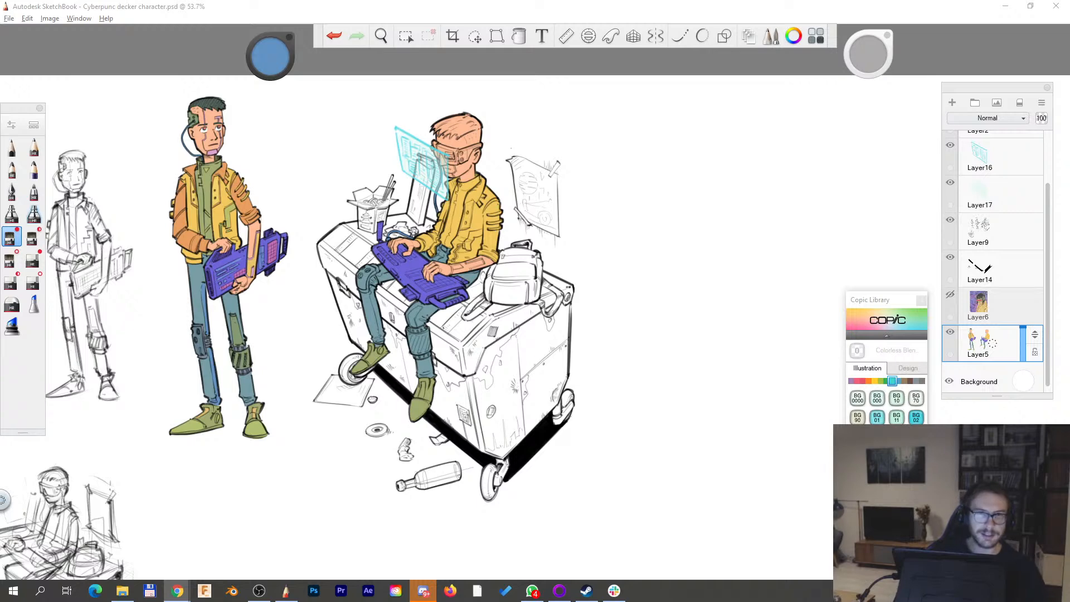
click(597, 64)
drag(656, 432, 671, 364)
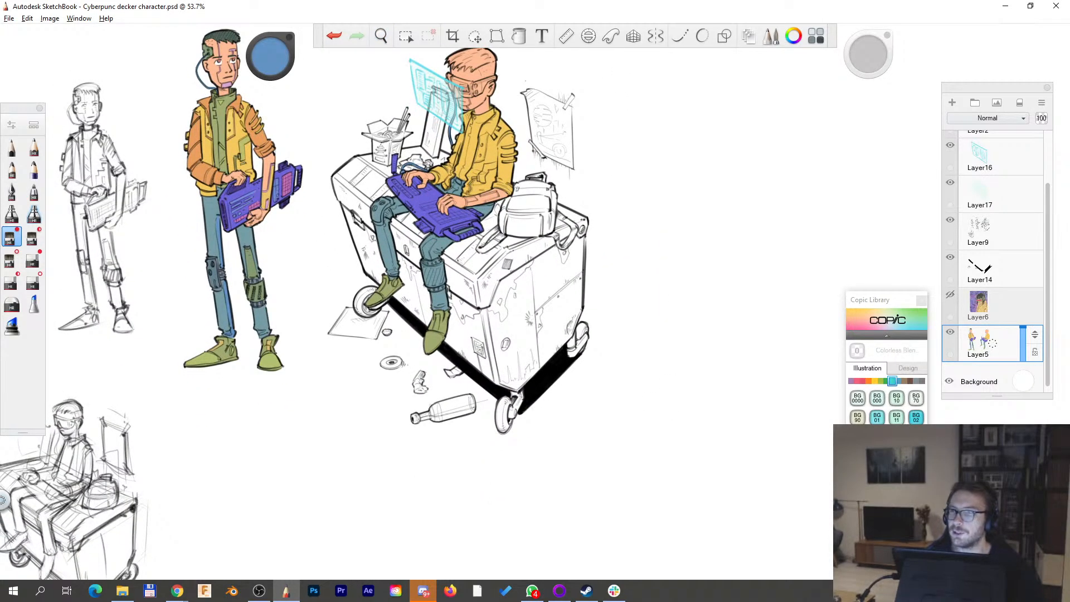
key(alt+Tab)
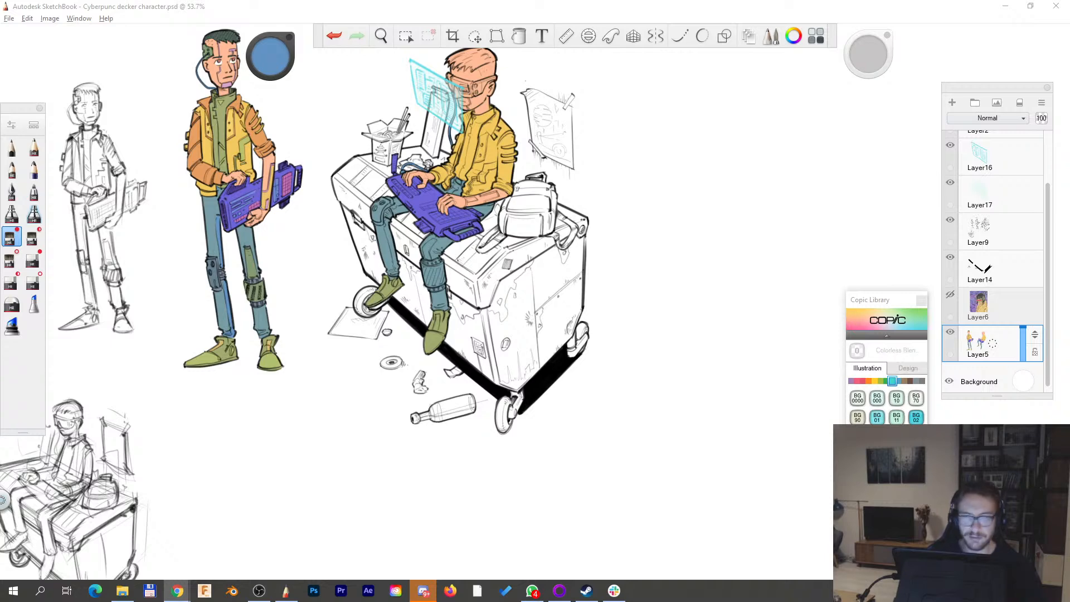
click(749, 13)
key(space)
mouse_move(625, 265)
mouse_down()
mouse_move(646, 290)
mouse_move(658, 210)
mouse_move(630, 268)
mouse_up()
mouse_move(610, 320)
mouse_down()
mouse_move(594, 356)
mouse_move(611, 321)
mouse_move(631, 321)
mouse_up()
scroll(1015, 177, up, 2)
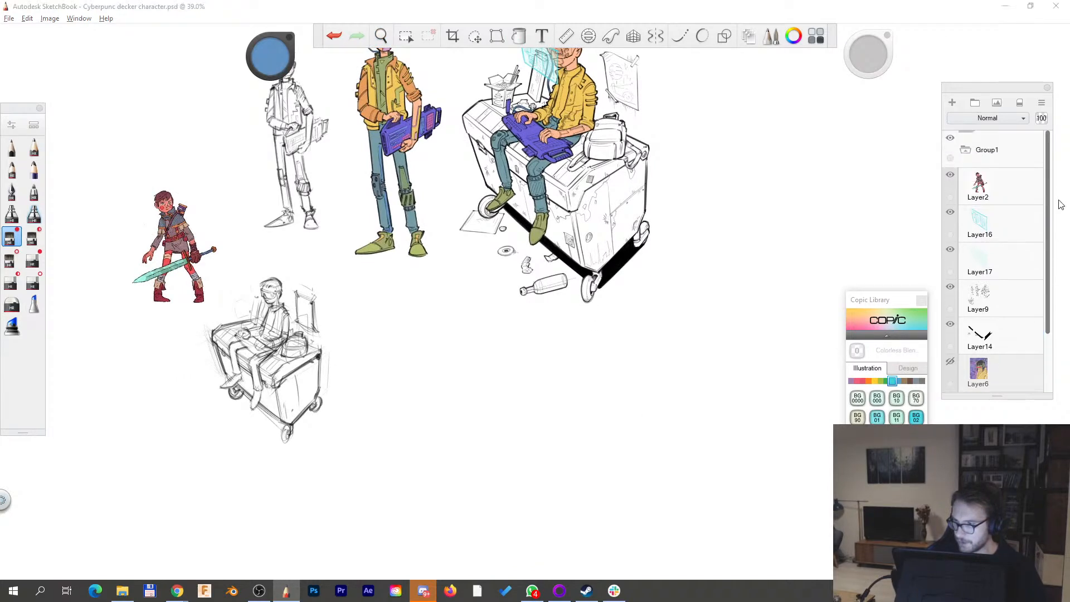
- Collapse the Group1 layer group and save the character drawing
shift+click(1015, 176)
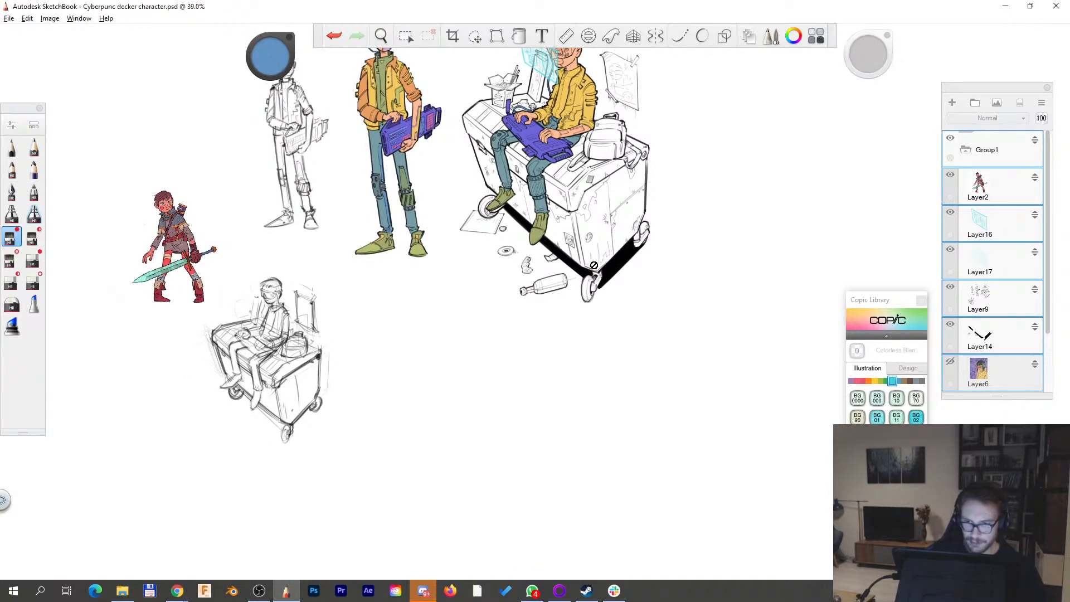
click(990, 151)
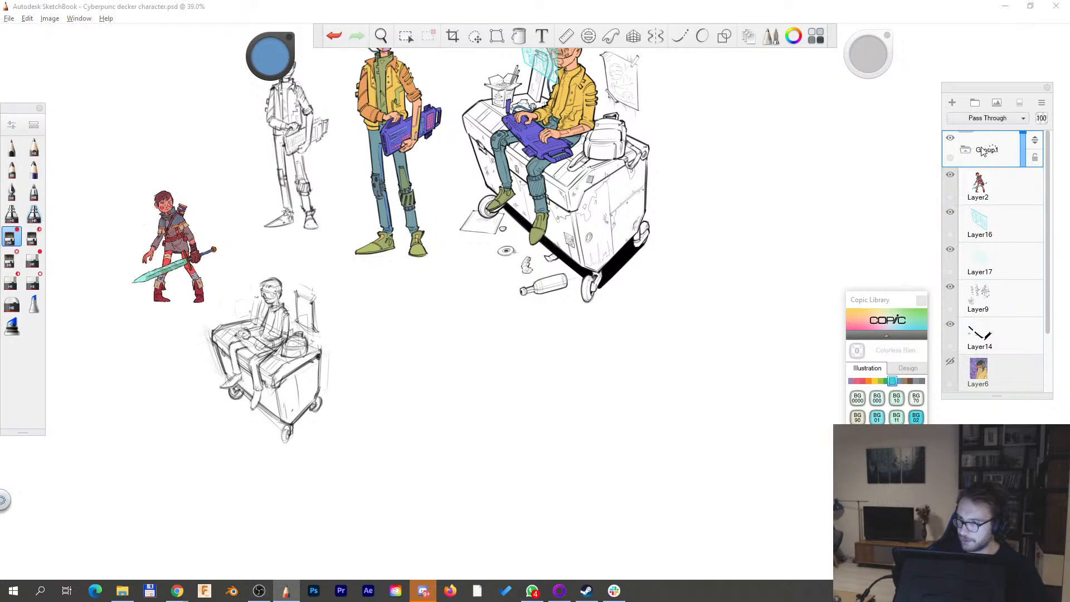
click(966, 151)
key(space)
drag(705, 230, 613, 299)
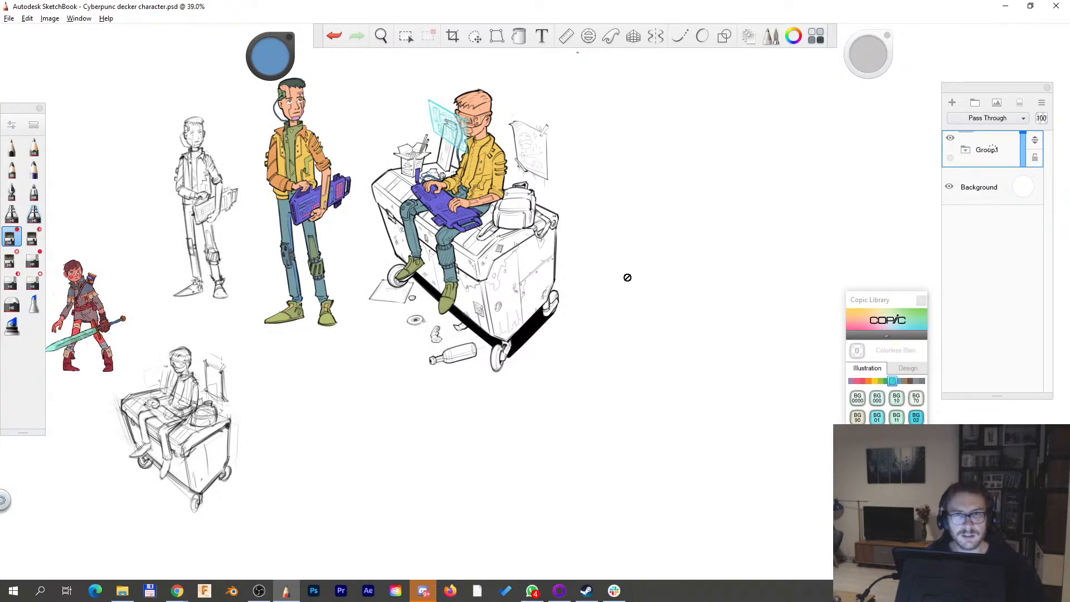
key(ctrl+s)
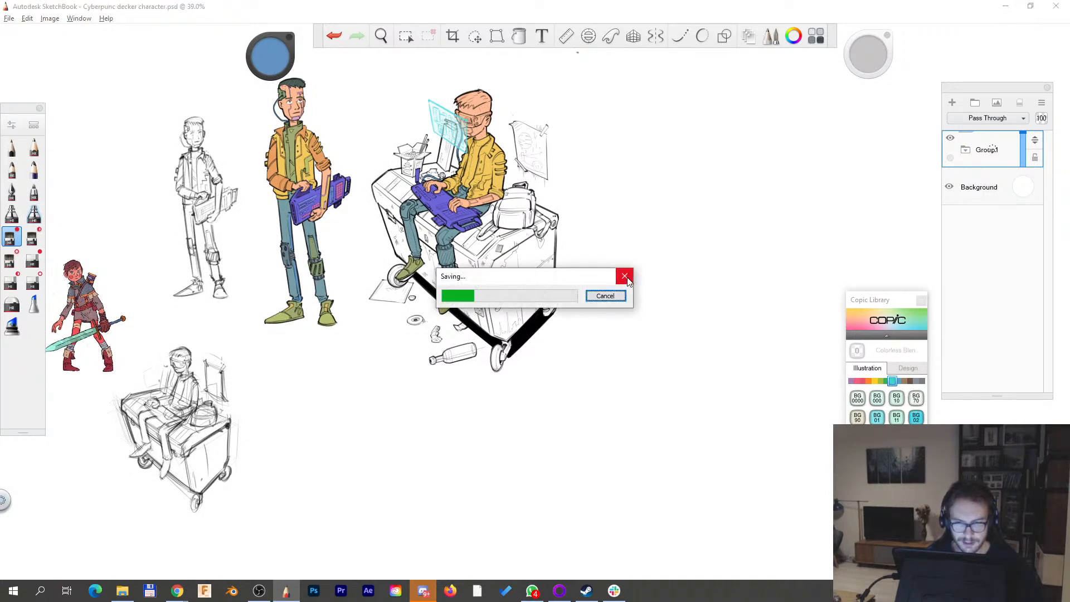
- Create a new blank canvas, view it at 100%, and pick the blue-banded pencil brush for sketching
key(ctrl+n)
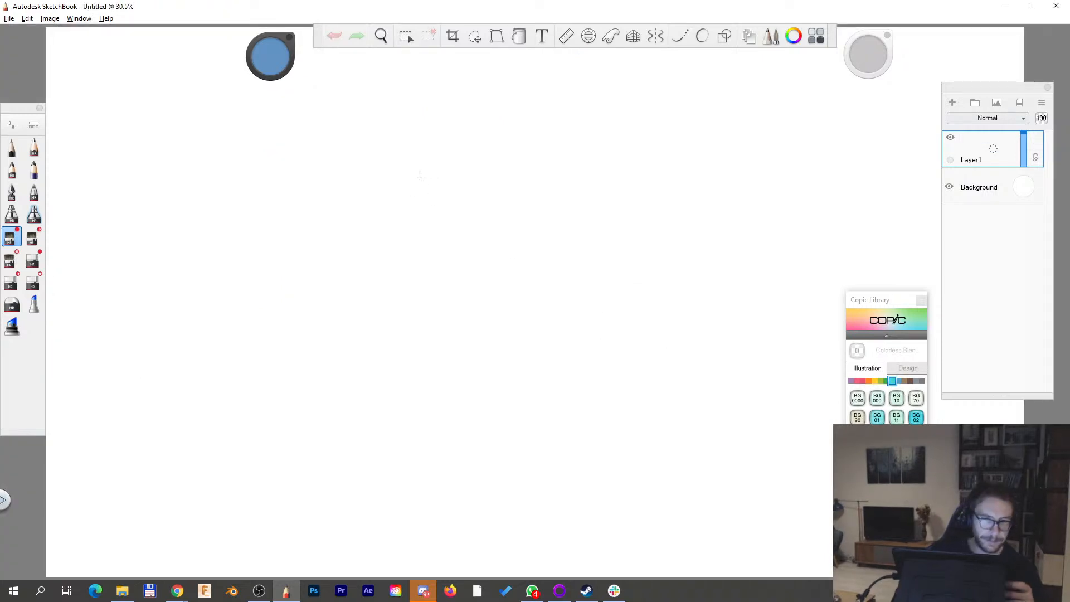
key(ctrl+alt+KP_0)
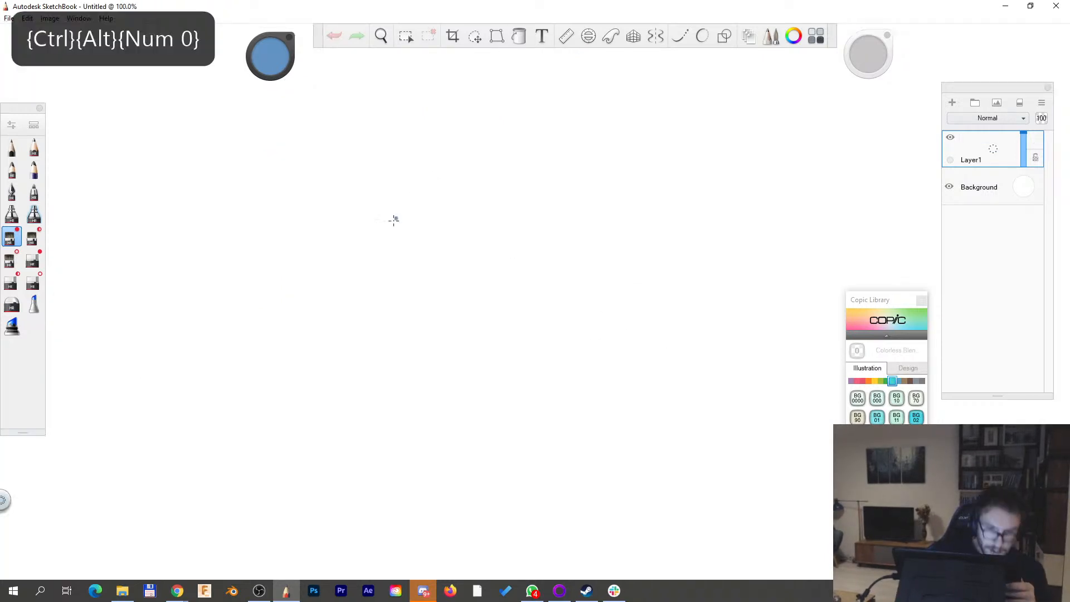
click(33, 170)
key(s)
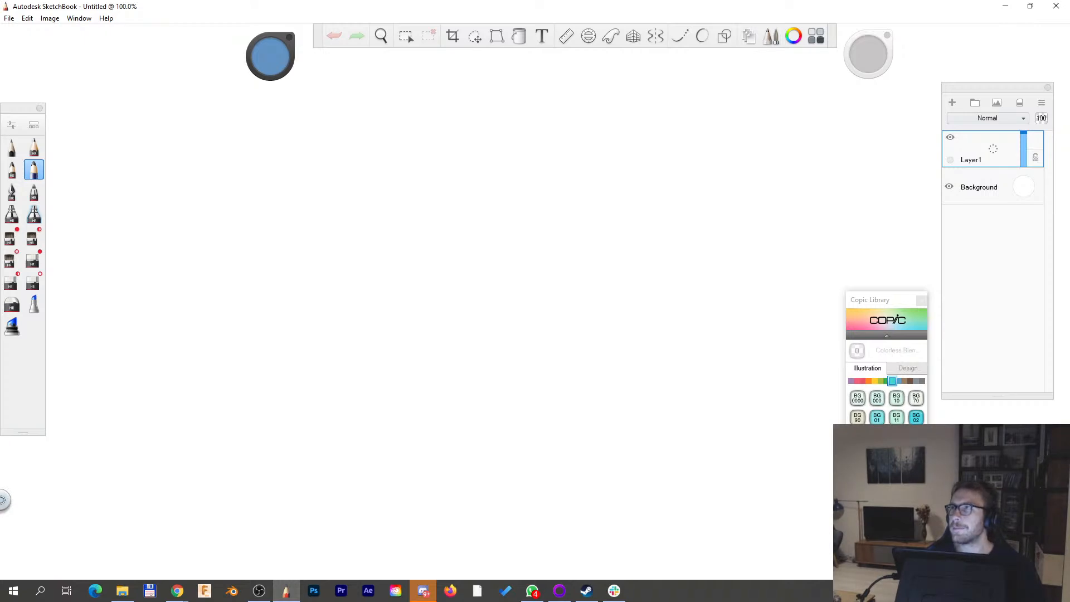
- Copy the rear-view photo of the white Fiat 600 from the browser and paste it into the new canvas
key(alt+Tab)
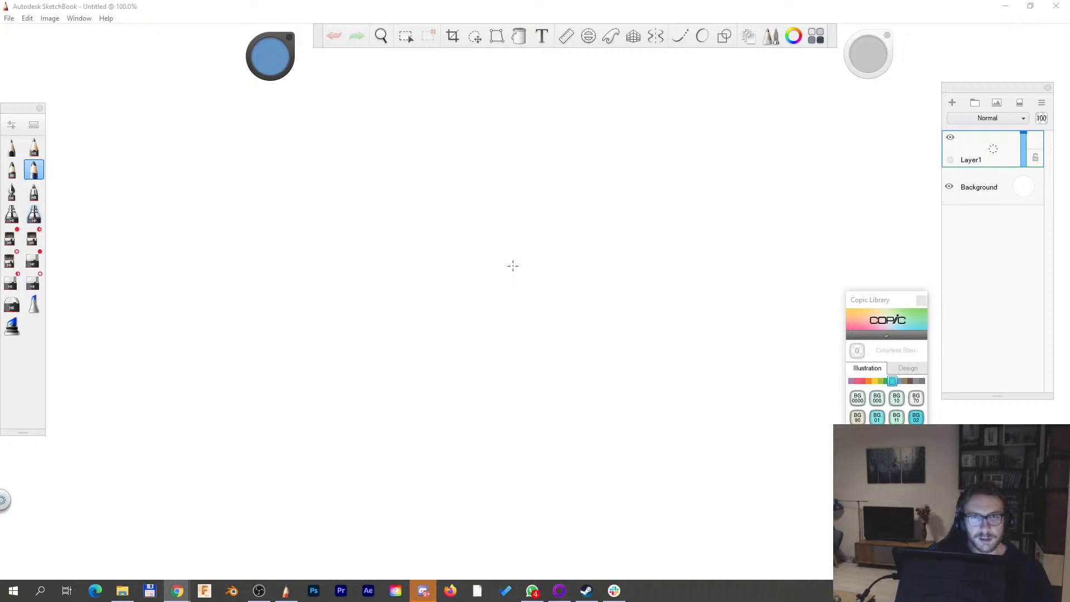
click(521, 17)
key(ctrl+v)
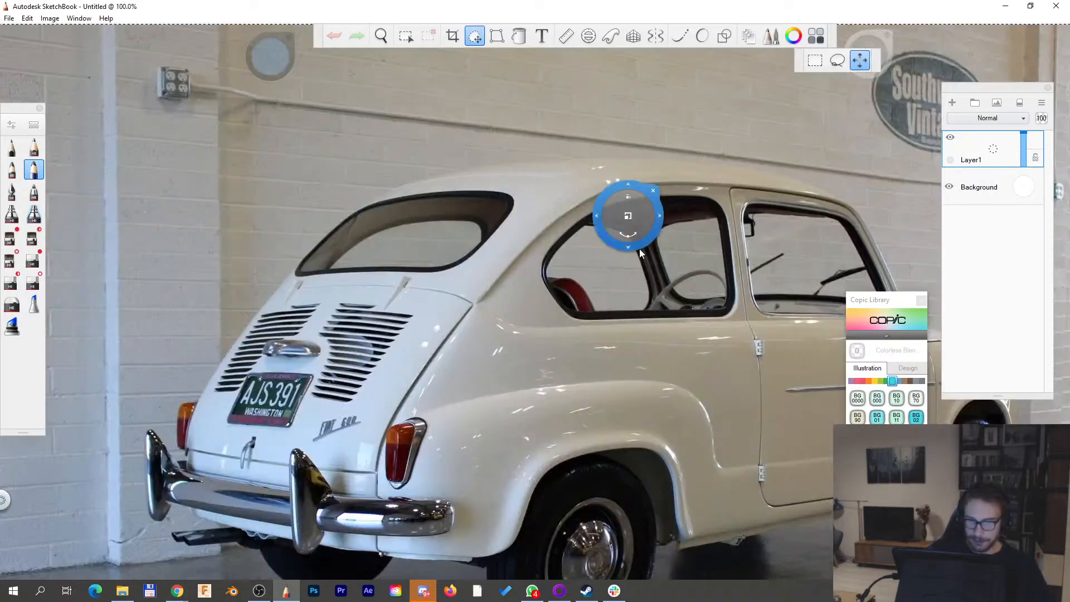
scroll(612, 261, down, 11)
drag(773, 425, 503, 236)
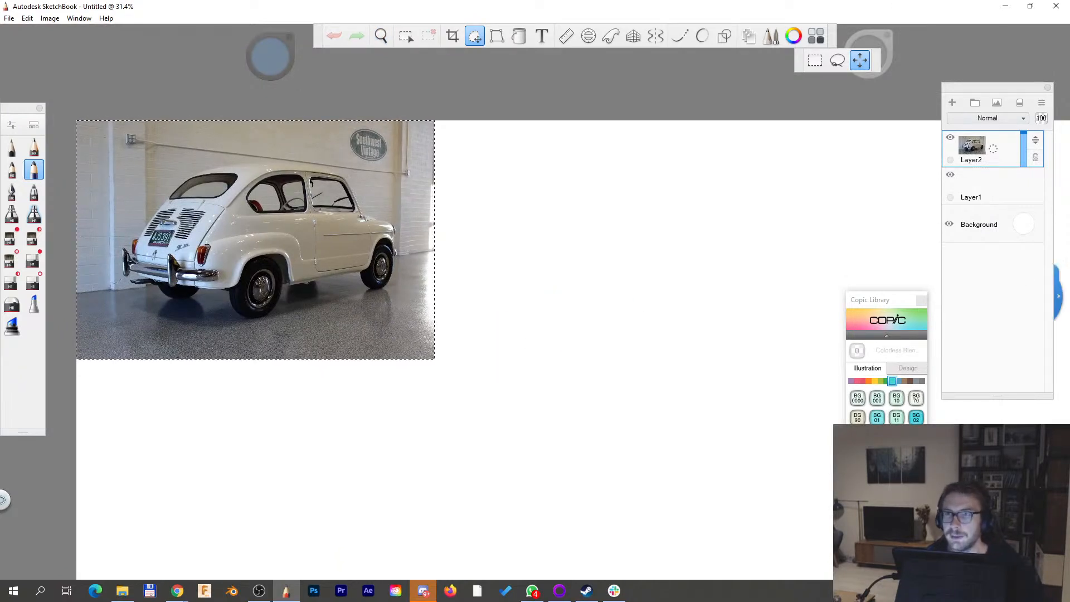
- Copy the front-view photo of the red Fiat 600 from the browser and paste it as another layer
key(alt+Tab)
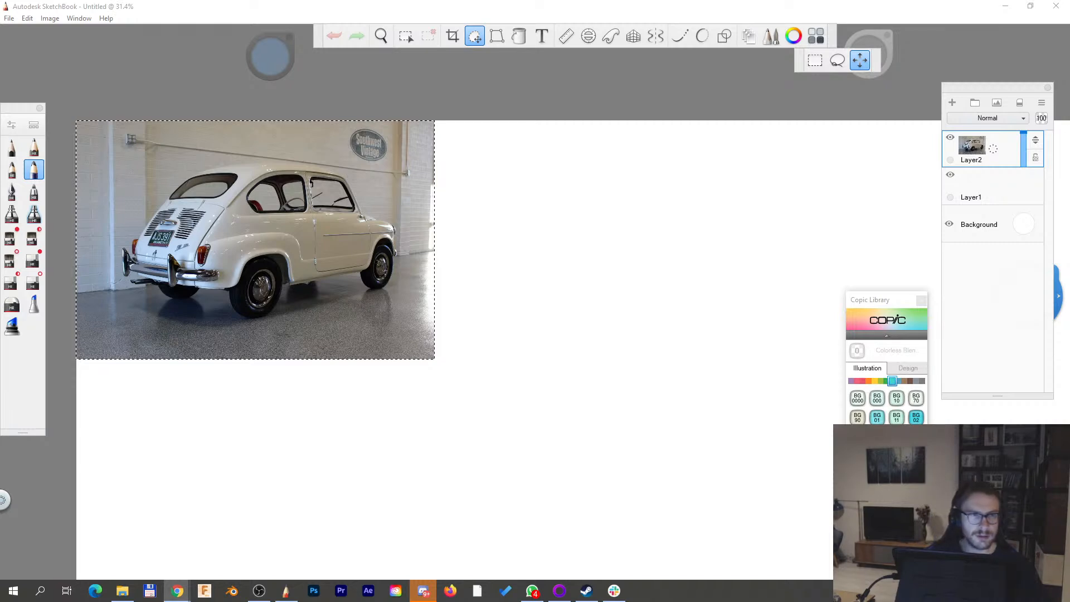
drag(525, 256, 525, 257)
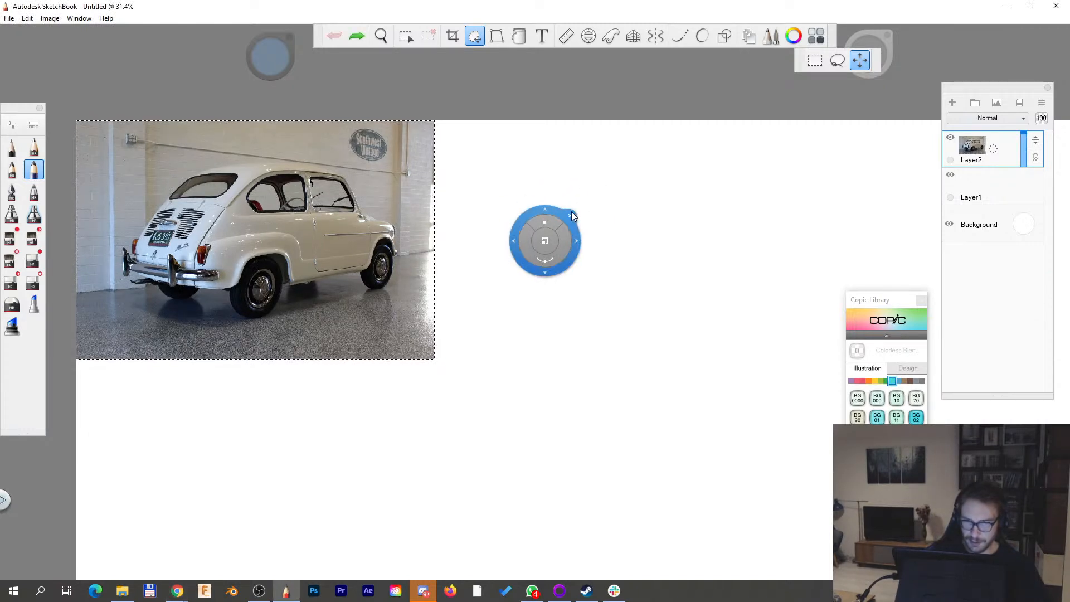
key(ctrl+v)
- Scale down both car photos and stack them along the canvas's left edge, the white car above the red one
click(992, 145)
click(992, 184)
key(v)
drag(590, 282, 553, 303)
drag(458, 468, 453, 472)
drag(668, 375, 672, 376)
drag(602, 453, 602, 453)
drag(692, 411, 630, 480)
ctrl+click(996, 161)
drag(729, 457, 313, 396)
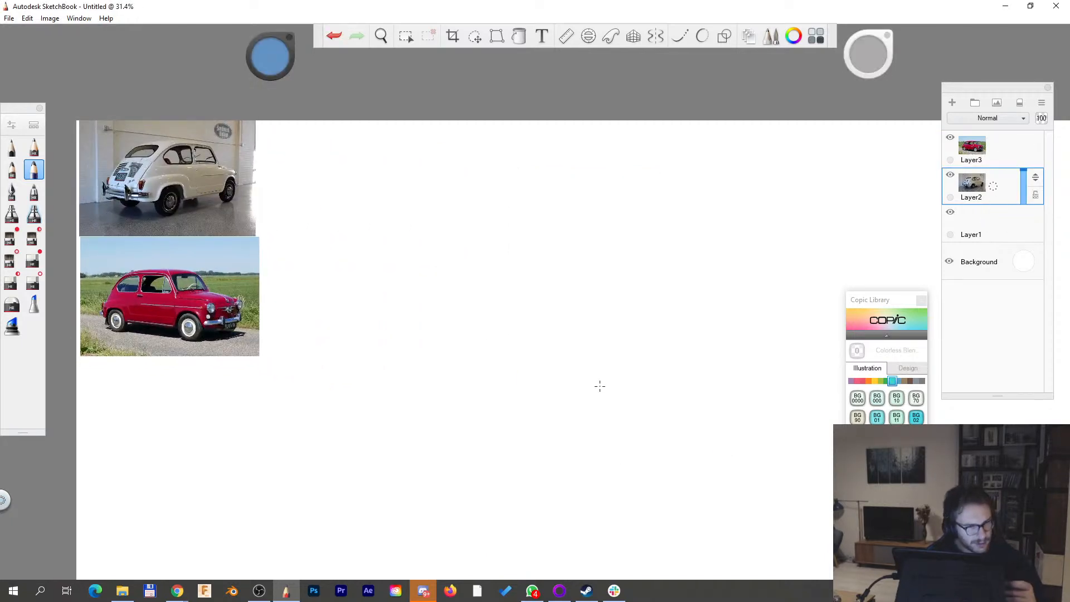
- Move the empty Layer1 above the two photo layers and frame the blank area beside the photos
key(ctrl+alt+KP_0)
key(space)
drag(560, 295, 600, 375)
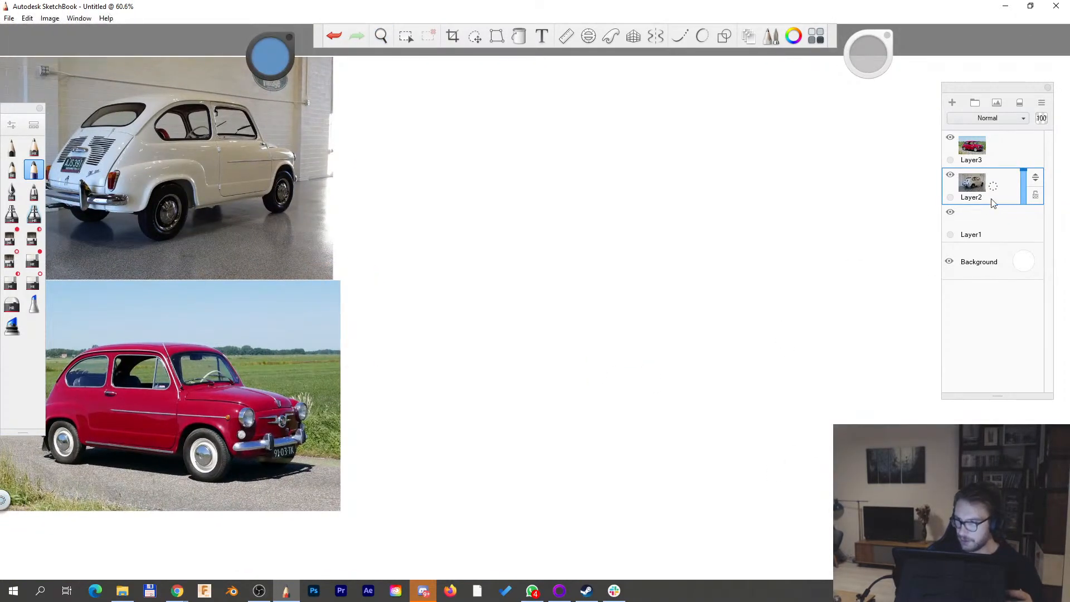
click(998, 224)
drag(1040, 223, 1028, 143)
key(space)
drag(493, 296, 497, 301)
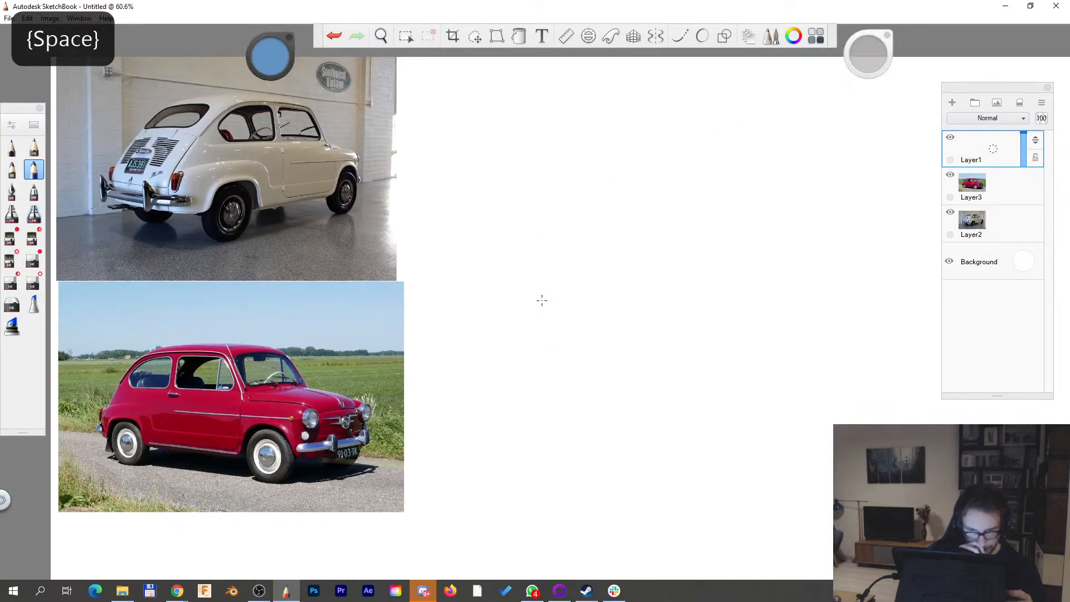
key(s)
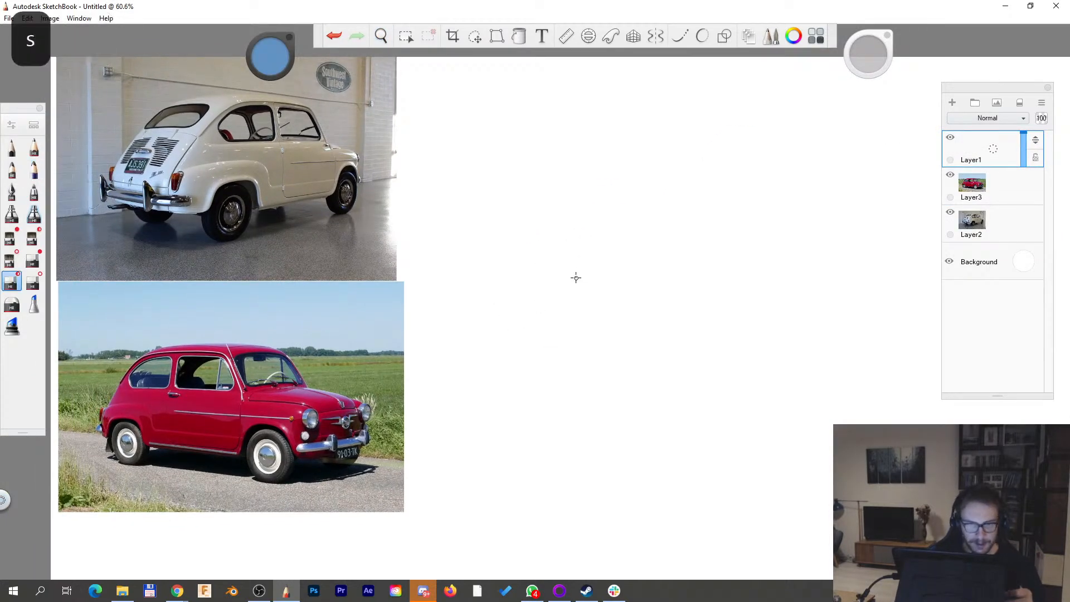
key(s)
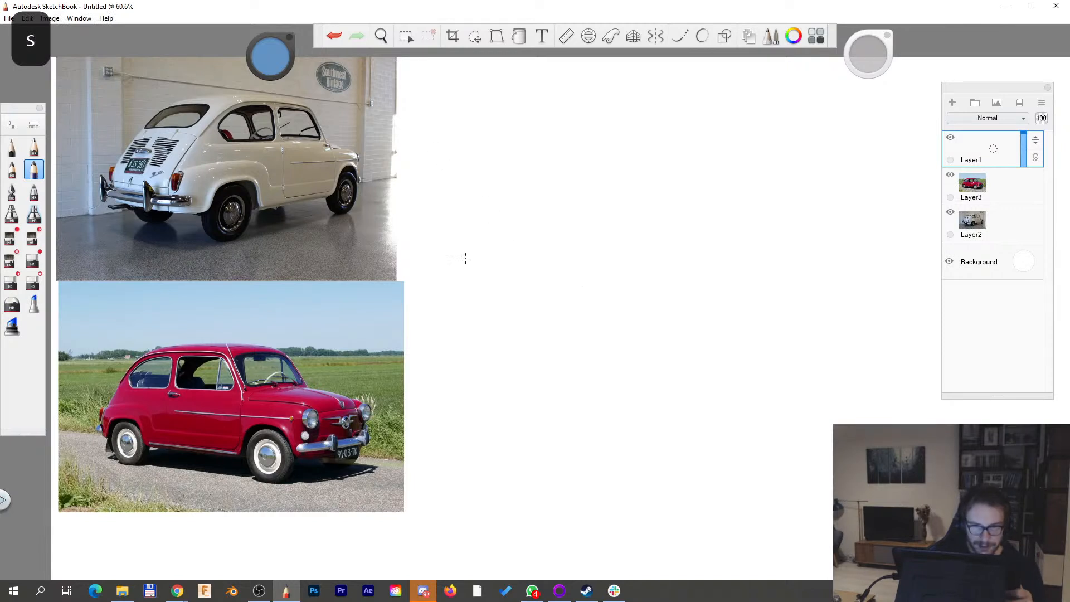
key(s)
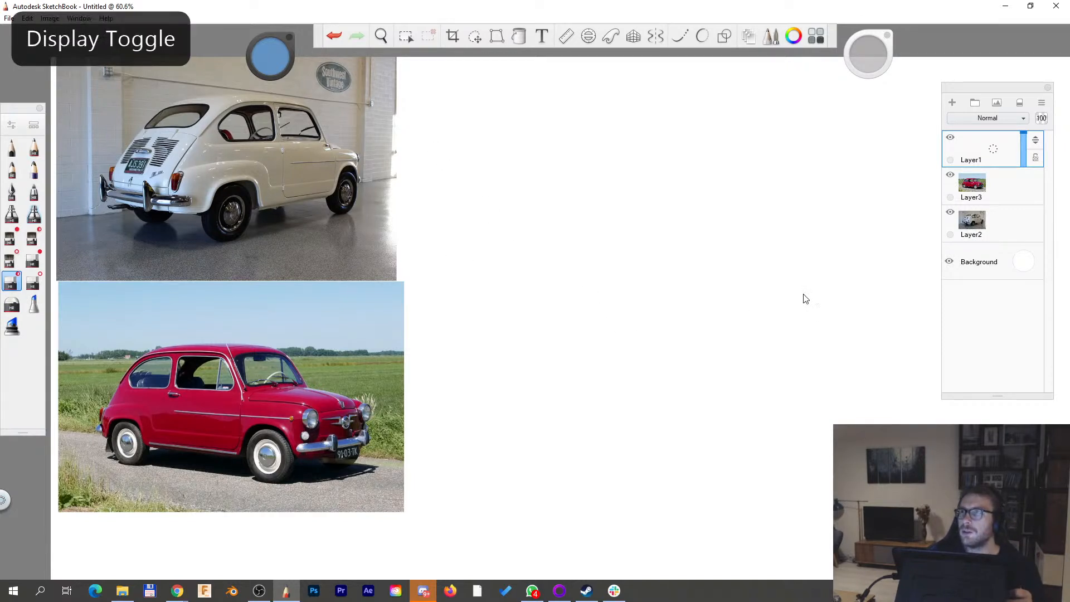
key(alt+Tab)
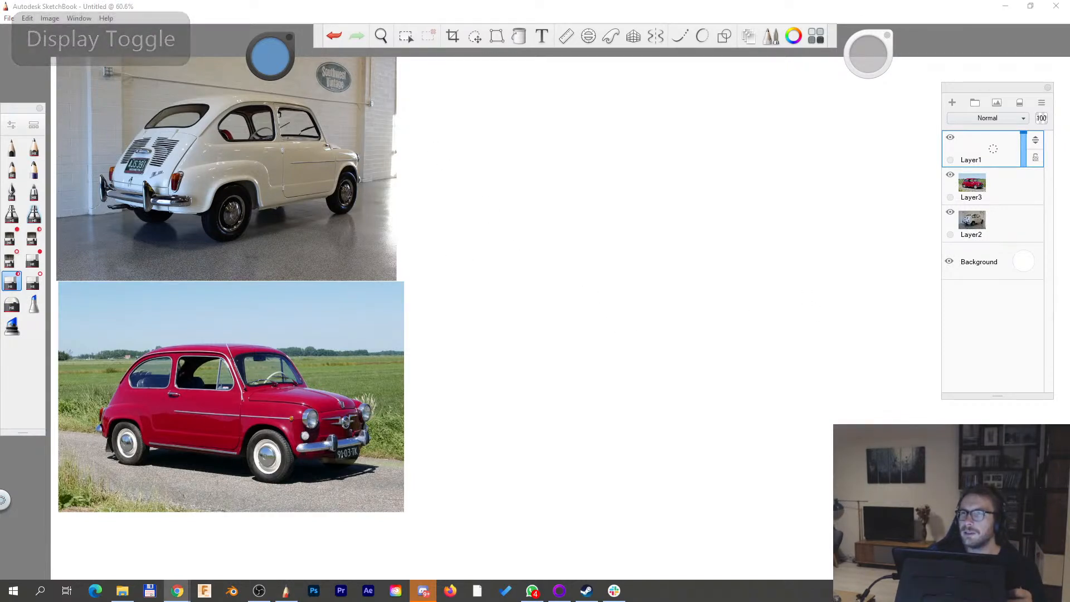
key(alt+Tab)
- Sketch a long, light horizontal ground line with the pencil in the blank area beside the red car photo
key(s)
drag(450, 381, 822, 383)
drag(475, 387, 822, 390)
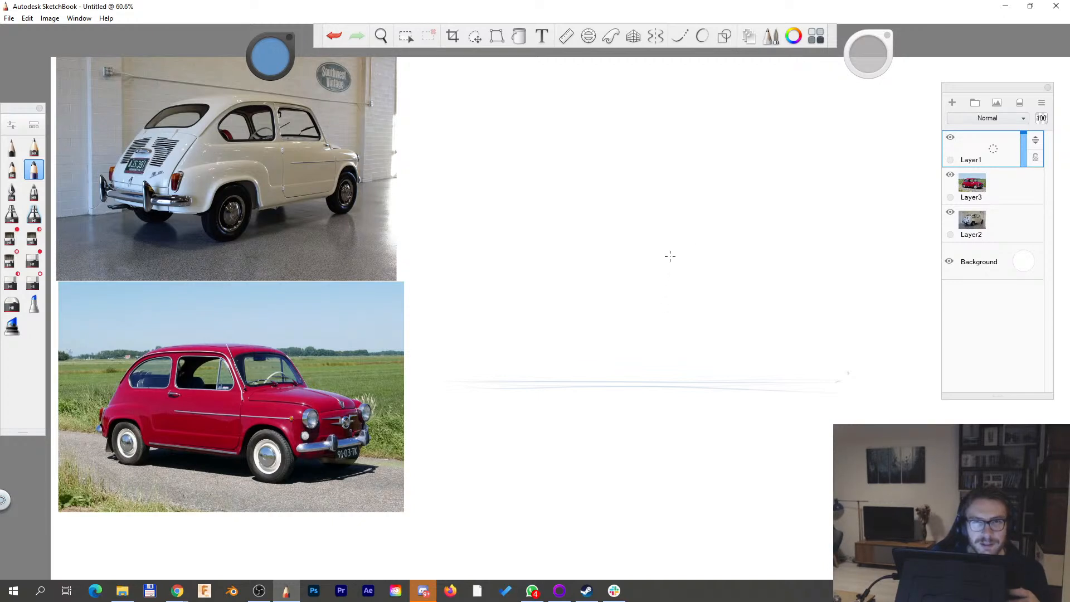
- Sketch four light vertical guide lines rising from the ground line to block in the car's proportions
key(alt+Tab)
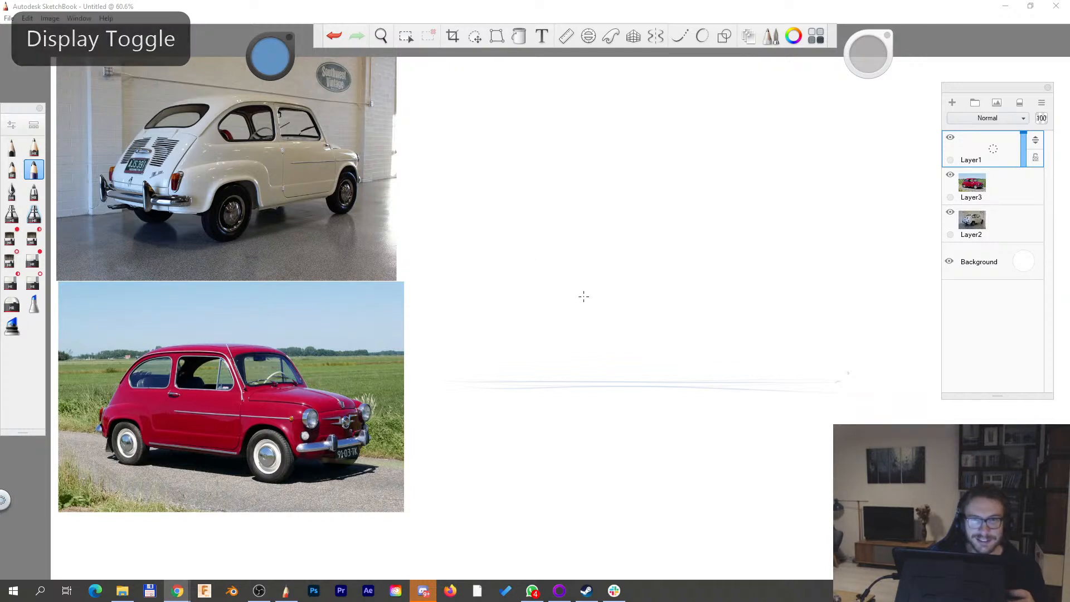
key(space)
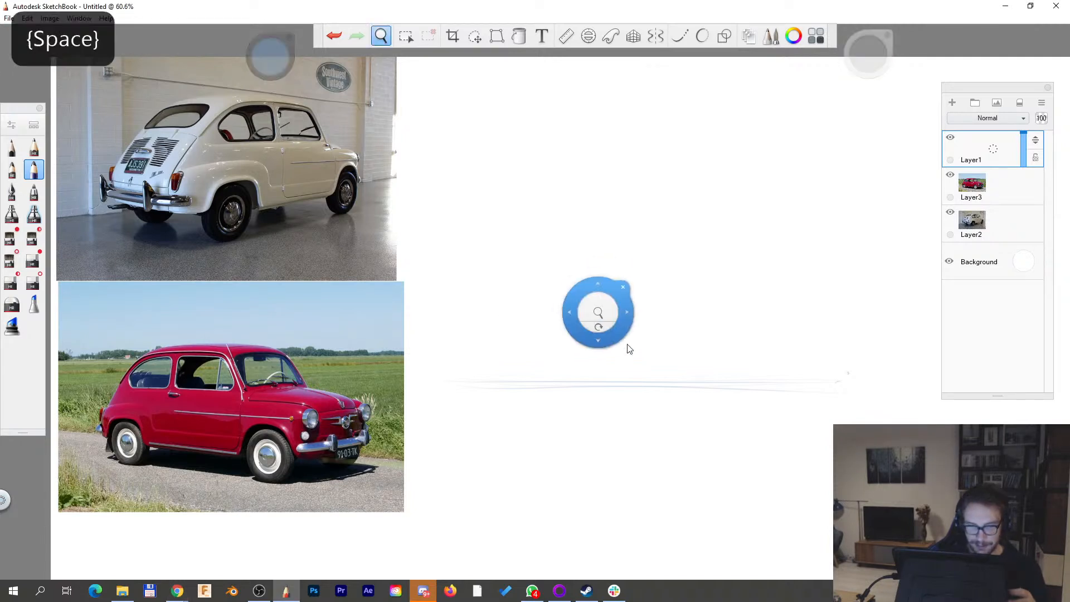
drag(691, 366, 625, 365)
key(space)
drag(481, 402, 503, 399)
key(space)
drag(450, 437, 477, 418)
drag(468, 356, 470, 140)
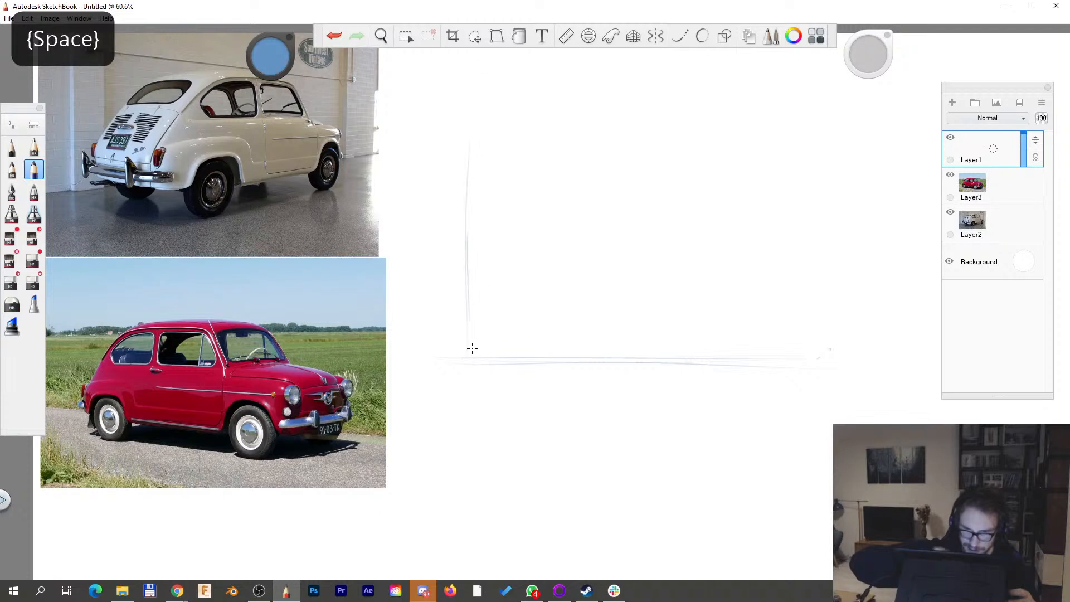
drag(689, 336, 691, 190)
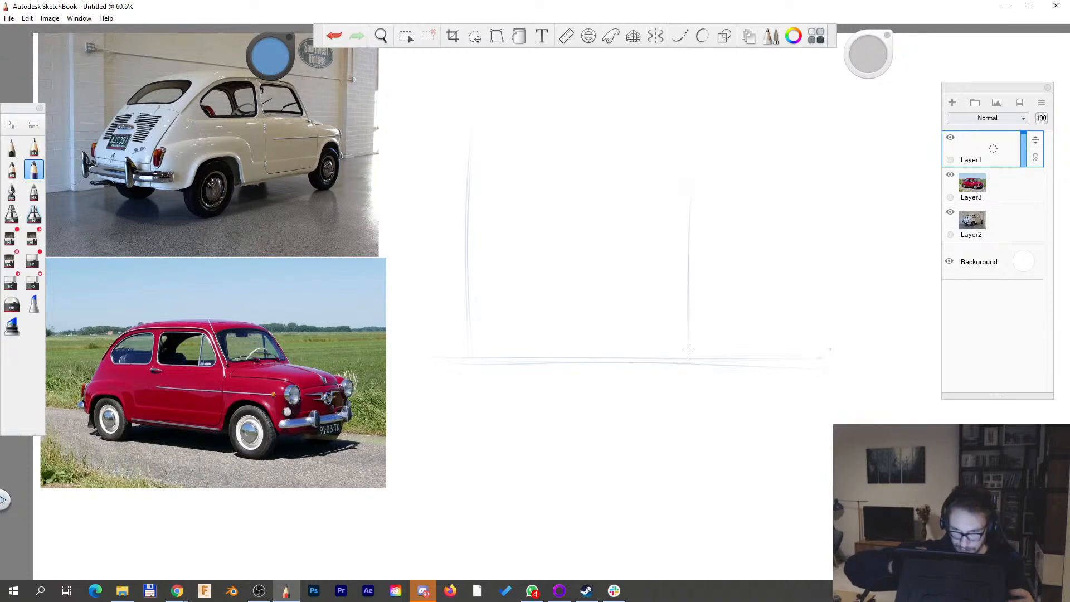
drag(794, 345, 802, 114)
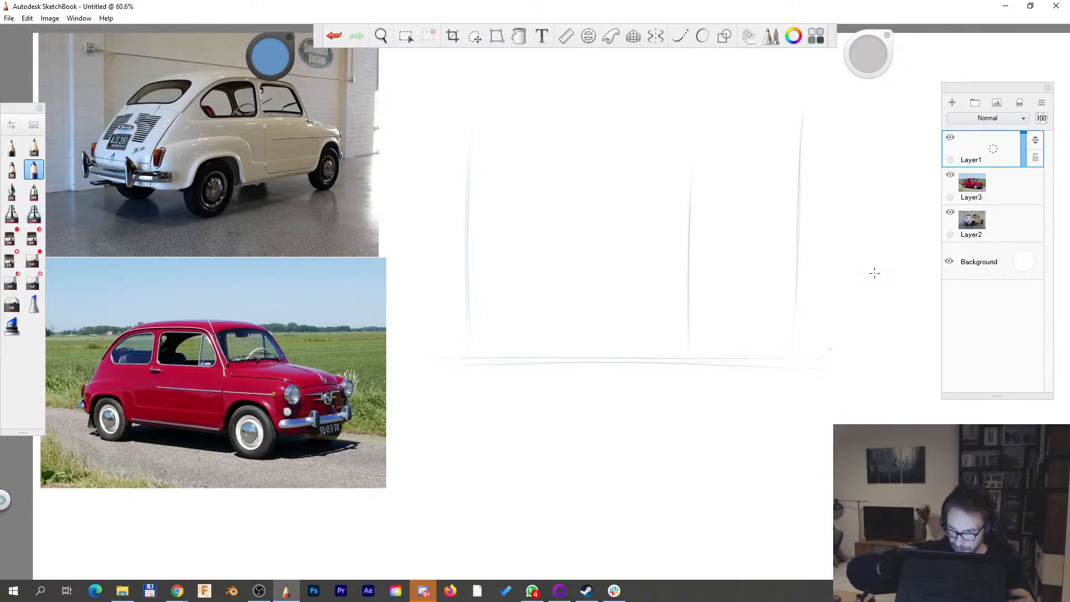
drag(891, 340, 893, 184)
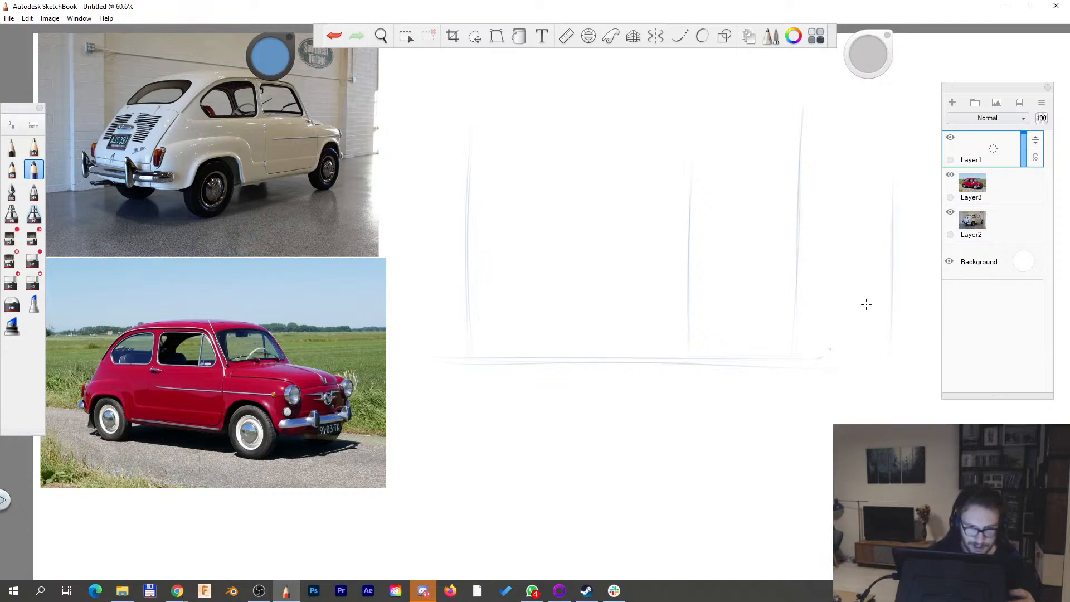
drag(471, 248, 836, 244)
drag(469, 256, 859, 248)
click(334, 36)
click(334, 36)
- Sketch horizontal guides for the roof, window line and sill, and draw the car's curved rear and roof outline
drag(638, 188, 753, 179)
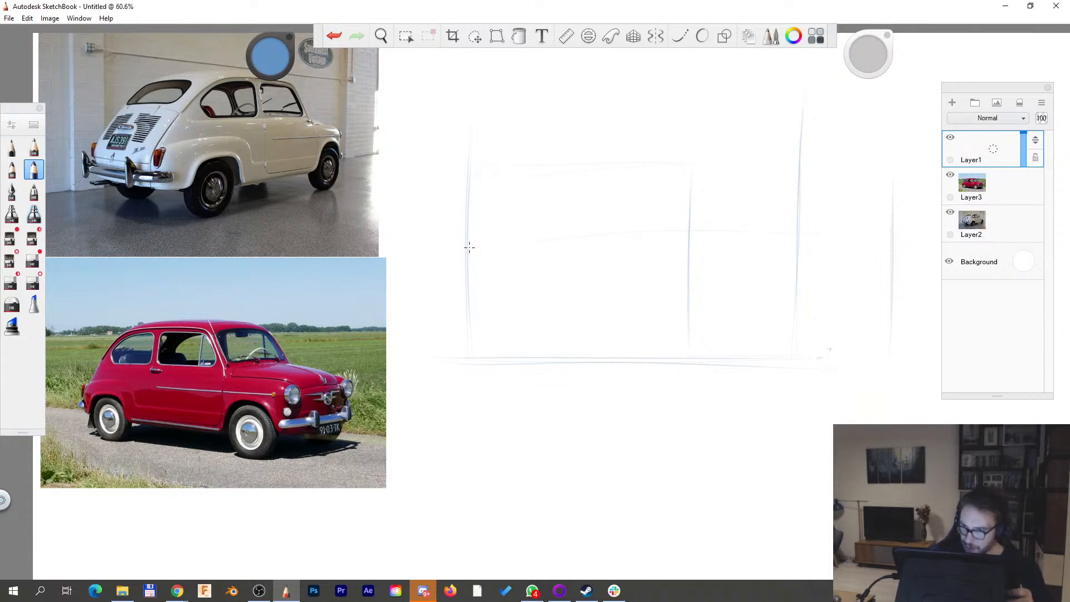
drag(818, 337, 897, 342)
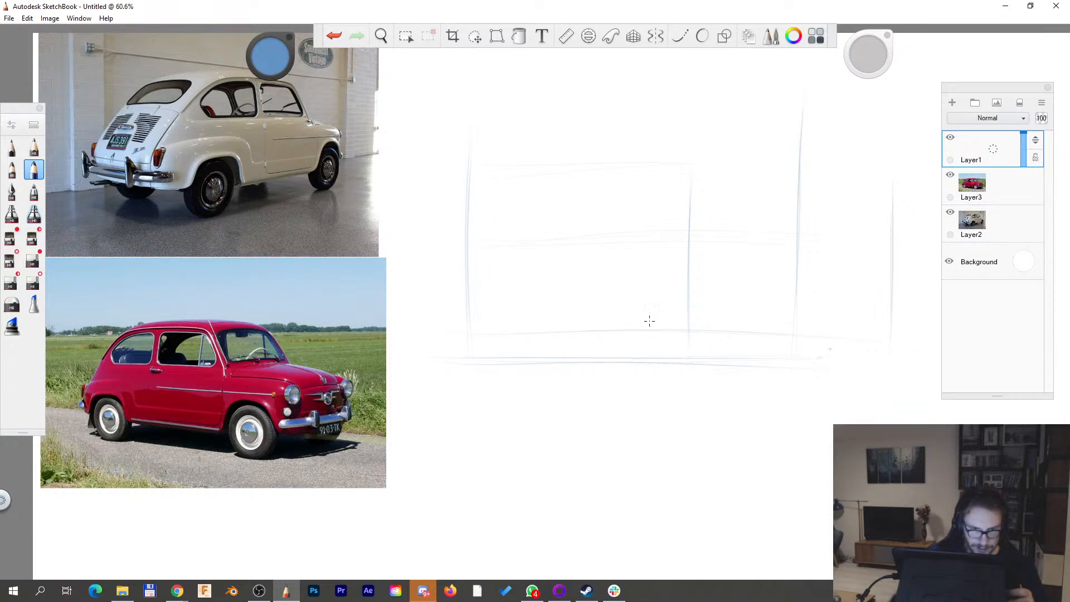
mouse_move(469, 313)
mouse_down()
mouse_move(551, 165)
mouse_move(713, 163)
mouse_up()
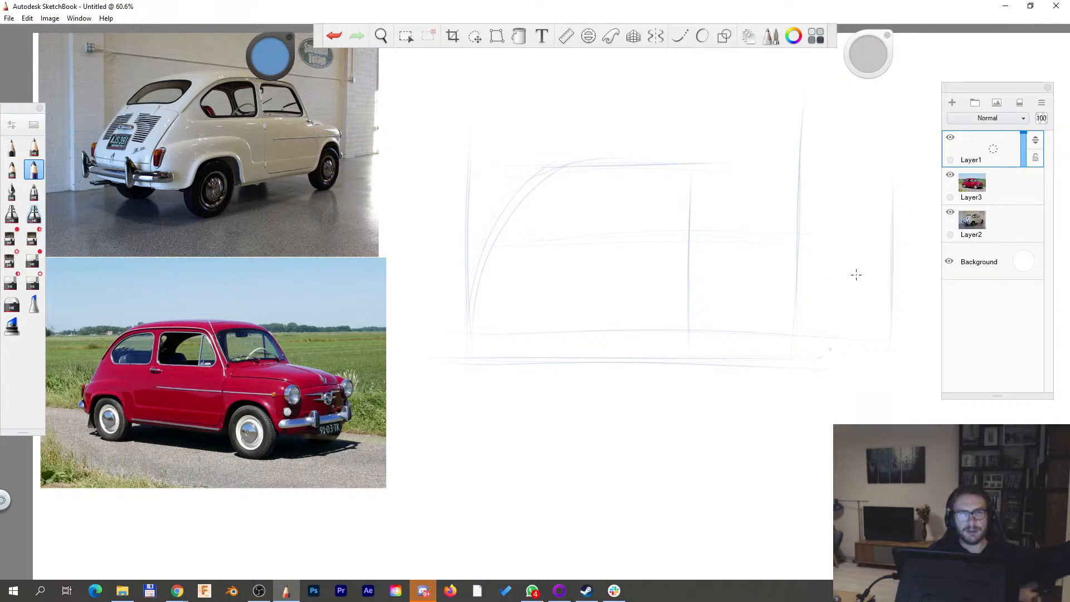
drag(672, 171, 681, 201)
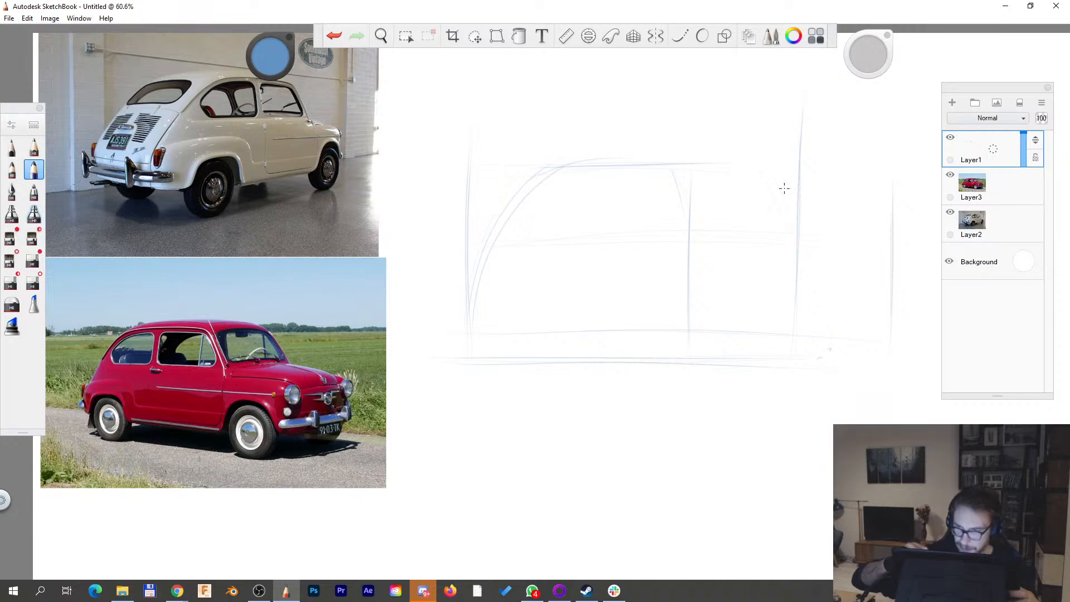
drag(579, 160, 747, 150)
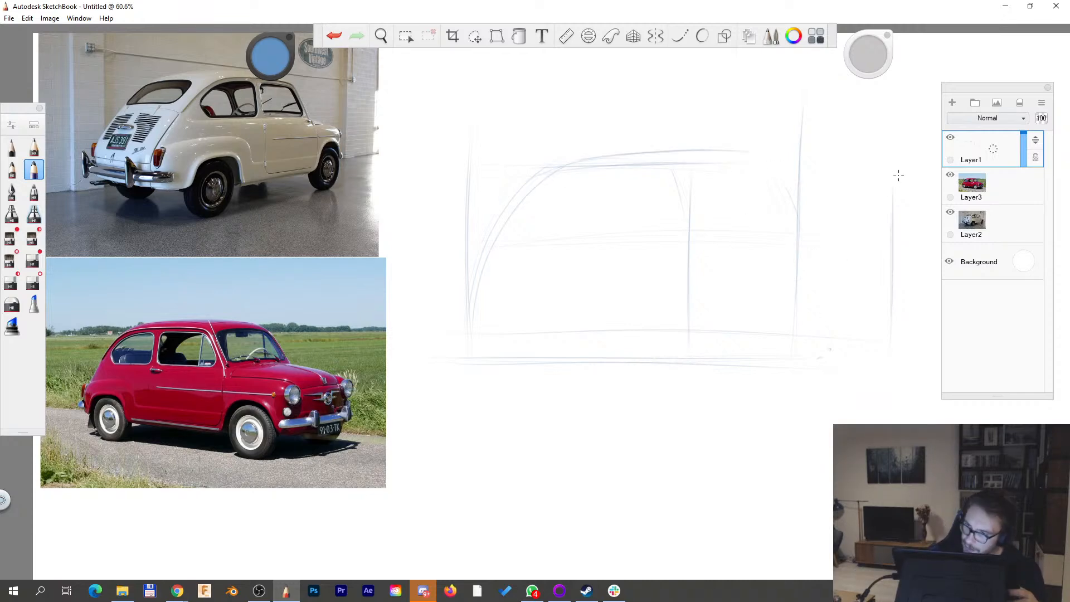
key(space)
drag(585, 282, 502, 315)
drag(723, 237, 738, 187)
drag(317, 188, 640, 152)
drag(390, 166, 640, 177)
click(333, 36)
click(333, 36)
- Sketch a long roofline stroke from the top of the rear curve towards the windshield
key(shift)
drag(331, 187, 808, 204)
key(s)
key(space)
drag(866, 56, 867, 57)
key(space)
mouse_move(825, 295)
mouse_down()
mouse_move(836, 293)
mouse_move(806, 167)
mouse_up()
- Build up the roofline with repeated light strokes and refine the corner where it meets the windshield
drag(274, 293, 539, 139)
drag(284, 288, 585, 155)
key(s)
mouse_move(256, 309)
mouse_down()
mouse_move(586, 129)
mouse_move(548, 156)
mouse_up()
drag(281, 296, 550, 162)
drag(603, 135, 623, 139)
drag(470, 212, 579, 163)
key(space)
drag(760, 245, 759, 234)
drag(747, 333, 690, 361)
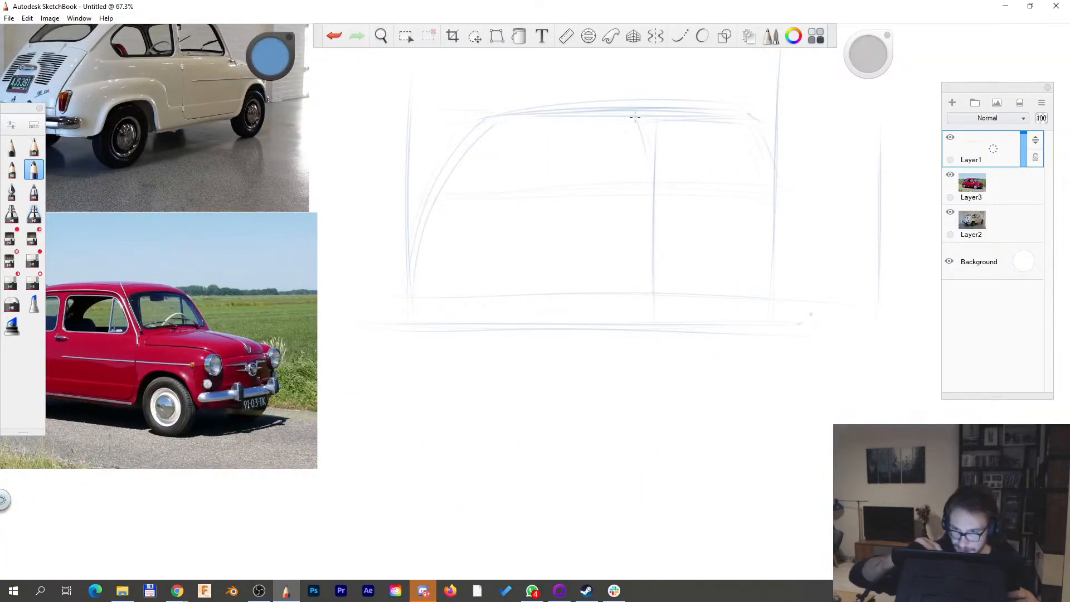
- Sketch the near and far windshield pillars slanting down from the roofline towards the hood
drag(633, 115, 659, 166)
drag(746, 116, 779, 170)
mouse_move(507, 323)
mouse_down()
mouse_move(576, 340)
mouse_move(566, 339)
mouse_up()
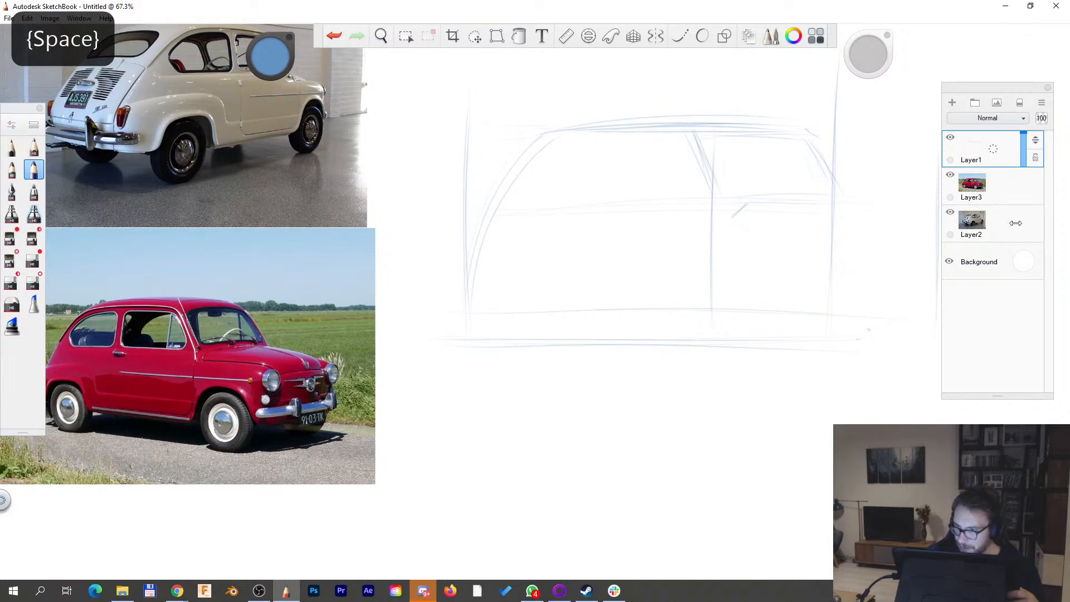
drag(915, 246, 775, 370)
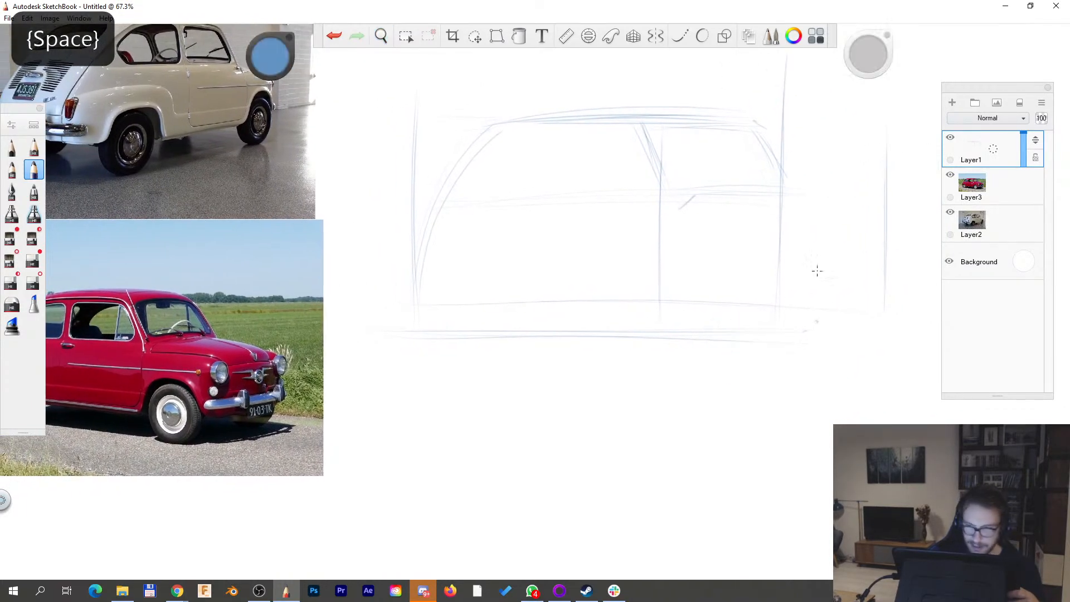
- Sketch the hood outline with its front edge and nose curve, and rough in the two oval headlights
mouse_move(679, 211)
mouse_down()
mouse_move(771, 215)
mouse_move(794, 233)
mouse_move(886, 226)
mouse_up()
drag(811, 227, 895, 224)
drag(788, 227, 804, 257)
drag(892, 225, 897, 256)
mouse_move(816, 228)
mouse_down()
mouse_move(886, 225)
mouse_move(879, 207)
mouse_move(834, 194)
mouse_up()
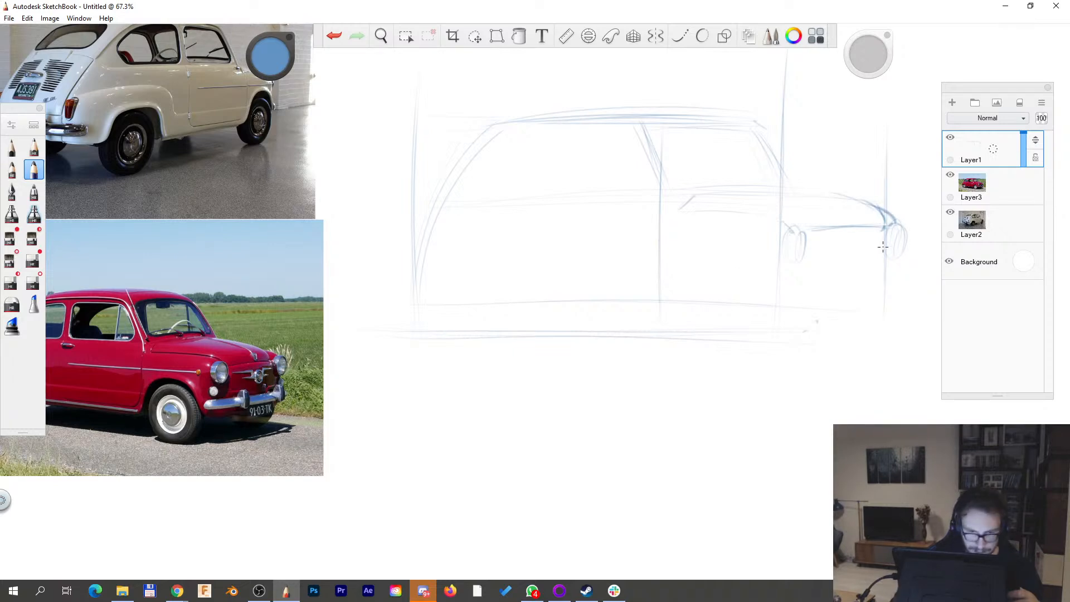
- Sketch the side crease running back from the near headlight and lightly block in the rear wheel arch and sill
key(space)
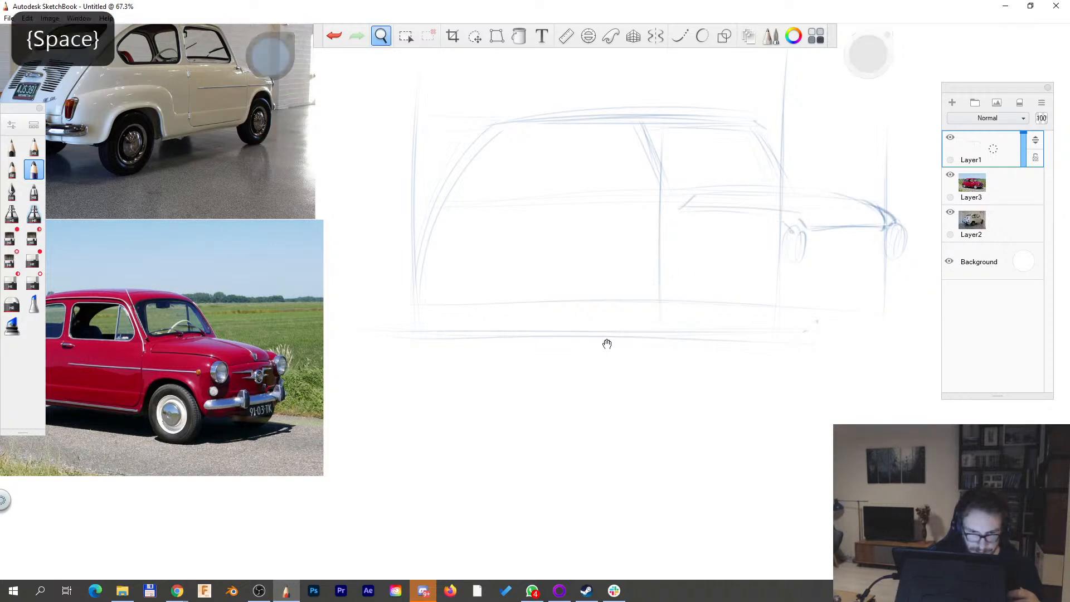
drag(613, 344, 740, 343)
drag(677, 220, 930, 214)
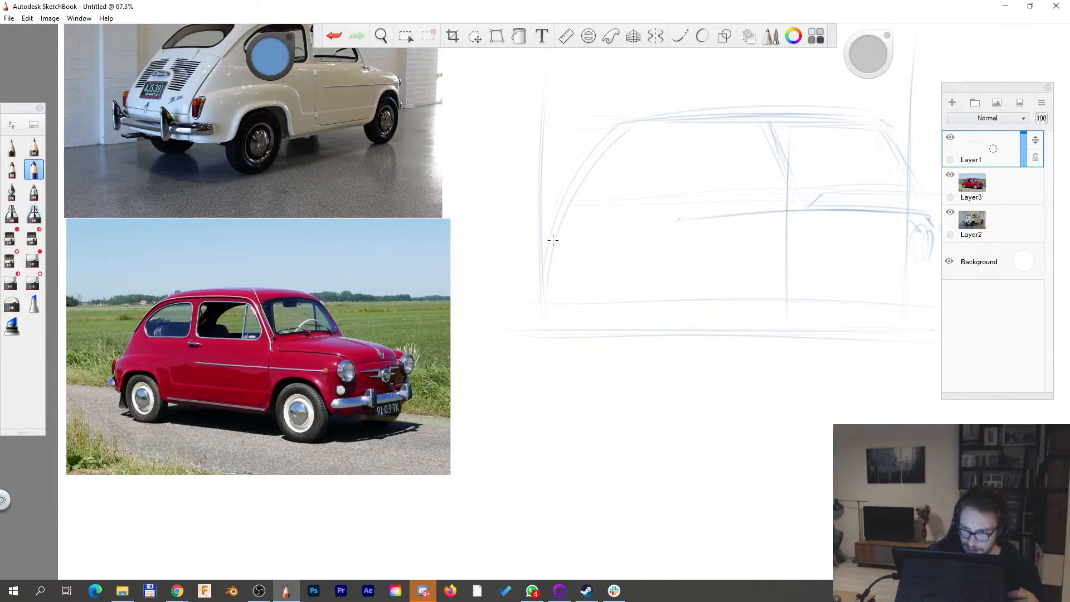
drag(635, 289, 776, 290)
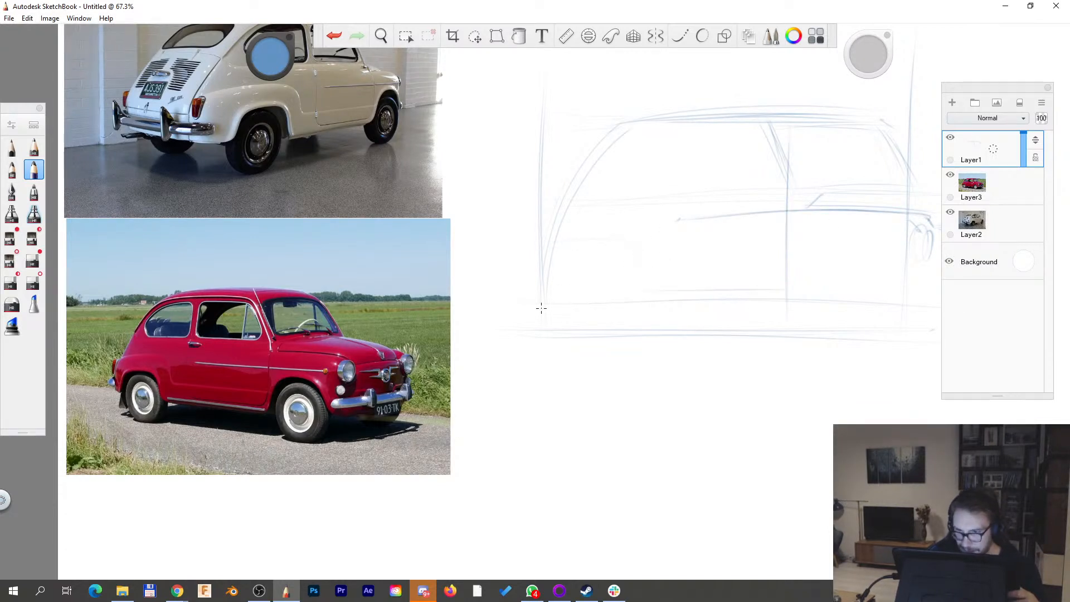
- Draw the body's lower edge from the rear corner to the nose and the front contour beneath the far headlight
drag(544, 309, 1010, 316)
key(space)
drag(805, 355, 681, 380)
mouse_move(423, 338)
mouse_down()
mouse_move(858, 341)
mouse_move(900, 318)
mouse_up()
drag(902, 286, 894, 342)
drag(901, 283, 901, 330)
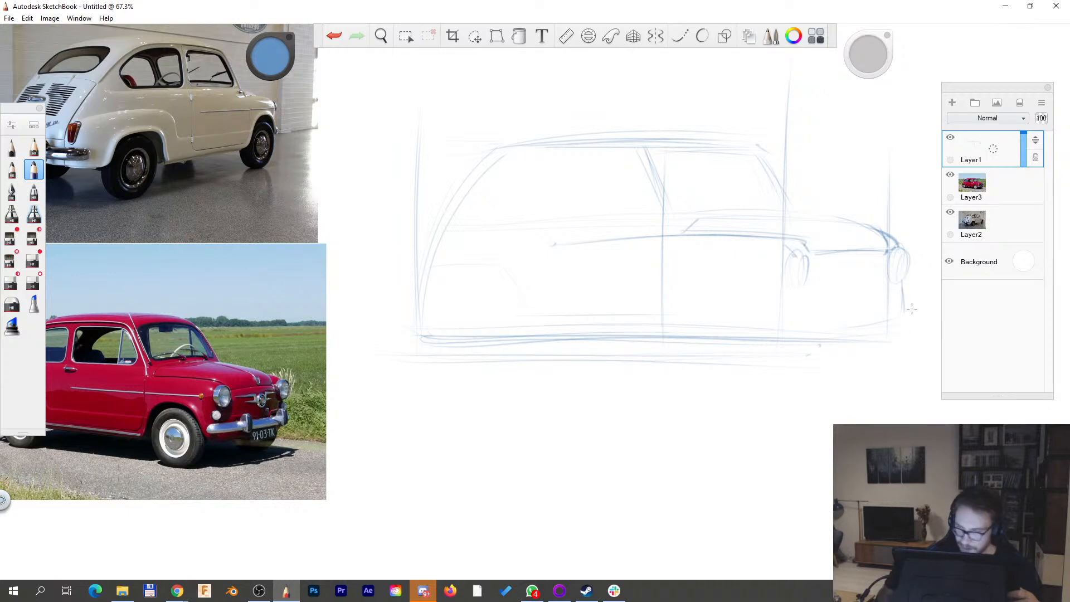
- Strengthen the top of the rear wheel arch where it meets the back of the car
key(space)
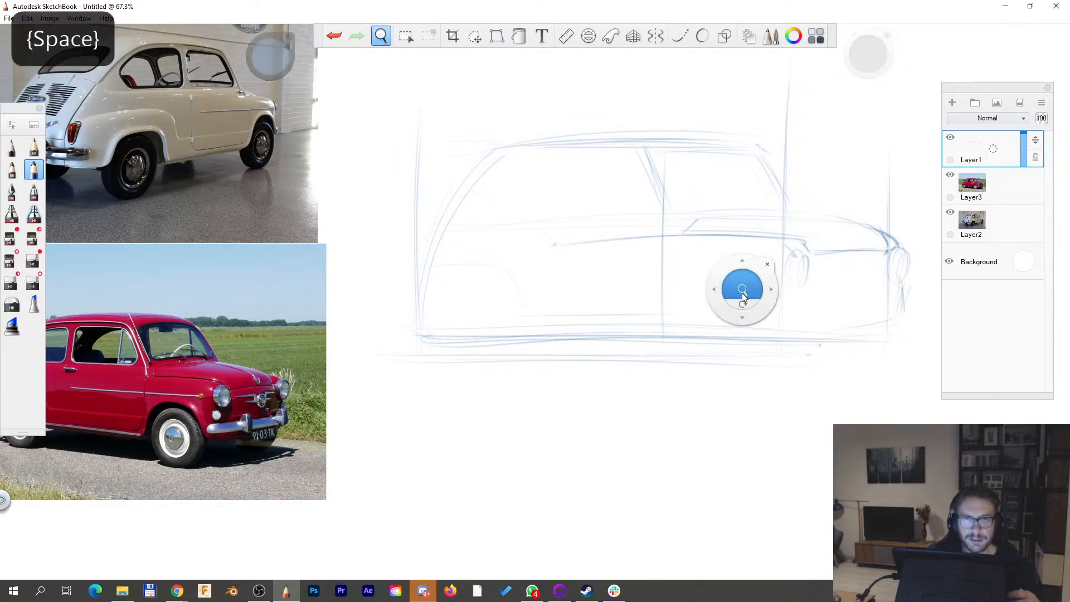
drag(795, 267, 639, 311)
mouse_move(442, 300)
mouse_down()
mouse_move(457, 261)
mouse_move(498, 260)
mouse_move(514, 281)
mouse_up()
key(Tab)
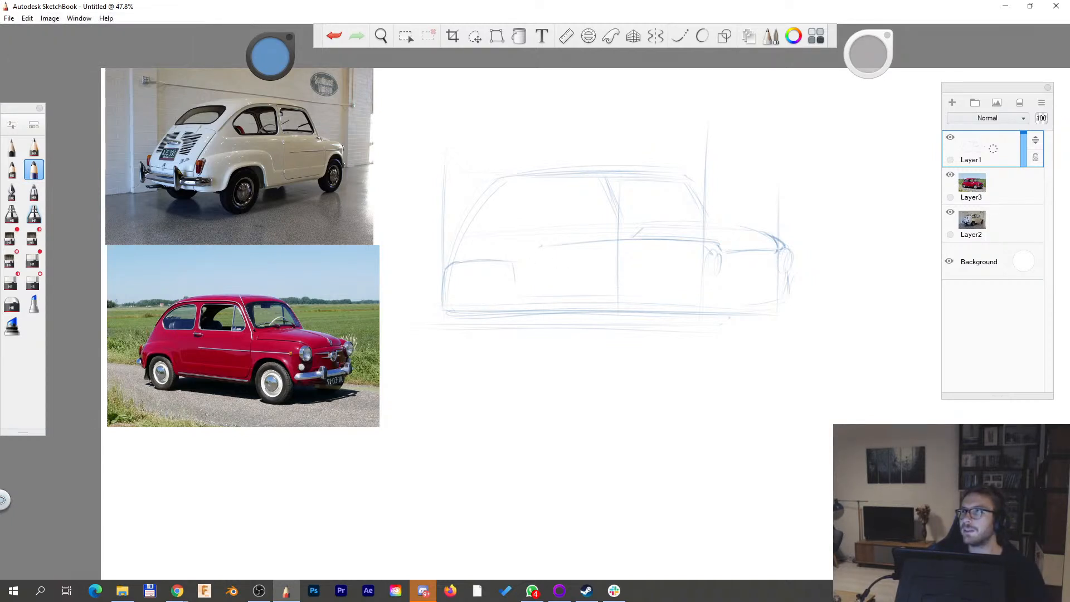
key(alt+Tab)
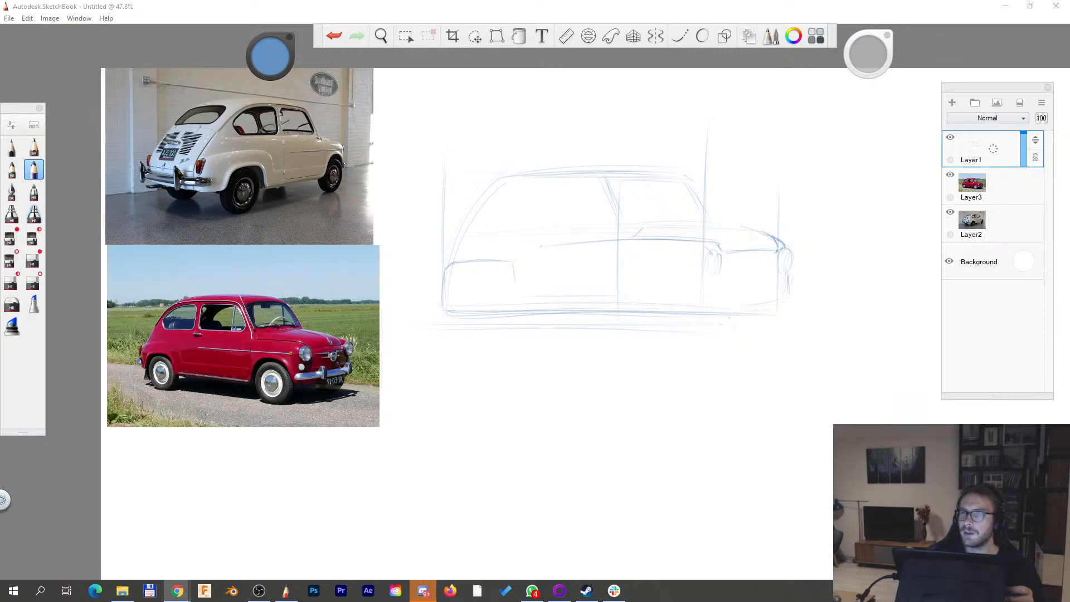
click(692, 306)
- Restate the car's underside line and sketch the front bumper ends beneath the headlights
drag(466, 316, 729, 318)
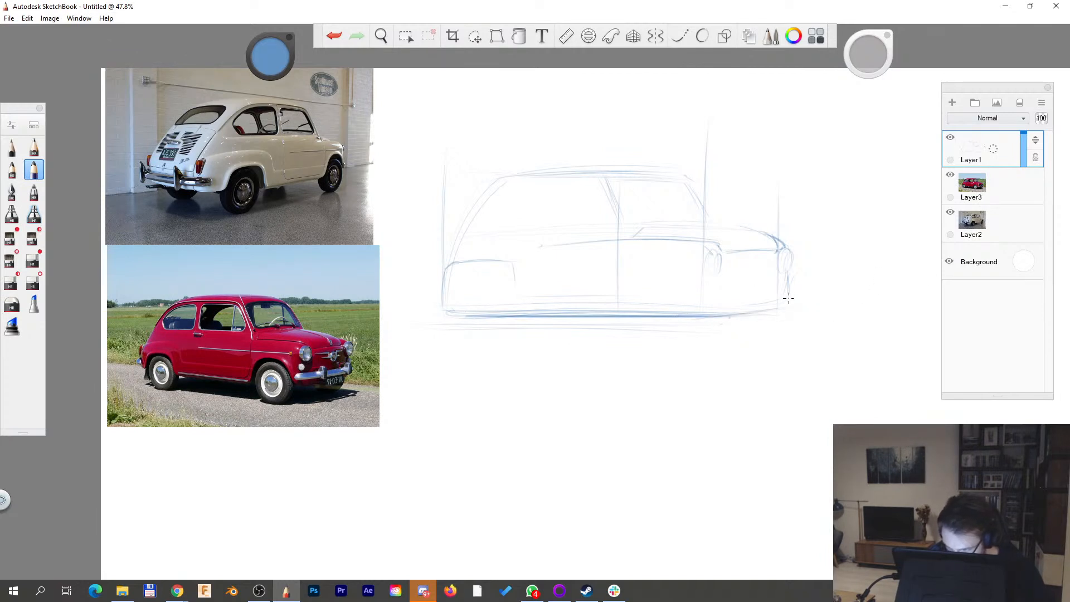
drag(790, 299, 785, 307)
key(space)
mouse_move(721, 406)
mouse_down()
mouse_move(688, 396)
mouse_move(713, 407)
mouse_up()
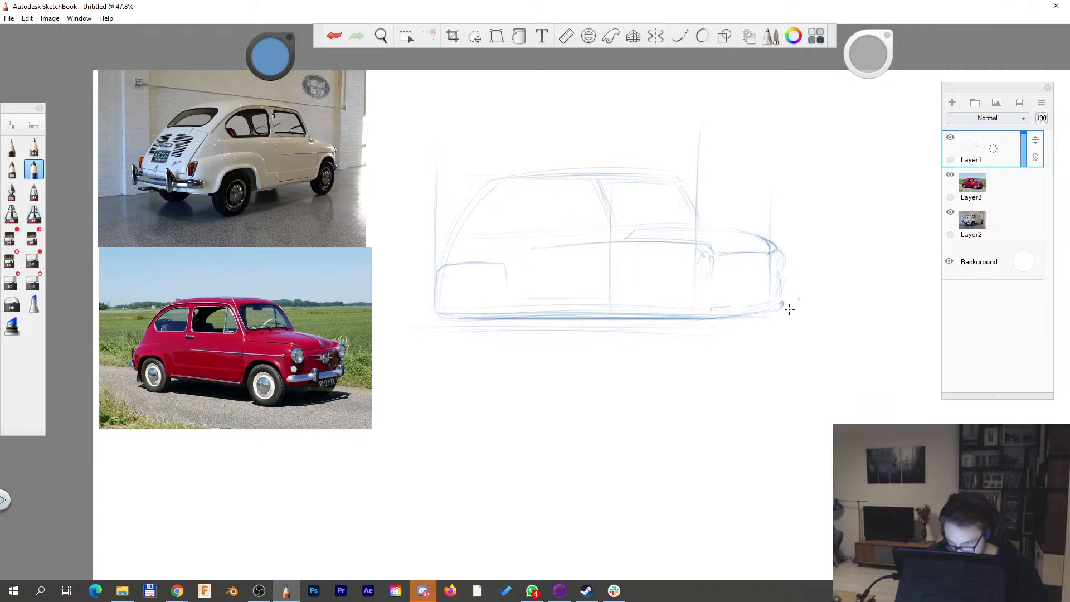
drag(723, 311, 706, 312)
- Darken the rear wheel arch outline and its front edge running down to the sill
key(space)
mouse_move(637, 355)
mouse_down()
mouse_move(642, 370)
mouse_move(681, 327)
mouse_up()
drag(422, 383, 580, 373)
mouse_move(596, 295)
mouse_down()
mouse_move(587, 251)
mouse_move(544, 240)
mouse_move(568, 241)
mouse_up()
- Reinforce the window line from the rear outline to the windshield pillar and mark its front end
key(space)
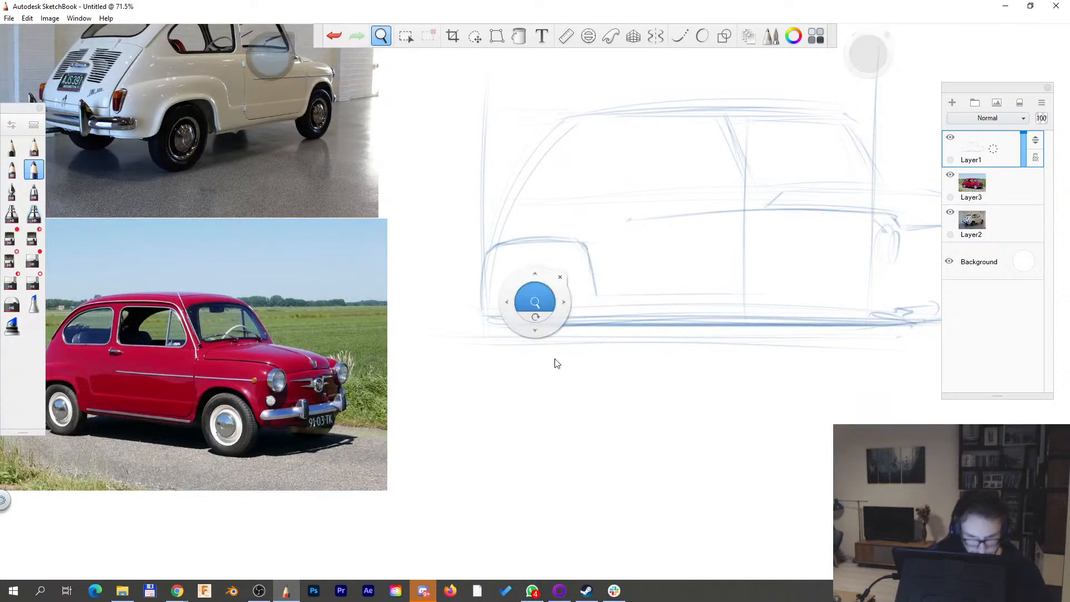
drag(543, 371, 588, 394)
drag(582, 219, 741, 210)
click(767, 211)
key(space)
drag(688, 332, 647, 330)
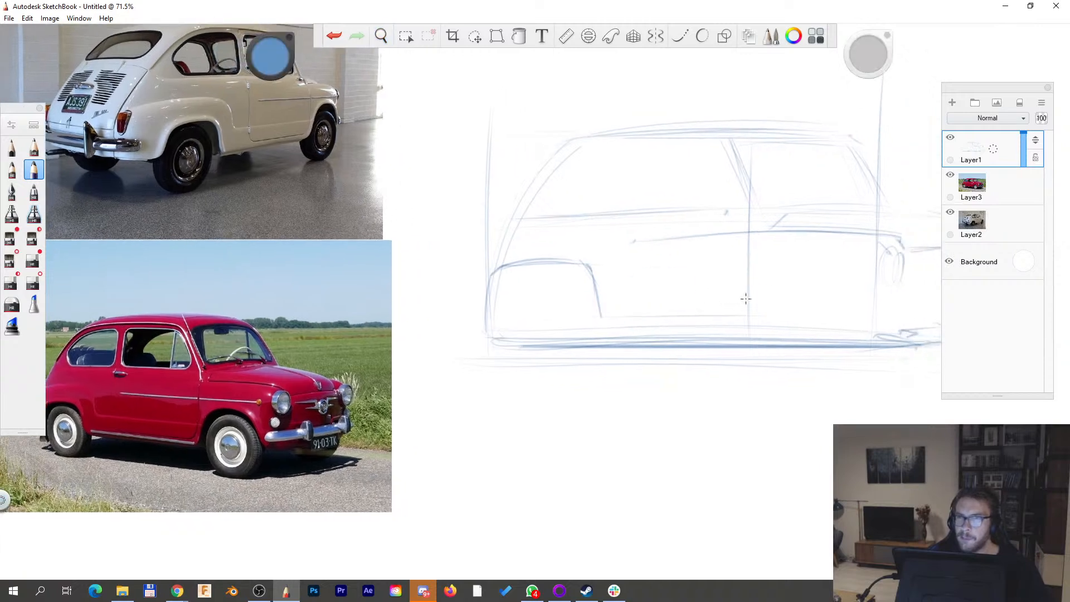
- Draw a firmer sill line from the foot of the rear wheel arch towards the front of the car
key(space)
drag(619, 394, 655, 371)
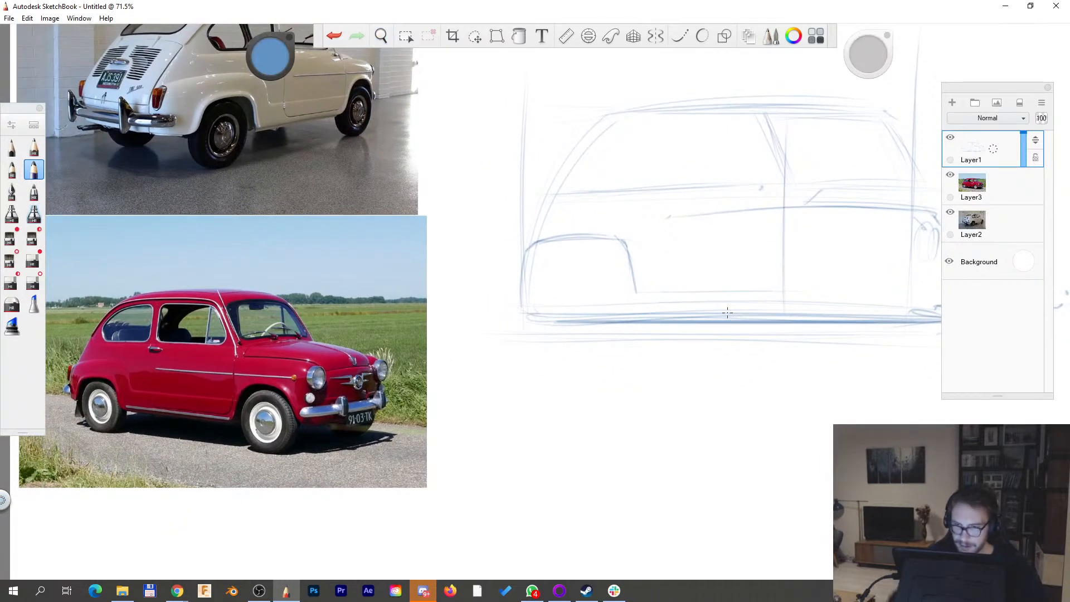
drag(642, 292, 877, 291)
key(space)
drag(762, 328, 722, 370)
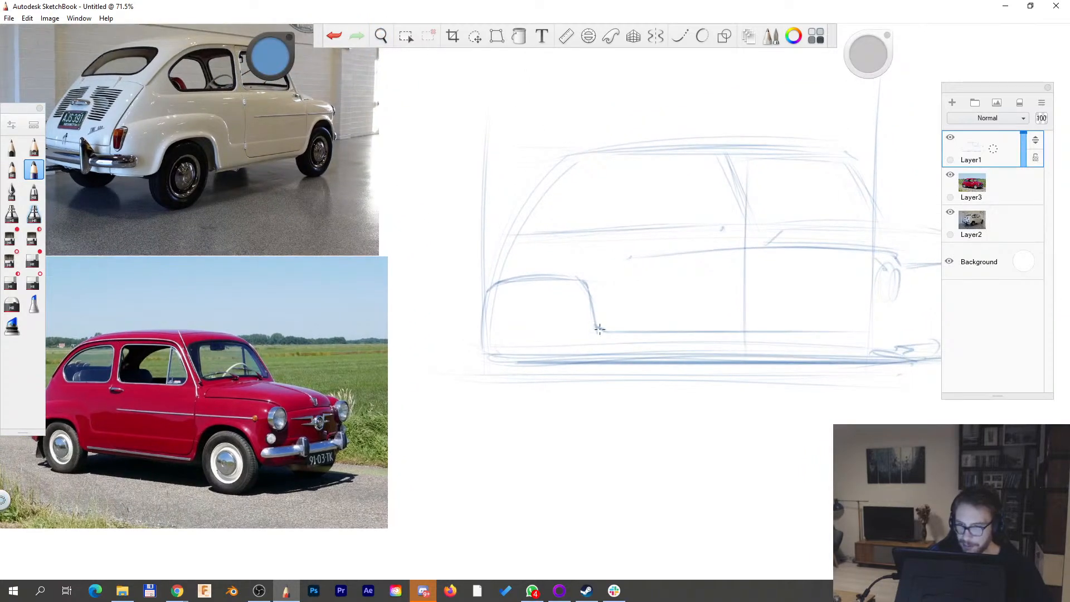
- Erase the surplus construction strokes along the car's lower edge
key(space)
drag(754, 315, 758, 365)
drag(758, 365, 725, 354)
drag(922, 346, 726, 353)
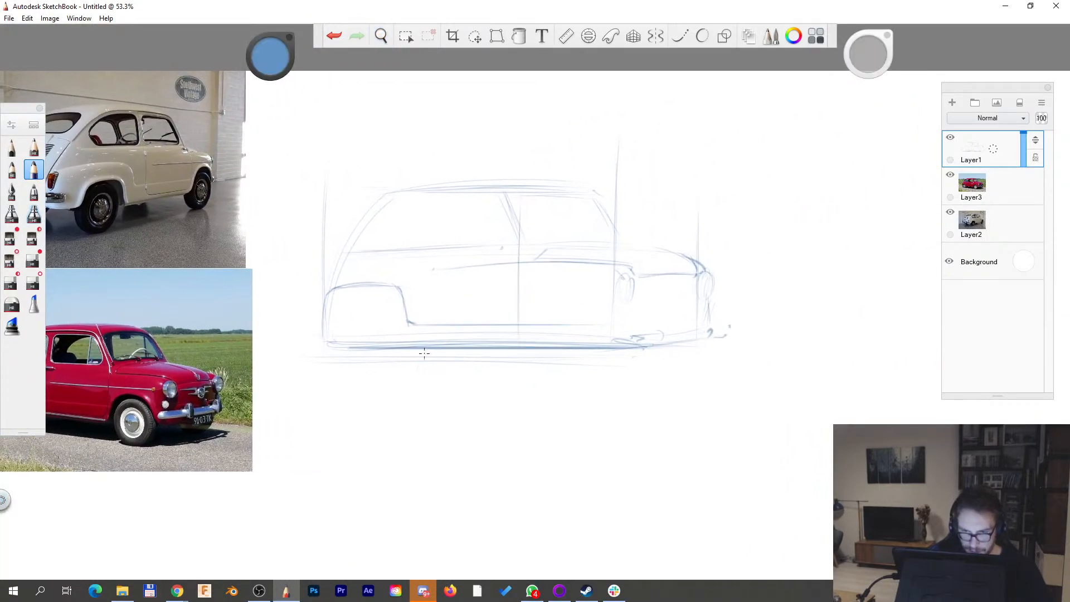
key(e)
drag(337, 342, 618, 342)
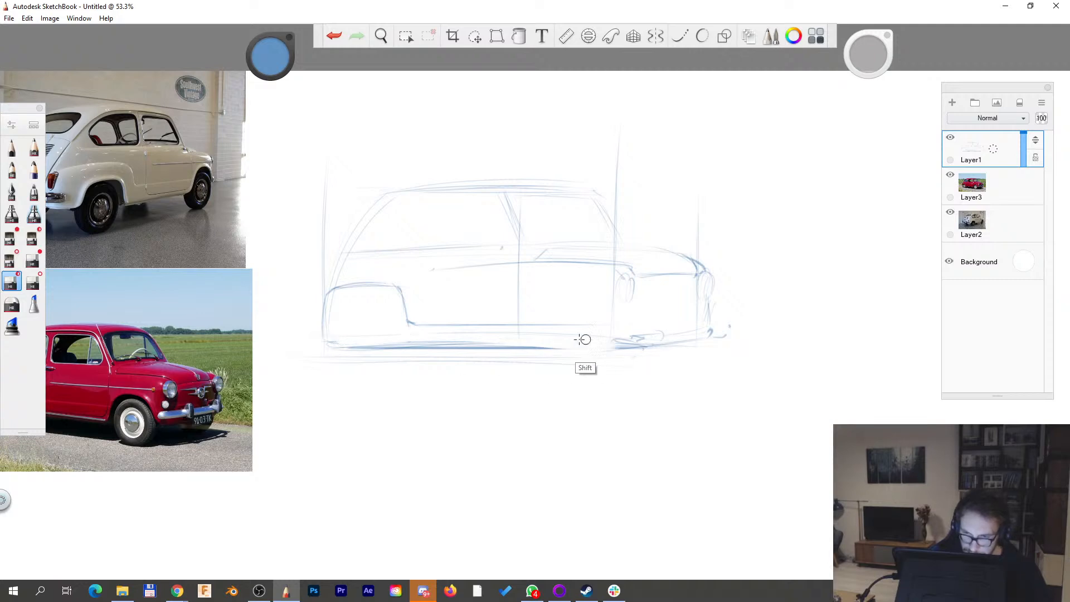
drag(353, 343, 659, 350)
key(e)
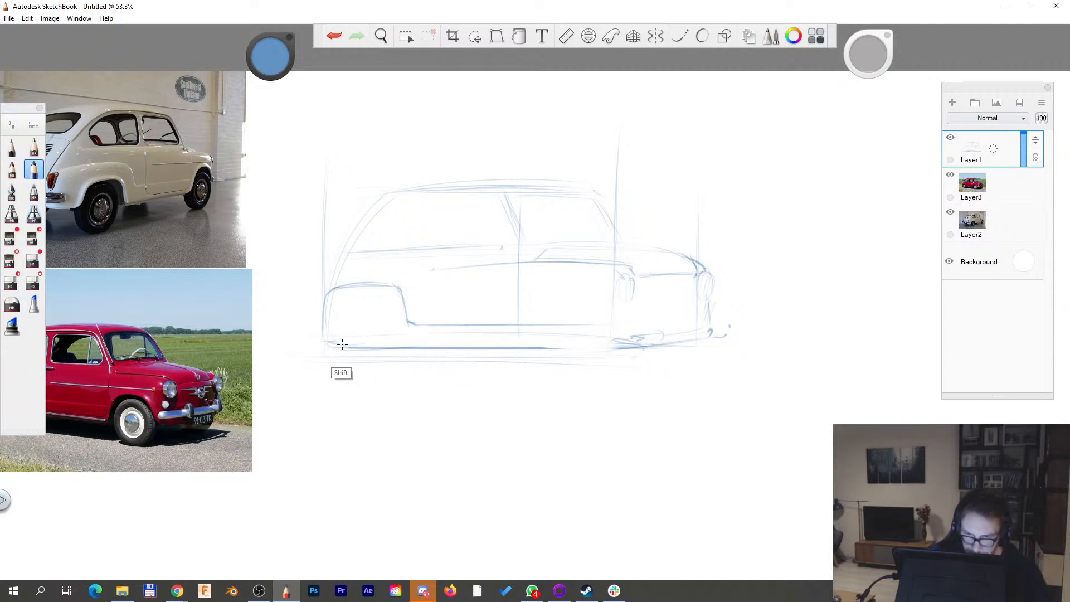
- Redraw the lower edge as one clean dark line and touch up its rear and front corners
drag(379, 344, 605, 345)
key(ctrl+z)
drag(354, 348, 676, 348)
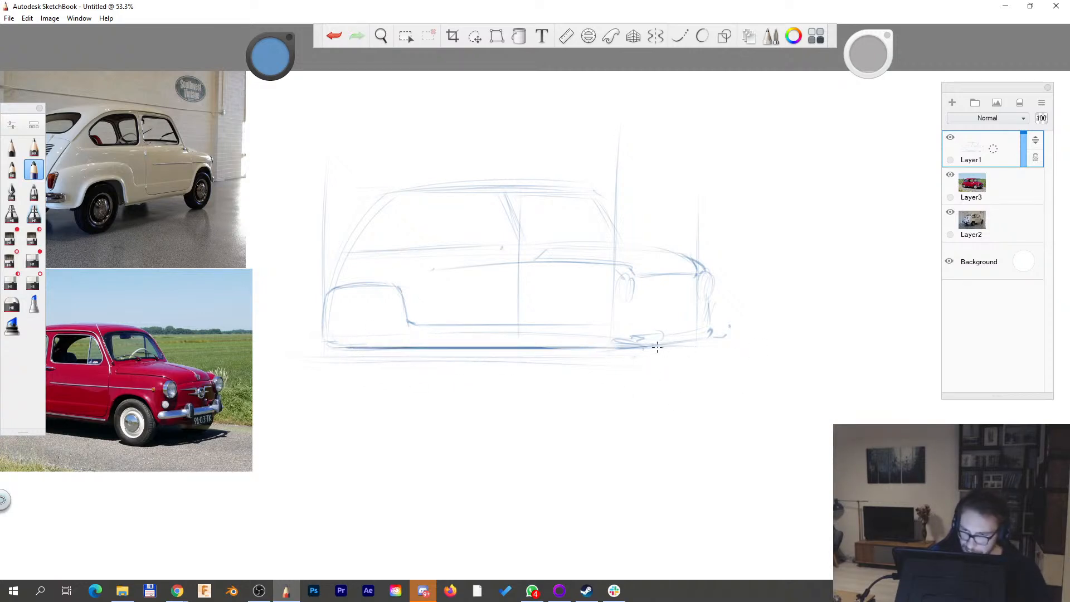
drag(584, 348, 626, 349)
drag(711, 333, 708, 339)
mouse_move(338, 349)
mouse_down()
mouse_move(324, 294)
mouse_move(338, 349)
mouse_up()
- Darken the body outline from the rear fender over the roof and down the far windshield pillar
key(space)
drag(289, 410, 385, 423)
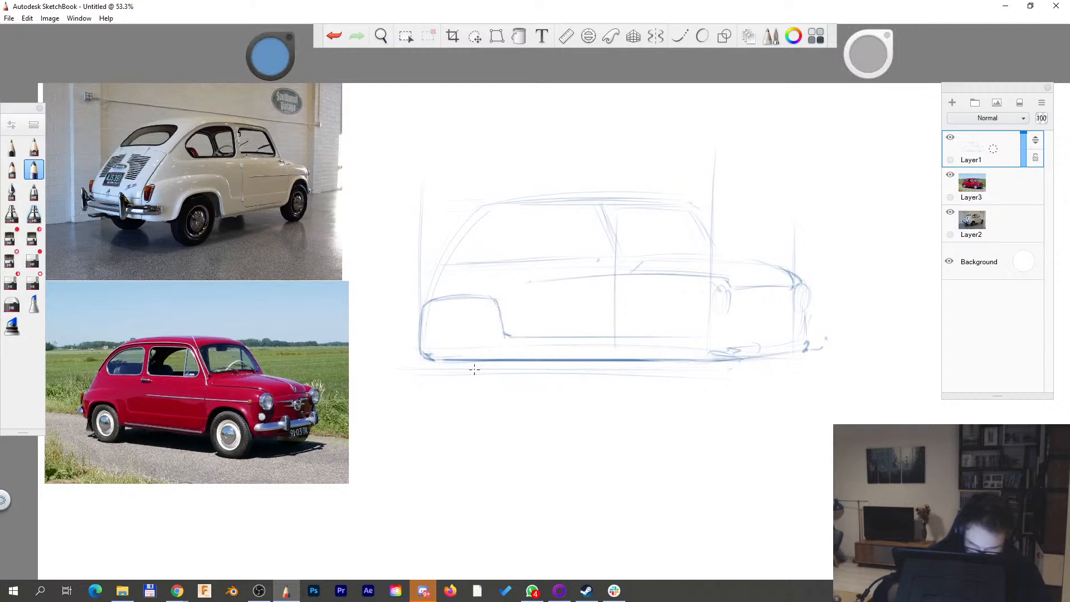
mouse_move(419, 315)
mouse_down()
mouse_move(461, 356)
mouse_move(427, 306)
mouse_move(472, 294)
mouse_move(477, 223)
mouse_move(499, 205)
mouse_move(656, 195)
mouse_up()
mouse_move(502, 204)
mouse_down()
mouse_move(665, 197)
mouse_move(716, 249)
mouse_up()
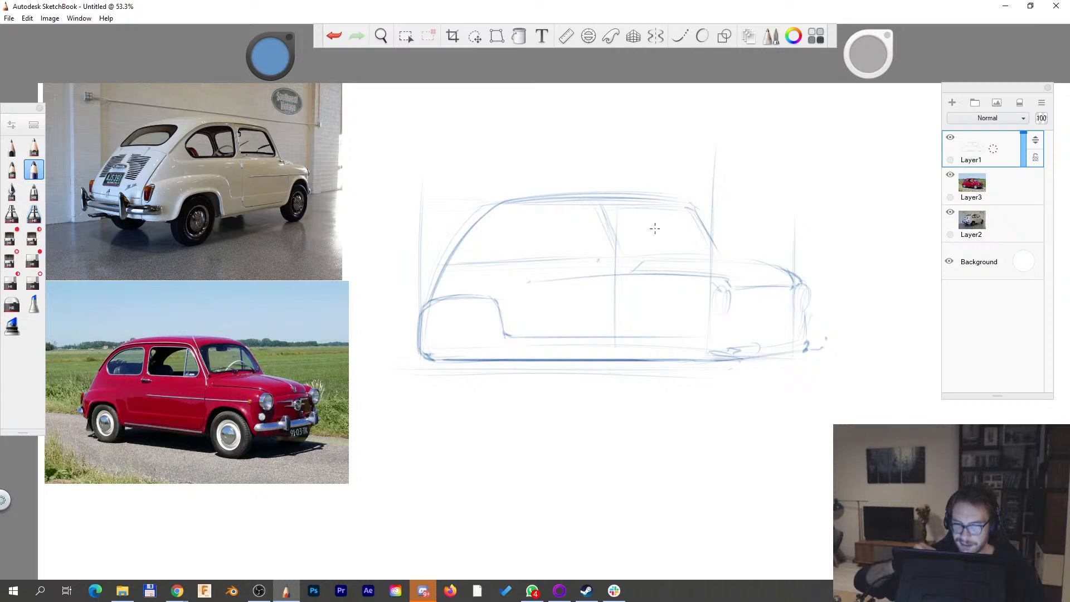
- Define the windshield's near edge and base line, and thicken the near pillar
drag(601, 211, 622, 234)
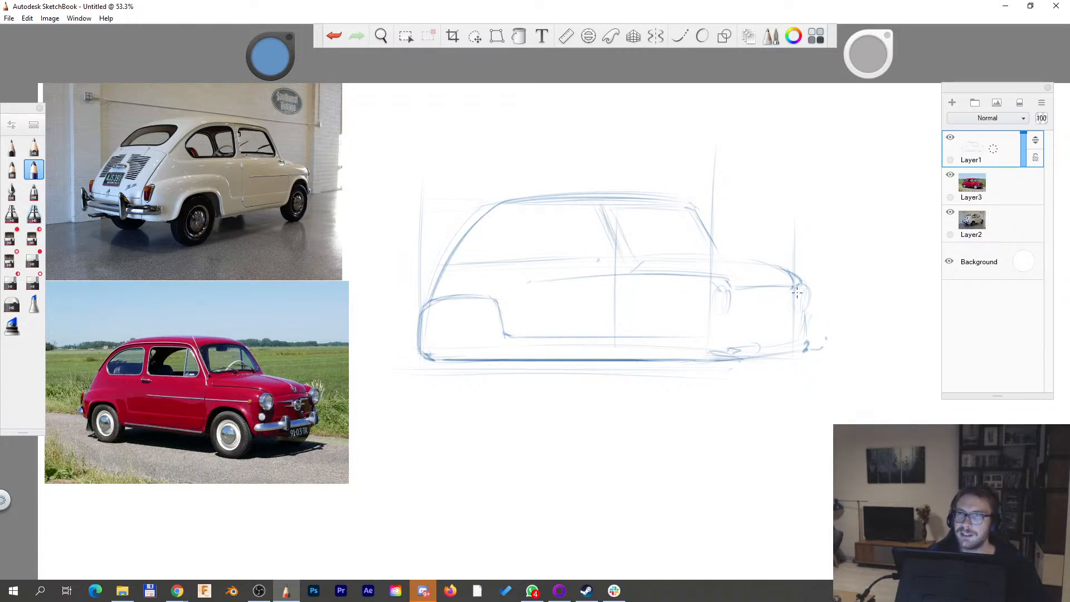
drag(635, 254, 714, 254)
drag(634, 256, 712, 254)
drag(593, 204, 632, 252)
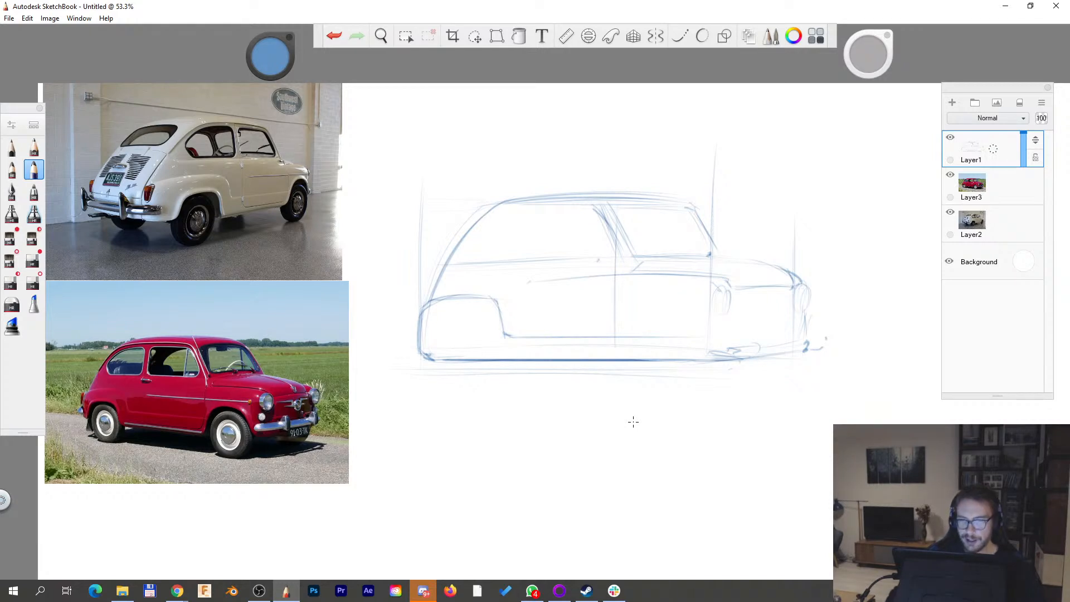
- Restate the vertical guides at the rear and mid-body, and refine the far windshield pillar
drag(420, 334, 422, 209)
drag(617, 312, 615, 161)
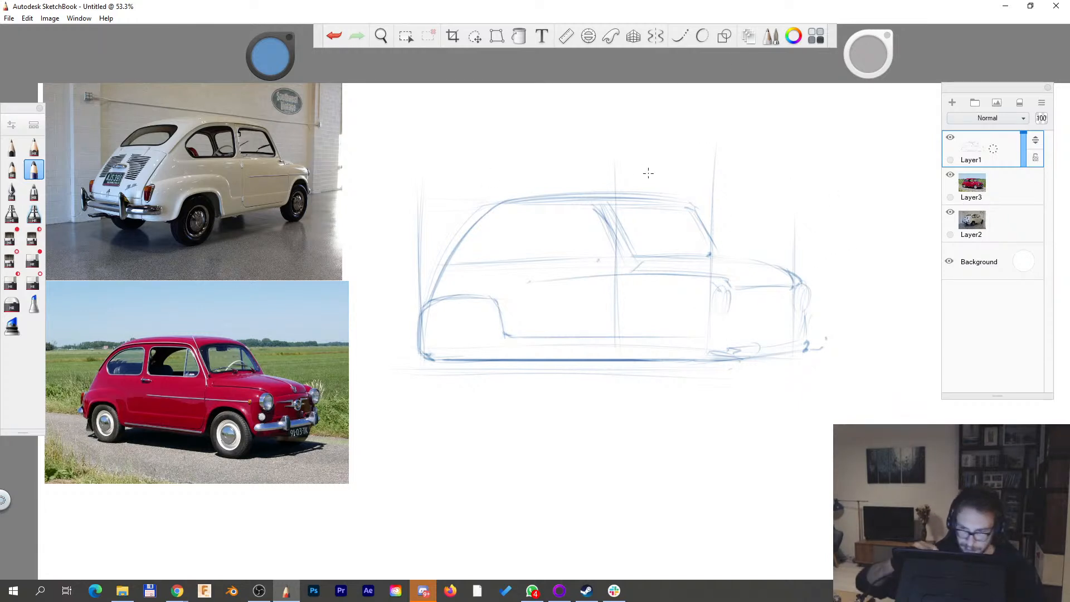
drag(689, 208, 723, 260)
key(e)
key(e)
- Define the hood's side and front edges and add the curved contour over its far side
mouse_move(648, 271)
mouse_down()
mouse_move(711, 258)
mouse_move(692, 261)
mouse_move(737, 290)
mouse_move(796, 288)
mouse_up()
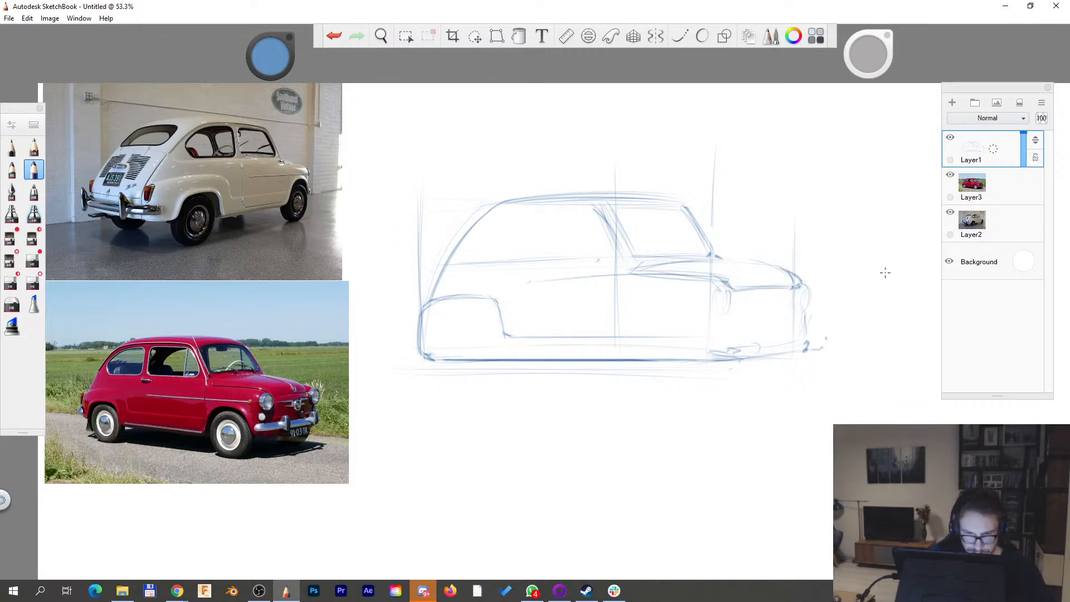
mouse_move(716, 260)
mouse_down()
mouse_move(773, 285)
mouse_move(771, 268)
mouse_up()
key(space)
drag(738, 368, 737, 371)
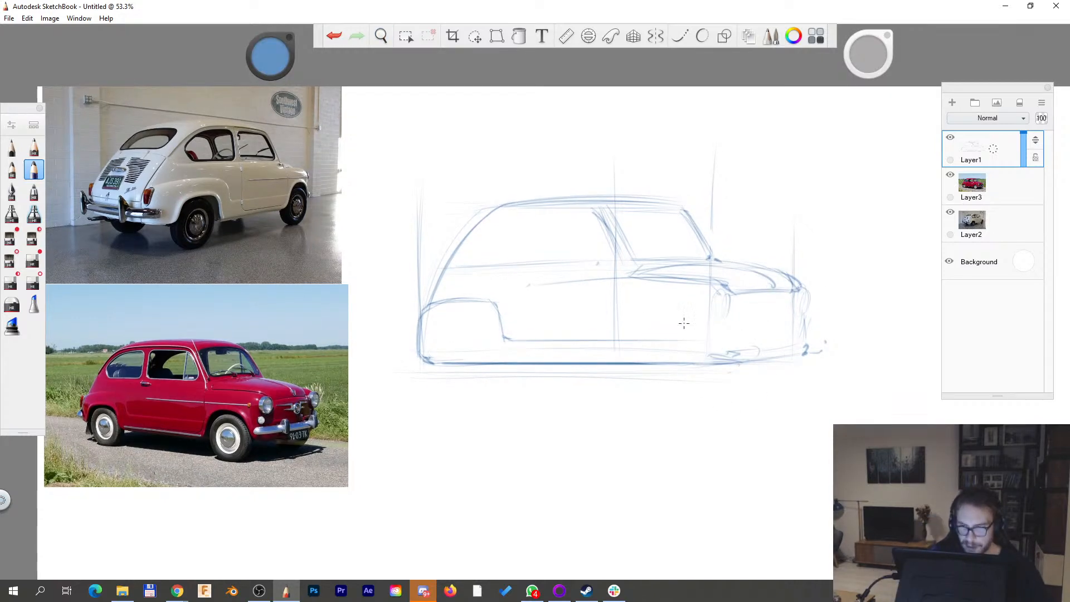
- Erase the rear part of the side crease and redraw it as a smoother line towards the near headlight
key(e)
mouse_move(529, 286)
mouse_down()
mouse_move(711, 284)
mouse_move(611, 280)
mouse_up()
key(e)
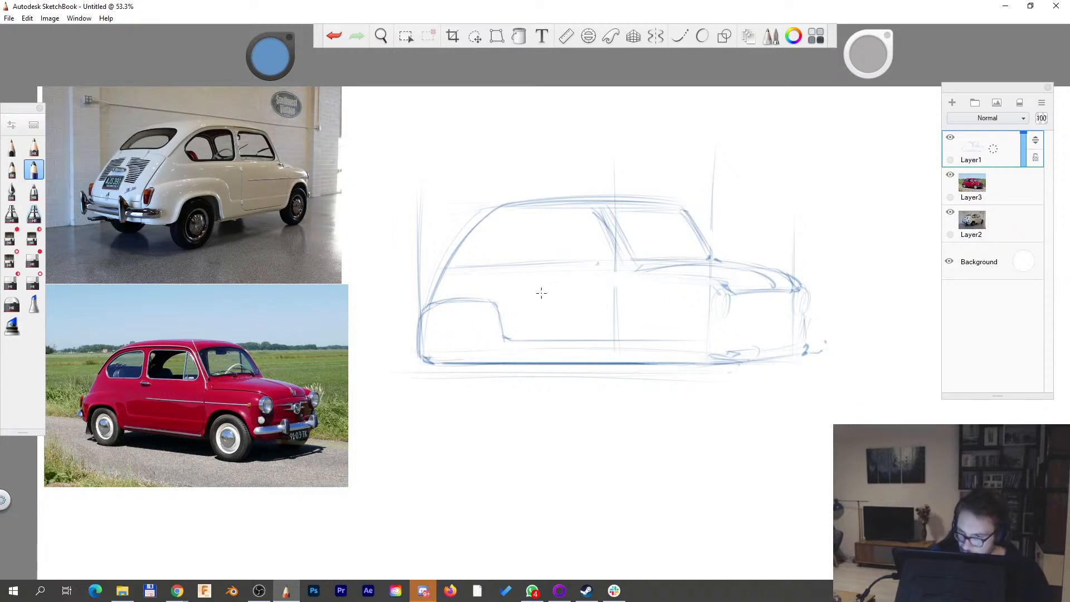
drag(540, 290, 725, 285)
key(ctrl+z)
drag(547, 291, 697, 282)
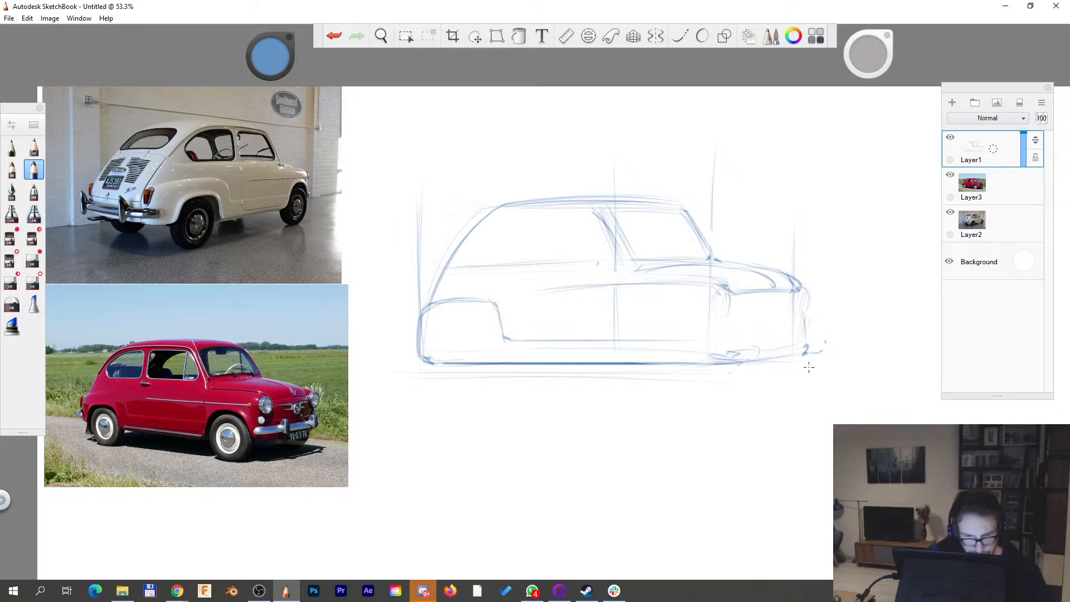
- Refine the oval outlines of both headlights at the front corners of the hood
key(space)
drag(728, 332, 769, 314)
mouse_move(720, 273)
mouse_down()
mouse_move(719, 301)
mouse_move(739, 278)
mouse_up()
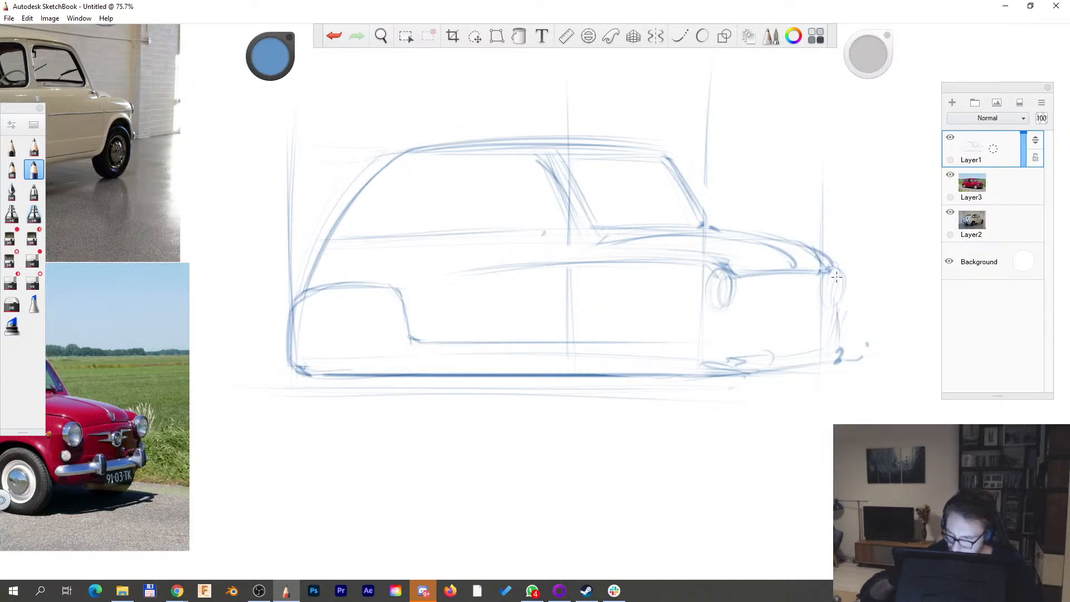
mouse_move(830, 271)
mouse_down()
mouse_move(836, 298)
mouse_move(810, 292)
mouse_up()
key(space)
key(space)
drag(788, 347, 786, 341)
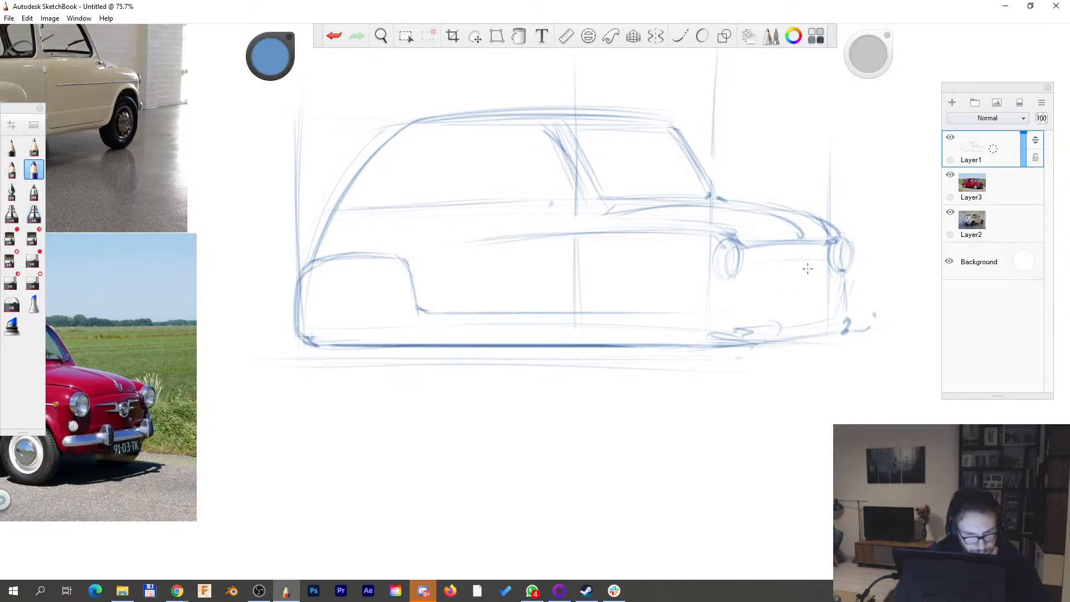
- Sketch the small shield-shaped badge on the nose and darken the car's lower edge up to the front bumper
mouse_move(791, 260)
mouse_down()
mouse_move(791, 273)
mouse_move(812, 274)
mouse_move(805, 265)
mouse_up()
key(space)
mouse_move(668, 314)
mouse_down()
mouse_move(661, 306)
mouse_move(700, 329)
mouse_move(682, 387)
mouse_move(755, 360)
mouse_up()
drag(441, 302, 681, 327)
key(ctrl+z)
mouse_move(450, 307)
mouse_down()
mouse_move(778, 309)
mouse_move(877, 293)
mouse_up()
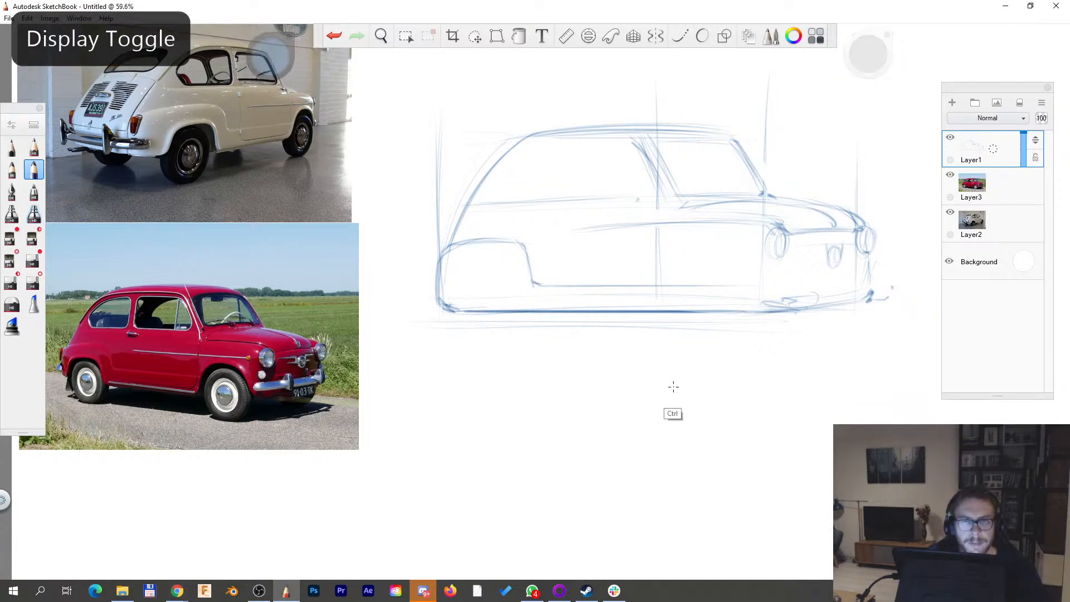
- Paste the Blade Runner police vehicle picture as a third reference, and scale and place it below the car sketch
key(ctrl+v)
key(space)
drag(701, 251, 694, 258)
ctrl+drag(690, 213, 728, 347)
ctrl+alt+drag(749, 393, 712, 454)
mouse_move(713, 500)
ctrl+mouse_down()
mouse_move(700, 490)
mouse_move(695, 501)
ctrl+mouse_up()
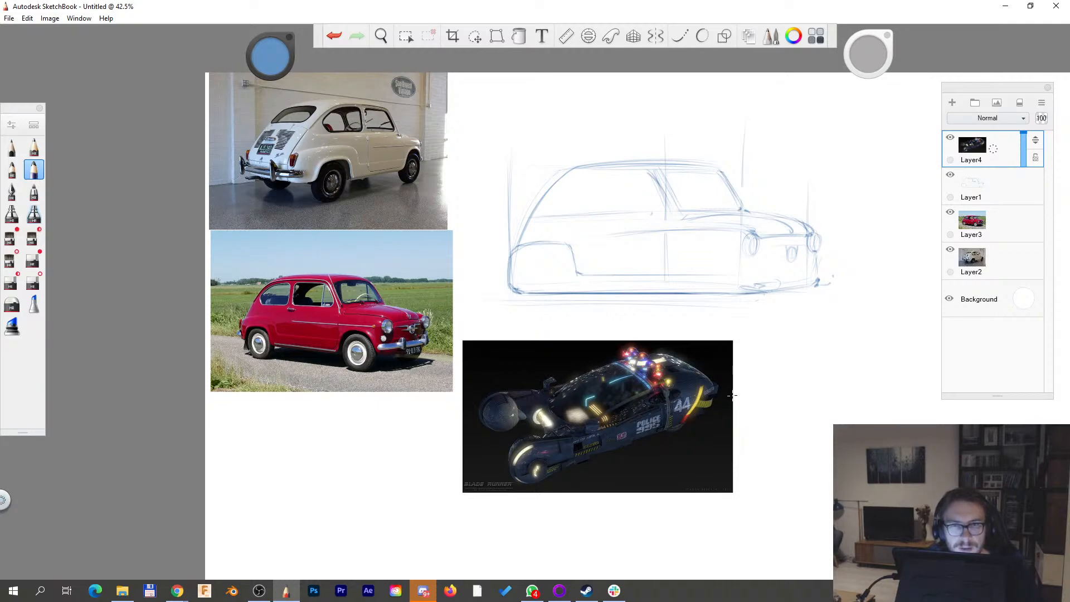
- Compare the car sketch with the Blade Runner vehicle reference, keeping both in view
key(space)
drag(644, 244, 697, 278)
drag(686, 316, 621, 304)
drag(719, 269, 718, 239)
drag(761, 280, 681, 300)
drag(668, 259, 609, 341)
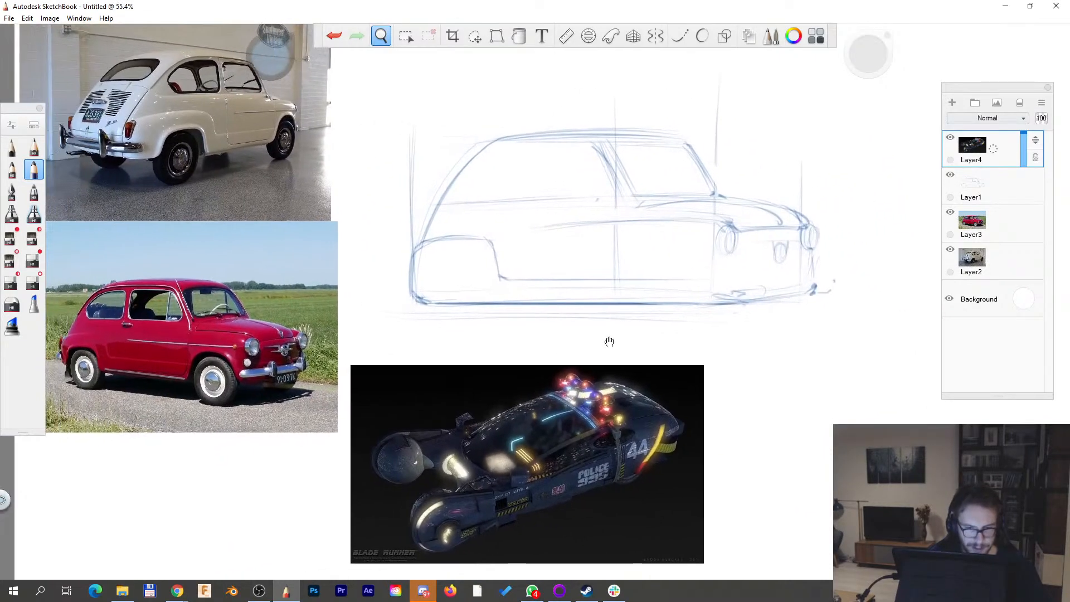
key(space)
drag(688, 282, 734, 335)
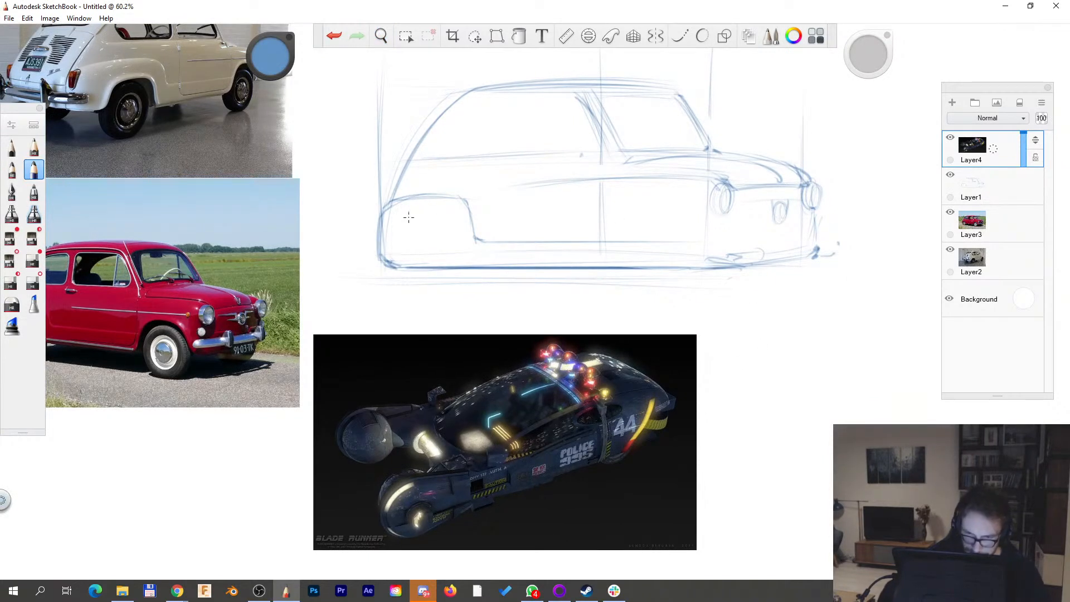
- Sketch a round wheel outline inside the car sketch's boxy rear fender
drag(410, 211, 458, 234)
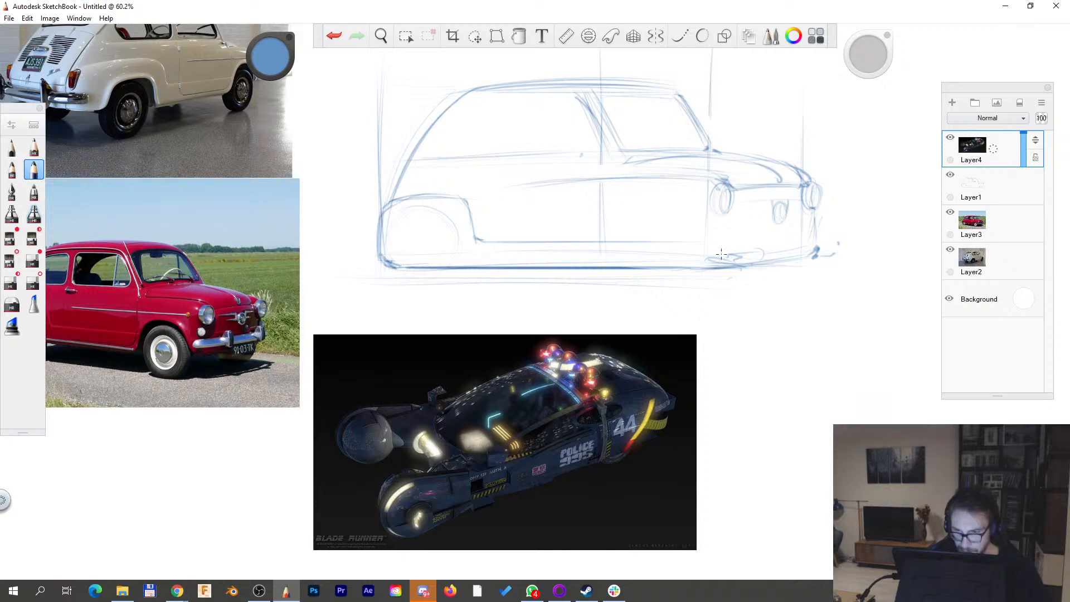
key(space)
drag(492, 195, 468, 196)
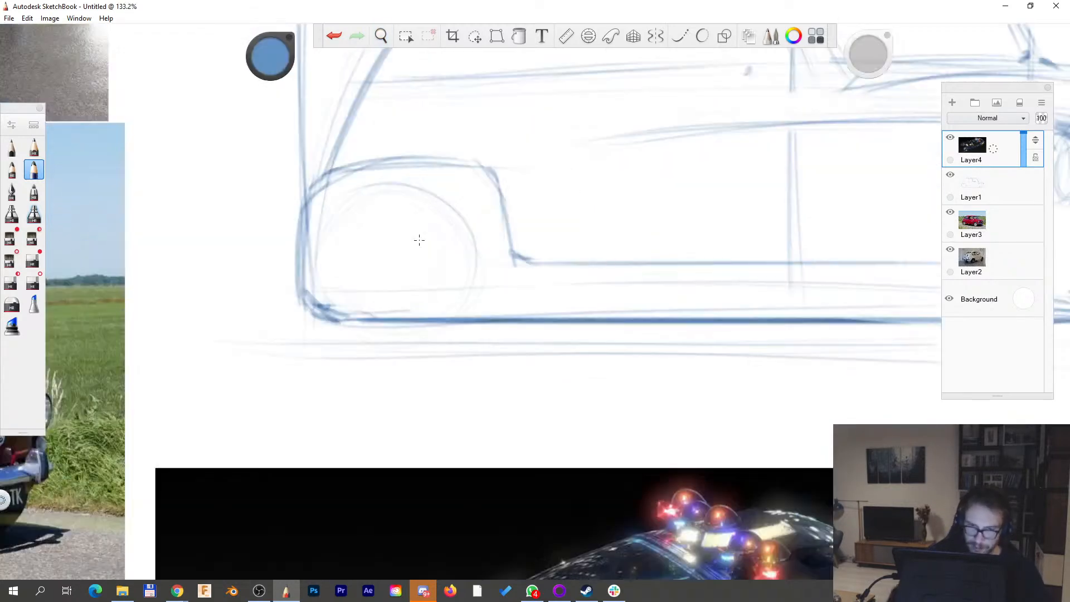
mouse_move(374, 188)
mouse_down()
mouse_move(334, 303)
mouse_move(477, 302)
mouse_up()
drag(401, 188, 341, 202)
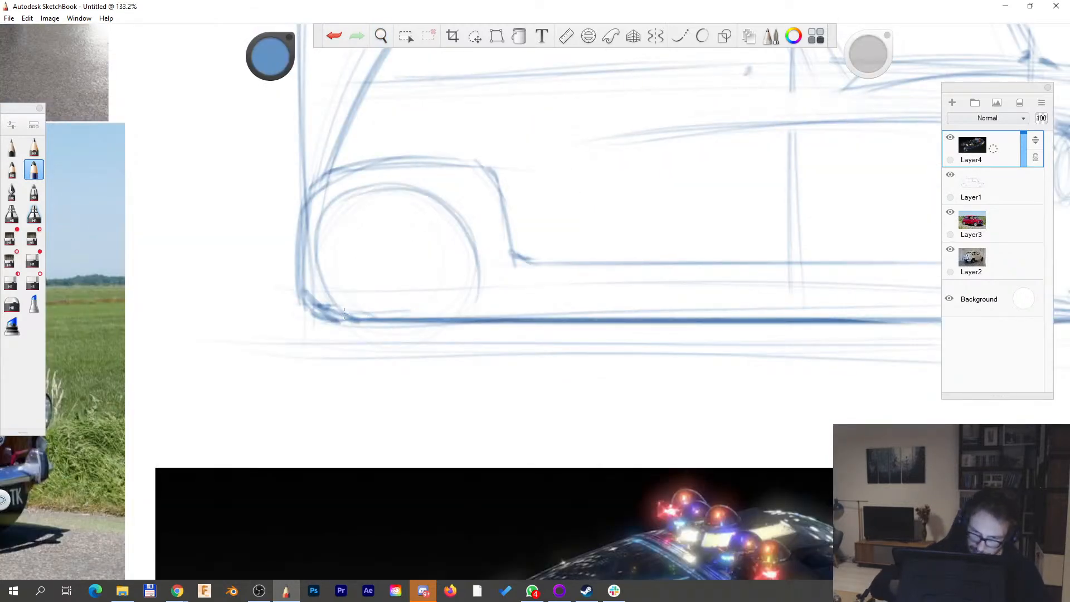
drag(348, 310, 391, 335)
mouse_move(454, 206)
mouse_down()
mouse_move(453, 317)
mouse_move(416, 309)
mouse_up()
drag(458, 252, 358, 327)
drag(329, 214, 458, 252)
- Clean up the stray strokes around the rear wheel, darken its circle and sketch a diagonal band across its face
key(e)
drag(355, 332, 420, 338)
drag(445, 265, 445, 294)
key(e)
drag(394, 187, 390, 312)
drag(358, 187, 410, 183)
drag(384, 310, 406, 307)
drag(362, 189, 451, 304)
mouse_move(329, 277)
mouse_down()
mouse_move(402, 203)
mouse_move(335, 284)
mouse_move(342, 291)
mouse_up()
drag(400, 199, 426, 210)
- Move the rear wheel strokes from Layer4 onto Layer1 and place Layer1 at the top of the layer stack
key(space)
mouse_move(683, 193)
mouse_down()
mouse_move(640, 280)
mouse_move(529, 256)
mouse_up()
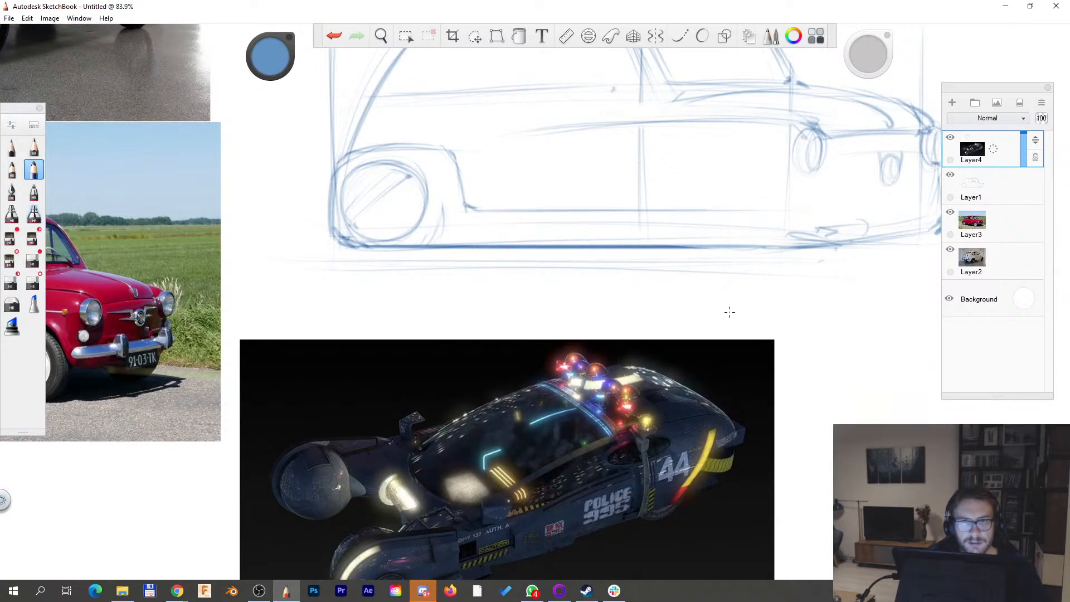
key(space)
drag(648, 220, 647, 220)
drag(688, 366, 690, 275)
drag(653, 318, 584, 361)
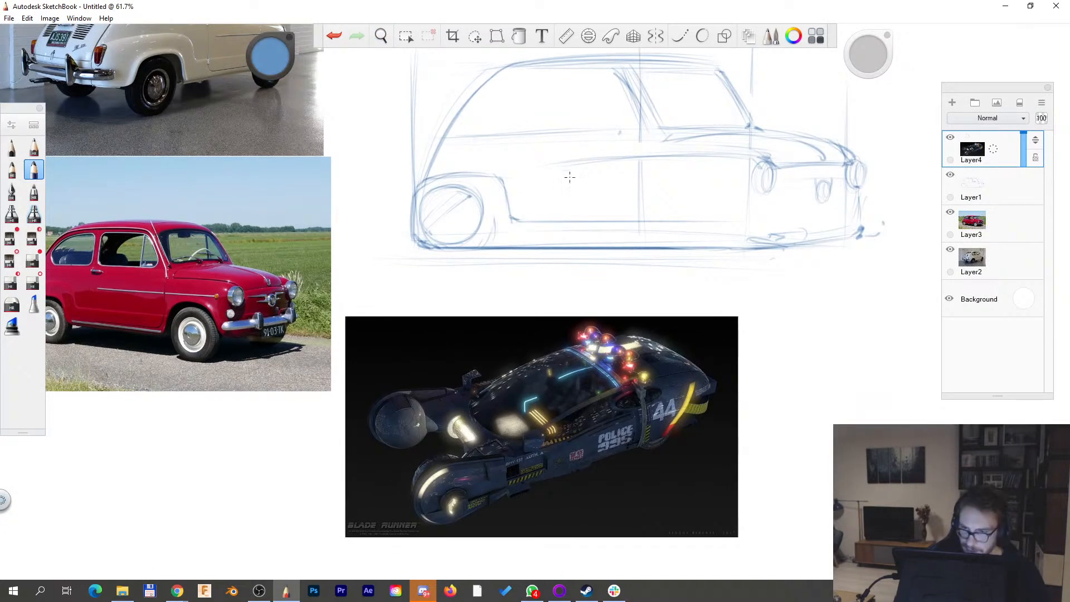
key(e)
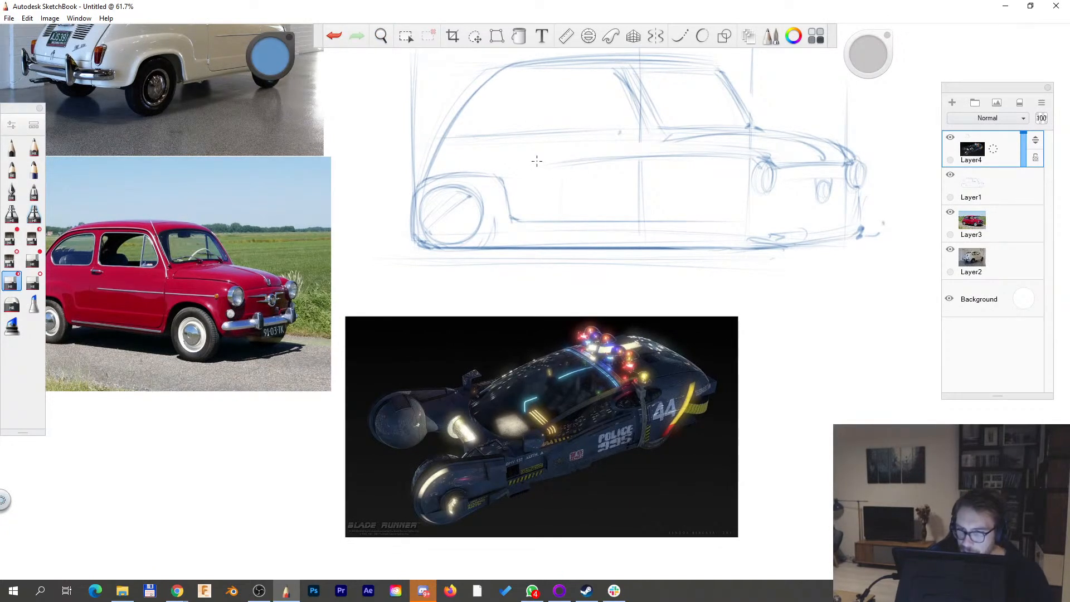
key(m)
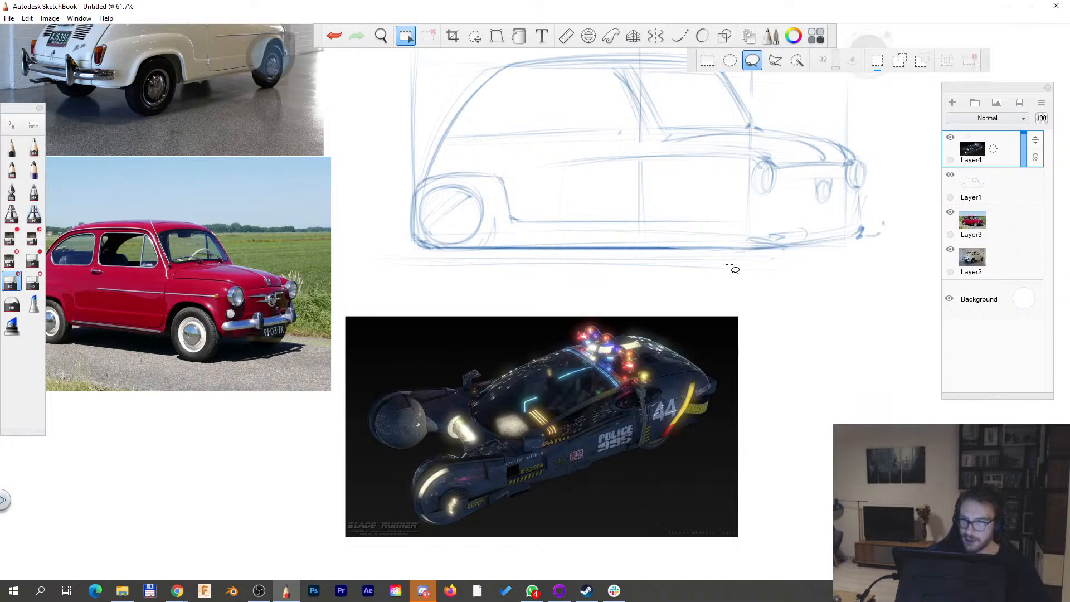
drag(730, 264, 728, 266)
key(ctrl+x)
click(992, 184)
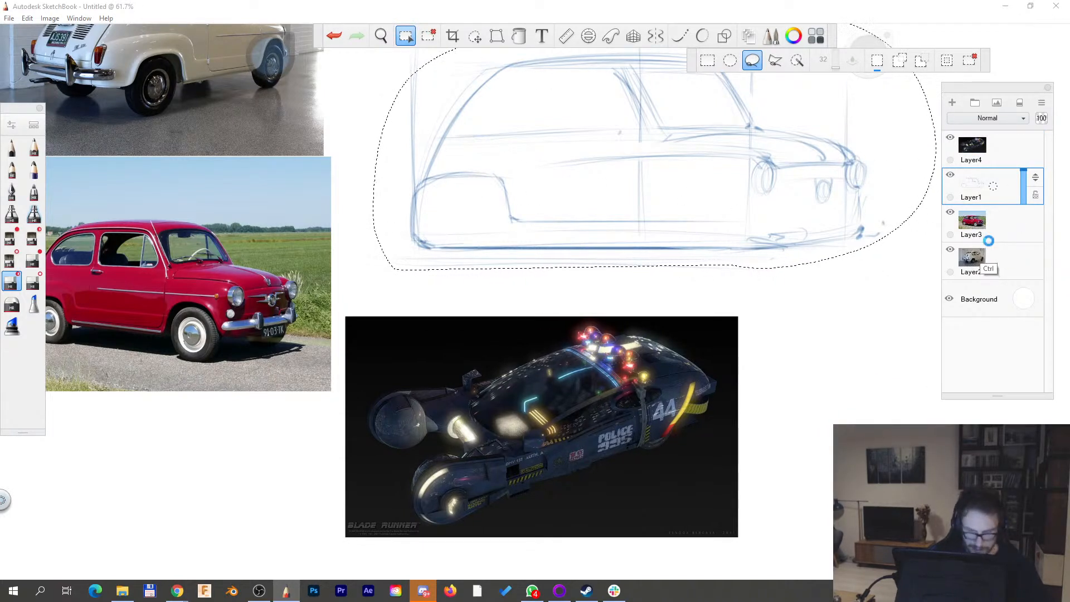
key(ctrl+v)
key(ctrl+e)
drag(1037, 179, 1034, 143)
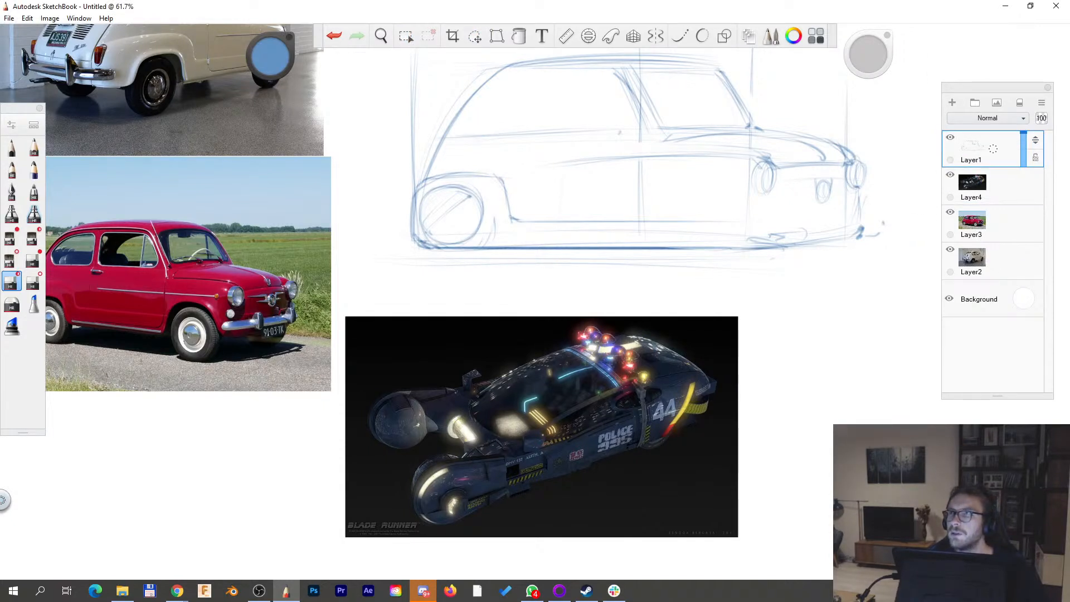
key(alt+Tab)
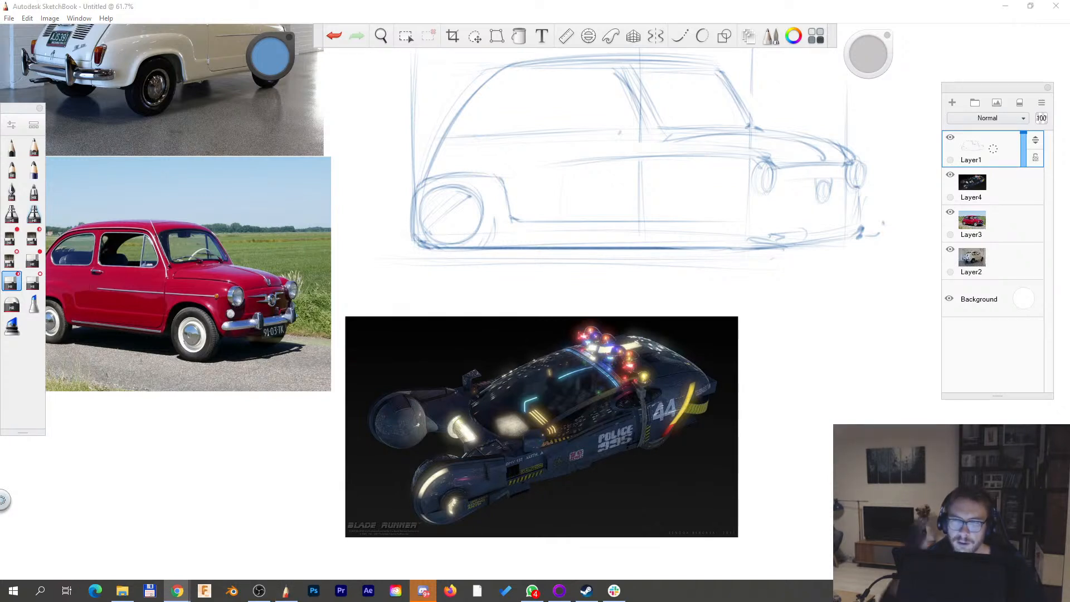
key(XF86AudioRaiseVolume)
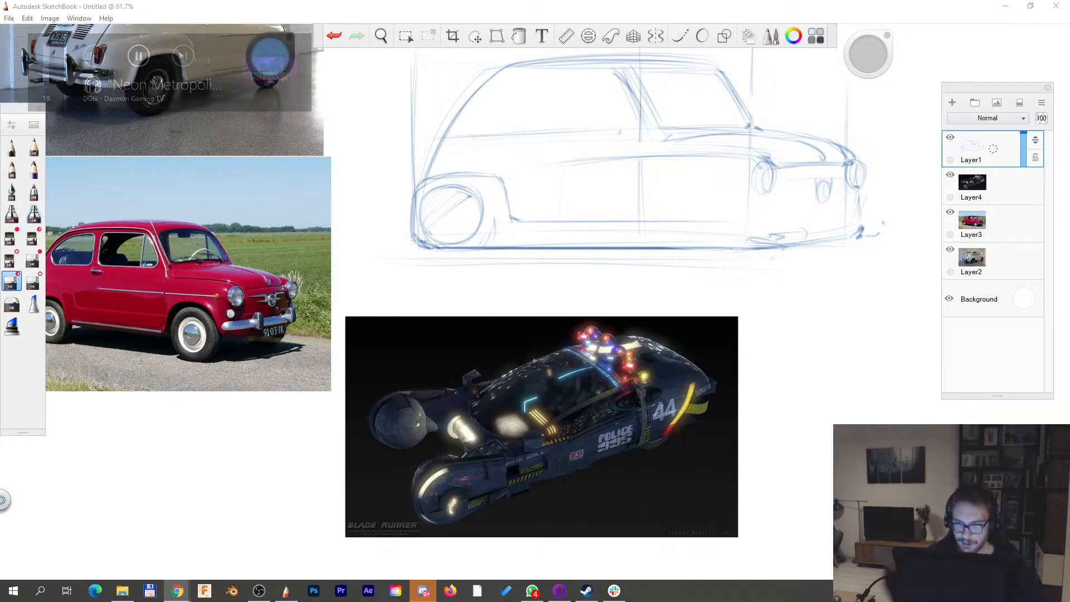
- Sketch near-vertical lines on the car's side for the rear edge of the boxy front fender
mouse_move(762, 284)
mouse_down()
mouse_move(783, 330)
mouse_move(799, 318)
mouse_up()
key(s)
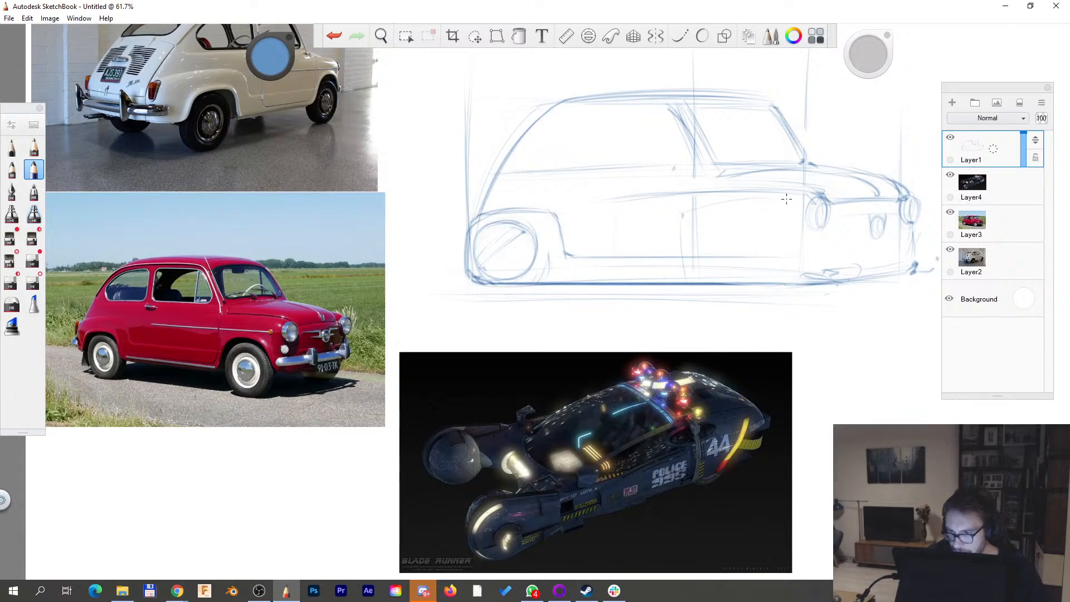
drag(675, 208, 673, 275)
right_click(971, 527)
click(992, 518)
drag(666, 211, 670, 275)
drag(664, 202, 665, 208)
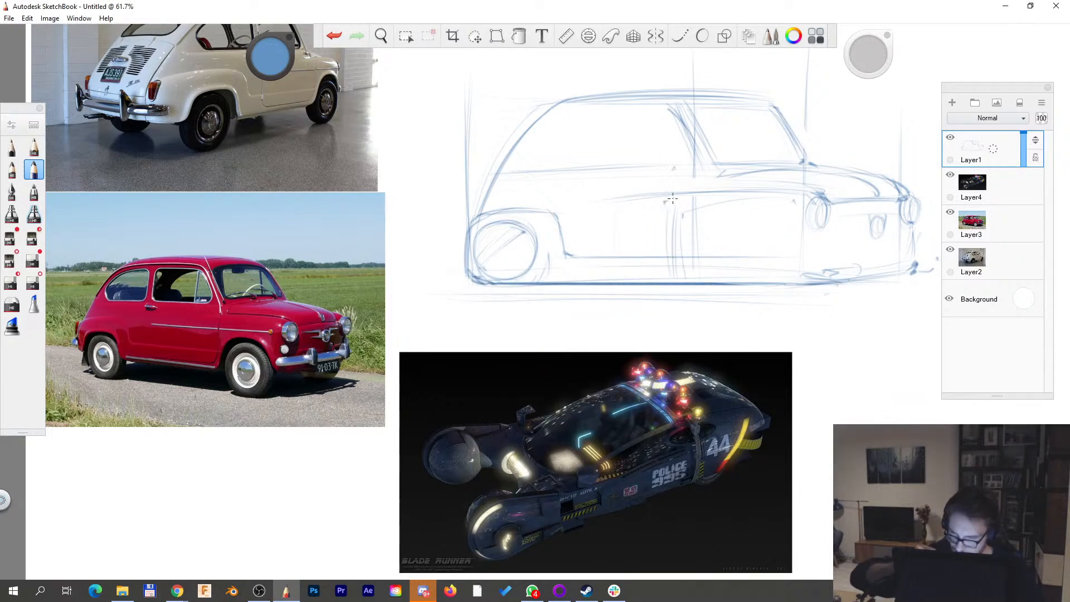
- Lower the opacity of the red car photo on Layer3 to 53 and set the drawing colour to black
click(1042, 233)
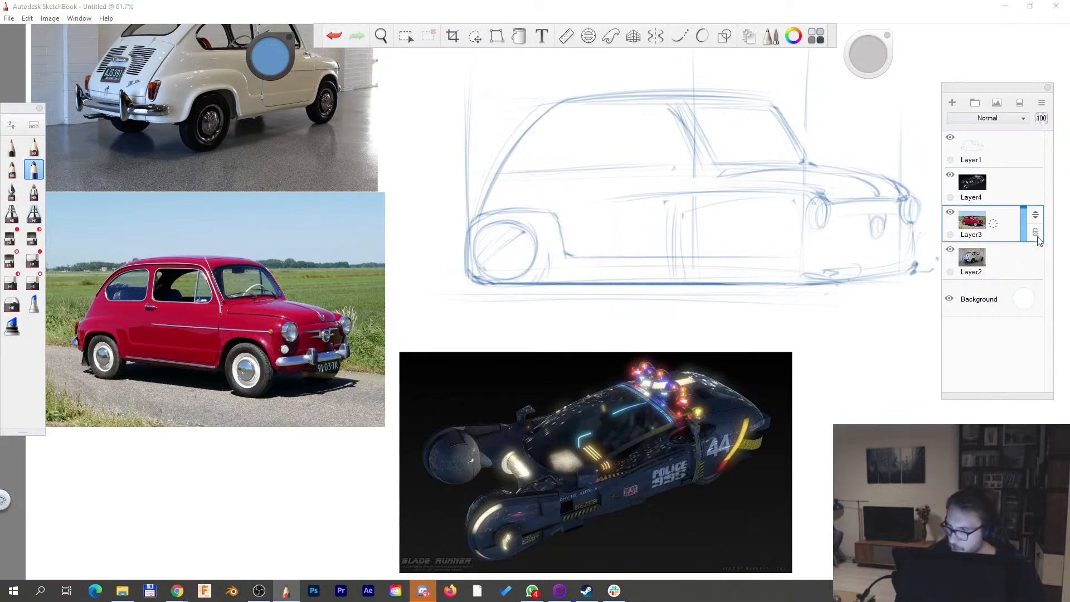
drag(1022, 233, 1023, 223)
drag(276, 56, 273, 54)
key(space)
drag(143, 354, 320, 360)
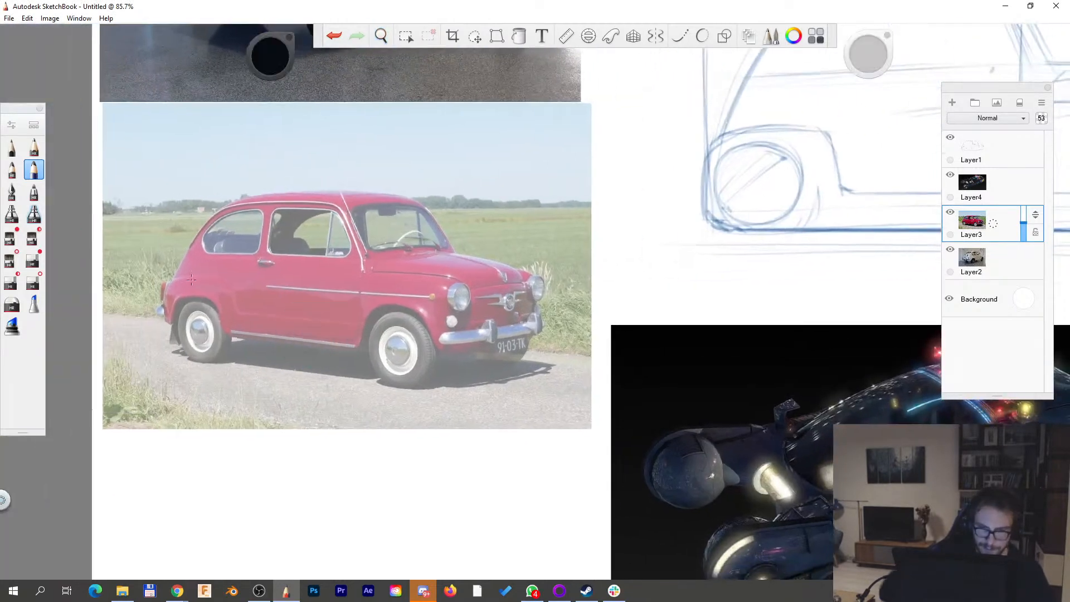
- Trace the boxy rear fender, front fender and lower body edge over the faded red car photo on Layer1
click(998, 156)
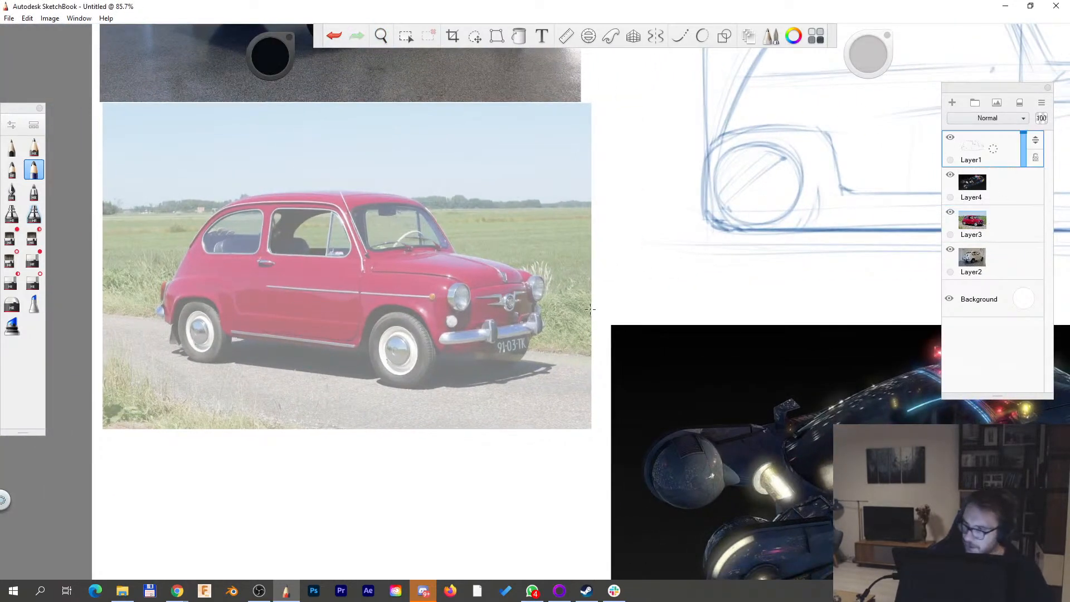
mouse_move(167, 279)
mouse_down()
mouse_move(167, 320)
mouse_move(219, 271)
mouse_move(239, 308)
mouse_up()
drag(169, 322, 233, 337)
drag(236, 290, 242, 328)
mouse_move(168, 325)
mouse_down()
mouse_move(226, 336)
mouse_move(168, 277)
mouse_move(206, 271)
mouse_up()
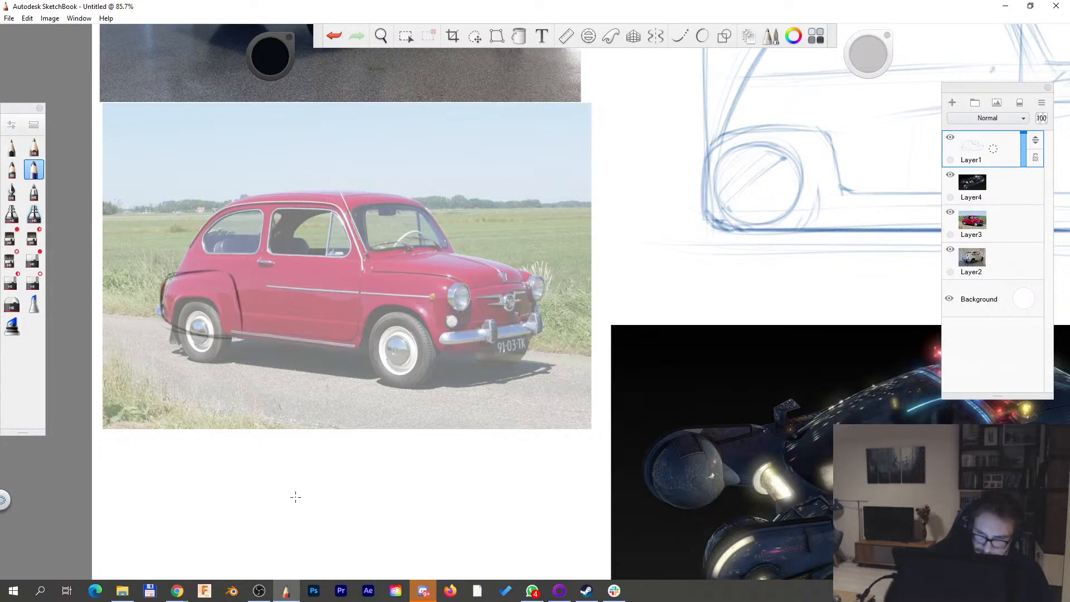
mouse_move(305, 271)
mouse_down()
mouse_move(391, 267)
mouse_move(290, 274)
mouse_move(466, 285)
mouse_up()
drag(294, 333, 412, 353)
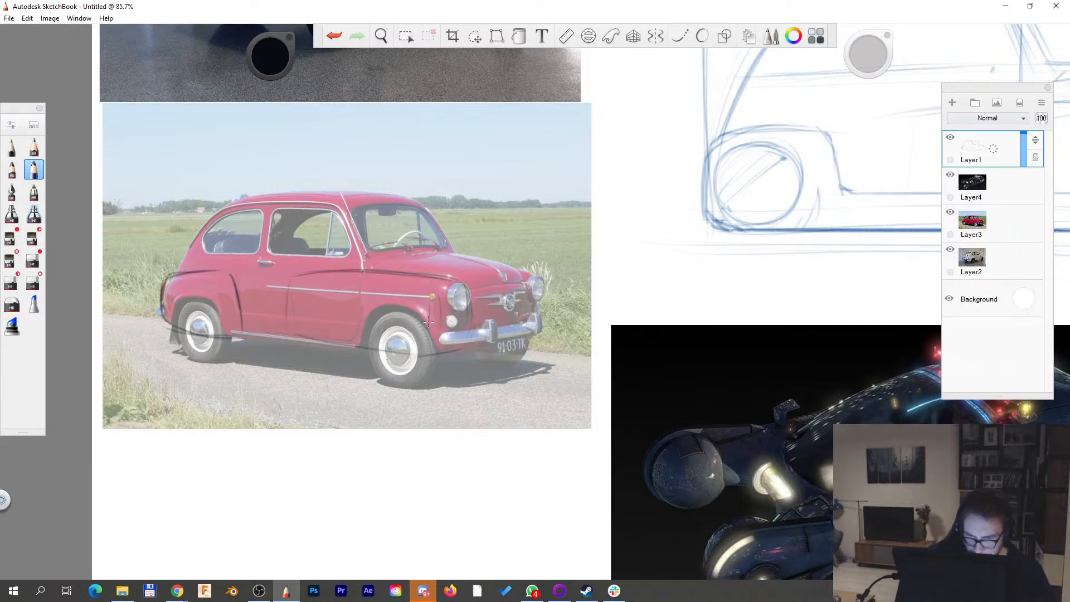
drag(541, 304, 506, 315)
drag(341, 238, 243, 385)
mouse_move(461, 311)
mouse_down()
mouse_move(547, 276)
mouse_move(765, 220)
mouse_up()
- Undo the front fender strokes and delete the remaining traced lines over the red car photo
key(ctrl+z)
key(ctrl+z)
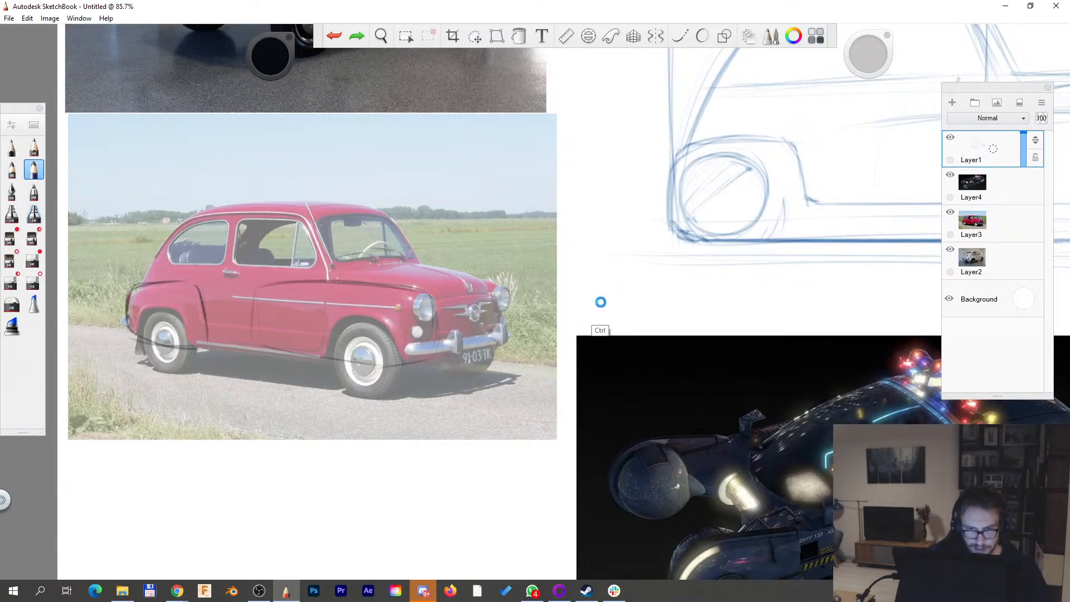
key(ctrl+z)
key(ctrl+z)
key(ctrl+z)
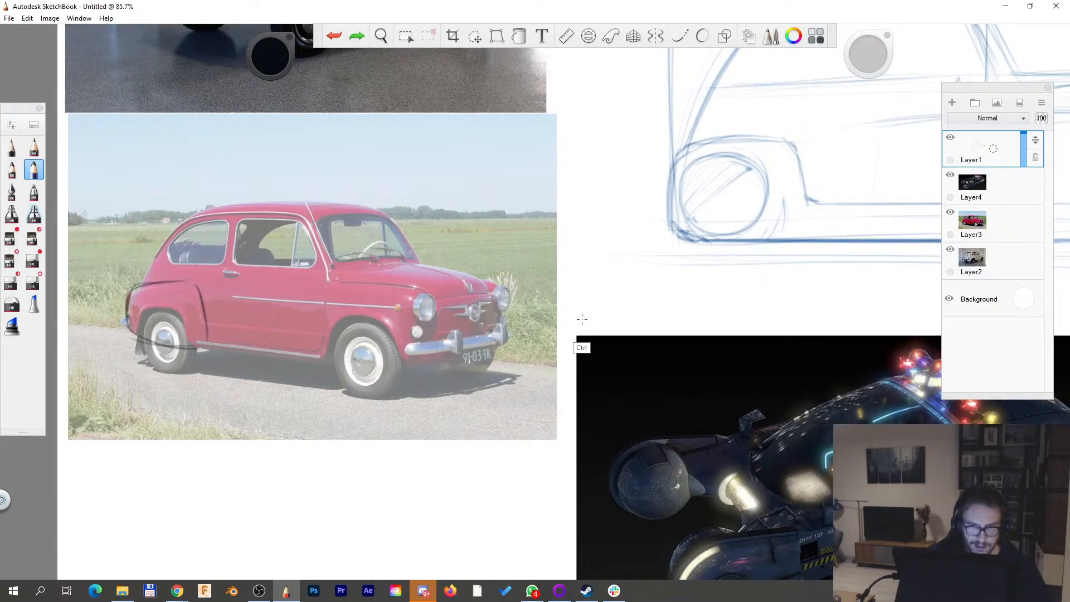
key(l)
drag(411, 427, 280, 455)
key(Delete)
key(ctrl+d)
key(b)
- Erase the line along the top of the front fender and sample the sketch's blue as the pencil colour
key(space)
drag(730, 241, 287, 347)
key(e)
mouse_move(566, 234)
mouse_down()
mouse_move(413, 236)
mouse_move(682, 220)
mouse_up()
key(b)
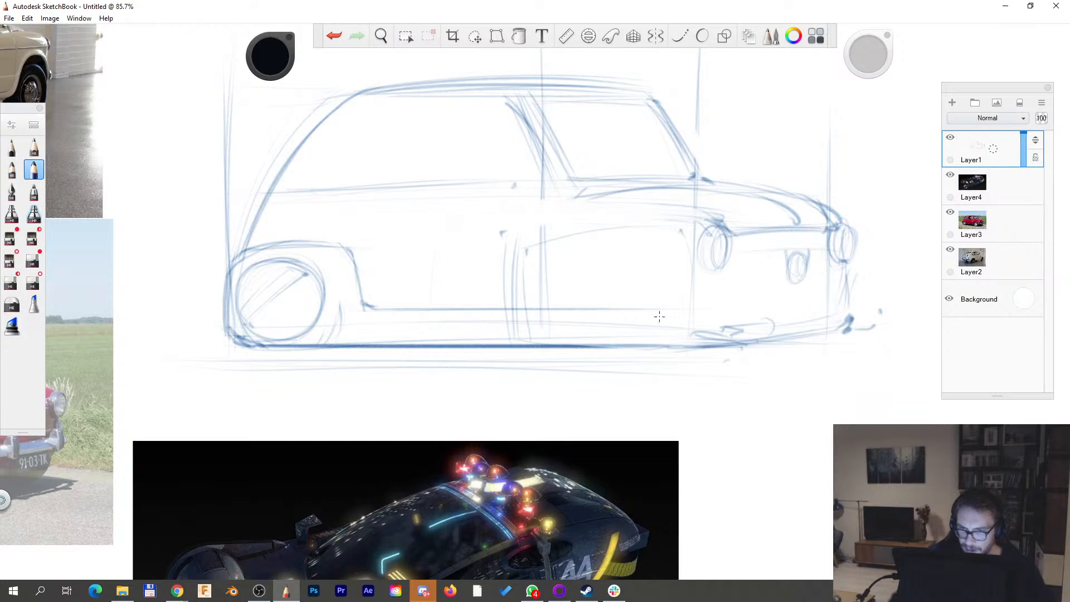
alt+click(564, 386)
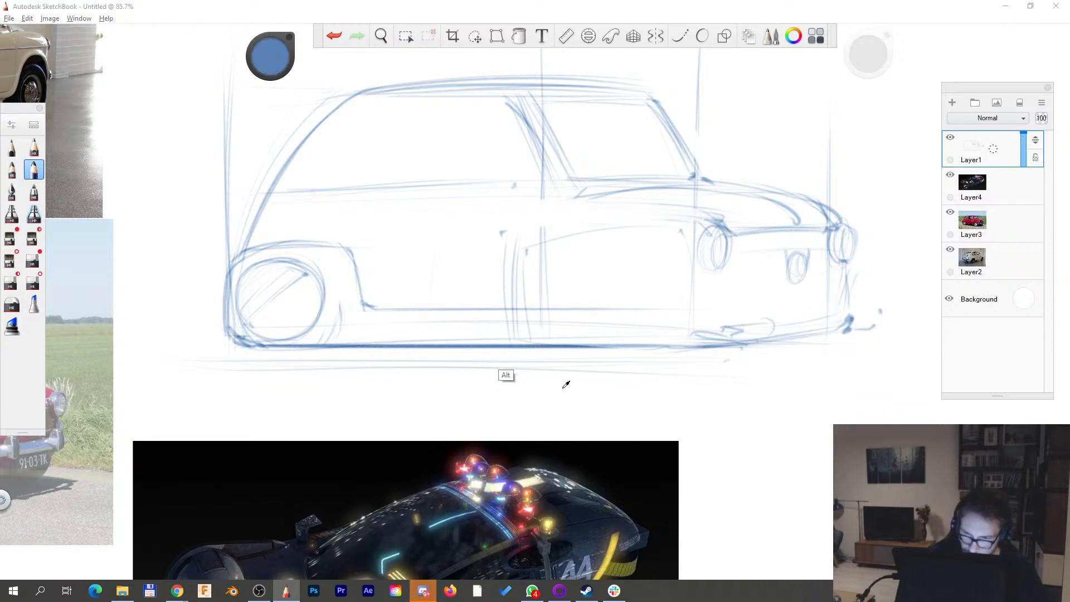
- Sketch the rear edge and top of the boxy front fender, blending it into the hood line near the headlight
mouse_move(509, 254)
mouse_down()
mouse_move(499, 338)
mouse_move(669, 218)
mouse_up()
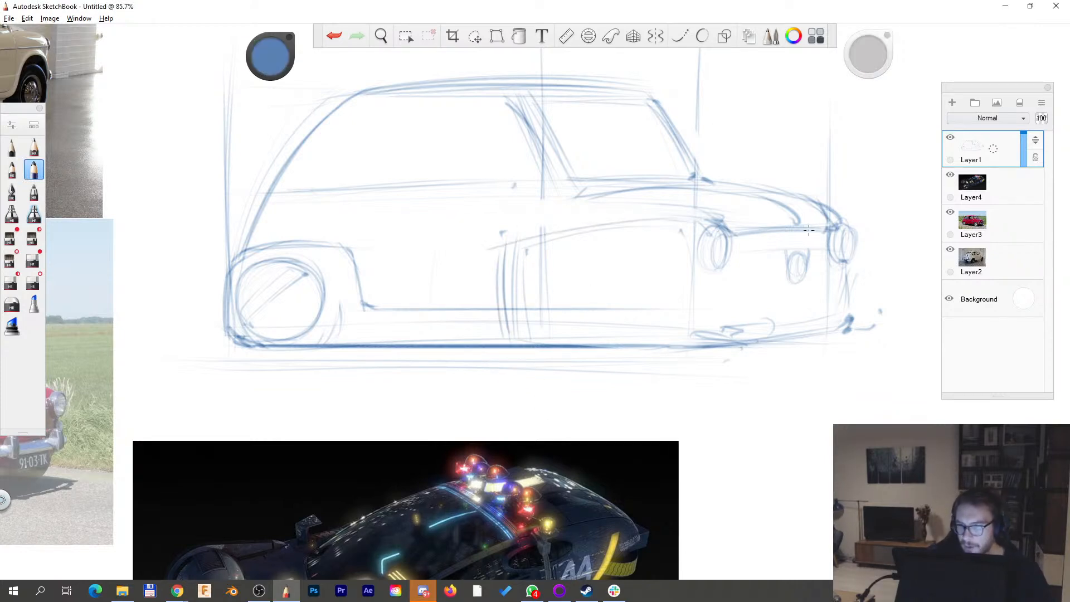
key(ctrl+z)
mouse_move(570, 218)
mouse_down()
mouse_move(732, 216)
mouse_move(730, 340)
mouse_up()
drag(739, 231, 730, 341)
key(ctrl+z)
- Erase the stray vertical line beside the near headlight and sketch the nose panel's lower edge above the bumper
key(space)
drag(736, 298, 656, 371)
drag(656, 372, 666, 362)
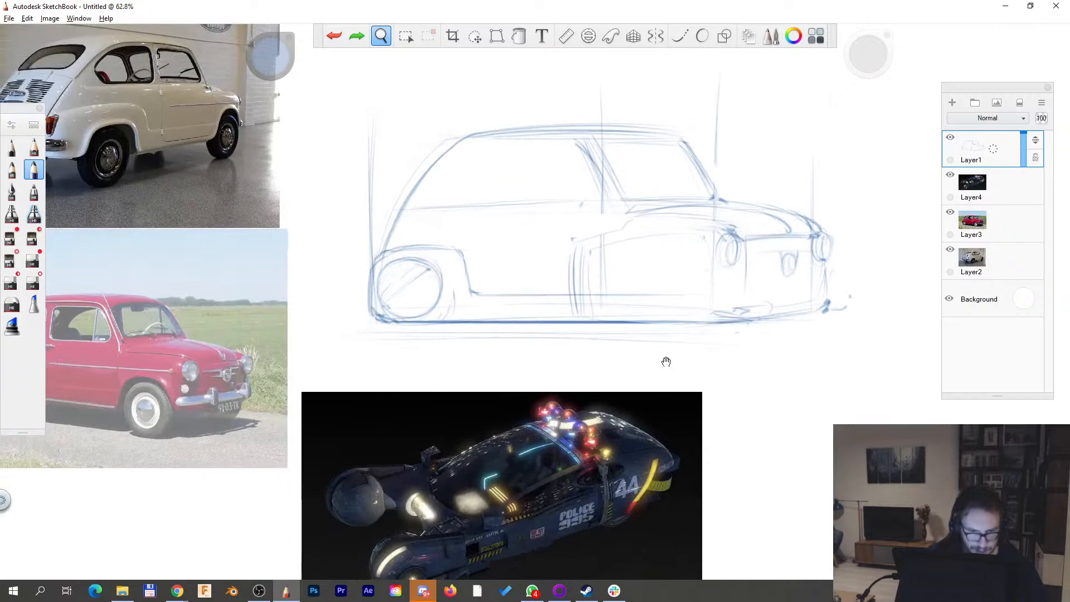
drag(761, 329, 825, 342)
drag(825, 343, 721, 405)
key(s)
drag(628, 337, 633, 254)
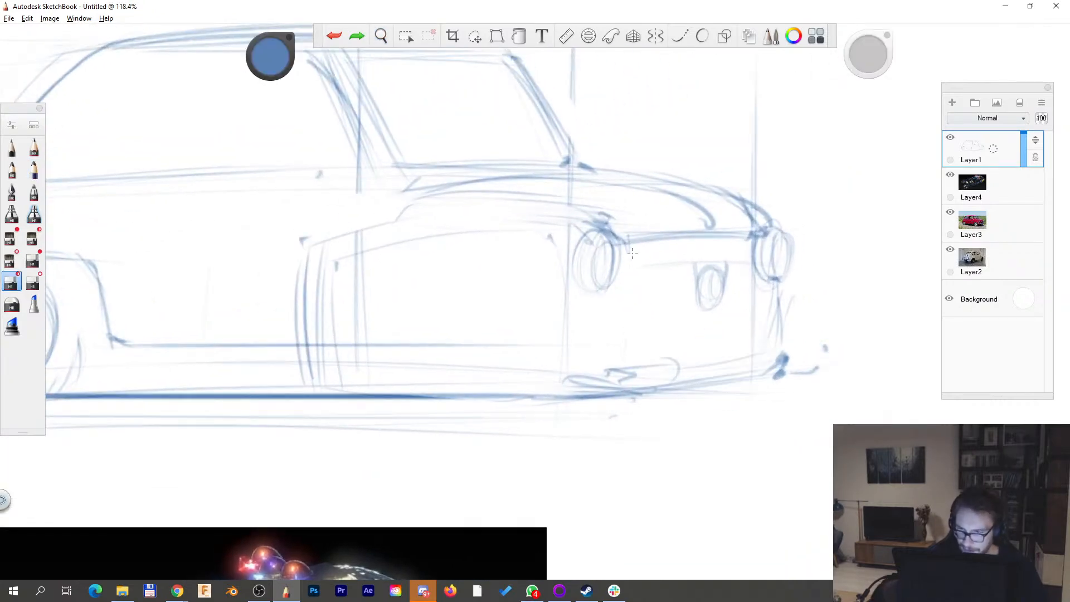
key(e)
mouse_move(567, 256)
mouse_down()
mouse_move(568, 346)
mouse_move(698, 345)
mouse_up()
drag(580, 351, 783, 334)
- Darken the outline of the car's front panel between the headlights and down both sides to the bumper
key(space)
drag(559, 374, 509, 382)
drag(418, 429, 840, 289)
drag(475, 307, 436, 444)
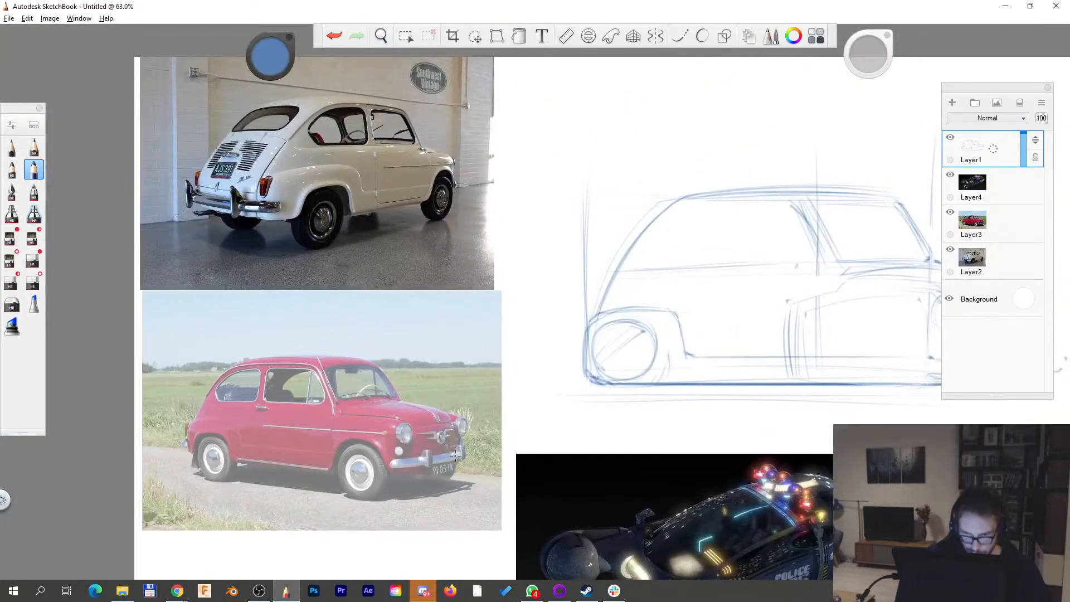
key(space)
drag(777, 370, 353, 424)
drag(646, 326, 669, 301)
drag(633, 368, 724, 295)
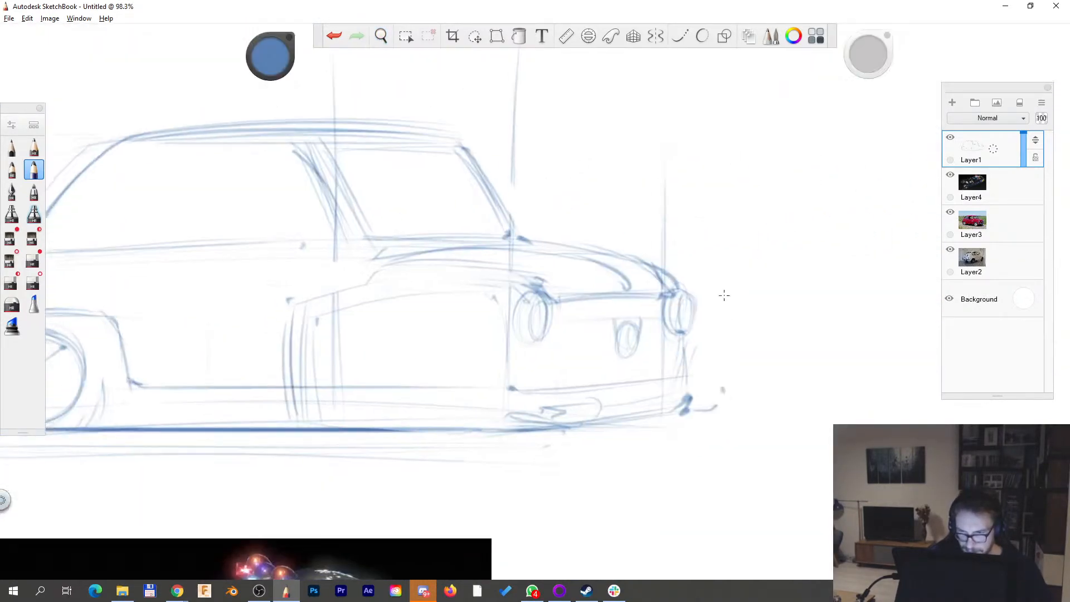
drag(556, 304, 666, 301)
mouse_move(556, 306)
mouse_down()
mouse_move(667, 301)
mouse_move(685, 344)
mouse_up()
drag(514, 340, 519, 388)
drag(518, 277, 508, 322)
mouse_move(508, 286)
mouse_down()
mouse_move(508, 364)
mouse_move(564, 394)
mouse_move(677, 381)
mouse_up()
drag(682, 338, 687, 374)
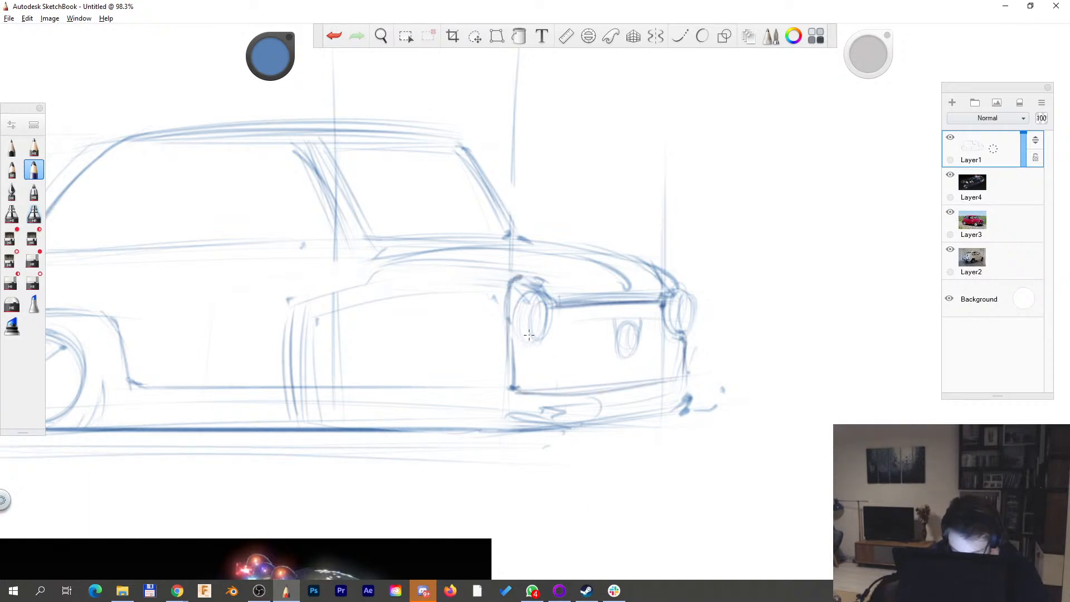
- Strengthen the top edge of the front fender and draw its lower edge toward the bumper
key(space)
mouse_move(583, 271)
mouse_down()
mouse_move(547, 335)
mouse_move(668, 301)
mouse_move(642, 327)
mouse_up()
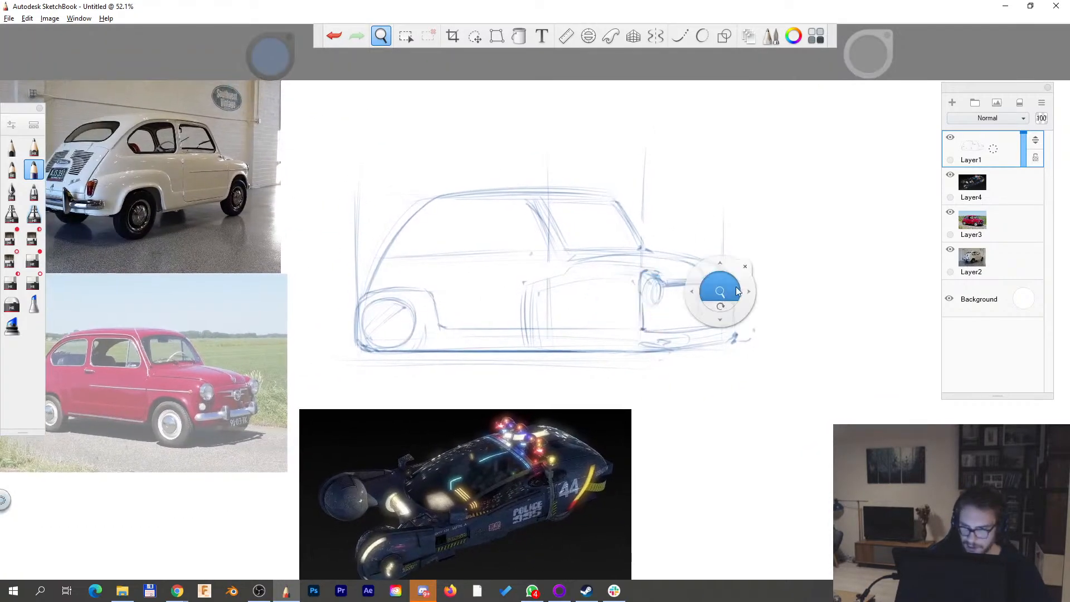
drag(722, 292, 755, 289)
drag(458, 276, 455, 348)
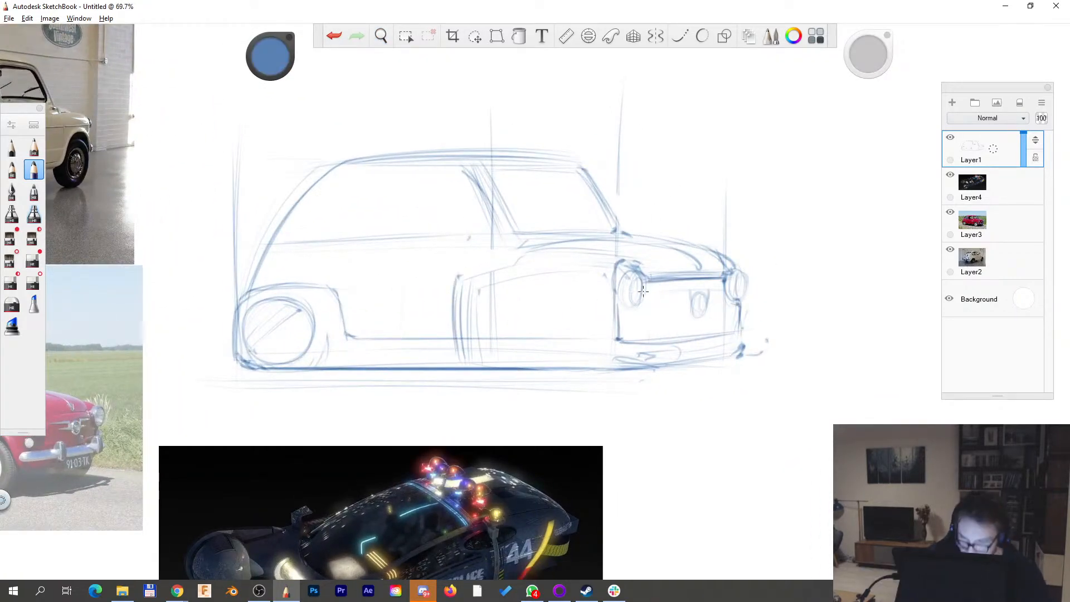
drag(464, 278, 567, 260)
drag(495, 271, 597, 263)
drag(468, 282, 598, 262)
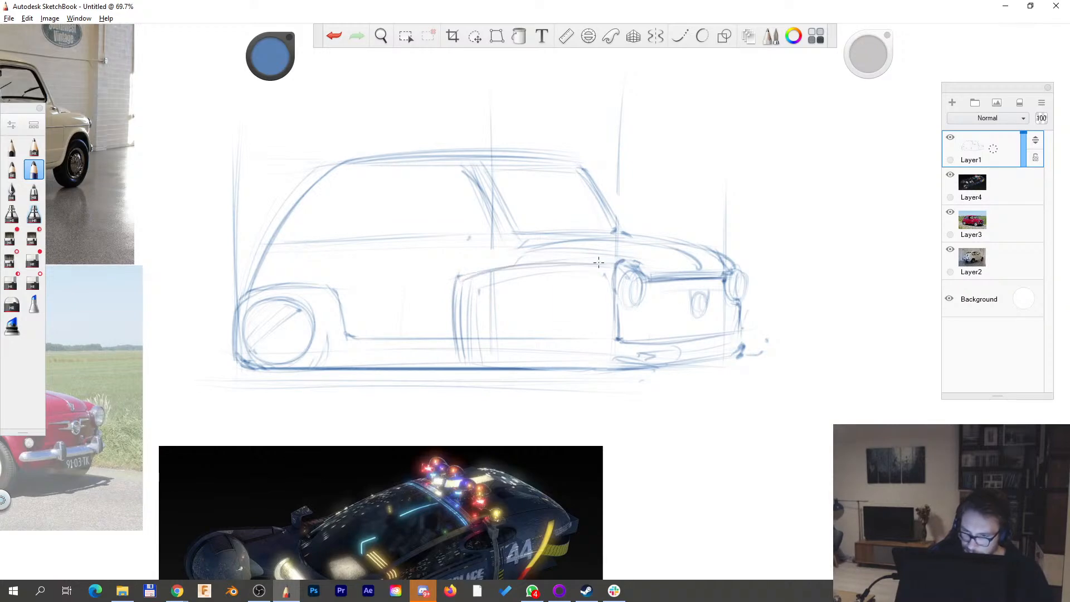
drag(463, 352, 607, 363)
mouse_move(453, 352)
mouse_down()
mouse_move(564, 365)
mouse_move(468, 409)
mouse_up()
- Erase the diagonal band and most of the wheel circle inside the rear fender
key(space)
drag(469, 410, 565, 388)
drag(602, 355, 633, 337)
drag(621, 380, 660, 384)
key(e)
mouse_move(435, 295)
mouse_down()
mouse_move(410, 293)
mouse_move(420, 285)
mouse_up()
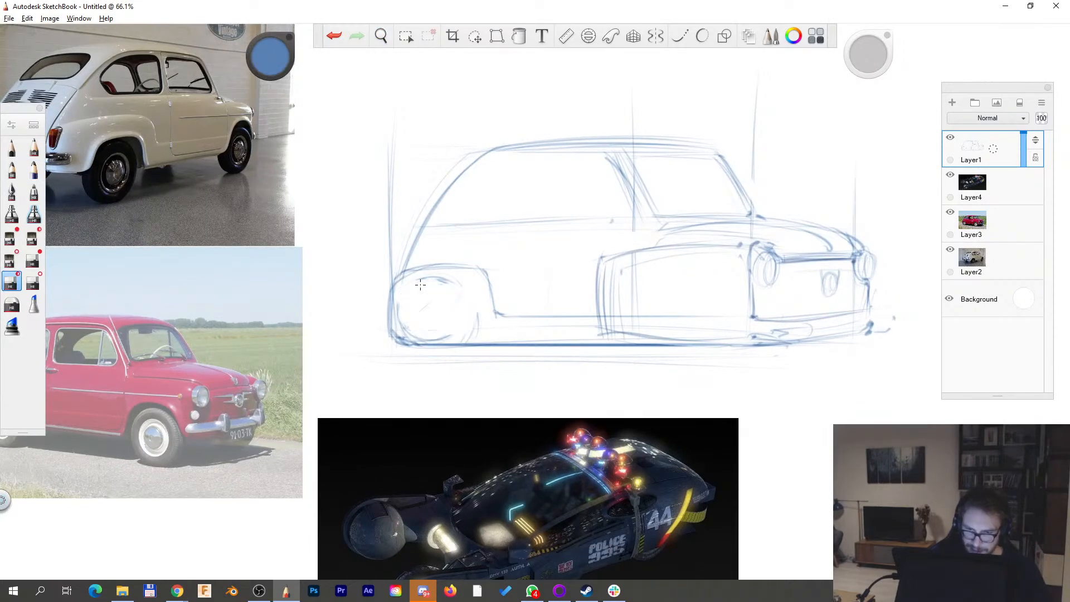
- Sketch a light wheel circle inside the front fender, with horizontal lines running from the fender's rear edge toward it
key(space)
mouse_move(719, 451)
mouse_down()
mouse_move(700, 401)
mouse_move(633, 354)
mouse_move(634, 343)
mouse_up()
key(b)
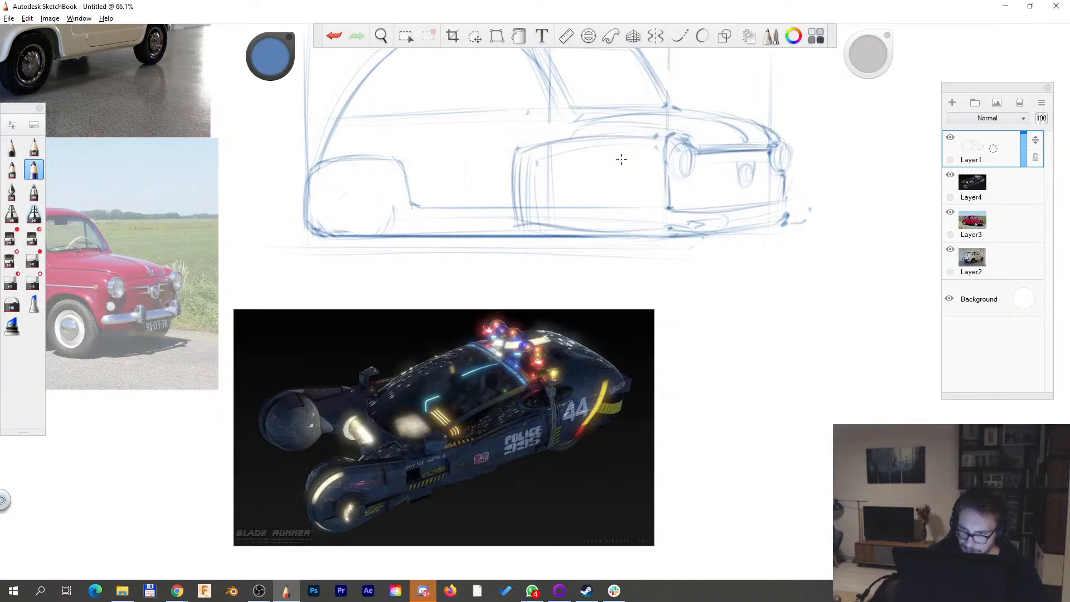
drag(653, 301, 641, 332)
drag(506, 207, 620, 212)
drag(502, 207, 569, 204)
drag(500, 231, 574, 231)
drag(579, 193, 562, 236)
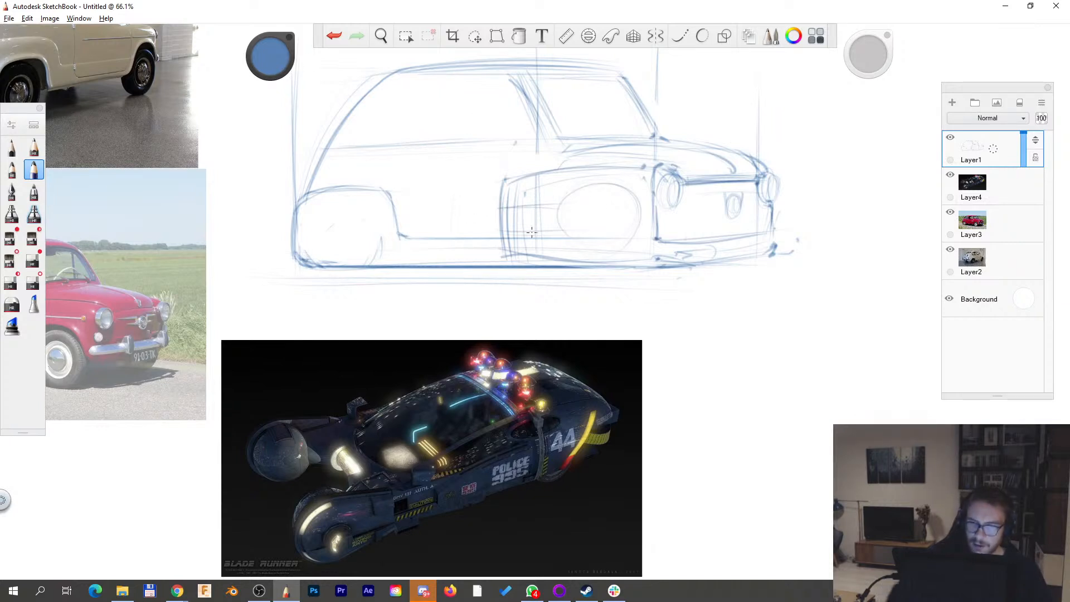
key(space)
drag(668, 361, 654, 321)
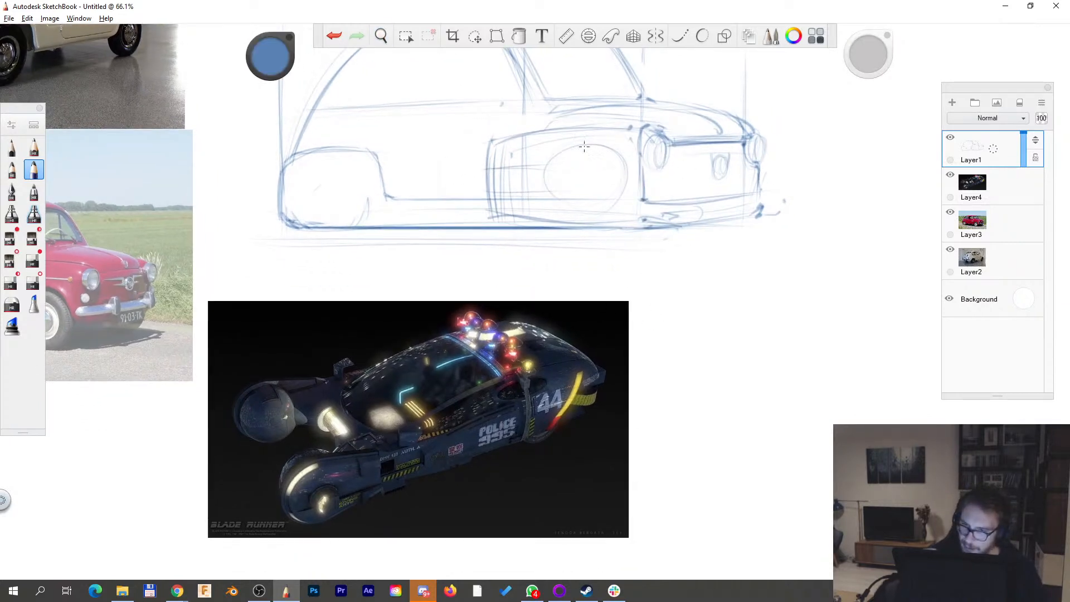
- Draw the inner rim and hub circles inside the front wheel
drag(592, 145, 617, 169)
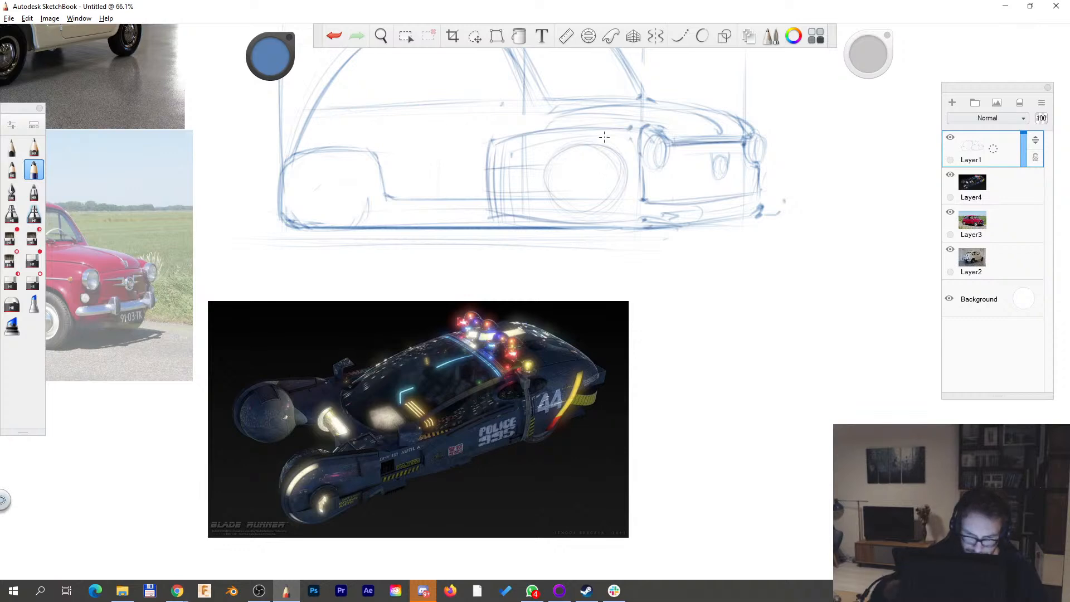
key(space)
drag(623, 277, 609, 285)
drag(559, 180, 559, 184)
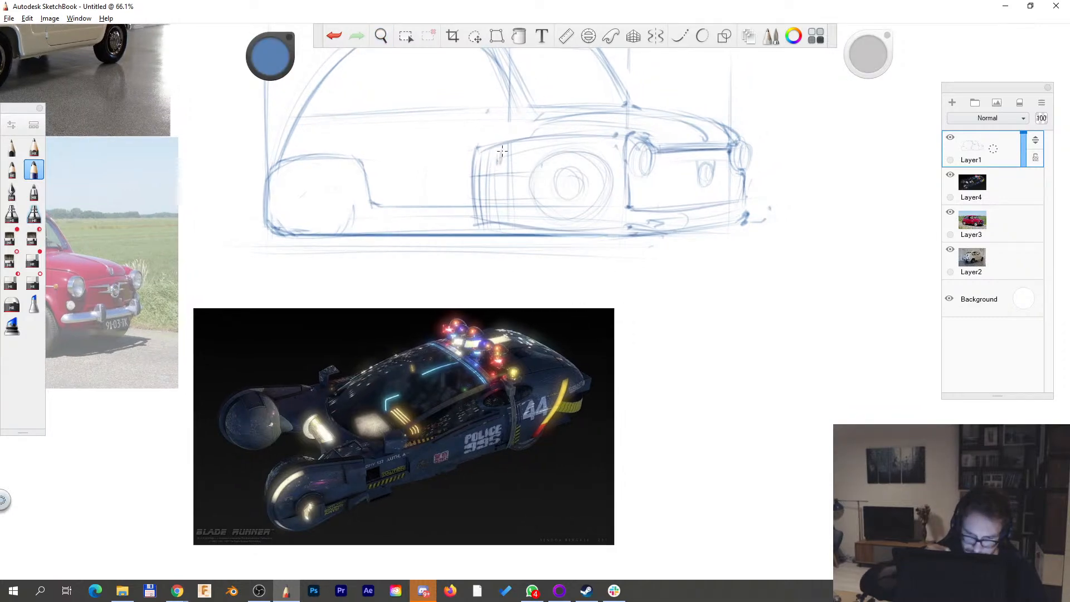
- Add short vertical strokes near the rear of the front fender and another line along its rear edge
drag(503, 206, 503, 229)
key(space)
drag(626, 303, 617, 393)
drag(463, 282, 467, 299)
drag(462, 239, 455, 290)
key(space)
drag(538, 386, 524, 291)
key(space)
- Lasso the front fender together with its wheel and shift the selection slightly down and rearward
drag(568, 180, 636, 272)
key(l)
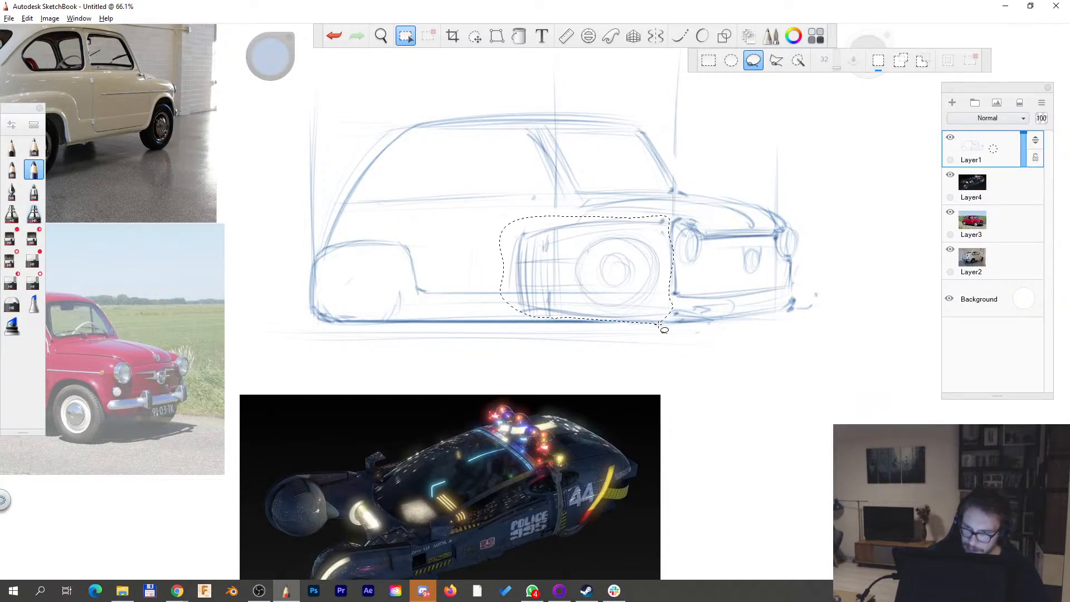
key(v)
mouse_move(718, 373)
mouse_down()
mouse_move(715, 381)
mouse_move(717, 373)
mouse_up()
key(b)
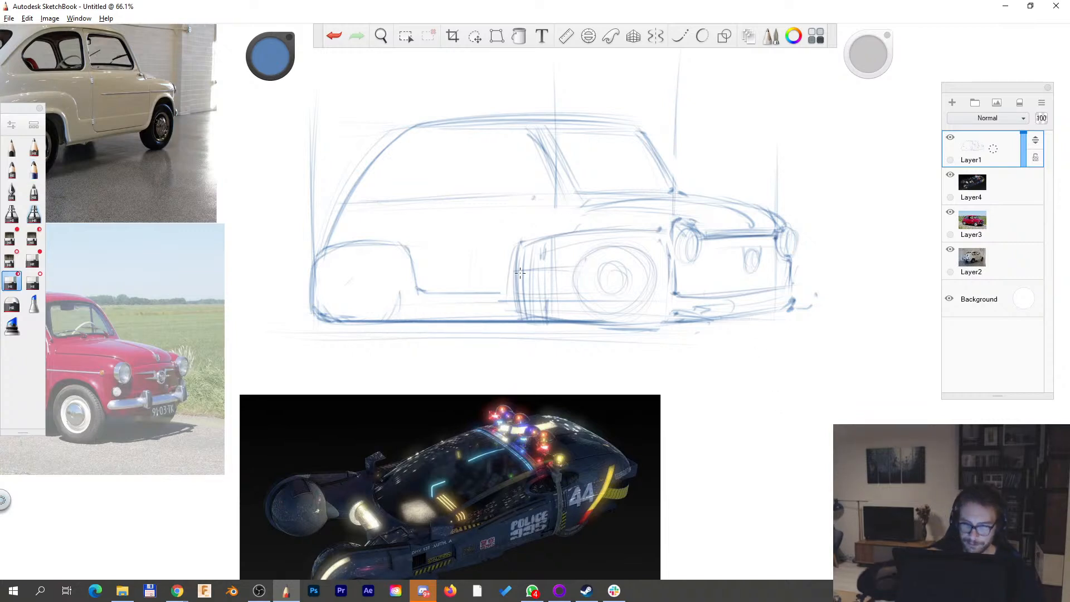
- Erase the stray lines at the front fender's rear edge and redraw its rear, top and lower outline
key(e)
drag(515, 313, 514, 249)
key(b)
mouse_move(516, 315)
mouse_down()
mouse_move(514, 243)
mouse_move(644, 226)
mouse_up()
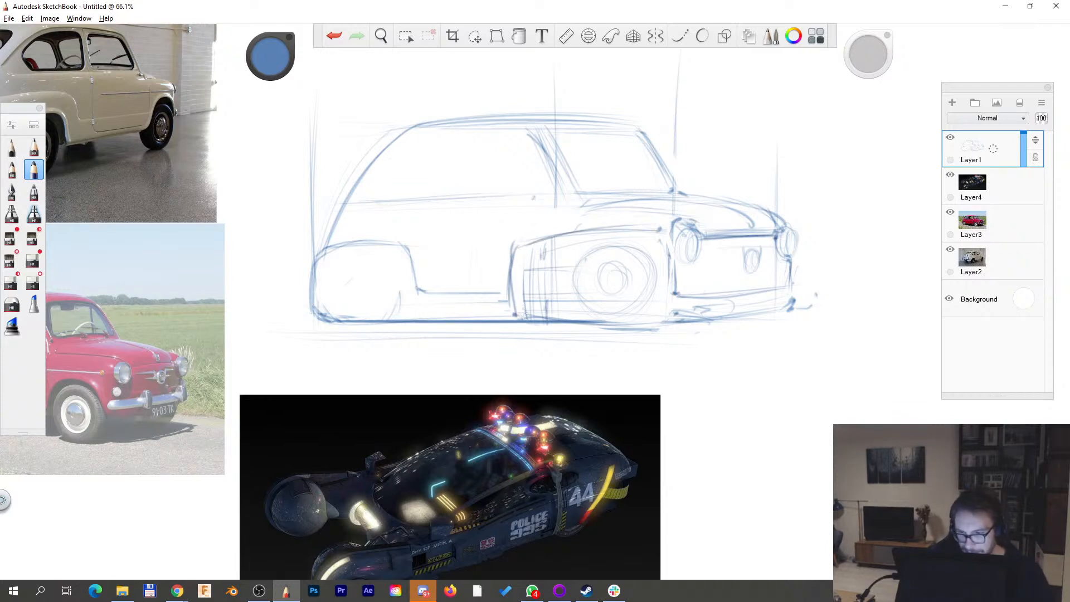
drag(517, 315, 671, 326)
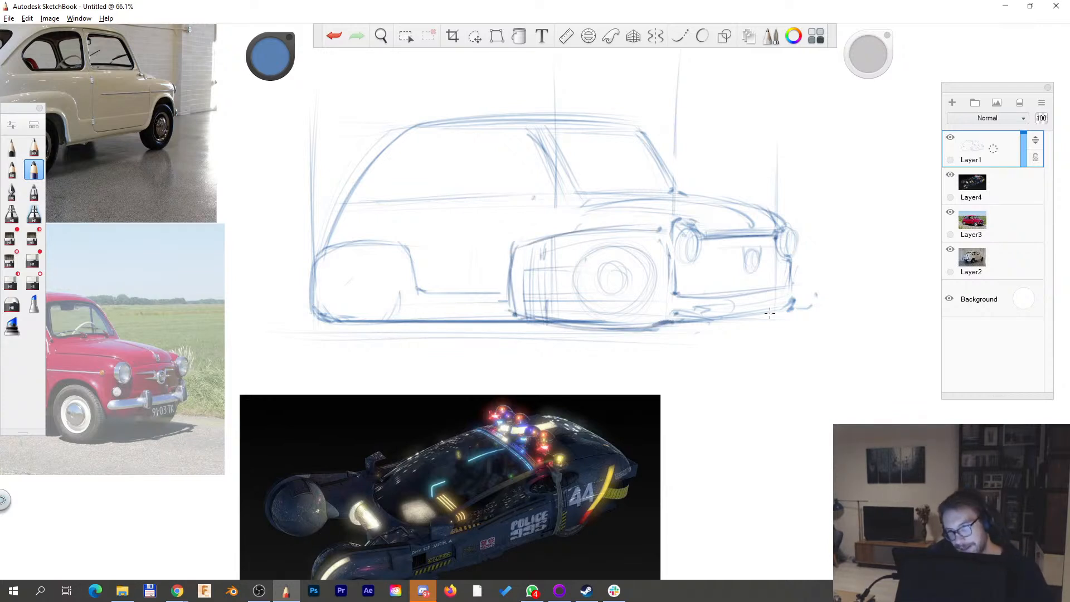
- Erase the vertical construction lines between the front fender's rear edge and the wheel
key(e)
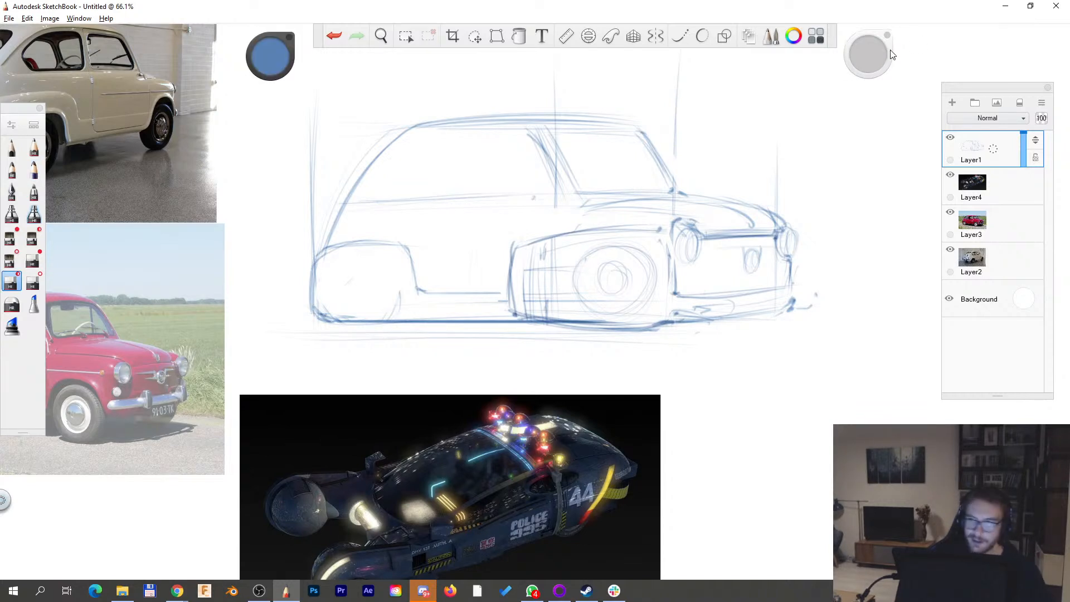
drag(872, 54, 876, 53)
drag(532, 302, 617, 314)
mouse_move(565, 271)
mouse_down()
mouse_move(529, 282)
mouse_move(549, 296)
mouse_move(581, 289)
mouse_up()
- Draw a horizontal arm from the front fender's rear edge to the wheel hub and darken the hub circle
key(e)
mouse_move(514, 292)
mouse_down()
mouse_move(606, 282)
mouse_move(513, 295)
mouse_move(618, 292)
mouse_move(522, 292)
mouse_move(583, 296)
mouse_up()
key(space)
drag(588, 409, 628, 346)
drag(674, 316, 665, 323)
mouse_move(547, 213)
mouse_down()
mouse_move(688, 210)
mouse_move(606, 243)
mouse_up()
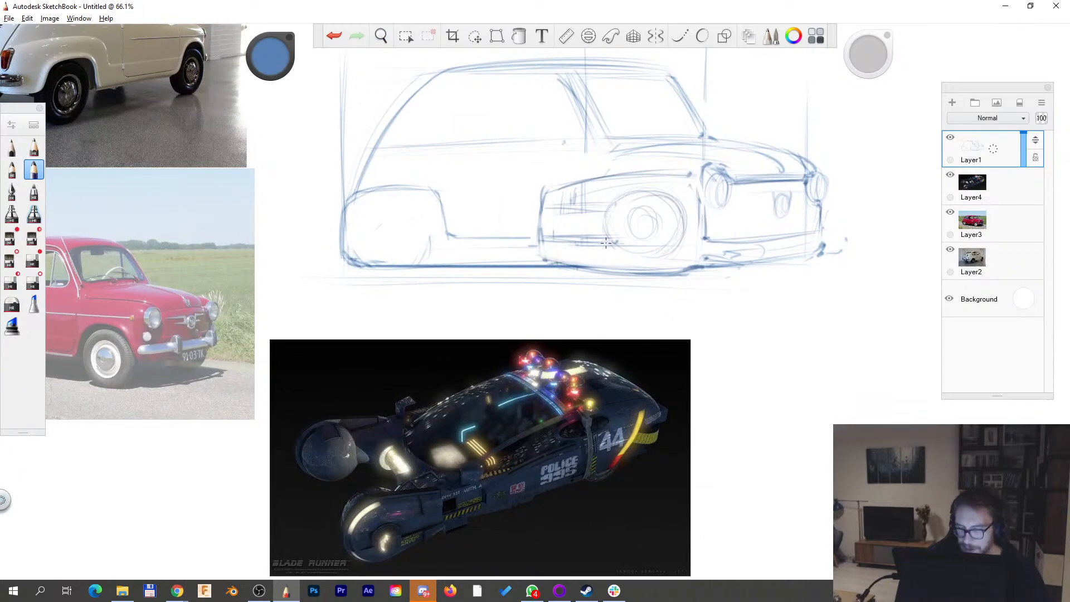
drag(648, 209, 641, 212)
drag(535, 208, 640, 213)
- Strengthen the sill's lower line between the fenders and close its rear end with a short vertical stroke
key(space)
drag(703, 313, 687, 378)
key(space)
mouse_move(730, 302)
mouse_down()
mouse_move(681, 299)
mouse_move(687, 397)
mouse_up()
drag(637, 341, 665, 353)
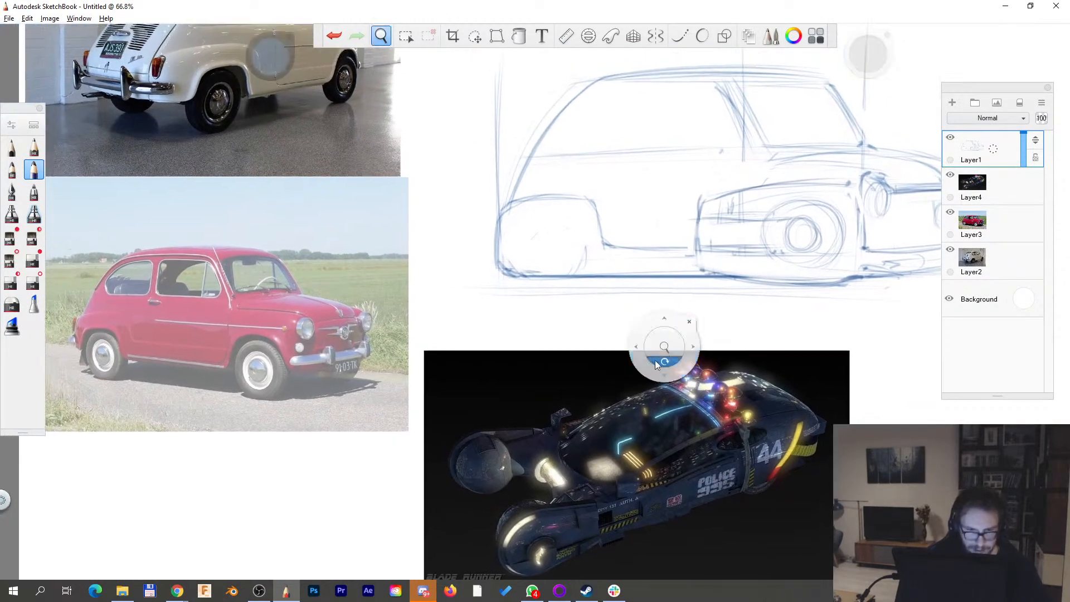
mouse_move(498, 262)
mouse_down()
mouse_move(527, 277)
mouse_move(726, 272)
mouse_up()
key(ctrl+z)
drag(540, 277, 704, 272)
drag(603, 245, 604, 262)
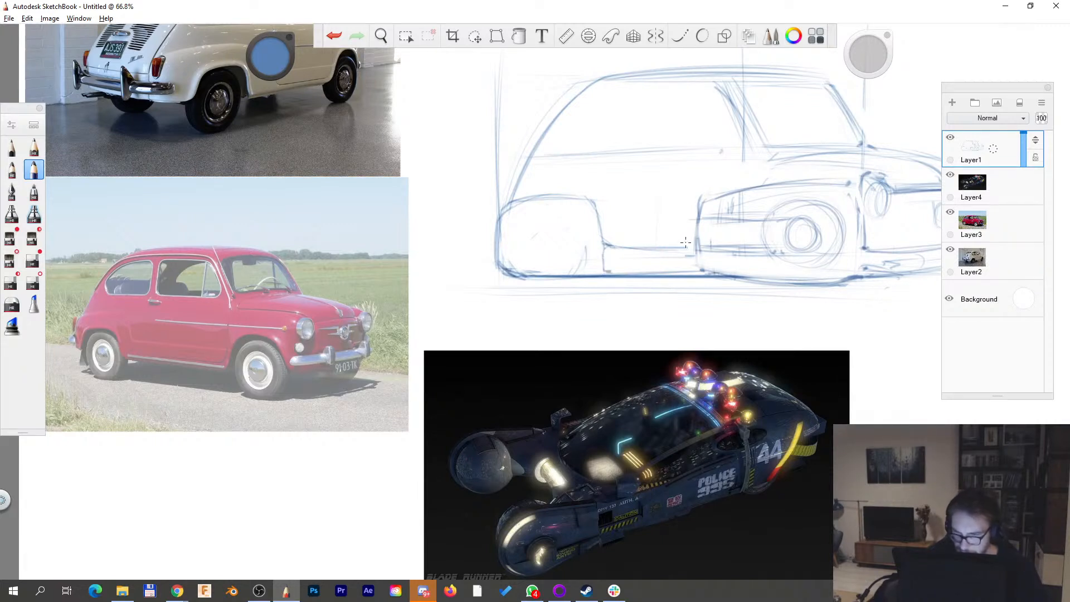
- Sketch the door's bottom and rear edges, extending the rear edge lightly up through the window area
drag(662, 279, 633, 354)
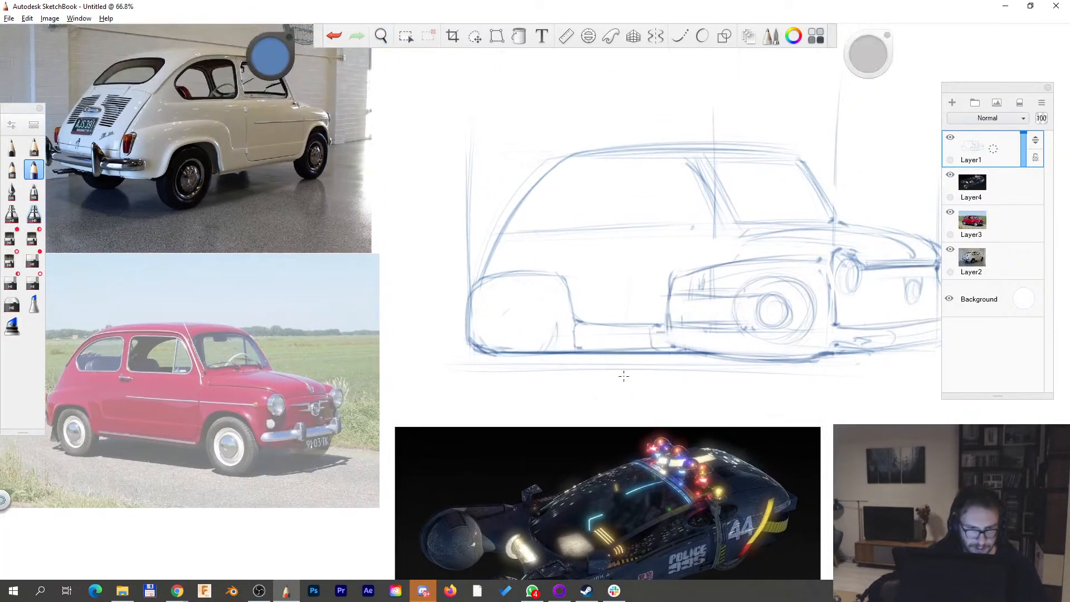
mouse_move(667, 282)
mouse_down()
mouse_move(662, 320)
mouse_move(682, 328)
mouse_up()
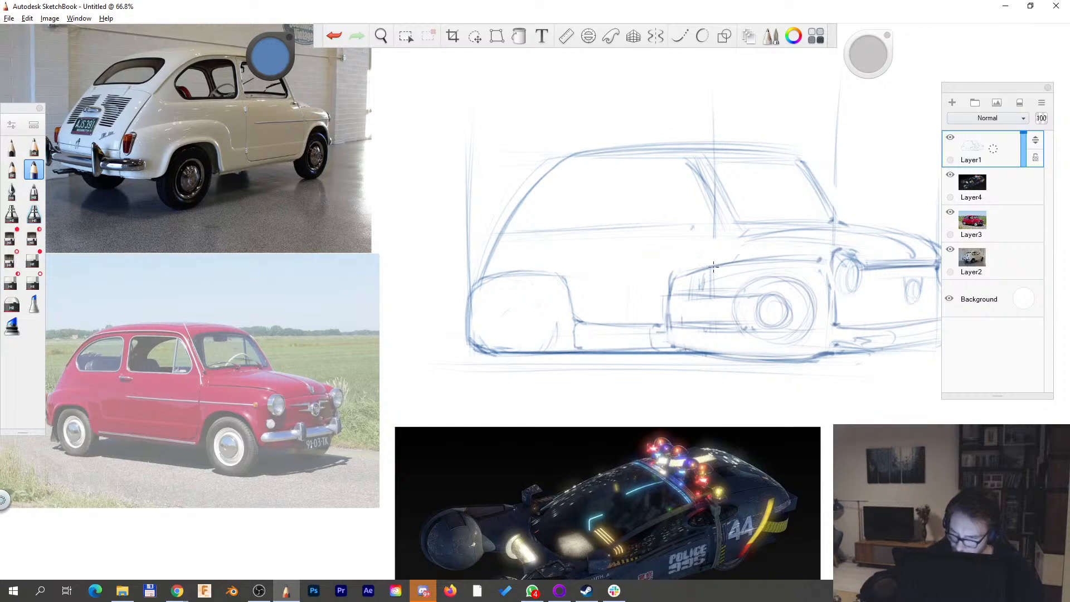
key(ctrl+z)
mouse_move(583, 259)
mouse_down()
mouse_move(607, 266)
mouse_move(580, 262)
mouse_move(709, 264)
mouse_up()
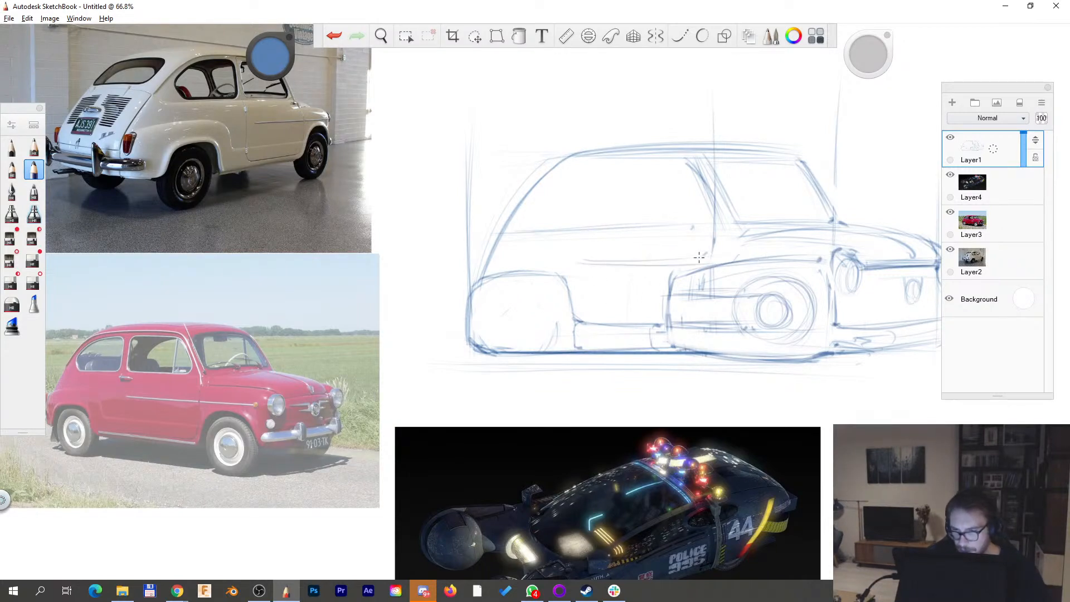
drag(582, 227, 576, 265)
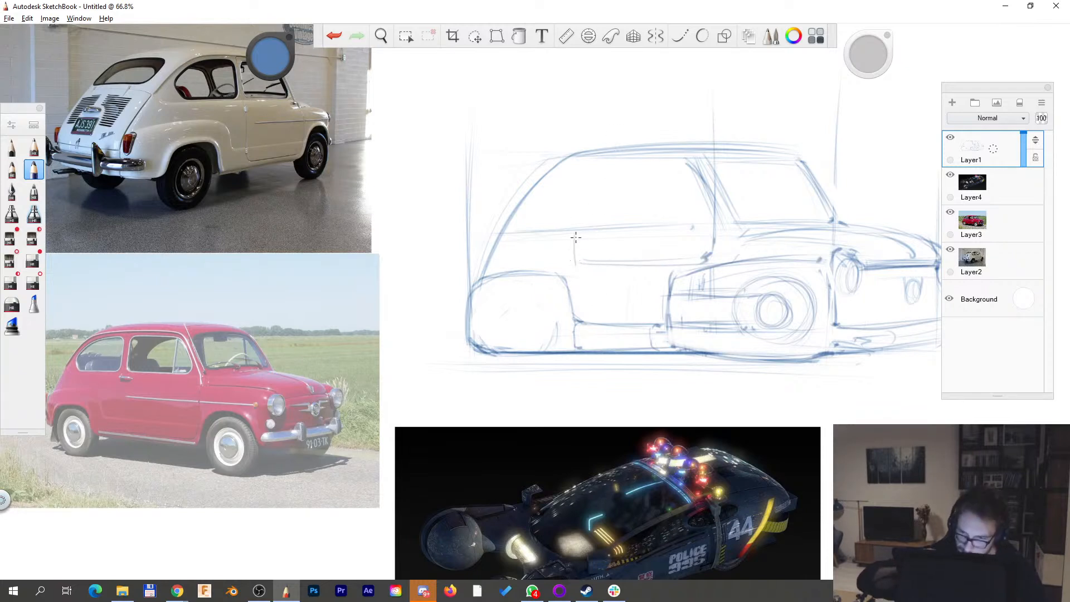
drag(612, 163, 584, 225)
- Erase the door's bottom edge and redraw it lower, just above the sill, with a longer rear edge
mouse_move(587, 268)
mouse_down()
mouse_move(685, 268)
mouse_move(592, 289)
mouse_move(658, 281)
mouse_up()
key(e)
mouse_move(580, 267)
mouse_down()
mouse_move(651, 267)
mouse_move(580, 287)
mouse_up()
key(s)
mouse_move(580, 230)
mouse_down()
mouse_move(589, 291)
mouse_move(658, 288)
mouse_up()
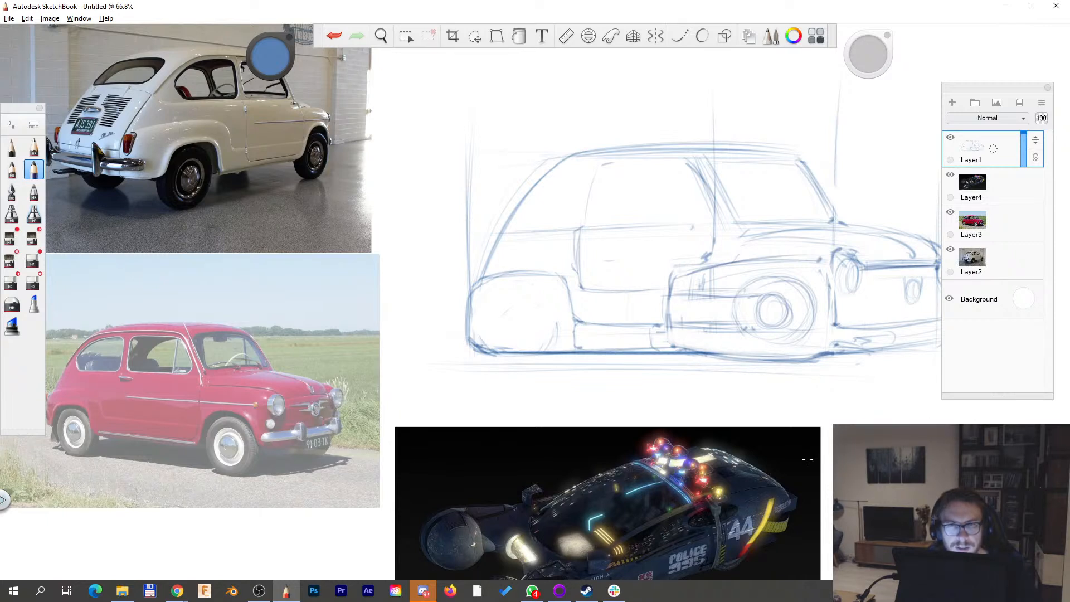
- Draw the door's stepped front edge around the front fender and outline the door window's rear and top
key(space)
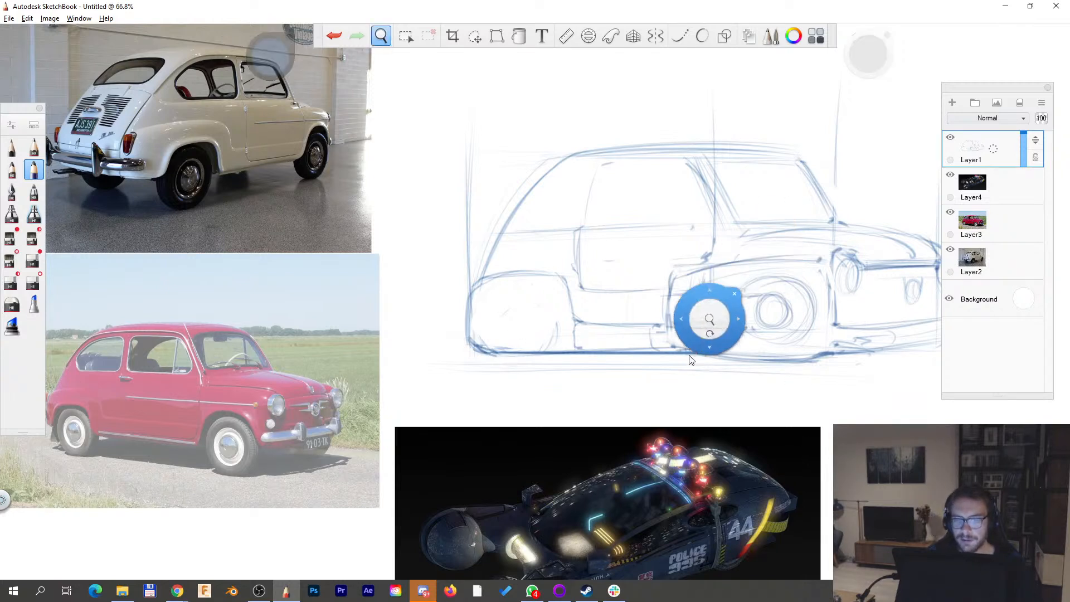
drag(717, 298, 655, 353)
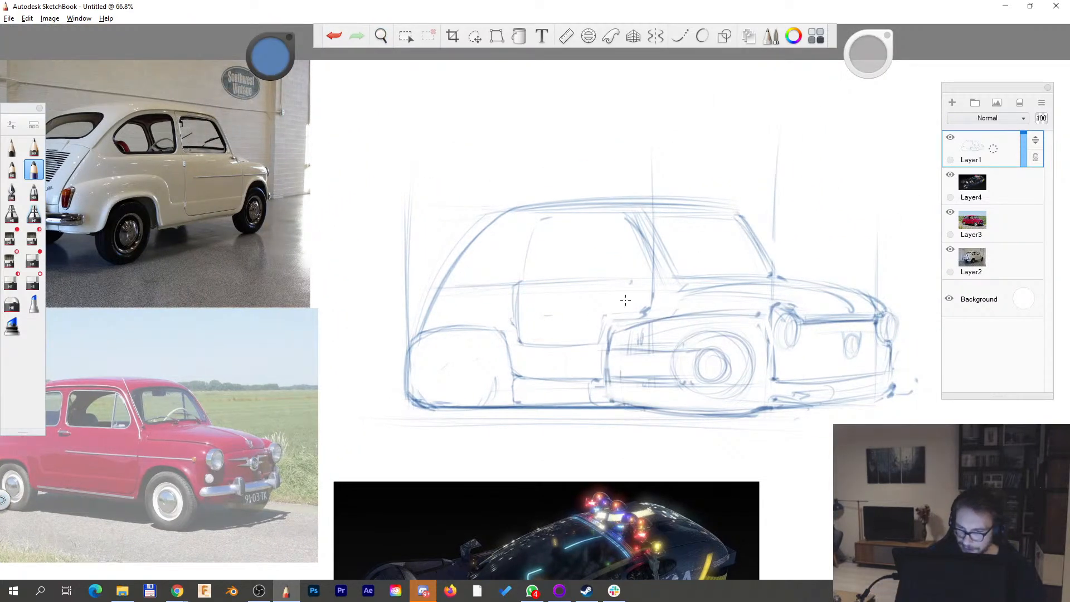
mouse_move(591, 344)
mouse_down()
mouse_move(606, 320)
mouse_move(653, 309)
mouse_move(650, 281)
mouse_up()
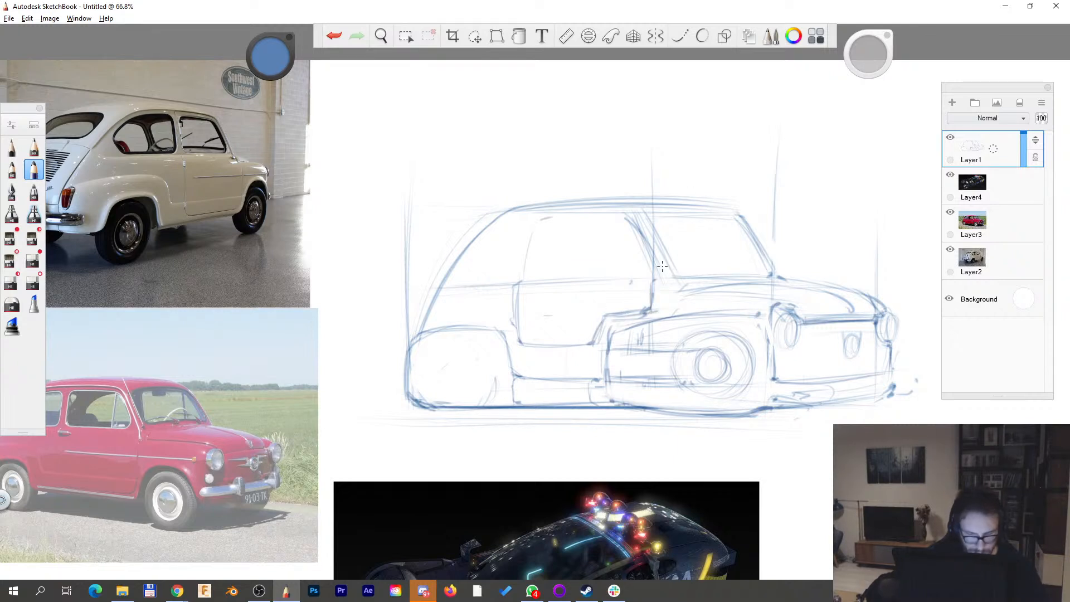
mouse_move(517, 341)
mouse_down()
mouse_move(536, 218)
mouse_move(631, 223)
mouse_up()
- Draw the rear side window behind the door, with a curved rear edge and a straight lower edge
key(space)
drag(693, 254, 698, 271)
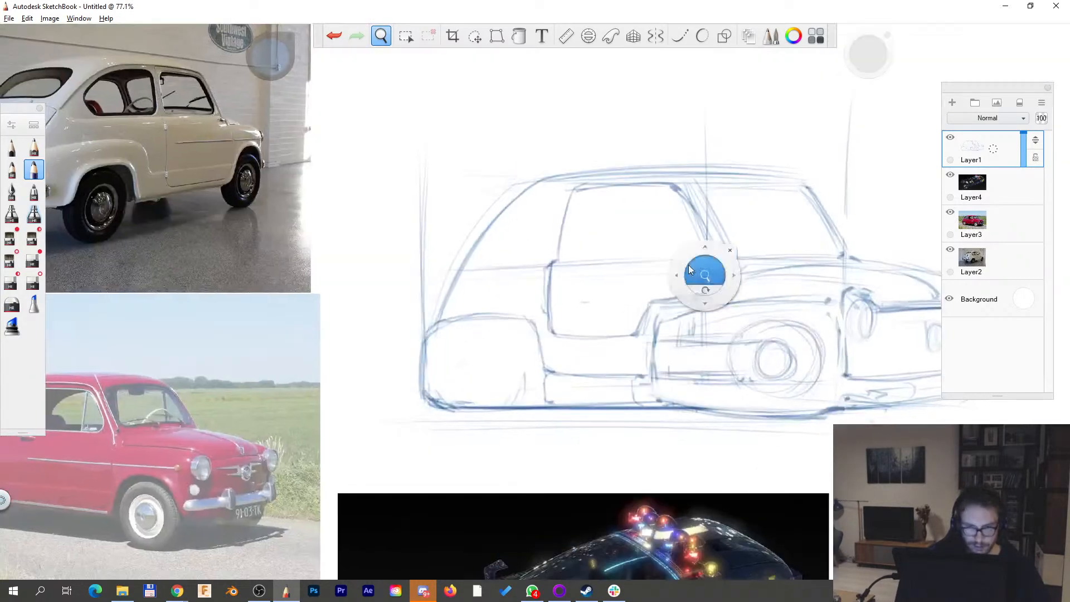
drag(579, 400, 648, 379)
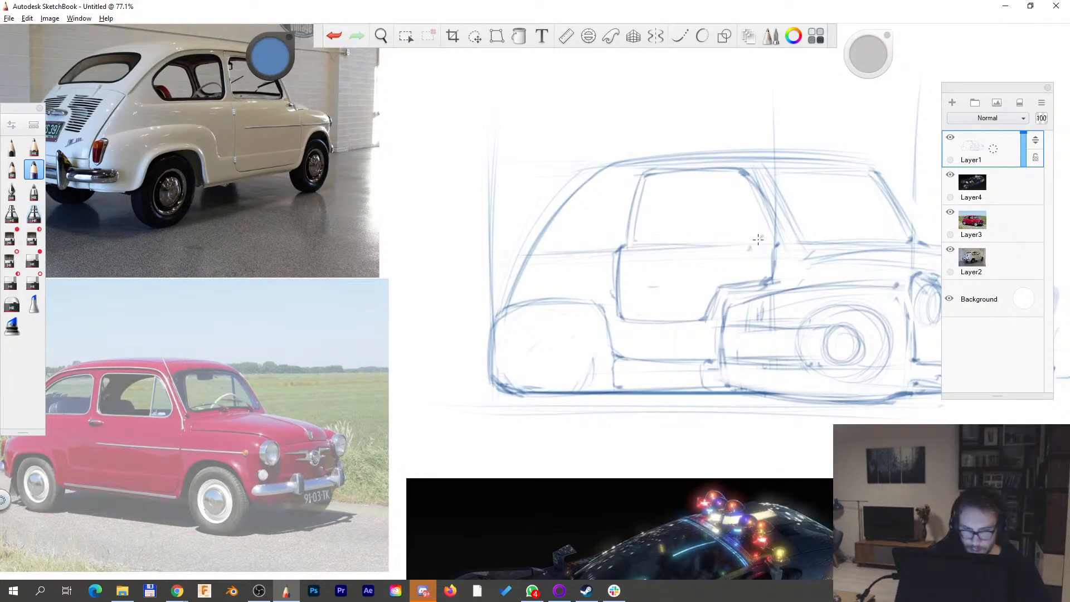
key(space)
drag(636, 334, 680, 330)
mouse_move(594, 238)
mouse_down()
mouse_move(642, 175)
mouse_move(671, 169)
mouse_move(662, 216)
mouse_up()
click(660, 233)
drag(598, 239, 667, 237)
mouse_move(602, 235)
mouse_down()
mouse_move(657, 169)
mouse_move(645, 176)
mouse_move(673, 166)
mouse_move(662, 232)
mouse_up()
- Draw an inner outline for the door window, including its lower edge and slanted front edge
mouse_move(698, 169)
mouse_down()
mouse_move(680, 234)
mouse_move(787, 231)
mouse_up()
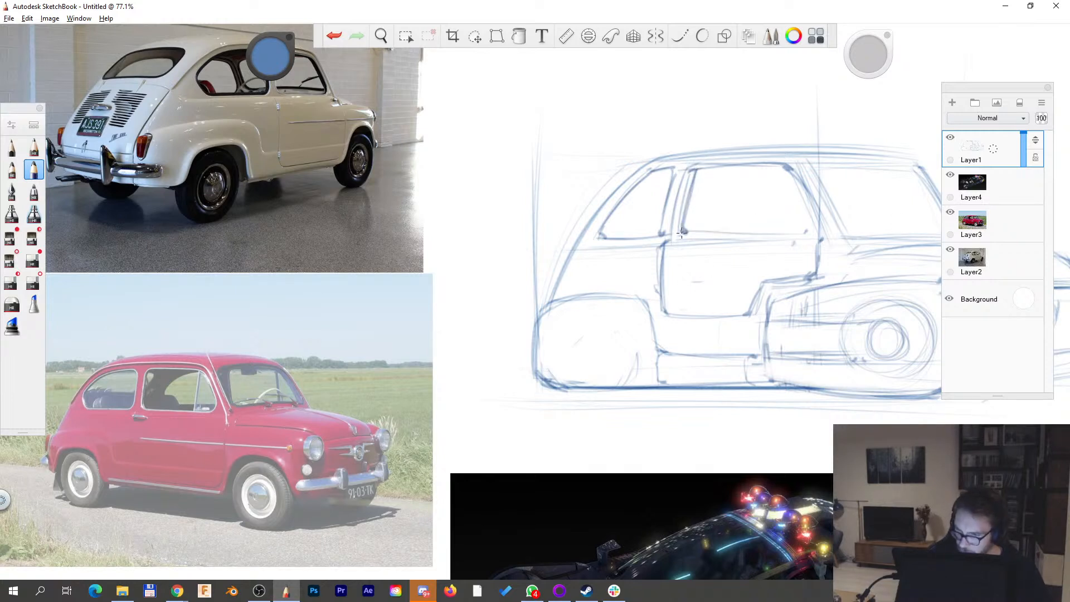
drag(697, 234, 813, 223)
drag(788, 177, 814, 225)
mouse_move(789, 172)
mouse_down()
mouse_move(813, 215)
mouse_move(804, 226)
mouse_move(809, 215)
mouse_up()
- Erase the door's rear edge and the pillar line, and redraw them slightly farther forward
key(e)
key(b)
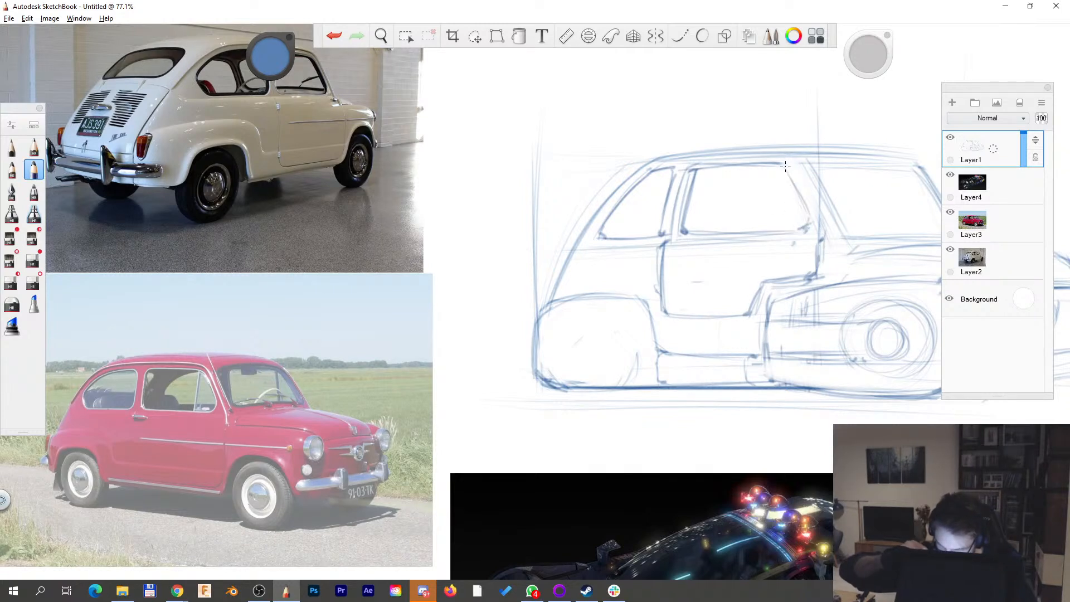
mouse_move(690, 230)
mouse_down()
mouse_move(701, 168)
mouse_move(662, 315)
mouse_up()
key(e)
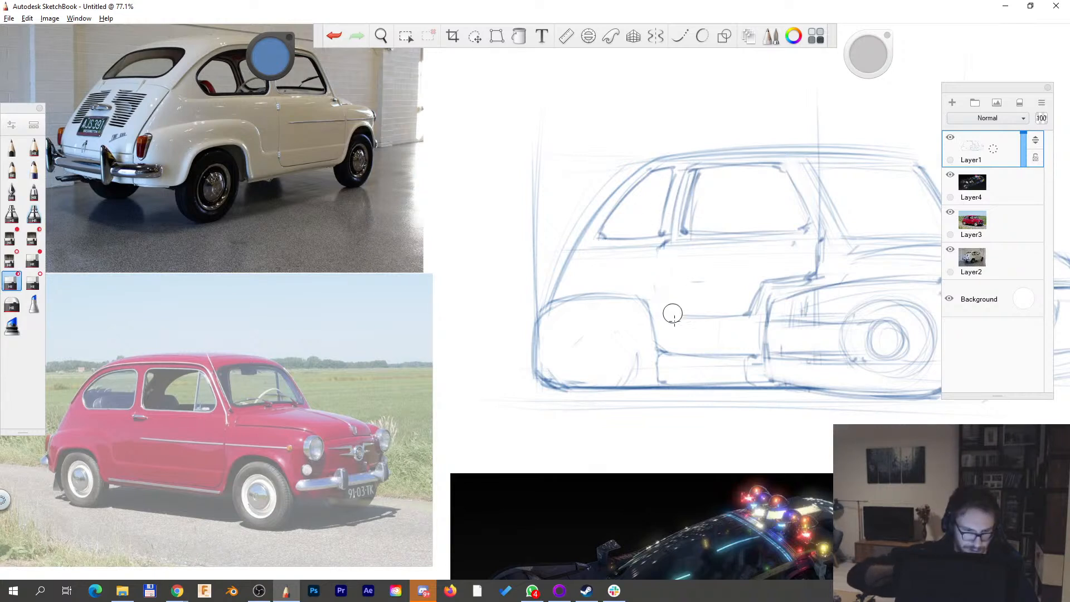
drag(684, 241, 688, 165)
key(b)
mouse_move(688, 316)
mouse_down()
mouse_move(686, 245)
mouse_move(705, 176)
mouse_up()
mouse_move(690, 238)
mouse_down()
mouse_move(704, 169)
mouse_move(710, 181)
mouse_move(665, 234)
mouse_move(690, 170)
mouse_up()
- Redraw the door window's rear, top and lower edges to fit the moved pillar
key(e)
key(b)
mouse_move(696, 240)
mouse_down()
mouse_move(696, 148)
mouse_move(708, 170)
mouse_move(775, 163)
mouse_up()
drag(706, 231, 809, 226)
- Strengthen the door window's top line, the beltline below it and the slanted pillar ahead of it
key(space)
drag(804, 371, 722, 371)
drag(628, 166, 677, 164)
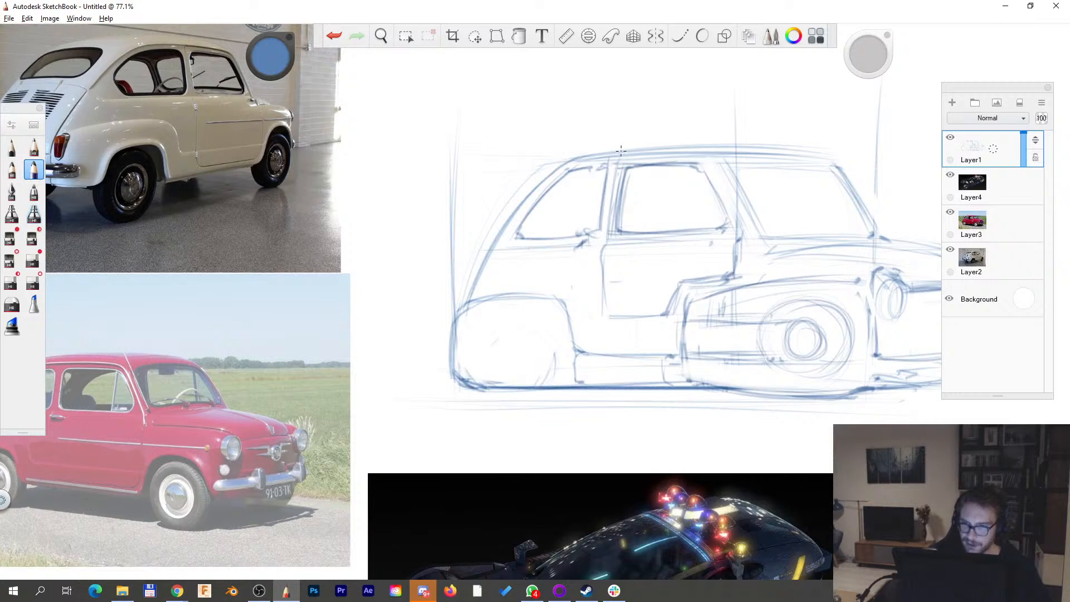
mouse_move(608, 238)
mouse_down()
mouse_move(626, 152)
mouse_move(705, 153)
mouse_move(741, 222)
mouse_up()
drag(711, 160, 743, 230)
- Darken the door panel's outline along its rear edge, bottom and stepped front
key(space)
drag(796, 301, 642, 283)
drag(697, 338, 686, 351)
drag(656, 273, 663, 274)
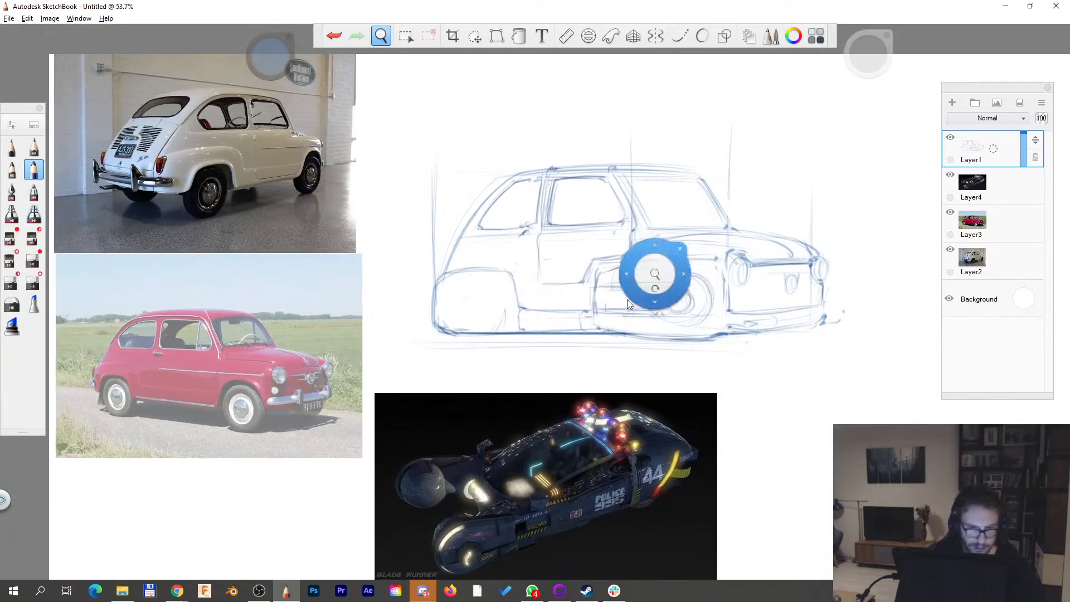
drag(538, 235, 537, 281)
mouse_move(539, 237)
mouse_down()
mouse_move(538, 282)
mouse_move(678, 269)
mouse_up()
- Darken the lower edge of the rear side window and the top and lower edges of the door window
key(space)
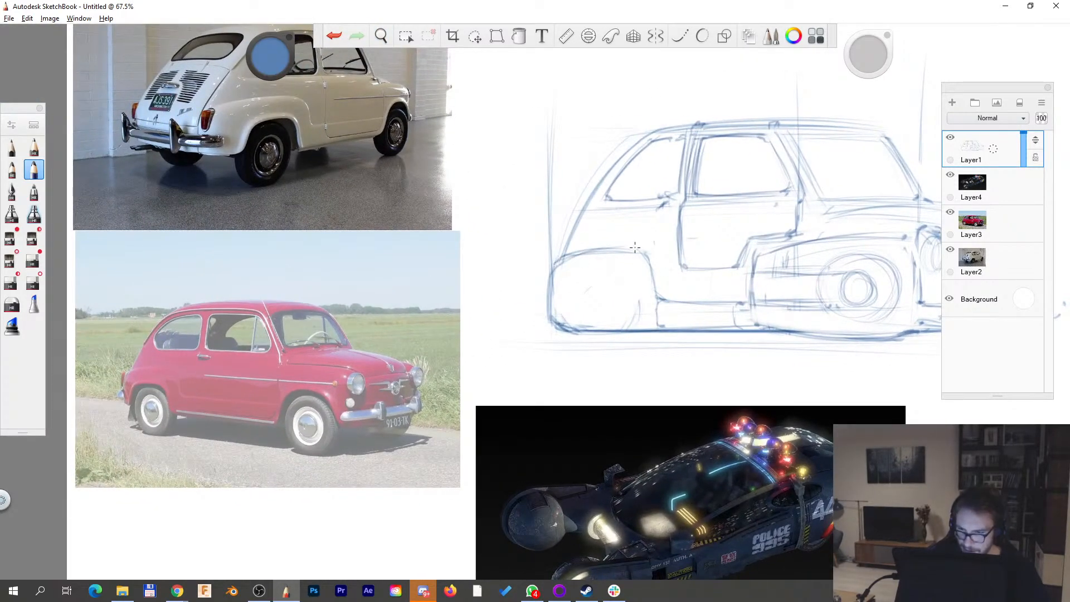
key(space)
drag(721, 322, 621, 359)
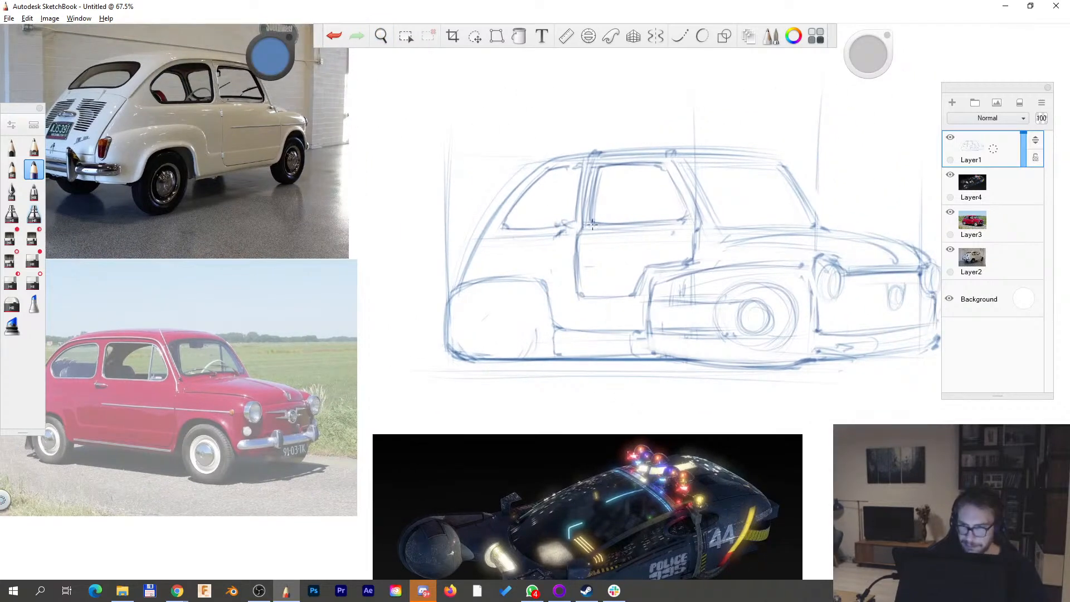
drag(556, 224, 509, 225)
drag(686, 220, 592, 223)
drag(602, 167, 659, 164)
- Sketch light interior shapes visible through the door window and a light line inside the windscreen
key(space)
drag(540, 367, 572, 362)
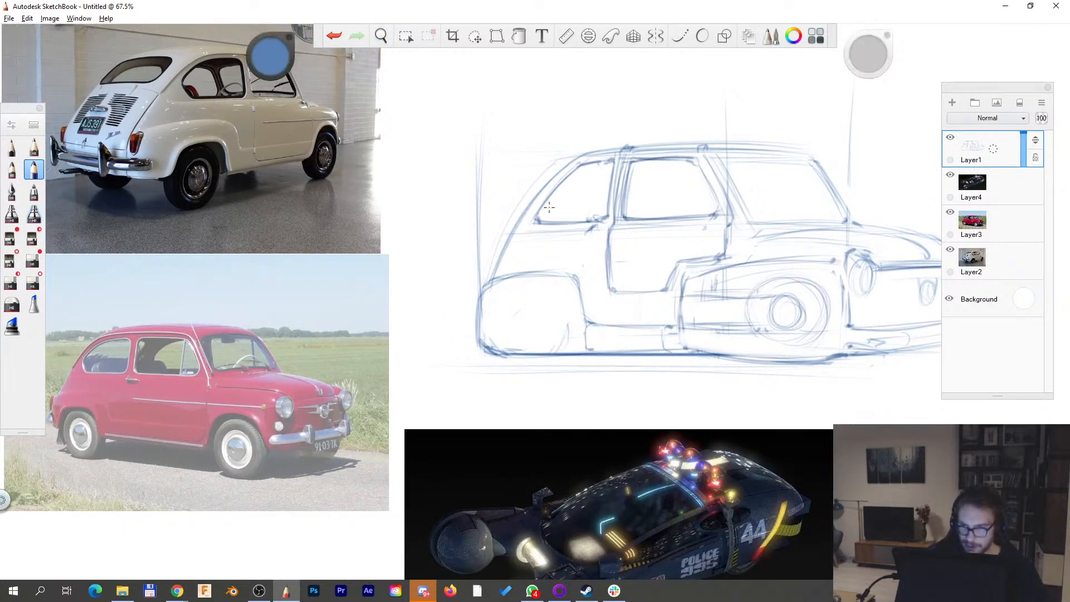
drag(638, 194, 638, 165)
mouse_move(660, 202)
mouse_down()
mouse_move(678, 199)
mouse_move(687, 169)
mouse_move(680, 195)
mouse_up()
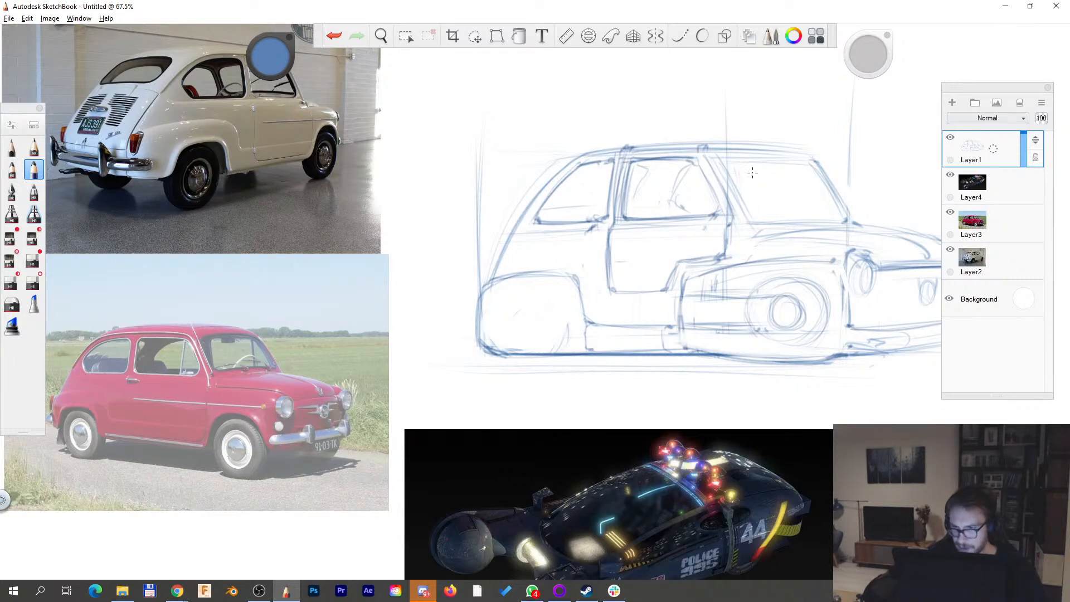
drag(751, 169, 757, 193)
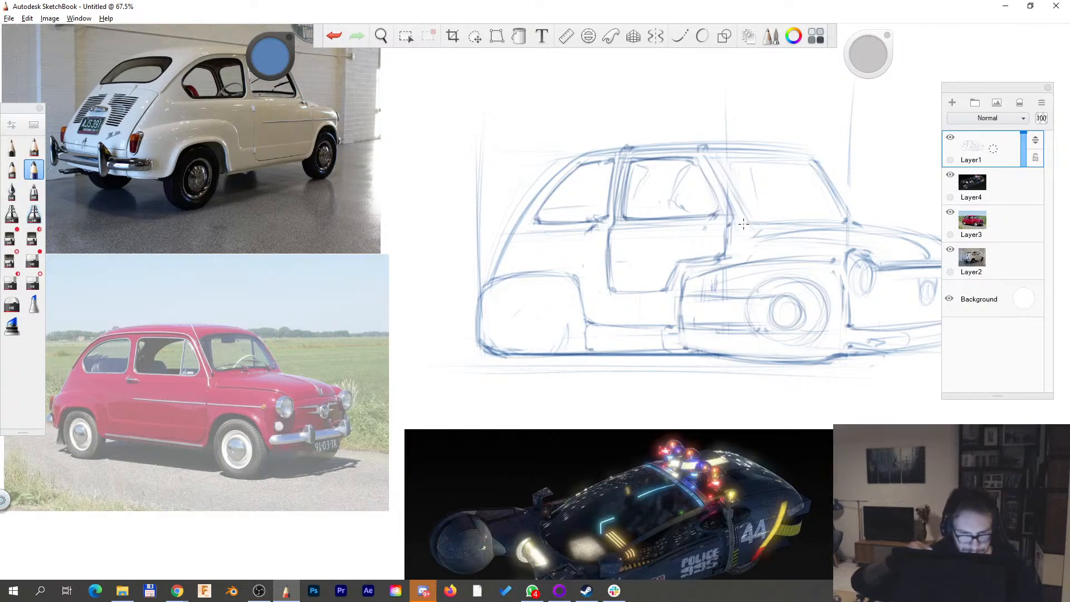
- Strengthen the windscreen's lower edge and its slanted front edge
key(space)
drag(883, 316, 752, 334)
drag(626, 236, 706, 234)
drag(626, 234, 706, 235)
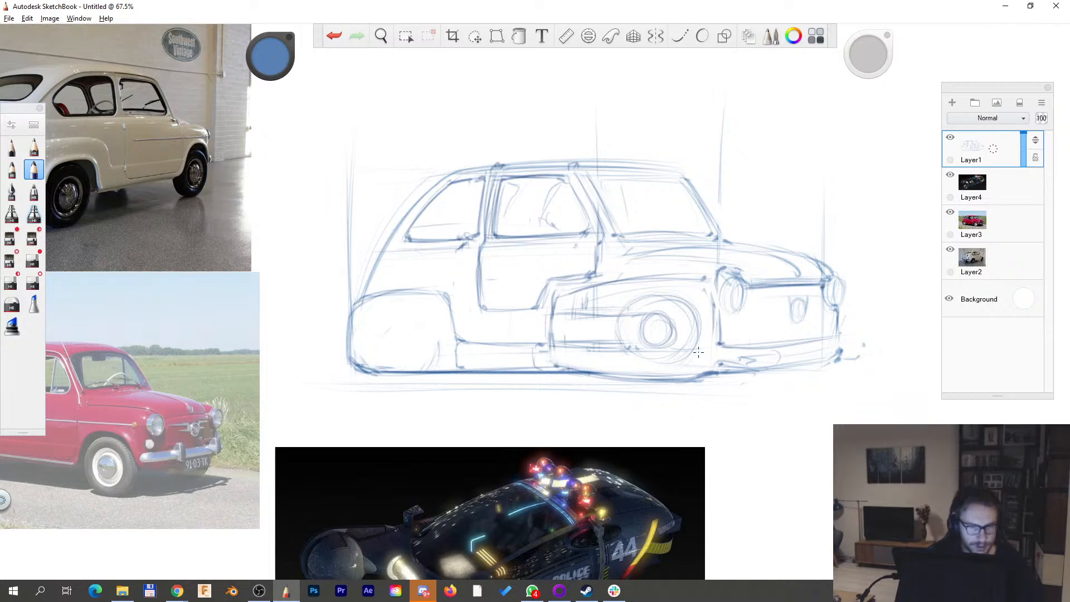
drag(676, 175, 709, 219)
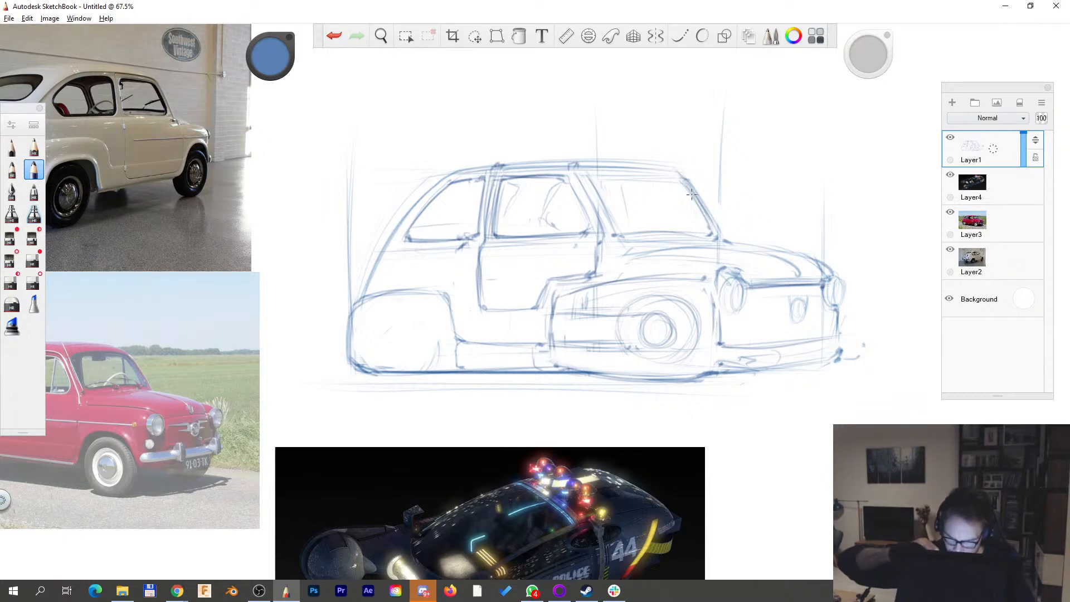
- Erase the bottom line of the rear fender beneath the rear wheel
key(space)
drag(759, 319, 725, 387)
drag(785, 280, 792, 272)
drag(729, 363, 725, 346)
drag(587, 346, 616, 317)
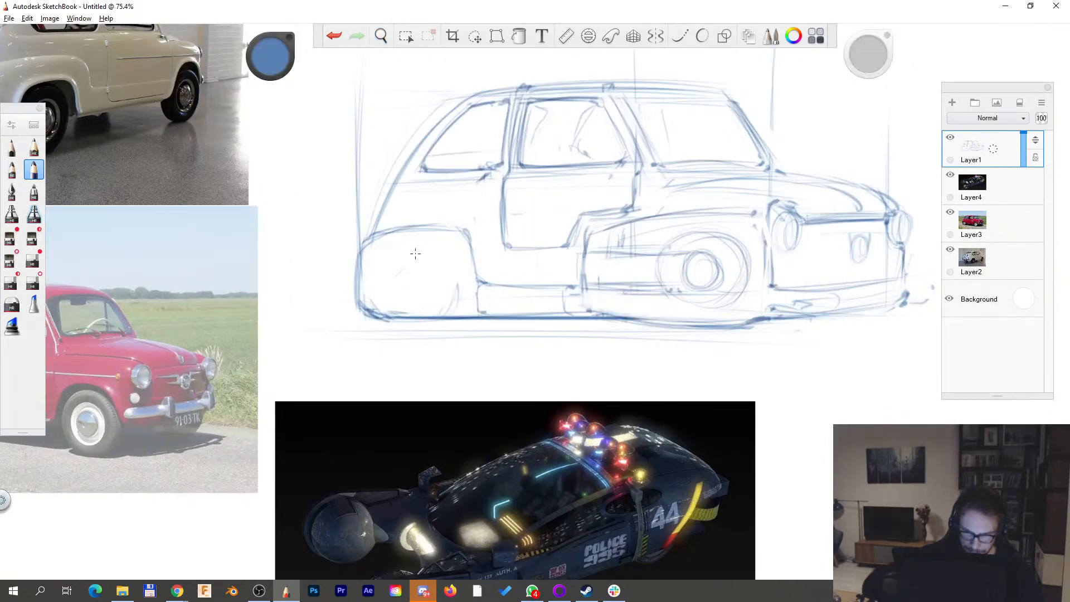
click(12, 281)
drag(383, 317, 448, 317)
click(34, 169)
key(space)
drag(455, 344, 457, 343)
drag(457, 344, 457, 345)
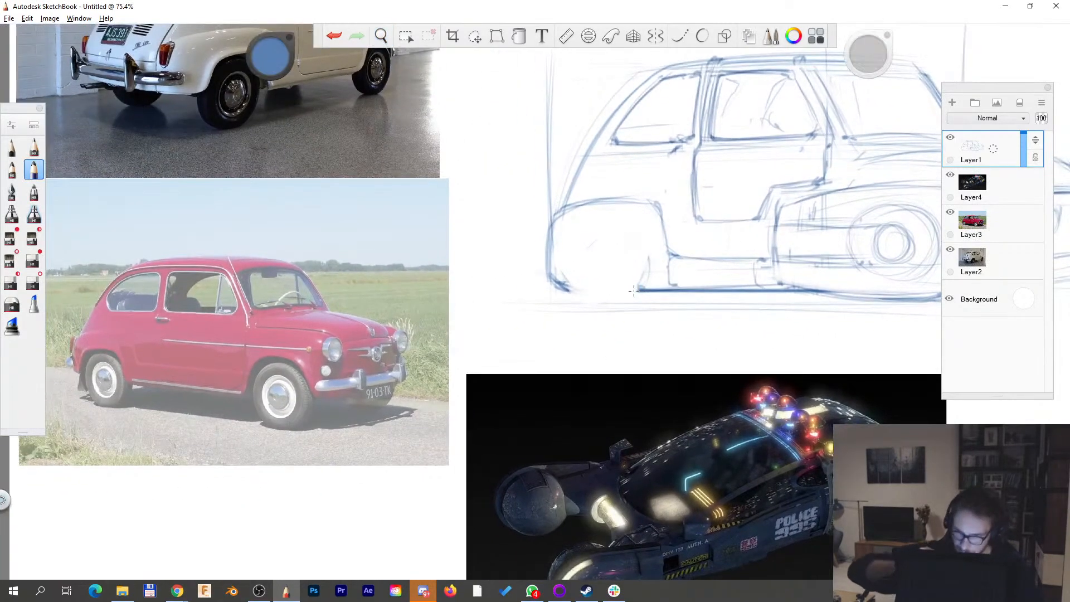
drag(616, 223, 562, 149)
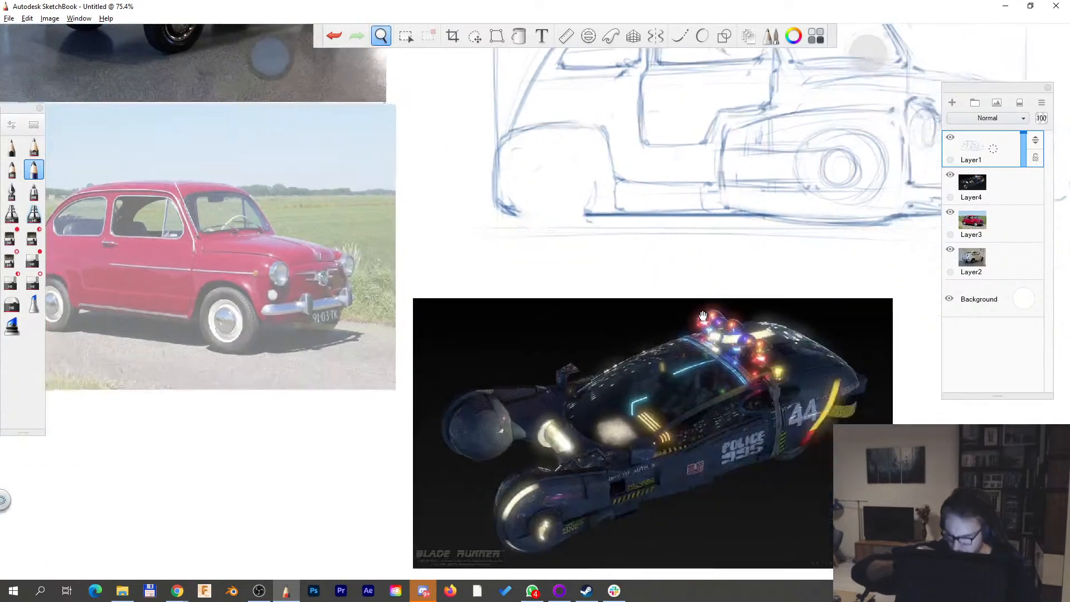
- Draw the boxy rear wheel inside its arch, with its ground contact edge and double inner side edge
drag(520, 224, 541, 231)
drag(574, 165, 585, 197)
mouse_move(572, 147)
mouse_down()
mouse_move(508, 153)
mouse_move(509, 207)
mouse_move(562, 230)
mouse_move(623, 221)
mouse_up()
key(space)
drag(754, 290, 605, 389)
drag(372, 327, 479, 319)
drag(365, 311, 372, 324)
mouse_move(361, 261)
mouse_down()
mouse_move(369, 323)
mouse_move(357, 313)
mouse_move(394, 245)
mouse_move(436, 314)
mouse_up()
drag(417, 253, 415, 321)
drag(429, 255, 432, 318)
drag(378, 248, 429, 250)
- Sketch the far end of the front bumper sticking out past the car's front corner
key(space)
drag(709, 258, 663, 309)
drag(659, 313, 592, 346)
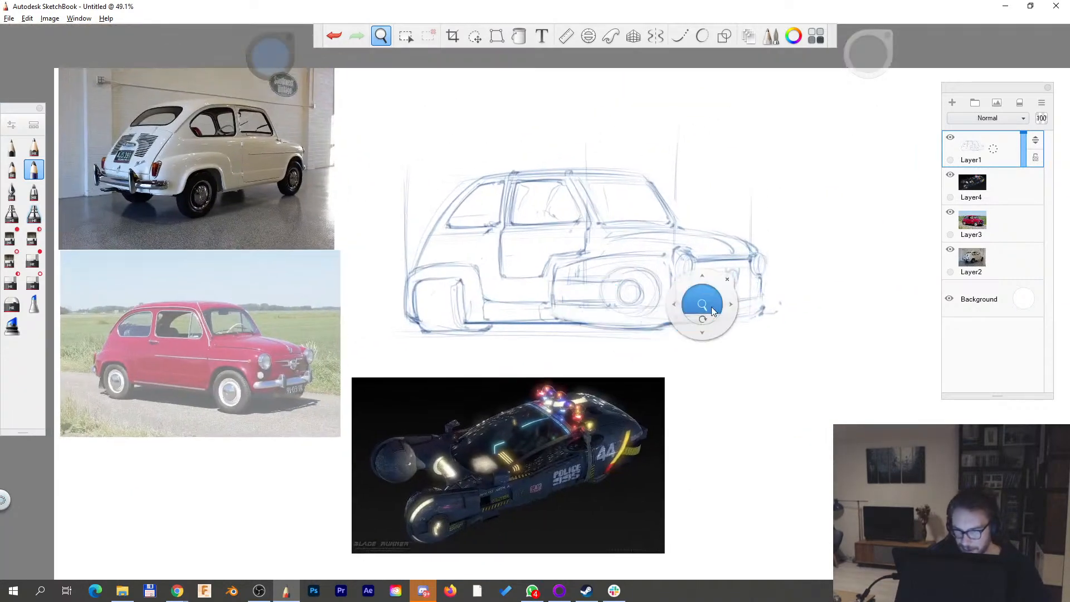
drag(715, 312, 728, 301)
mouse_move(540, 320)
mouse_down()
mouse_move(625, 337)
mouse_move(658, 328)
mouse_move(658, 314)
mouse_up()
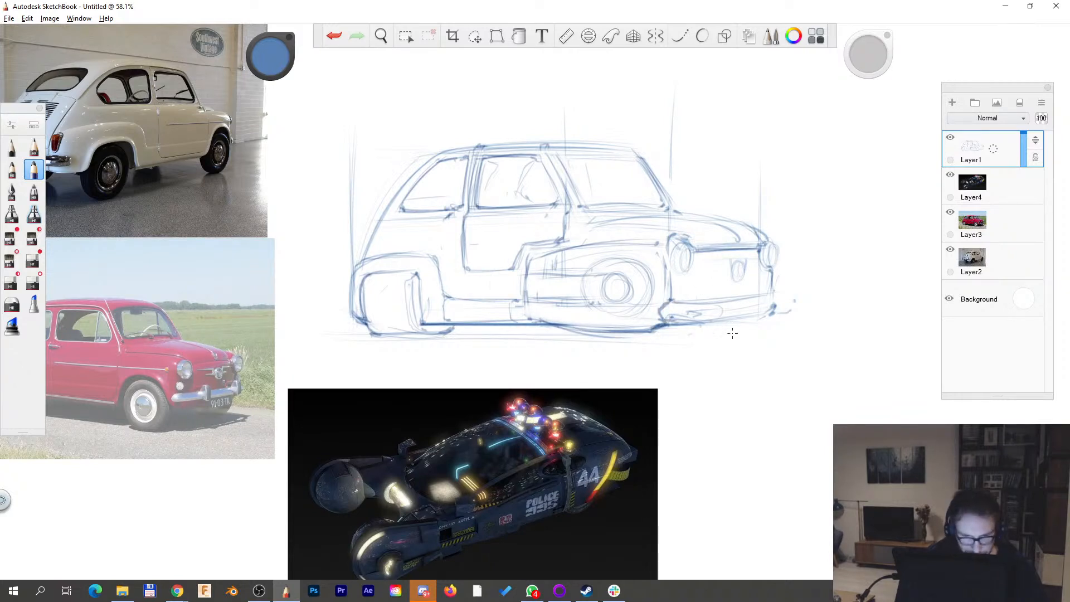
drag(726, 441, 715, 398)
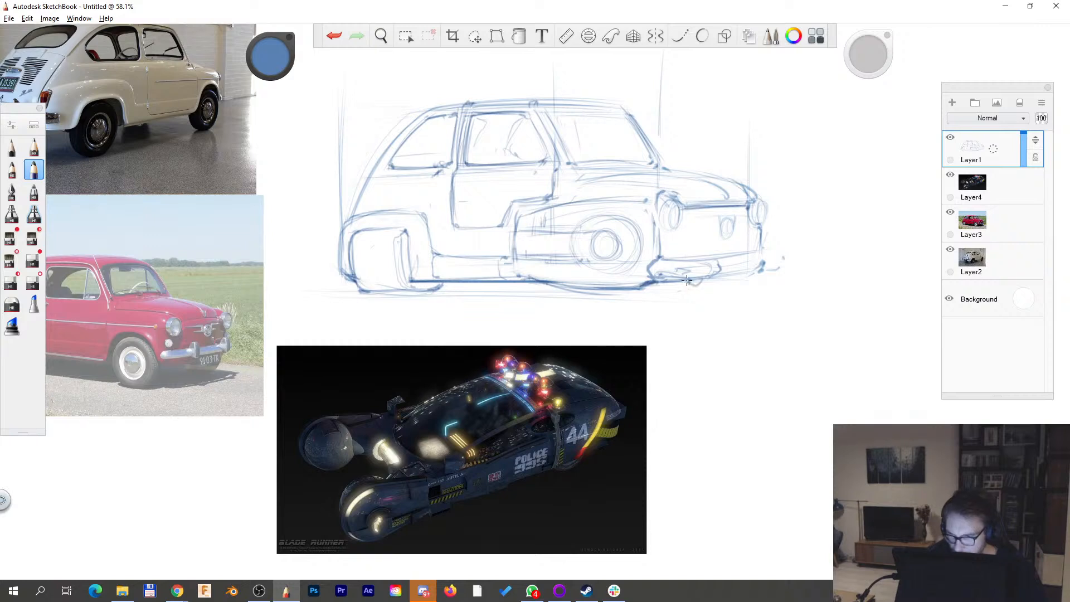
drag(750, 279, 764, 261)
drag(768, 270, 784, 262)
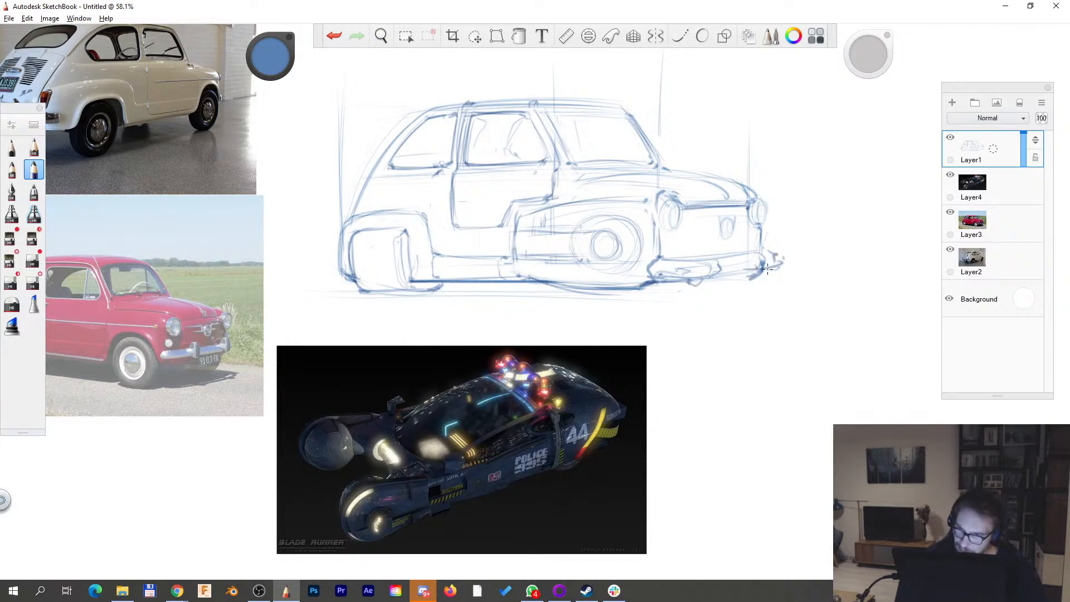
- Sketch a vertical guard in the middle of the front bumper and reinforce the bumper's far end
drag(743, 318, 689, 331)
drag(668, 267, 673, 301)
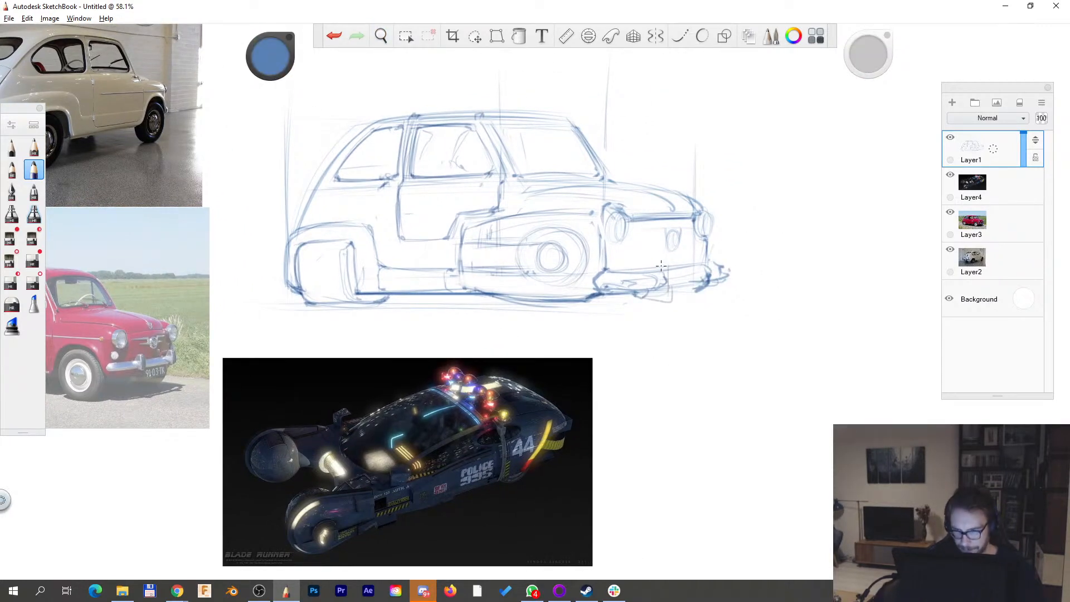
drag(723, 272, 725, 280)
mouse_move(726, 272)
mouse_down()
mouse_move(725, 294)
mouse_move(692, 290)
mouse_up()
mouse_move(717, 262)
mouse_down()
mouse_move(721, 291)
mouse_move(650, 292)
mouse_up()
key(e)
key(e)
- Strengthen the wedge-shaped bumper guard and box in the bumper's far end
mouse_move(668, 301)
mouse_down()
mouse_move(632, 294)
mouse_move(725, 295)
mouse_move(728, 260)
mouse_move(726, 288)
mouse_up()
drag(710, 265, 725, 263)
mouse_move(676, 301)
mouse_down()
mouse_move(632, 290)
mouse_move(679, 299)
mouse_up()
drag(682, 267, 682, 300)
mouse_move(649, 271)
mouse_down()
mouse_move(681, 265)
mouse_move(726, 281)
mouse_up()
drag(687, 294, 723, 288)
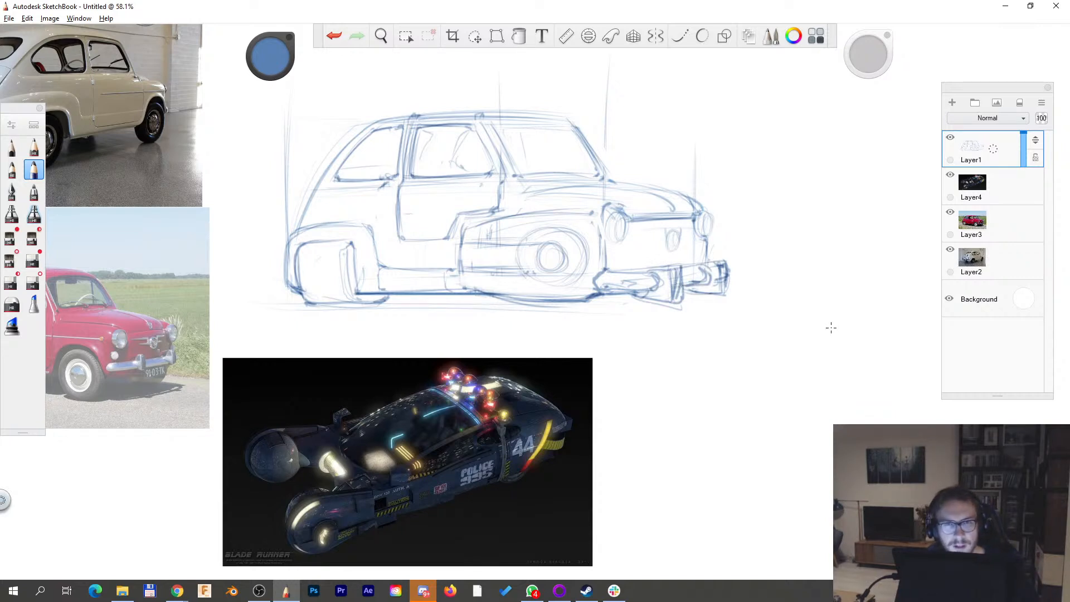
- Darken the rear wheel's outline and its inner side edges to give it a thick, boxy shape
key(space)
drag(662, 325, 681, 372)
mouse_move(307, 326)
mouse_down()
mouse_move(305, 286)
mouse_move(363, 340)
mouse_up()
mouse_move(359, 295)
mouse_down()
mouse_move(362, 334)
mouse_move(344, 350)
mouse_move(388, 350)
mouse_up()
drag(403, 350, 362, 349)
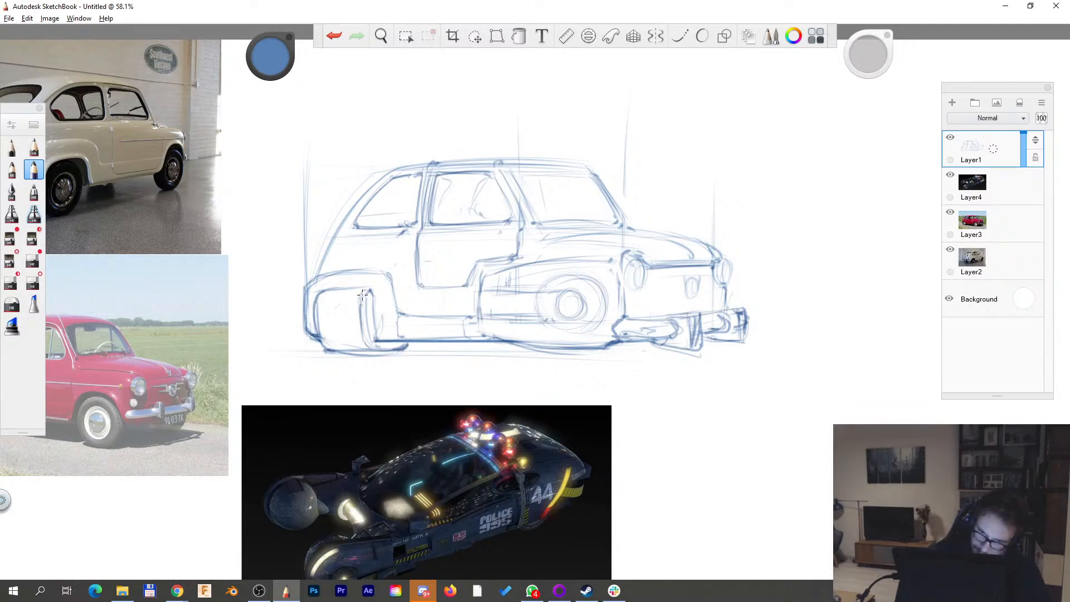
mouse_move(326, 293)
mouse_down()
mouse_move(377, 294)
mouse_move(387, 305)
mouse_move(377, 321)
mouse_move(375, 297)
mouse_move(375, 339)
mouse_up()
mouse_move(373, 296)
mouse_down()
mouse_move(377, 330)
mouse_move(363, 339)
mouse_up()
drag(311, 302, 320, 351)
- Darken the upper edge of the front fender from the door towards the headlight
drag(585, 398, 711, 354)
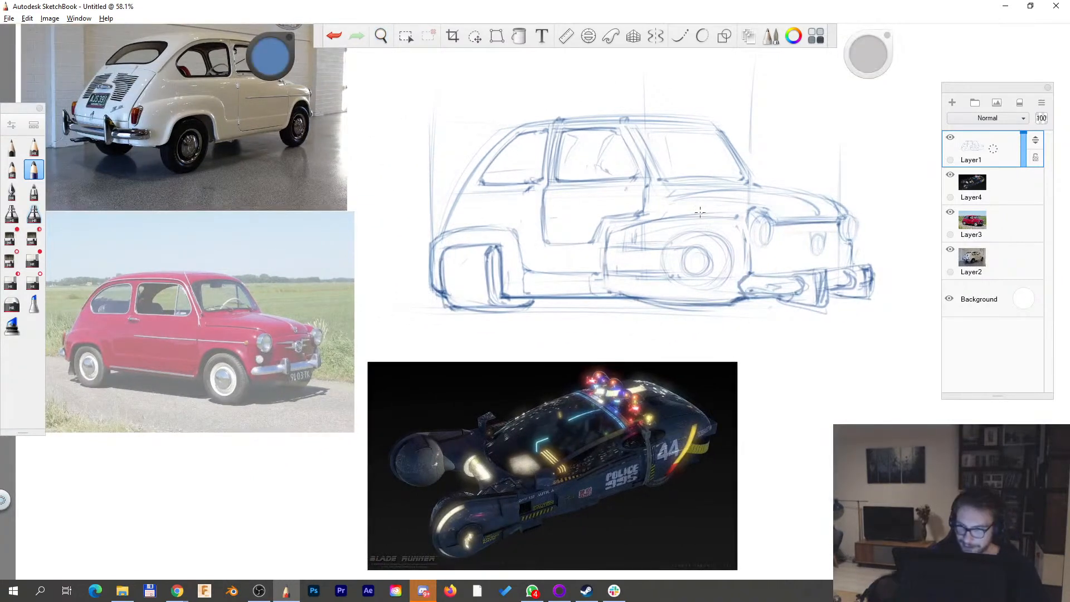
mouse_move(608, 253)
mouse_down()
mouse_move(610, 292)
mouse_move(614, 249)
mouse_move(698, 251)
mouse_move(618, 229)
mouse_move(731, 213)
mouse_up()
key(e)
key(e)
drag(613, 230, 739, 215)
- Strengthen the horizontal recess edges in the front fender and the hub circle they lead to
key(space)
drag(703, 360, 680, 341)
drag(607, 230, 645, 229)
mouse_move(592, 260)
mouse_down()
mouse_move(751, 243)
mouse_move(729, 258)
mouse_move(735, 236)
mouse_move(643, 250)
mouse_up()
key(e)
key(e)
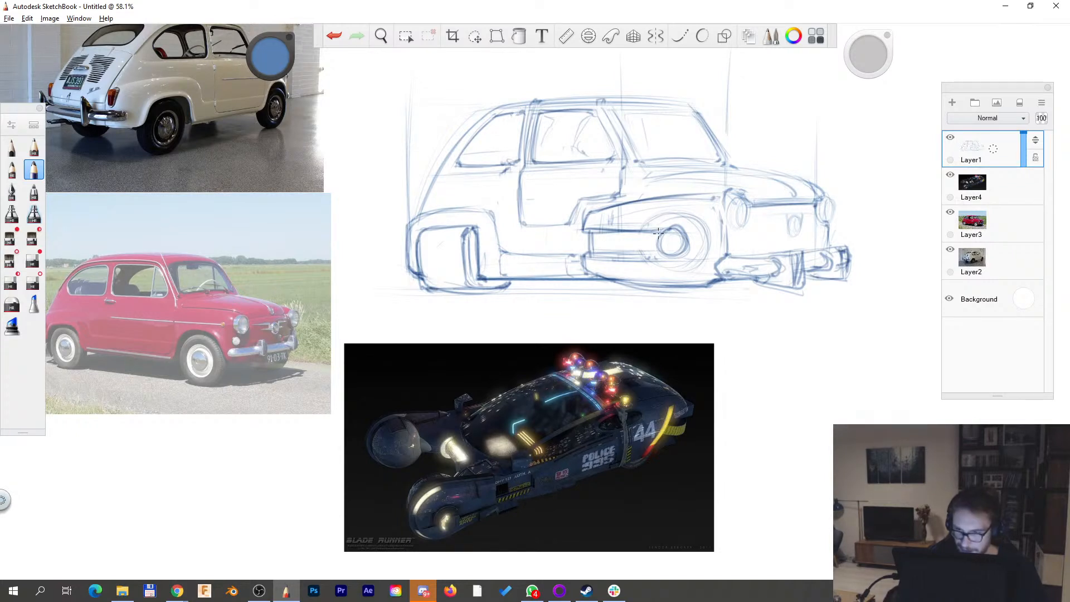
mouse_move(641, 230)
mouse_down()
mouse_move(667, 230)
mouse_move(690, 256)
mouse_up()
drag(668, 217, 697, 231)
- Clean up and redraw the front fender's front edge between the headlight and the bumper
key(space)
drag(784, 335, 724, 338)
key(space)
mouse_move(762, 256)
mouse_down()
mouse_move(767, 237)
mouse_move(764, 253)
mouse_up()
key(e)
drag(651, 213, 653, 242)
key(e)
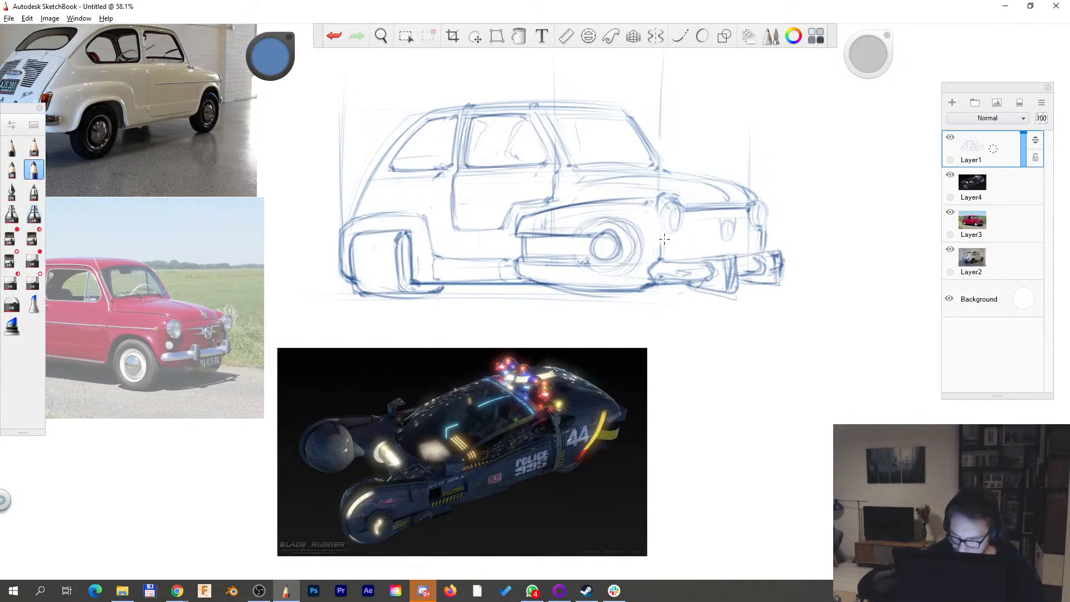
mouse_move(652, 204)
mouse_down()
mouse_move(662, 227)
mouse_move(647, 284)
mouse_up()
key(space)
drag(646, 287, 639, 314)
drag(652, 265, 710, 222)
drag(550, 342, 654, 331)
drag(709, 213, 718, 195)
- Sketch a low rack along the roof with short upright posts and a box overhanging its rear
key(space)
drag(452, 347, 604, 335)
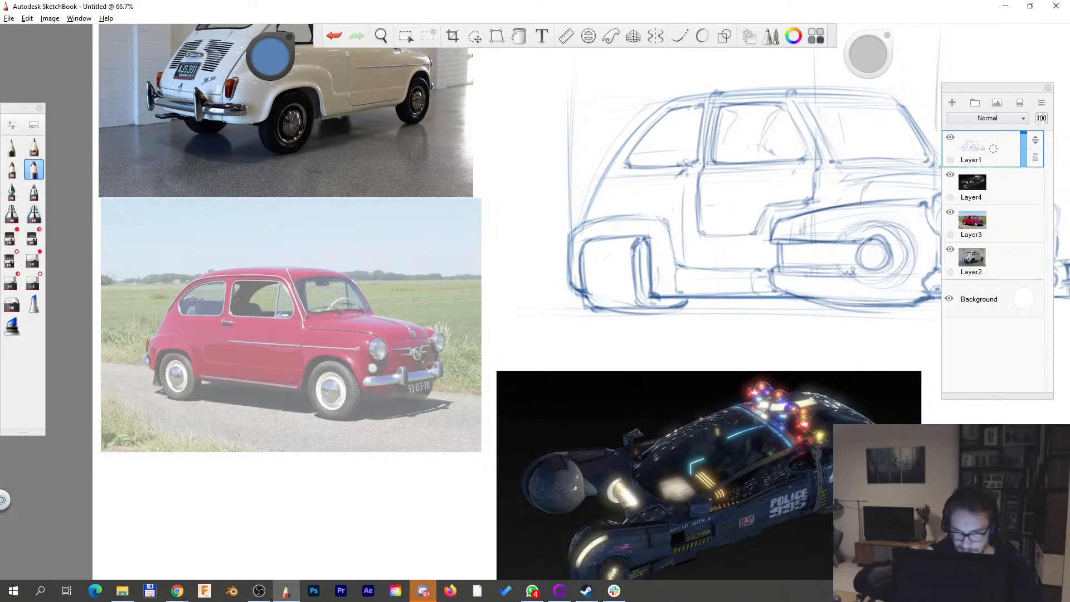
key(space)
drag(656, 255, 647, 306)
key(space)
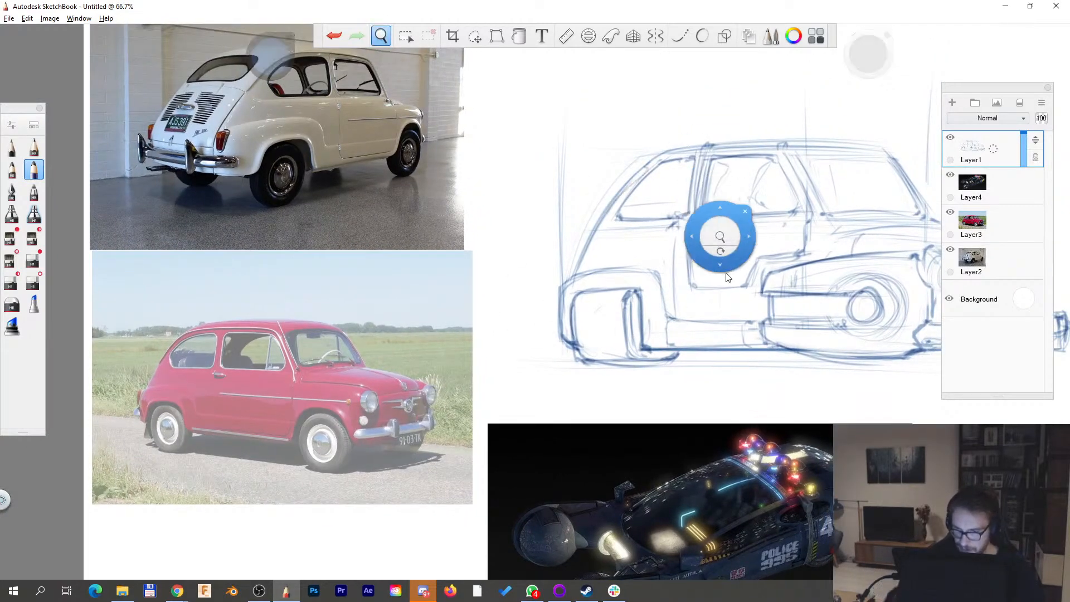
drag(719, 255, 598, 204)
drag(750, 254, 750, 381)
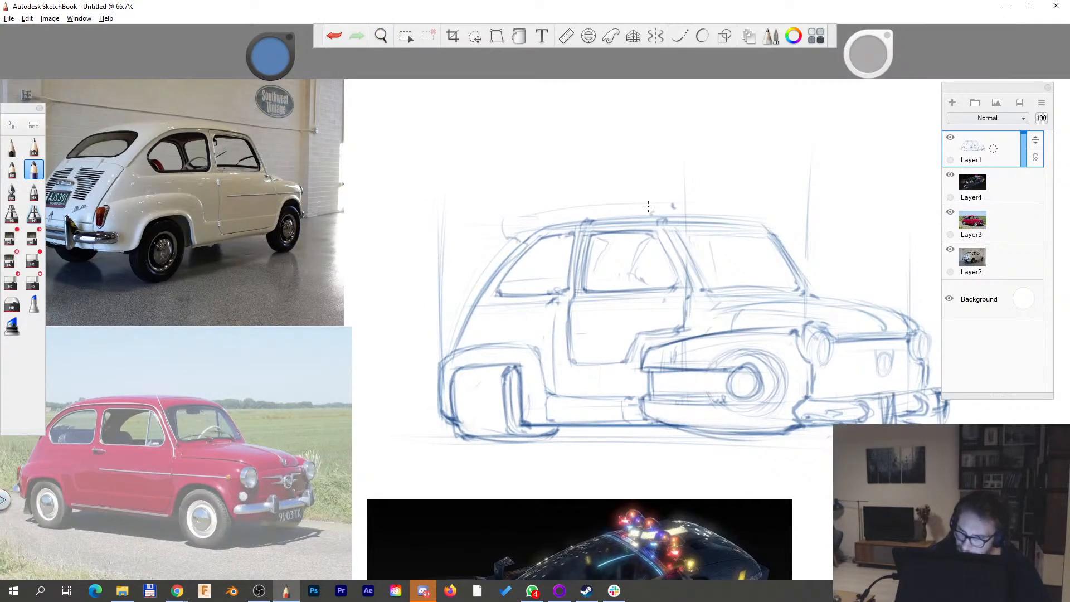
mouse_move(501, 217)
mouse_down()
mouse_move(508, 240)
mouse_move(619, 215)
mouse_up()
drag(542, 205, 540, 220)
mouse_move(542, 204)
mouse_down()
mouse_move(500, 239)
mouse_move(520, 240)
mouse_move(544, 203)
mouse_move(670, 209)
mouse_up()
drag(671, 207, 670, 219)
- Add a tall antenna on the rear of the roof rack and firm up the box beneath it
drag(502, 202, 499, 112)
mouse_move(501, 191)
mouse_down()
mouse_move(509, 209)
mouse_move(499, 110)
mouse_move(520, 202)
mouse_move(491, 237)
mouse_move(514, 243)
mouse_move(509, 254)
mouse_up()
drag(506, 228, 542, 223)
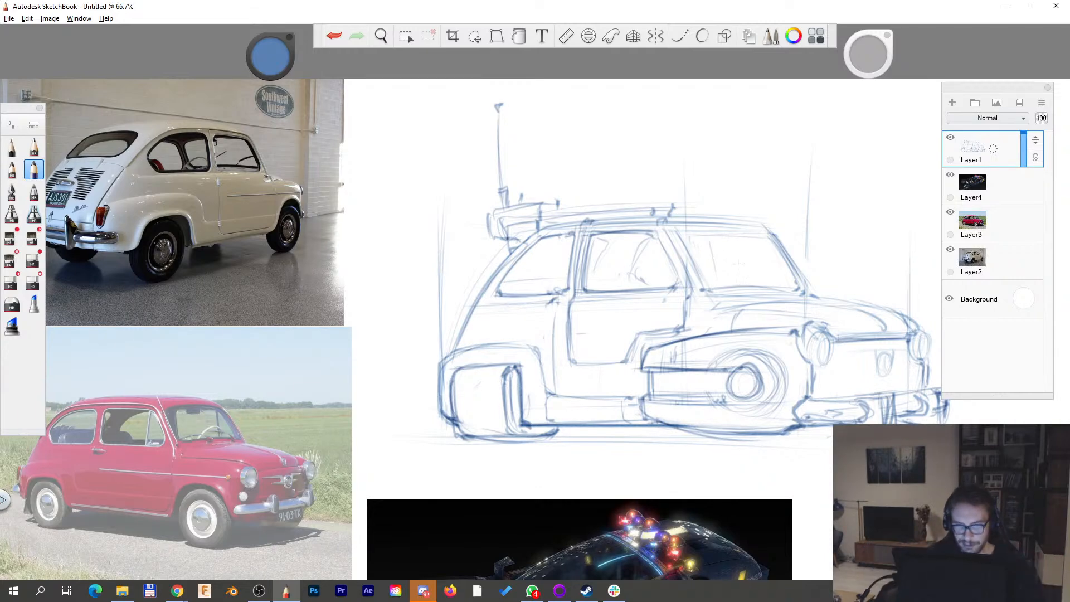
drag(490, 217, 535, 204)
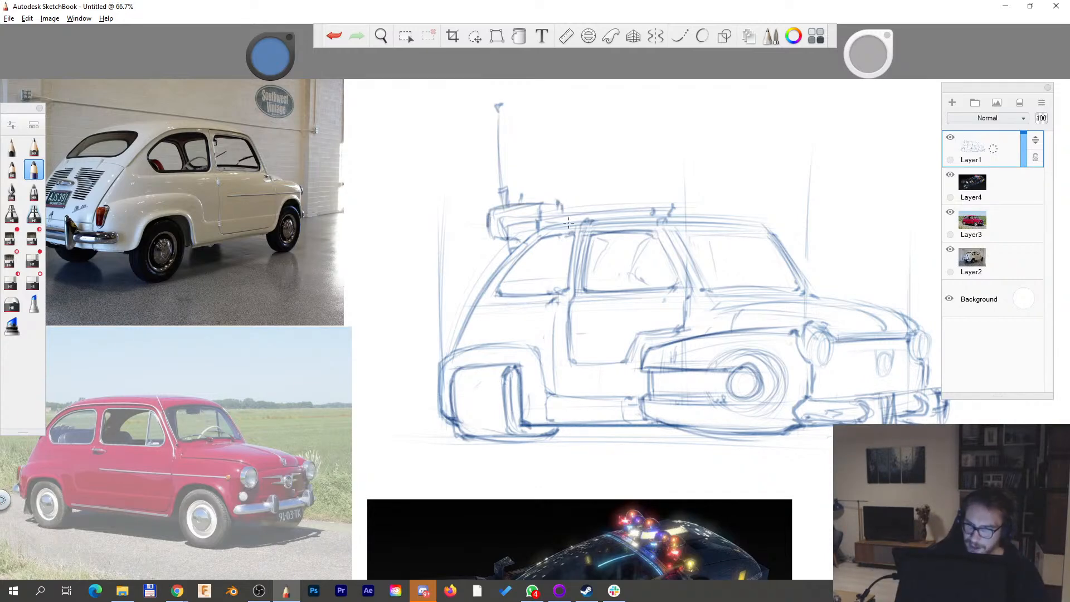
- Strengthen the windscreen's front pillar and the roof line, and add light reflection strokes inside the windscreen
key(space)
drag(667, 256, 538, 256)
drag(659, 237, 650, 221)
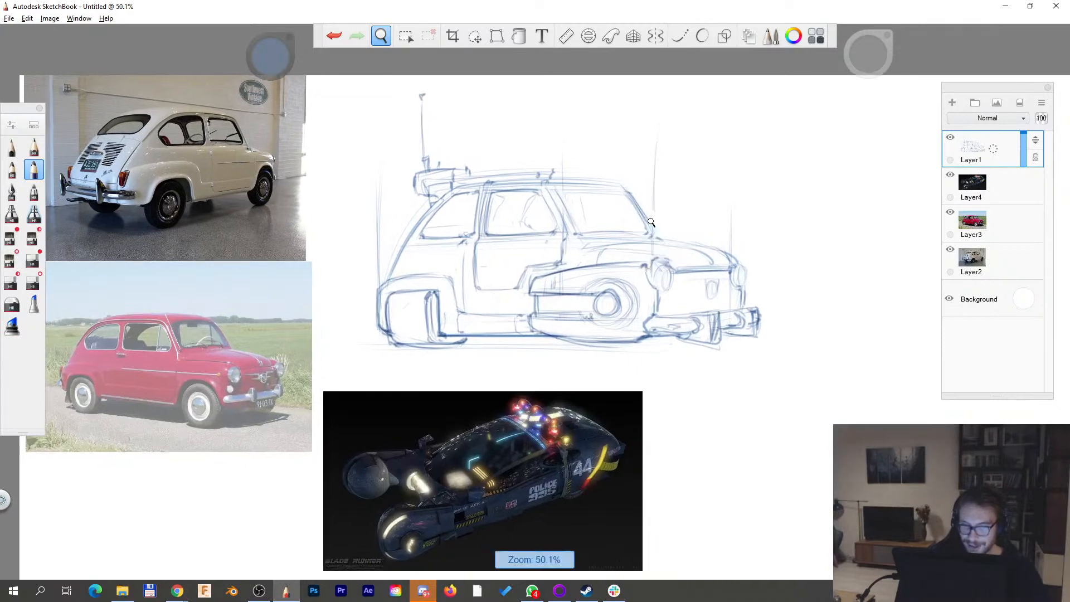
key(space)
drag(693, 266, 725, 307)
mouse_move(346, 296)
mouse_down()
mouse_move(386, 232)
mouse_move(441, 178)
mouse_move(567, 181)
mouse_move(616, 207)
mouse_move(639, 241)
mouse_up()
drag(606, 202, 628, 241)
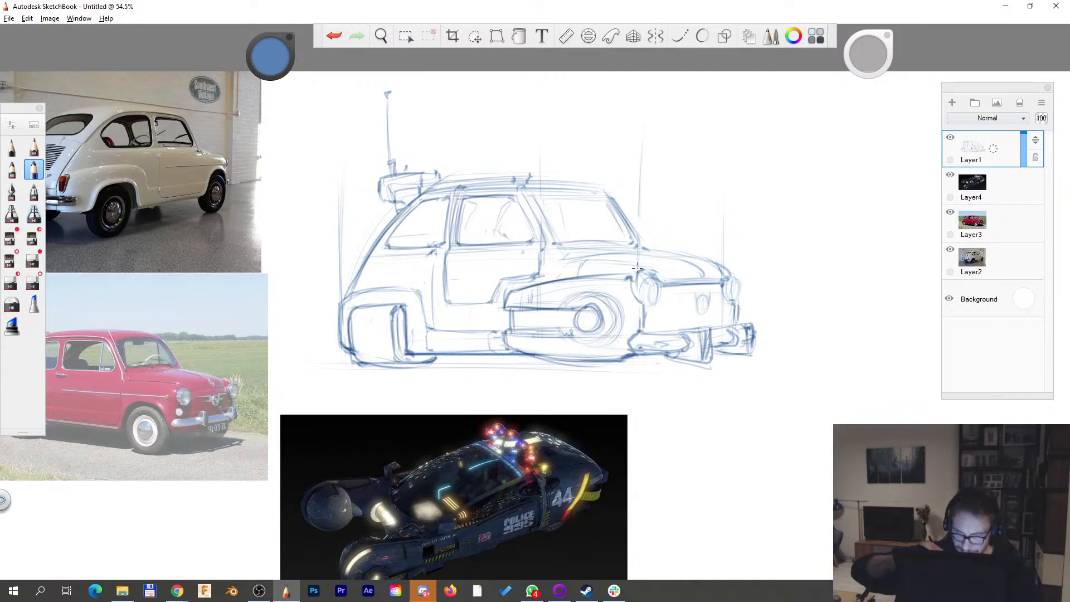
drag(551, 204, 563, 230)
drag(430, 195, 623, 192)
drag(581, 410, 681, 386)
drag(651, 226, 710, 221)
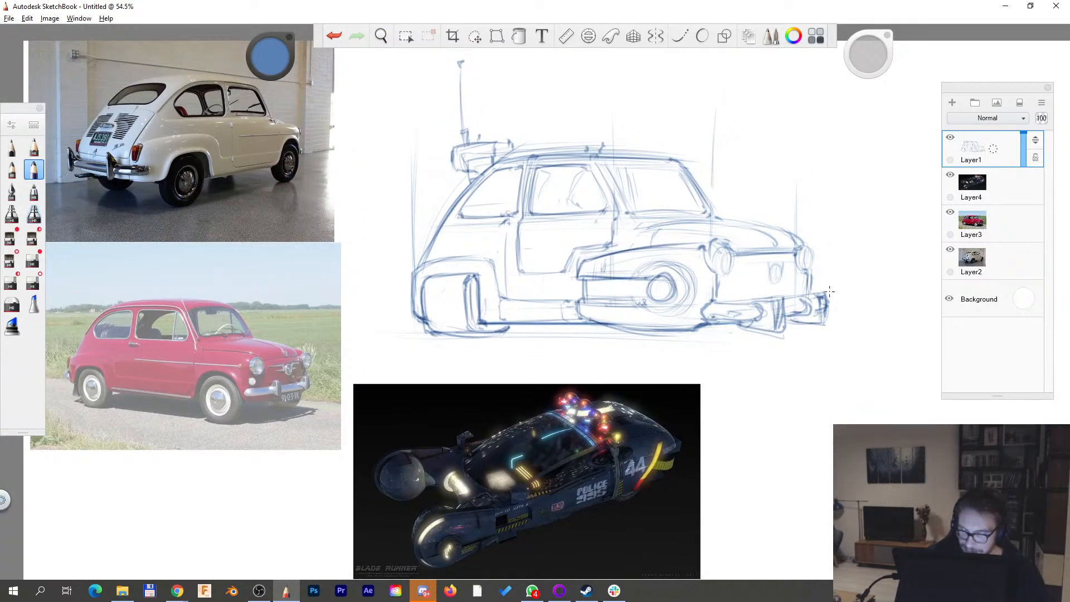
- With the canvas rotated, draw a long beltline along the body side from the rear to the bonnet
key(space)
drag(830, 310, 700, 197)
mouse_move(642, 216)
mouse_down()
mouse_move(624, 282)
mouse_move(662, 347)
mouse_up()
drag(412, 375, 660, 214)
mouse_move(411, 384)
mouse_down()
mouse_move(688, 203)
mouse_move(638, 235)
mouse_up()
drag(413, 364, 646, 208)
drag(549, 257, 730, 185)
key(ctrl+z)
drag(580, 250, 688, 199)
key(e)
click(621, 231)
key(b)
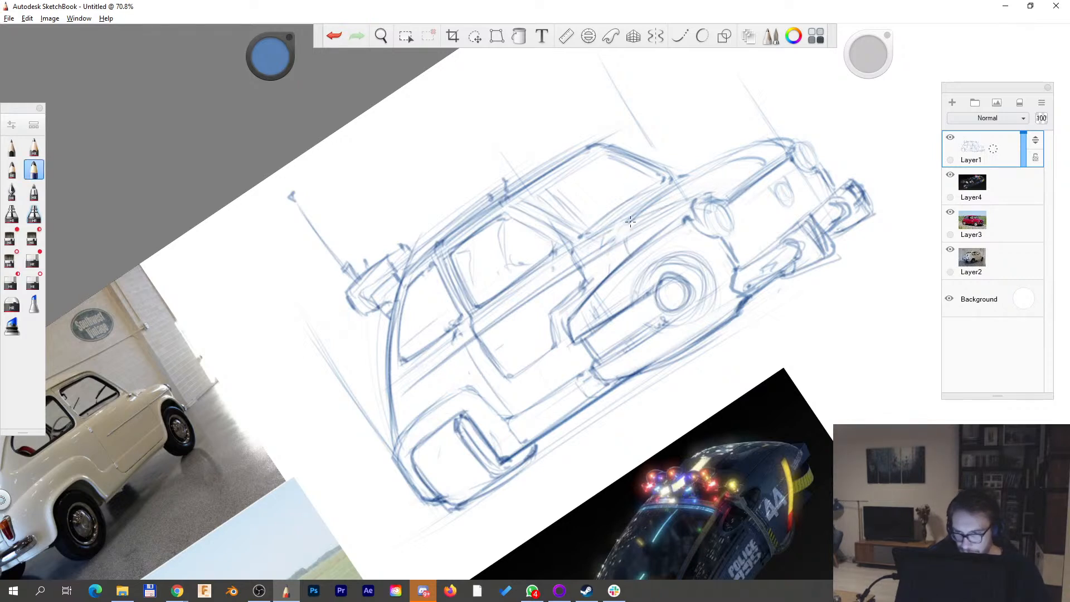
- Draw the curved bonnet line above the front fender and strengthen the bonnet's edge towards the nose
drag(624, 237, 682, 182)
drag(615, 239, 674, 185)
drag(624, 221, 706, 165)
mouse_move(587, 233)
mouse_down()
mouse_move(685, 173)
mouse_move(799, 130)
mouse_up()
key(ctrl+z)
drag(684, 176, 789, 145)
- Set the canvas upright again and draw a small rectangular plate on the car's nose above the bumper
key(space)
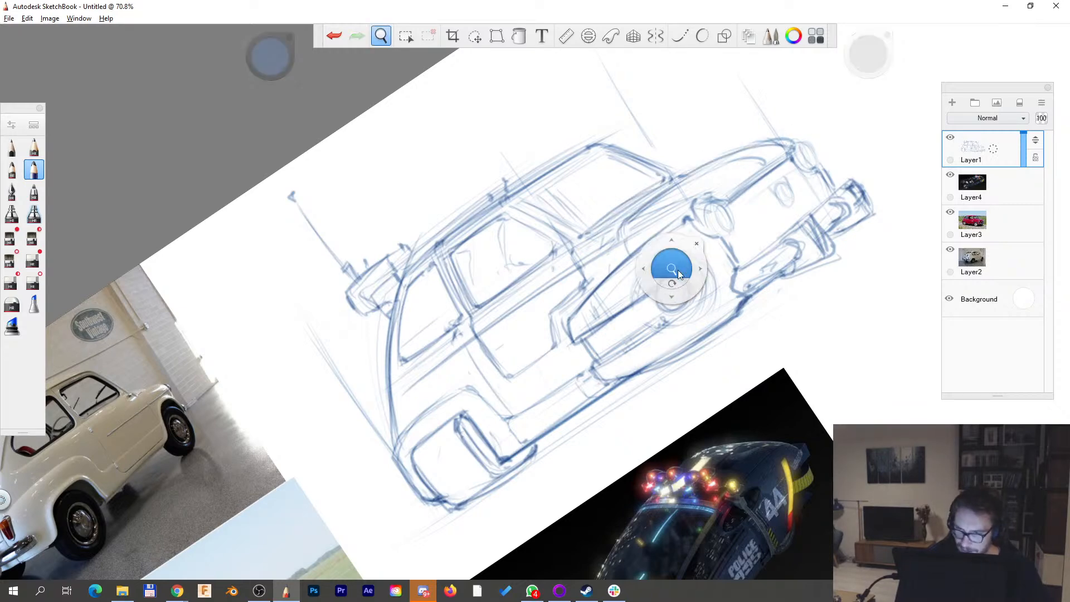
drag(674, 264, 627, 255)
drag(779, 222, 783, 371)
drag(736, 432, 688, 363)
drag(711, 309, 801, 305)
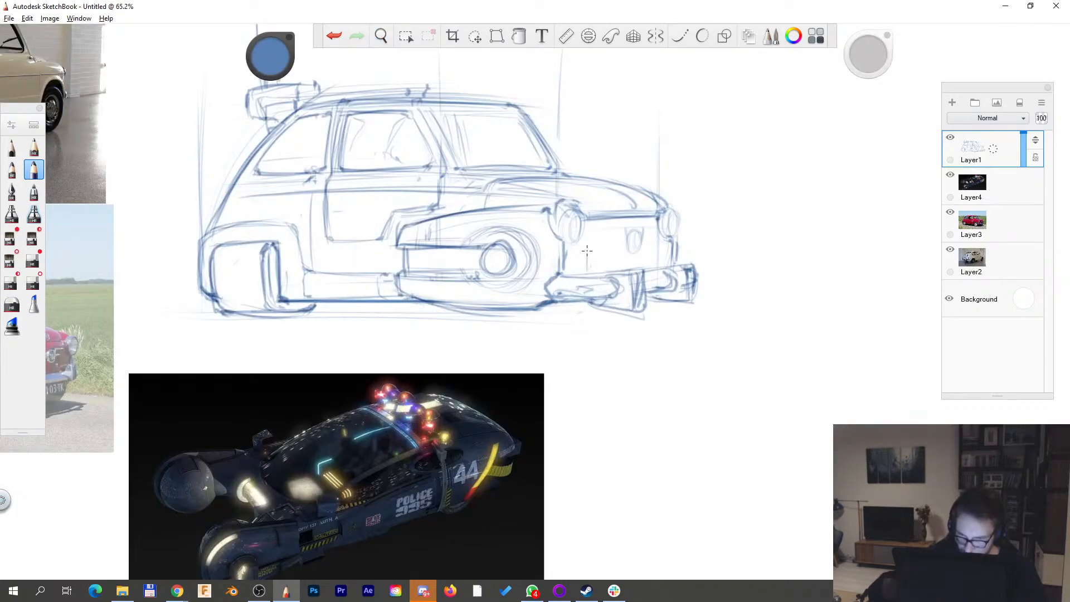
mouse_move(619, 253)
mouse_down()
mouse_move(620, 266)
mouse_move(659, 286)
mouse_up()
key(space)
drag(577, 235, 627, 238)
mouse_move(624, 239)
mouse_down()
mouse_move(593, 241)
mouse_move(580, 267)
mouse_move(618, 263)
mouse_up()
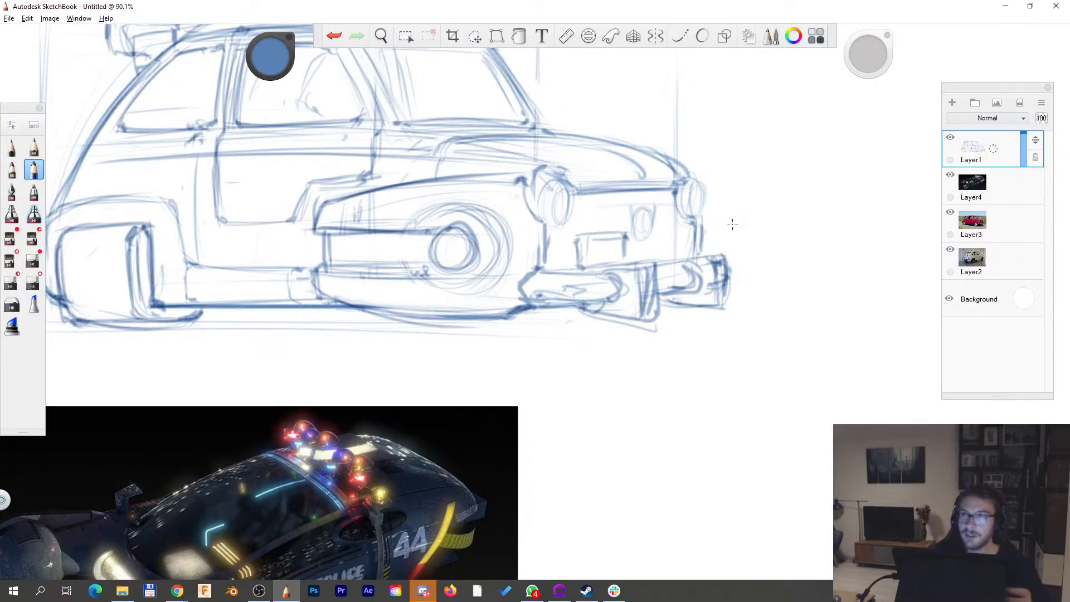
key(Tab)
key(alt+Tab)
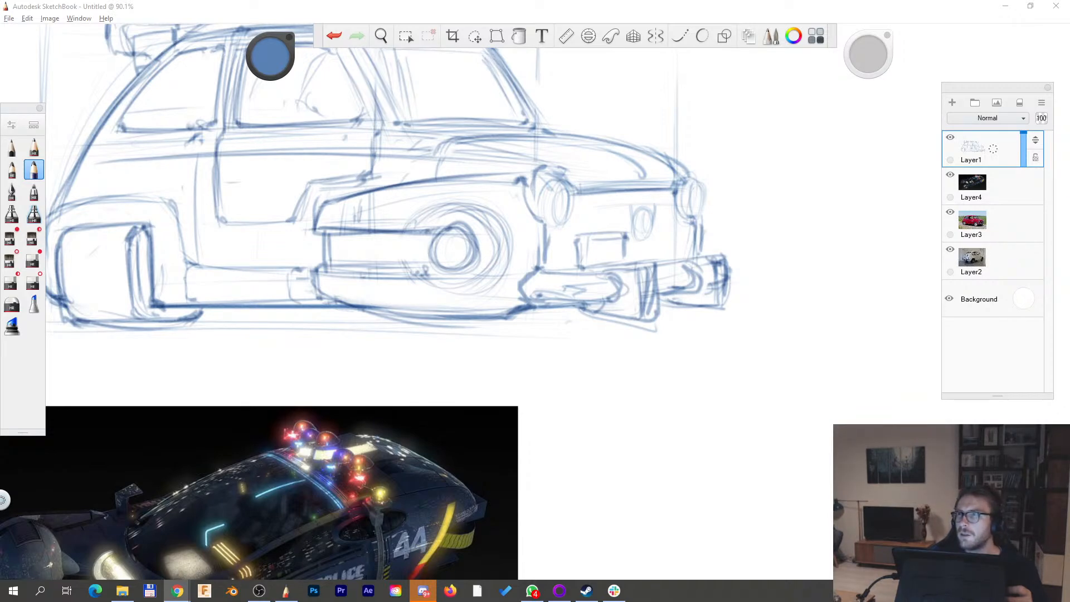
click(736, 227)
- Sketch short pointed trim lines on both sides of the emblem on the car's nose
key(space)
mouse_move(631, 258)
mouse_down()
mouse_move(615, 262)
mouse_move(663, 264)
mouse_move(577, 345)
mouse_up()
drag(578, 356, 673, 330)
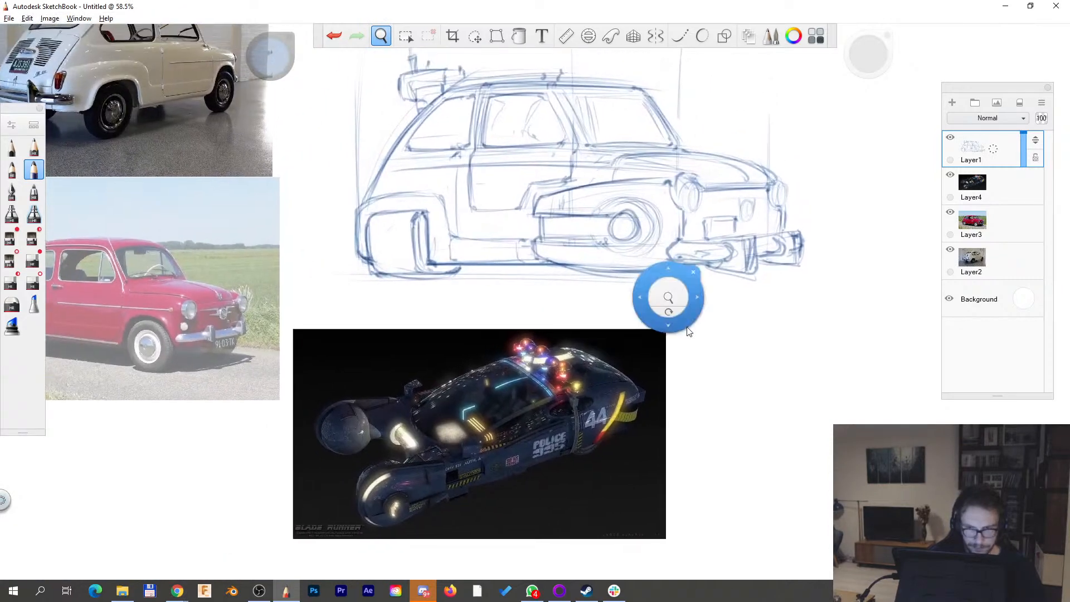
key(space)
drag(778, 238, 860, 230)
mouse_move(635, 182)
mouse_down()
mouse_move(699, 178)
mouse_move(696, 199)
mouse_up()
mouse_move(759, 176)
mouse_down()
mouse_move(739, 177)
mouse_move(745, 198)
mouse_up()
key(space)
mouse_move(796, 232)
mouse_down()
mouse_move(685, 301)
mouse_move(787, 242)
mouse_up()
- Erase the wedge-shaped guard in the middle of the front bumper
key(e)
mouse_move(689, 290)
mouse_down()
mouse_move(683, 265)
mouse_move(697, 264)
mouse_move(688, 266)
mouse_move(697, 299)
mouse_move(730, 289)
mouse_up()
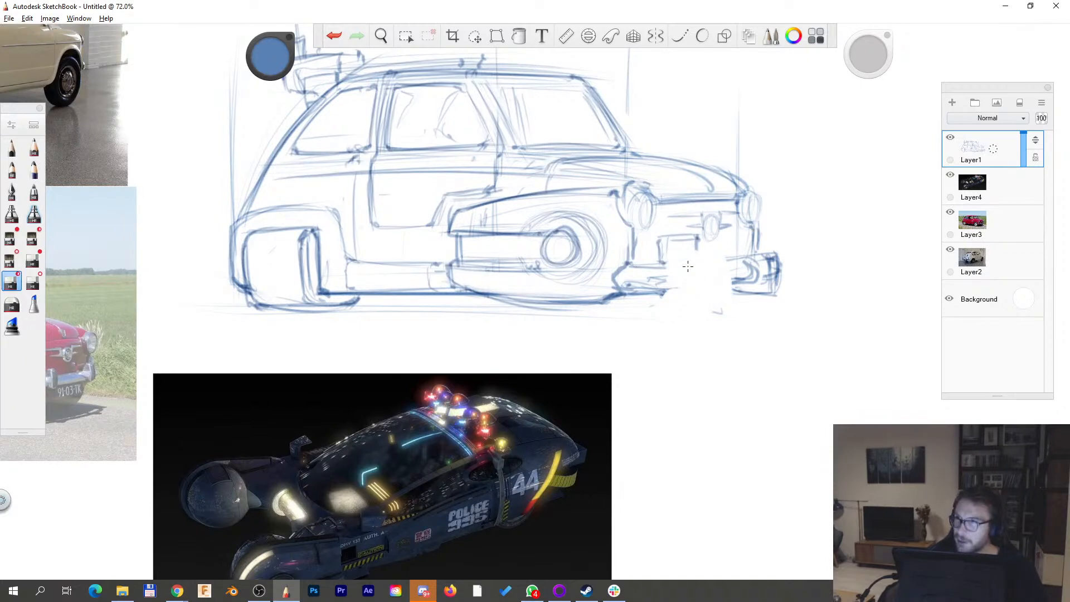
key(e)
- Draw a tall boxy block in the middle of the front bumper, with its top edge and vertical side edges
drag(692, 254, 693, 310)
key(e)
key(e)
drag(727, 255, 726, 297)
mouse_move(697, 240)
mouse_down()
mouse_move(720, 249)
mouse_move(699, 256)
mouse_up()
drag(697, 257, 700, 304)
mouse_move(707, 256)
mouse_down()
mouse_move(701, 308)
mouse_move(723, 298)
mouse_up()
drag(725, 248, 727, 300)
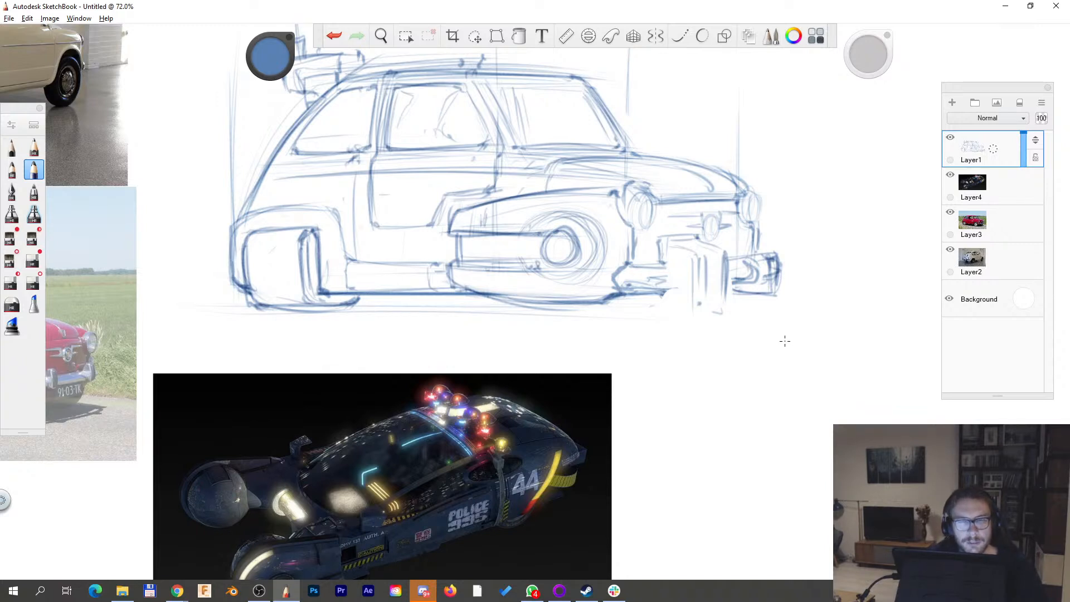
- Close the bottom edge of the boxy block on the front bumper
key(space)
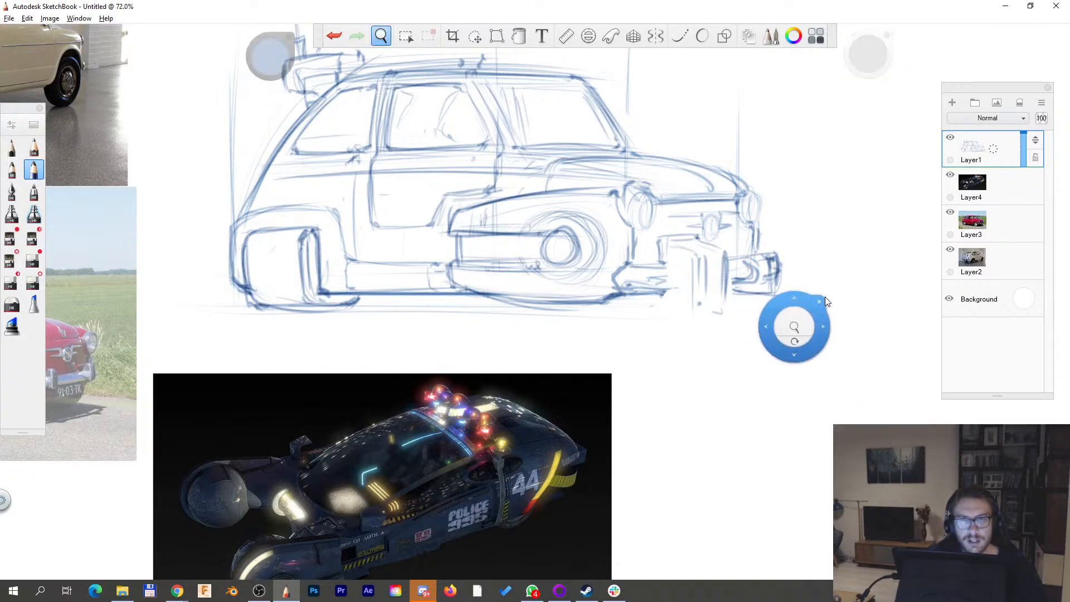
mouse_move(688, 305)
mouse_down()
mouse_move(726, 309)
mouse_move(711, 307)
mouse_up()
mouse_move(664, 311)
mouse_down()
mouse_move(714, 314)
mouse_move(724, 302)
mouse_move(721, 317)
mouse_up()
- Finish the block's near side and redraw both bumper halves so they meet the block
key(space)
mouse_move(721, 317)
mouse_down()
mouse_move(727, 358)
mouse_move(686, 351)
mouse_up()
drag(755, 308, 752, 309)
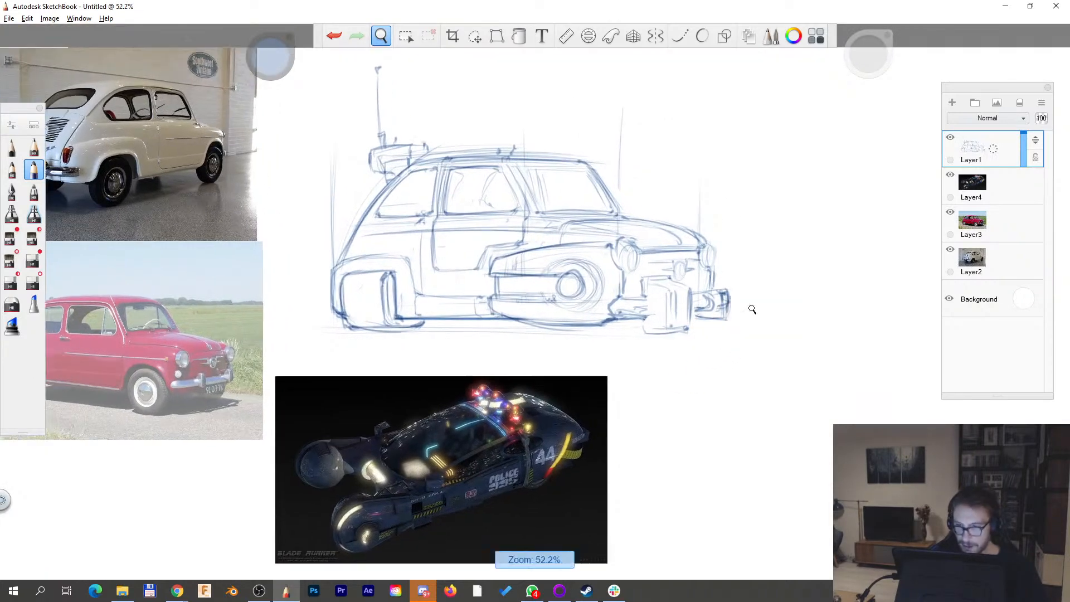
scroll(751, 310, up, 3)
drag(643, 292, 590, 261)
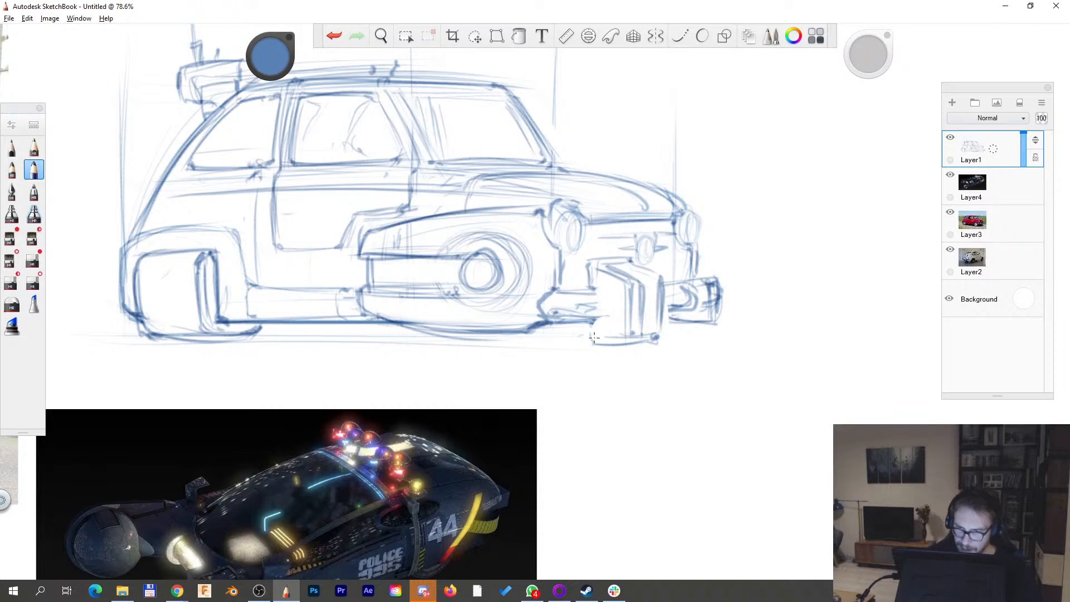
mouse_move(587, 338)
mouse_down()
mouse_move(639, 343)
mouse_move(661, 333)
mouse_move(658, 286)
mouse_move(604, 266)
mouse_up()
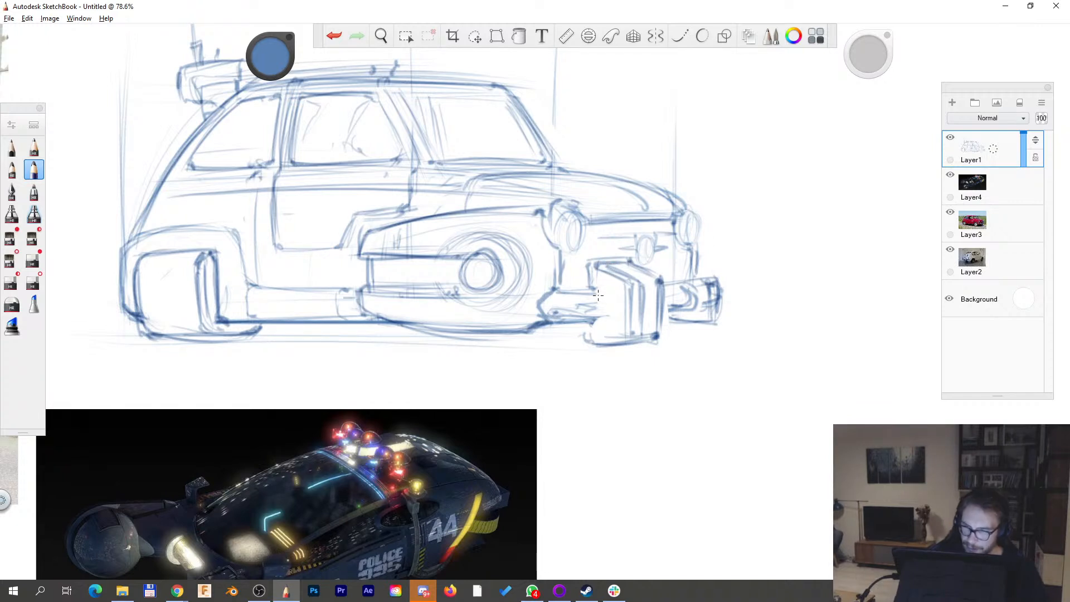
drag(600, 318, 609, 299)
mouse_move(679, 285)
mouse_down()
mouse_move(709, 275)
mouse_move(718, 284)
mouse_move(695, 301)
mouse_move(719, 282)
mouse_up()
key(e)
key(b)
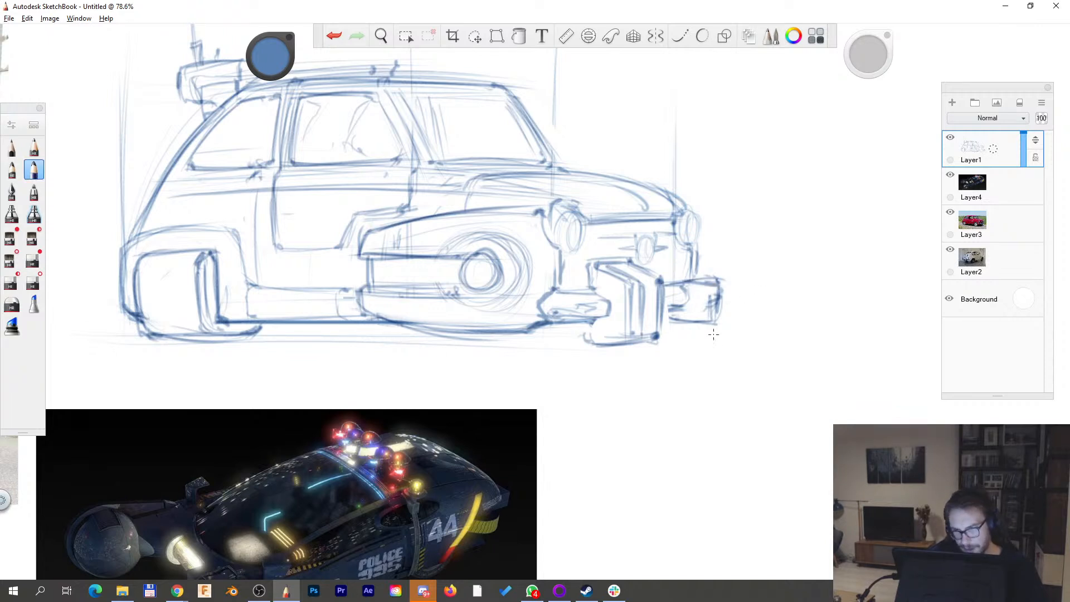
- Trim back the far end of the front bumper and redraw the bottom edge of the boxy block
key(e)
mouse_move(688, 318)
mouse_down()
mouse_move(715, 288)
mouse_move(703, 325)
mouse_move(696, 280)
mouse_move(688, 311)
mouse_move(671, 307)
mouse_move(712, 297)
mouse_up()
key(b)
key(e)
drag(604, 338, 660, 338)
key(e)
mouse_move(562, 336)
mouse_down()
mouse_move(682, 329)
mouse_move(570, 336)
mouse_move(658, 334)
mouse_up()
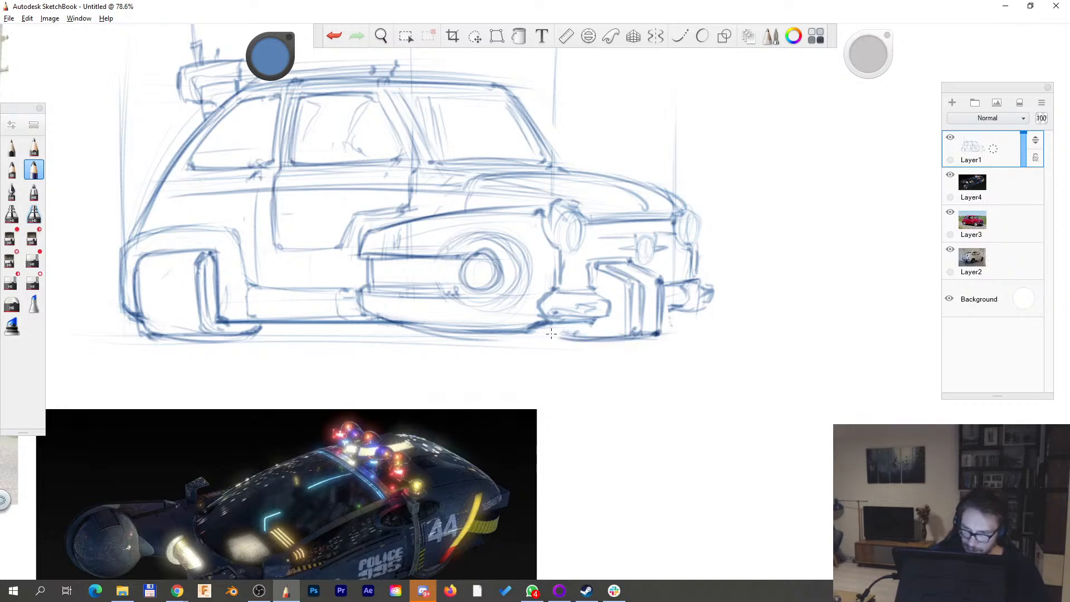
- Erase and redraw the block's outer vertical edge and the far bumper half where it meets the block
key(e)
mouse_move(641, 266)
mouse_down()
mouse_move(627, 304)
mouse_move(635, 329)
mouse_move(660, 337)
mouse_up()
key(e)
drag(658, 284, 658, 337)
mouse_move(644, 273)
mouse_down()
mouse_move(659, 290)
mouse_move(655, 336)
mouse_move(660, 308)
mouse_move(683, 308)
mouse_up()
drag(662, 293, 688, 284)
mouse_move(690, 305)
mouse_down()
mouse_move(672, 287)
mouse_move(697, 311)
mouse_up()
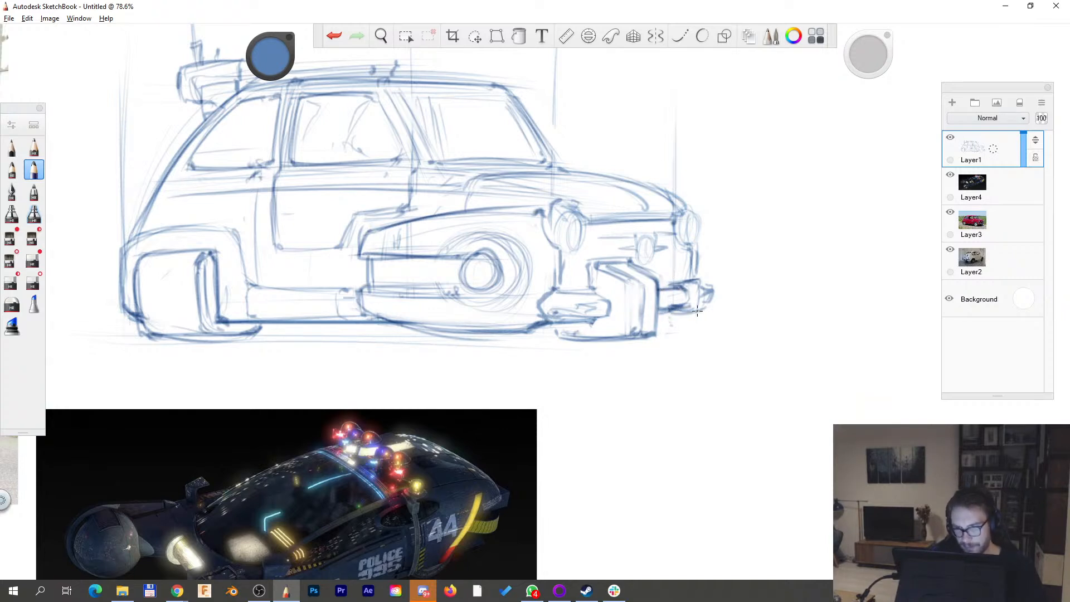
- Add vertical detail lines to the side face of the front bumper block
drag(623, 412, 657, 384)
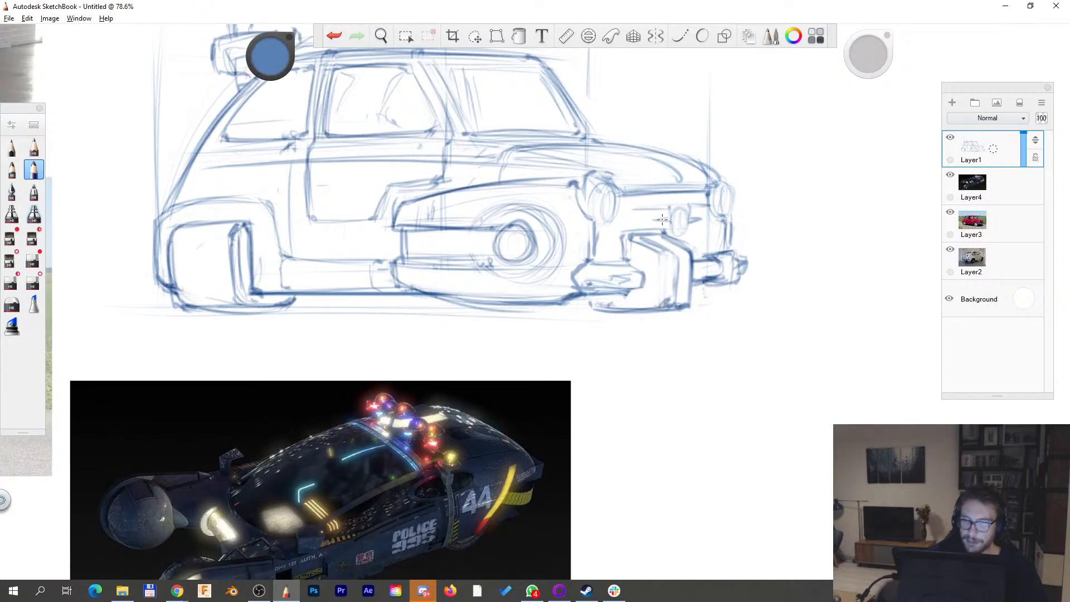
drag(666, 257, 671, 299)
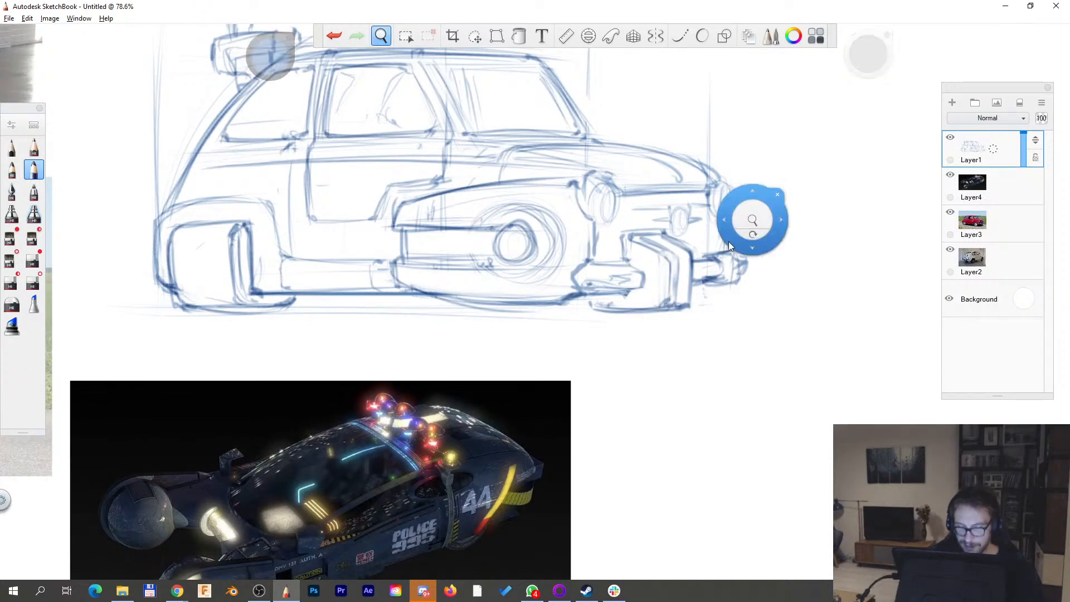
drag(758, 224, 733, 288)
mouse_move(562, 374)
mouse_down()
mouse_move(656, 375)
mouse_move(592, 365)
mouse_up()
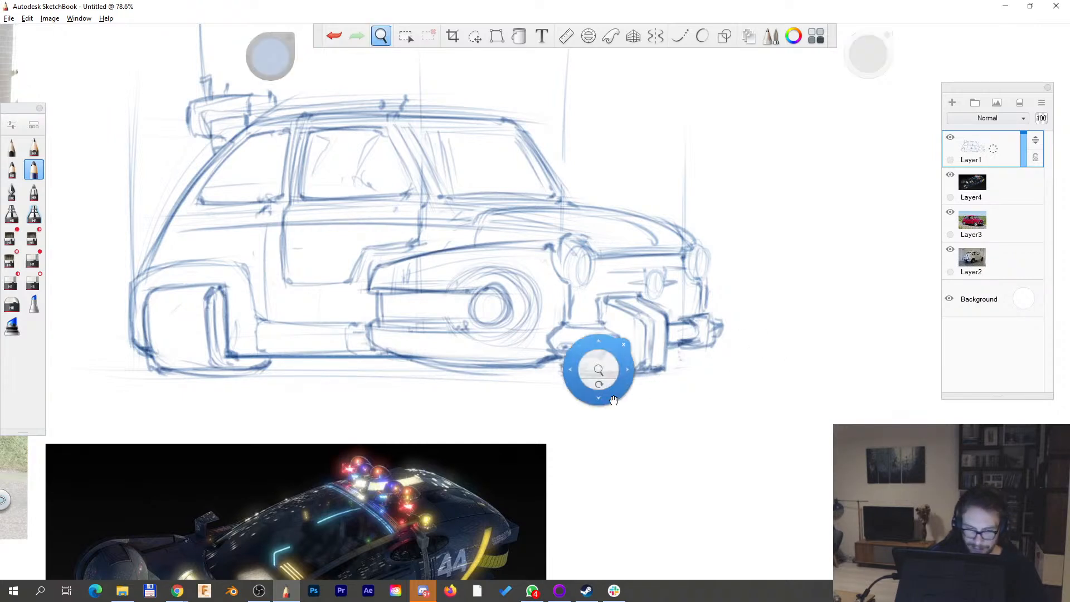
drag(597, 365, 638, 282)
drag(668, 242, 675, 276)
drag(674, 245, 679, 276)
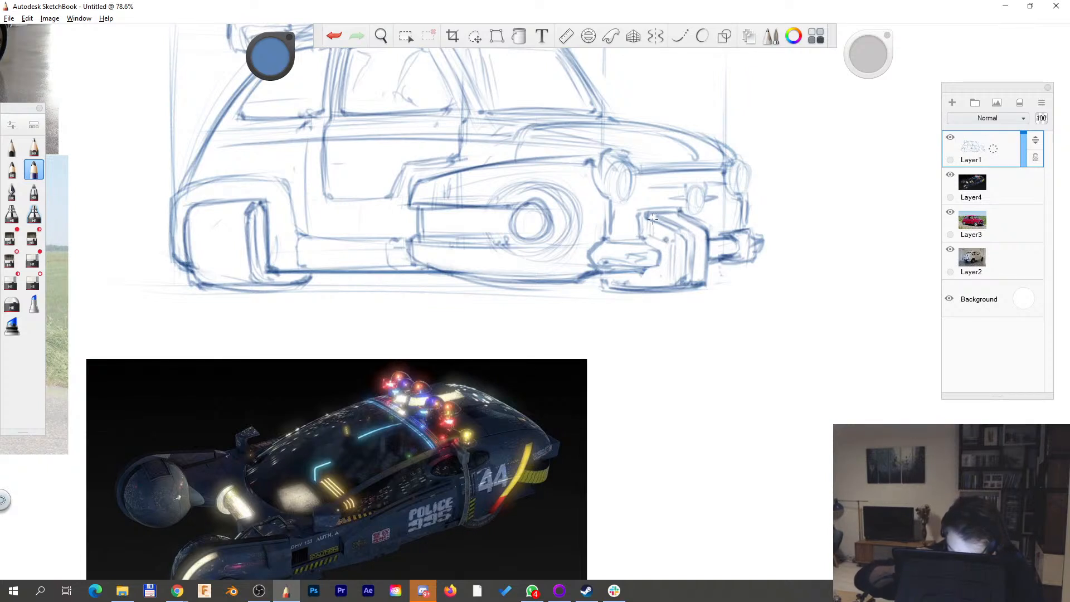
- Draw short vertical strokes and a round hub inside the rear fender's opening
mouse_move(730, 245)
mouse_down()
mouse_move(612, 309)
mouse_move(671, 352)
mouse_up()
drag(732, 334, 743, 322)
drag(629, 437, 650, 427)
drag(438, 291, 475, 252)
drag(394, 314, 398, 330)
mouse_move(402, 310)
mouse_down()
mouse_move(407, 331)
mouse_move(423, 333)
mouse_up()
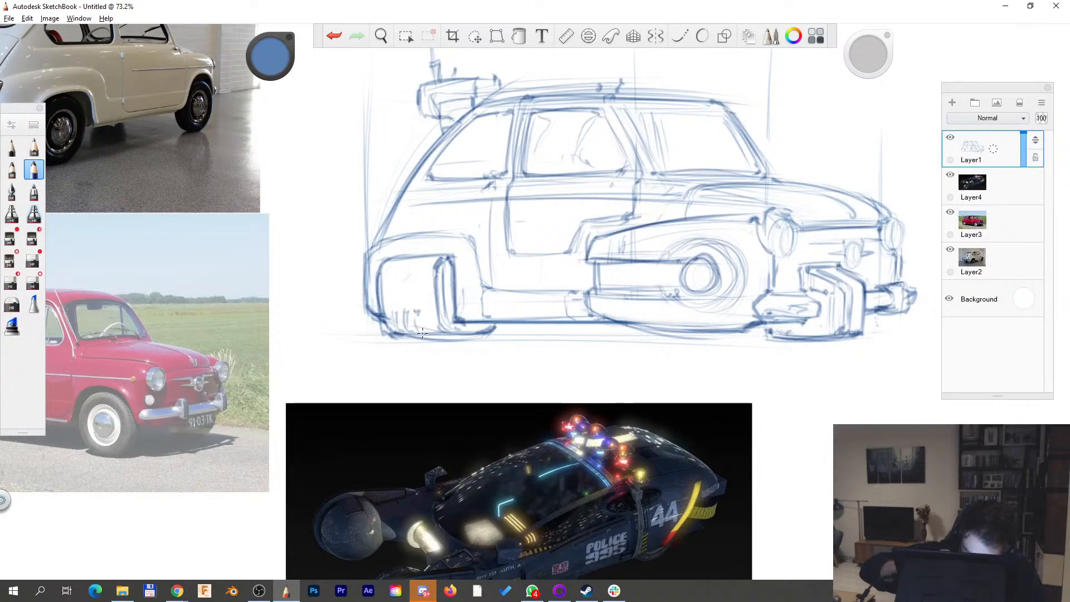
drag(466, 387, 691, 353)
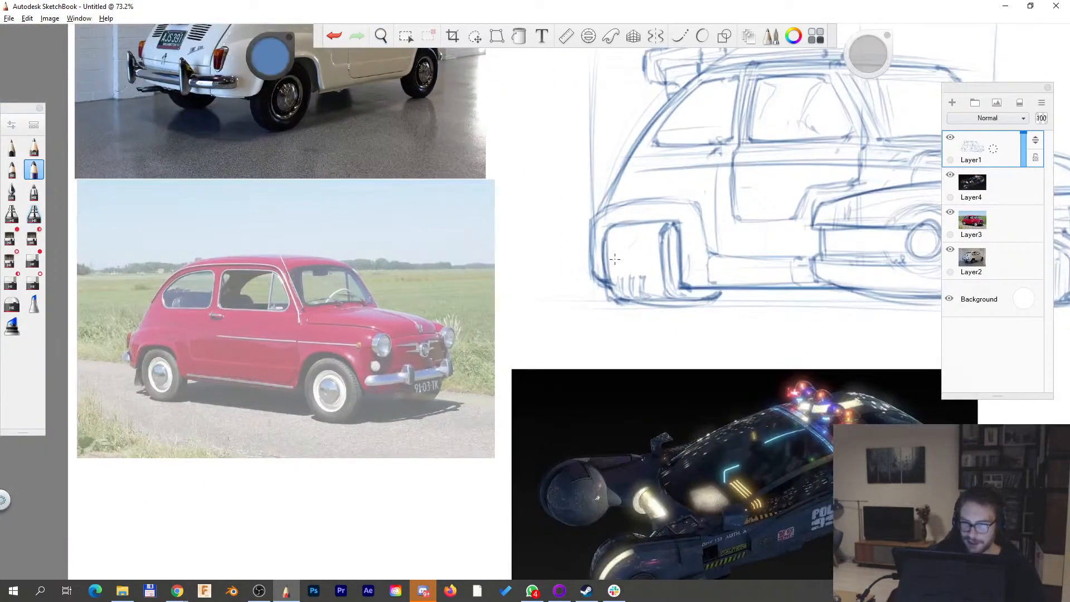
mouse_move(614, 258)
mouse_down()
mouse_move(660, 267)
mouse_move(660, 254)
mouse_up()
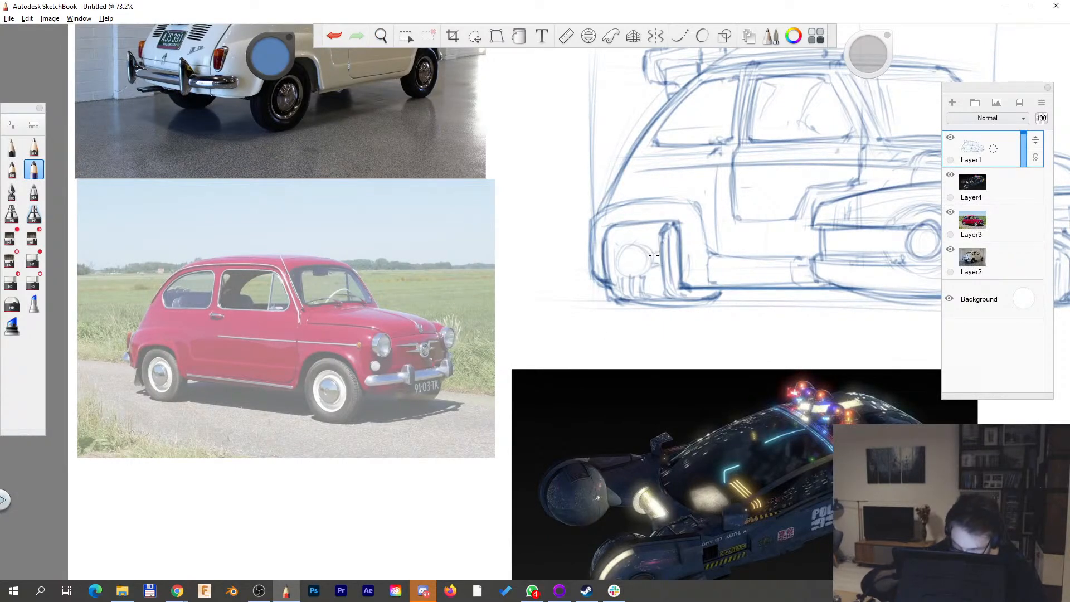
- Darken the rear fender's bottom edge and draw a hatched shape under the sill between the fenders
key(space)
mouse_move(745, 306)
mouse_down()
mouse_move(682, 329)
mouse_move(497, 335)
mouse_up()
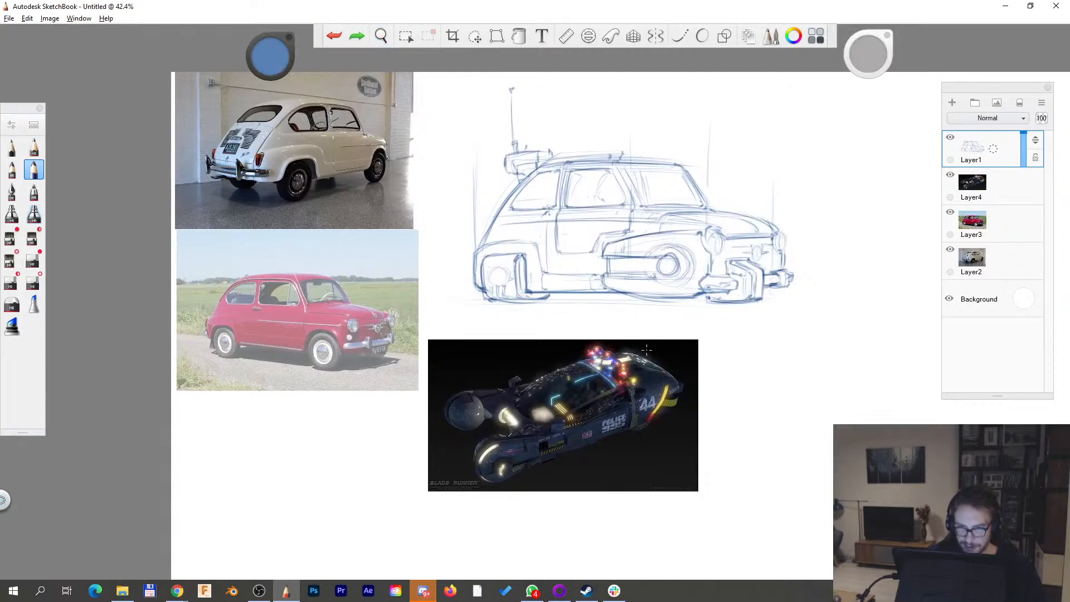
key(space)
drag(535, 294, 612, 245)
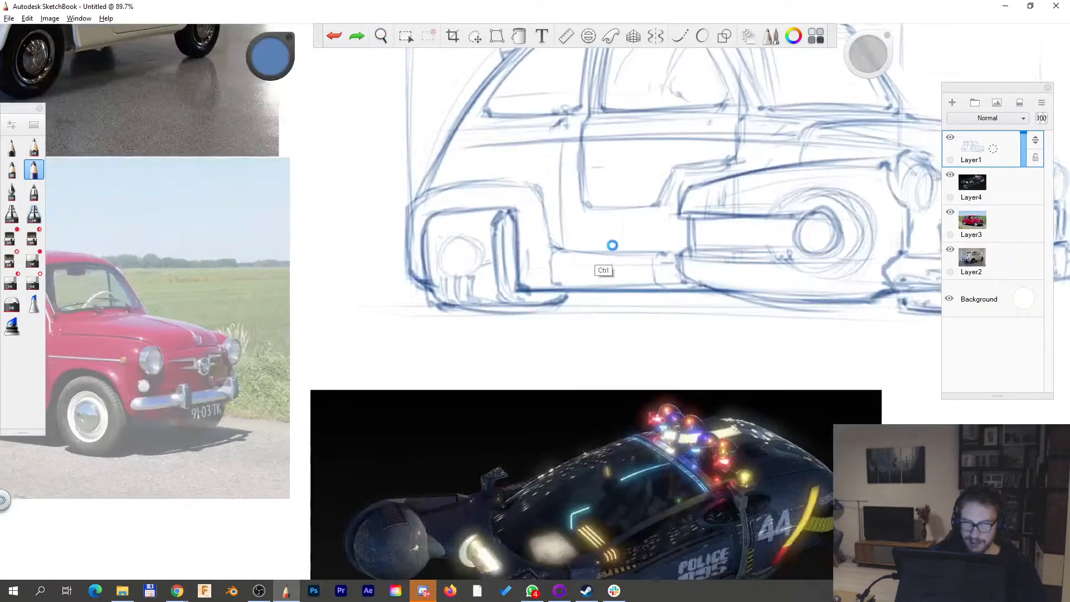
drag(517, 294, 525, 291)
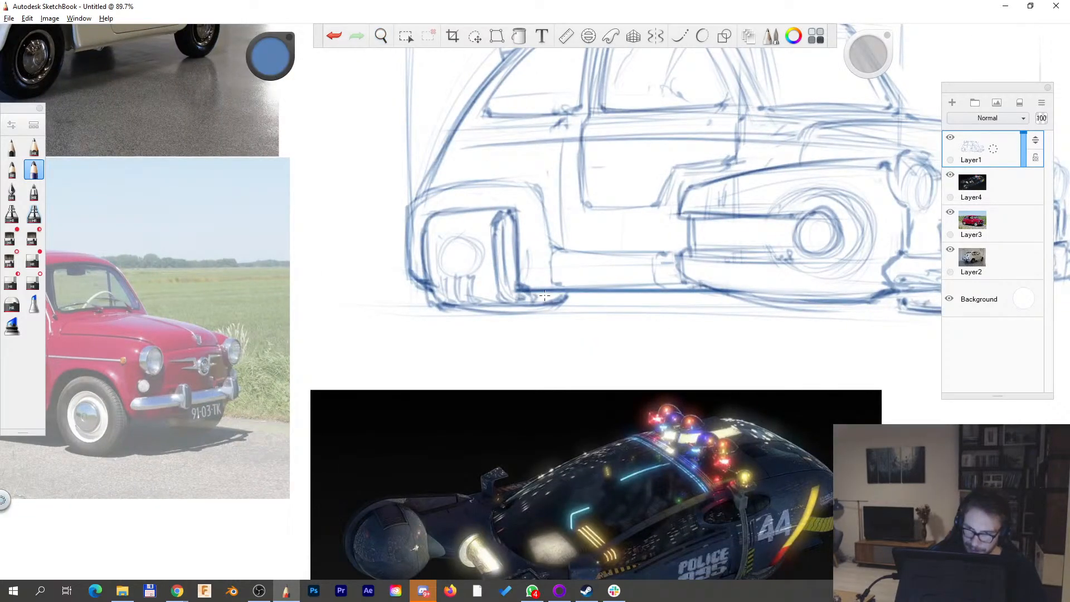
drag(438, 305, 662, 299)
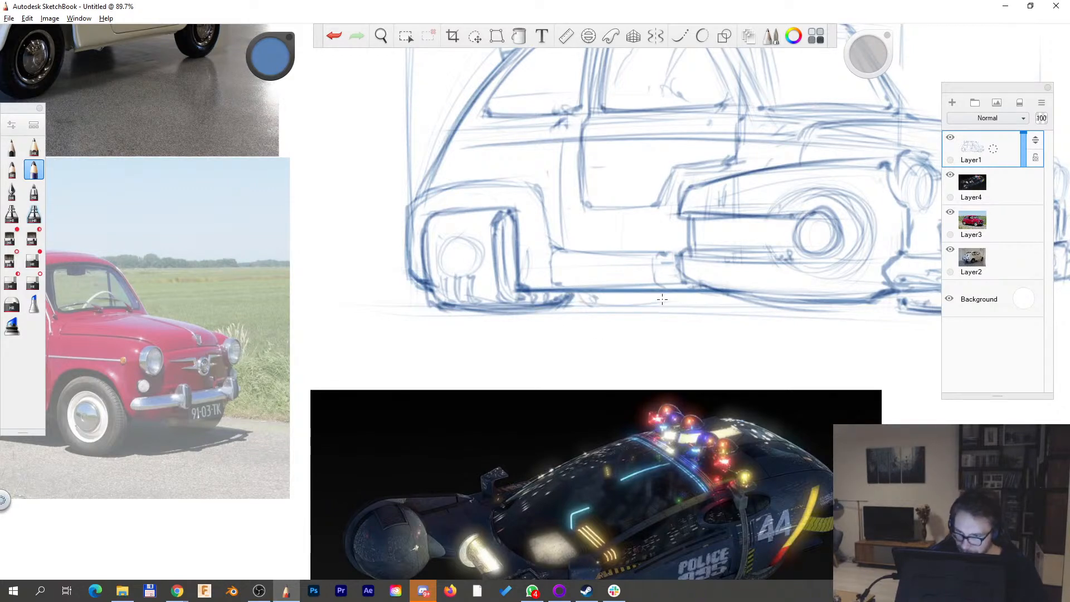
drag(579, 304, 698, 295)
drag(580, 295, 696, 296)
key(space)
drag(741, 262, 683, 317)
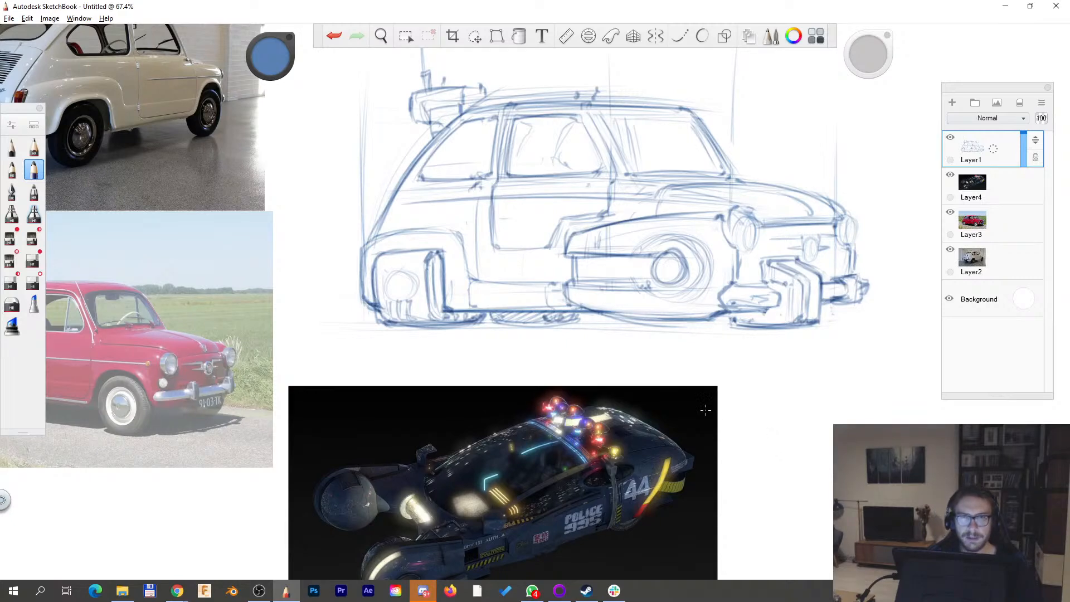
- Clean up stray lines on the car body and sketch a low rack base on the roof
key(space)
mouse_move(593, 321)
mouse_down()
mouse_move(639, 328)
mouse_move(546, 300)
mouse_up()
key(space)
drag(636, 350, 530, 385)
key(space)
drag(449, 414, 587, 379)
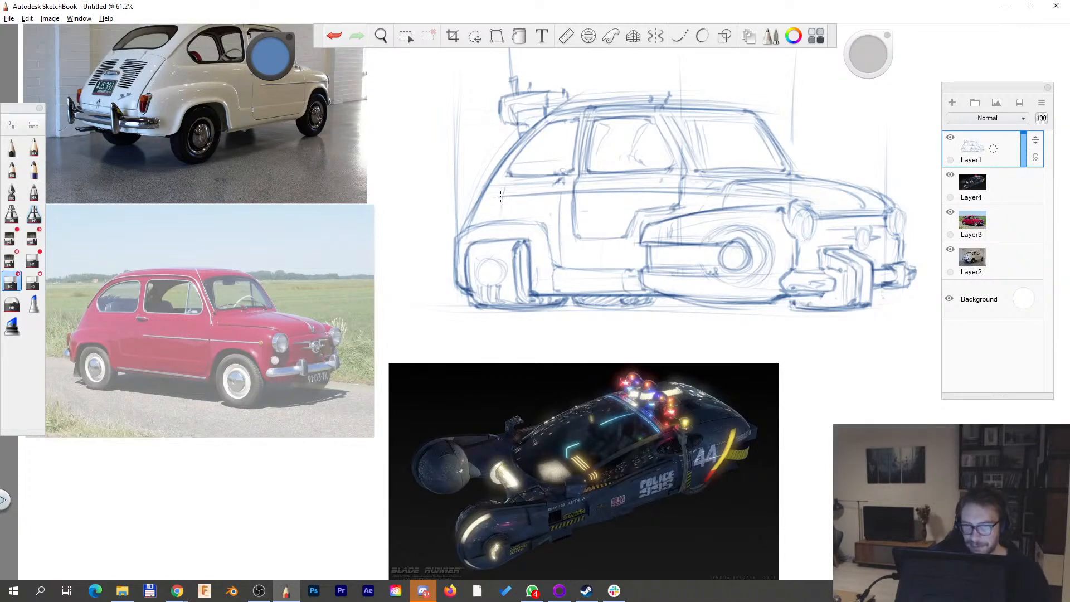
mouse_move(572, 187)
mouse_down()
mouse_move(574, 228)
mouse_move(572, 212)
mouse_up()
mouse_move(656, 209)
mouse_down()
mouse_move(630, 233)
mouse_move(687, 171)
mouse_move(661, 121)
mouse_up()
mouse_move(574, 168)
mouse_down()
mouse_move(586, 115)
mouse_move(669, 102)
mouse_move(539, 210)
mouse_move(605, 204)
mouse_up()
drag(533, 208, 628, 207)
key(space)
drag(798, 314, 728, 308)
drag(714, 353, 731, 333)
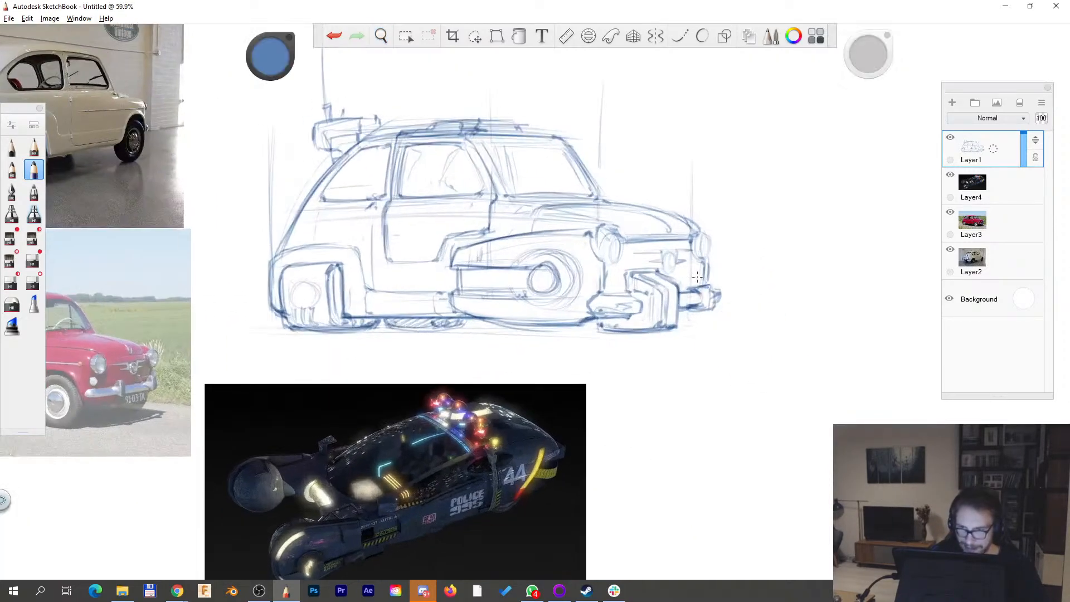
- Lighten the lines where the front fender meets the headlight and add a short stroke on the fender's upper surface
key(e)
drag(588, 232, 601, 287)
key(s)
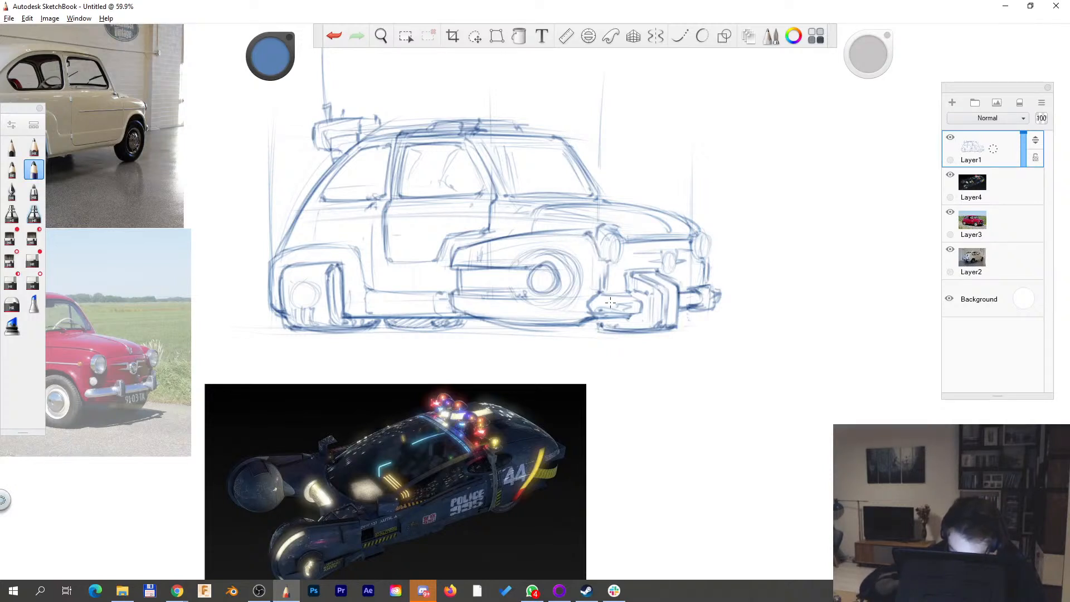
drag(571, 230, 569, 253)
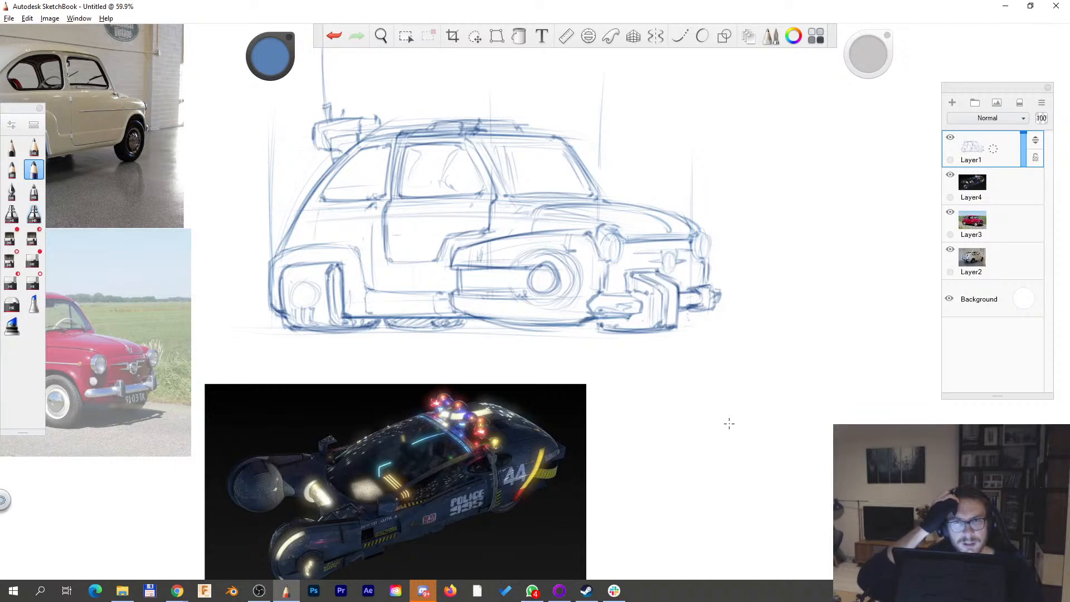
- Sketch a light rail line above the roof with short posts at the front, erasing the excess
drag(632, 217, 705, 320)
drag(471, 216, 524, 215)
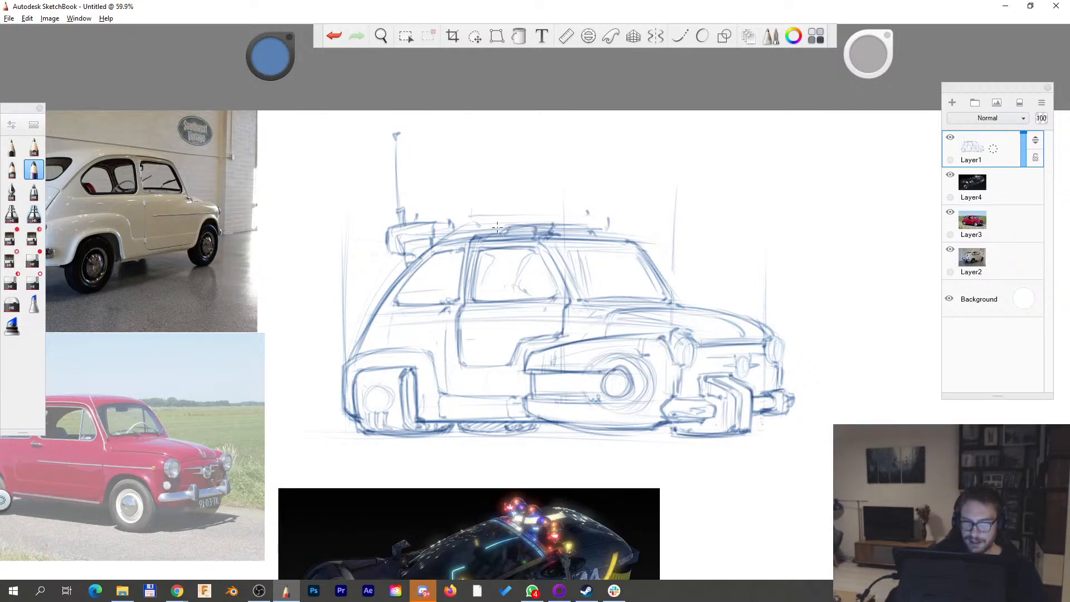
key(e)
mouse_move(478, 214)
mouse_down()
mouse_move(479, 224)
mouse_move(606, 224)
mouse_move(559, 221)
mouse_up()
key(b)
drag(574, 218, 623, 220)
key(e)
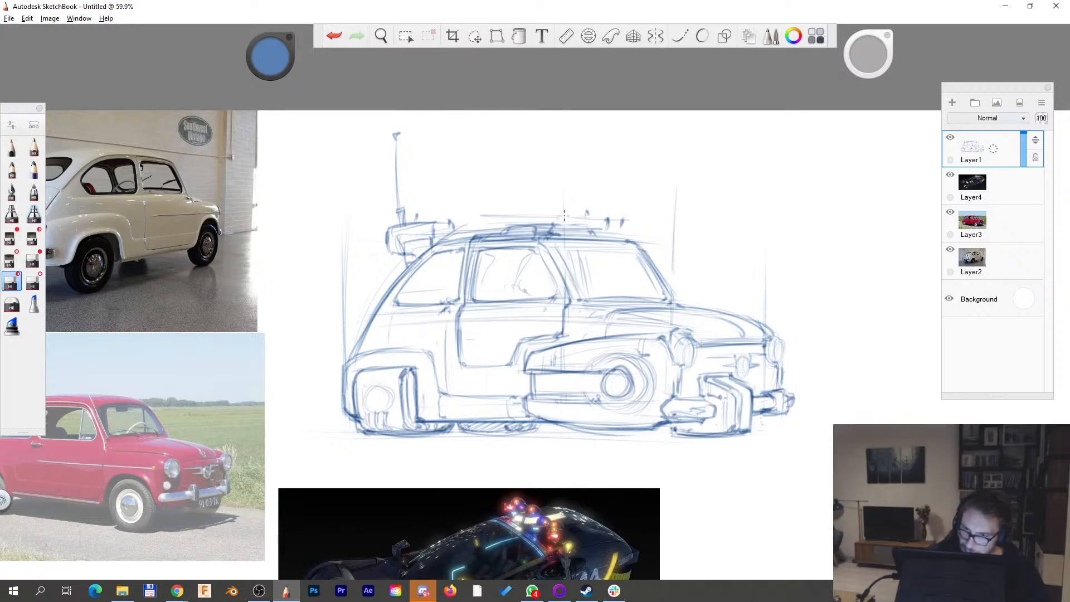
key(b)
- Draw the roof rack's long rail across the posts with the canvas rotated, and straighten the canvas again
key(space)
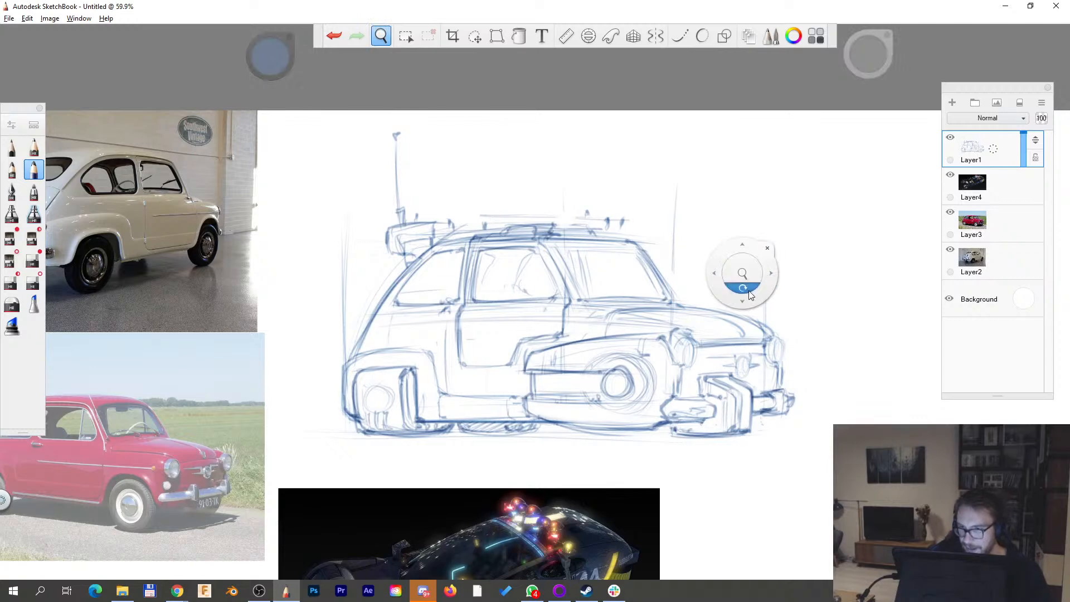
drag(772, 278, 759, 209)
drag(454, 245, 555, 207)
drag(449, 242, 592, 190)
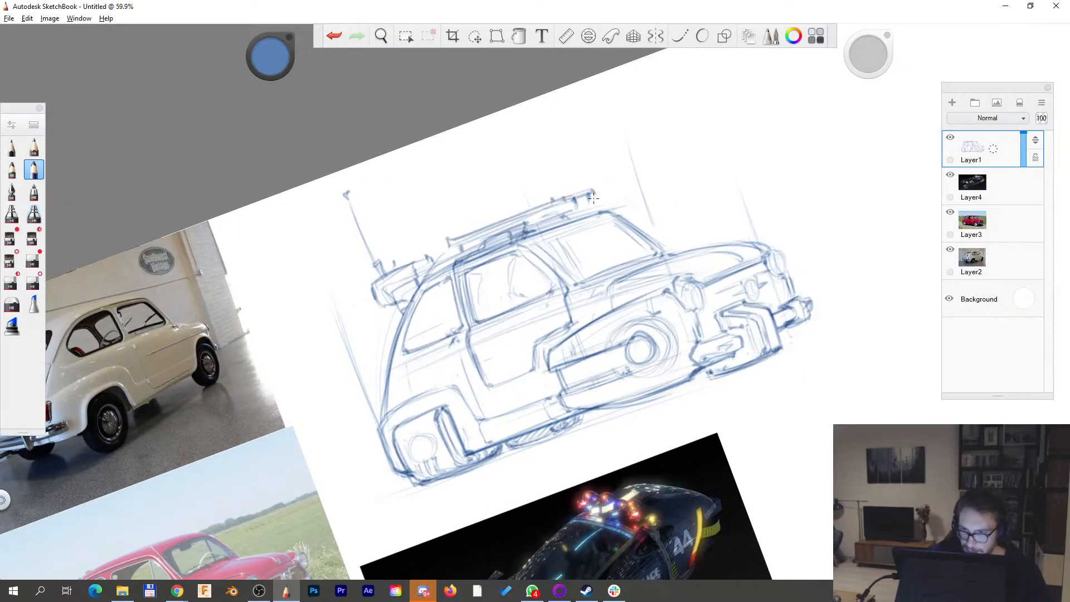
key(space)
drag(714, 185, 742, 254)
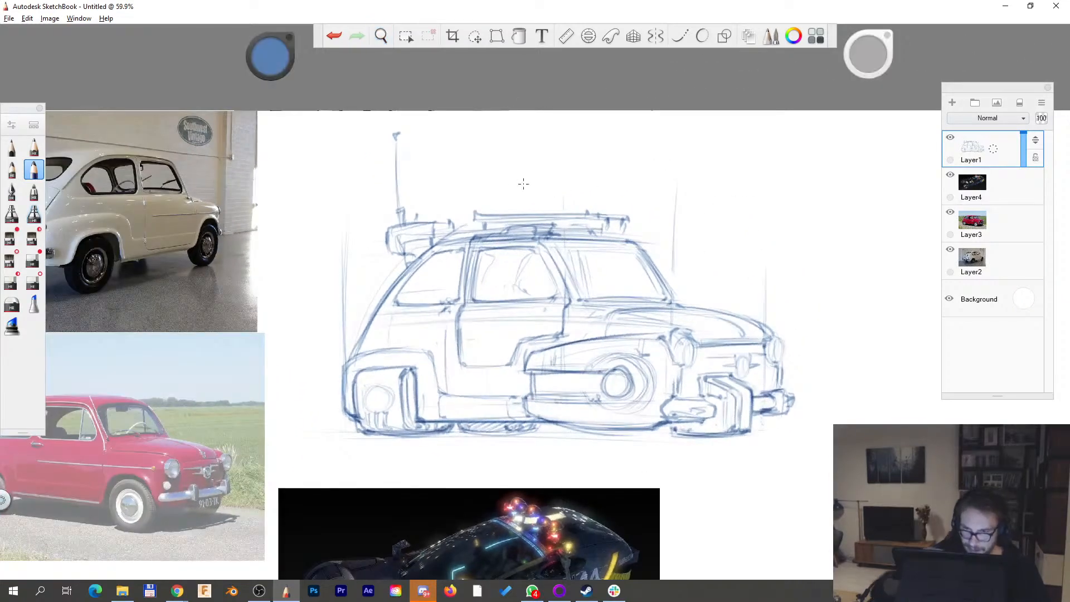
- Sketch luggage on the roof rack: a rounded bag, a middle box with crossed straps and a tall case
mouse_move(513, 198)
mouse_down()
mouse_move(513, 167)
mouse_move(595, 161)
mouse_move(579, 209)
mouse_move(620, 166)
mouse_move(624, 216)
mouse_move(590, 165)
mouse_up()
drag(515, 166, 609, 157)
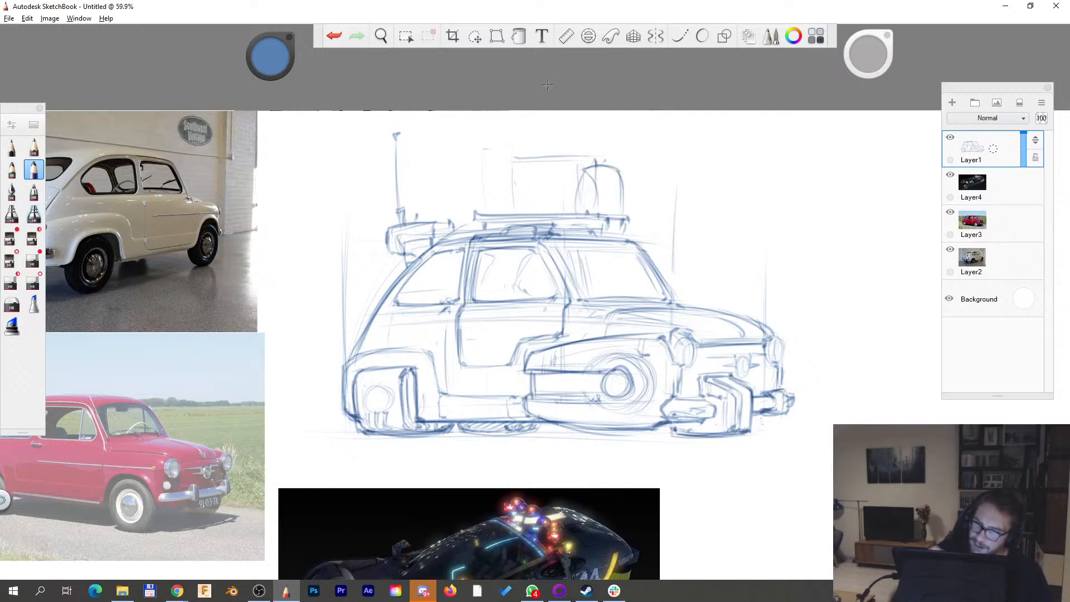
mouse_move(484, 209)
mouse_down()
mouse_move(482, 139)
mouse_move(533, 136)
mouse_up()
mouse_move(537, 150)
mouse_down()
mouse_move(533, 138)
mouse_move(499, 208)
mouse_move(568, 149)
mouse_move(557, 214)
mouse_move(550, 163)
mouse_up()
drag(499, 134, 491, 198)
drag(498, 161, 489, 211)
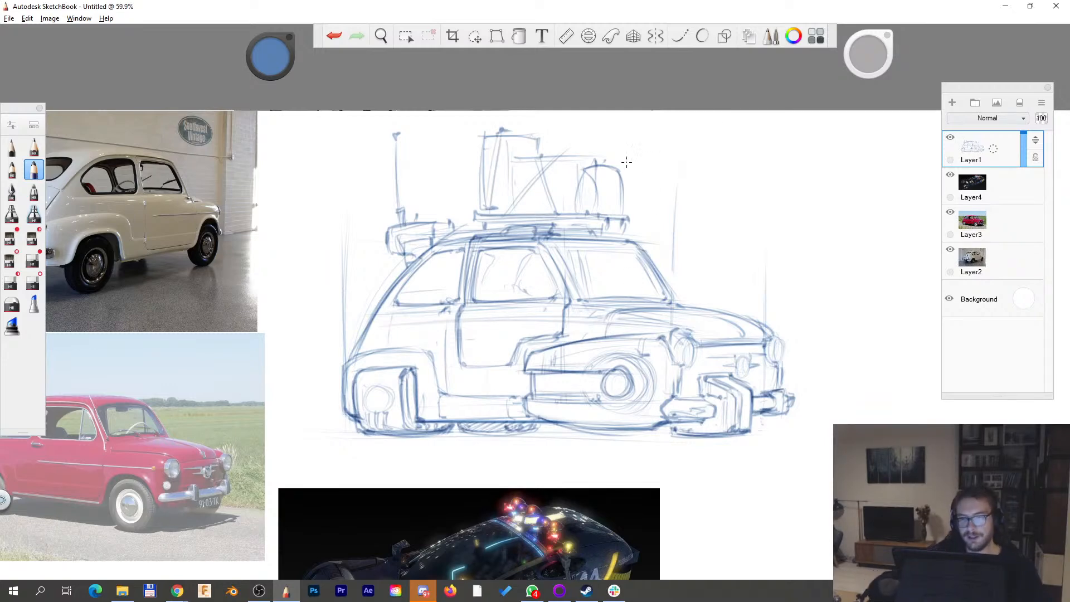
drag(561, 155, 554, 161)
- Move the Blade Runner car reference on Layer4 beneath the red car photo
key(space)
mouse_move(676, 290)
mouse_down()
mouse_move(594, 315)
mouse_move(525, 234)
mouse_up()
drag(641, 277, 645, 314)
key(space)
click(973, 184)
mouse_move(898, 183)
mouse_down()
mouse_move(814, 277)
mouse_move(771, 289)
mouse_move(744, 221)
mouse_move(723, 221)
mouse_up()
key(space)
key(space)
drag(602, 251, 628, 310)
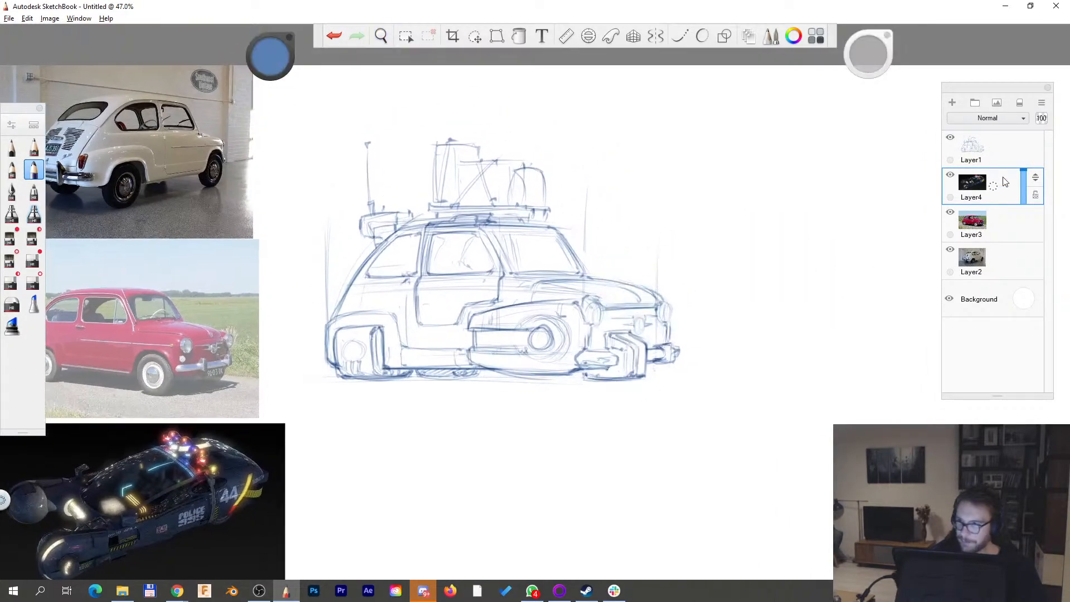
- Enlarge the car sketch on Layer1 and position it beside the reference photos
click(973, 147)
key(v)
mouse_move(571, 380)
mouse_down()
mouse_move(659, 408)
mouse_move(707, 372)
mouse_up()
drag(613, 469, 687, 505)
drag(731, 413, 748, 411)
mouse_move(709, 490)
mouse_down()
mouse_move(696, 482)
mouse_move(700, 512)
mouse_up()
- Add a vertical stroke to the side of the tall case on the roof rack
key(space)
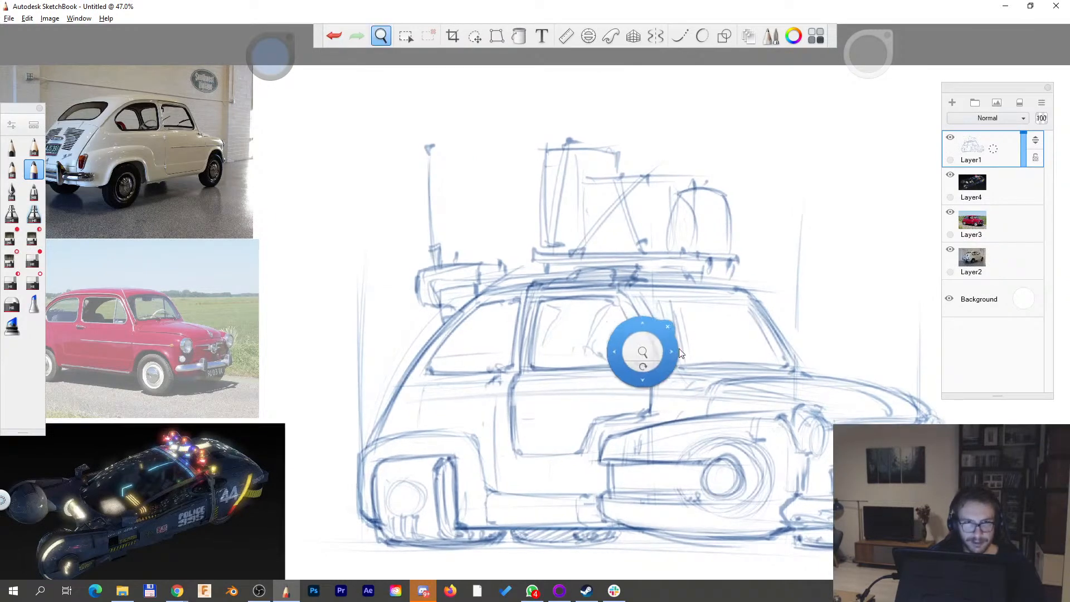
drag(640, 349, 622, 351)
mouse_move(696, 374)
mouse_down()
mouse_move(541, 296)
mouse_move(629, 315)
mouse_move(562, 327)
mouse_up()
drag(586, 361, 641, 382)
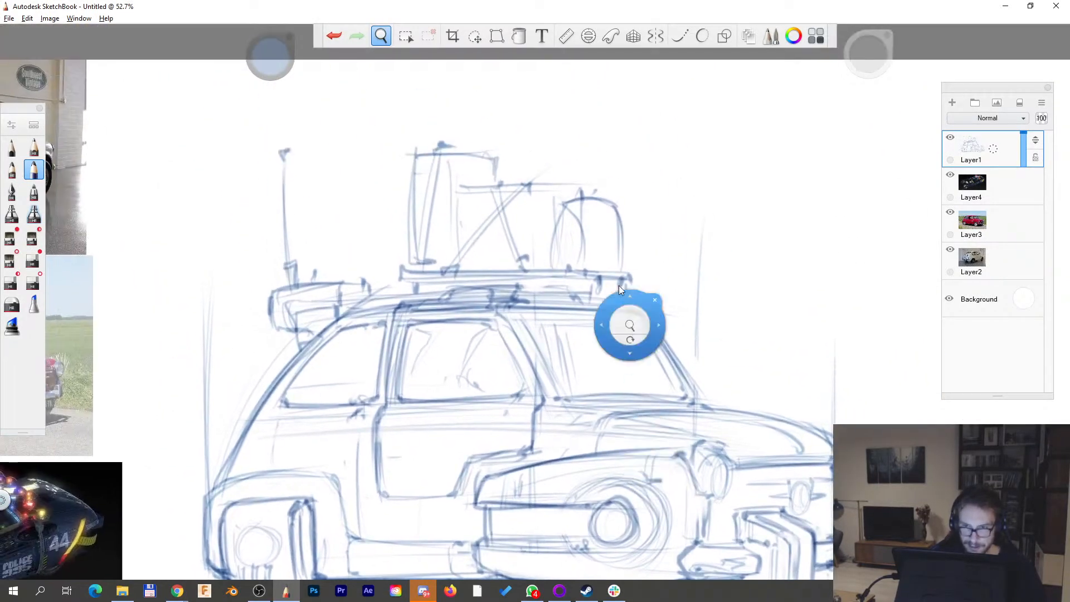
drag(450, 155, 457, 239)
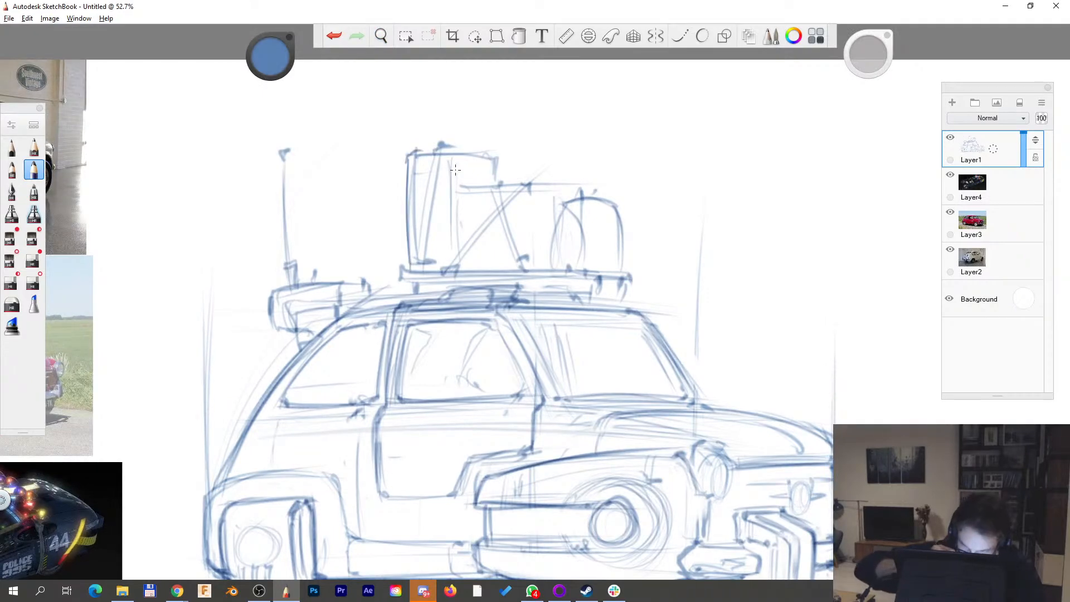
key(space)
mouse_move(630, 309)
mouse_down()
mouse_move(644, 299)
mouse_move(684, 391)
mouse_move(695, 382)
mouse_up()
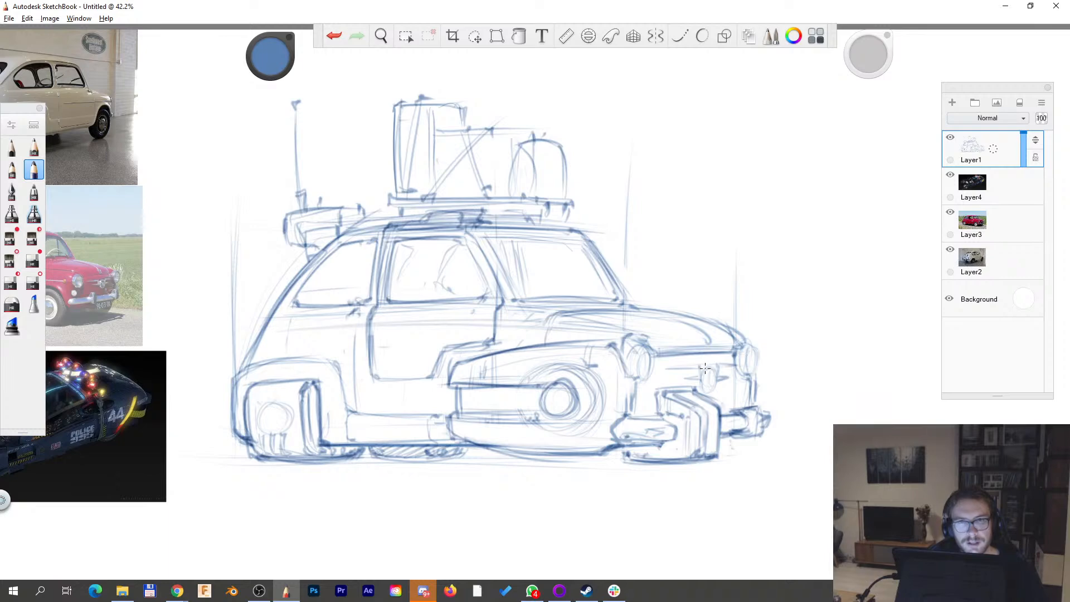
- Check the image's pixel dimensions, document size and resolution without changing them
key(space)
drag(671, 283, 611, 300)
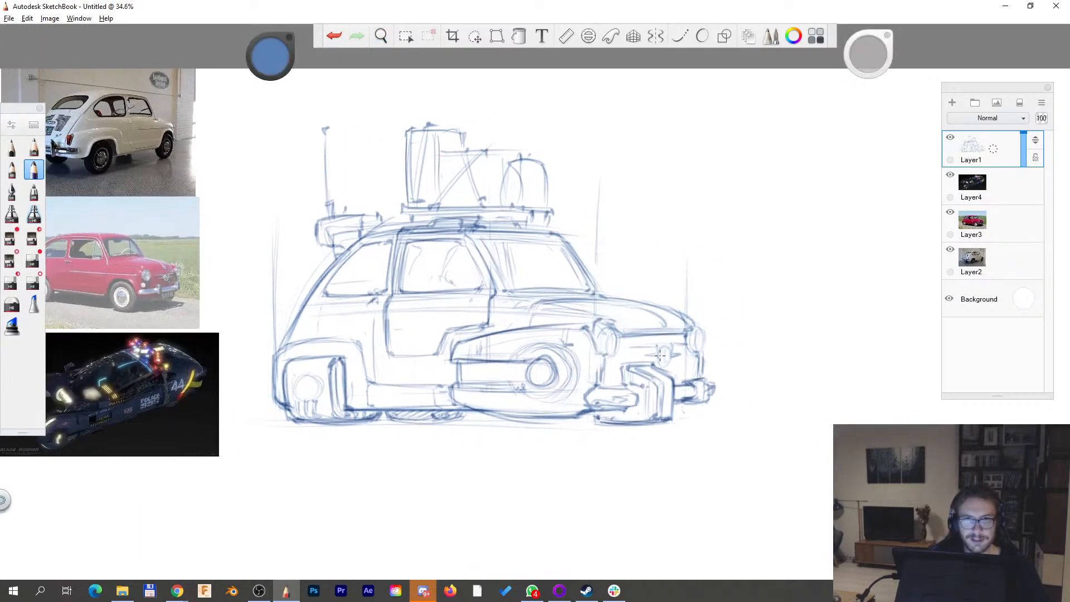
key(space)
drag(705, 245, 715, 242)
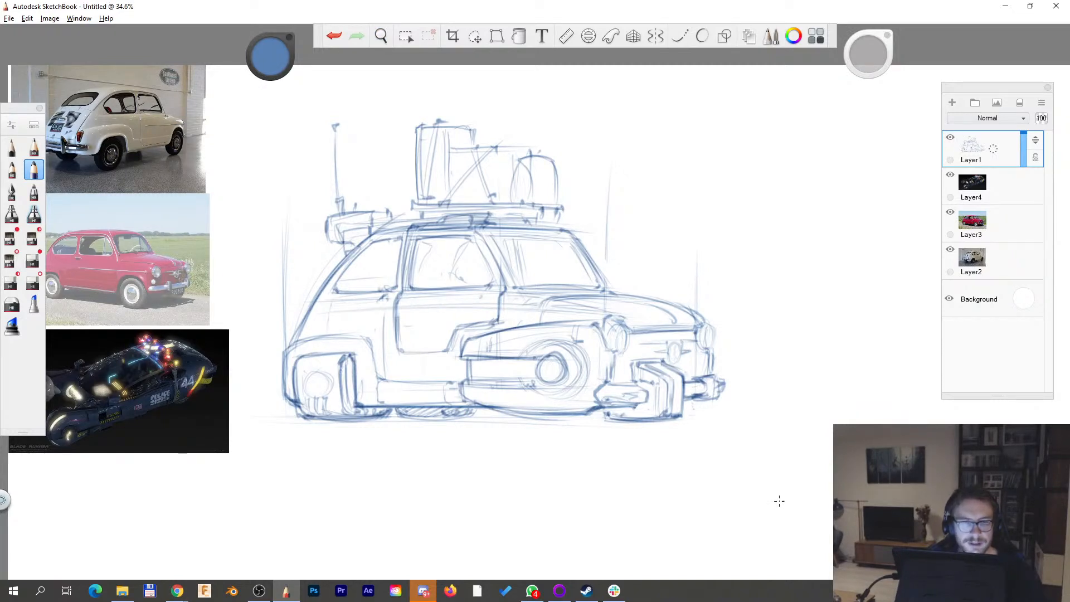
click(68, 18)
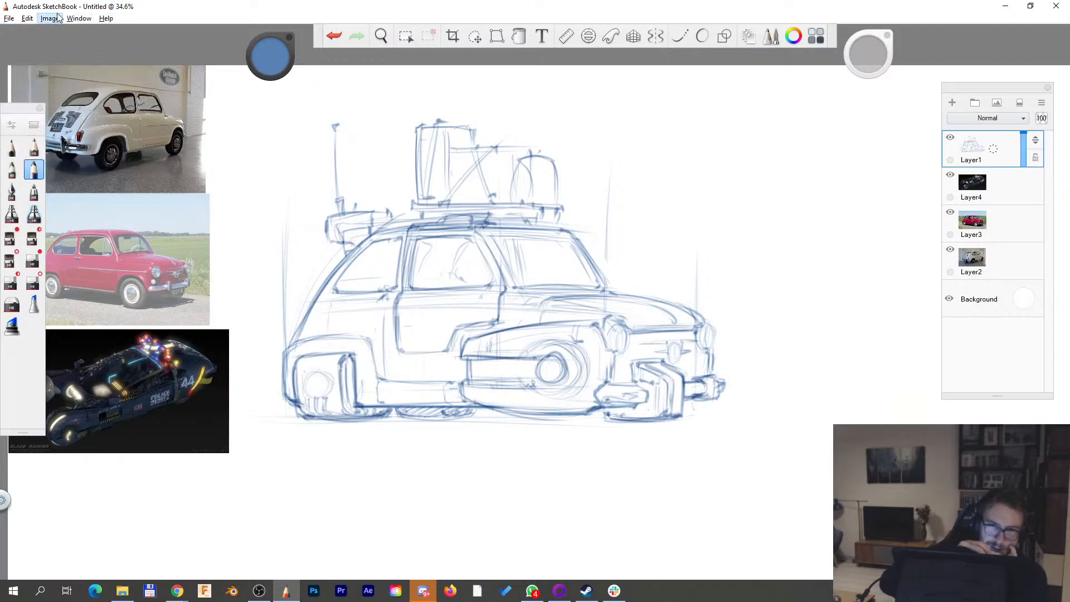
click(60, 32)
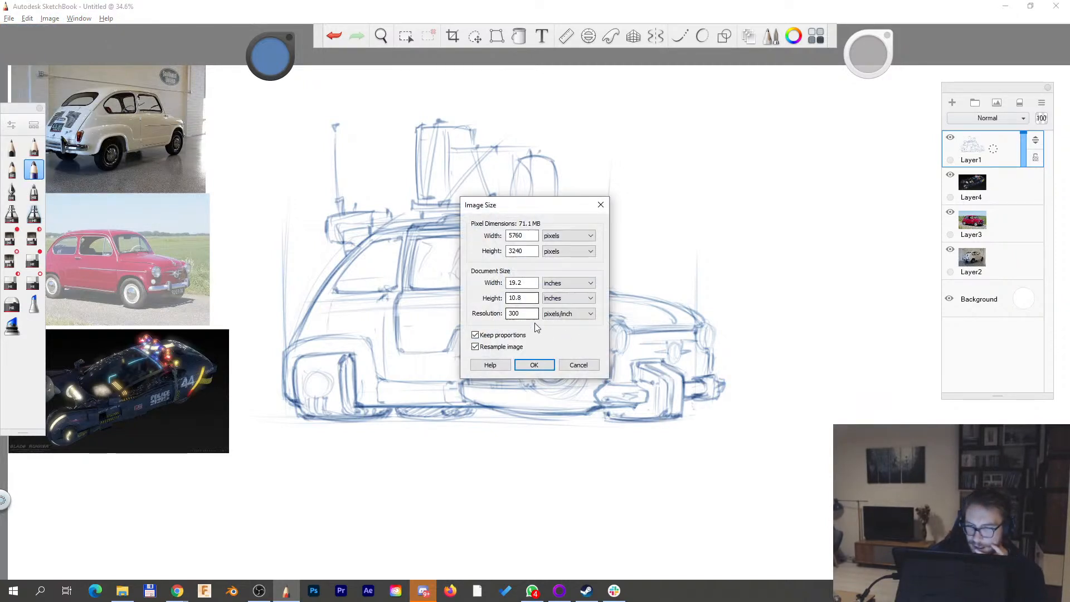
click(575, 366)
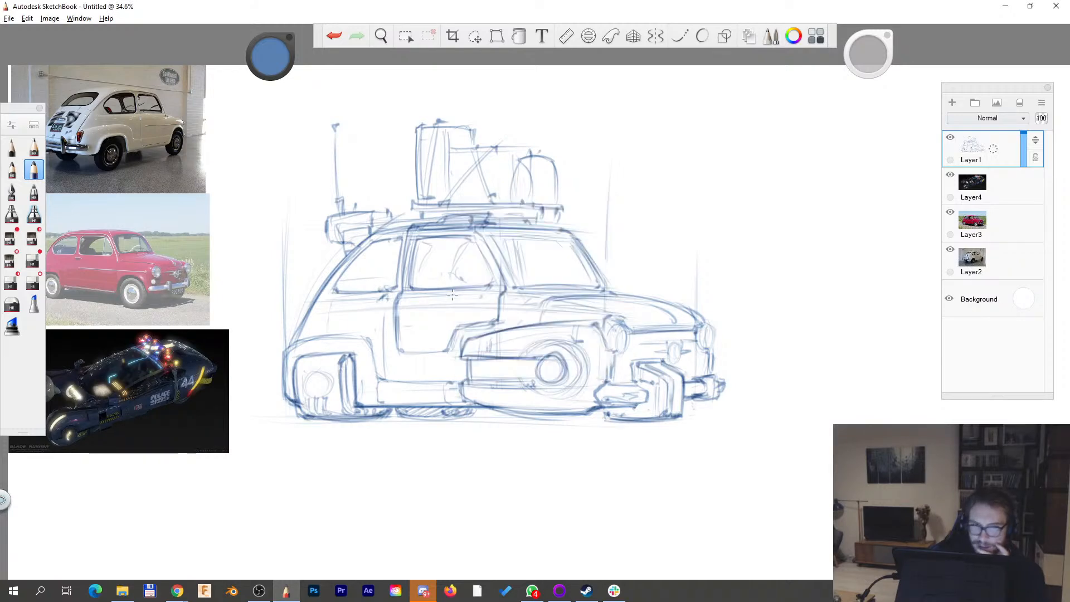
- Check the canvas size settings and the image size settings, leaving both as they are
click(54, 20)
mouse_move(74, 21)
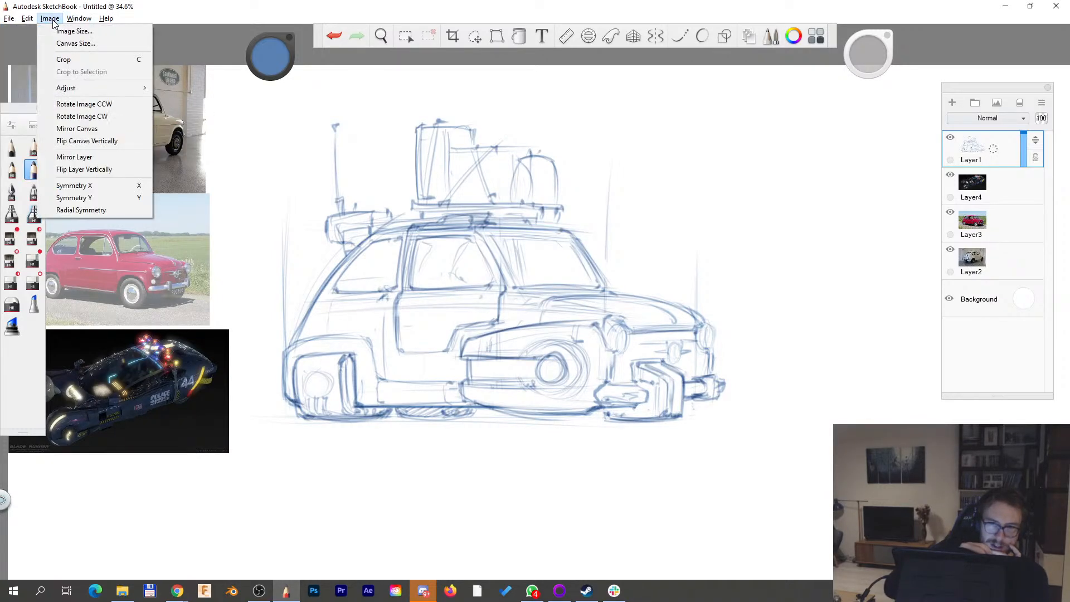
click(76, 43)
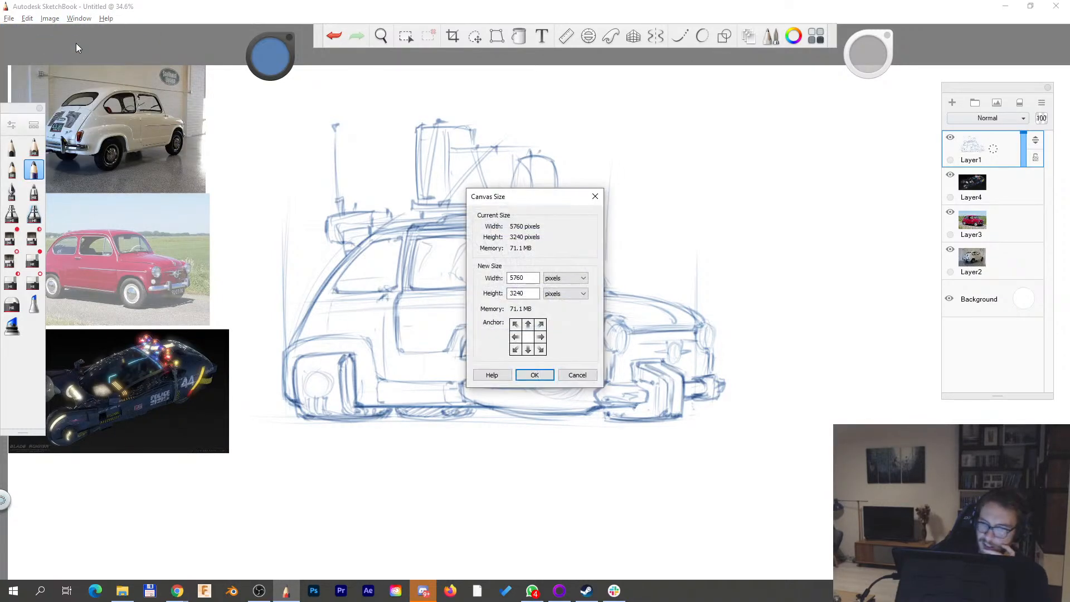
click(578, 375)
click(50, 19)
mouse_move(106, 18)
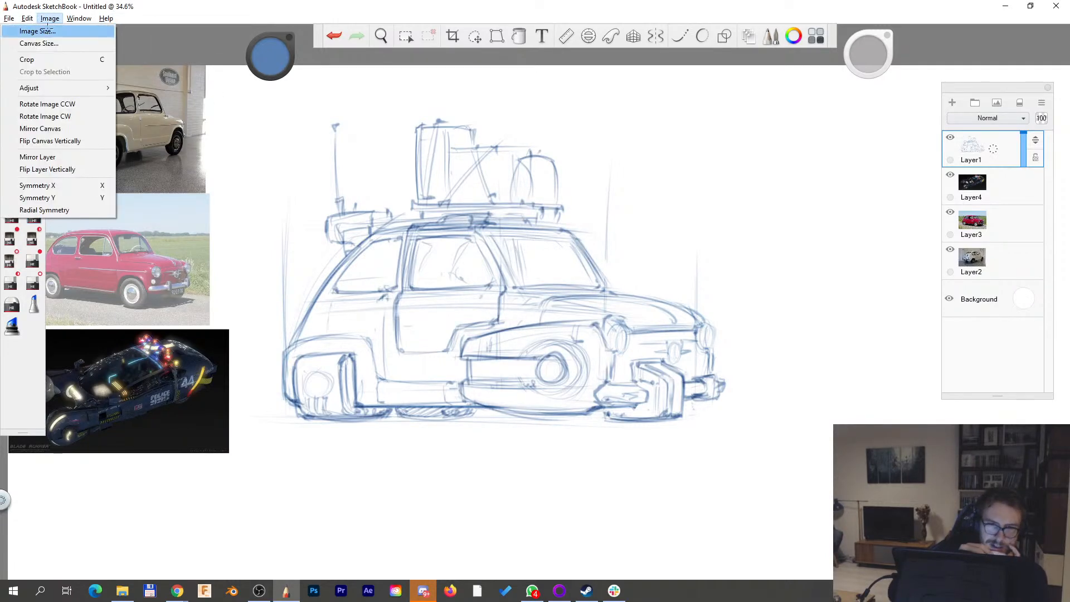
click(34, 31)
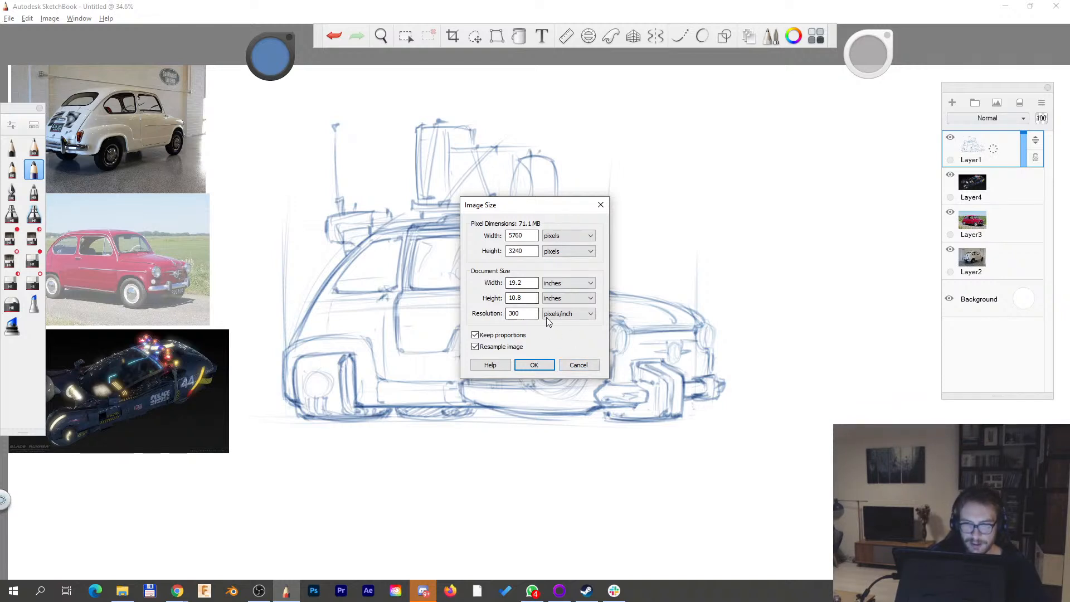
click(600, 206)
- Add small detail strokes to the front bumper block and a vertical panel line across the front fender
key(space)
drag(693, 229, 642, 245)
drag(603, 337, 464, 354)
drag(565, 272, 644, 253)
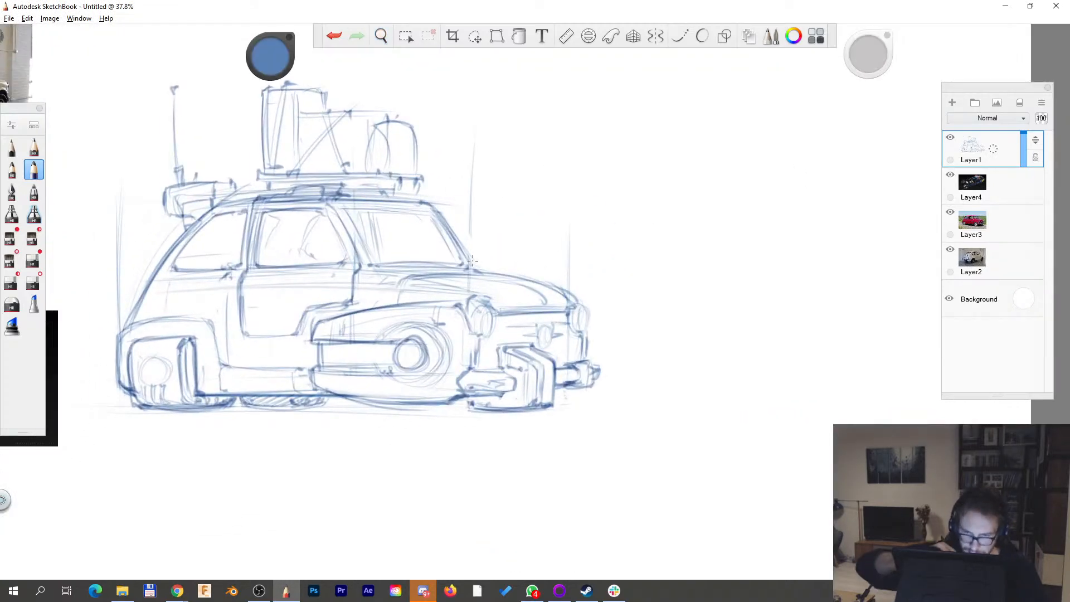
key(space)
drag(511, 151, 579, 123)
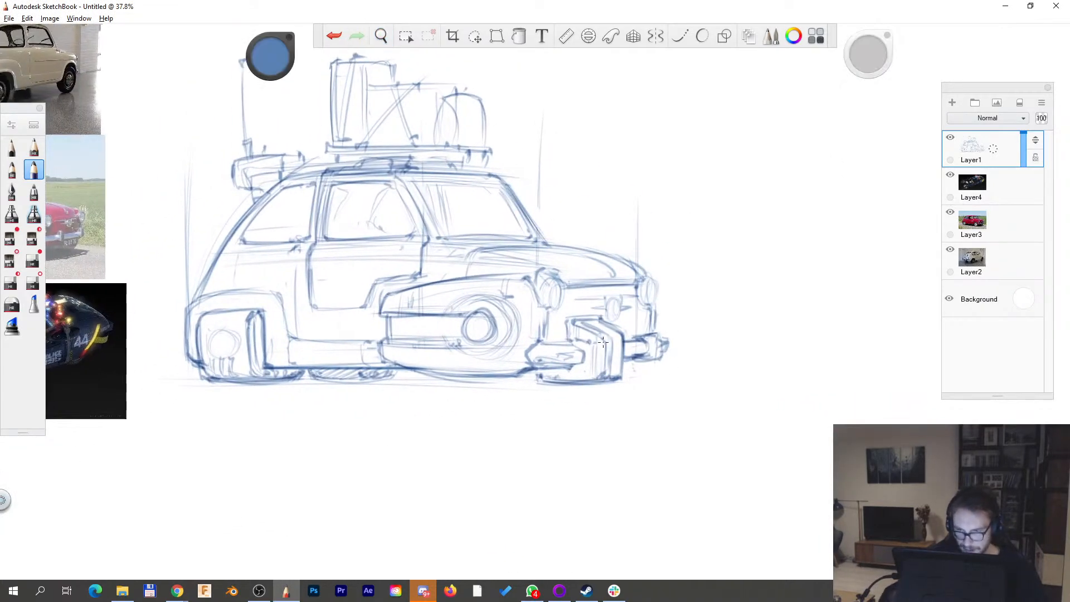
key(space)
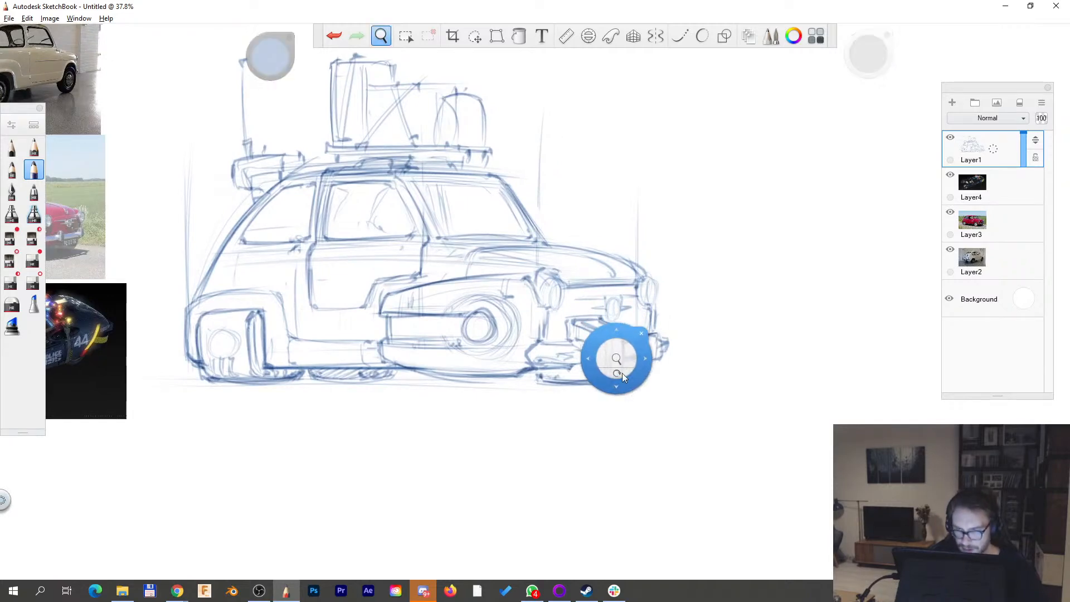
drag(617, 385, 623, 365)
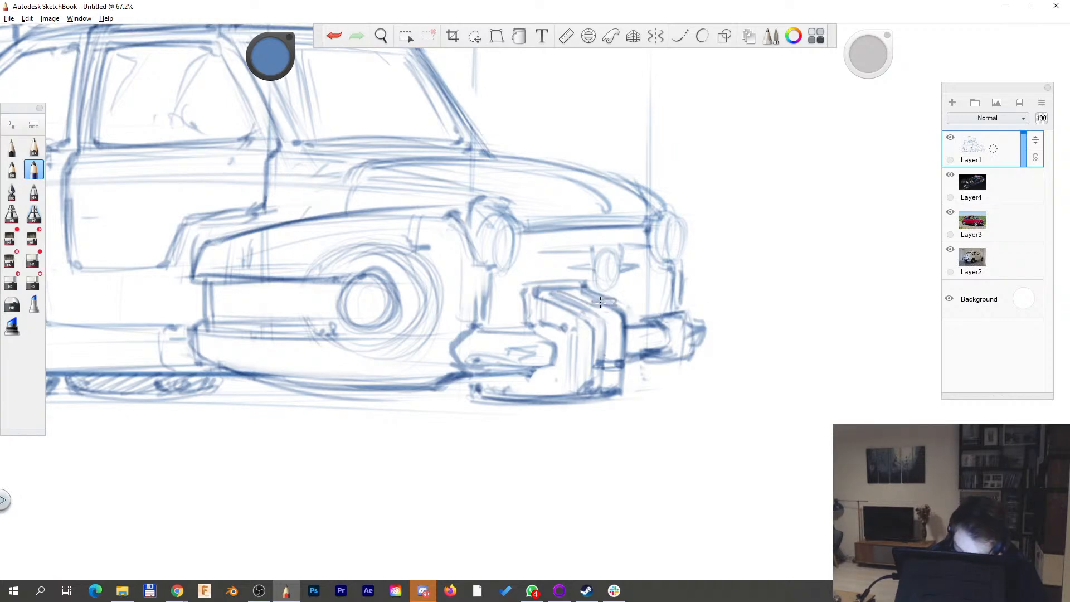
key(space)
drag(618, 357, 692, 408)
mouse_move(679, 351)
mouse_down()
mouse_move(658, 398)
mouse_move(702, 386)
mouse_move(707, 423)
mouse_up()
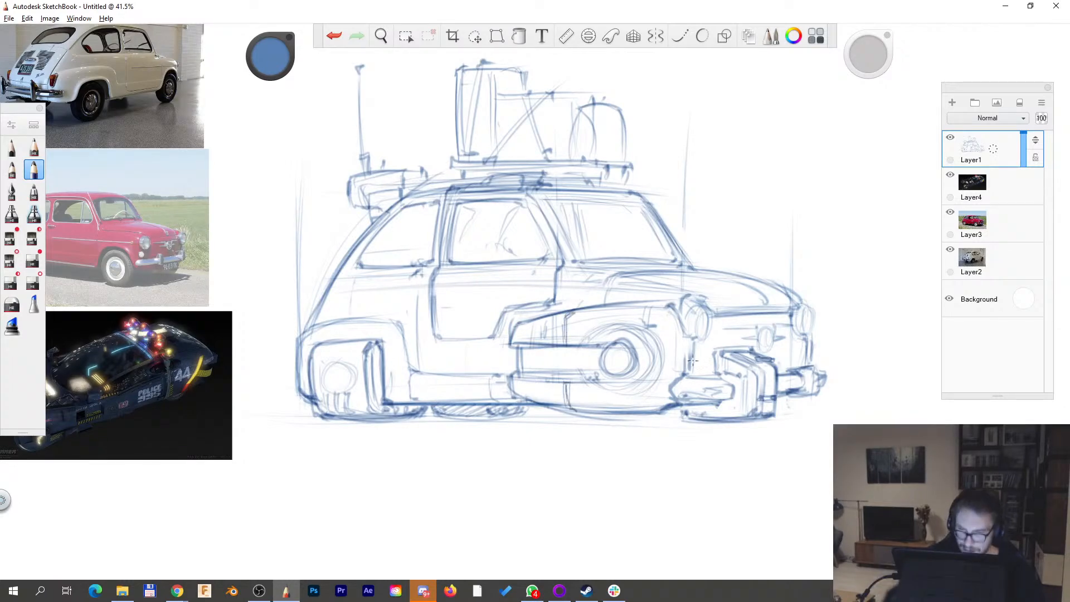
- Rework the round hub on the front fender with tighter concentric rings and clean up the bar leading into it
key(space)
mouse_move(628, 387)
mouse_down()
mouse_move(689, 345)
mouse_move(743, 438)
mouse_up()
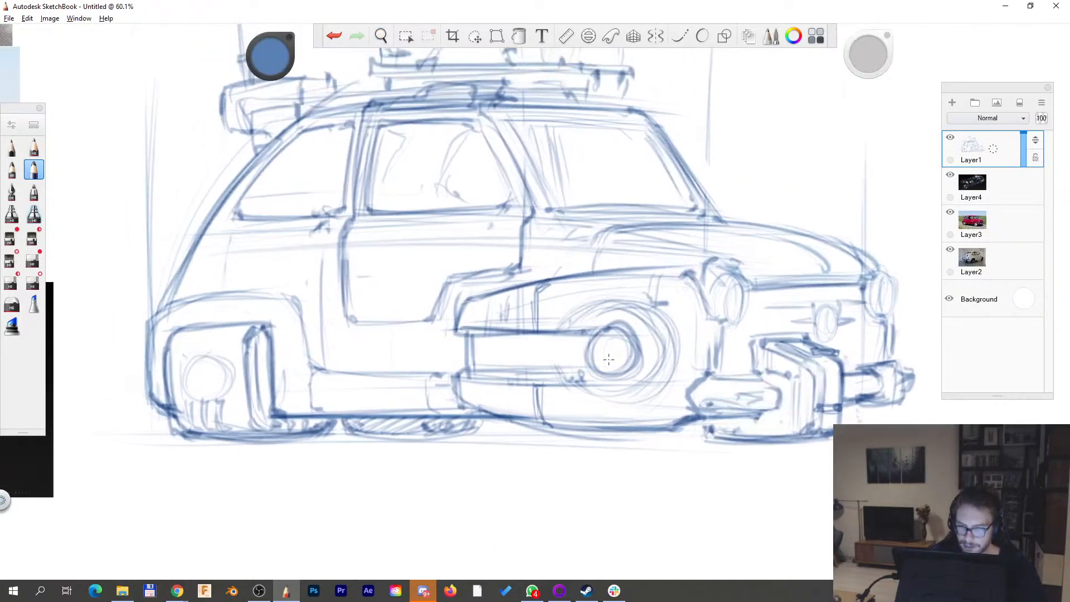
mouse_move(601, 326)
mouse_down()
mouse_move(630, 386)
mouse_move(596, 383)
mouse_move(616, 321)
mouse_move(593, 324)
mouse_move(634, 312)
mouse_move(580, 307)
mouse_move(608, 392)
mouse_move(593, 389)
mouse_move(616, 389)
mouse_move(590, 331)
mouse_move(626, 345)
mouse_move(584, 361)
mouse_up()
key(e)
key(e)
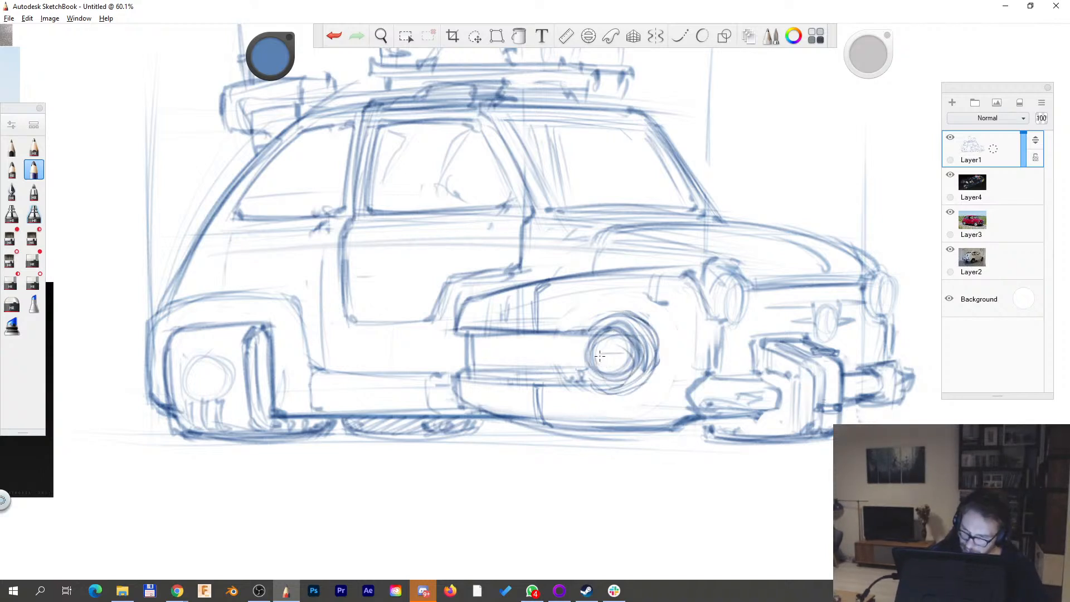
drag(606, 353, 620, 353)
mouse_move(474, 367)
mouse_down()
mouse_move(473, 334)
mouse_move(575, 335)
mouse_up()
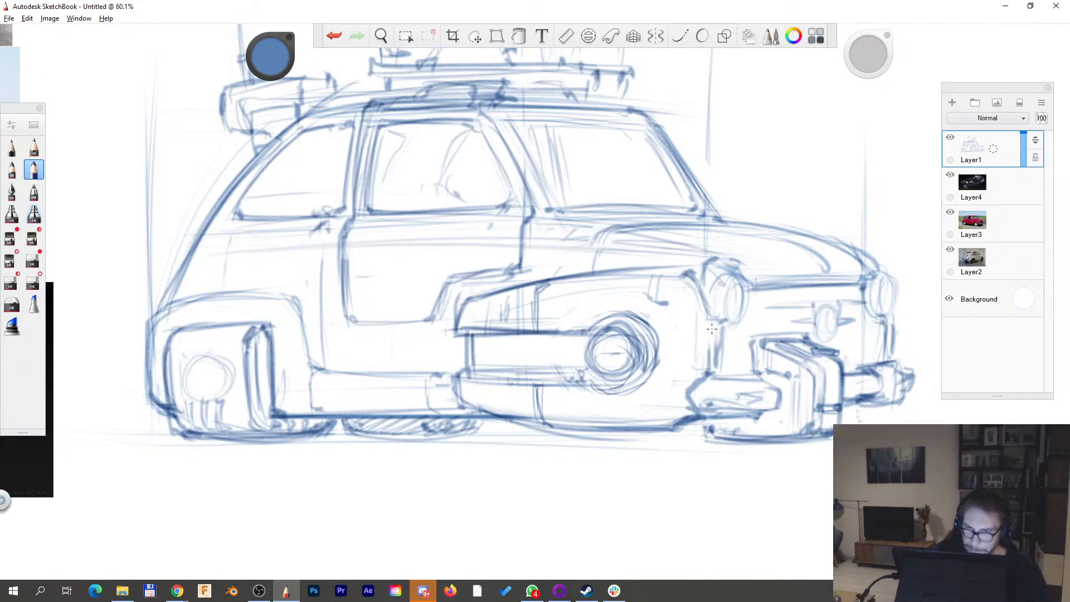
- Draw narrow slots on the sill and lower door, and add a small handle on top of the roof luggage
drag(467, 365, 437, 412)
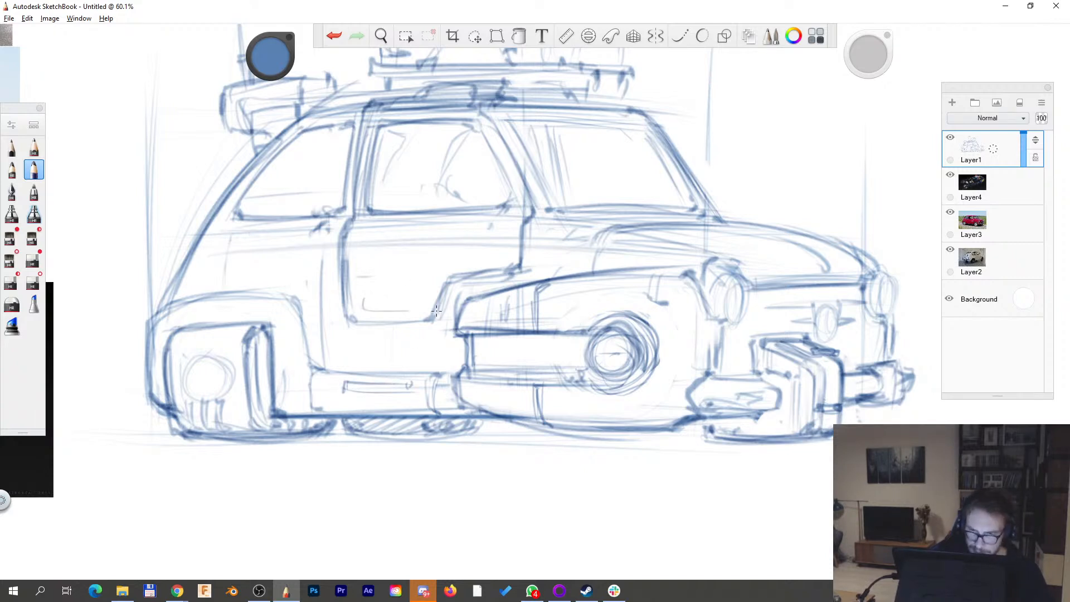
key(space)
mouse_move(568, 240)
mouse_down()
mouse_move(526, 308)
mouse_move(559, 303)
mouse_up()
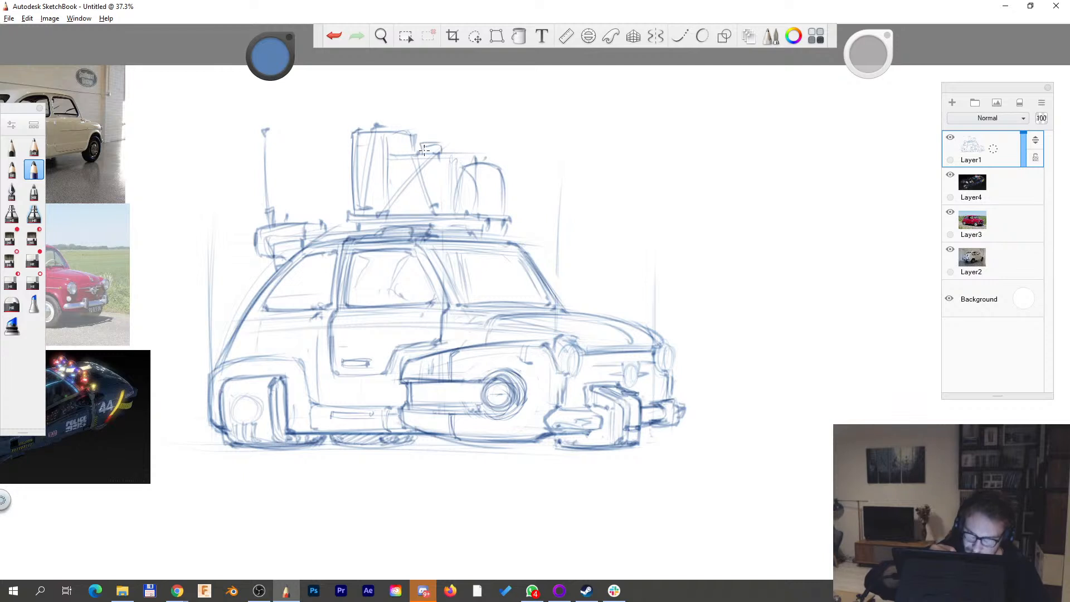
drag(423, 149, 445, 147)
drag(869, 54, 870, 52)
key(ctrl+z)
drag(670, 357, 668, 364)
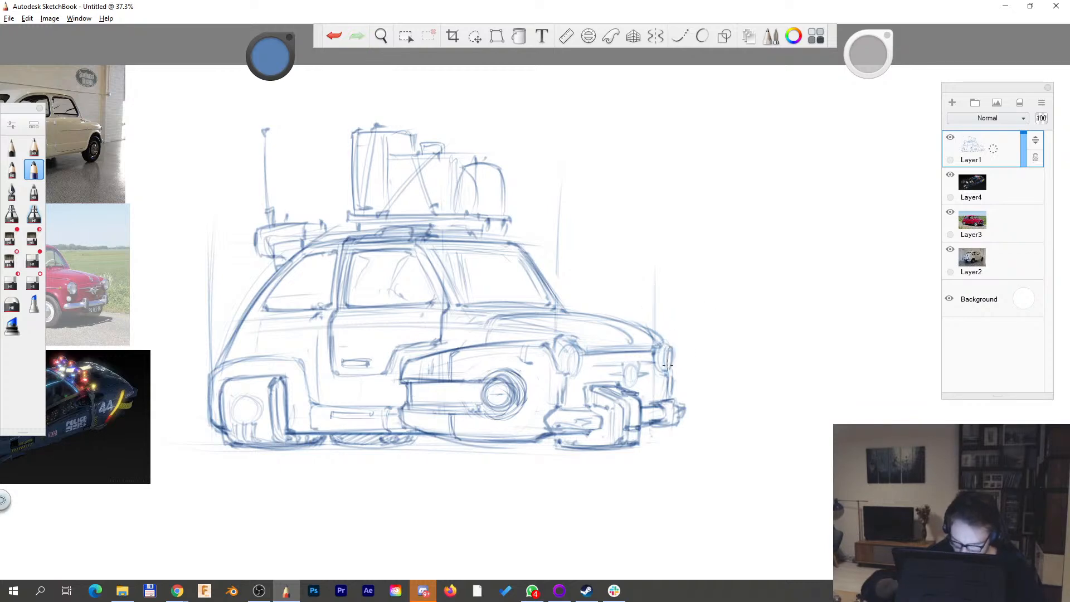
- Sketch a narrow upright bumper piece along the rear edge of the back fender
key(space)
drag(613, 399, 657, 468)
key(space)
drag(699, 330, 642, 389)
drag(634, 426, 621, 433)
key(space)
drag(506, 349, 561, 402)
drag(549, 441, 536, 436)
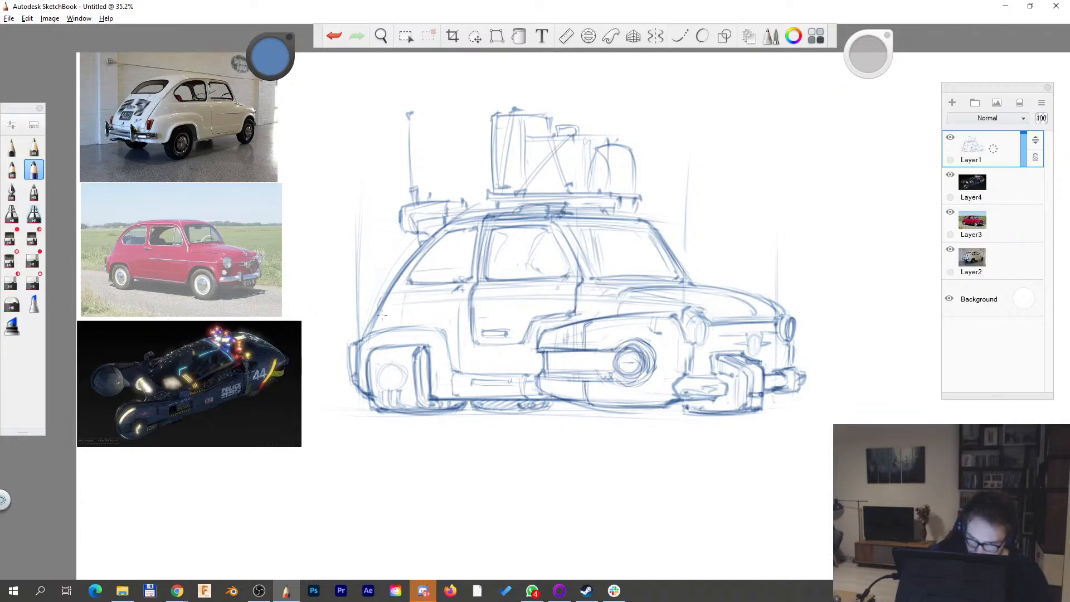
- Sketch panel lines and a small row of vent slats on the rear quarter panel below the side window
scroll(444, 308, up, 5)
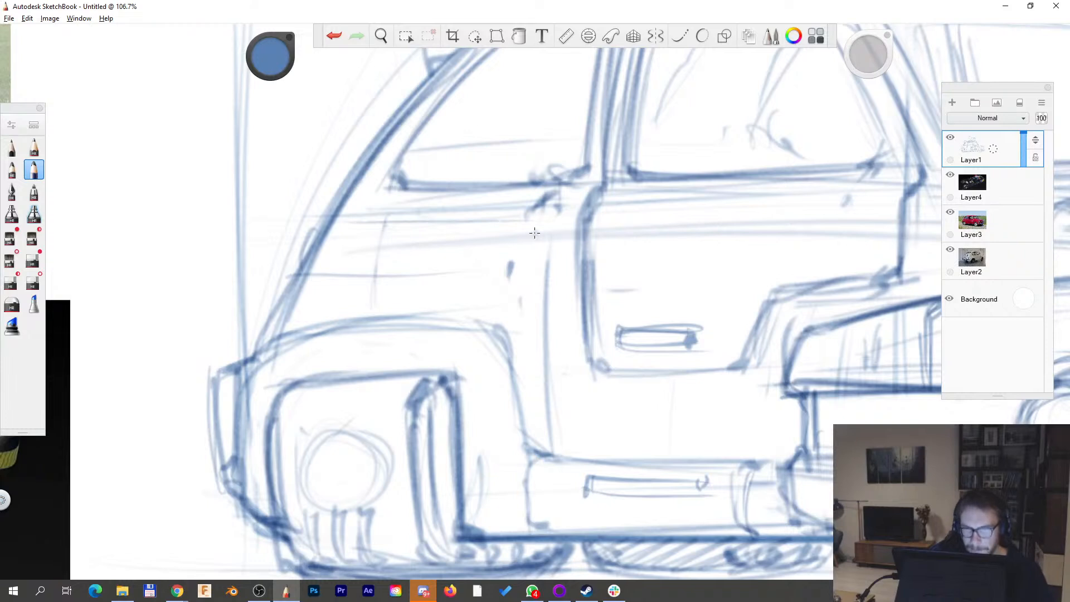
drag(302, 274, 531, 271)
drag(524, 271, 521, 279)
drag(313, 230, 504, 220)
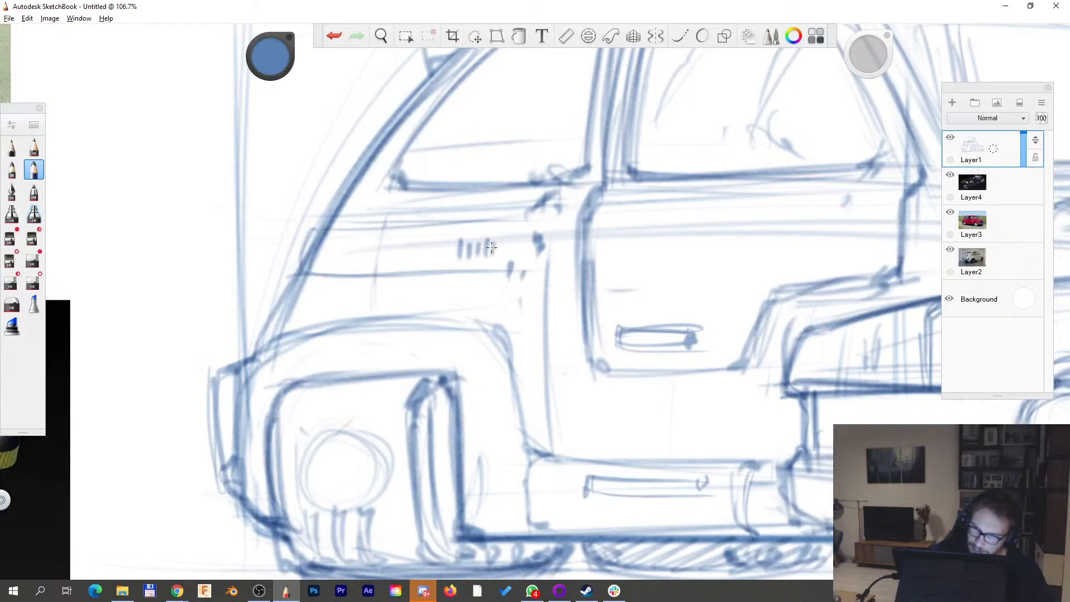
mouse_move(459, 260)
mouse_down()
mouse_move(514, 257)
mouse_move(517, 243)
mouse_up()
mouse_move(516, 240)
mouse_down()
mouse_move(512, 252)
mouse_move(538, 267)
mouse_up()
drag(301, 280, 518, 273)
drag(341, 225, 534, 229)
scroll(697, 245, down, 7)
scroll(719, 281, up, 2)
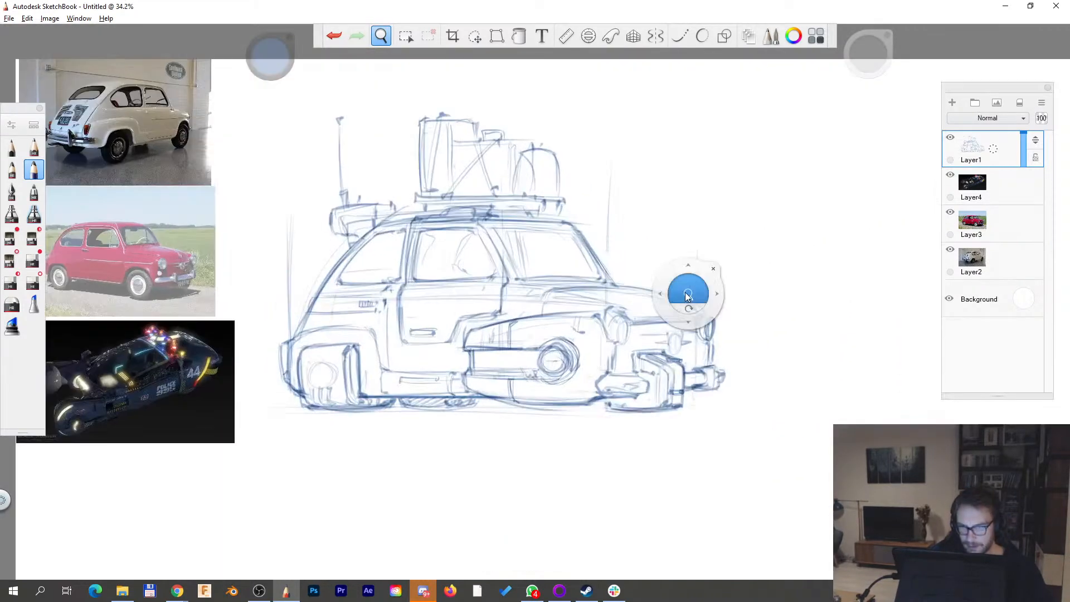
- Shrink the car sketch on Layer1 slightly and shift it up beside the reference photos
key(v)
mouse_move(626, 307)
mouse_down()
mouse_move(614, 312)
mouse_move(590, 408)
mouse_up()
drag(614, 461, 592, 422)
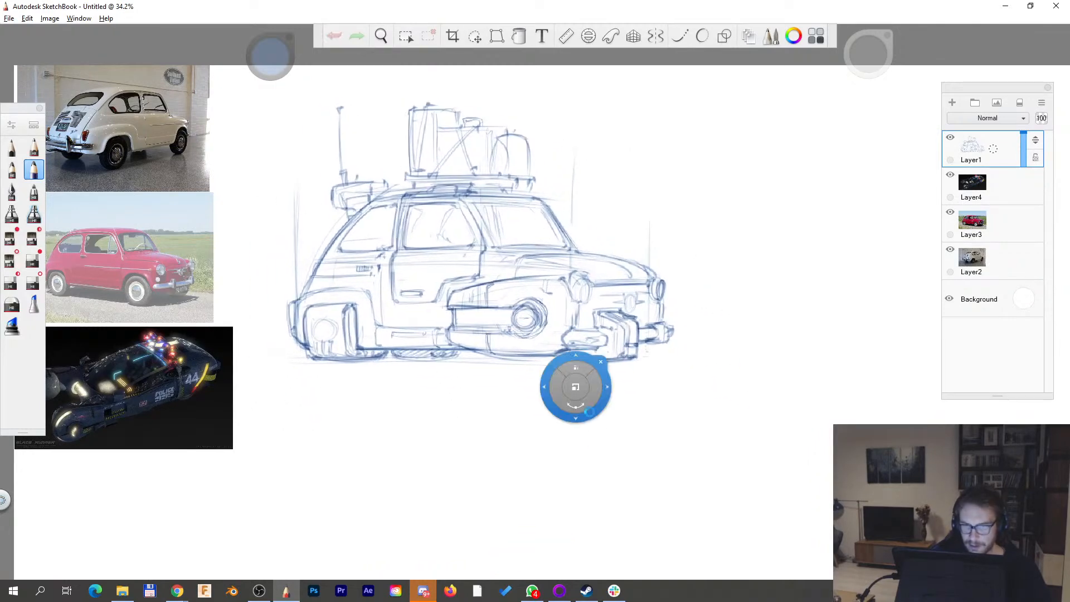
- Fade Layer1 to a faint guide and add a new layer above it, ready for line work with a black pencil
drag(1022, 143, 1024, 161)
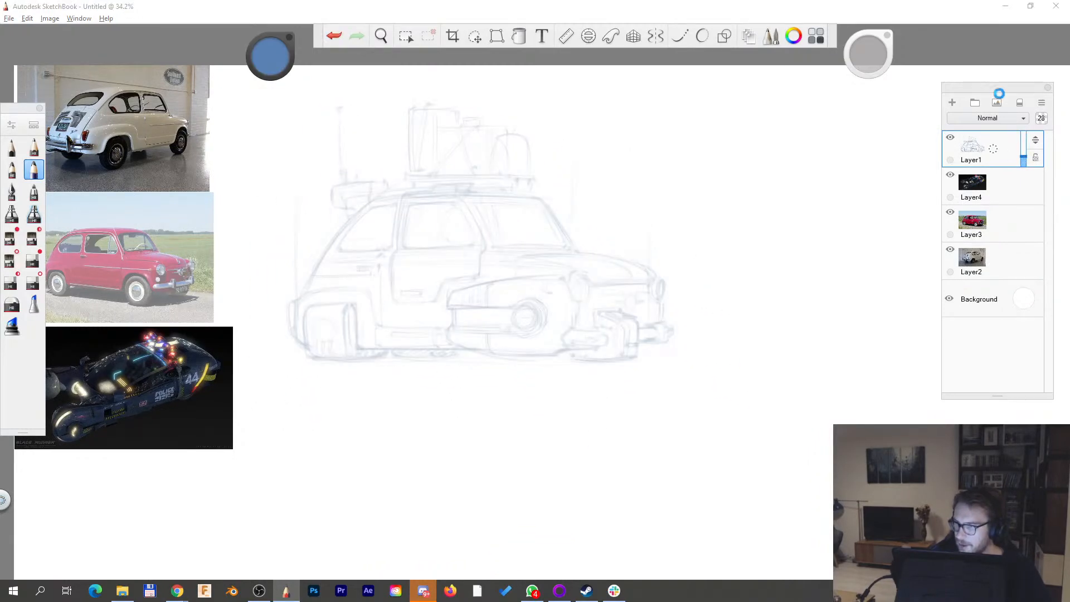
click(951, 102)
drag(271, 45, 270, 69)
click(34, 148)
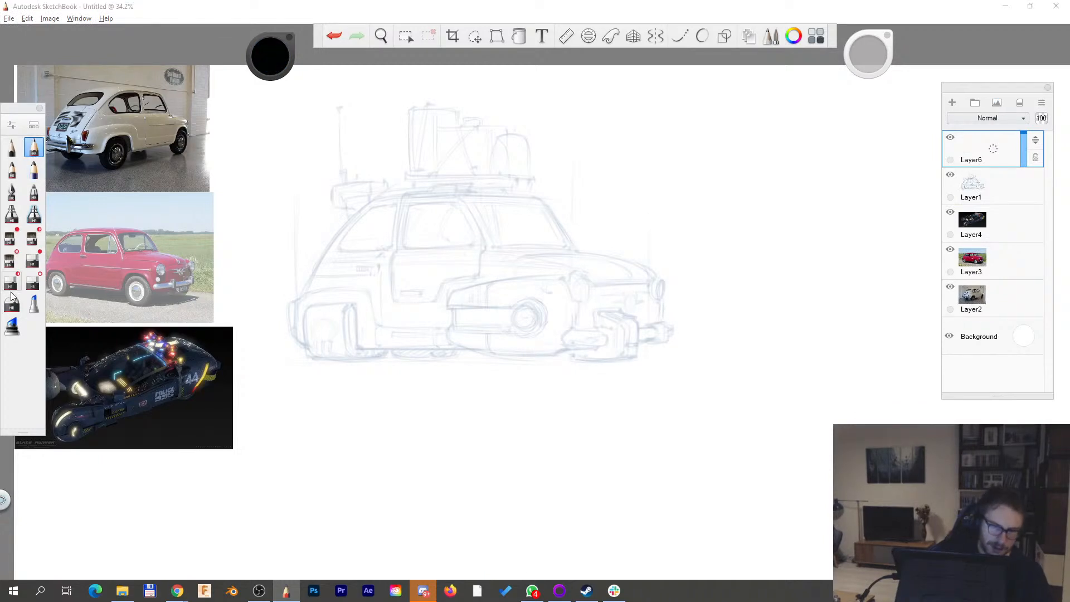
click(11, 283)
key(s)
- Ink the car's rear body curve from the back fender up to the roof on Layer6
key(space)
mouse_move(496, 278)
mouse_down()
mouse_move(517, 335)
mouse_move(570, 392)
mouse_up()
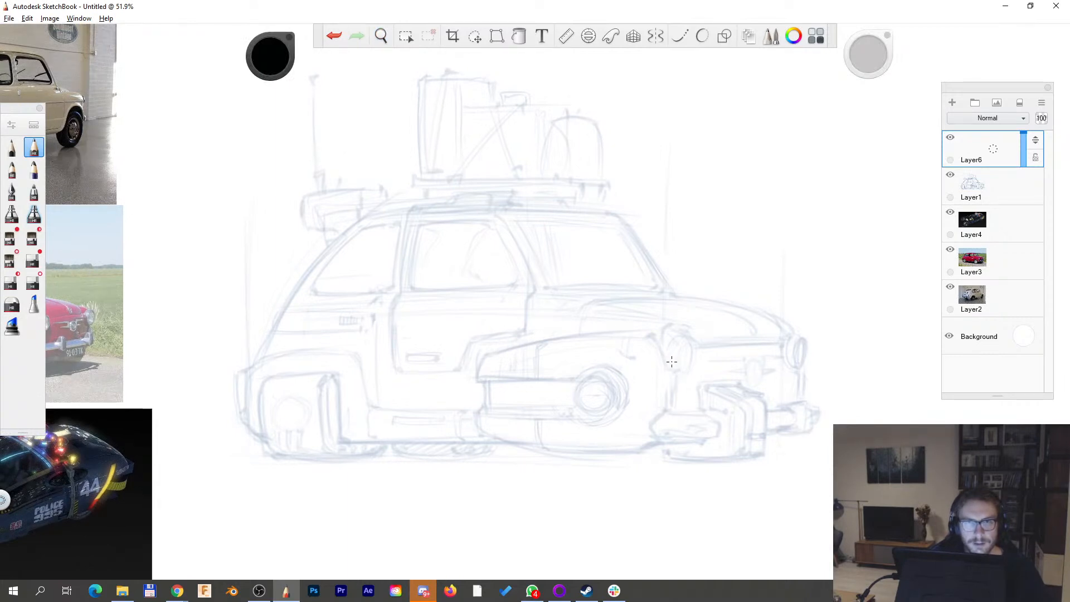
key(space)
drag(503, 282, 523, 319)
drag(609, 395, 583, 365)
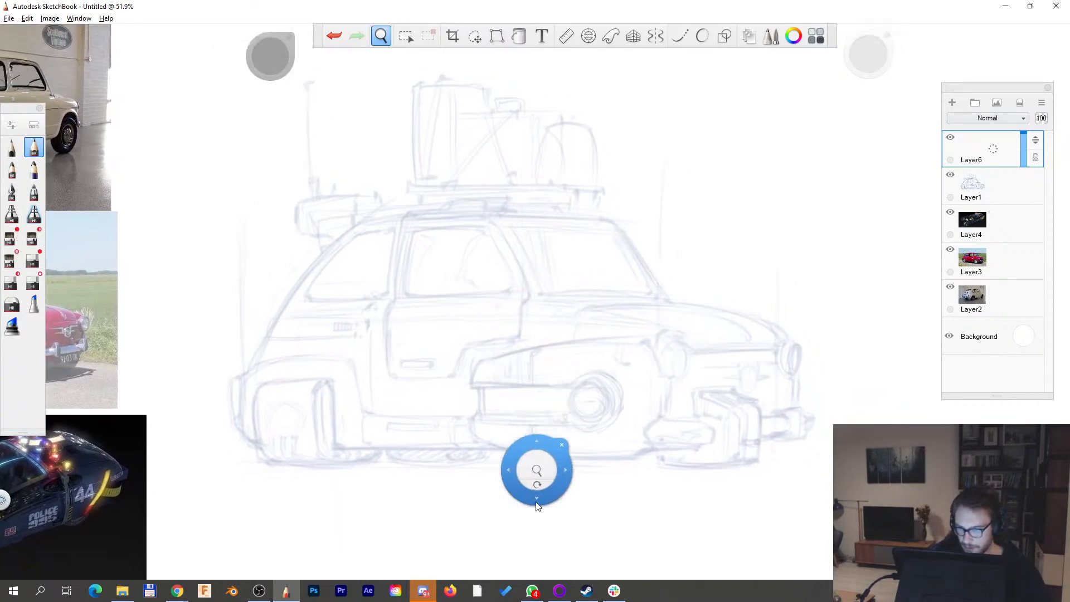
drag(349, 362, 326, 355)
drag(341, 378, 609, 333)
mouse_move(435, 393)
mouse_down()
mouse_move(567, 431)
mouse_move(301, 503)
mouse_up()
drag(373, 423, 557, 224)
key(ctrl+z)
drag(369, 425, 507, 245)
- Ink the roofline from the rear body curve forward to the top of the windshield
key(space)
mouse_move(803, 339)
mouse_down()
mouse_move(805, 318)
mouse_move(777, 261)
mouse_up()
drag(618, 204, 626, 359)
drag(355, 440, 430, 326)
drag(380, 378, 792, 100)
key(ctrl+z)
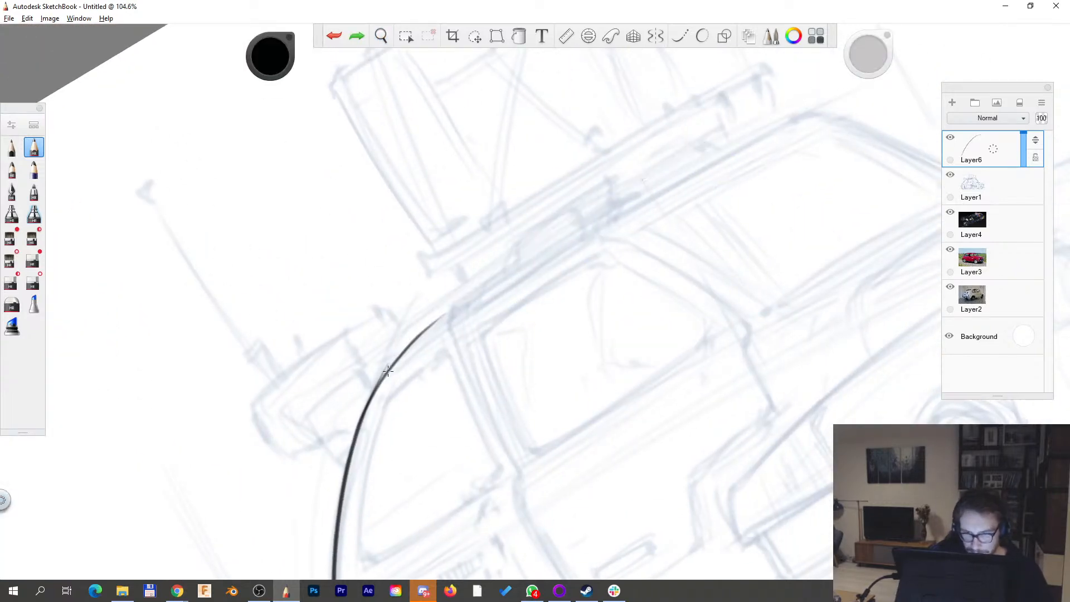
drag(383, 369, 796, 115)
- Ink the outer rear edge of the back fender below the body curve
key(space)
drag(698, 300, 589, 344)
drag(744, 272, 740, 387)
drag(501, 479, 609, 446)
drag(616, 473, 523, 334)
drag(333, 286, 327, 424)
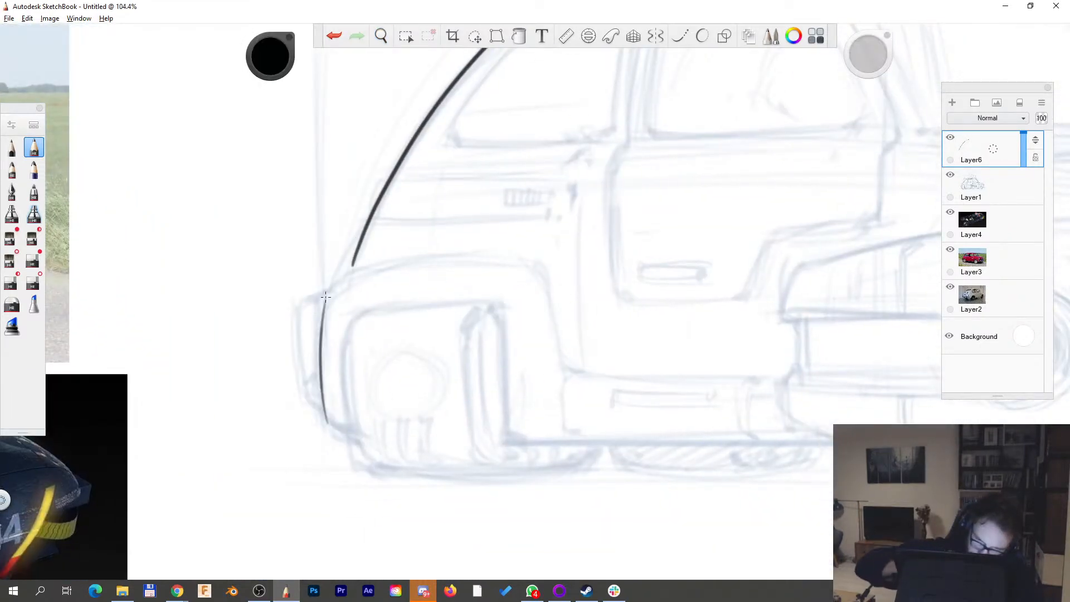
- Ink the back fender's top edge and its front edge down to the sill
key(space)
drag(711, 310, 710, 306)
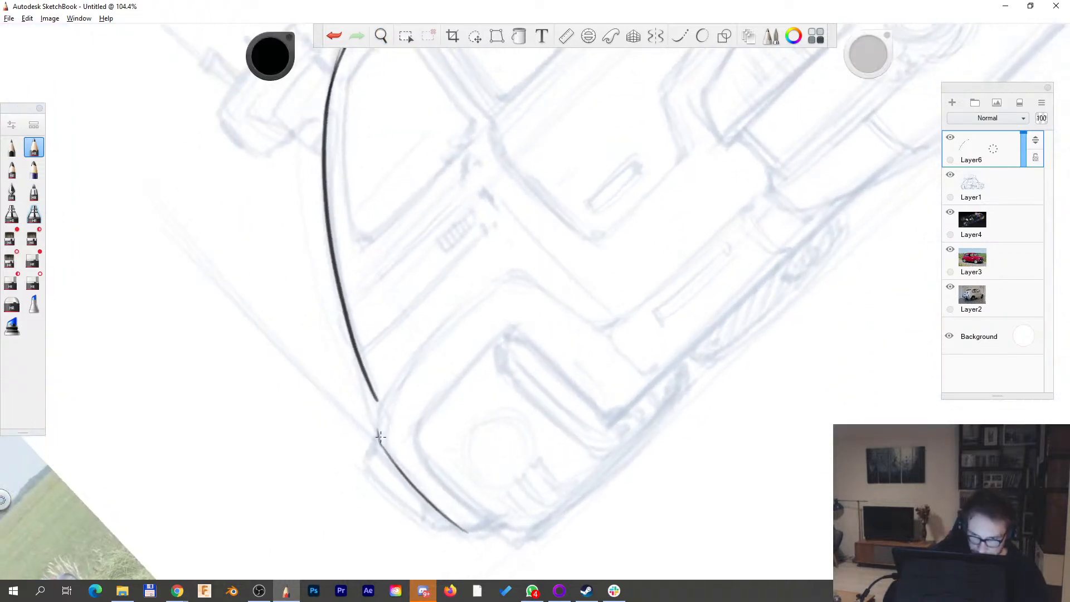
drag(379, 417, 510, 269)
drag(377, 422, 481, 289)
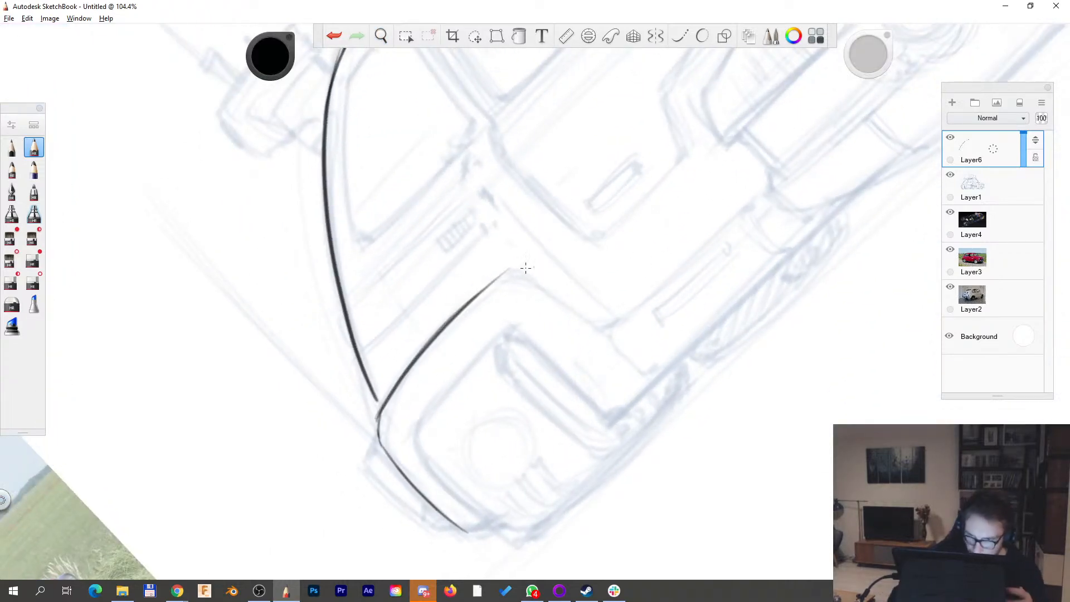
key(space)
drag(747, 227, 698, 406)
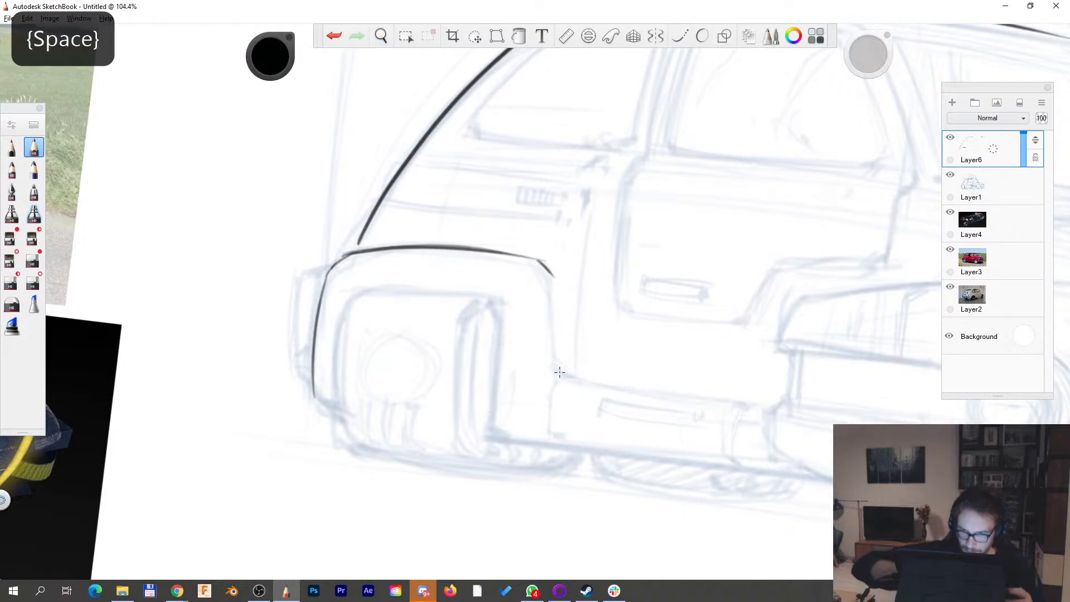
mouse_move(557, 361)
mouse_down()
mouse_move(552, 290)
mouse_move(536, 259)
mouse_up()
- Outline a small rounded facet inside the front upper corner of the back fender
key(space)
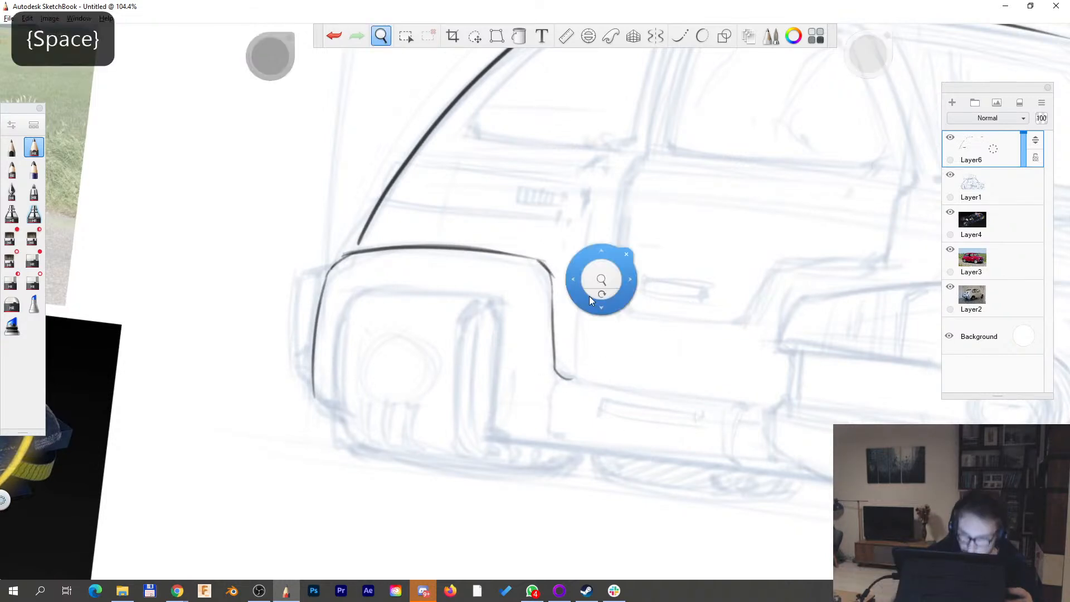
drag(643, 289, 605, 292)
drag(496, 260, 456, 296)
drag(458, 297, 470, 305)
mouse_move(472, 304)
mouse_down()
mouse_move(507, 291)
mouse_move(511, 274)
mouse_up()
- Ink the front and rear sides of the back fender's boxy opening and the upright panel edges inside it
key(space)
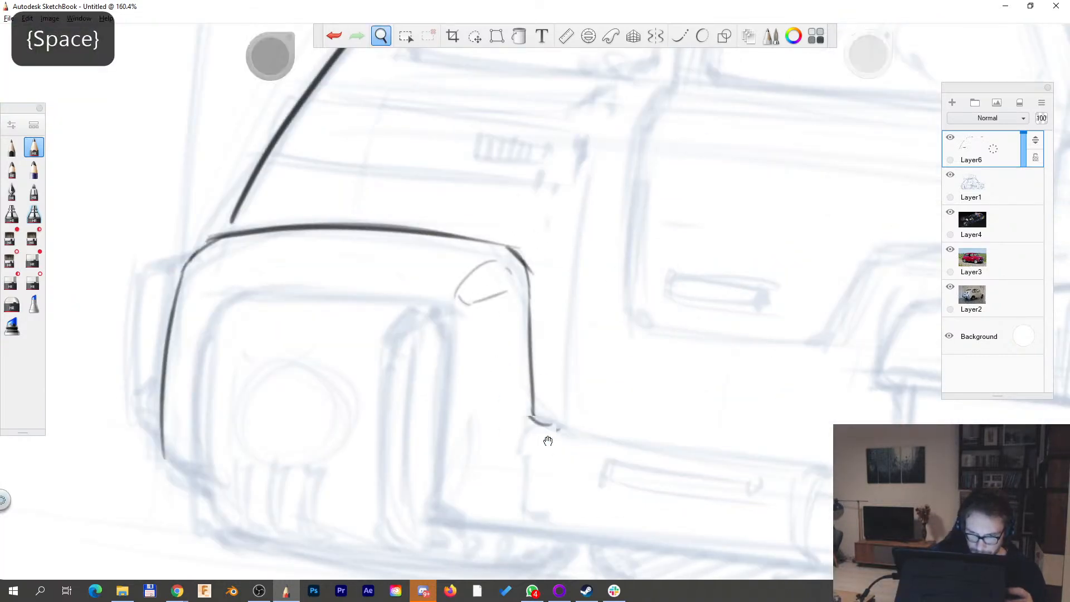
drag(545, 439, 497, 391)
drag(405, 469, 394, 270)
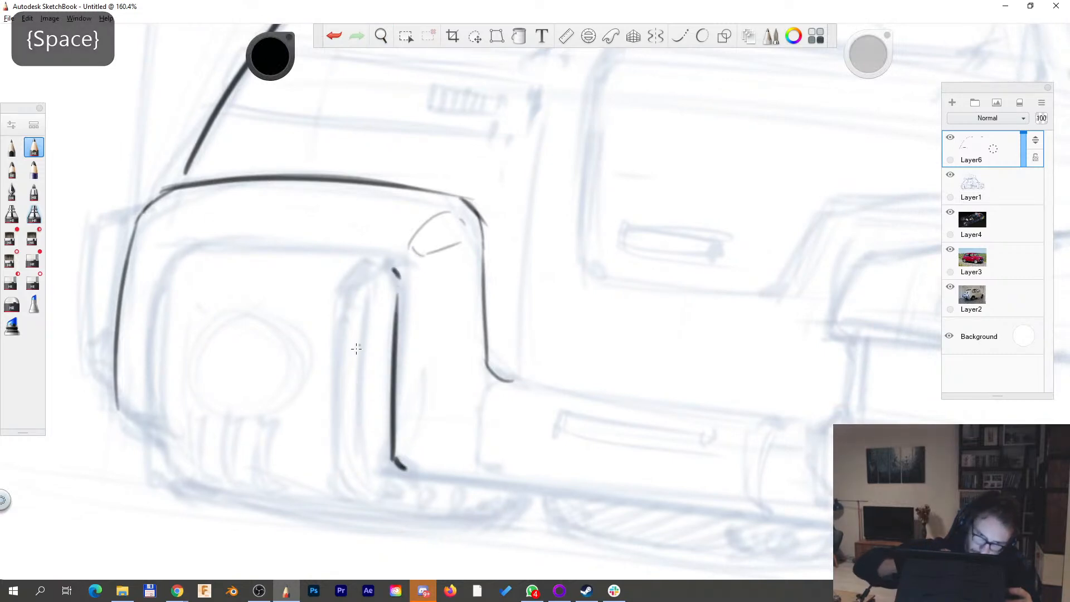
drag(161, 479, 158, 254)
mouse_move(160, 482)
mouse_down()
mouse_move(157, 304)
mouse_move(192, 240)
mouse_up()
drag(362, 493, 368, 260)
drag(366, 309, 387, 273)
drag(367, 273, 380, 263)
- Ink the top edge of the back fender's opening, joining its rear corner to the upright panel
key(space)
drag(686, 317, 690, 310)
mouse_move(580, 560)
mouse_down()
mouse_move(616, 400)
mouse_move(614, 418)
mouse_up()
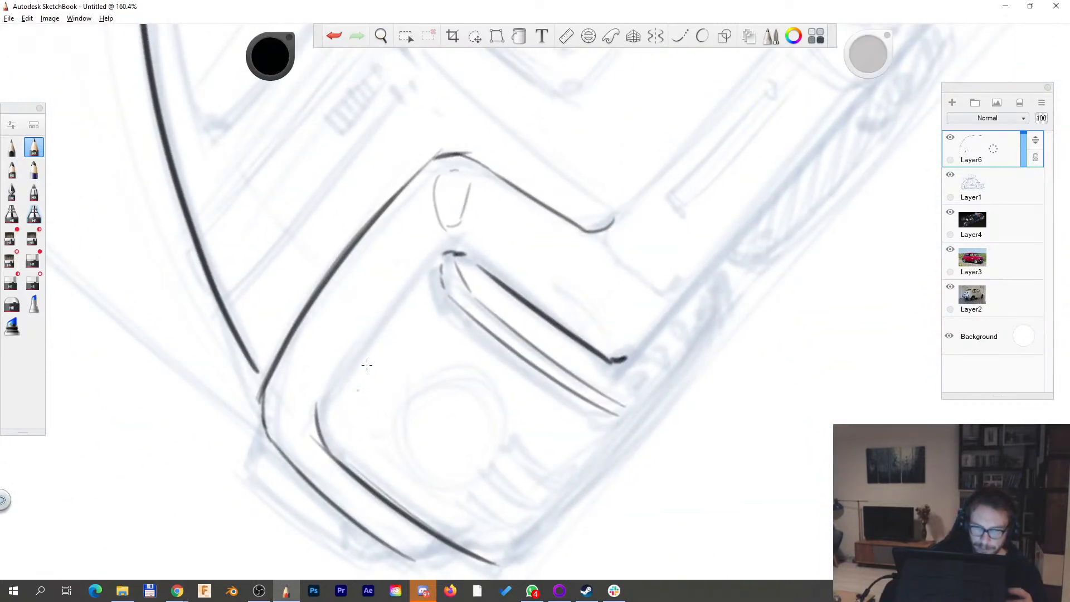
drag(315, 417, 443, 264)
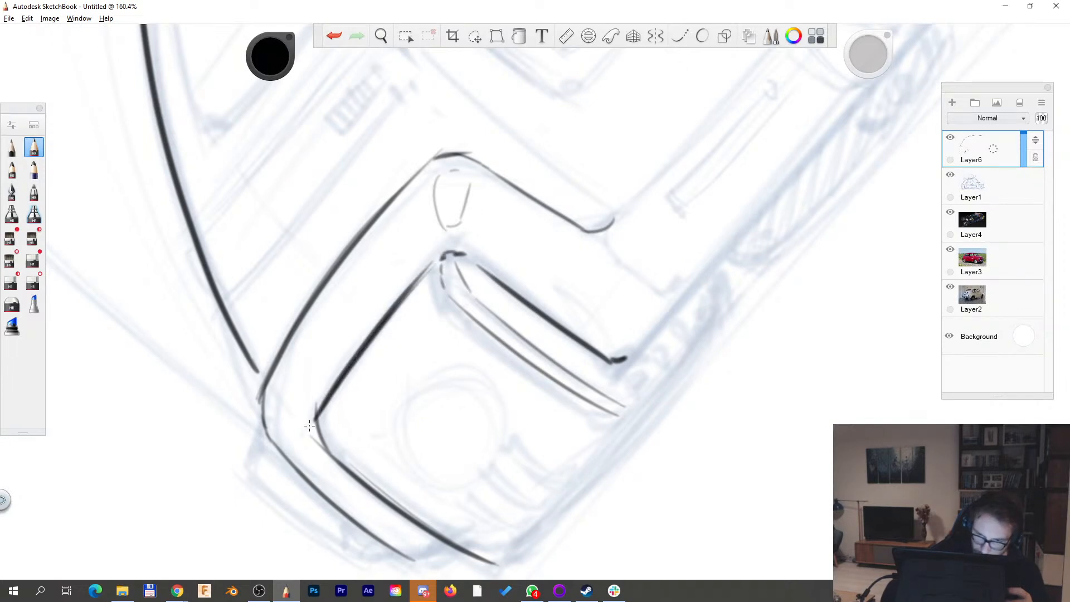
key(space)
drag(661, 216, 579, 258)
drag(720, 169, 721, 168)
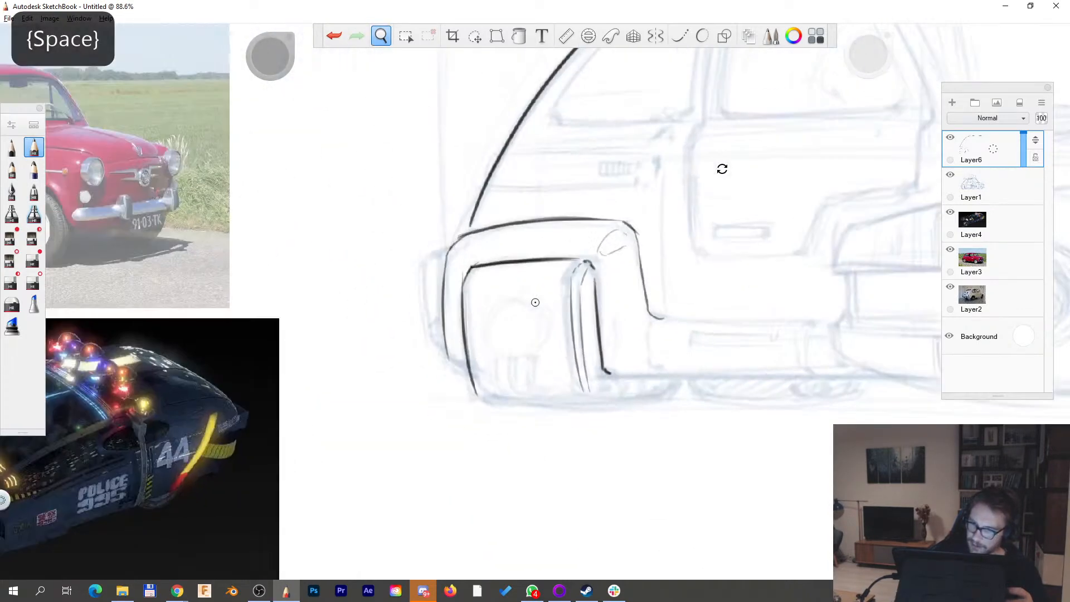
- Darken the rounded rear upper corner of the back fender
drag(515, 387, 490, 220)
drag(374, 326, 417, 356)
mouse_move(365, 296)
mouse_down()
mouse_move(385, 339)
mouse_move(372, 70)
mouse_up()
key(space)
drag(468, 225, 471, 382)
drag(366, 274, 417, 215)
- Ink the narrow rounded box behind the back fender, with an inner vertical line and short hatching near its top
mouse_move(365, 471)
mouse_down()
mouse_move(336, 443)
mouse_move(342, 268)
mouse_move(356, 265)
mouse_up()
drag(361, 446, 350, 304)
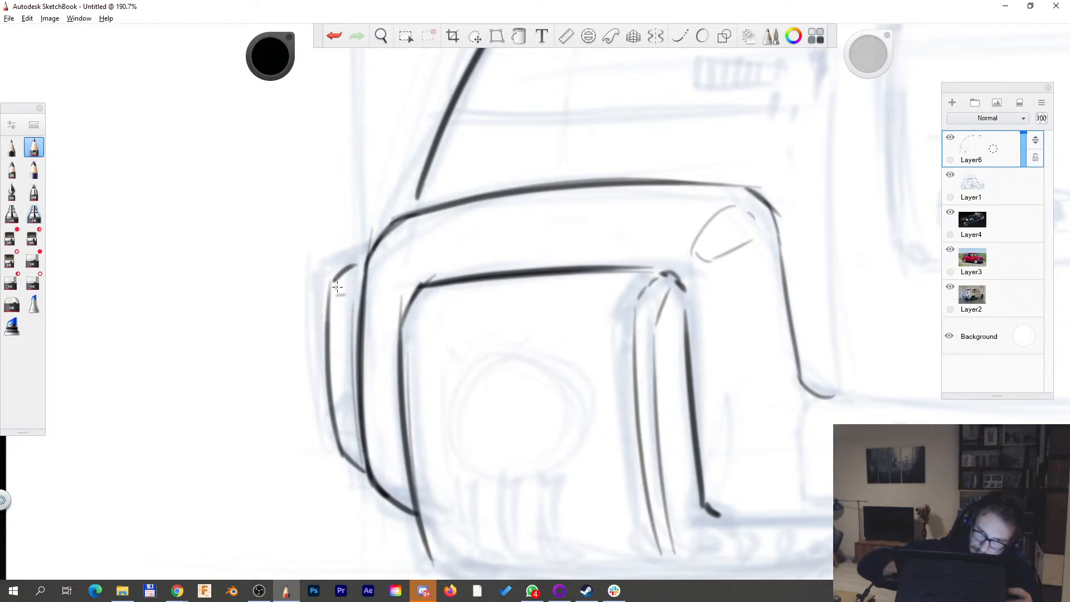
drag(344, 453, 331, 283)
drag(333, 282, 357, 266)
mouse_move(338, 455)
mouse_down()
mouse_move(368, 476)
mouse_move(353, 351)
mouse_up()
drag(361, 470, 357, 267)
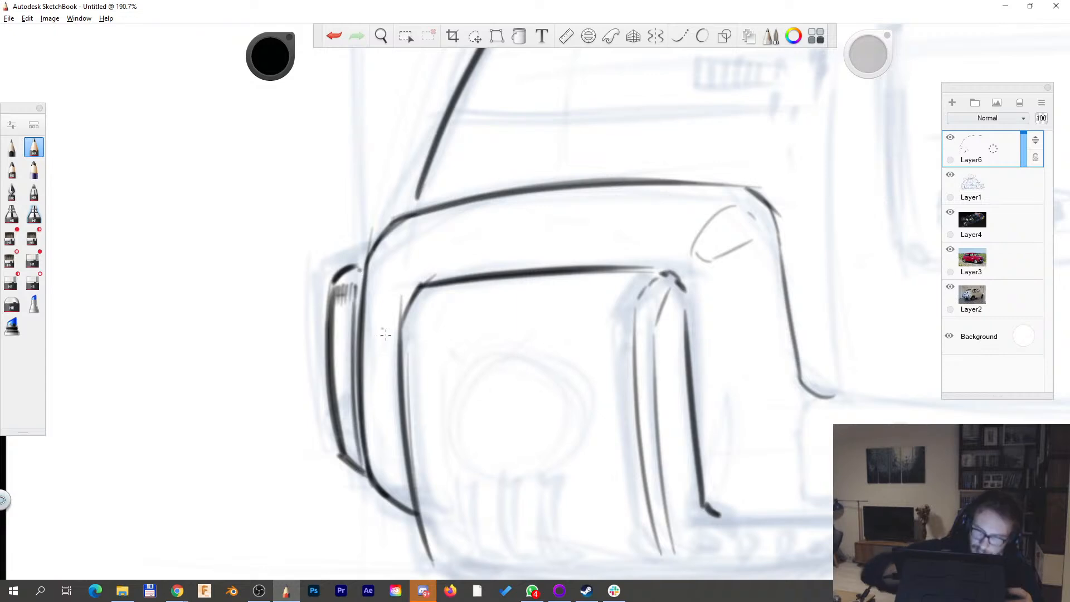
key(space)
drag(613, 270, 645, 378)
key(space)
drag(435, 319, 534, 271)
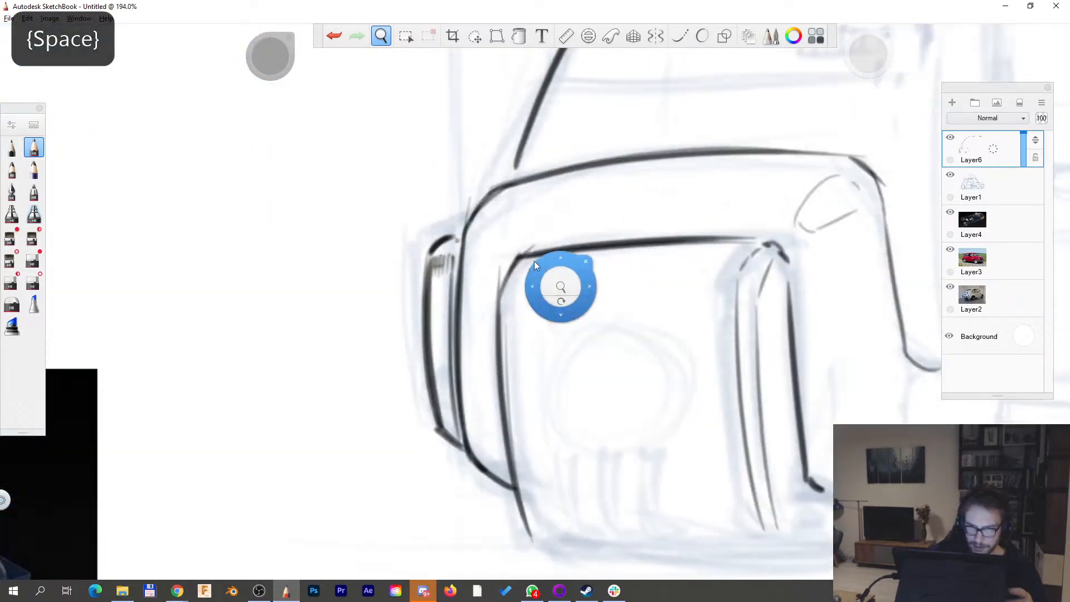
drag(438, 243, 463, 231)
- Ink the sill's lower edge as one straight line from the back fender's opening towards the front fender
key(space)
mouse_move(612, 222)
mouse_down()
mouse_move(633, 299)
mouse_move(368, 401)
mouse_up()
key(space)
drag(534, 292, 524, 368)
drag(527, 412, 443, 377)
mouse_move(556, 449)
mouse_down()
mouse_move(788, 437)
mouse_move(721, 368)
mouse_move(363, 424)
mouse_up()
drag(723, 367, 731, 312)
drag(623, 344, 630, 276)
drag(374, 405, 686, 246)
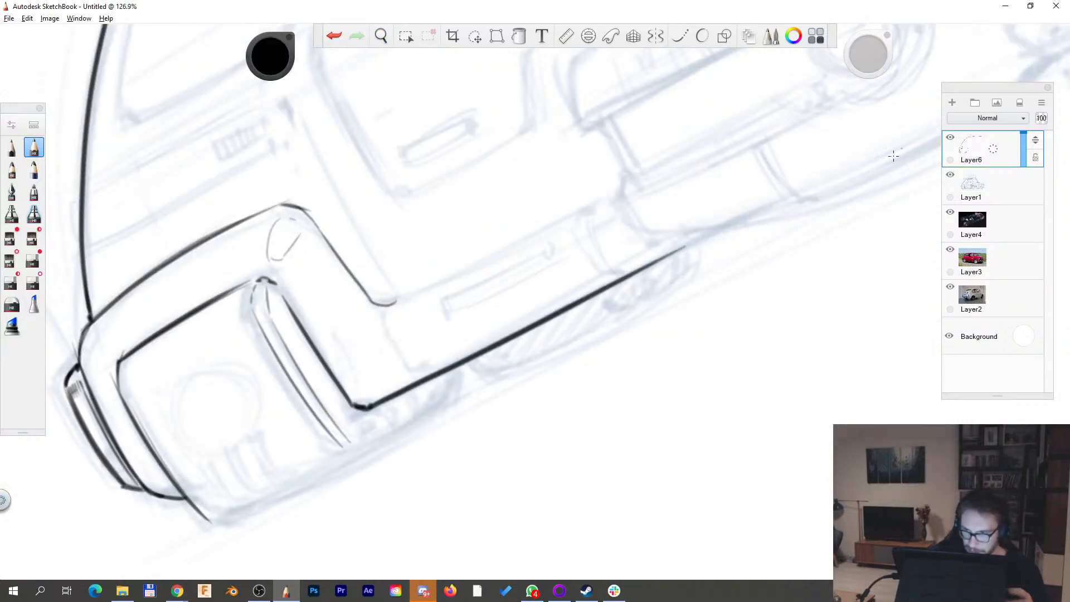
- Thicken the sill's lower line towards the front fender and erase the stray stroke at its front end
drag(363, 406, 775, 199)
key(ctrl+z)
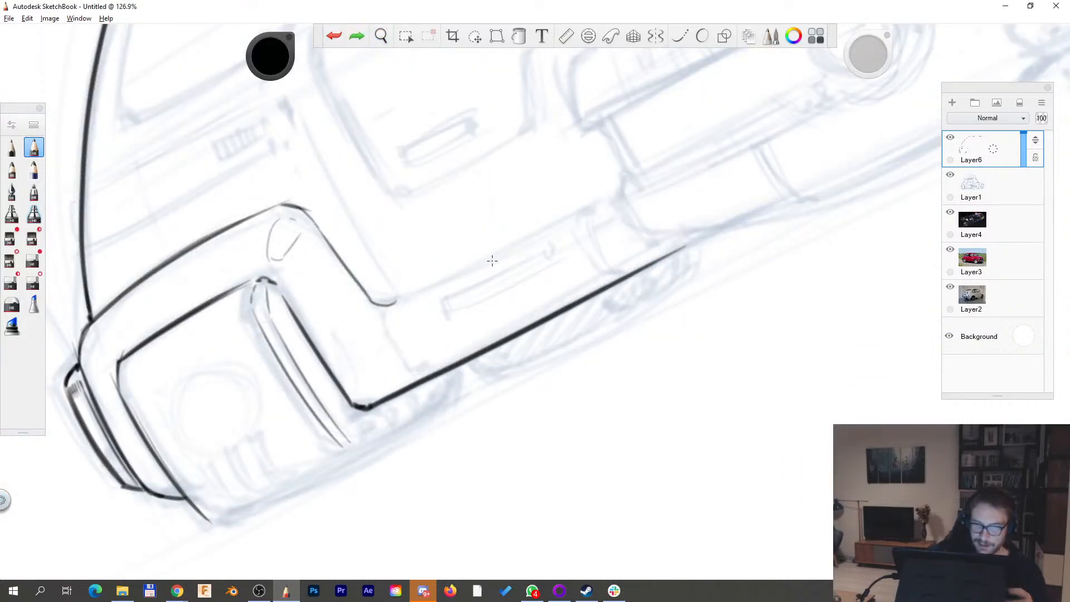
drag(367, 406, 798, 177)
drag(357, 407, 780, 205)
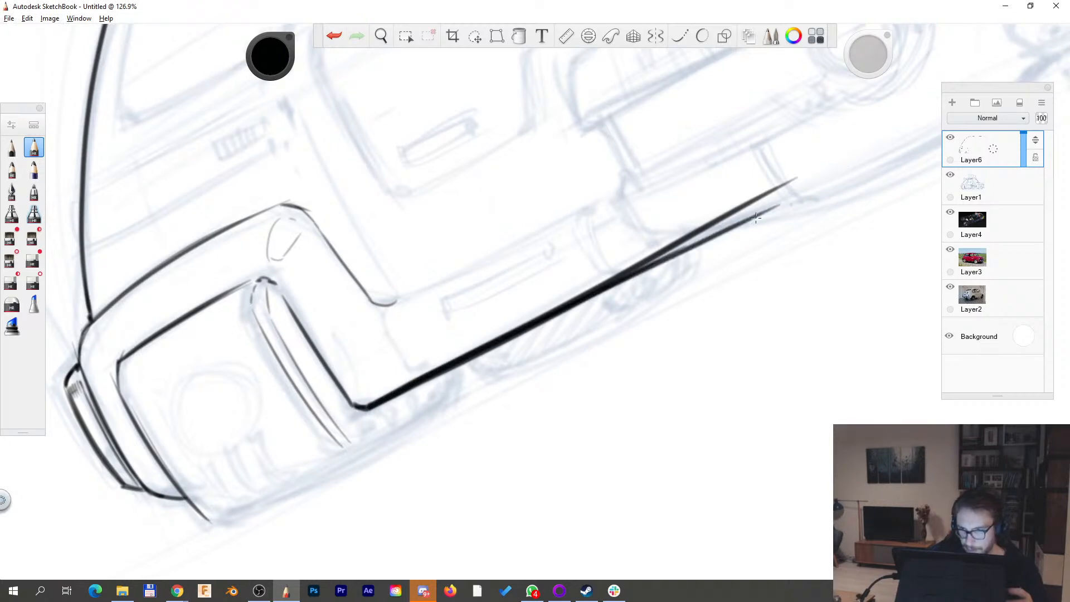
key(ctrl+z)
mouse_move(607, 287)
mouse_down()
mouse_move(771, 189)
mouse_move(700, 221)
mouse_up()
key(s)
key(s)
- Ink the front fender's lower edge as one long sweeping curve crossing the end of the sill line
key(space)
drag(915, 161, 578, 348)
mouse_move(730, 95)
mouse_down()
mouse_move(794, 167)
mouse_move(571, 448)
mouse_up()
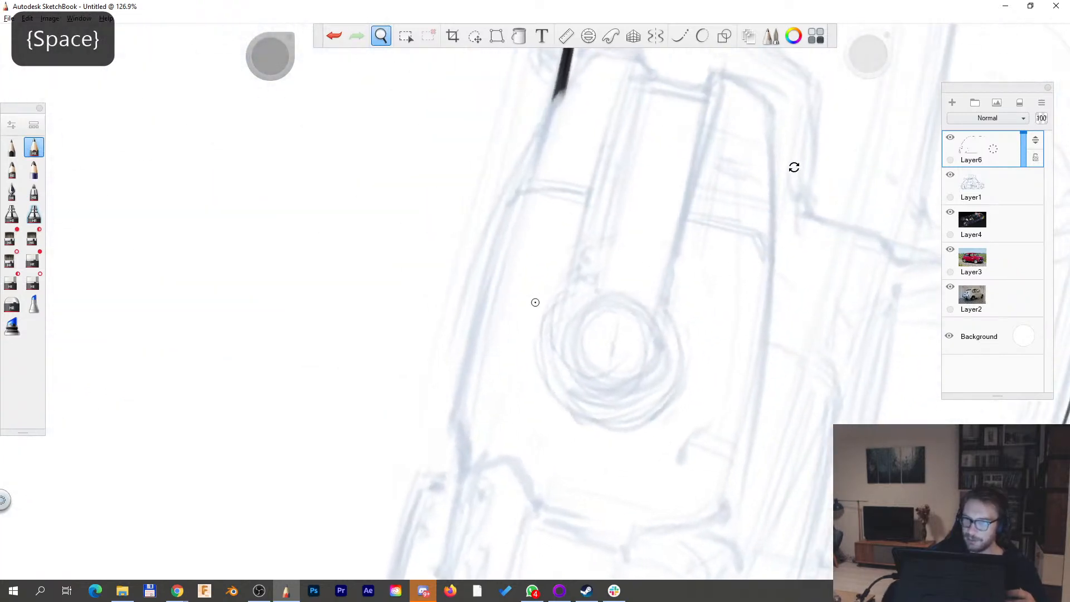
drag(644, 321, 587, 385)
drag(389, 510, 541, 108)
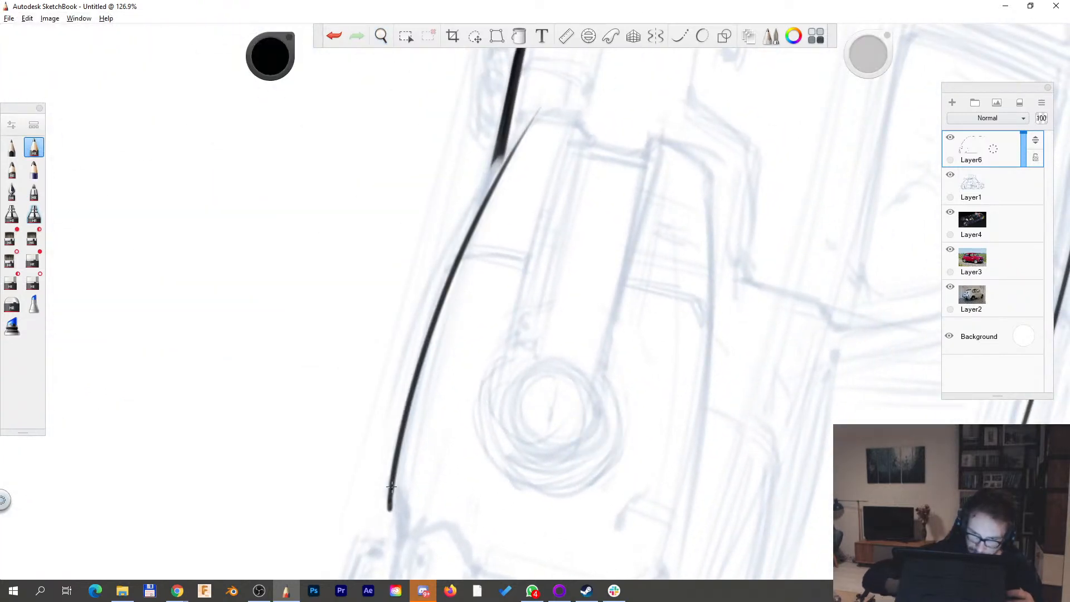
drag(390, 505, 582, 85)
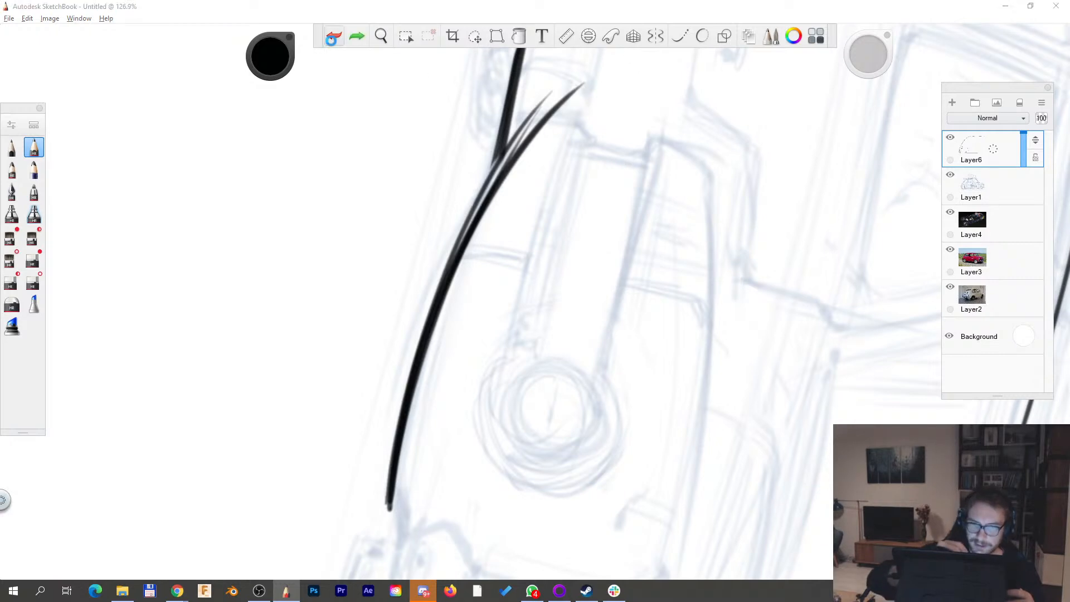
key(ctrl+z)
key(ctrl+z)
drag(390, 487, 556, 94)
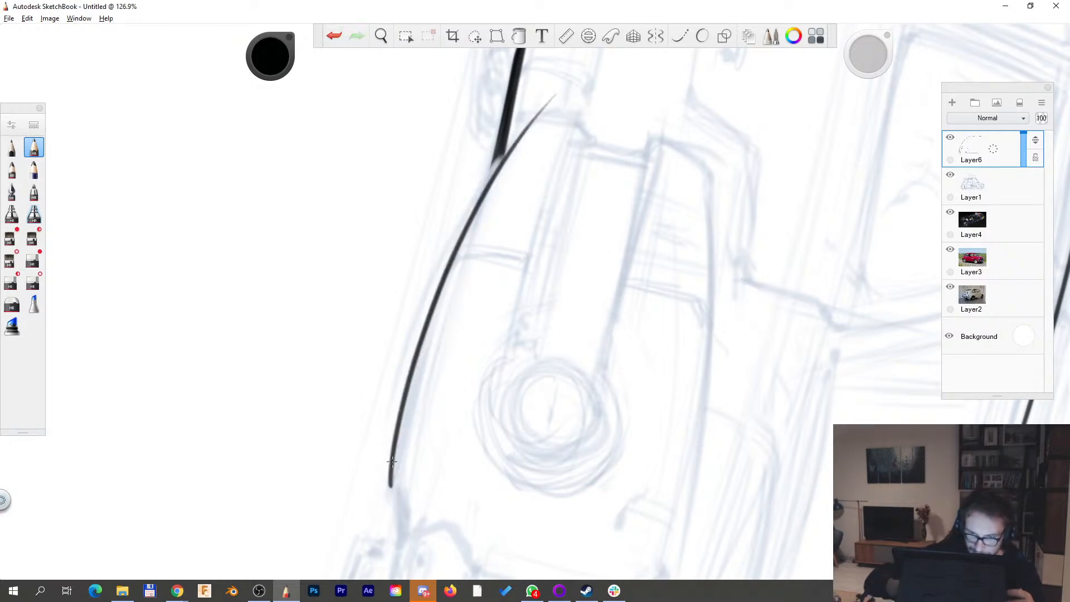
drag(390, 485, 537, 111)
key(ctrl+z)
mouse_move(390, 489)
mouse_down()
mouse_move(401, 407)
mouse_move(539, 105)
mouse_up()
- Erase the lower curve's overshoot past the sill and ink the front fender's curved rear edge up to its upper corner
key(space)
mouse_move(828, 225)
mouse_down()
mouse_move(802, 268)
mouse_move(341, 311)
mouse_up()
key(s)
key(s)
mouse_move(372, 151)
mouse_down()
mouse_move(349, 322)
mouse_move(393, 141)
mouse_up()
- Ink the front fender's top edge as a long shallow arc from the rear corner to the headlight
key(space)
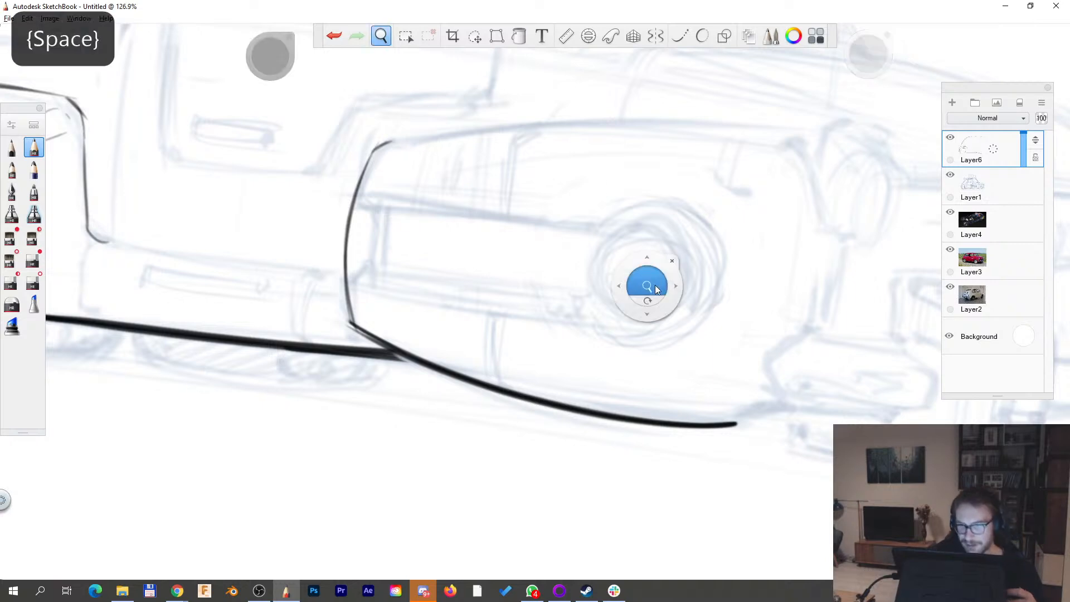
drag(647, 289, 567, 341)
drag(804, 304, 803, 277)
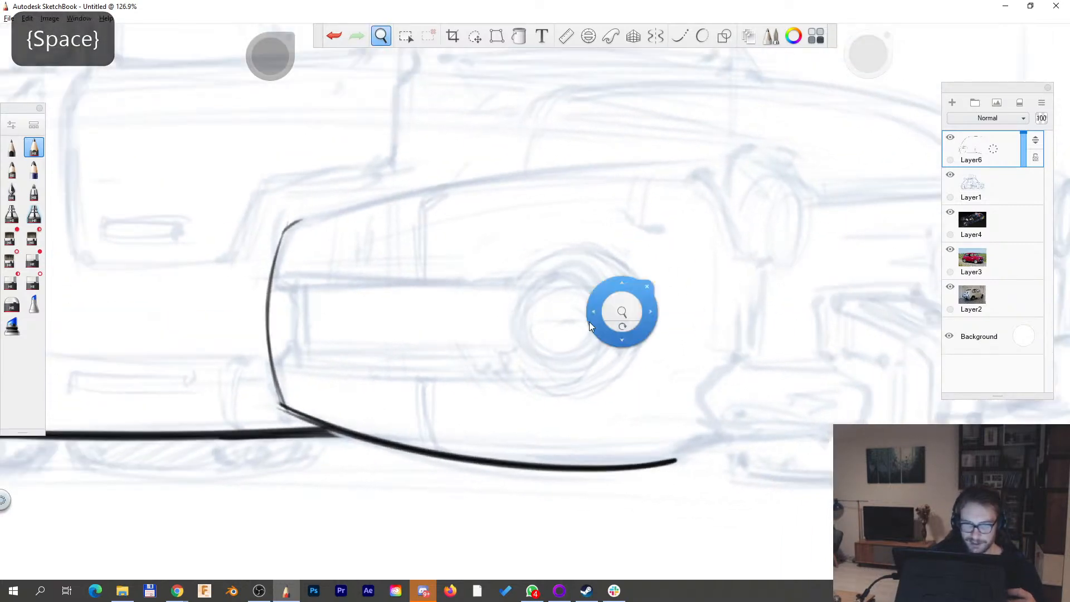
drag(471, 305, 604, 349)
drag(420, 271, 870, 199)
mouse_move(420, 270)
mouse_down()
mouse_move(884, 210)
mouse_move(845, 218)
mouse_up()
- Ink the front fender's front edge down from the upper corner, with a small notch below the headlight
key(space)
drag(825, 407, 493, 350)
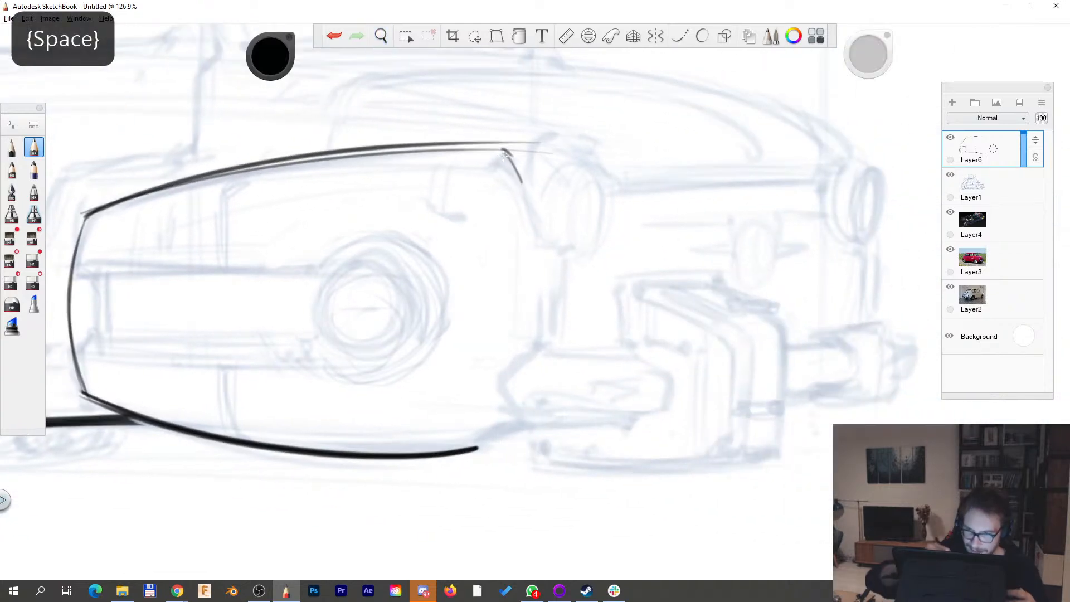
drag(556, 258, 559, 334)
mouse_move(556, 249)
mouse_down()
mouse_move(559, 340)
mouse_move(615, 286)
mouse_up()
- Extend the front fender's lower edge to its front corner and outline the elongated faceted bumper piece beside it
key(space)
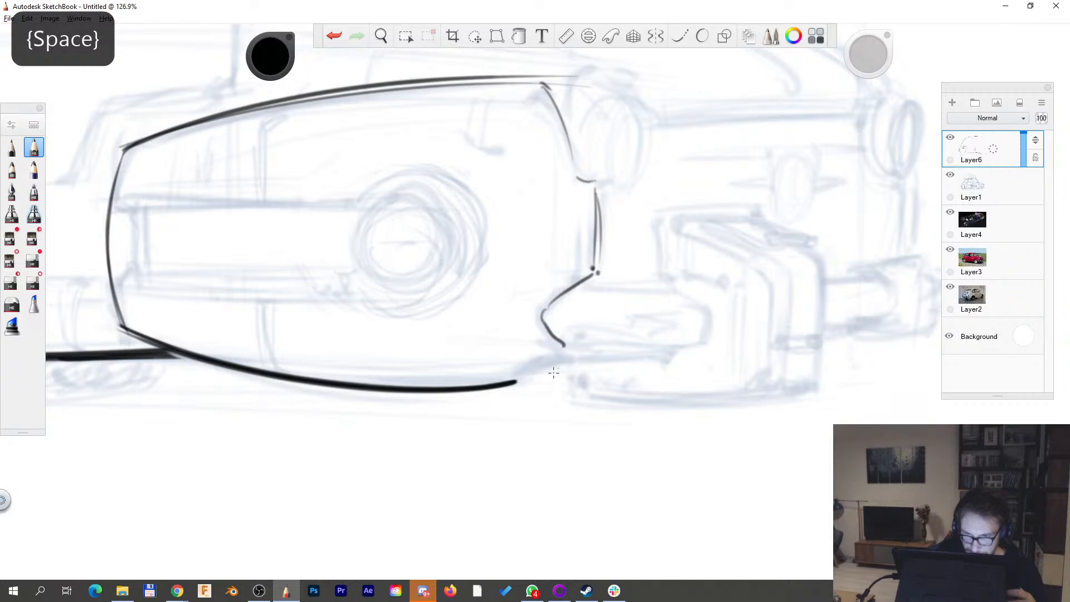
mouse_move(500, 384)
mouse_down()
mouse_move(527, 375)
mouse_move(518, 378)
mouse_move(547, 342)
mouse_move(571, 351)
mouse_up()
mouse_move(540, 313)
mouse_down()
mouse_move(569, 352)
mouse_move(718, 342)
mouse_up()
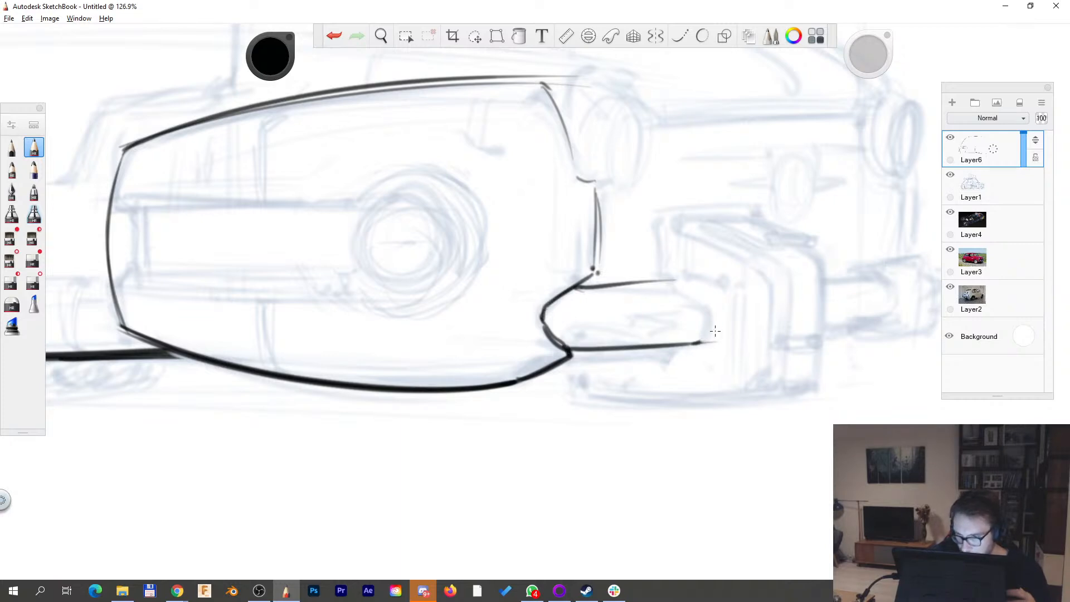
mouse_move(569, 288)
mouse_down()
mouse_move(681, 281)
mouse_move(604, 315)
mouse_move(573, 420)
mouse_move(521, 470)
mouse_up()
- Erase the middle of the front fender's rear edge to open a gap for the horizontal channel
key(space)
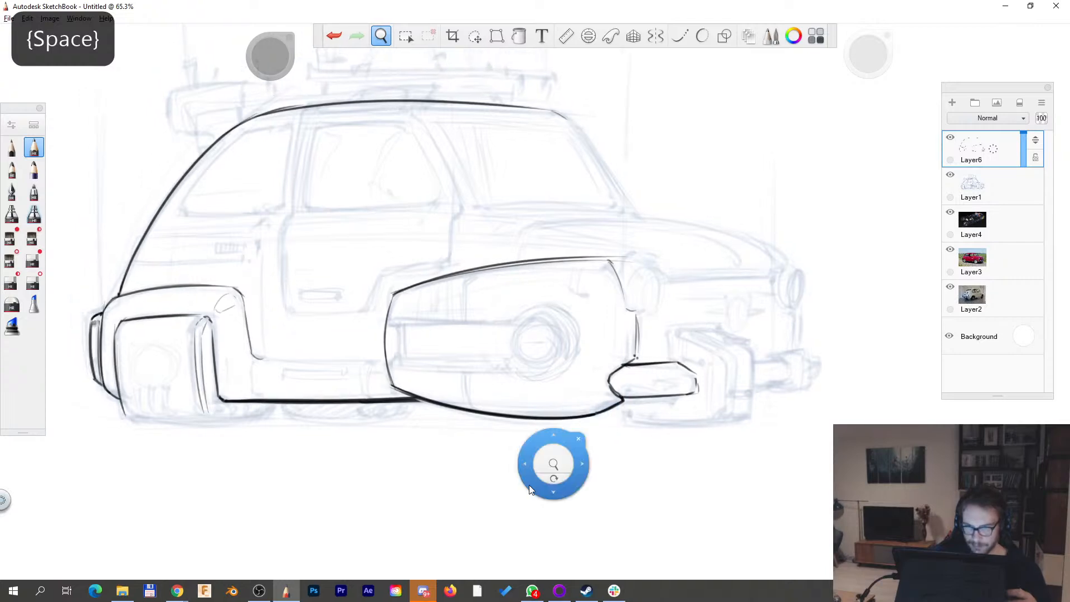
drag(478, 372, 515, 365)
key(s)
drag(351, 330, 350, 314)
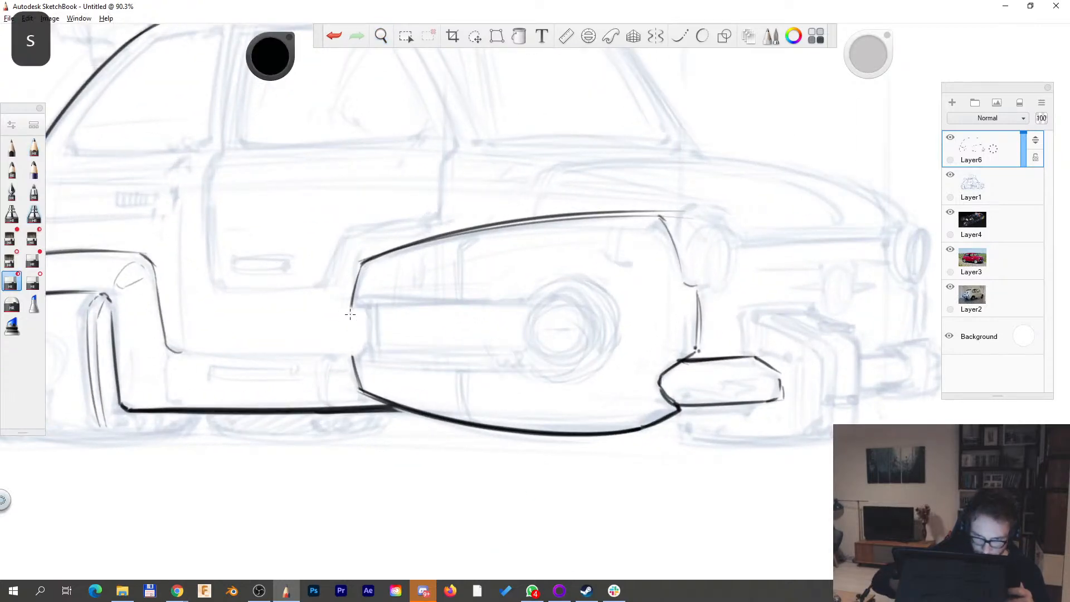
key(s)
- Erase the overshooting lines at the front fender's upper front corner and redraw it as a smooth rounded corner
key(space)
drag(788, 398, 783, 393)
key(s)
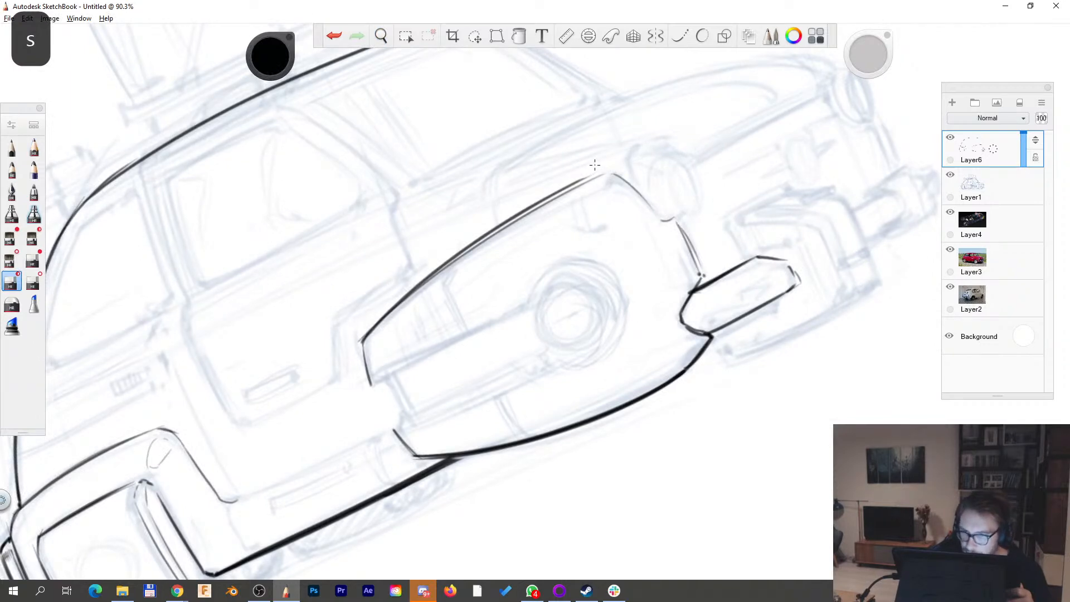
key(s)
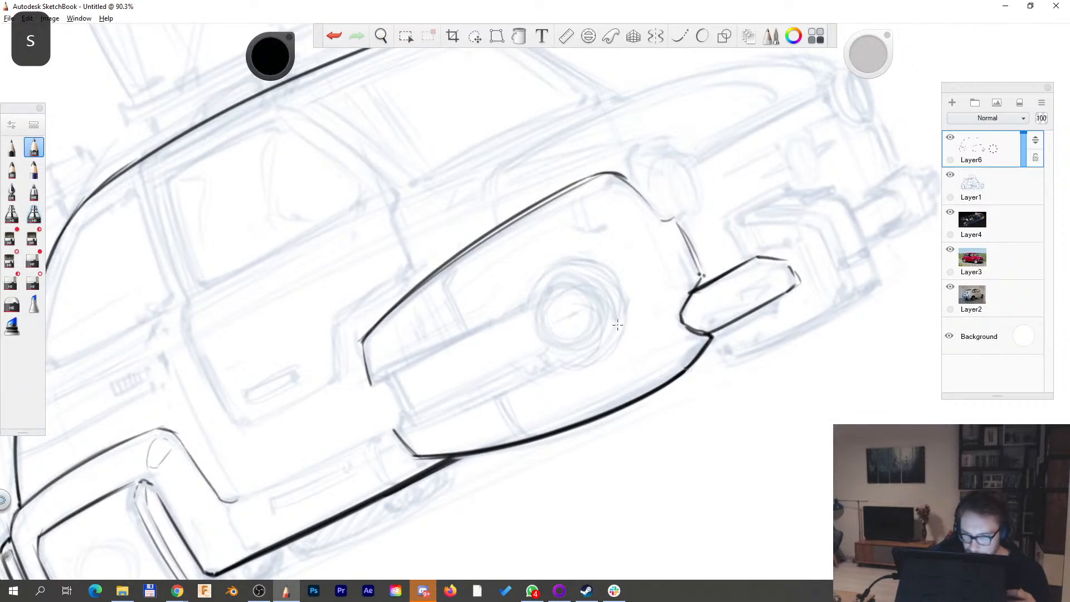
- Ink the upper and lower edges of the front fender's horizontal channel from the rear gap to the round hub
key(space)
drag(443, 372, 474, 356)
drag(321, 394, 557, 276)
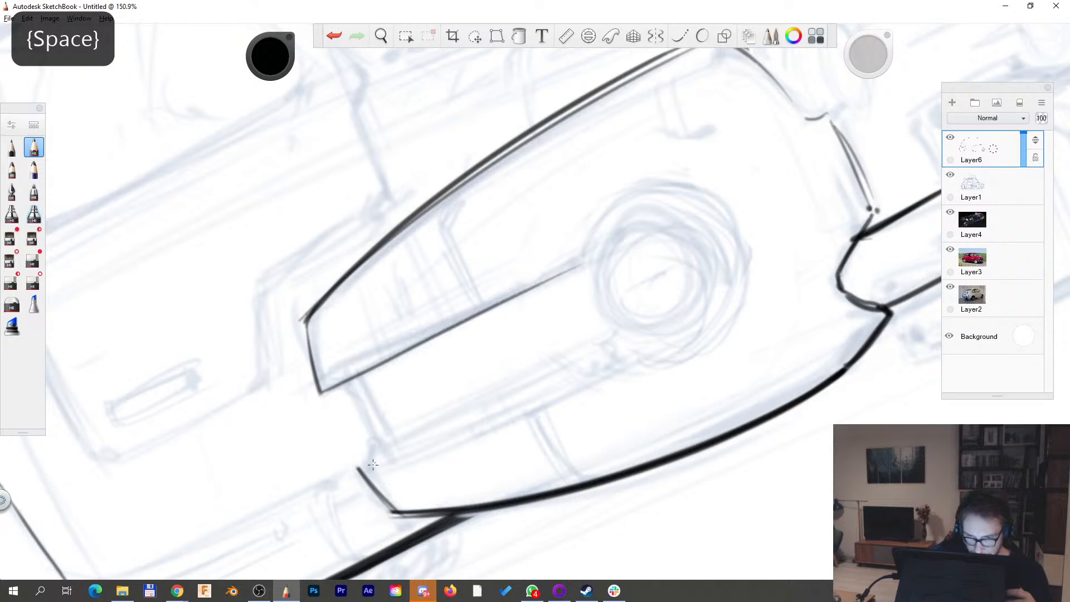
drag(363, 470, 629, 350)
drag(375, 450, 616, 344)
- Turn on the ellipse guide, shrink it to a narrow upright ellipse and centre it on the front fender's hub
key(space)
drag(816, 262, 706, 391)
drag(1020, 466, 772, 424)
click(589, 36)
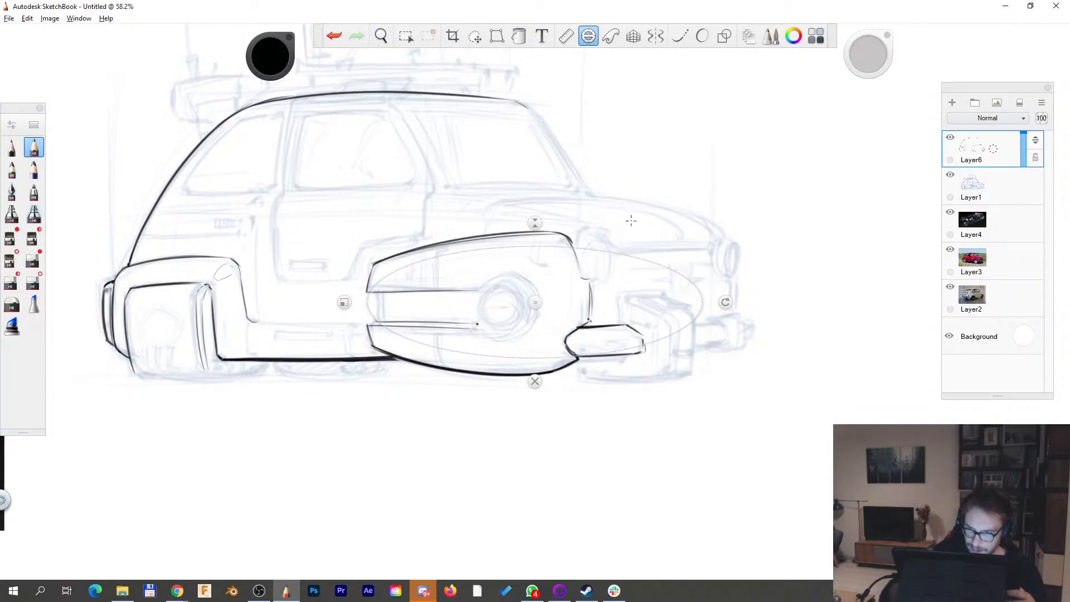
click(345, 302)
drag(345, 302, 465, 302)
drag(536, 303, 524, 304)
drag(508, 238, 509, 234)
- Ink two concentric rings around the front fender's hub, resizing the ellipse guide between them
drag(438, 308, 451, 308)
drag(508, 248, 509, 241)
mouse_move(511, 240)
mouse_down()
mouse_move(476, 292)
mouse_move(451, 308)
mouse_move(508, 250)
mouse_up()
drag(451, 308, 508, 307)
drag(456, 309, 511, 307)
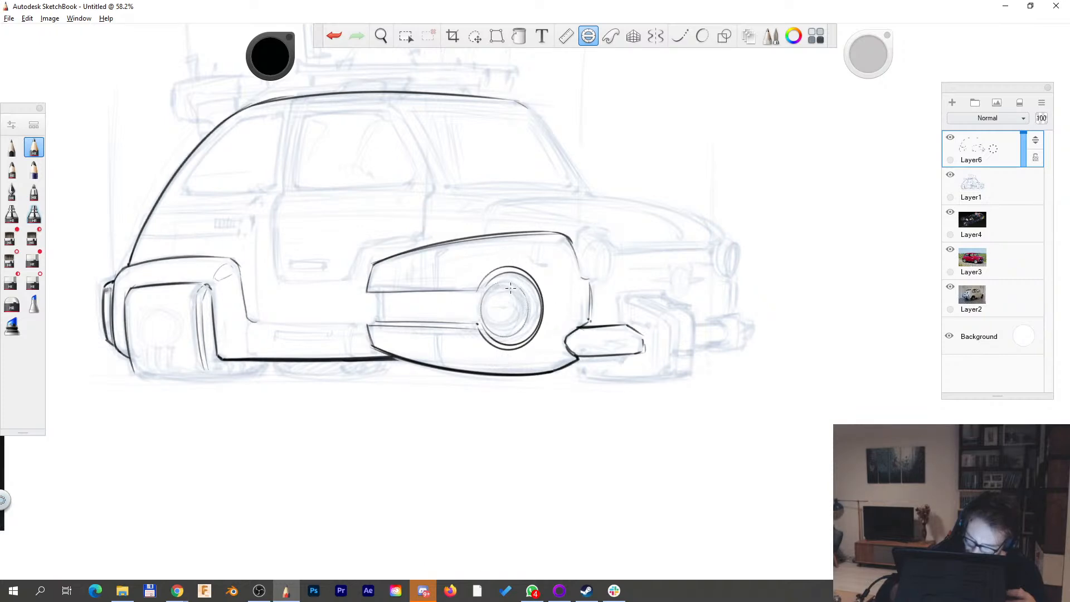
- Ink a smaller bold circle inside the hub rings, offset to the rear, then close the ellipse guide and undo the stray mark
drag(462, 312, 500, 308)
click(509, 365)
key(ctrl+z)
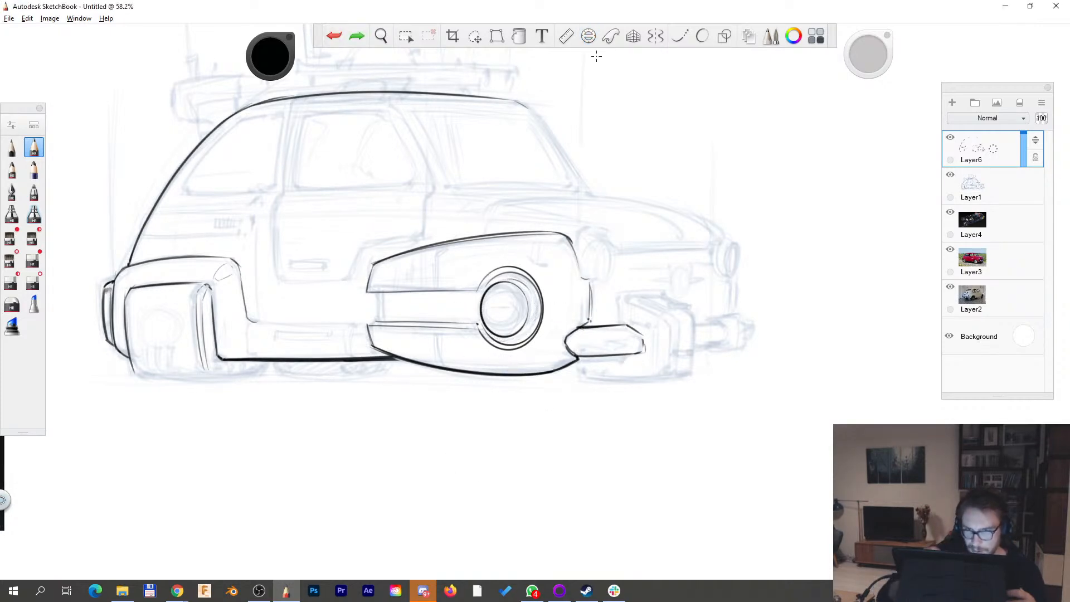
- Bring back the ellipse guide, add a thin arc inside the hub's inner circle and close the guide
click(588, 35)
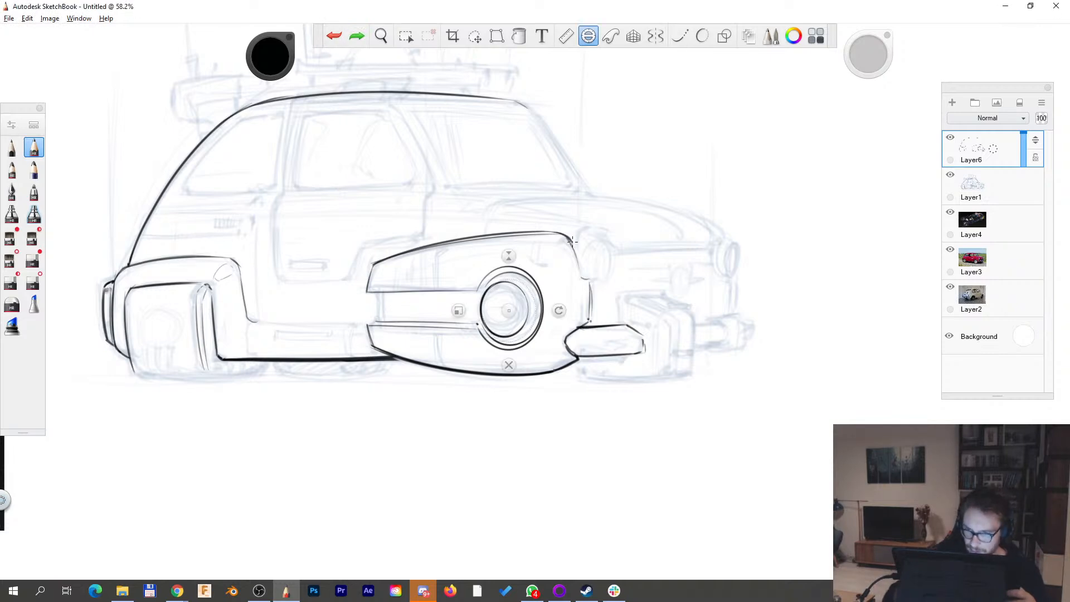
mouse_move(510, 311)
mouse_down()
mouse_move(510, 341)
mouse_move(502, 280)
mouse_up()
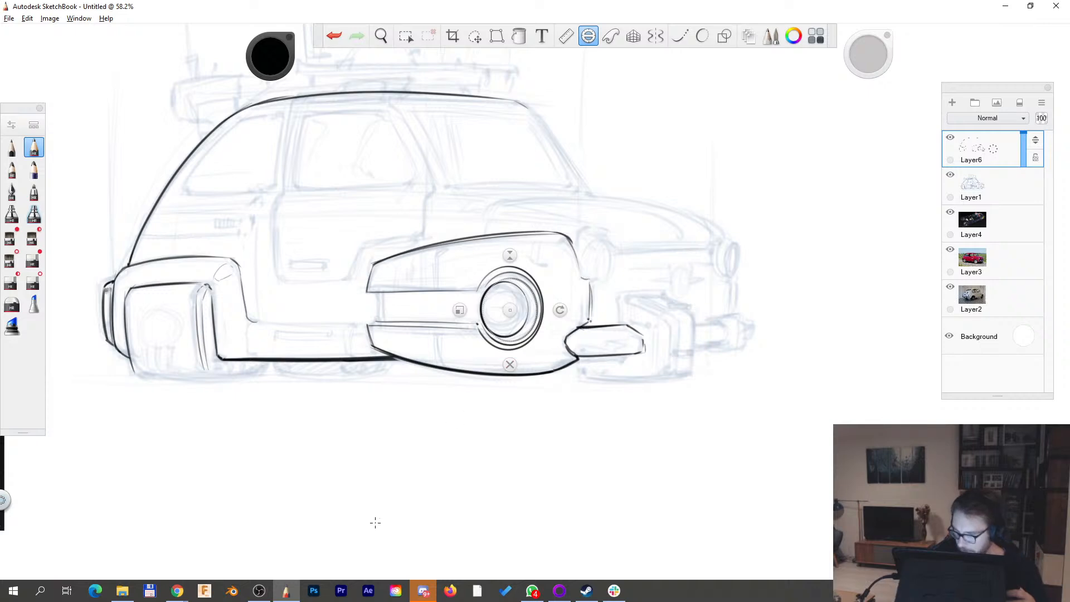
drag(525, 327, 502, 279)
click(510, 364)
- Darken the junction of the channel's lower edge with the hub ring and add a parallel line beneath the channel's upper edge
key(space)
drag(546, 330, 607, 329)
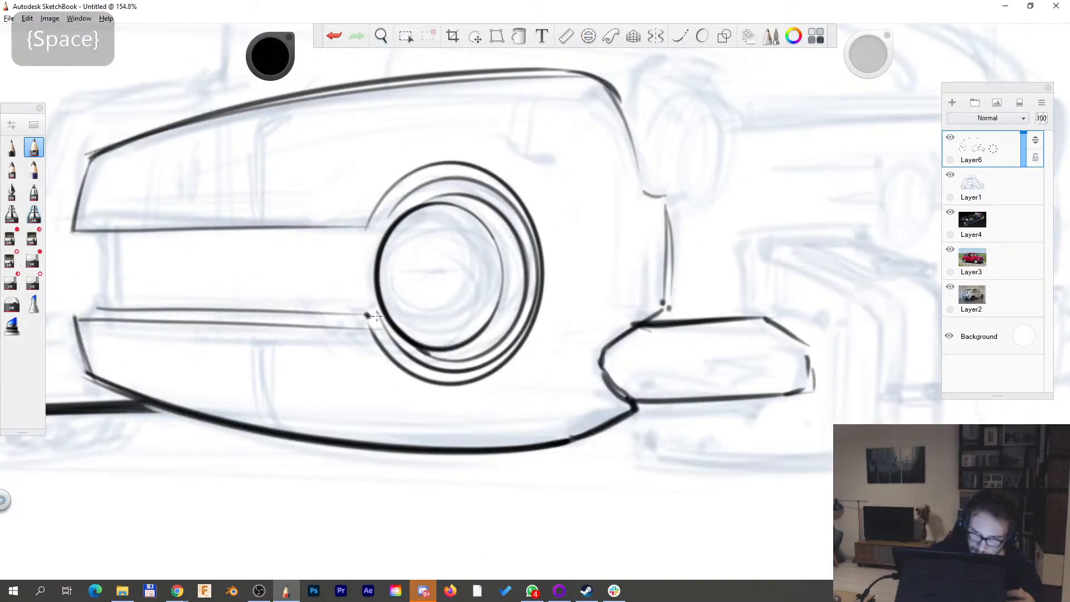
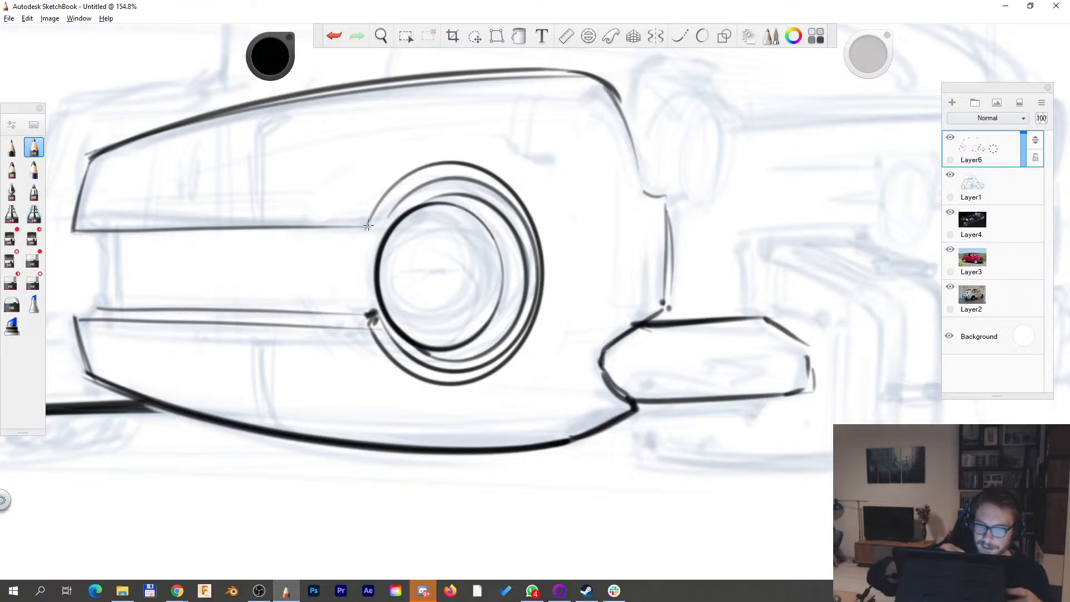
key(space)
drag(370, 358, 476, 373)
drag(201, 257, 515, 260)
click(332, 40)
drag(200, 253, 475, 253)
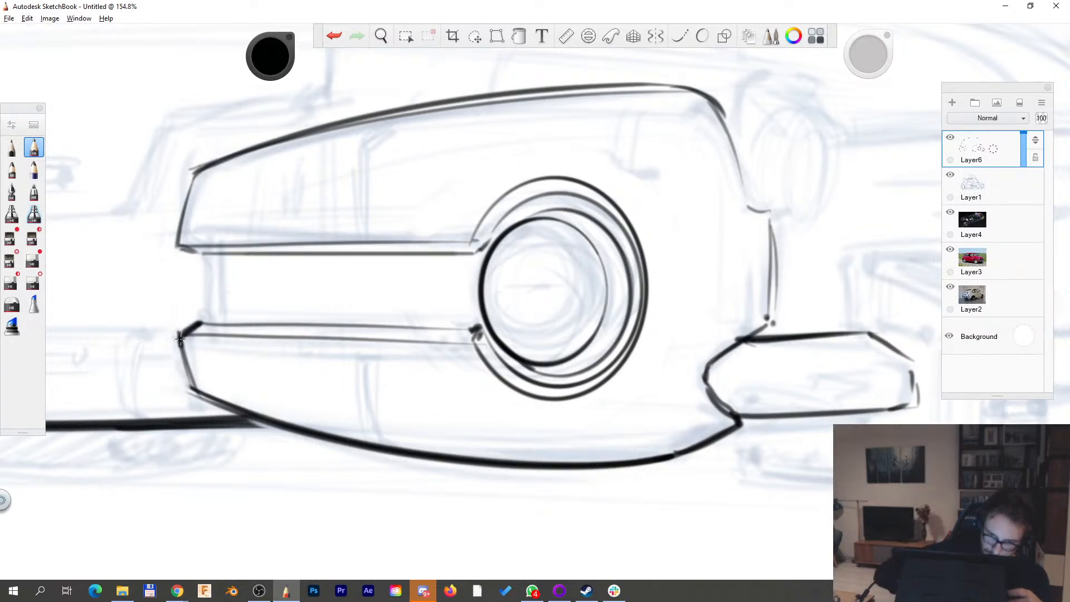
- Thicken the rear edge of the front fender's lower section and clean its outer side with the eraser
drag(194, 383, 259, 435)
key(s)
drag(175, 325, 174, 343)
key(s)
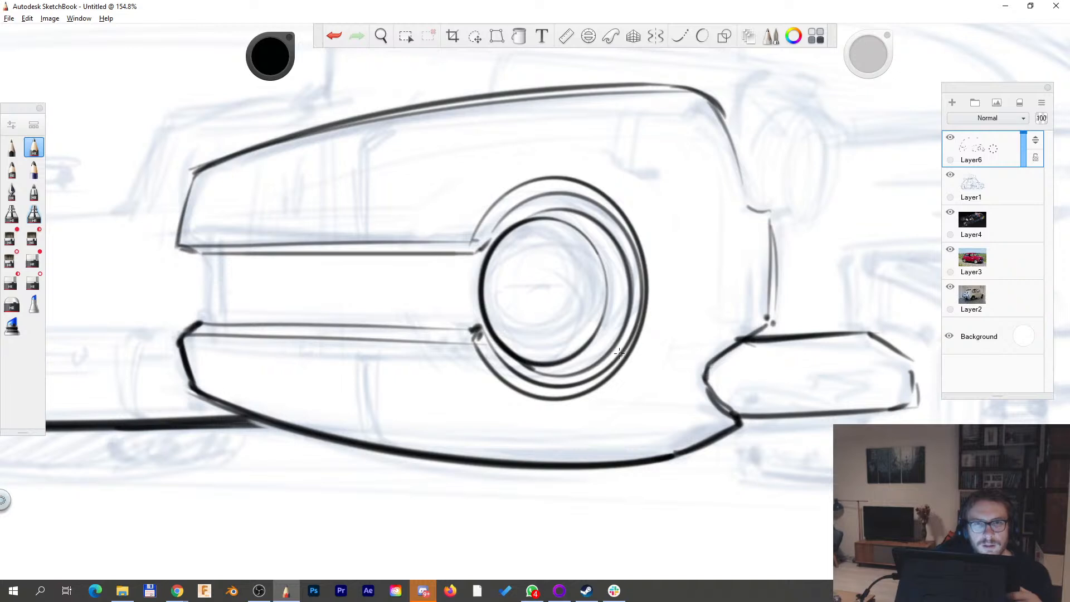
- Darken the rear tip of the front fender's upper section where it meets the channel
key(space)
drag(541, 196, 495, 262)
drag(495, 262, 490, 306)
drag(305, 270, 317, 274)
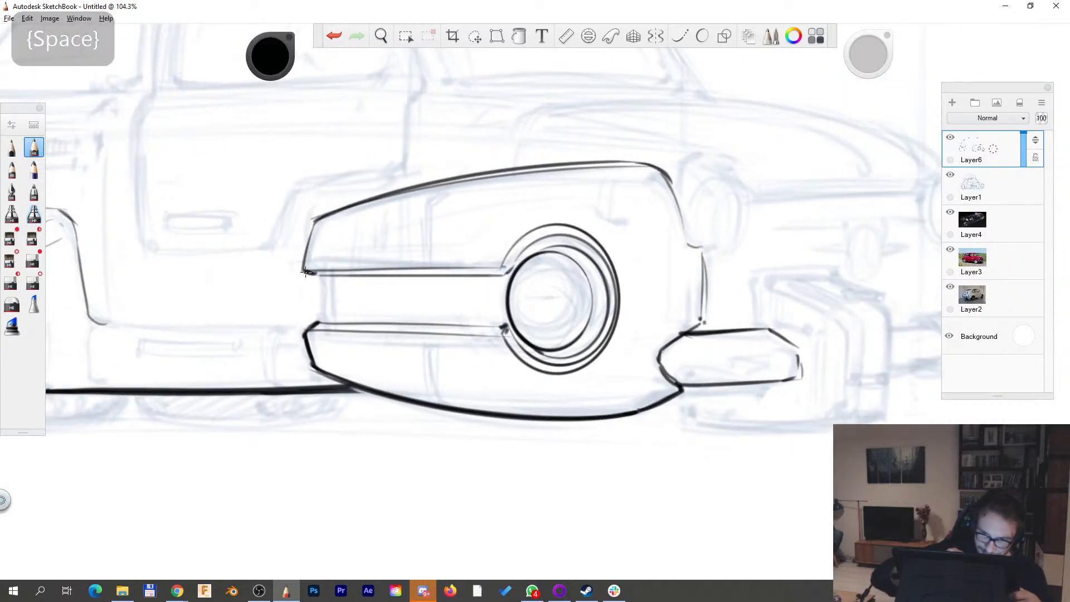
- Clean up the line ends above the bumper piece and redraw the front fender's notched front edge with a heavier line
key(space)
drag(713, 313, 633, 318)
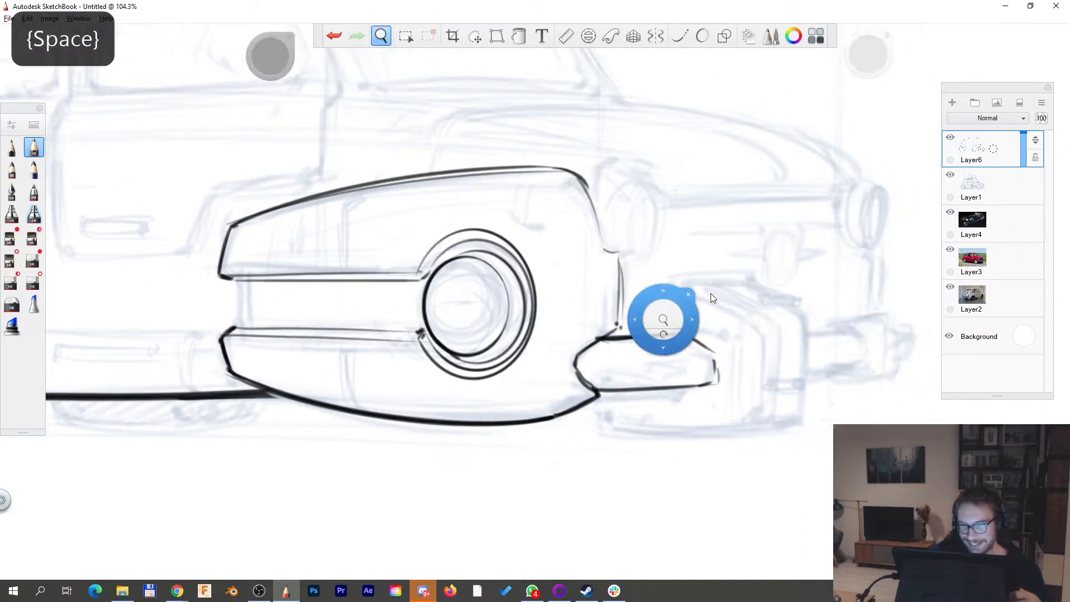
drag(704, 386, 589, 359)
key(s)
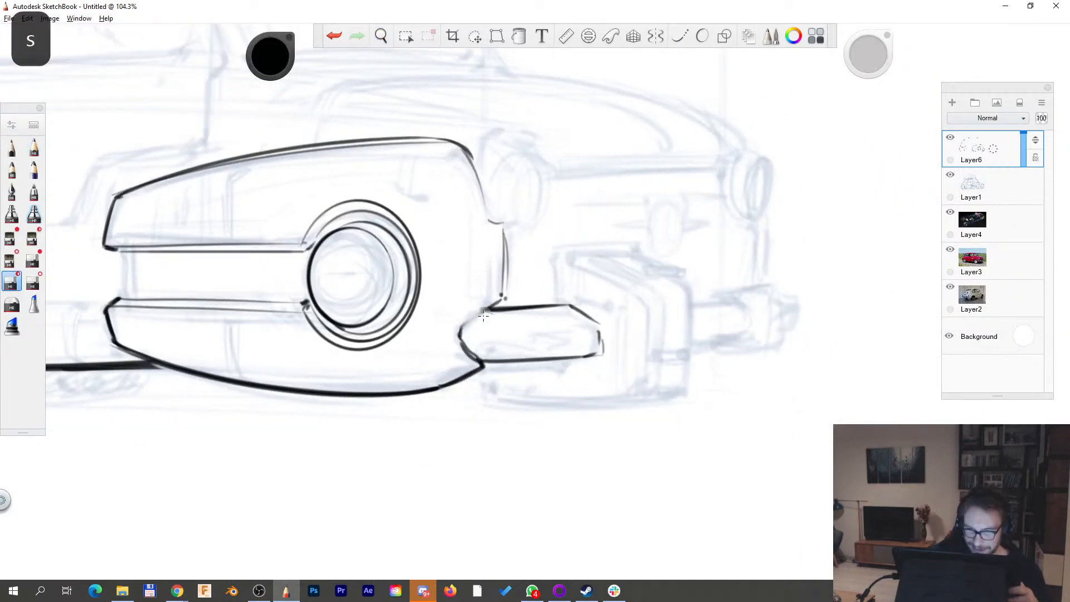
key(s)
drag(484, 294, 502, 303)
drag(506, 231, 502, 306)
drag(483, 207, 504, 225)
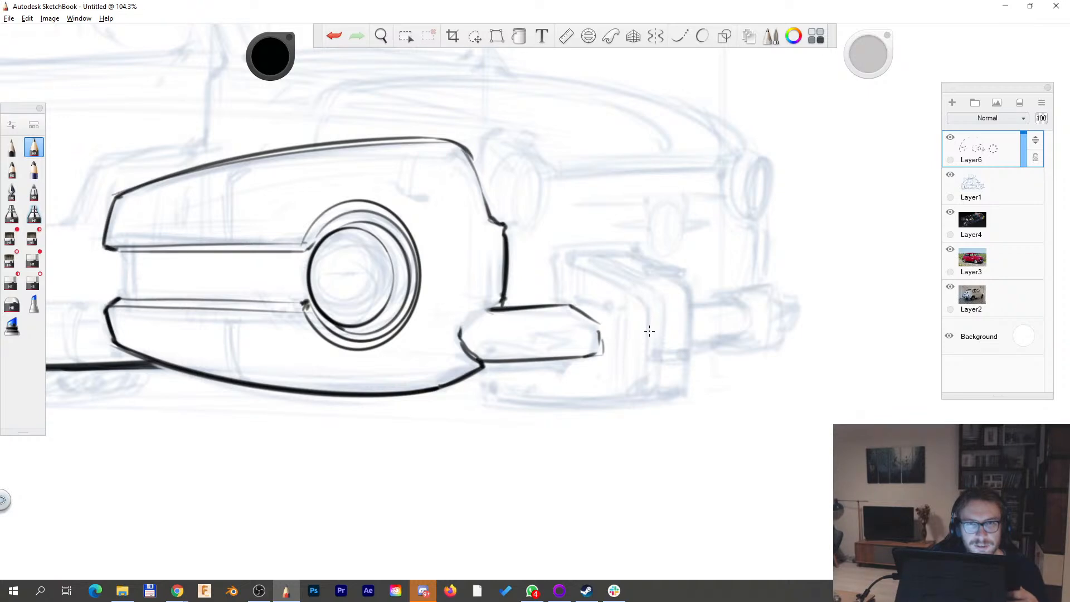
- Add a thin crease line along the inside of the near bumper piece and thicken its lower edge
key(space)
drag(610, 225, 597, 227)
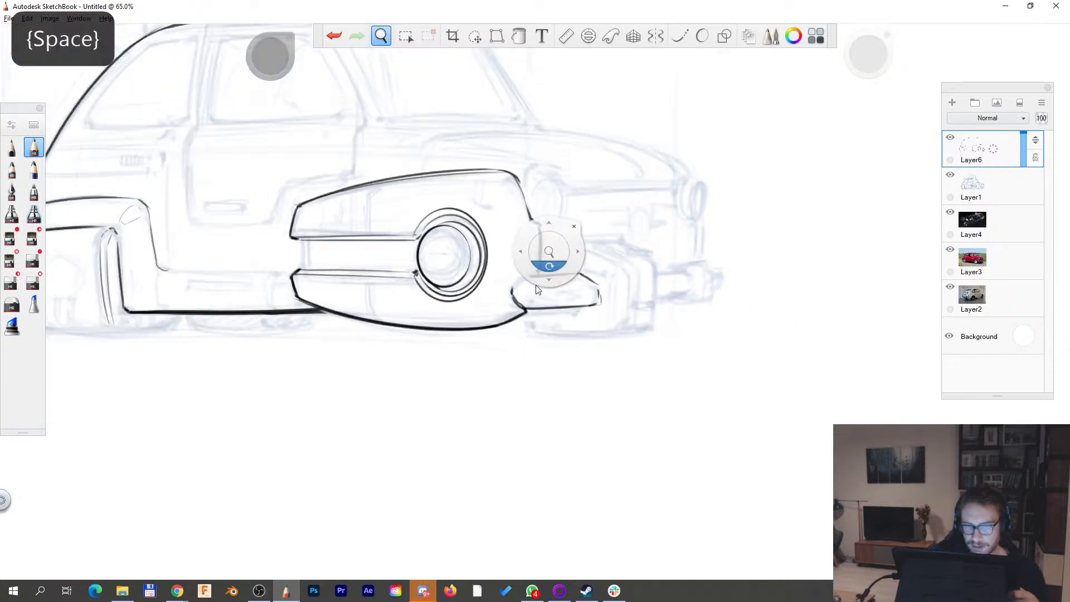
drag(607, 268, 672, 297)
drag(590, 309, 706, 288)
drag(568, 327, 624, 287)
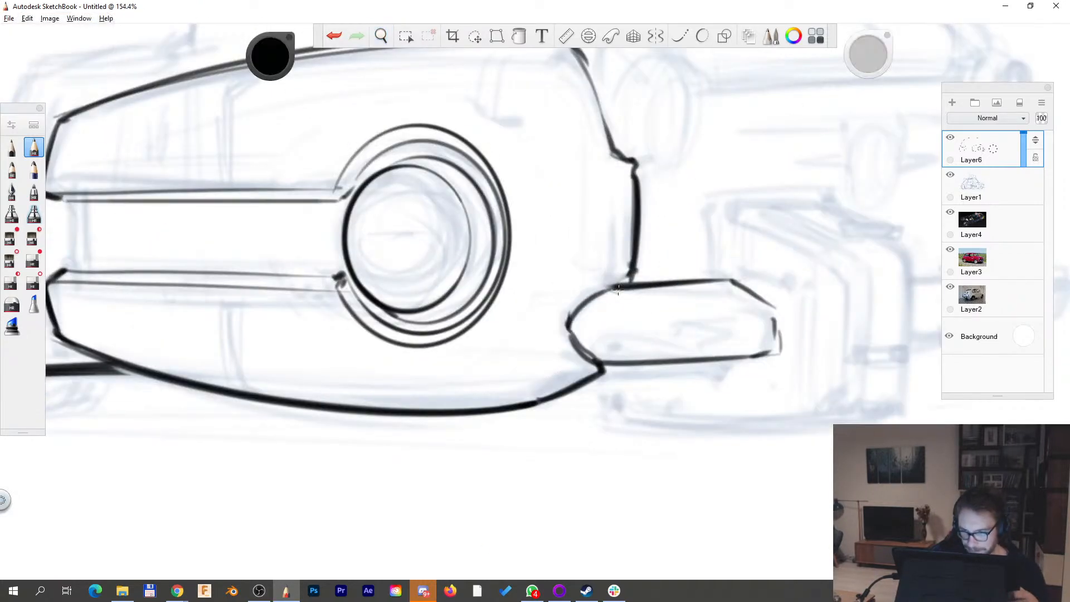
drag(579, 328, 762, 329)
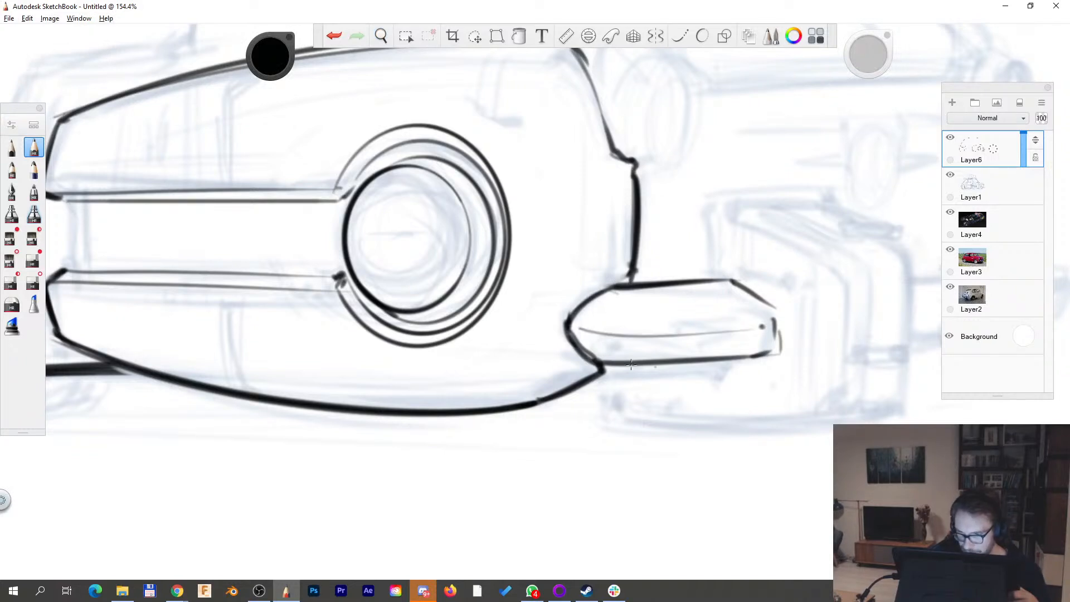
drag(595, 363, 780, 352)
drag(604, 365, 781, 352)
- Ink the outer vertical edges of the central bumper block and a parallel vertical line inside it
key(space)
mouse_move(812, 417)
mouse_down()
mouse_move(477, 370)
mouse_move(513, 235)
mouse_up()
drag(530, 351, 534, 227)
drag(572, 353, 573, 208)
drag(393, 233, 395, 168)
- Ink the bumper block's top edge and its slanted upper edges, with parallel inner lines following the slope
key(space)
mouse_move(740, 210)
mouse_down()
mouse_move(752, 223)
mouse_move(359, 253)
mouse_move(428, 204)
mouse_up()
drag(350, 266, 422, 209)
key(space)
drag(732, 276, 717, 213)
drag(378, 284, 475, 223)
mouse_move(367, 328)
mouse_down()
mouse_move(460, 269)
mouse_move(461, 288)
mouse_move(472, 289)
mouse_up()
- Ink the bumper block's heavy bottom edge, its lower front corner and the dark point at the edge's rear end
key(space)
drag(657, 453, 596, 374)
drag(415, 470, 530, 289)
drag(423, 472, 538, 267)
key(alt)
key(s)
drag(525, 307, 544, 233)
drag(515, 326, 544, 236)
key(space)
mouse_move(634, 218)
mouse_down()
mouse_move(701, 159)
mouse_move(733, 286)
mouse_move(709, 371)
mouse_up()
drag(587, 371, 644, 286)
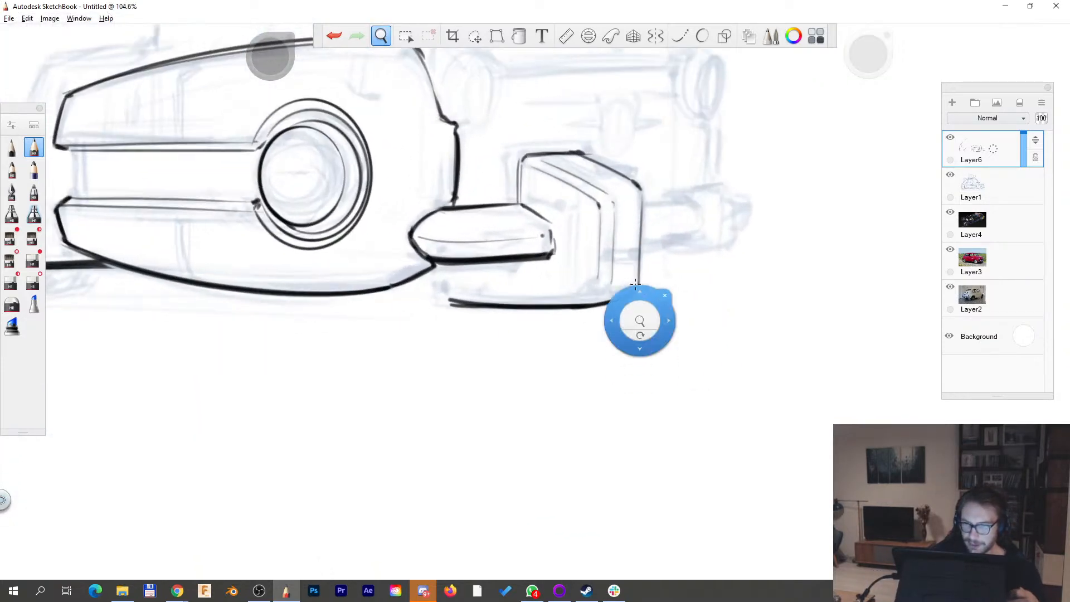
click(449, 297)
key(space)
drag(332, 371, 435, 409)
mouse_move(397, 313)
mouse_down()
mouse_move(325, 150)
mouse_move(490, 261)
mouse_up()
key(ctrl+z)
key(space)
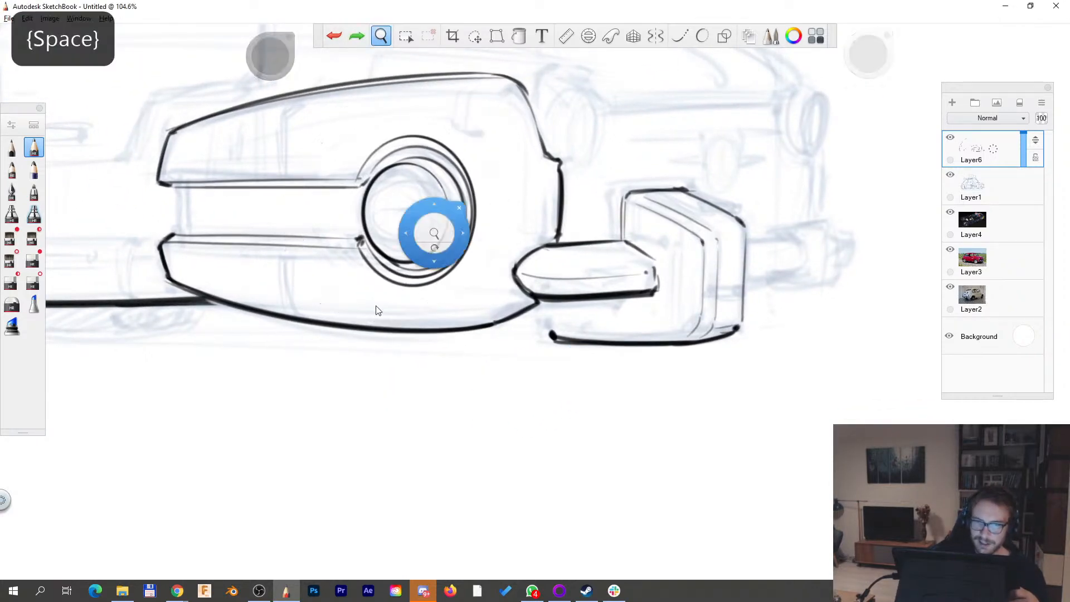
drag(346, 329, 693, 352)
mouse_move(348, 350)
mouse_down()
mouse_move(432, 367)
mouse_move(499, 400)
mouse_up()
drag(393, 184, 398, 257)
key(ctrl+z)
key(space)
drag(494, 400, 468, 351)
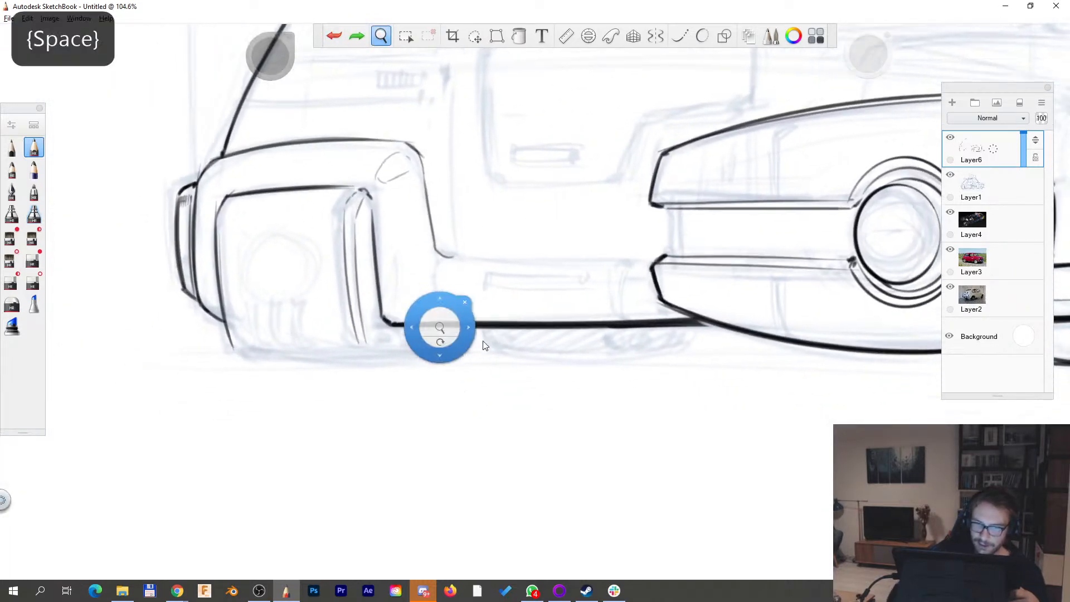
drag(650, 357, 268, 394)
drag(637, 419, 477, 393)
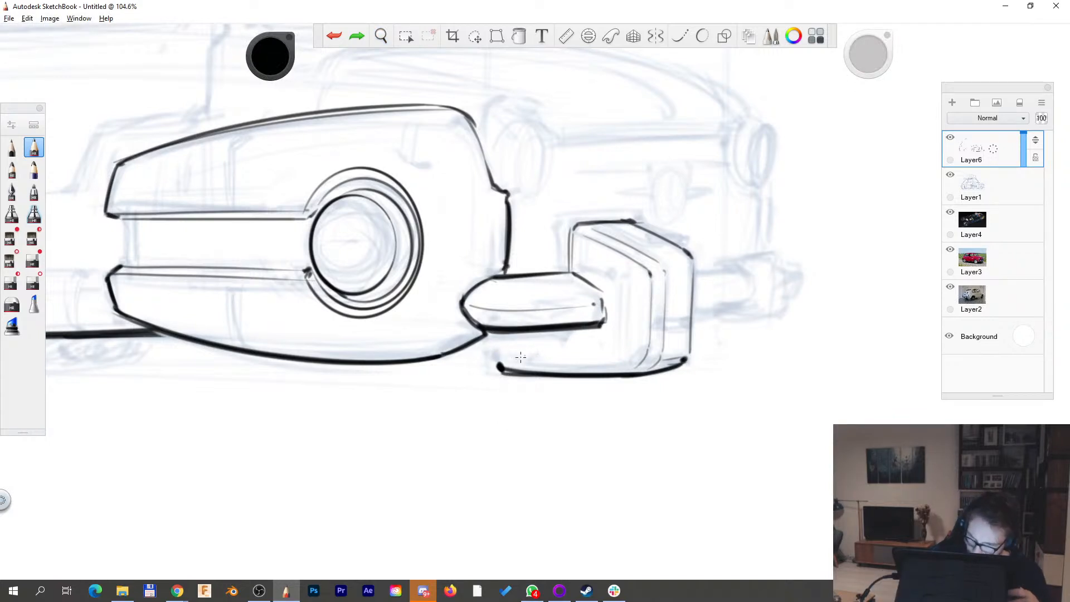
- Outline a shallow recess with thin lines beneath the near bumper piece, just above the block's bottom edge
click(333, 36)
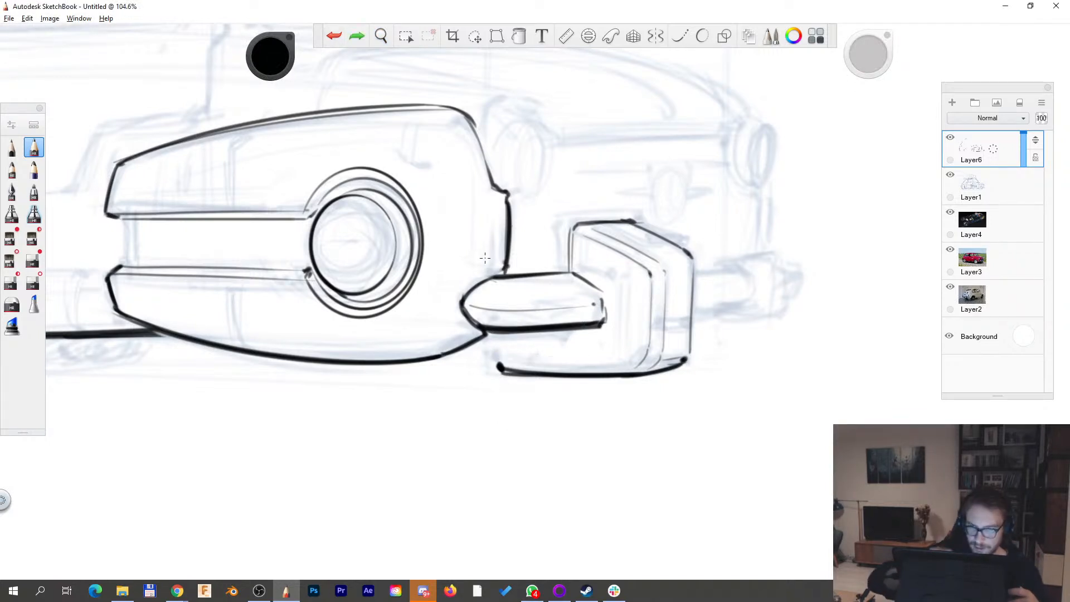
drag(506, 340, 508, 357)
drag(507, 358, 592, 359)
- Draw the lower and upper edges of the far bumper bar from the central block to the far bumper guard
key(space)
drag(710, 366, 537, 370)
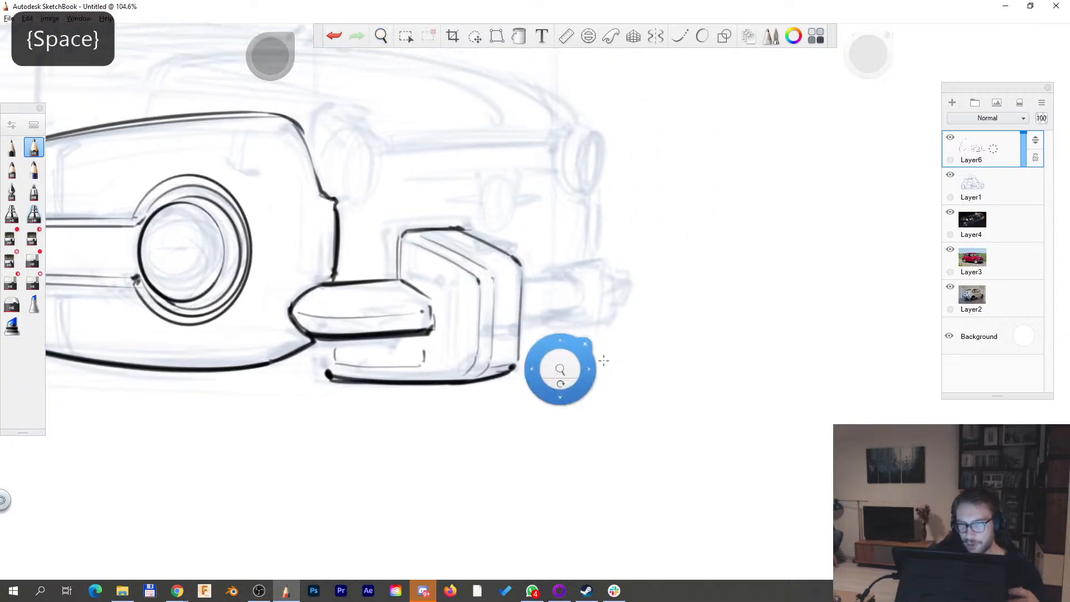
mouse_move(523, 321)
mouse_down()
mouse_move(592, 314)
mouse_move(569, 316)
mouse_up()
key(s)
key(s)
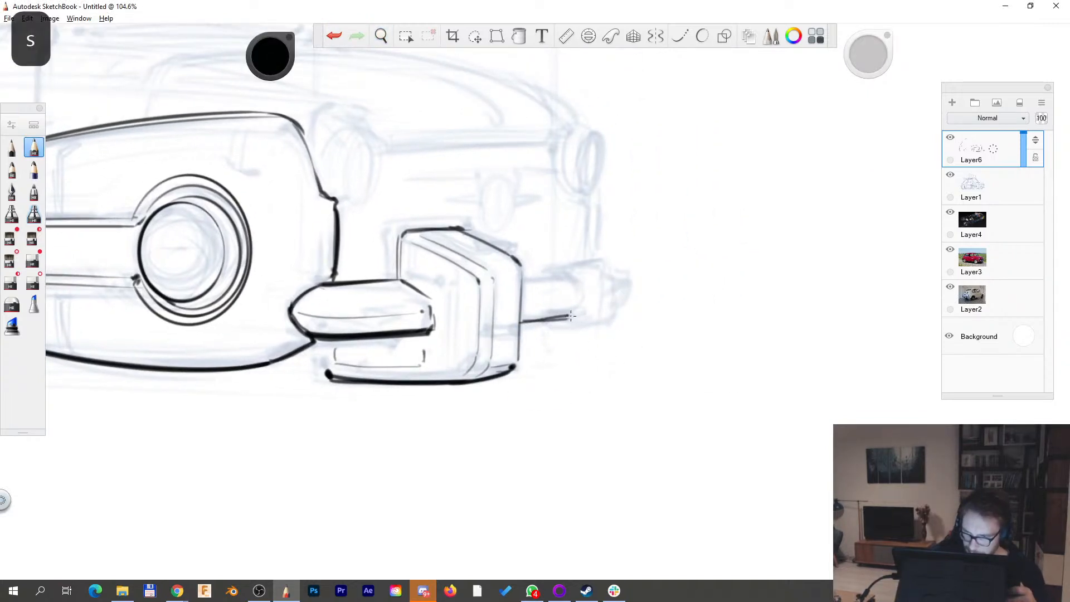
click(326, 32)
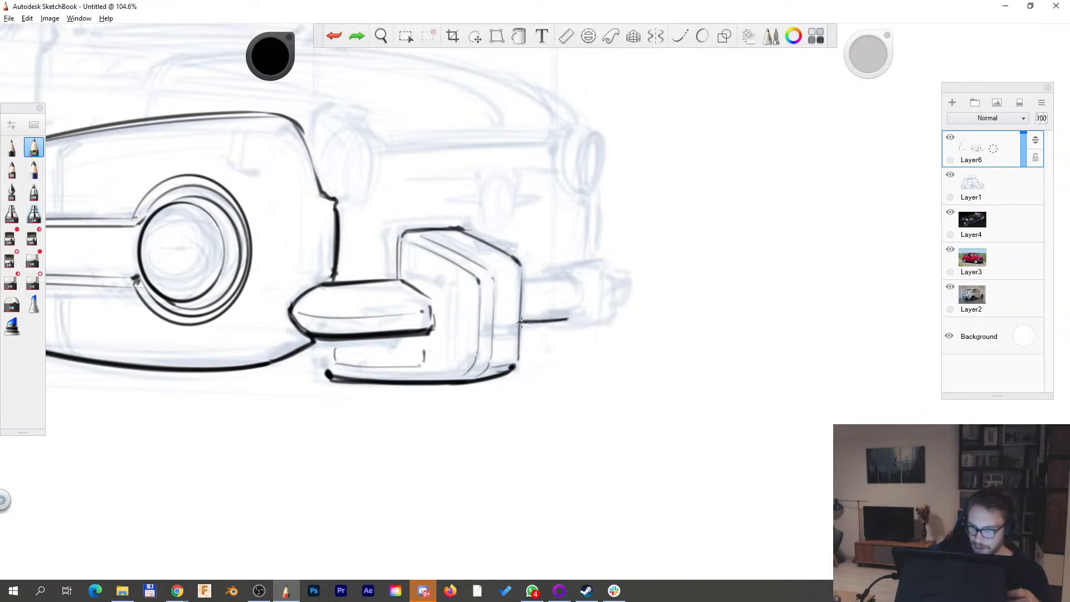
click(335, 37)
drag(569, 276, 523, 277)
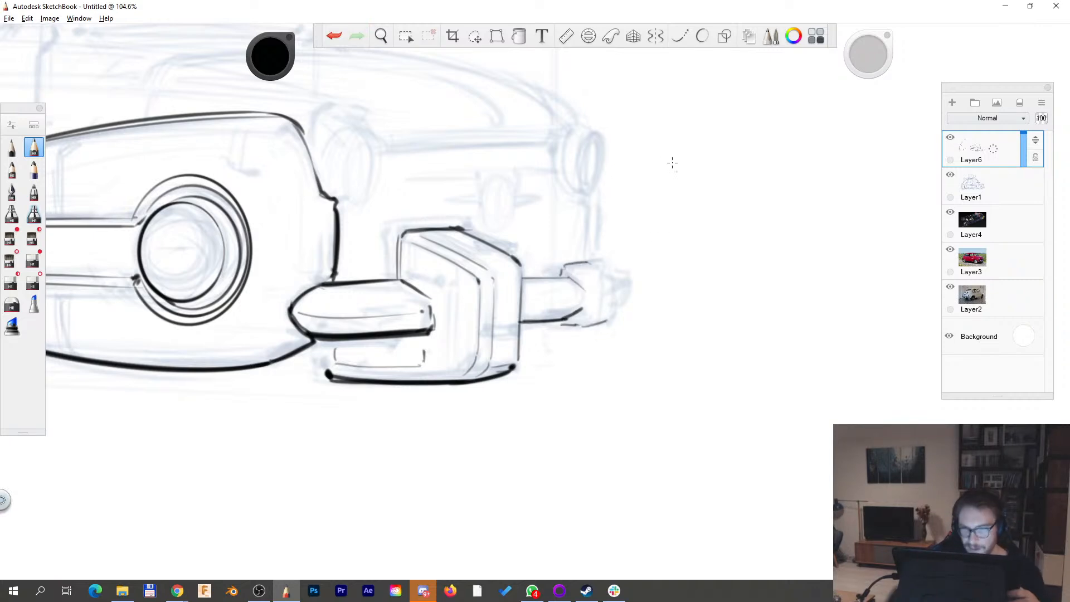
- Outline the far bumper guard as a small block, with thin inner vertical lines and darkened outer edges
drag(617, 282, 613, 319)
drag(594, 278, 597, 321)
drag(566, 263, 559, 277)
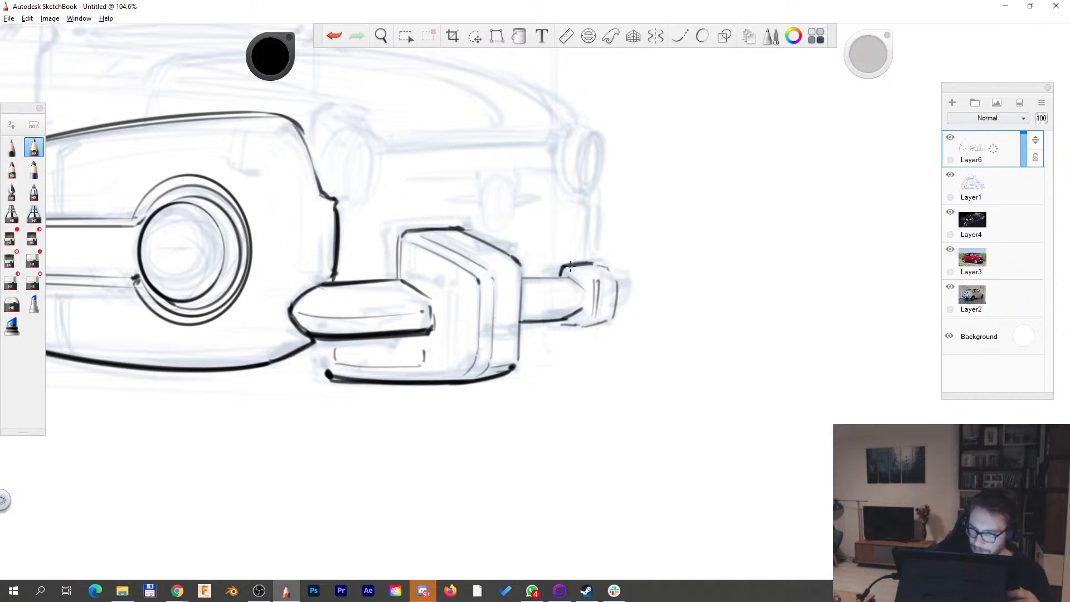
drag(560, 326, 613, 321)
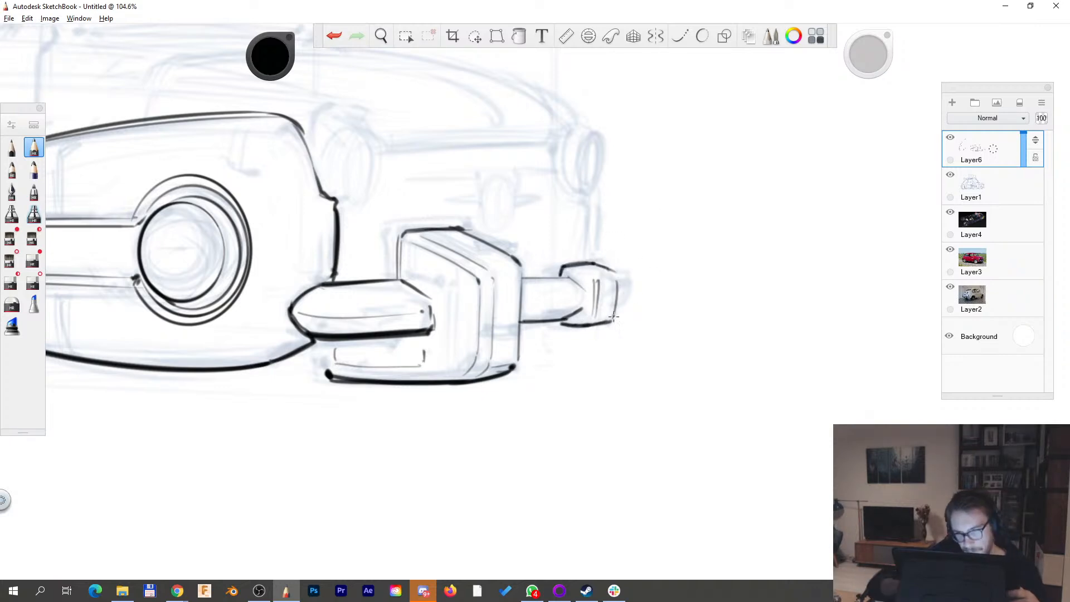
drag(565, 277, 586, 300)
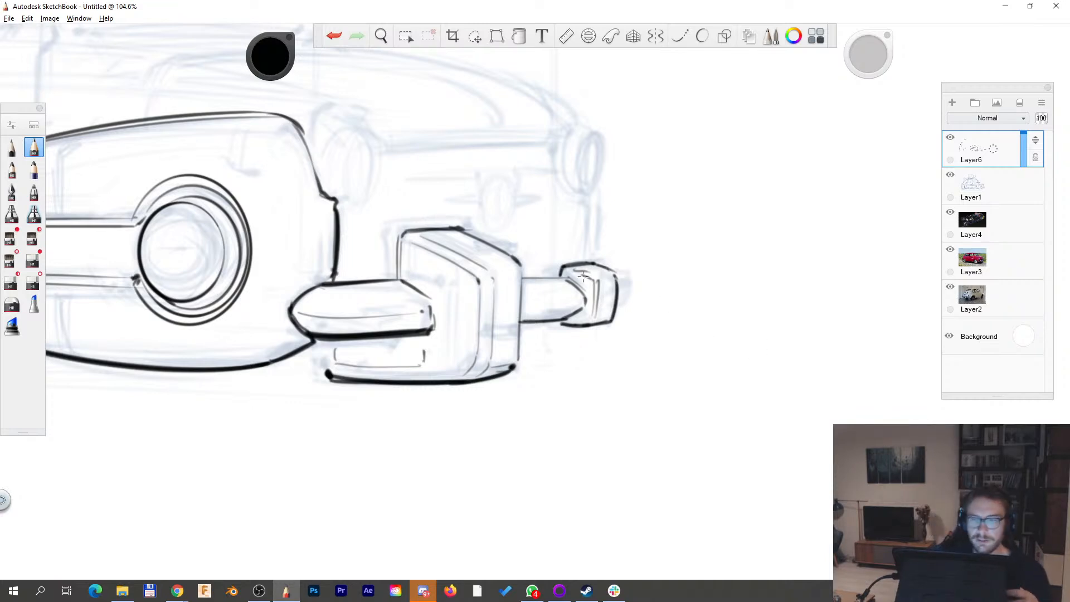
- Draw the rounded bumper tip beyond the far guard and thicken the front edge of the central block
key(space)
drag(613, 268, 625, 317)
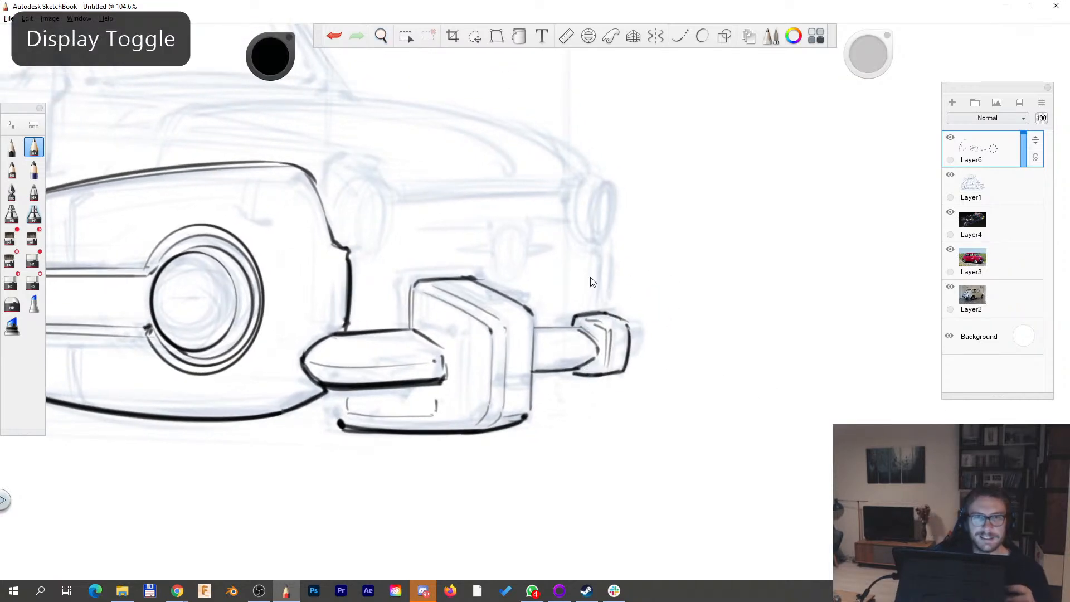
key(alt+Tab)
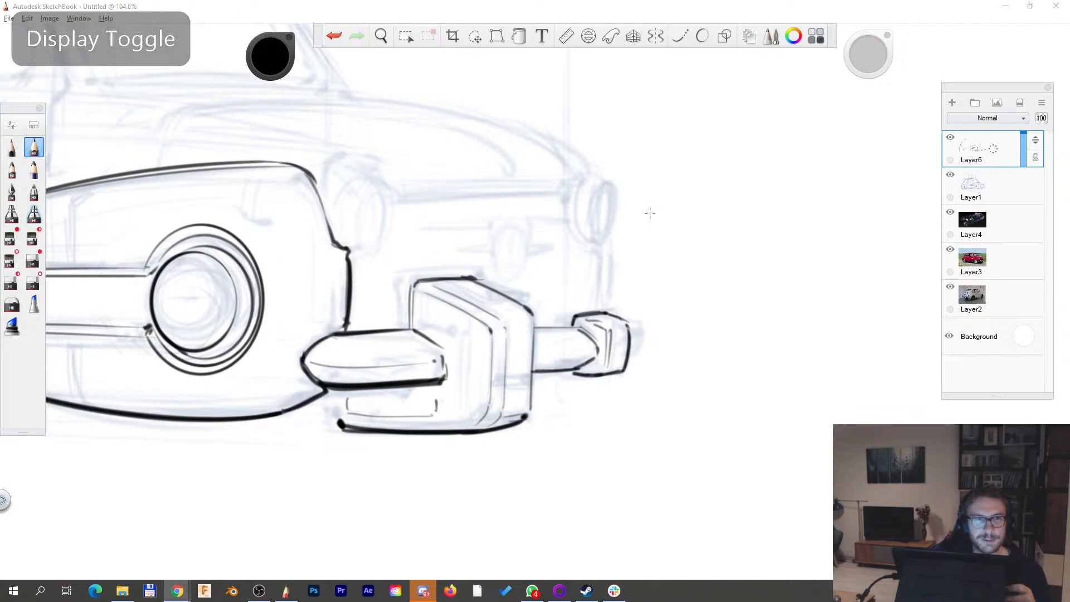
drag(629, 363, 640, 348)
key(space)
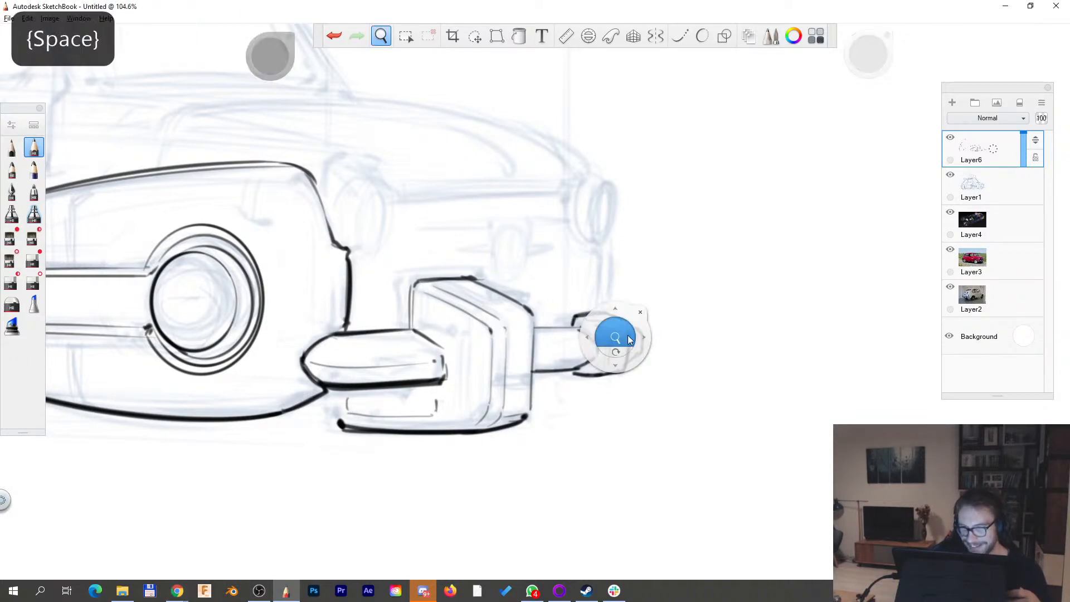
drag(635, 328, 630, 361)
drag(526, 415, 533, 314)
- Draw the far edge of the car's nose from the far bumper guard up to the far headlight
key(space)
mouse_move(640, 312)
mouse_down()
mouse_move(623, 394)
mouse_move(588, 333)
mouse_up()
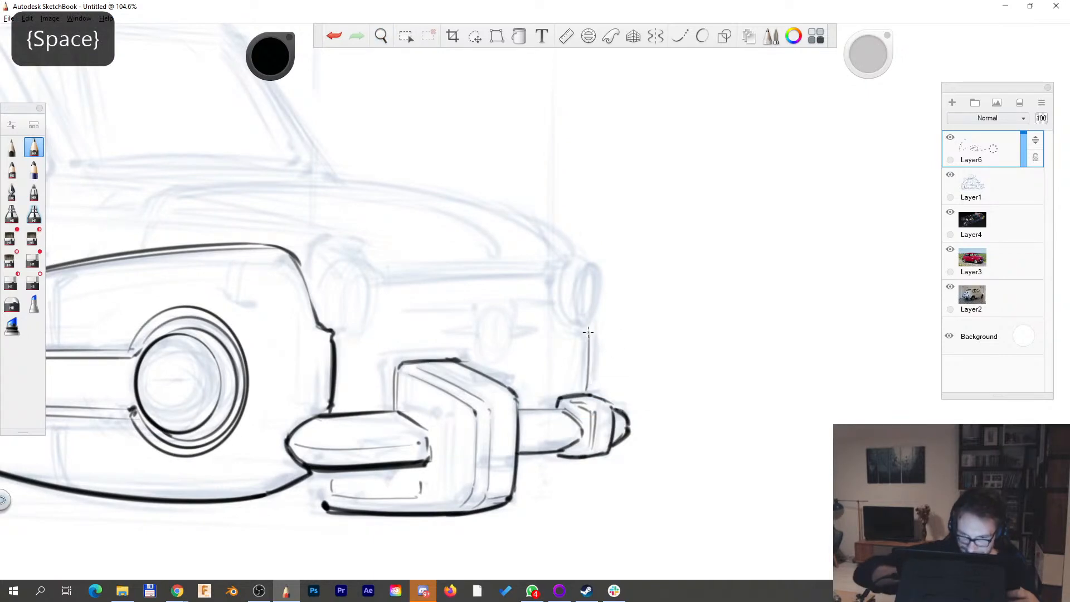
mouse_move(588, 392)
mouse_down()
mouse_move(586, 330)
mouse_move(544, 307)
mouse_move(629, 300)
mouse_up()
- Rough in both headlights with thin overlapping ellipses for the outer rims and the lenses
key(space)
drag(528, 294, 568, 291)
mouse_move(405, 304)
mouse_down()
mouse_move(402, 262)
mouse_move(435, 243)
mouse_move(389, 241)
mouse_move(398, 336)
mouse_move(360, 255)
mouse_up()
key(space)
drag(740, 385, 618, 368)
mouse_move(632, 254)
mouse_down()
mouse_move(580, 262)
mouse_move(613, 304)
mouse_move(643, 234)
mouse_move(617, 309)
mouse_up()
drag(620, 213, 633, 224)
drag(596, 297, 579, 253)
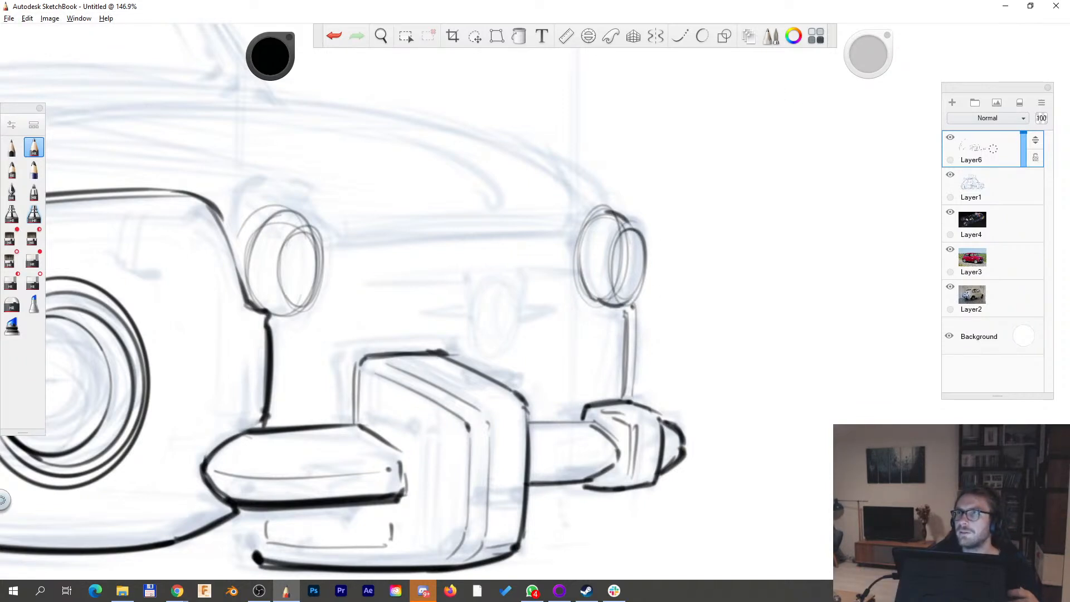
key(alt+Tab)
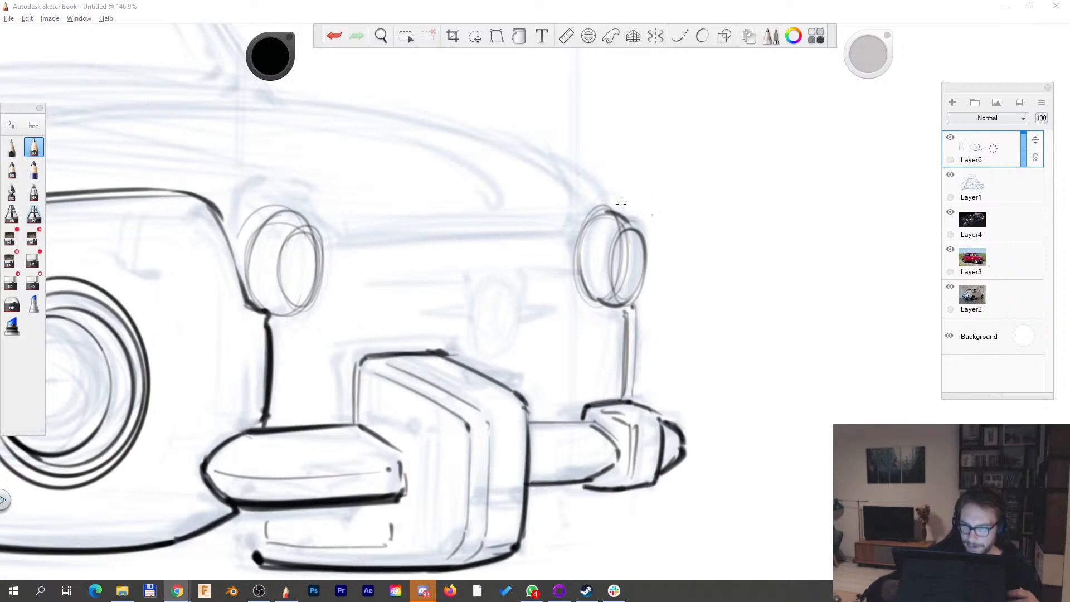
- Darken the far headlight's lens ellipse and outer rim with heavier strokes
drag(620, 231, 612, 289)
key(s)
mouse_move(613, 237)
mouse_down()
mouse_move(628, 266)
mouse_move(614, 297)
mouse_move(635, 246)
mouse_move(607, 290)
mouse_move(624, 294)
mouse_up()
key(s)
drag(585, 223, 606, 303)
key(ctrl+z)
key(ctrl+z)
mouse_move(583, 226)
mouse_down()
mouse_move(613, 305)
mouse_move(602, 303)
mouse_move(620, 210)
mouse_move(631, 216)
mouse_up()
- Redraw the near headlight's outer rim and lens ellipse with darker lines
key(space)
drag(446, 279, 503, 286)
drag(308, 301, 331, 317)
drag(314, 233, 311, 305)
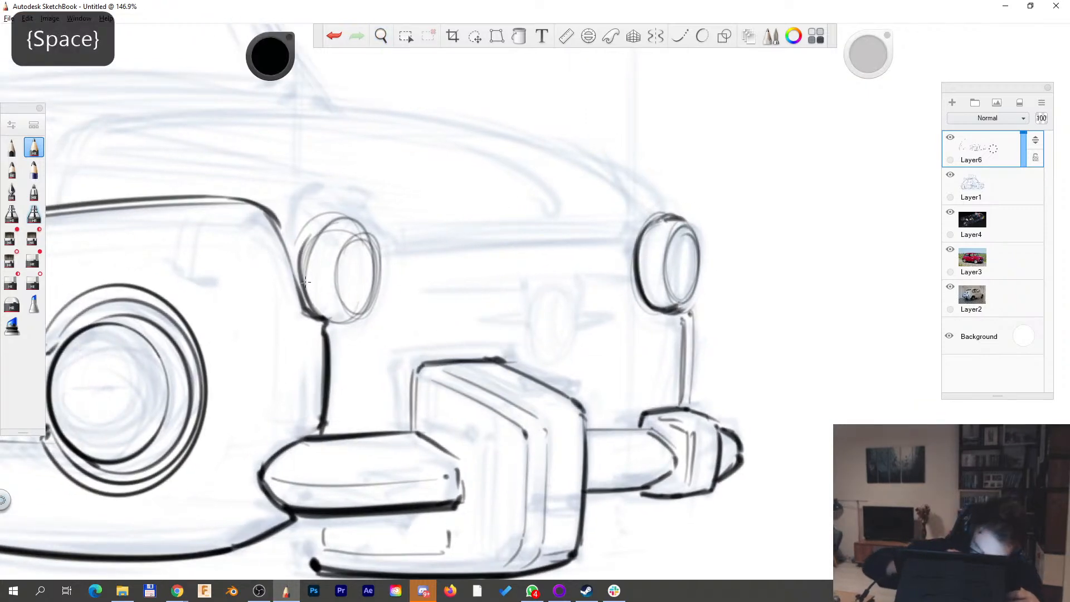
click(334, 36)
mouse_move(330, 223)
mouse_down()
mouse_move(380, 241)
mouse_move(352, 223)
mouse_move(313, 318)
mouse_up()
mouse_move(368, 241)
mouse_down()
mouse_move(341, 298)
mouse_move(348, 316)
mouse_up()
- Thicken the near headlight's rear rim and shade the inside of its lower rear curve
key(space)
drag(552, 366, 575, 361)
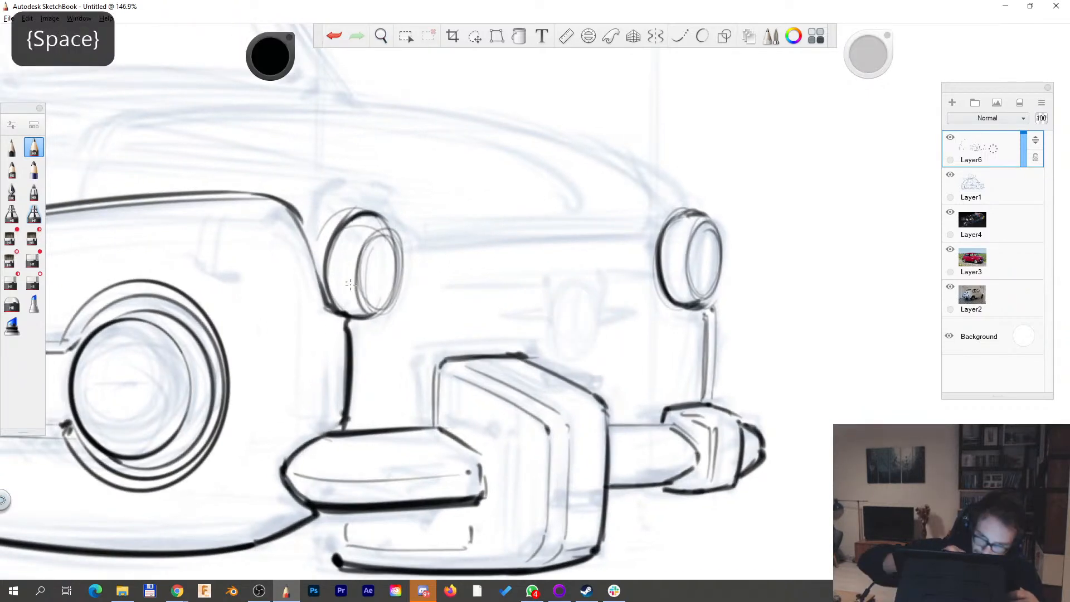
drag(339, 304, 355, 307)
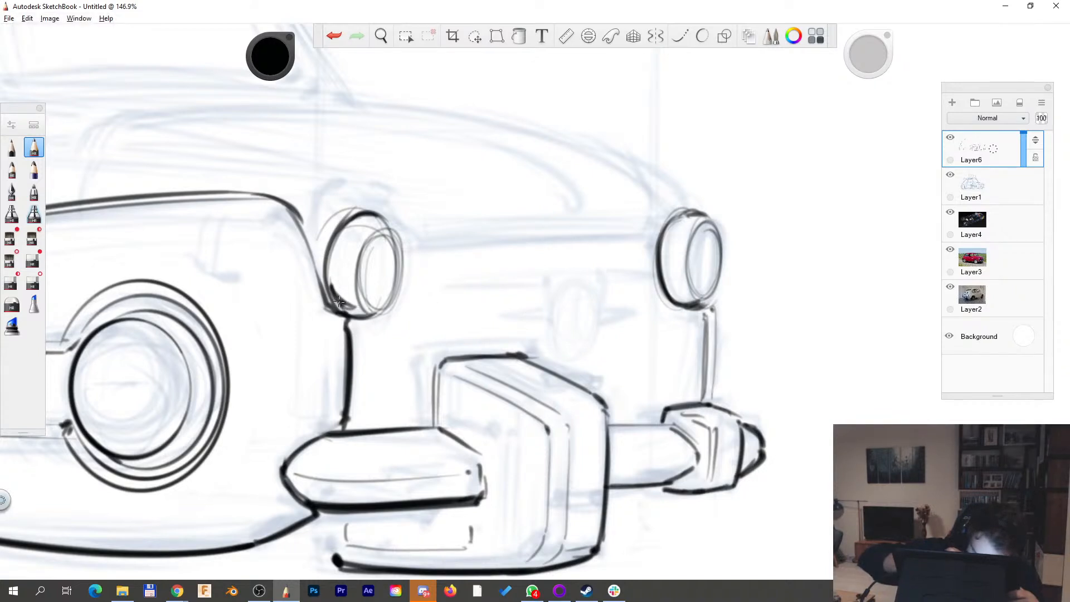
drag(332, 266, 336, 298)
mouse_move(340, 234)
mouse_down()
mouse_move(332, 287)
mouse_move(346, 223)
mouse_up()
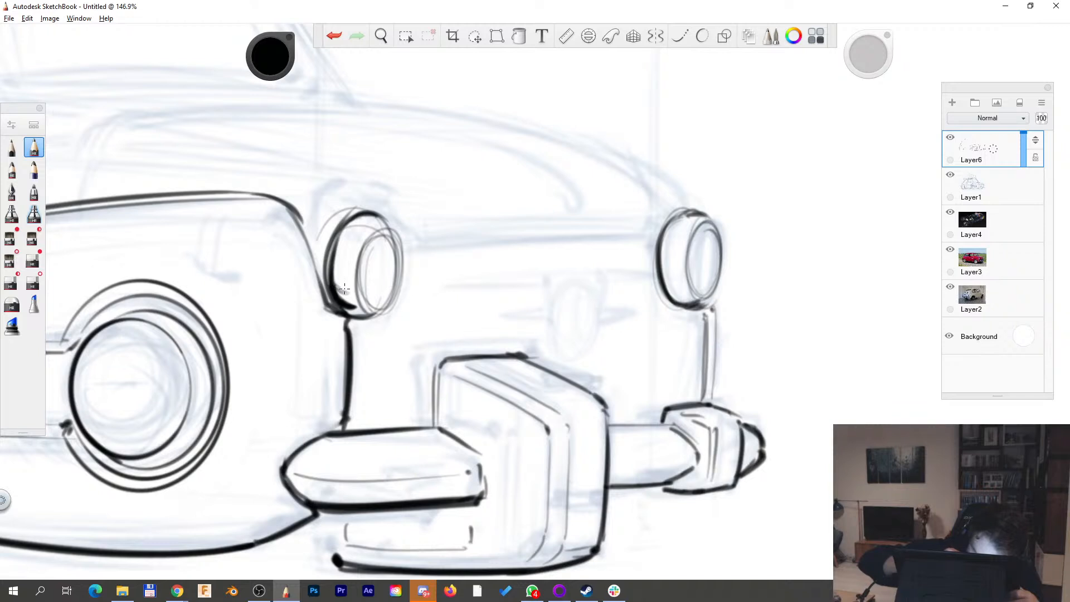
drag(338, 288, 342, 292)
- Fill the inner rear side of the far headlight's housing with black reflection shading
key(space)
drag(692, 239, 619, 228)
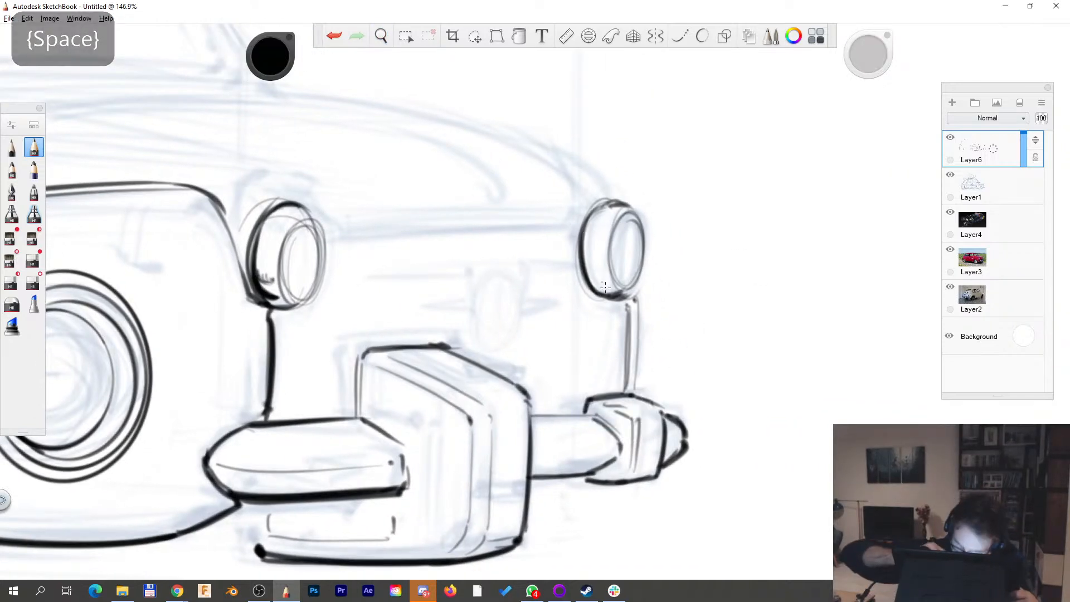
mouse_move(594, 266)
mouse_down()
mouse_move(595, 238)
mouse_move(603, 285)
mouse_move(593, 265)
mouse_move(612, 284)
mouse_move(604, 263)
mouse_move(594, 280)
mouse_move(595, 235)
mouse_move(599, 281)
mouse_move(598, 243)
mouse_move(602, 266)
mouse_up()
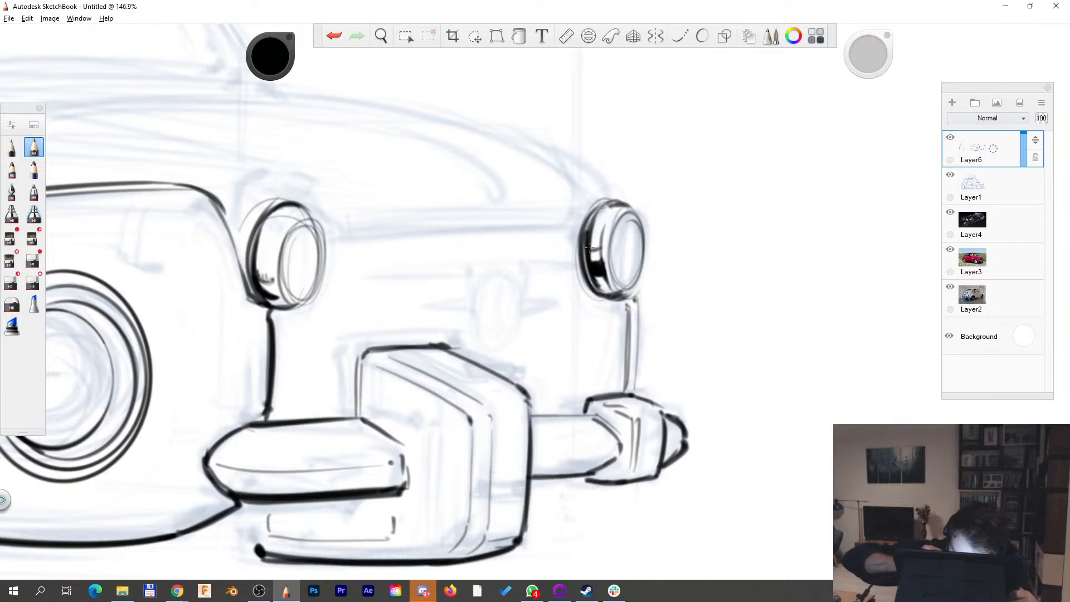
- Add a curved reflection line to the near headlight's housing and darken its lens outline
mouse_move(278, 301)
mouse_down()
mouse_move(272, 241)
mouse_move(285, 224)
mouse_move(281, 302)
mouse_up()
click(334, 36)
drag(277, 241, 286, 302)
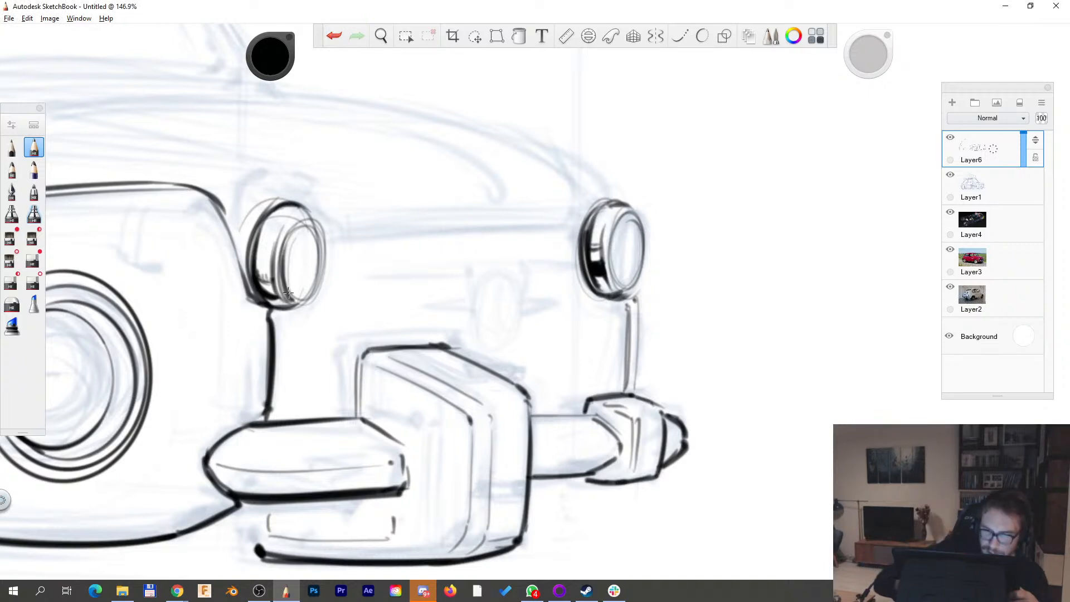
mouse_move(287, 249)
mouse_down()
mouse_move(318, 229)
mouse_move(301, 212)
mouse_move(301, 299)
mouse_up()
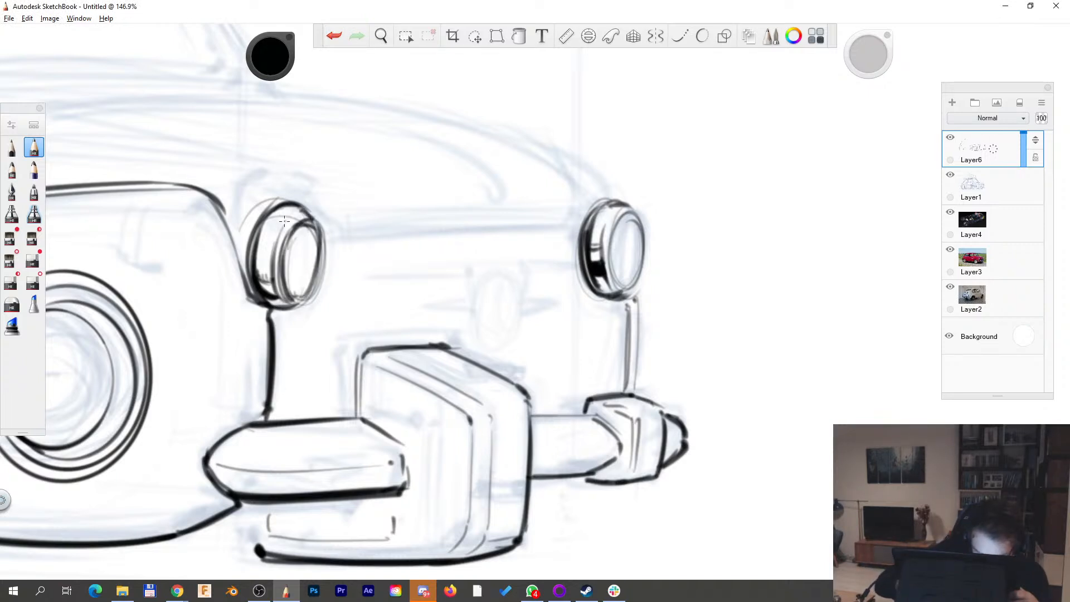
- Add fine reflection lines inside the lenses of both headlights
key(space)
drag(611, 267, 580, 375)
drag(510, 313, 506, 301)
drag(335, 317, 351, 241)
drag(342, 322, 378, 322)
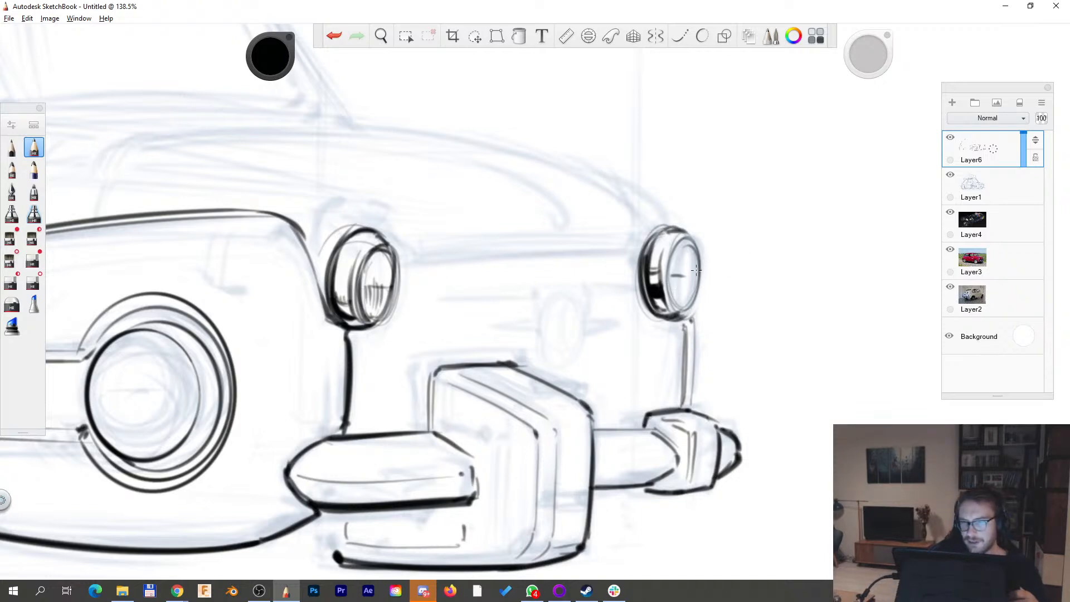
- Ink the hood's curved front edge between the two headlights and a thin line from it down the middle of the nose
key(space)
drag(678, 326, 468, 425)
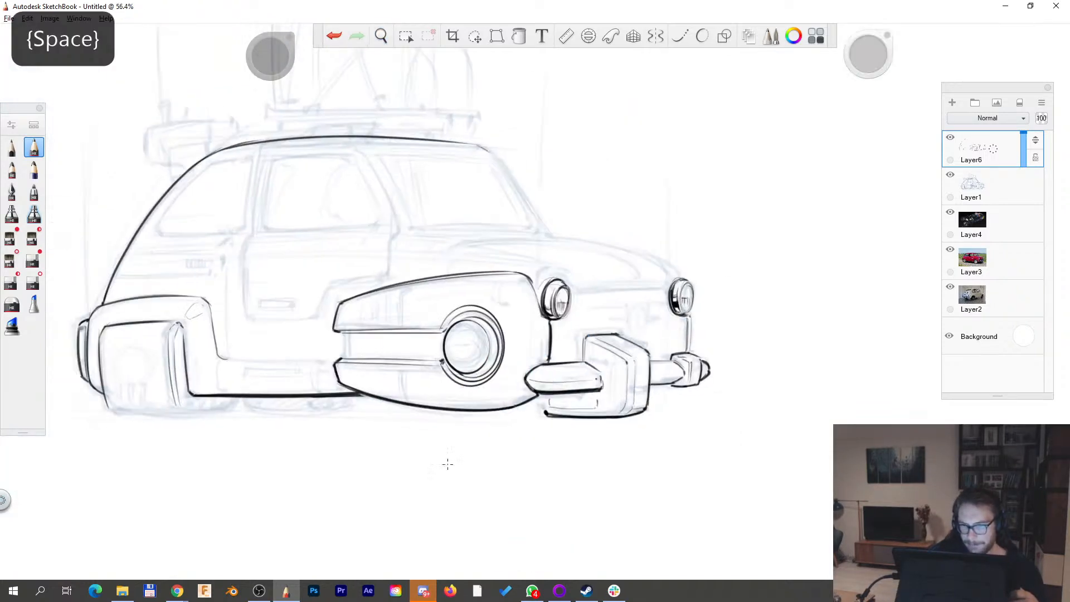
drag(804, 302, 788, 210)
drag(597, 299, 675, 357)
drag(520, 323, 694, 256)
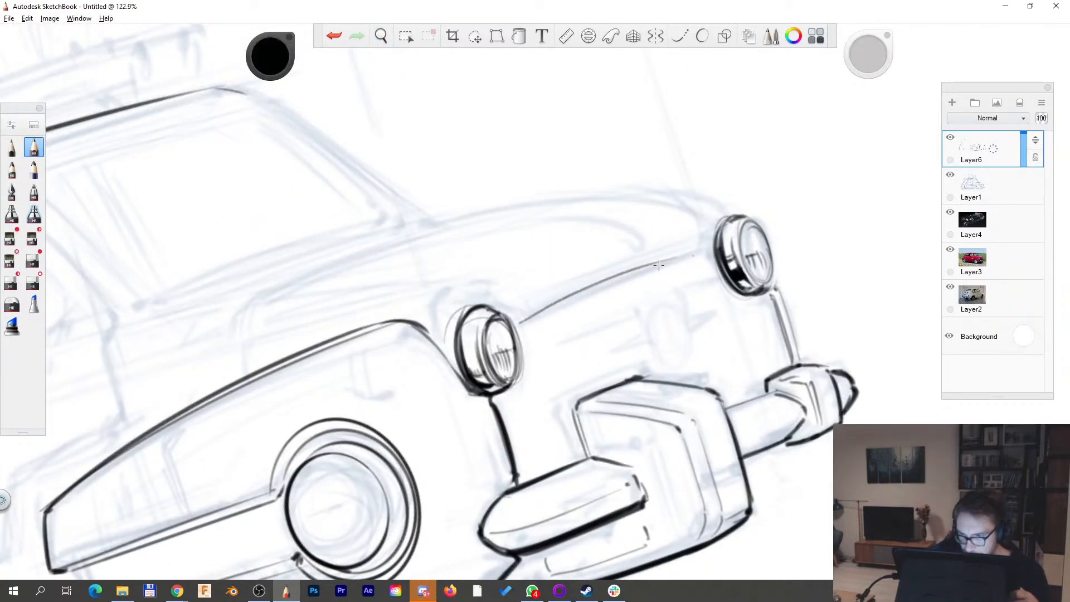
drag(521, 321, 706, 250)
key(space)
drag(681, 311, 659, 375)
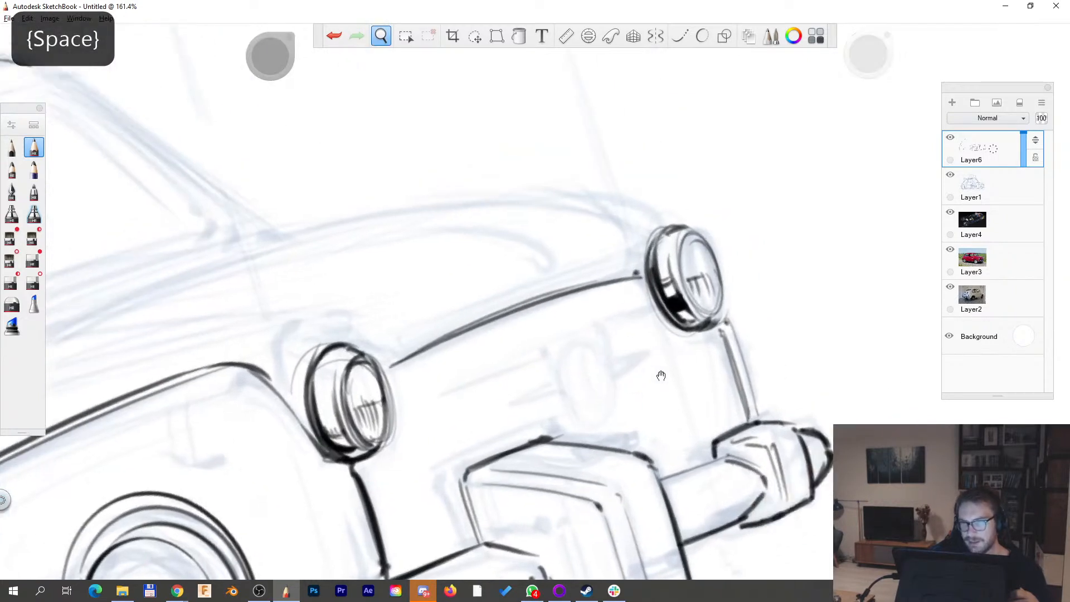
click(334, 40)
click(334, 40)
mouse_move(386, 368)
mouse_down()
mouse_move(638, 273)
mouse_move(627, 271)
mouse_up()
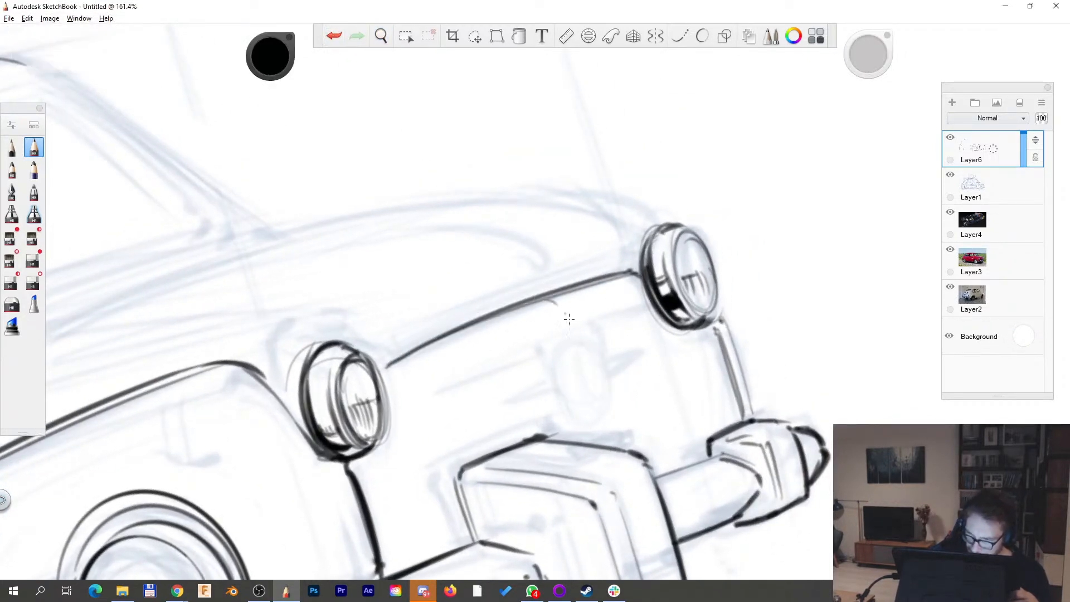
drag(557, 302, 582, 390)
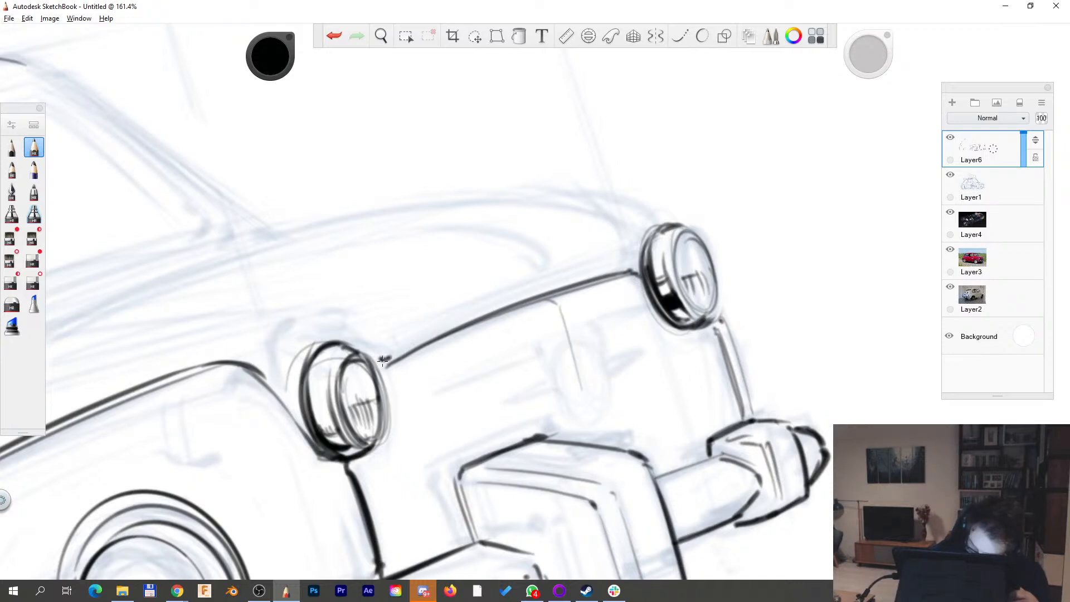
drag(383, 360, 628, 264)
drag(388, 359, 619, 267)
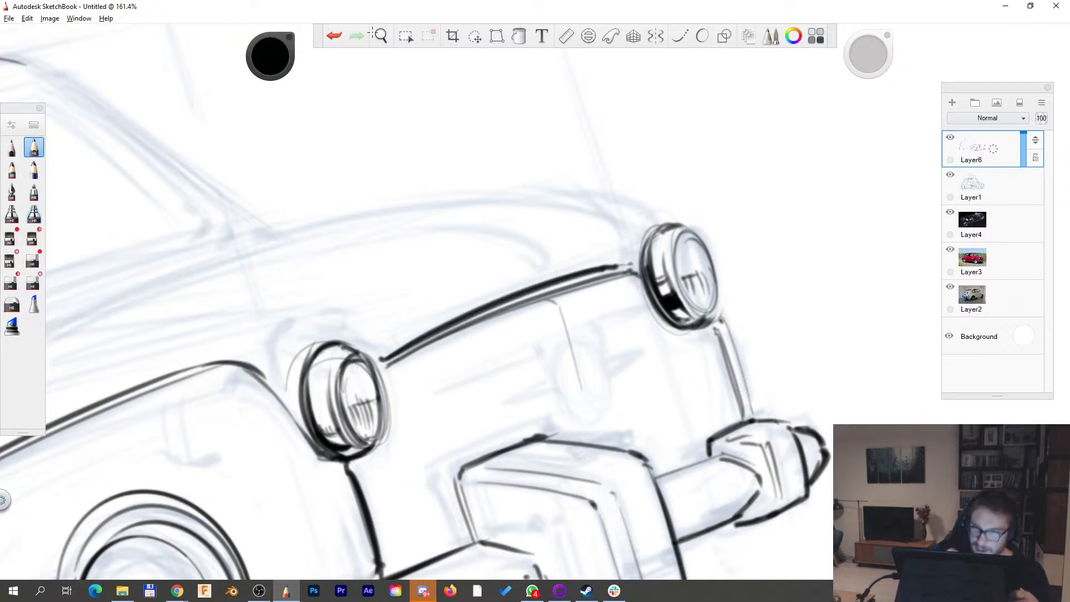
key(ctrl+z)
key(ctrl+z)
- Thicken the hood's front edge between the two headlights and the nose's side edges below them
drag(388, 360, 641, 259)
key(space)
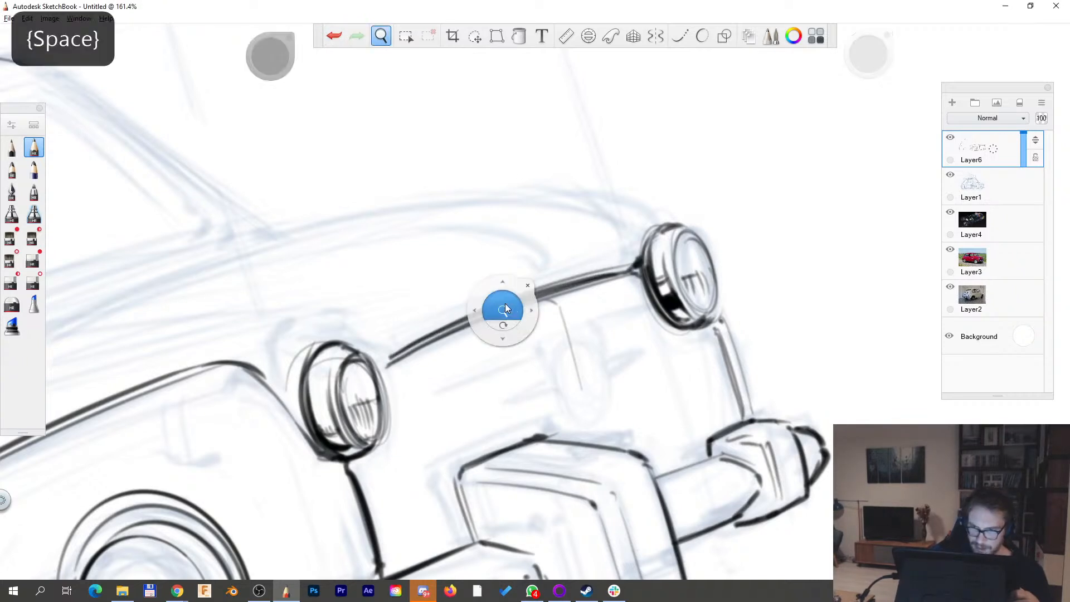
drag(501, 310, 620, 311)
mouse_move(714, 300)
mouse_down()
mouse_move(705, 358)
mouse_move(706, 296)
mouse_up()
drag(600, 336, 599, 440)
drag(605, 372, 598, 440)
drag(600, 333, 606, 373)
drag(587, 437, 592, 344)
drag(193, 364, 193, 460)
- Check the line work on the whole car by switching the rough sketch layer Layer1 off and back on
key(space)
drag(569, 308, 446, 363)
drag(485, 398, 480, 420)
key(space)
drag(573, 312, 686, 397)
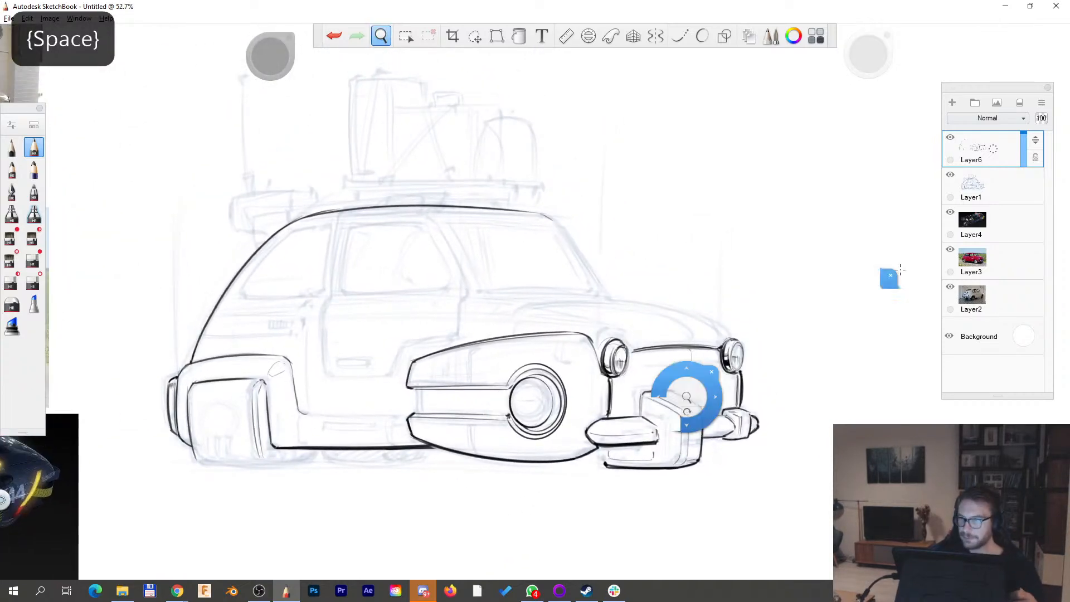
click(950, 176)
click(951, 175)
- Ink the hood's outer contour in one long curve from the windshield's base to the far headlight
key(space)
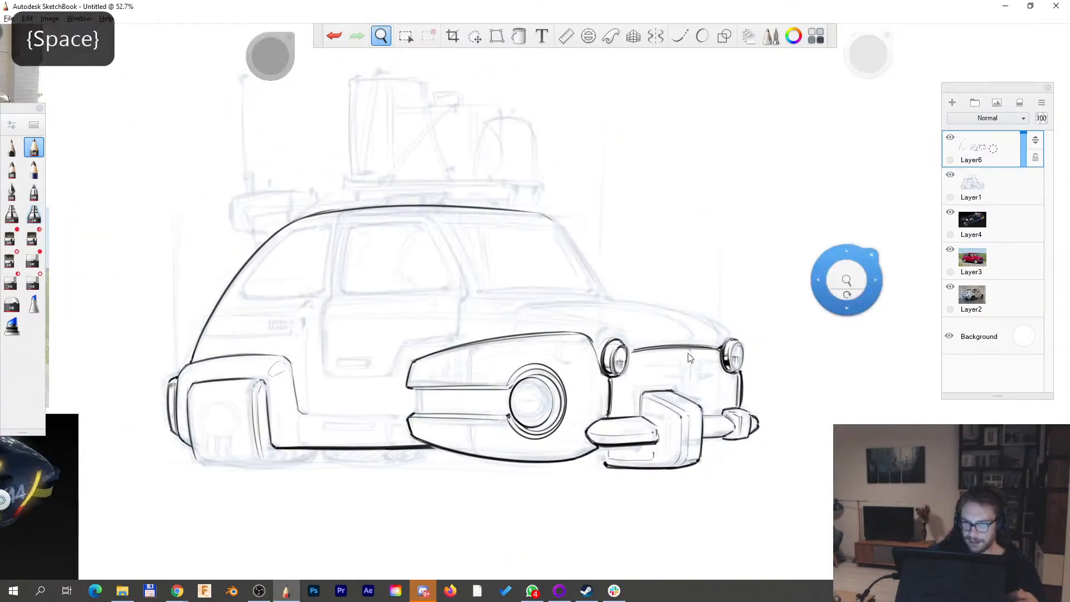
drag(769, 368, 625, 358)
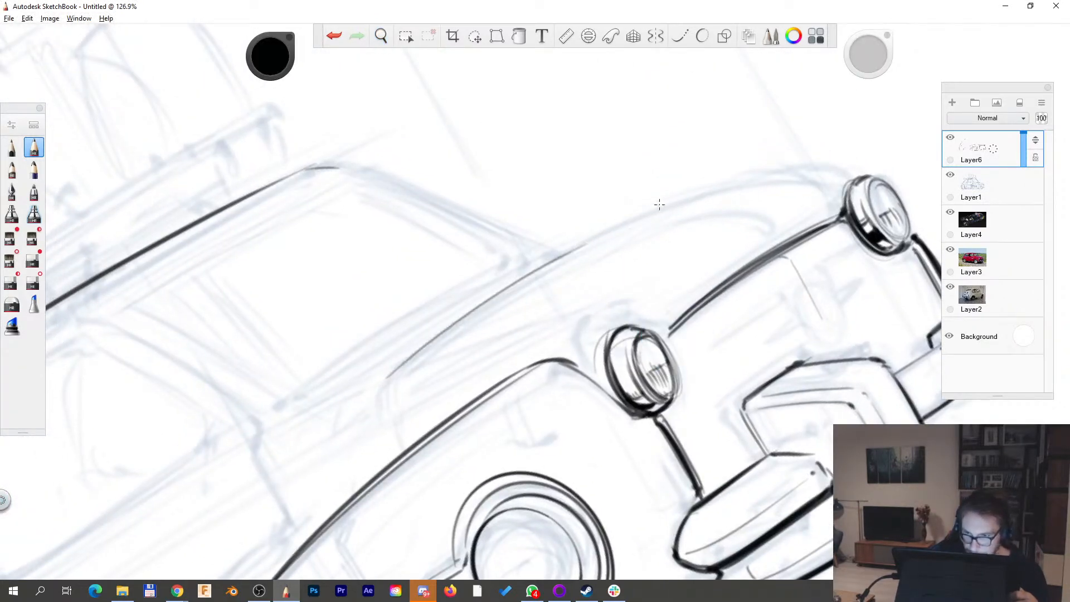
mouse_move(390, 377)
mouse_down()
mouse_move(585, 245)
mouse_move(768, 180)
mouse_move(835, 184)
mouse_up()
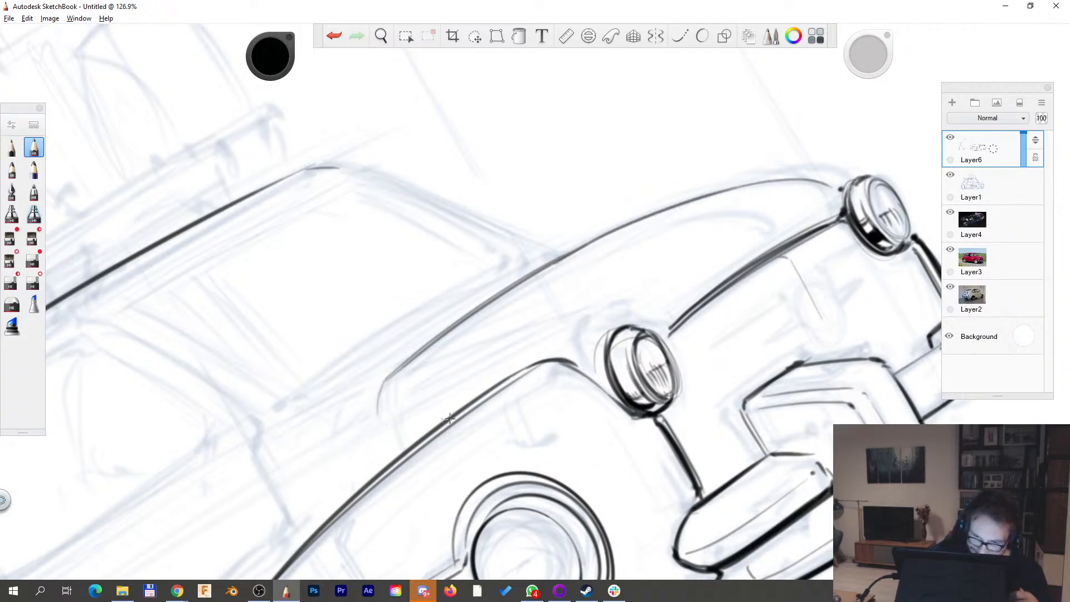
- Ink a thin beltline from the side windows' lower edge forward along the body to the near headlight
key(space)
drag(635, 311, 570, 365)
drag(737, 385, 818, 294)
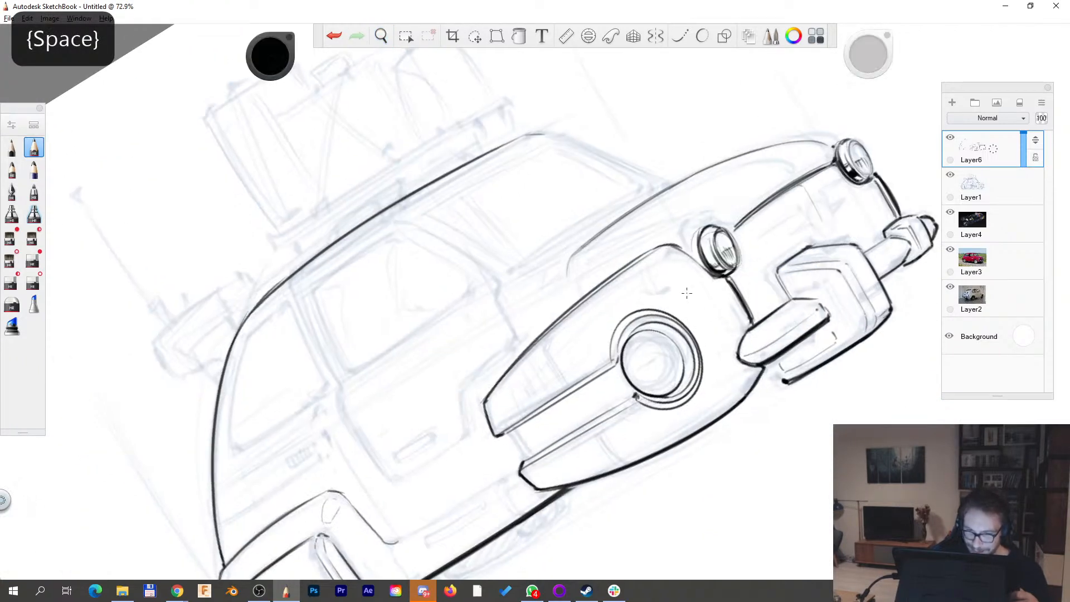
drag(357, 382, 771, 190)
click(335, 36)
mouse_move(380, 365)
mouse_down()
mouse_move(428, 332)
mouse_move(711, 211)
mouse_up()
drag(298, 446, 672, 227)
click(334, 36)
drag(332, 416, 666, 231)
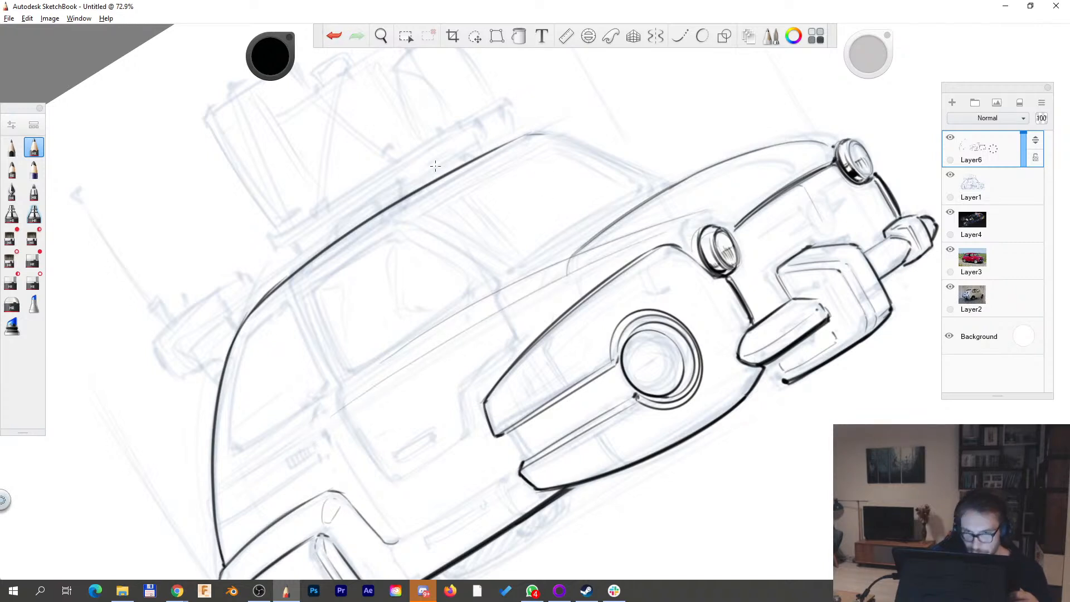
click(334, 37)
- Ink a second thin line just below the beltline and clean up the lines' front end near the headlight
drag(334, 413, 696, 229)
drag(560, 265, 725, 210)
key(alt)
drag(649, 228, 723, 210)
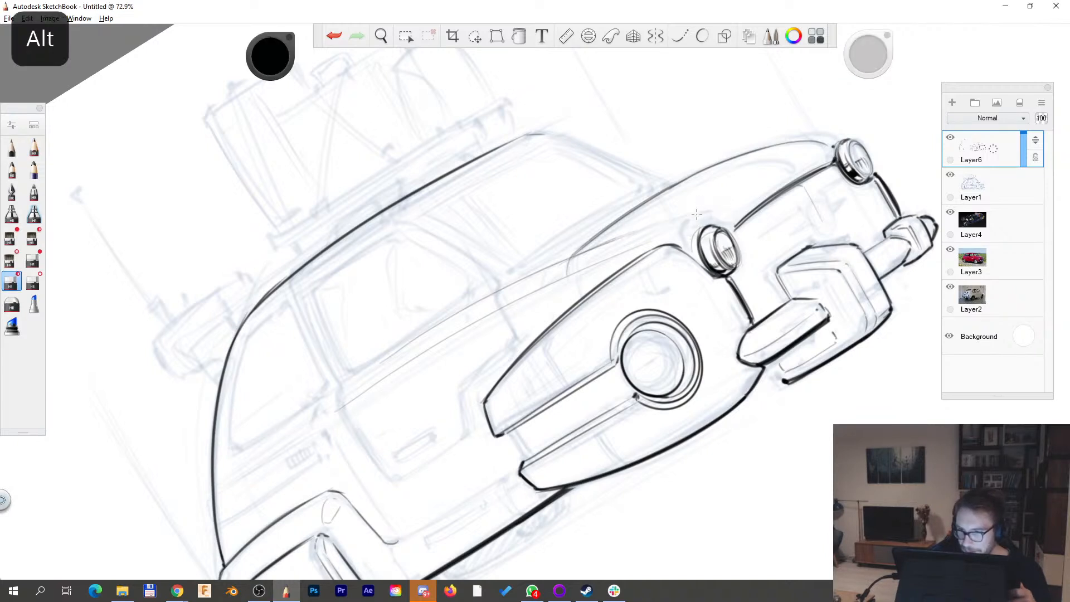
drag(630, 233, 610, 241)
key(s)
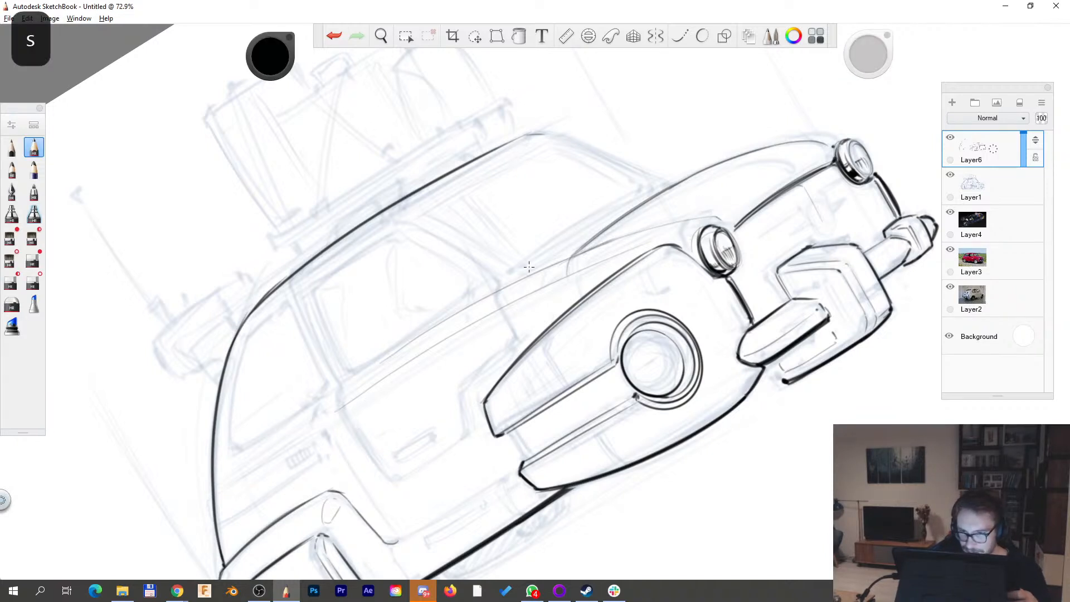
- Ink the windshield's lower edge and its near side edge with light lines
drag(530, 267, 641, 194)
key(space)
mouse_move(780, 216)
mouse_down()
mouse_move(754, 238)
mouse_move(759, 338)
mouse_up()
drag(671, 428, 535, 480)
drag(349, 227, 400, 313)
click(334, 36)
drag(348, 217, 398, 314)
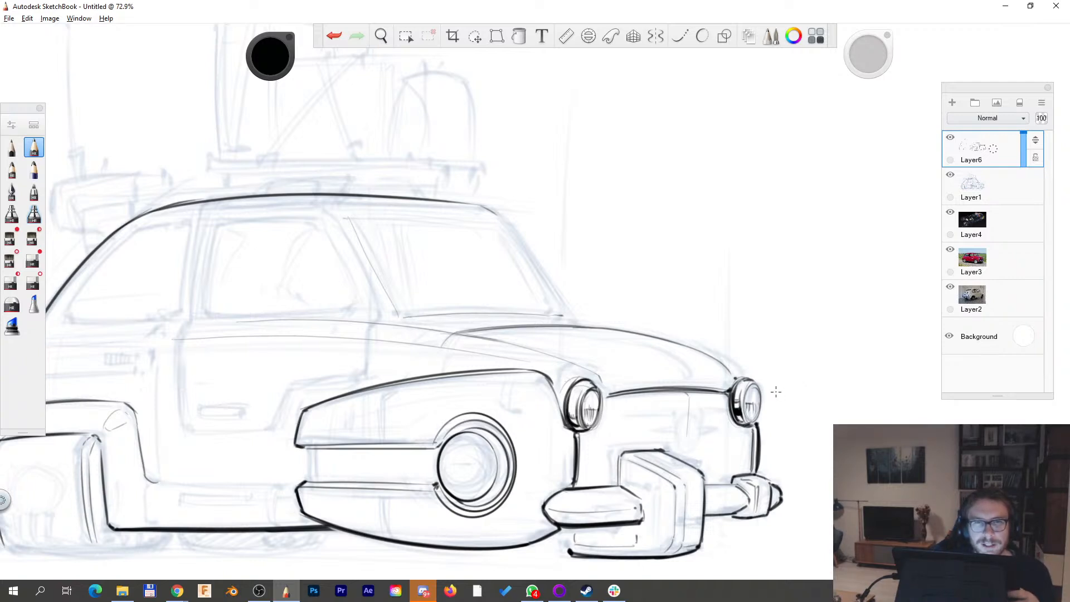
- Ink the far windshield pillar from the roof down to the hood
key(space)
drag(590, 293, 521, 311)
key(s)
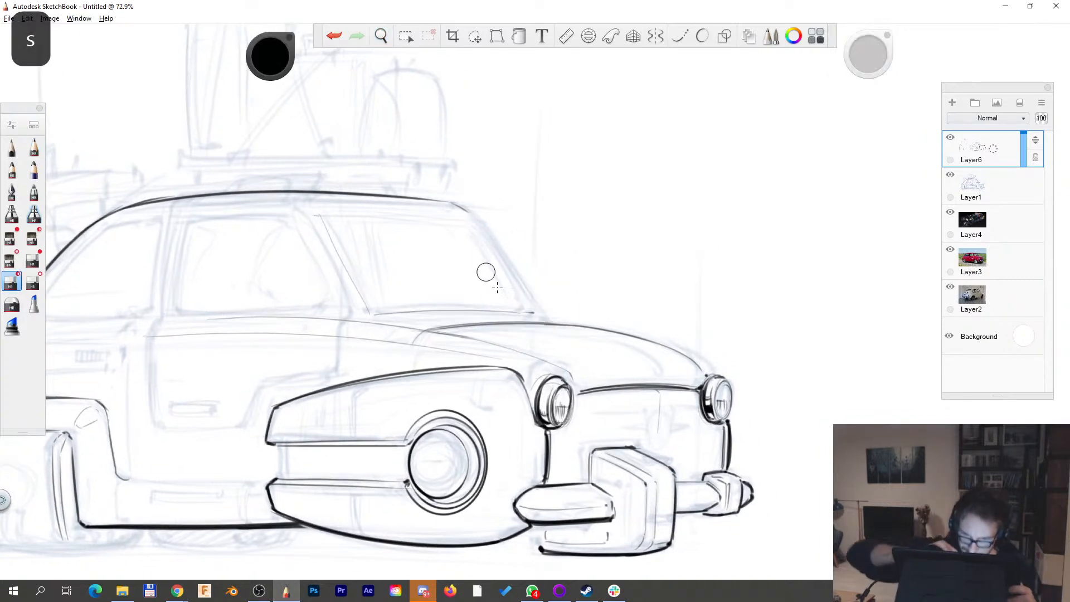
key(s)
mouse_move(473, 224)
mouse_down()
mouse_move(532, 312)
mouse_move(549, 317)
mouse_up()
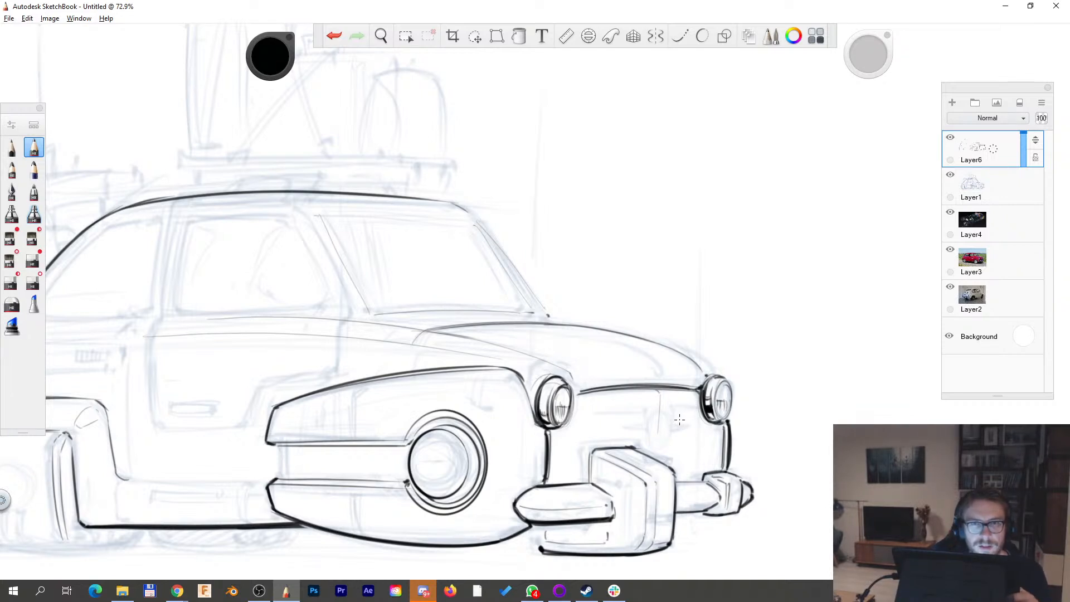
- Ink the windshield's upper edge with a gentle curve parallel to the roofline, redoing the first stroke
key(space)
drag(456, 297, 560, 320)
key(space)
drag(781, 317, 758, 191)
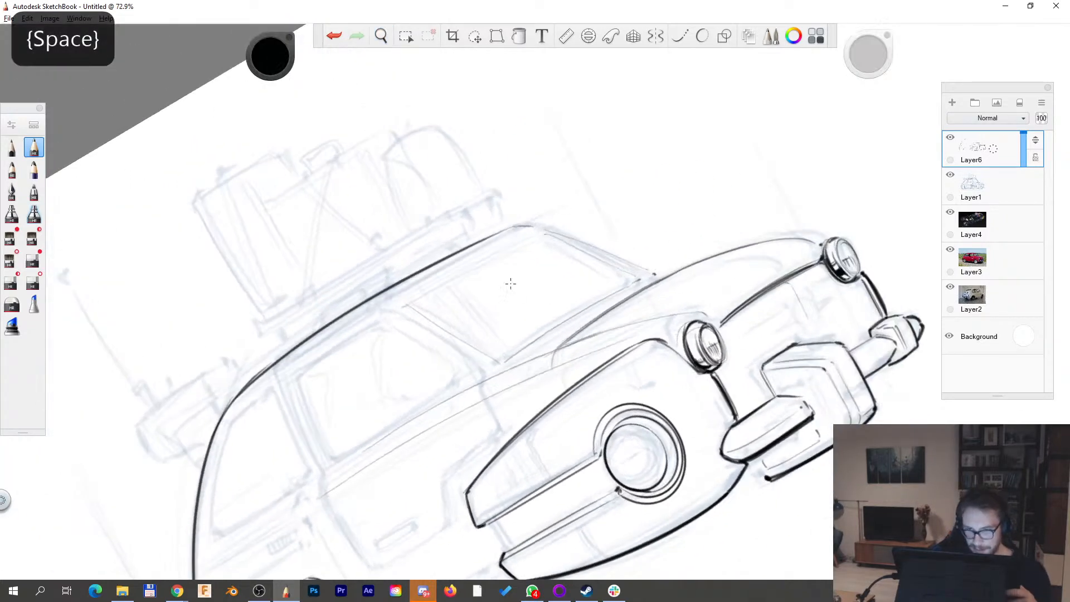
drag(399, 308, 547, 225)
key(s)
key(ctrl+z)
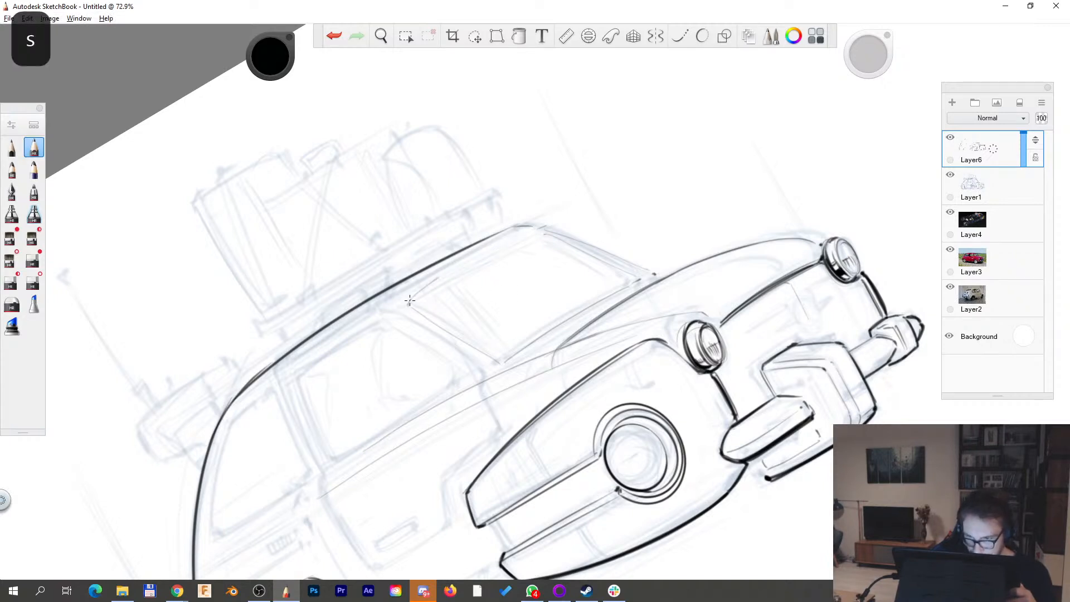
drag(508, 242, 539, 233)
- Partly erase the windshield's near side edge, redraw it with a cleaner line and darken the lower edge
key(space)
drag(747, 328, 714, 186)
drag(645, 322, 677, 288)
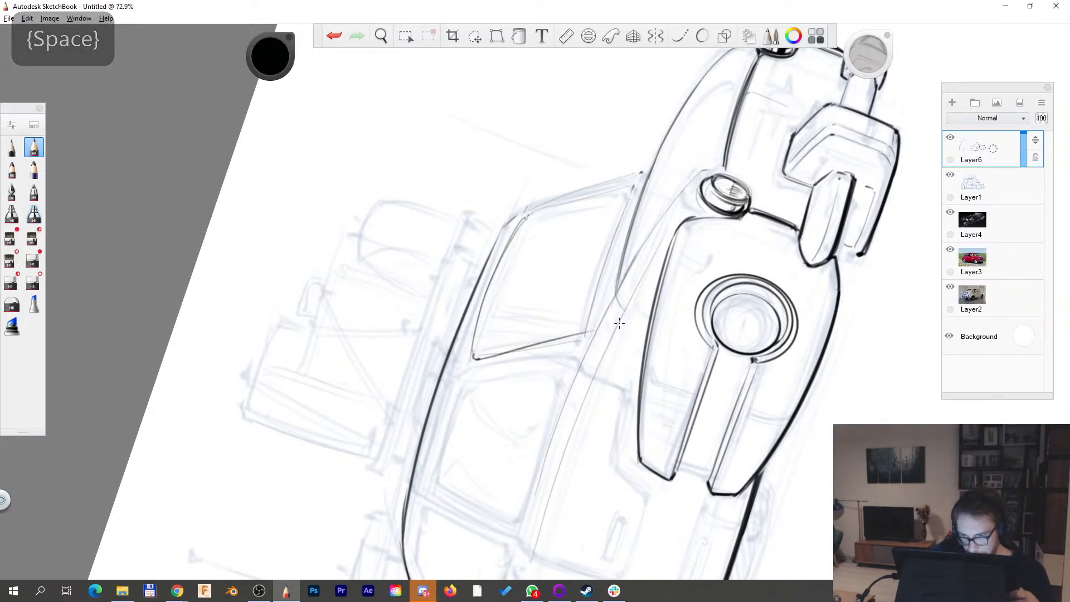
drag(733, 336, 535, 334)
key(s)
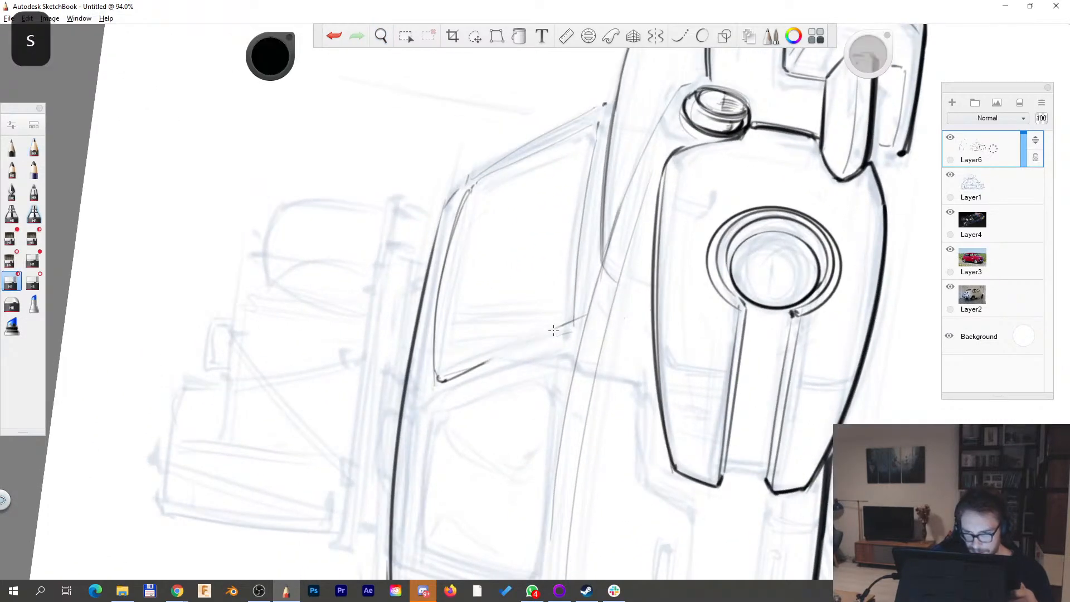
drag(438, 374, 569, 326)
- Erase the roofline's front end and redraw it bolder down to the windshield's upper far corner
key(space)
mouse_move(769, 200)
mouse_down()
mouse_move(607, 342)
mouse_move(721, 245)
mouse_up()
key(space)
mouse_move(814, 304)
mouse_down()
mouse_move(797, 216)
mouse_move(650, 83)
mouse_move(593, 248)
mouse_move(512, 239)
mouse_up()
key(s)
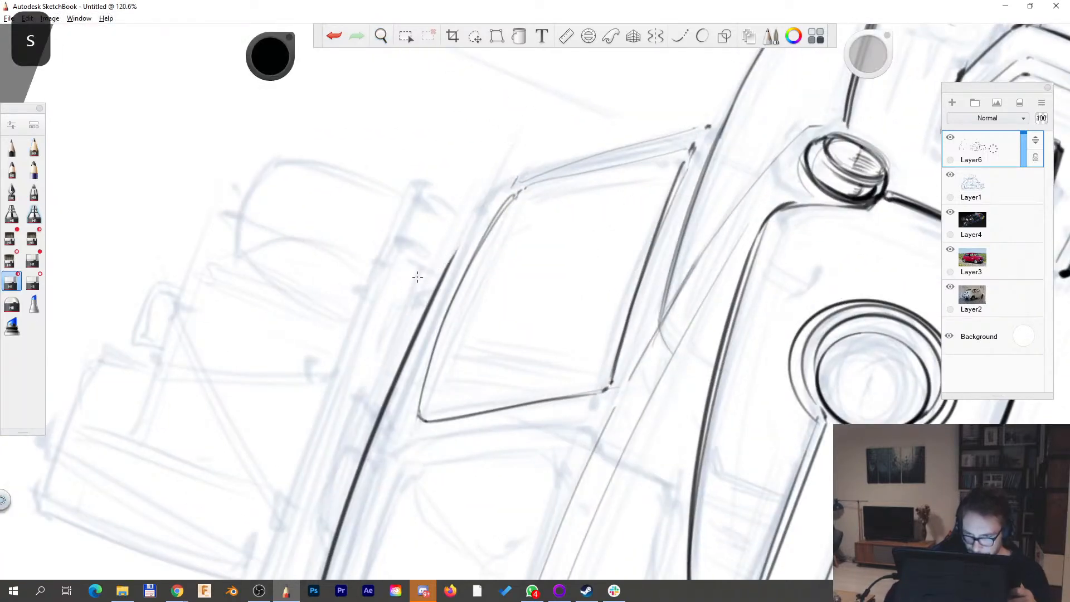
drag(425, 307, 510, 188)
- Darken the far windshield pillar with bold inner and outer lines running from the roof to the hood
mouse_move(438, 289)
mouse_down()
mouse_move(516, 186)
mouse_move(690, 149)
mouse_up()
drag(524, 191, 688, 142)
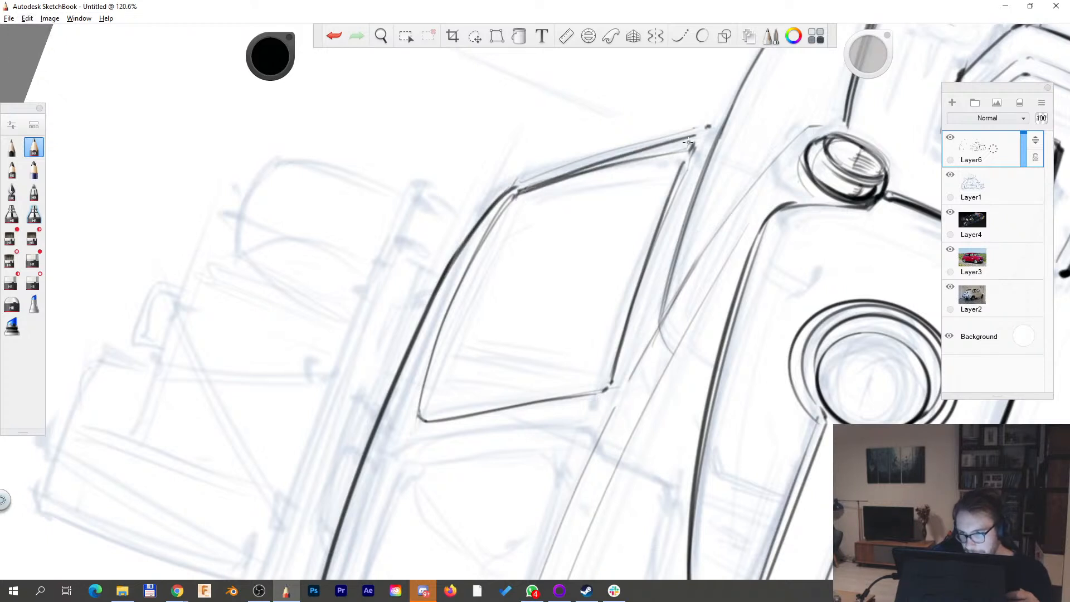
drag(524, 194, 694, 142)
drag(519, 186, 703, 122)
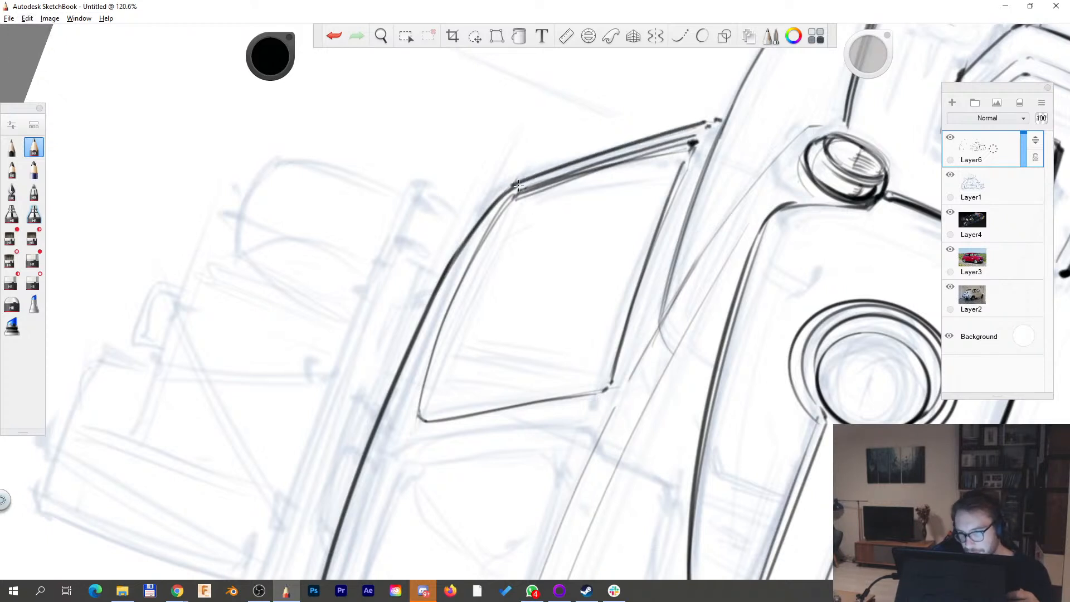
- Look over the inked windshield, hood and side of the car
key(space)
mouse_move(688, 251)
mouse_down()
mouse_move(729, 203)
mouse_move(748, 211)
mouse_move(735, 418)
mouse_move(704, 474)
mouse_move(639, 332)
mouse_move(738, 322)
mouse_up()
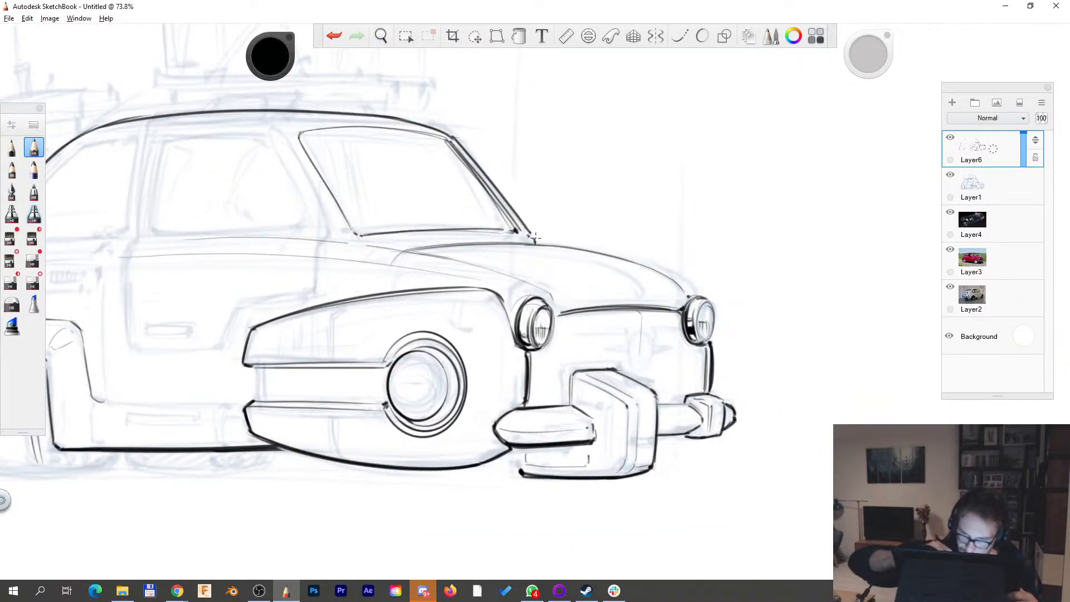
key(space)
drag(533, 240, 658, 262)
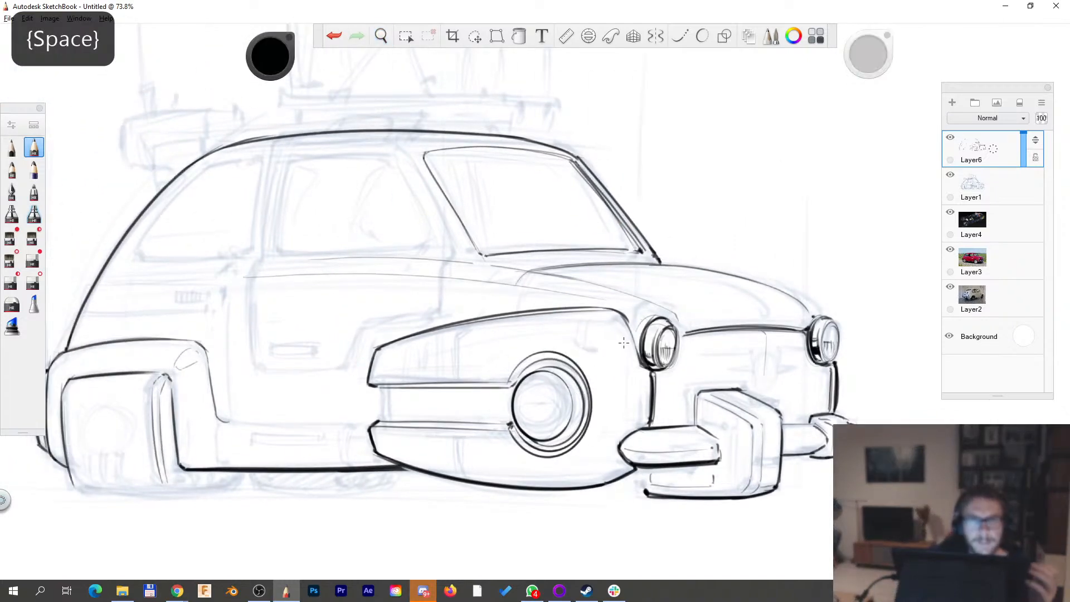
key(space)
drag(558, 284, 576, 316)
key(space)
drag(672, 268, 655, 311)
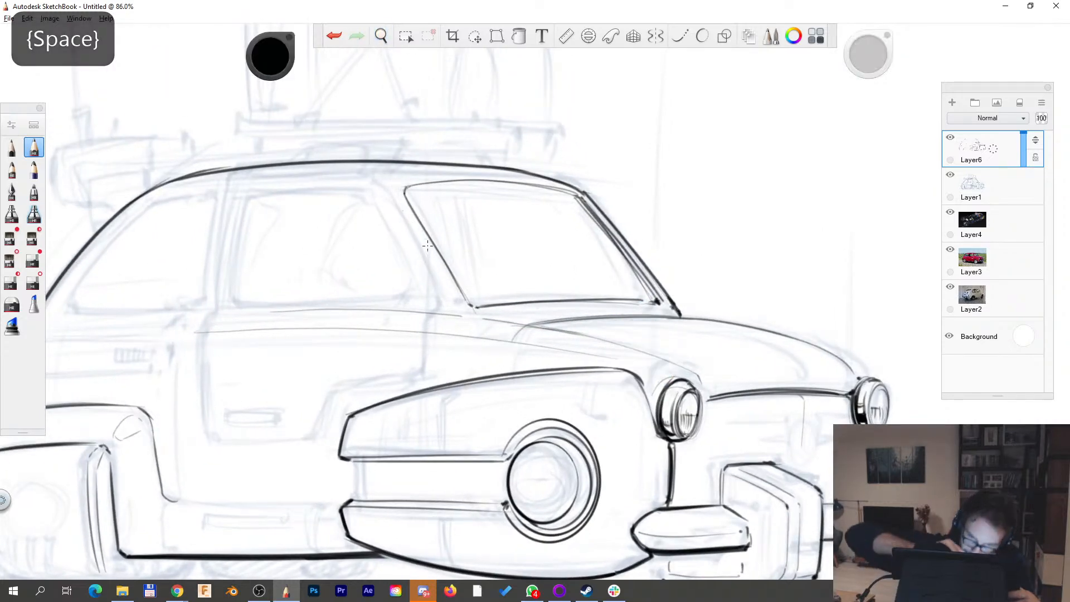
- Ink the door window's slanted front edge, erasing the first line and redrawing it farther behind the windshield pillar
drag(394, 194, 449, 304)
key(space)
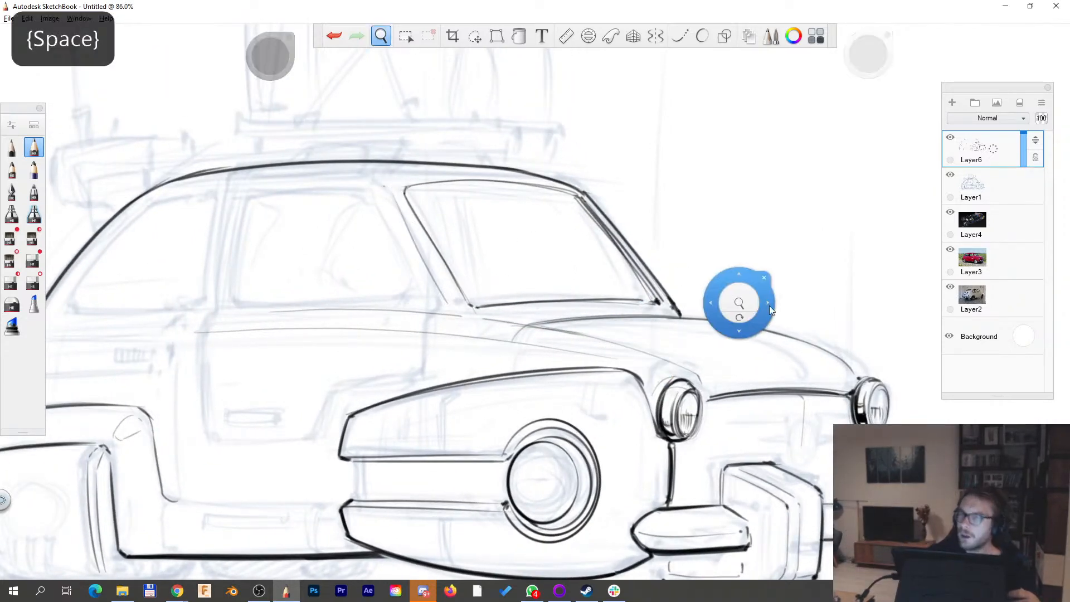
drag(741, 296, 470, 418)
drag(735, 248, 636, 246)
drag(702, 273, 656, 189)
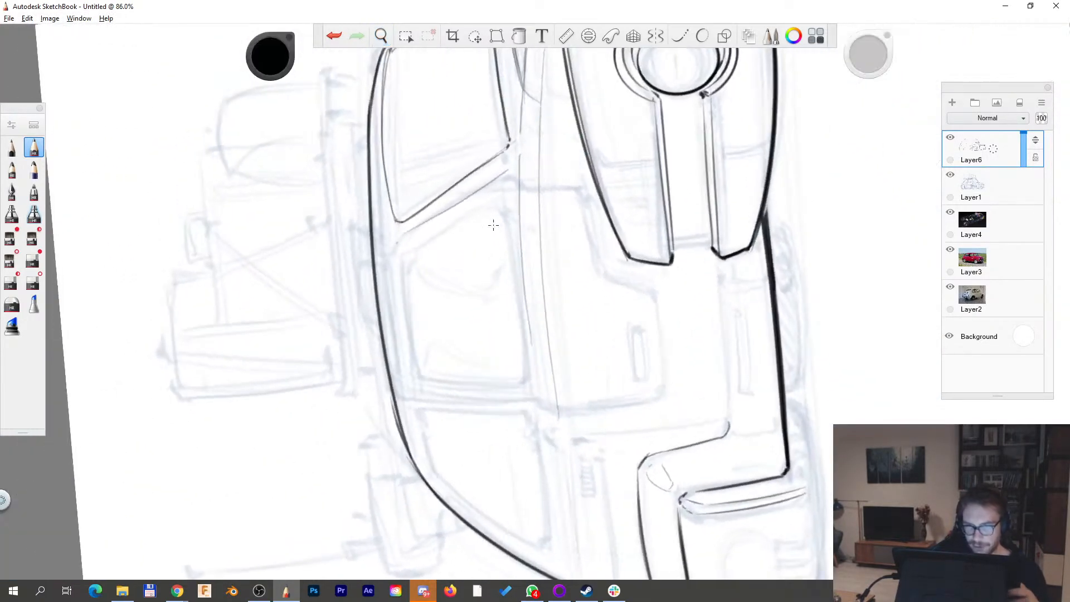
key(s)
key(s)
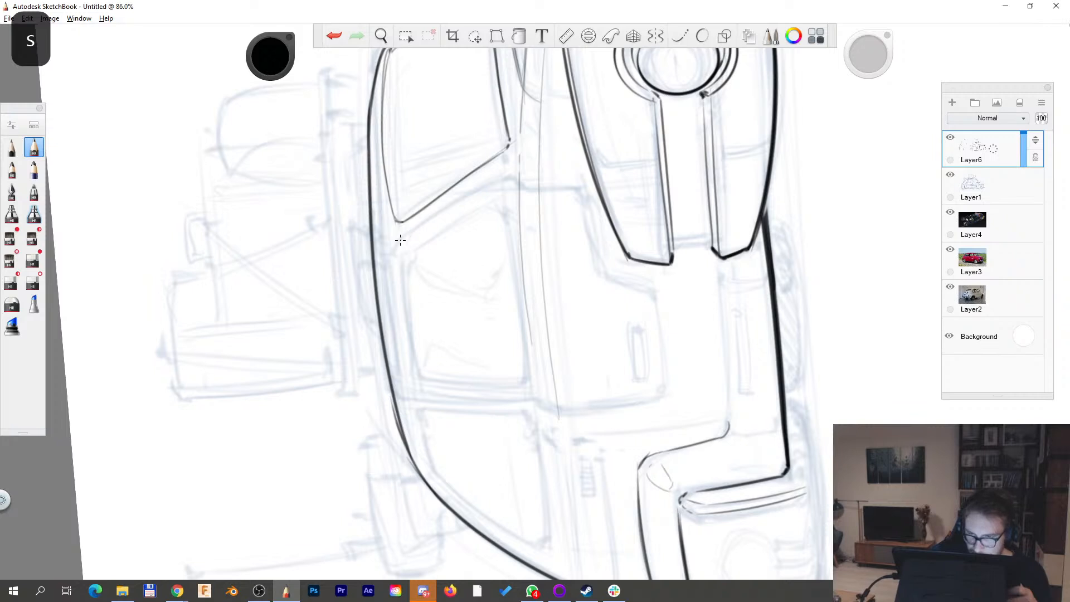
mouse_move(403, 256)
mouse_down()
mouse_move(514, 176)
mouse_move(413, 250)
mouse_move(509, 188)
mouse_up()
- Ink continuous lower and upper edges running across both side windows
key(space)
drag(729, 218, 726, 393)
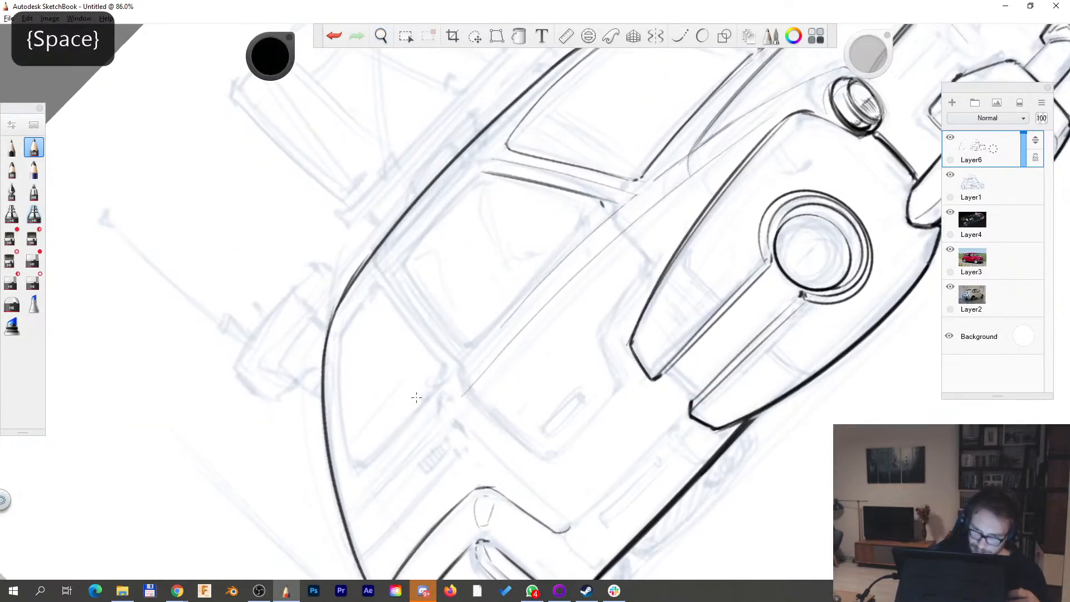
drag(364, 467, 608, 212)
drag(363, 473, 598, 218)
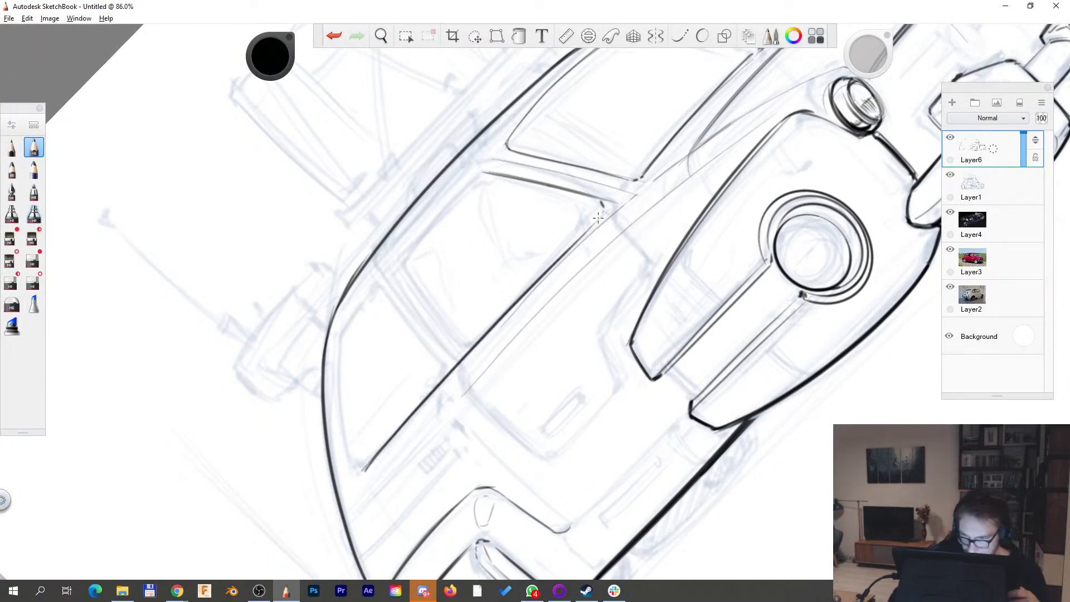
drag(346, 322, 473, 180)
drag(344, 324, 477, 175)
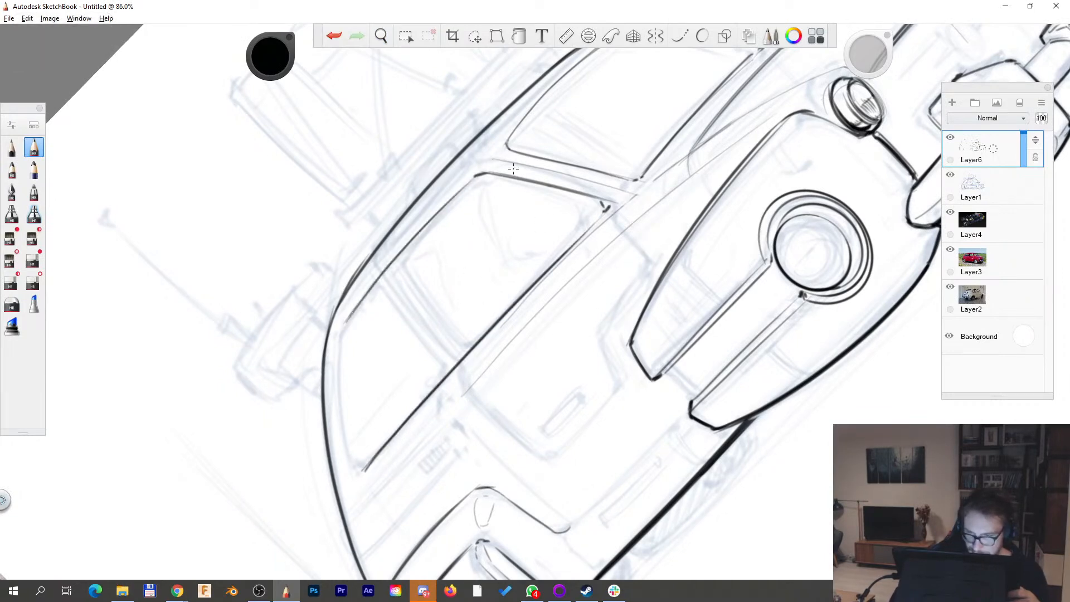
- Ink the rear side window's slanted rear edge and clean up its upper corner with the eraser
key(space)
drag(777, 229, 776, 217)
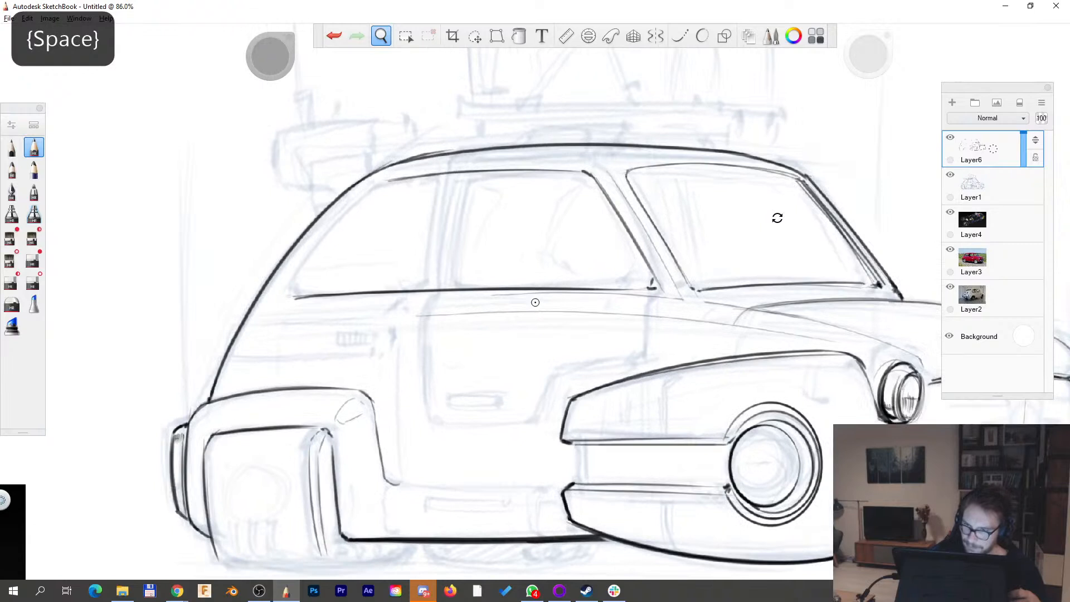
drag(290, 288, 397, 170)
key(s)
drag(867, 54, 857, 55)
drag(398, 167, 383, 183)
key(s)
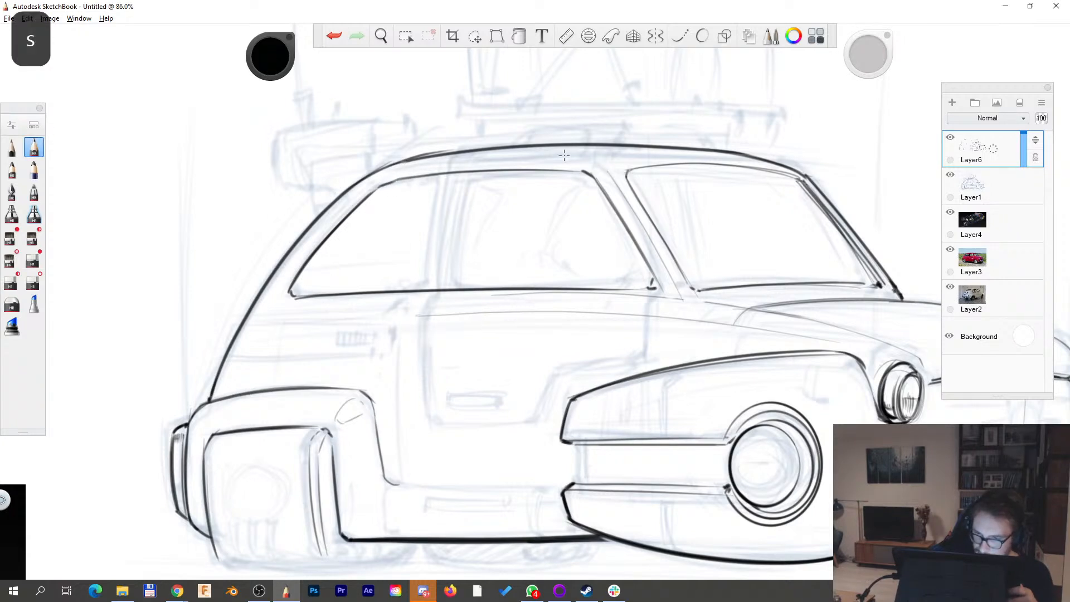
- Erase the lines crossing the middle pillar and ink the facing vertical edges of the rear side and door windows
key(s)
mouse_move(432, 289)
mouse_down()
mouse_move(462, 290)
mouse_move(442, 178)
mouse_up()
key(s)
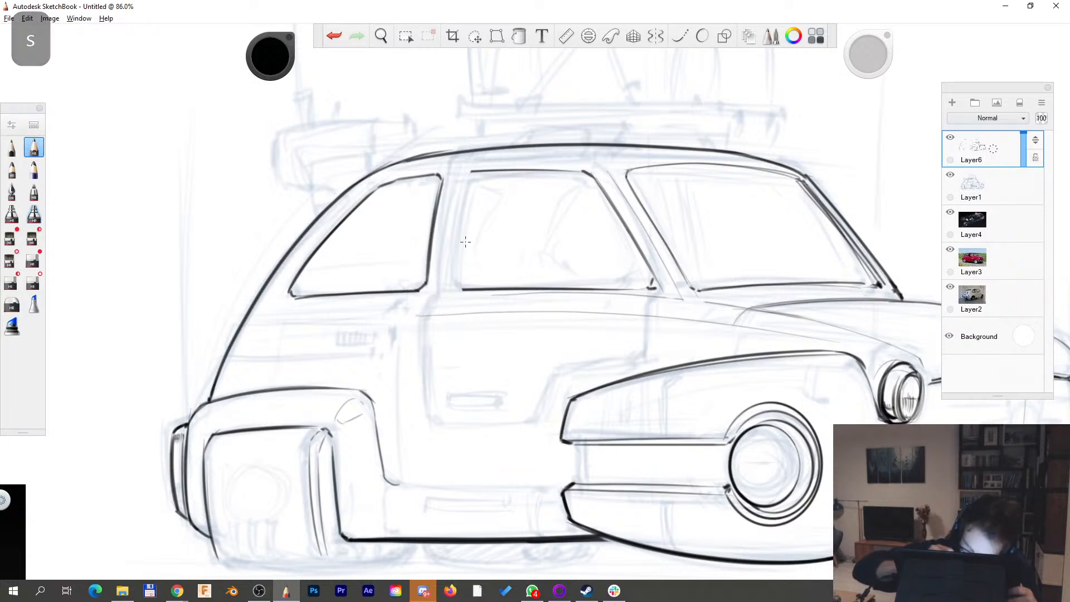
drag(464, 288, 471, 173)
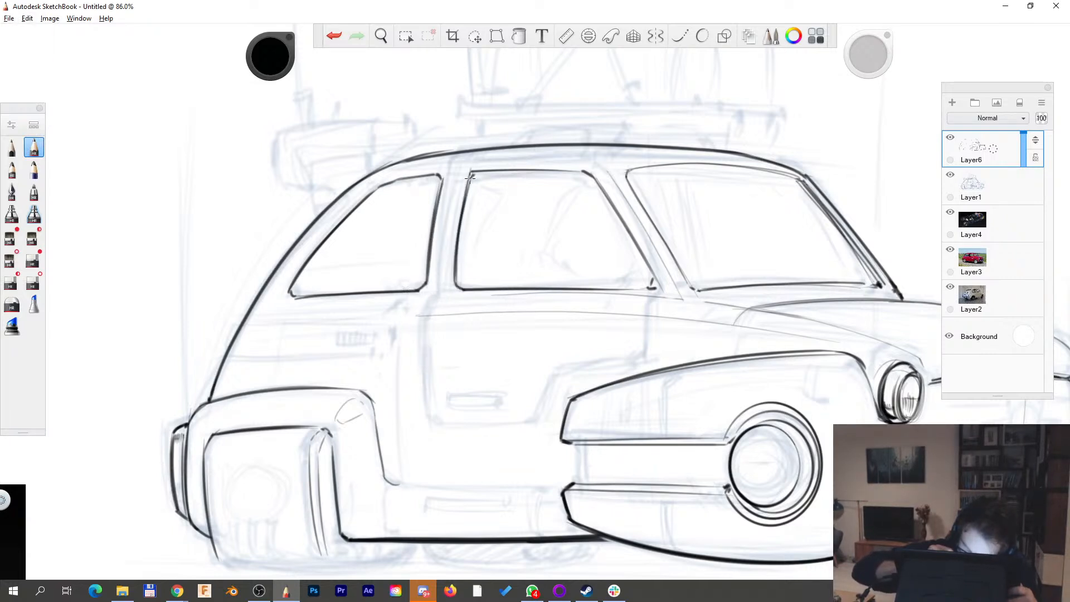
- Tidy the door window's lower front corner and ink the door's rear seam between the two side windows
key(s)
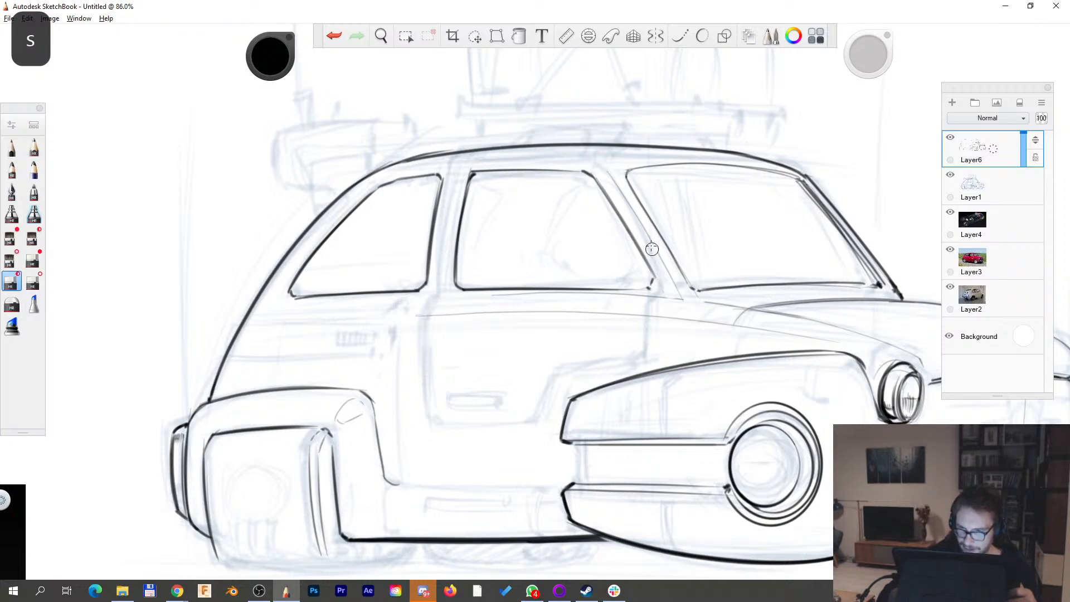
key(s)
drag(441, 296, 461, 163)
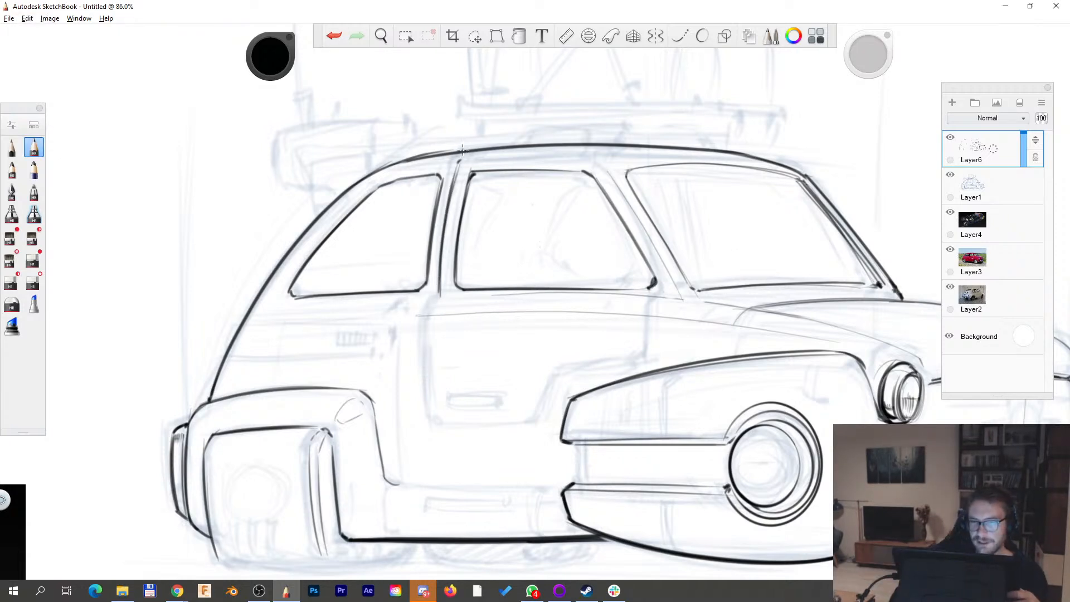
- Ink a narrow slanted-end trim strip along the roof edge above the door window and tidy the roof line around its ends
key(space)
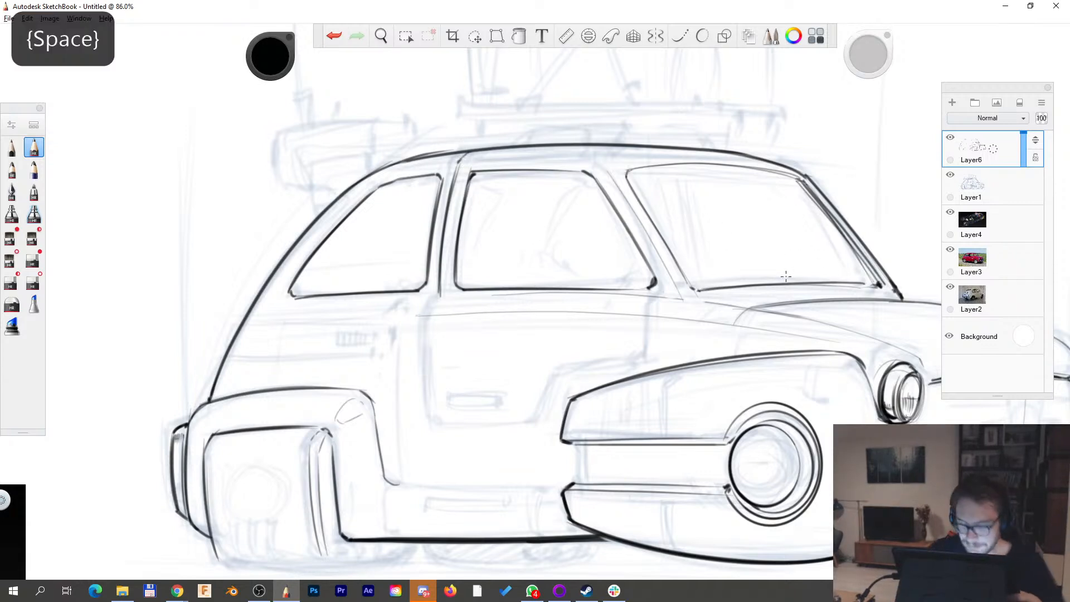
drag(600, 151, 482, 156)
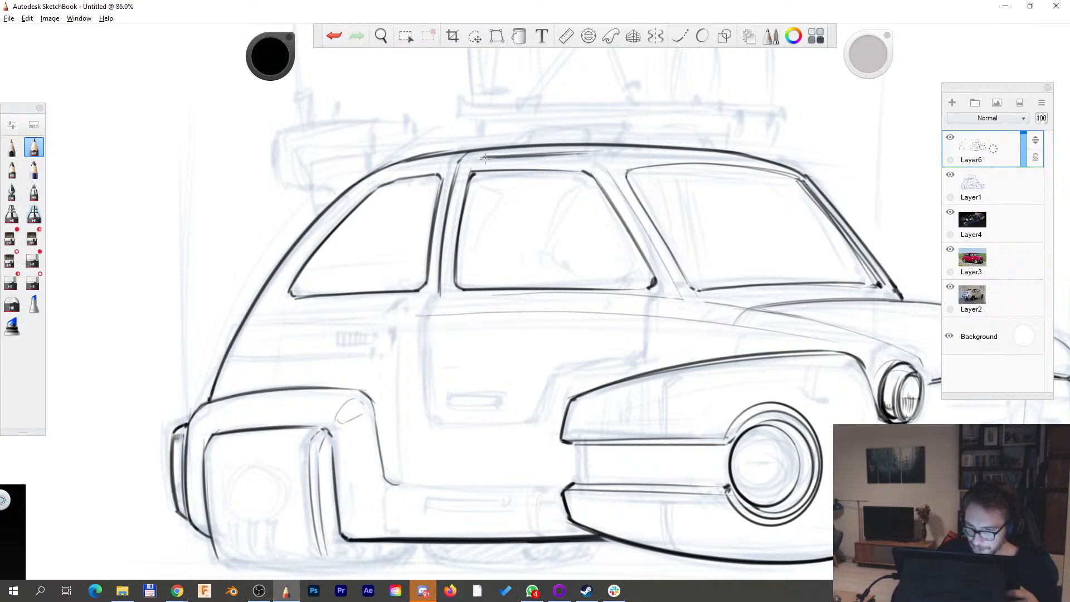
key(s)
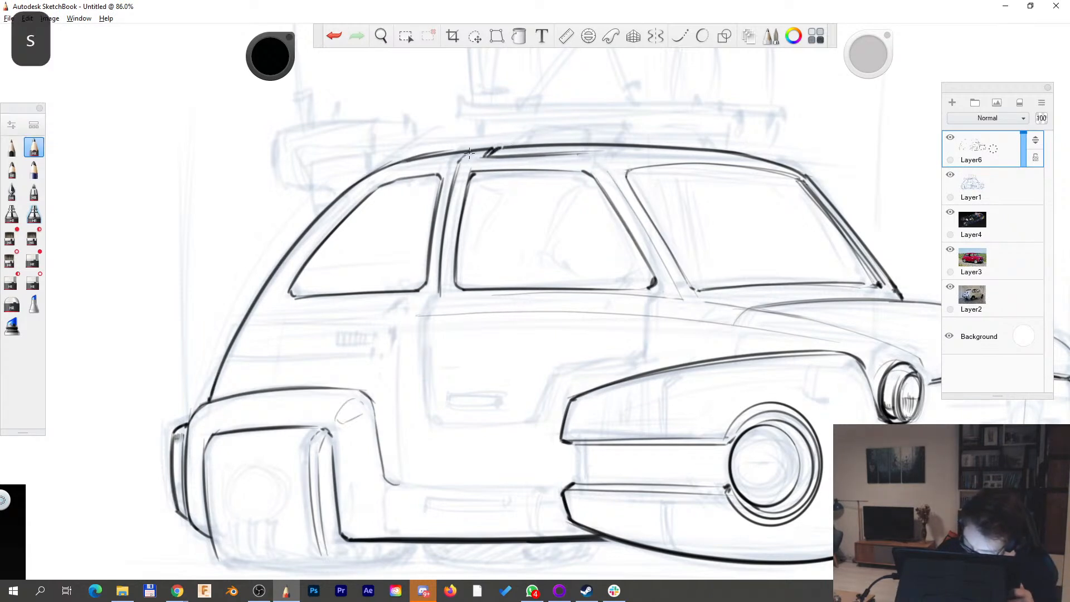
key(s)
key(s)
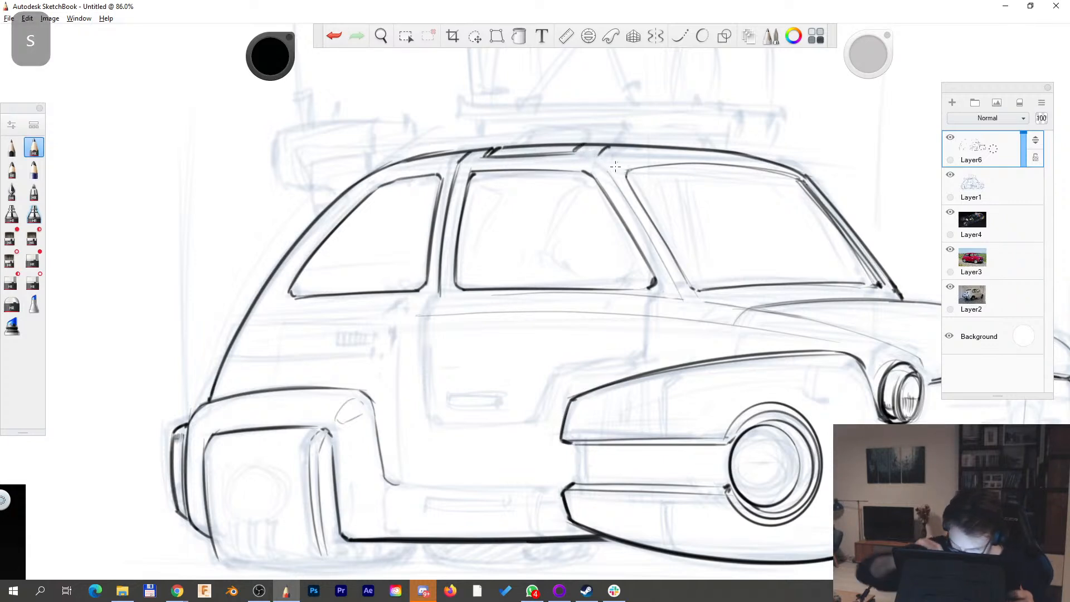
key(s)
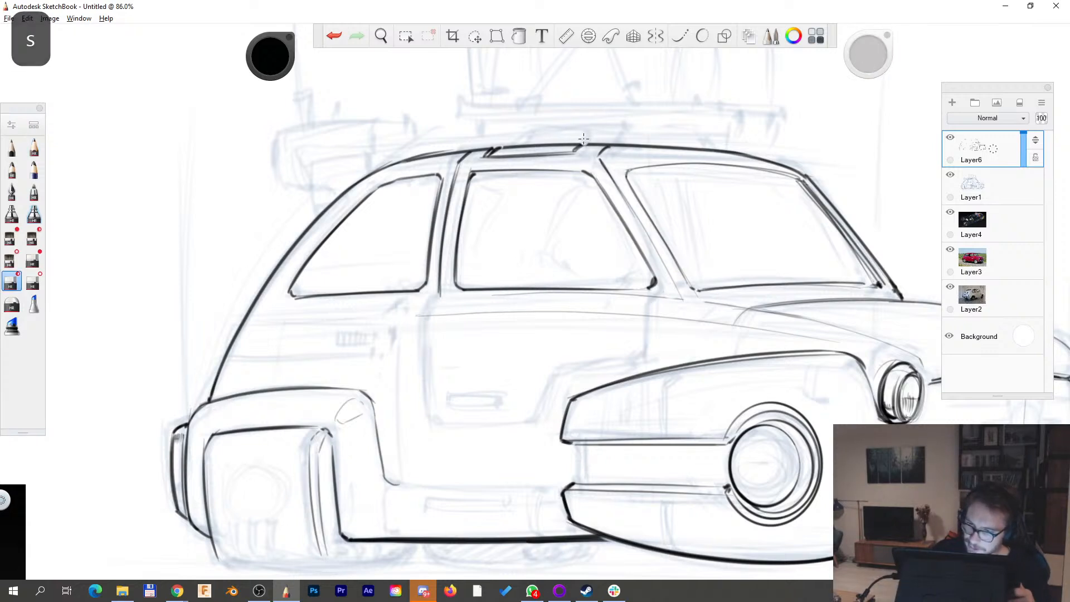
key(s)
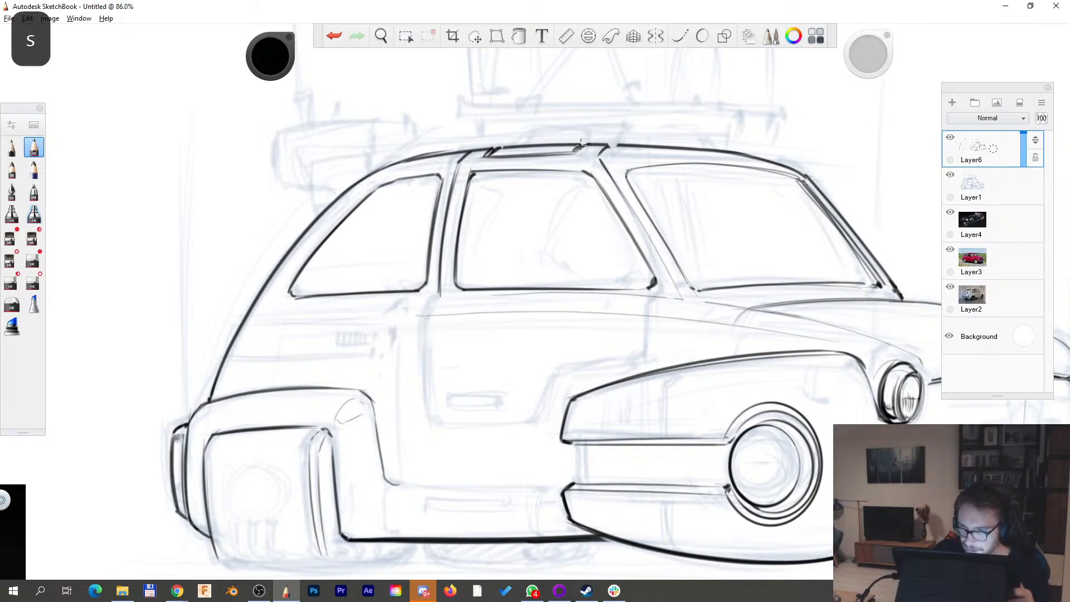
key(ctrl+z)
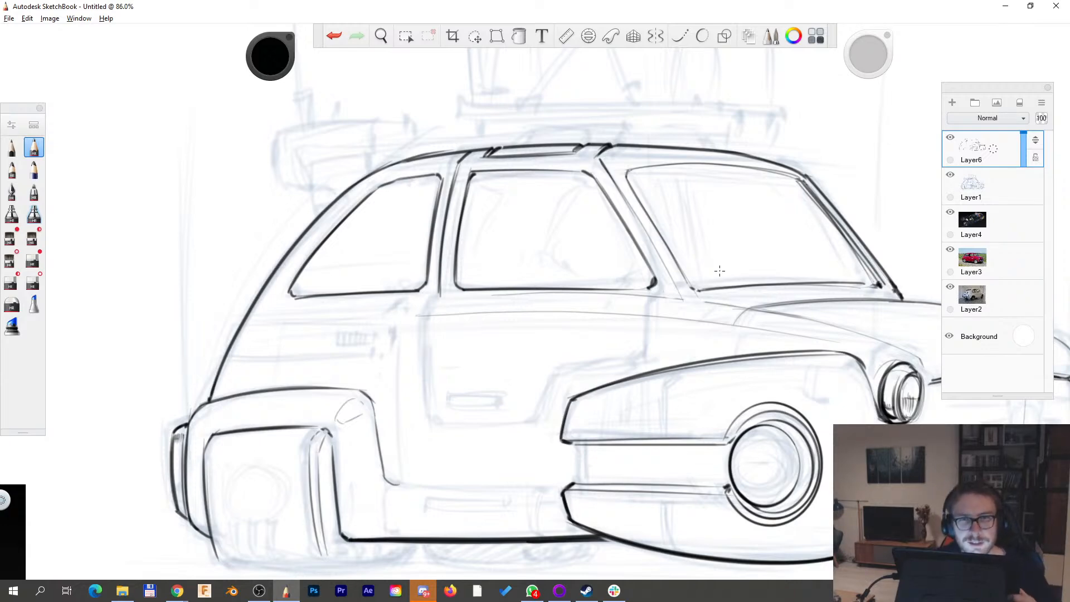
- Ink the door's outline below the window, with a vertical front edge and a stepped lower edge following the front fender
key(space)
drag(618, 198, 585, 328)
drag(589, 333, 429, 367)
drag(602, 306, 515, 317)
drag(513, 329, 550, 267)
drag(352, 216, 357, 322)
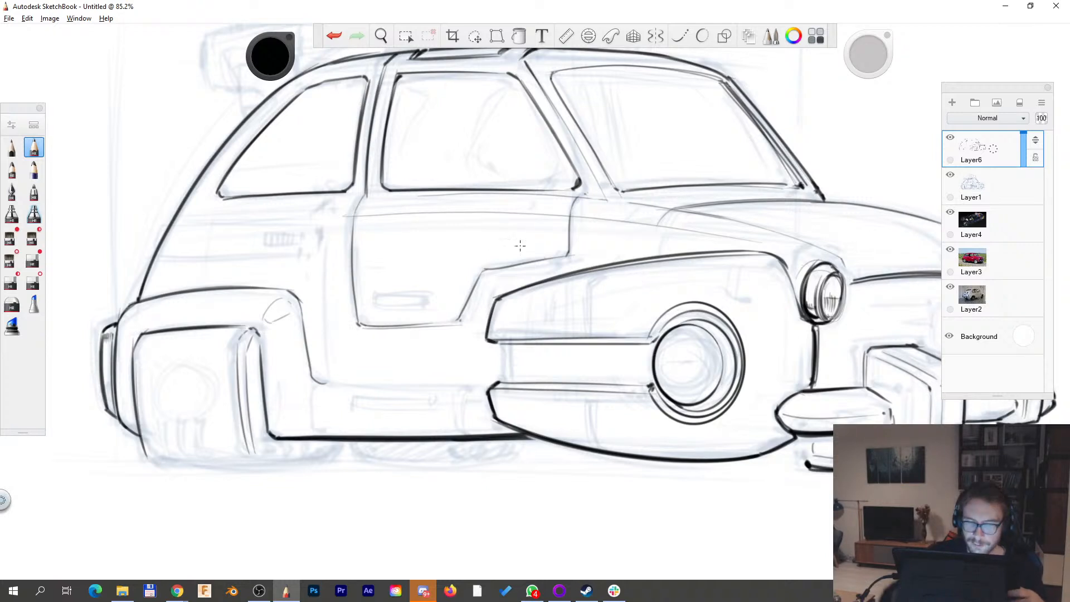
- Erase the door's curved rear edge below the window and redraw it as a cleaner line down to the lower corner
click(334, 36)
key(space)
mouse_move(432, 283)
mouse_down()
mouse_move(451, 274)
mouse_move(327, 250)
mouse_up()
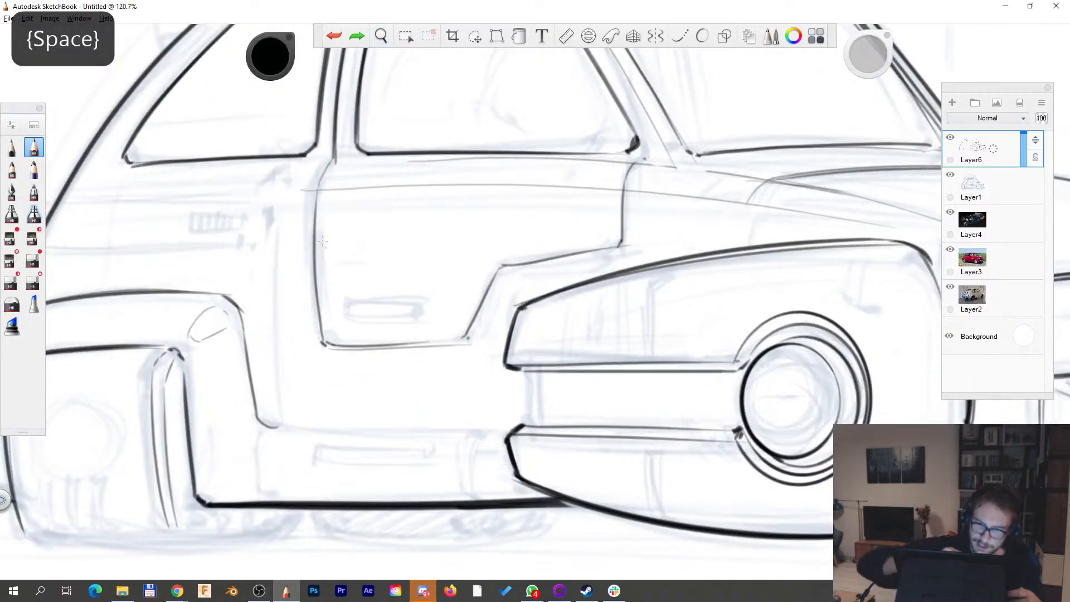
key(s)
drag(321, 329, 316, 192)
key(s)
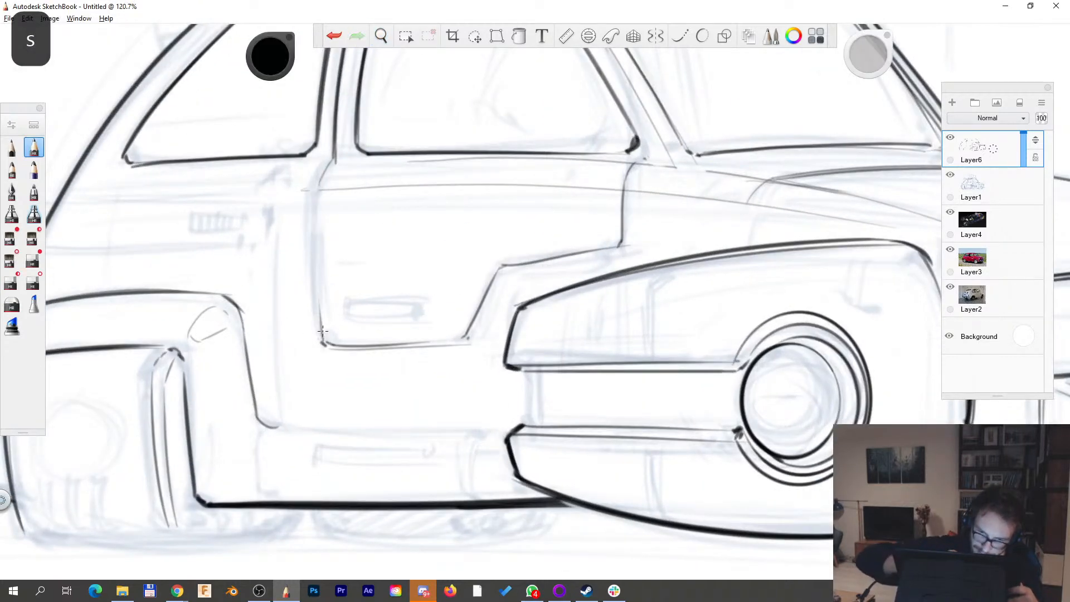
drag(320, 333, 317, 188)
click(334, 36)
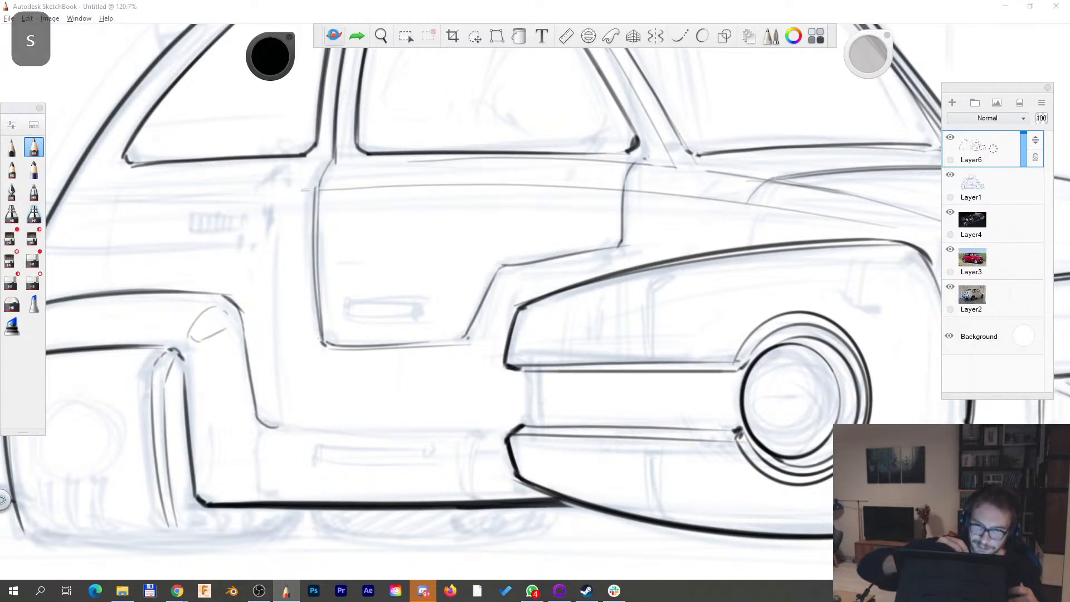
click(334, 38)
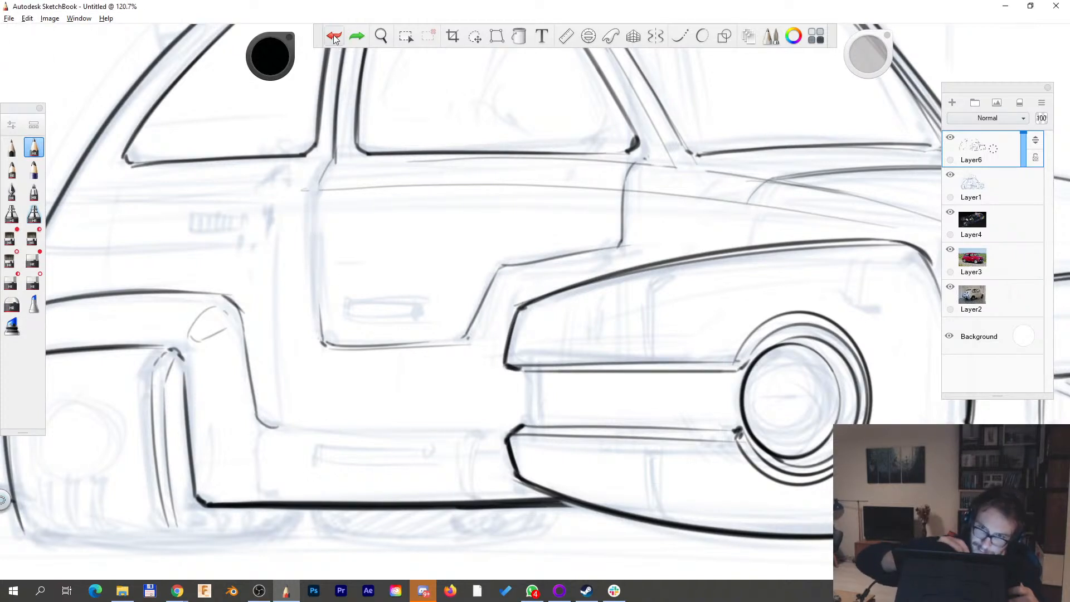
drag(320, 335, 313, 183)
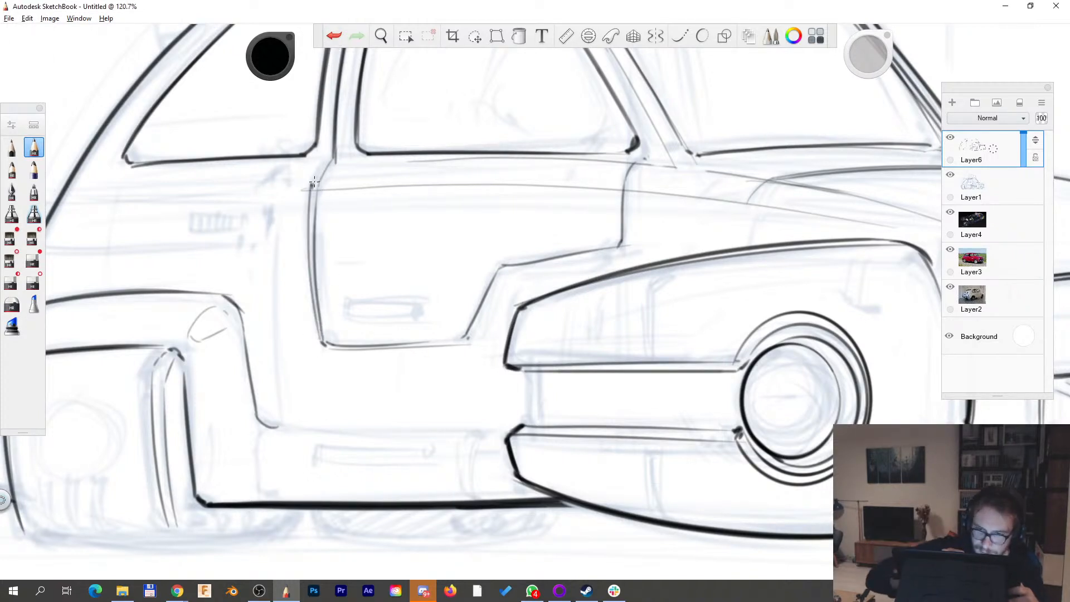
- Reinforce the door's rear seam line running up the pillar between the two side windows
key(space)
drag(490, 208, 399, 340)
drag(452, 258, 454, 220)
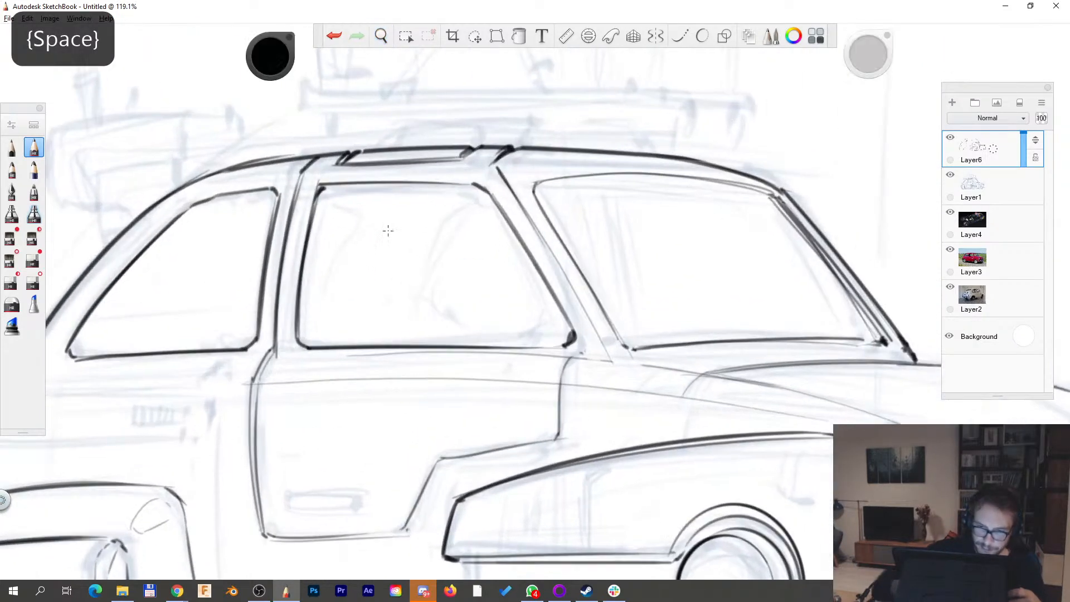
drag(273, 344, 305, 172)
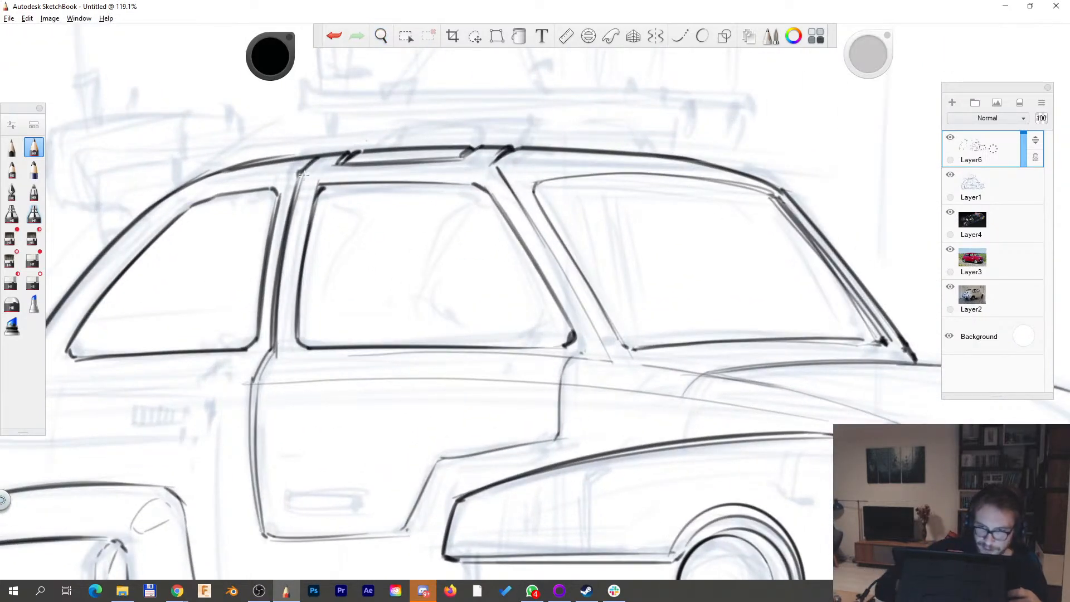
- Add a second parallel line along the door's lower and slanted front edges to suggest the panel gap
key(space)
drag(594, 372, 531, 252)
key(space)
drag(477, 427, 666, 388)
mouse_move(401, 399)
mouse_down()
mouse_move(535, 397)
mouse_move(573, 333)
mouse_up()
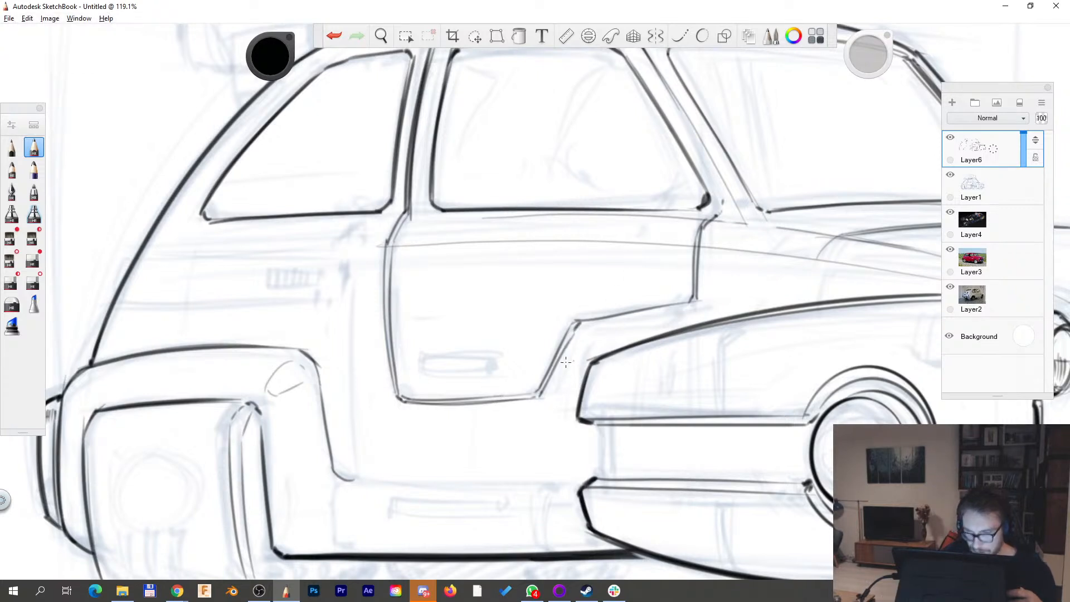
- Ink the rectangular recess with rounded corners low on the door, adding an inner ledge line and darkening its edges
key(space)
mouse_move(466, 365)
mouse_down()
mouse_move(425, 356)
mouse_move(511, 339)
mouse_up()
mouse_move(398, 349)
mouse_down()
mouse_move(393, 376)
mouse_move(406, 384)
mouse_move(508, 381)
mouse_up()
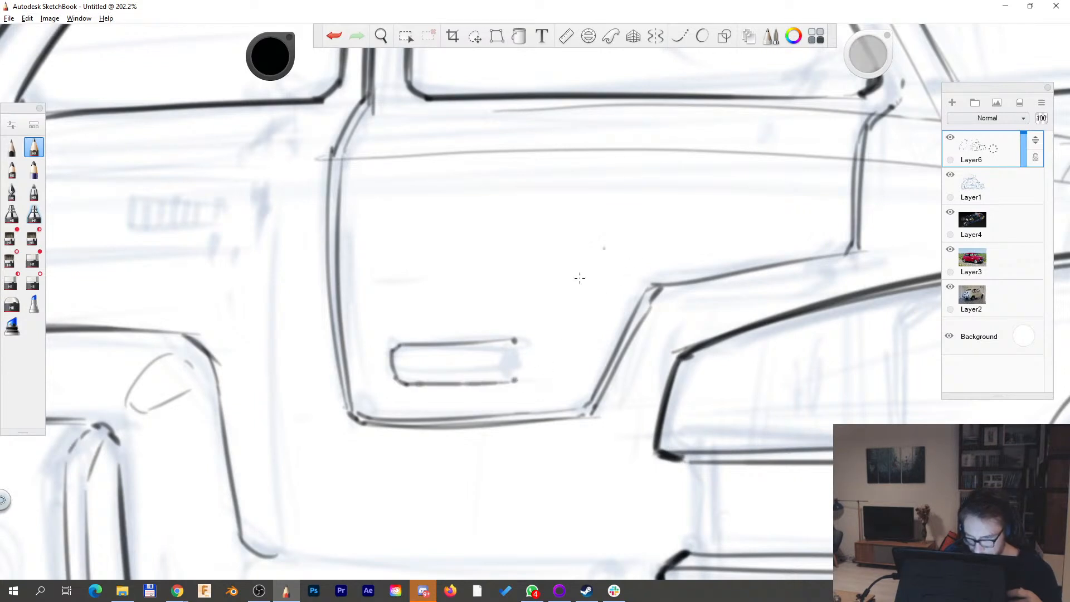
drag(515, 340, 520, 377)
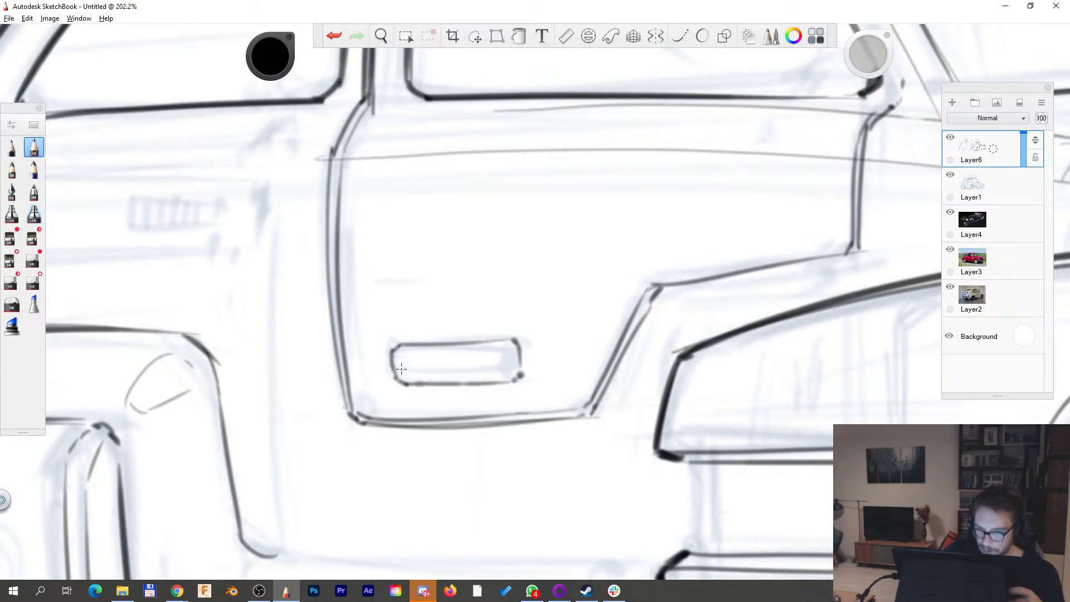
drag(404, 372, 503, 369)
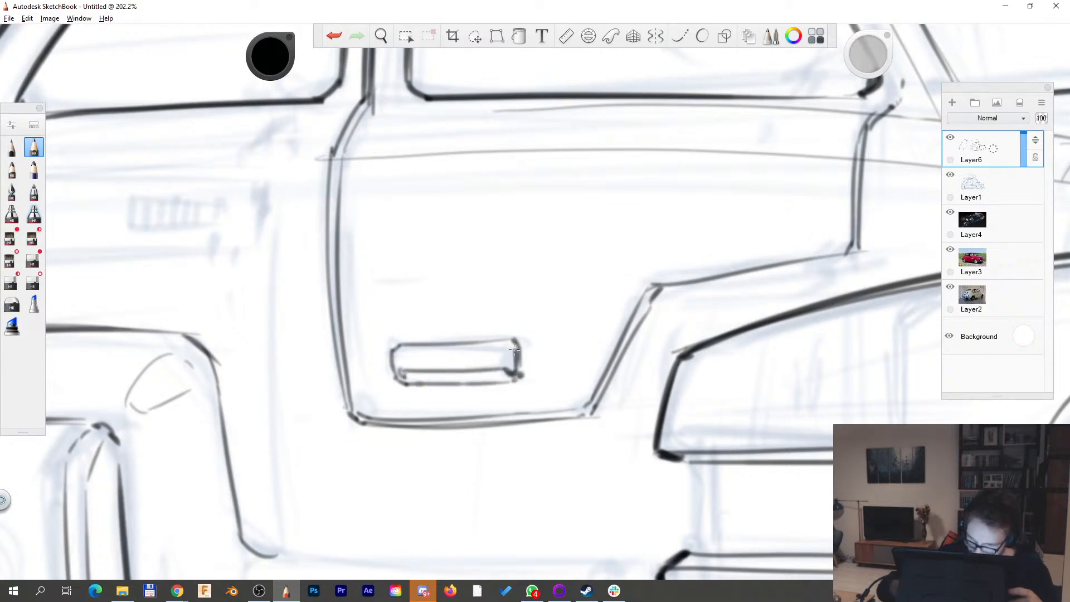
mouse_move(397, 356)
mouse_down()
mouse_move(406, 381)
mouse_move(512, 369)
mouse_up()
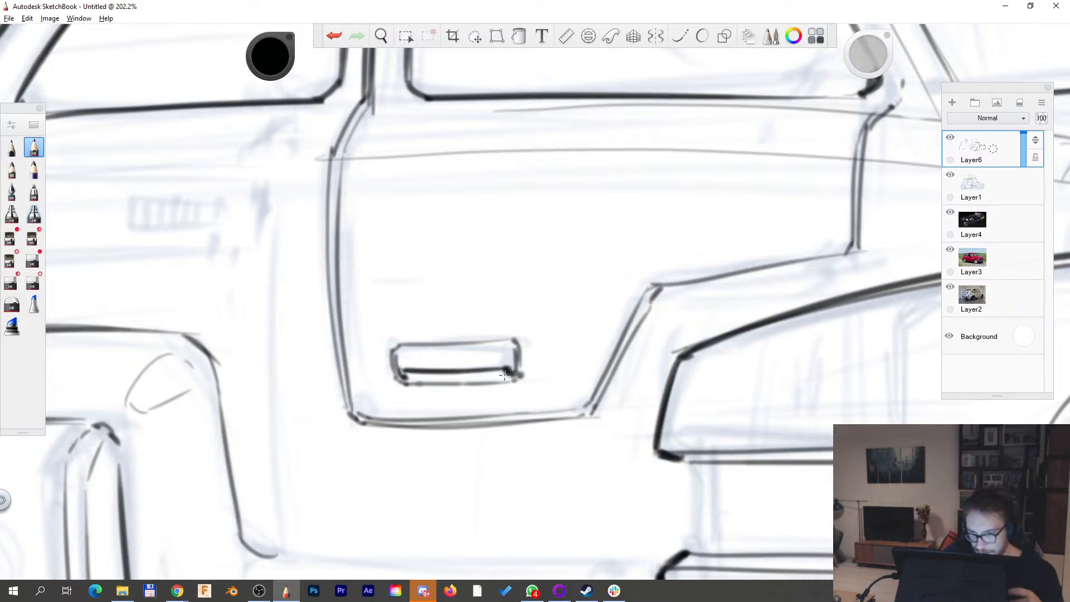
drag(408, 380, 521, 379)
drag(398, 341, 519, 342)
- Ink an inner contour line inside the rear side window along its slanted, upper and front edges
key(space)
mouse_move(652, 299)
mouse_down()
mouse_move(568, 329)
mouse_move(401, 345)
mouse_up()
key(space)
drag(569, 311, 613, 363)
key(space)
drag(568, 276, 564, 226)
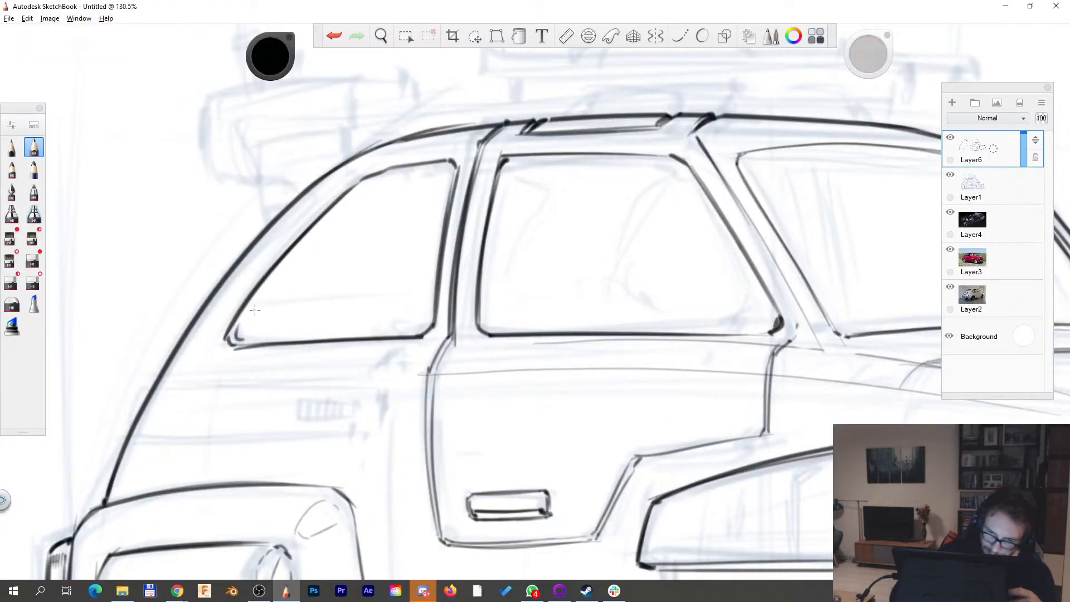
drag(236, 325, 369, 178)
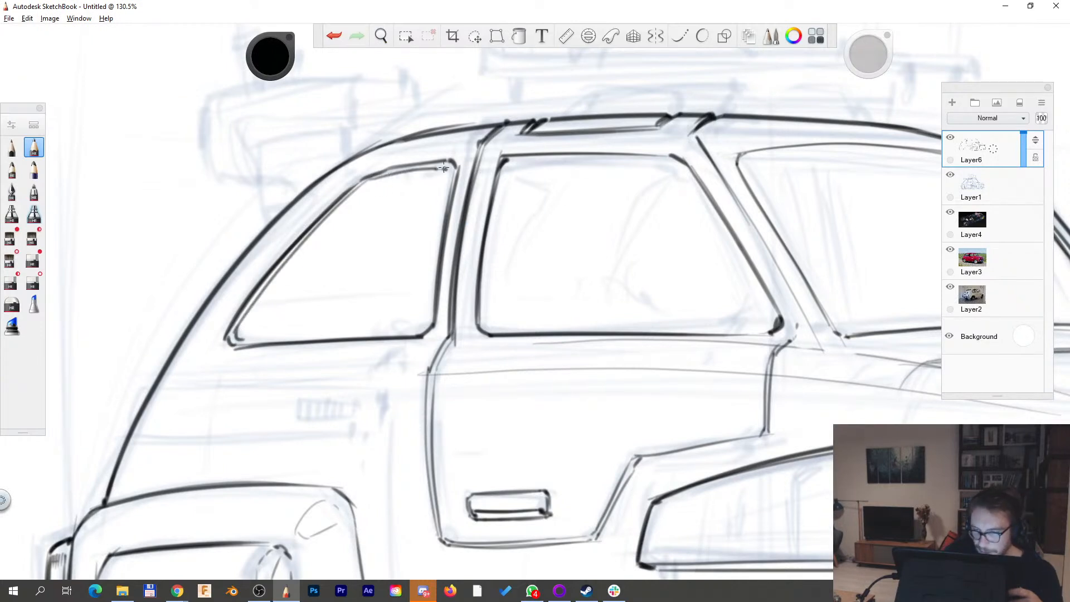
drag(450, 170, 430, 322)
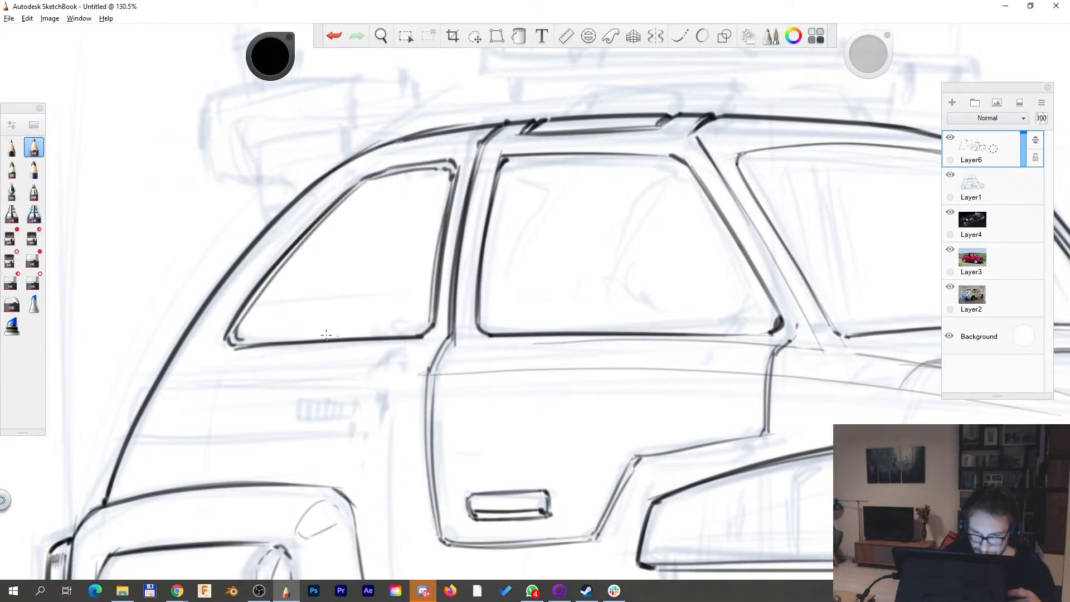
key(ctrl+z)
mouse_move(415, 328)
mouse_down()
mouse_move(249, 339)
mouse_move(429, 321)
mouse_up()
- Ink an inner contour line inside the door window along its upper and lower edges
key(space)
drag(549, 379, 334, 360)
mouse_move(277, 307)
mouse_down()
mouse_move(291, 149)
mouse_move(452, 144)
mouse_up()
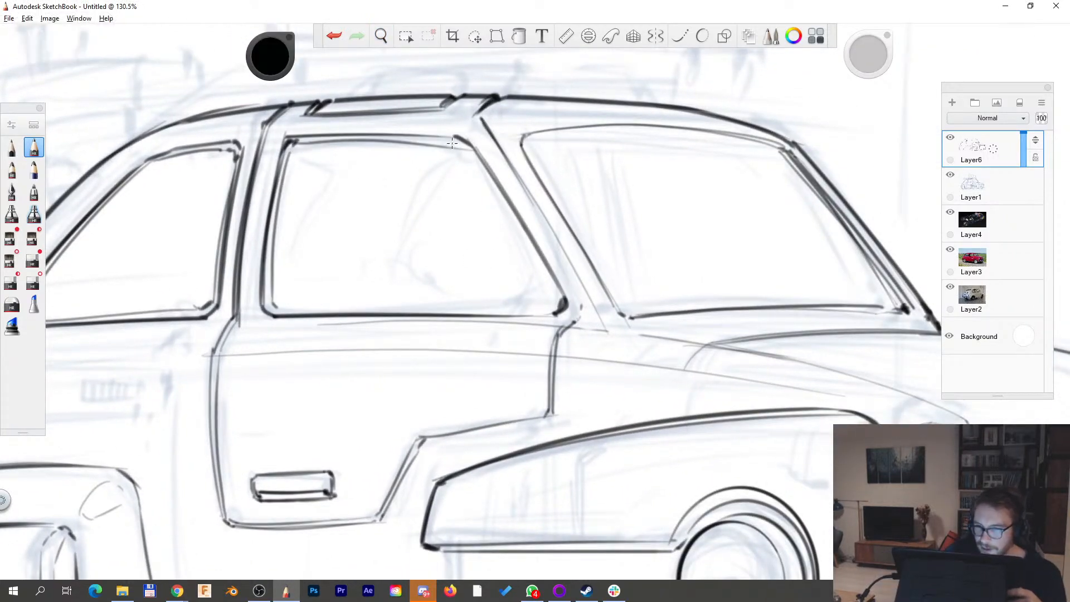
key(space)
drag(745, 288, 549, 180)
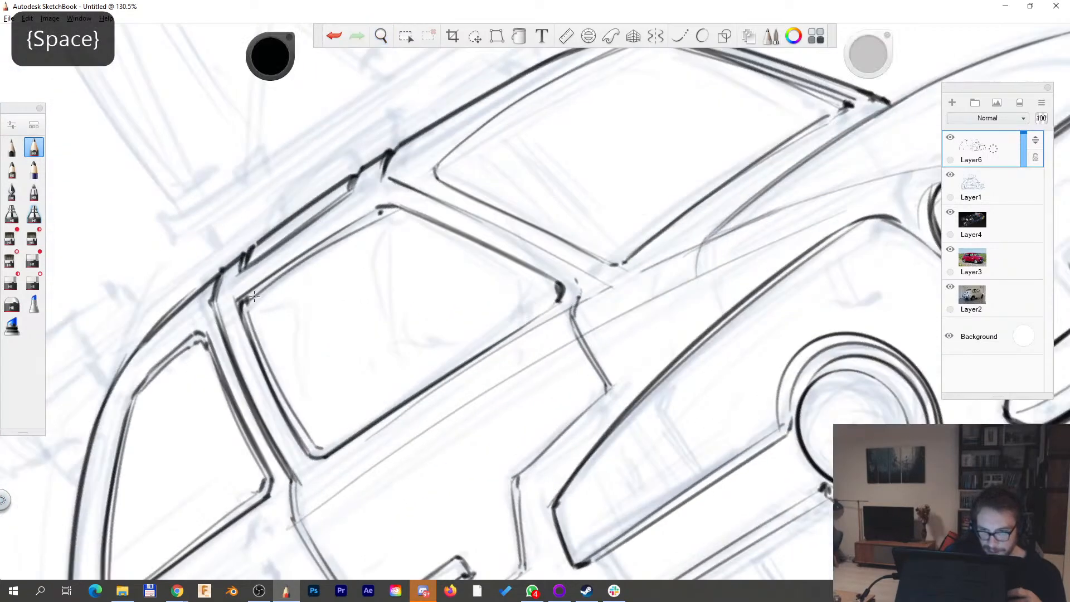
drag(248, 303, 392, 212)
drag(316, 449, 530, 322)
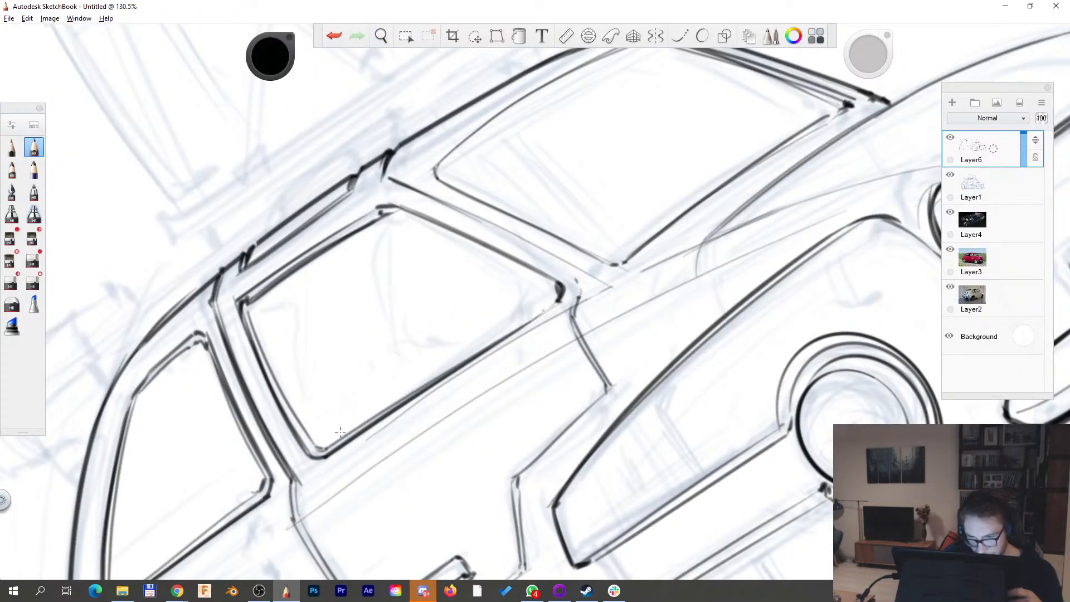
drag(328, 447, 545, 305)
- Examine the whole car's line art with the Layer1 pencil sketch hidden, and turn the sketch layer back on
key(space)
mouse_move(767, 206)
mouse_down()
mouse_move(558, 289)
mouse_move(491, 156)
mouse_up()
key(space)
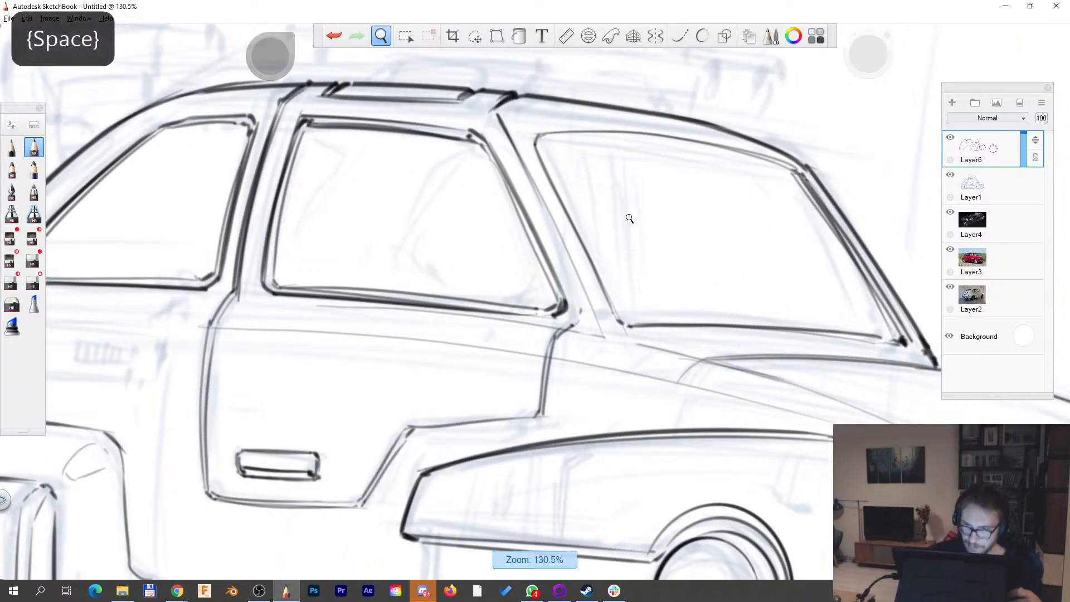
drag(630, 220, 491, 298)
drag(767, 304, 780, 295)
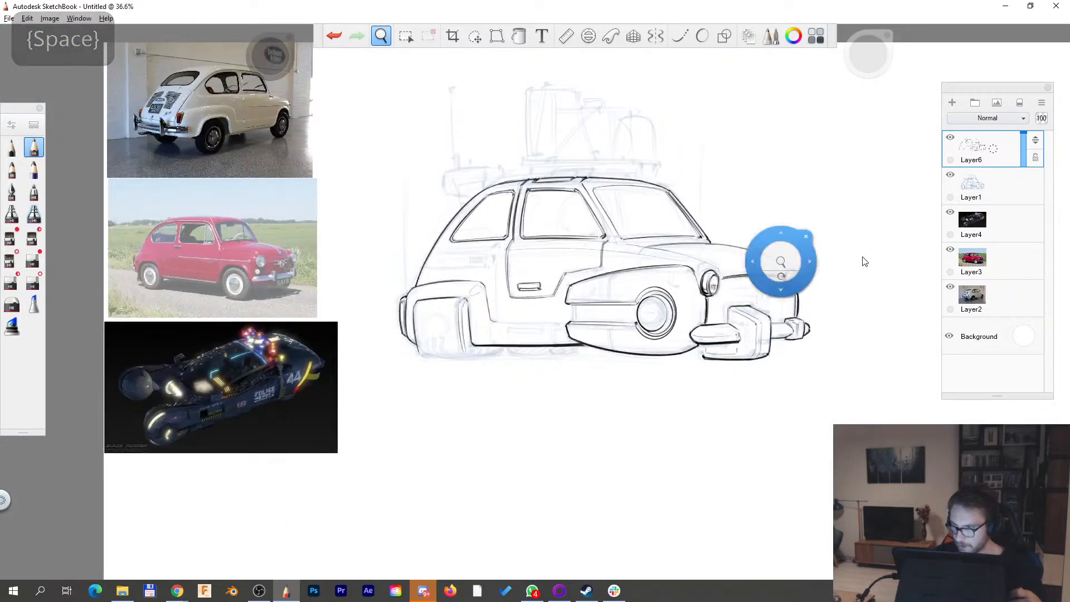
click(950, 176)
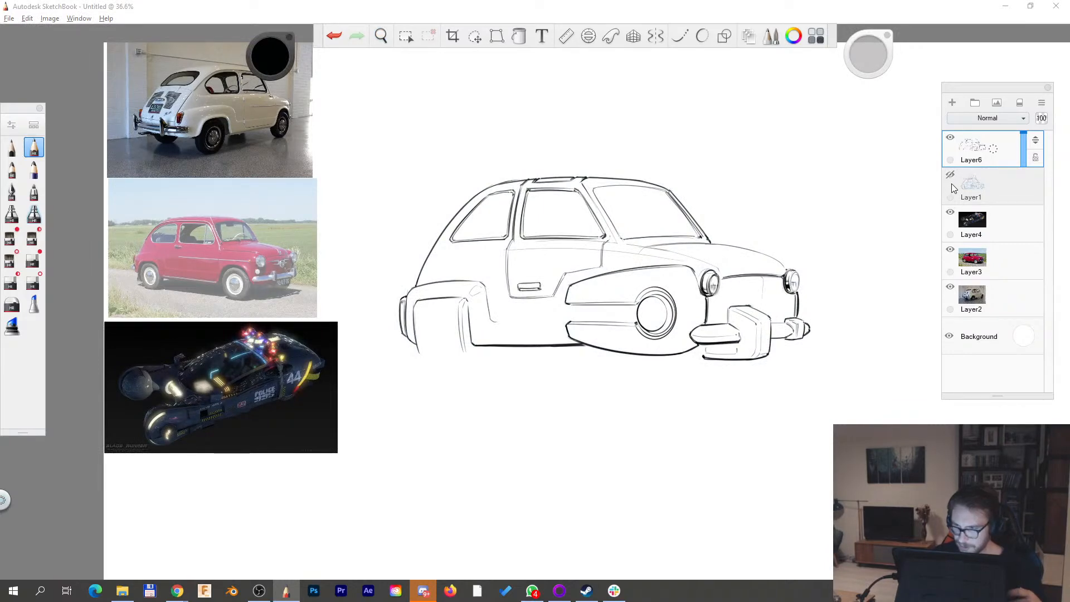
click(950, 176)
- Ink an inner contour line along the windshield's curved upper edge
key(space)
drag(839, 307, 728, 177)
drag(602, 163, 605, 351)
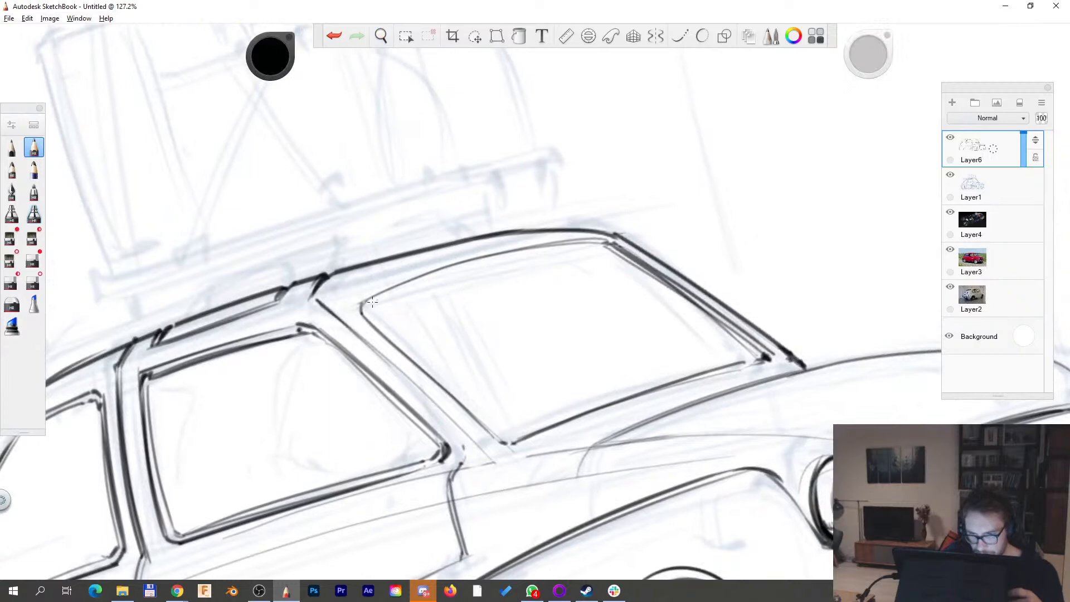
drag(367, 303, 645, 249)
drag(372, 303, 610, 243)
- Double the windshield's slanted side edge next to the door window with a second inner line
key(space)
drag(761, 216, 767, 260)
mouse_move(767, 259)
mouse_down()
mouse_move(758, 223)
mouse_move(645, 423)
mouse_up()
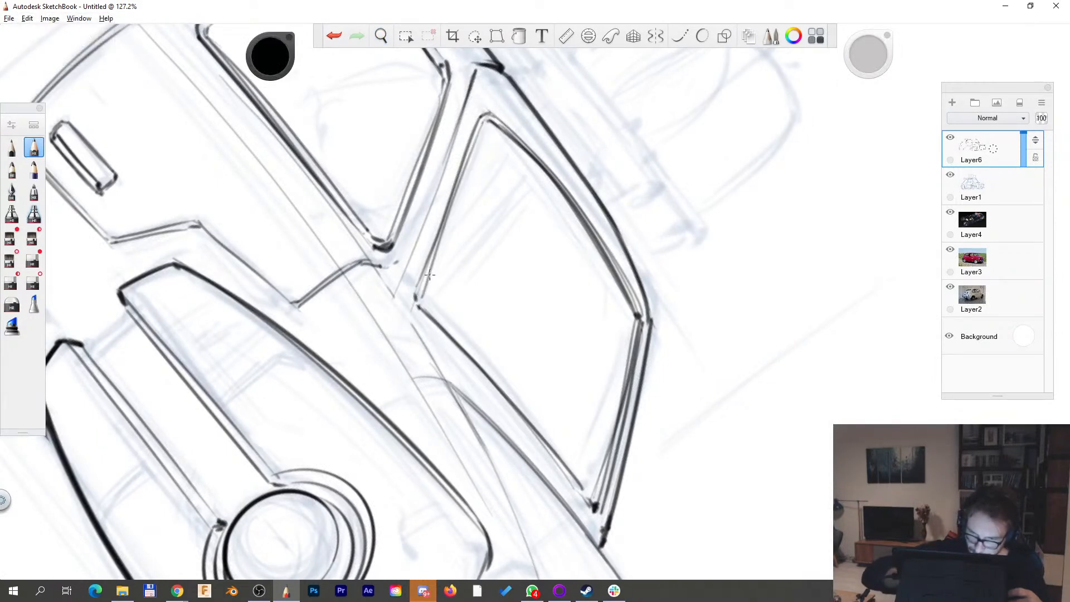
drag(422, 295, 491, 116)
drag(418, 295, 465, 153)
- Ink the inner contour along the windshield's lower edge with repeated strokes and check the whole car
key(space)
drag(685, 314, 676, 248)
drag(651, 411, 572, 366)
drag(437, 369, 663, 227)
drag(446, 368, 662, 223)
drag(454, 369, 660, 234)
key(space)
drag(595, 293, 473, 367)
drag(714, 240, 715, 249)
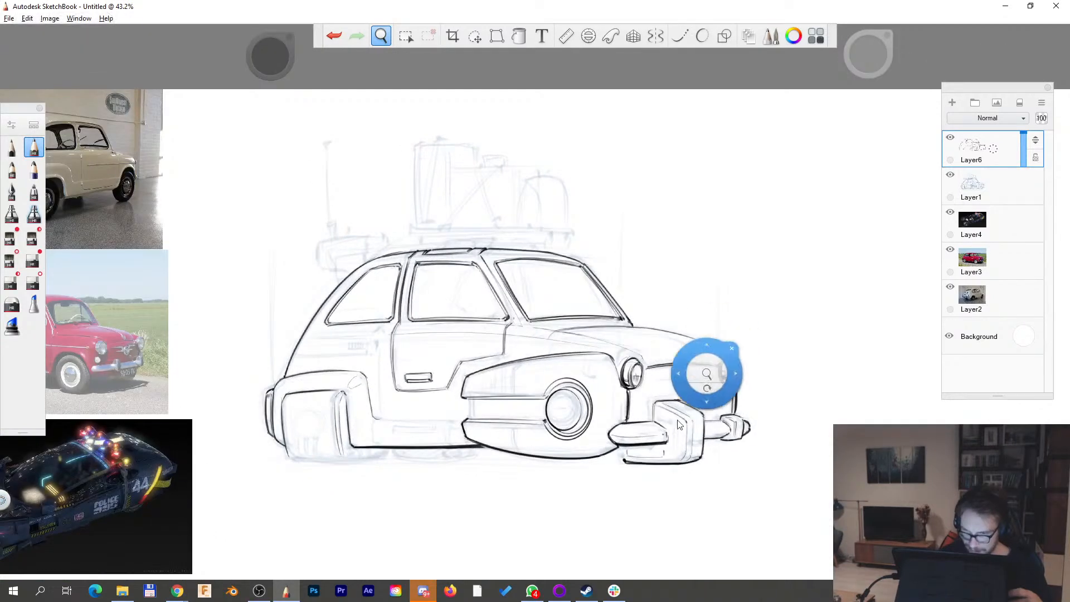
- Erase the front end of the front pod's upper edge and redraw it as a curve running down toward the headlight
drag(714, 361, 780, 279)
key(space)
drag(689, 300, 802, 312)
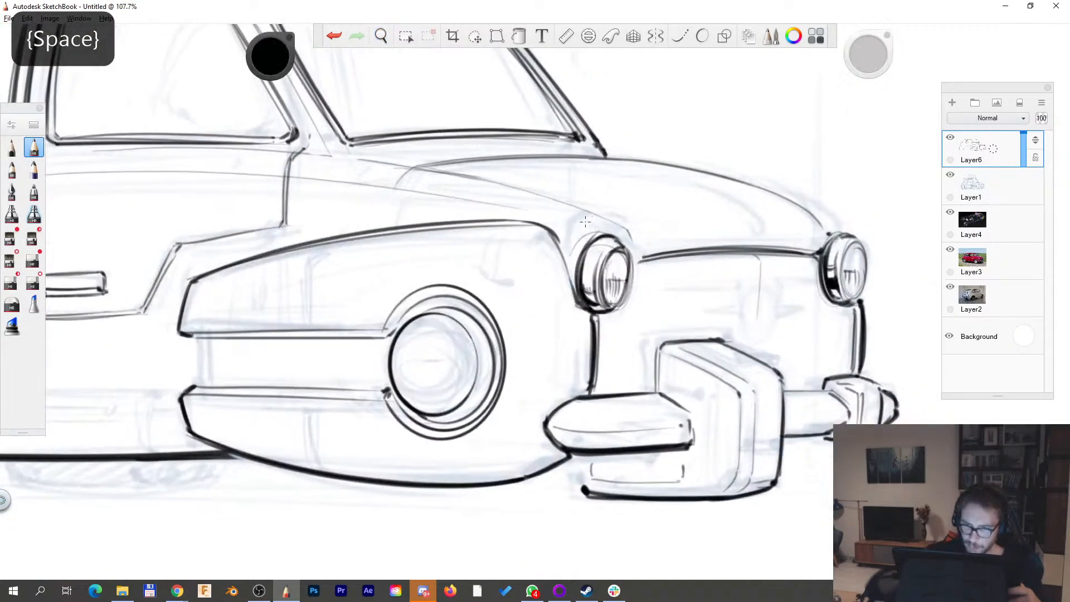
key(s)
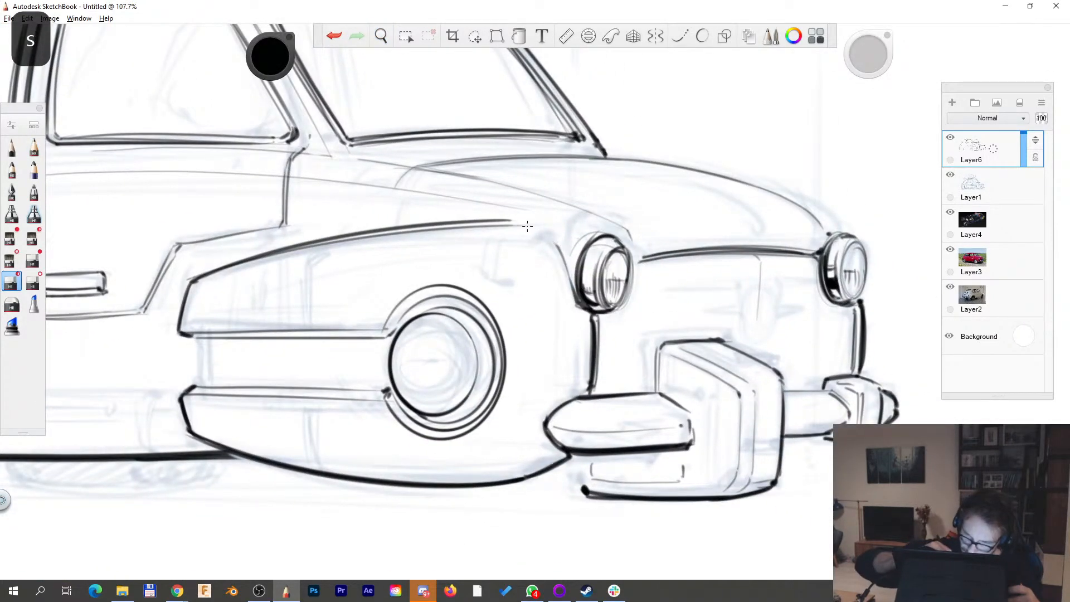
key(space)
drag(741, 352, 548, 94)
mouse_move(465, 355)
mouse_down()
mouse_move(460, 338)
mouse_move(488, 283)
mouse_move(483, 291)
mouse_up()
key(space)
drag(582, 275, 504, 278)
drag(711, 174, 615, 504)
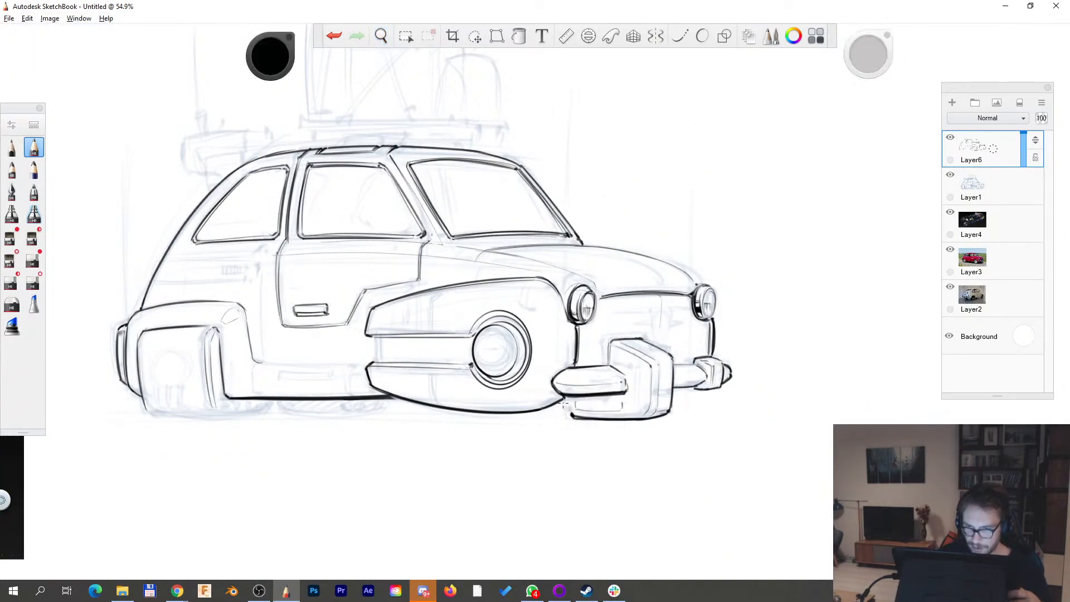
key(space)
mouse_move(468, 367)
mouse_down()
mouse_move(539, 336)
mouse_move(449, 354)
mouse_move(543, 280)
mouse_up()
key(ctrl+z)
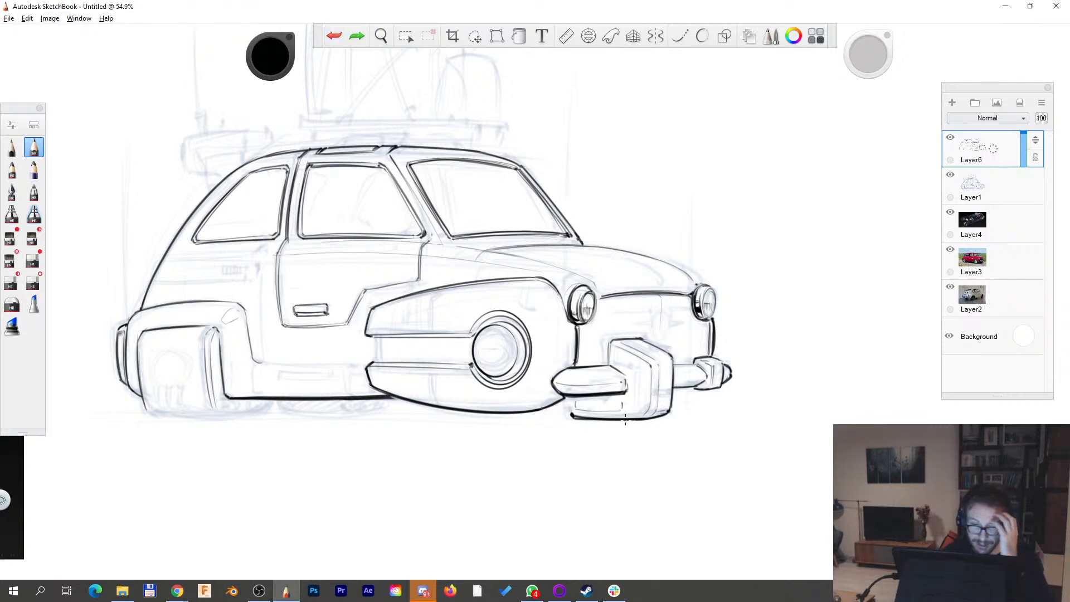
- Try to ink the bottom edge of the rear wheel pod
key(space)
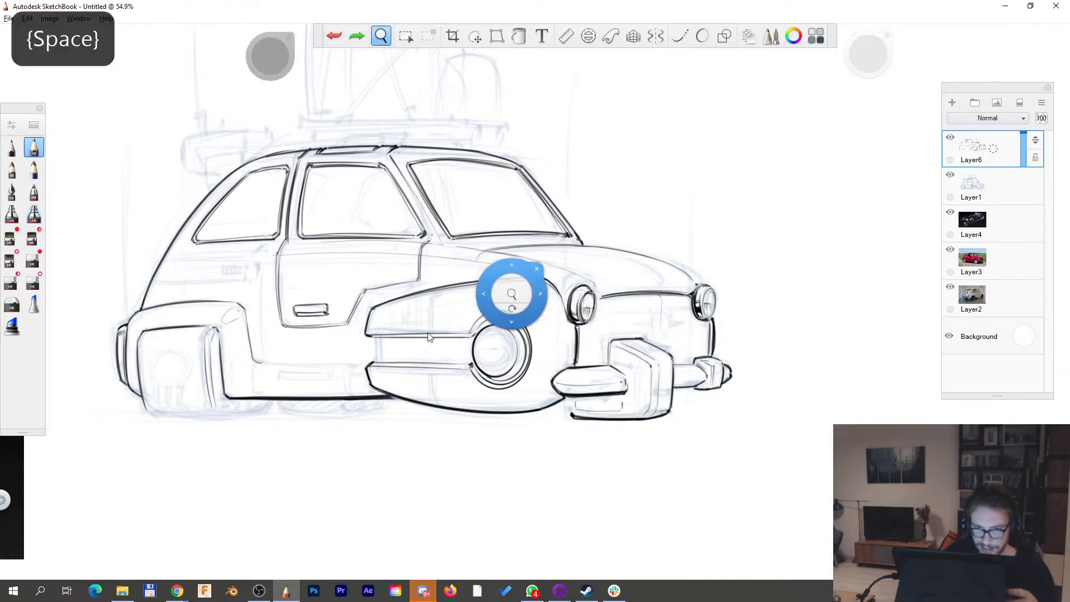
drag(388, 336, 509, 320)
drag(330, 418, 359, 375)
scroll(316, 382, up, 5)
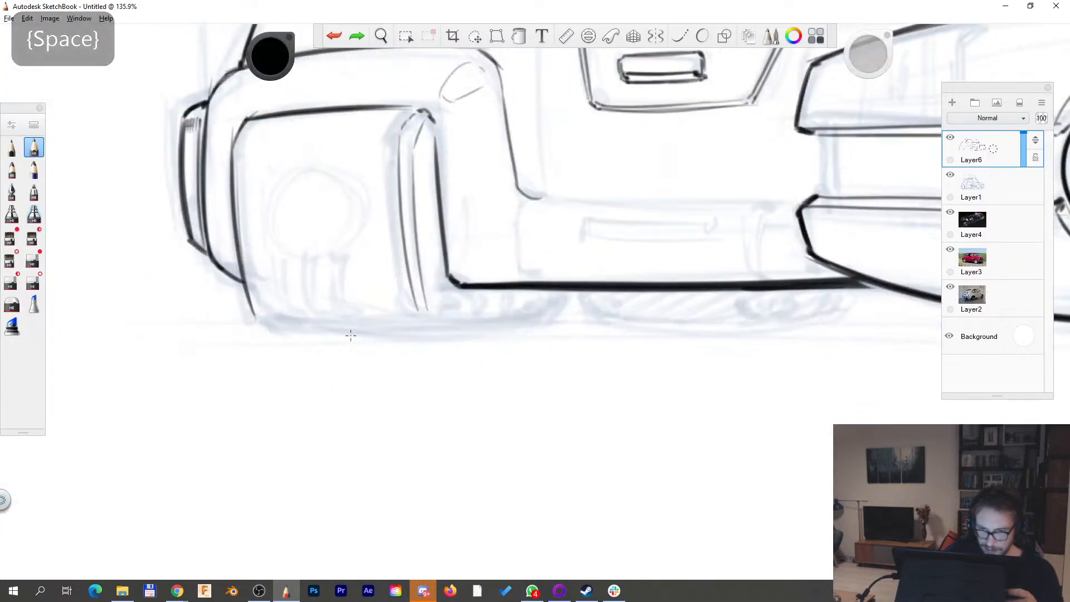
drag(275, 324, 535, 323)
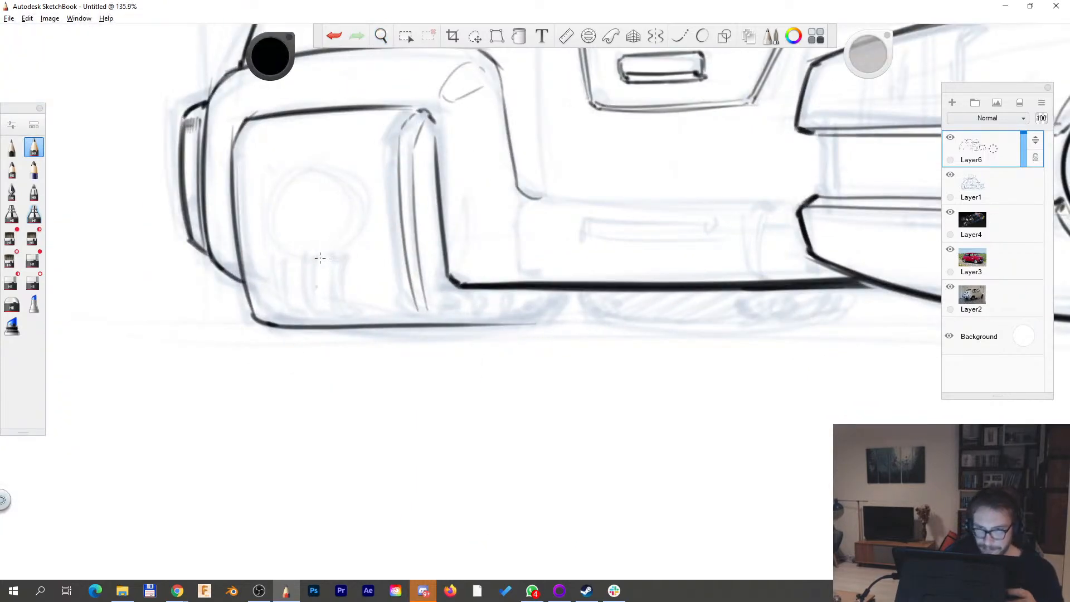
key(ctrl+z)
drag(270, 324, 532, 334)
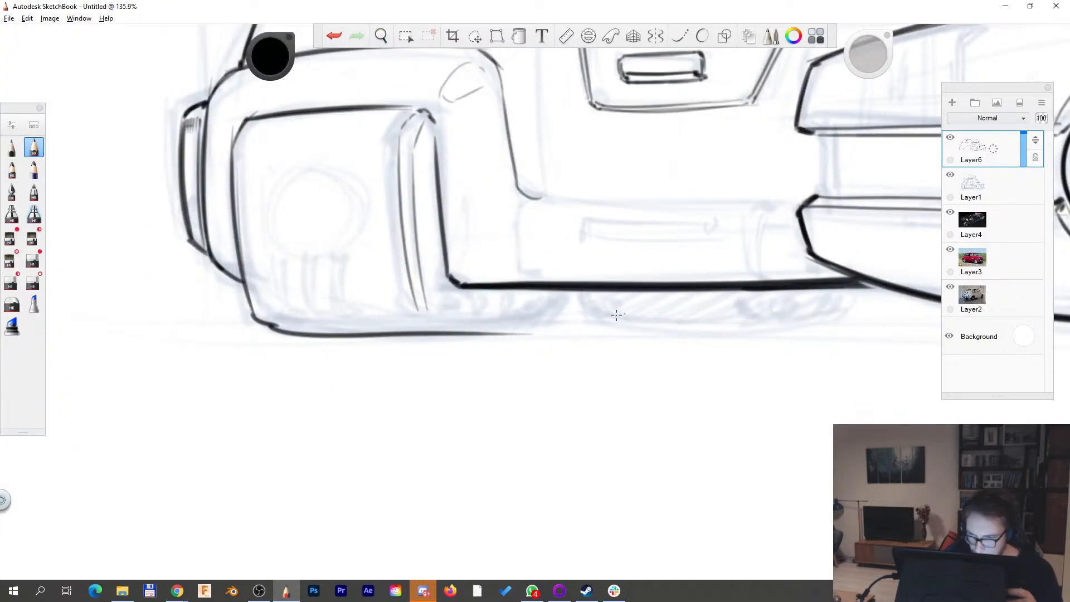
click(334, 36)
- Ink the bottom edge of the rear wheel pod, curving it up to the car's underside and extending the pod's inner edge
key(space)
mouse_move(692, 328)
mouse_down()
mouse_move(627, 436)
mouse_move(479, 436)
mouse_up()
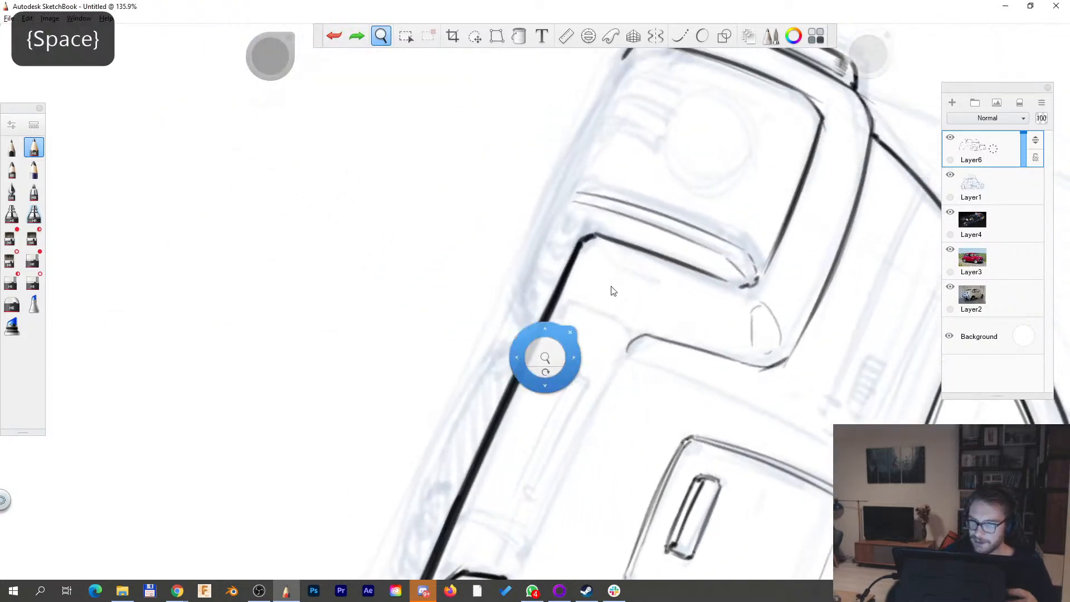
drag(621, 211, 554, 305)
drag(446, 396, 566, 130)
mouse_move(484, 287)
mouse_down()
mouse_move(446, 396)
mouse_move(573, 145)
mouse_up()
drag(446, 397, 459, 424)
key(space)
mouse_move(611, 290)
mouse_down()
mouse_move(719, 381)
mouse_move(724, 401)
mouse_up()
key(space)
drag(518, 383, 388, 408)
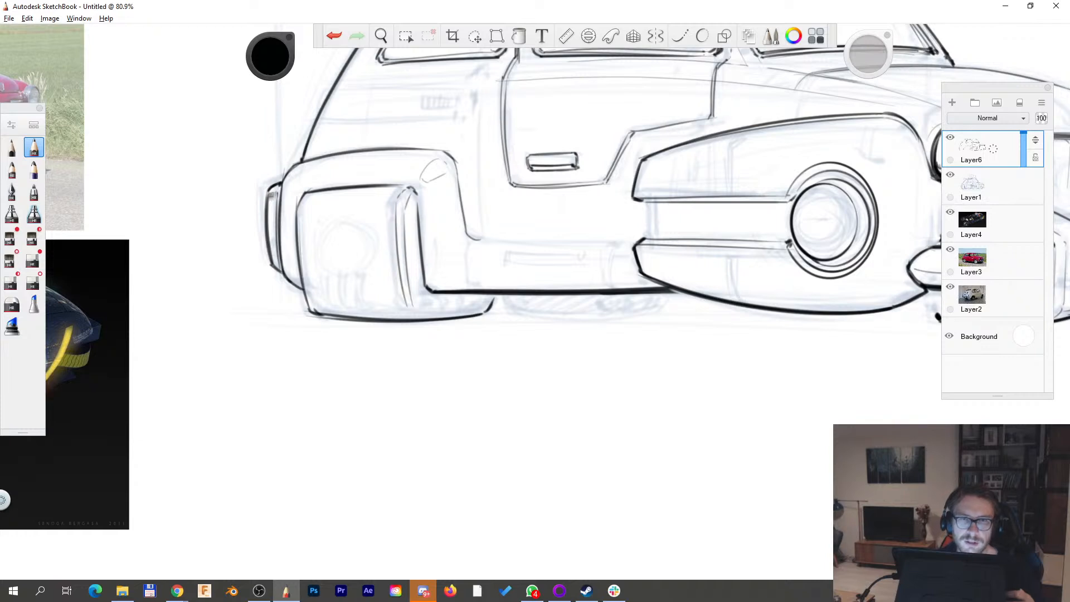
key(space)
drag(688, 187, 419, 346)
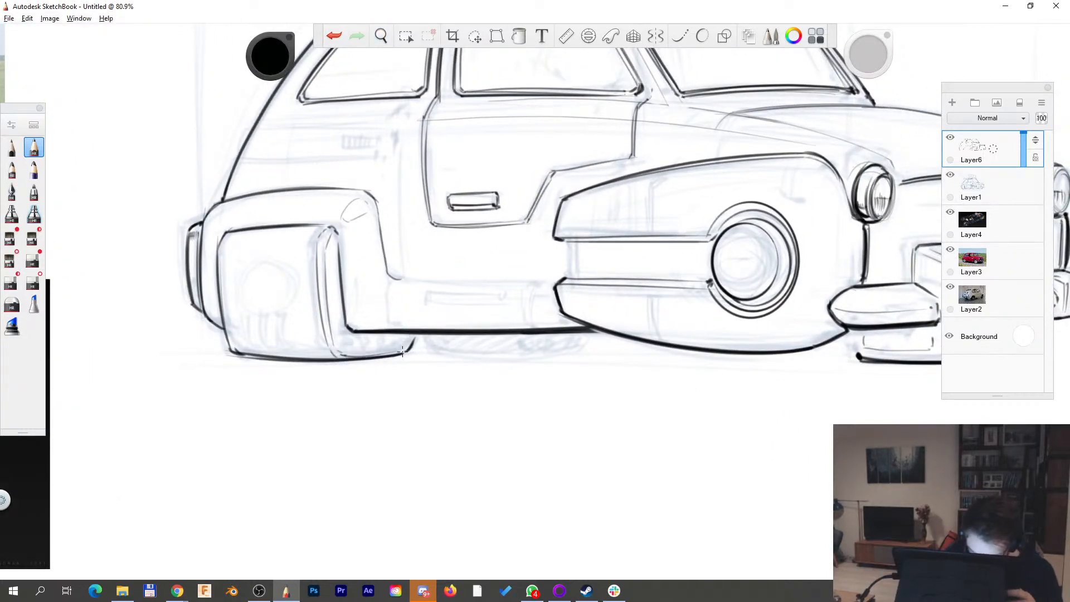
- Ink the shallow underbody unit hanging below the side sill between the rear and front pods
key(space)
drag(662, 283, 490, 386)
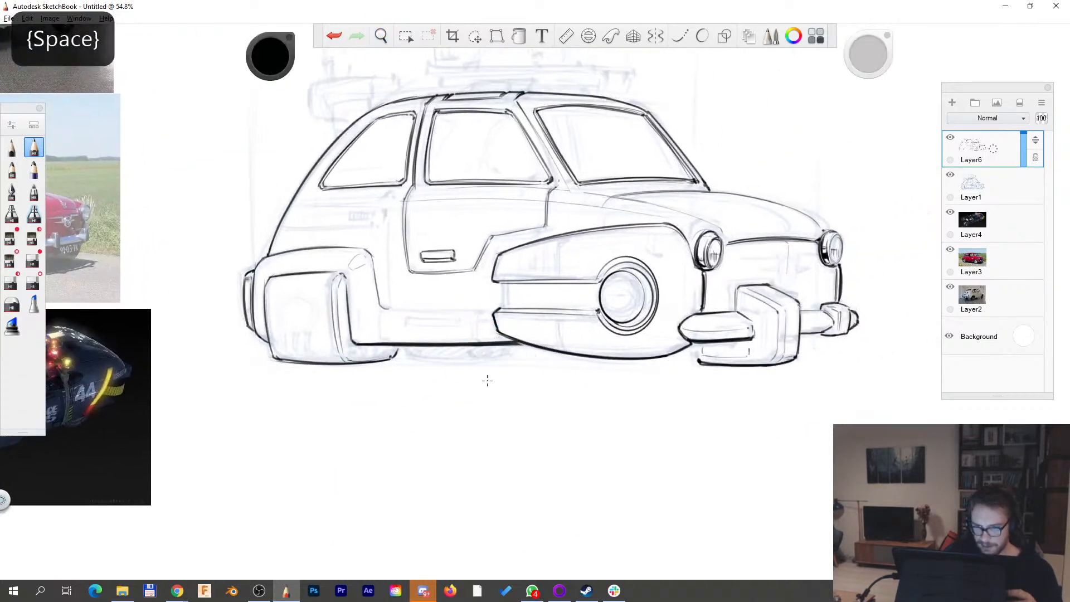
drag(408, 348, 416, 356)
key(space)
drag(448, 397, 474, 374)
drag(377, 307, 589, 302)
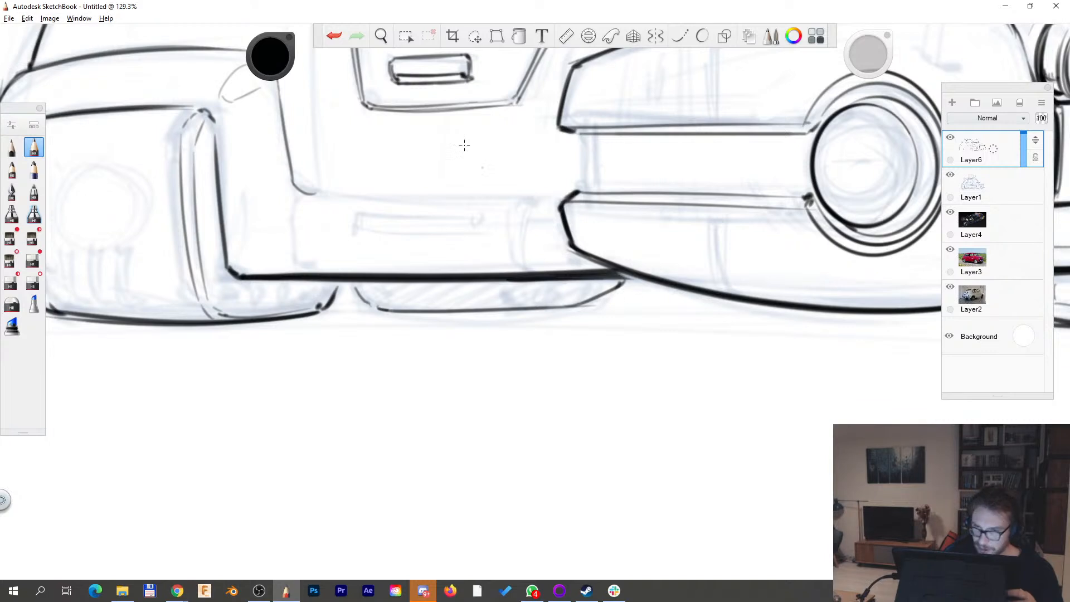
click(335, 37)
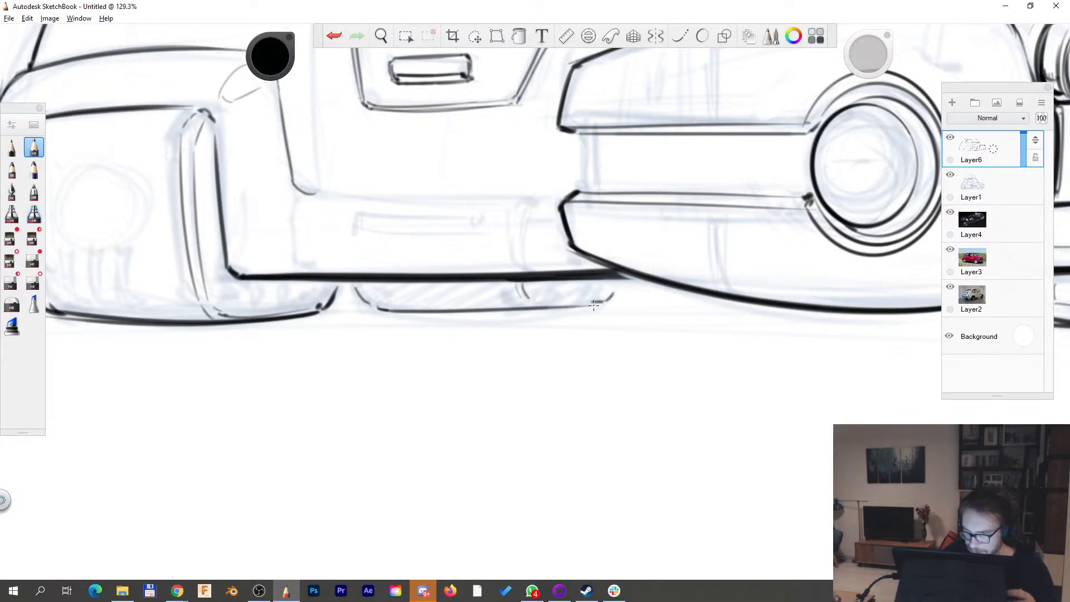
mouse_move(379, 308)
mouse_down()
mouse_move(593, 305)
mouse_move(625, 283)
mouse_up()
- Draw small pipe-like mechanical details inside the recess beneath the front bumper
key(space)
mouse_move(556, 296)
mouse_down()
mouse_move(507, 289)
mouse_move(444, 307)
mouse_move(386, 444)
mouse_up()
drag(555, 331, 533, 345)
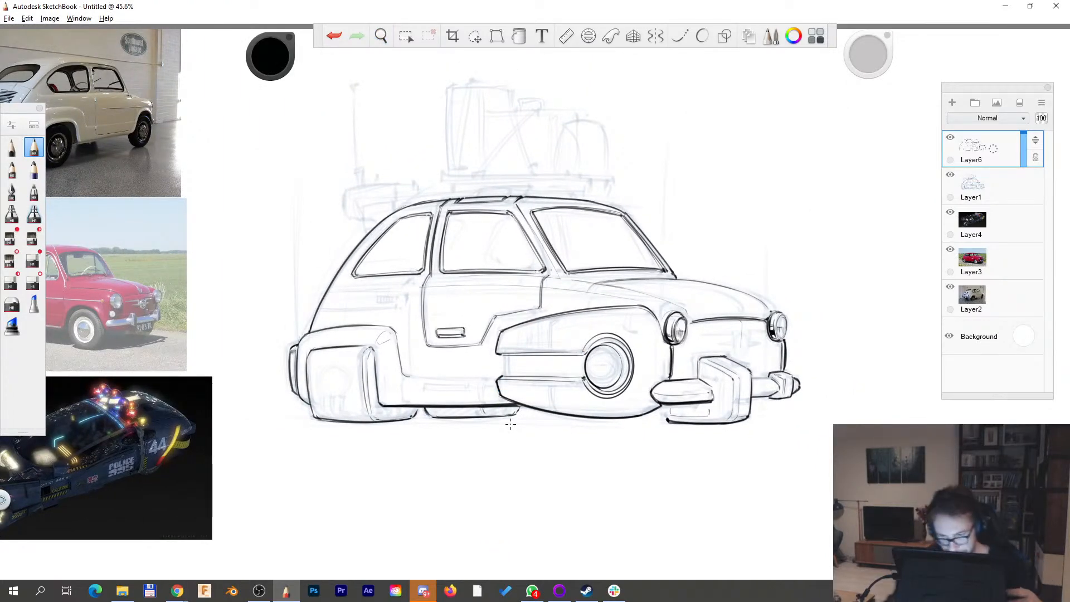
key(space)
drag(586, 339, 661, 420)
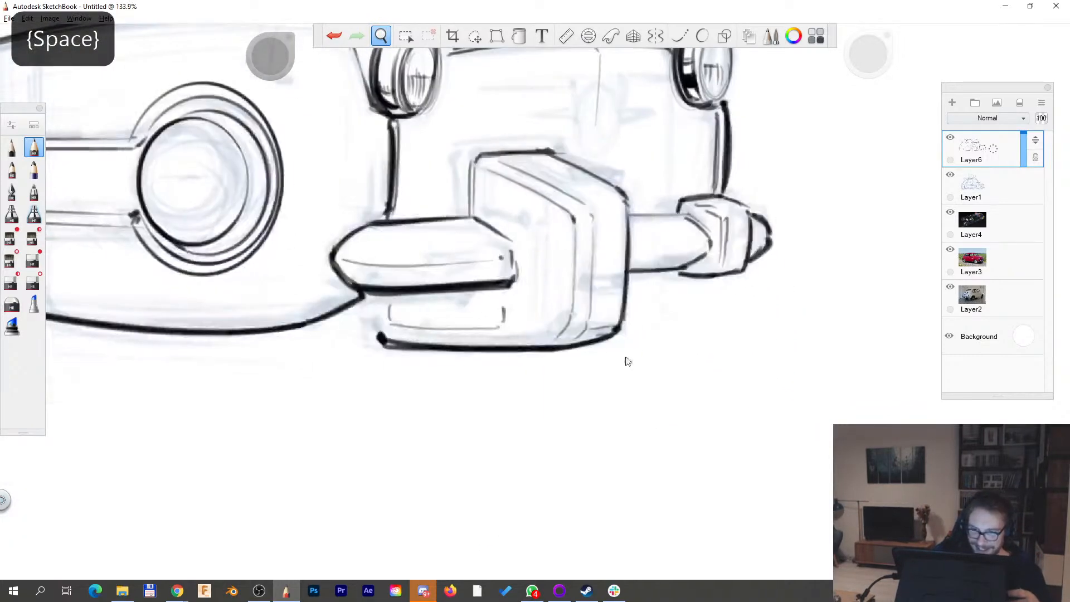
key(s)
key(s)
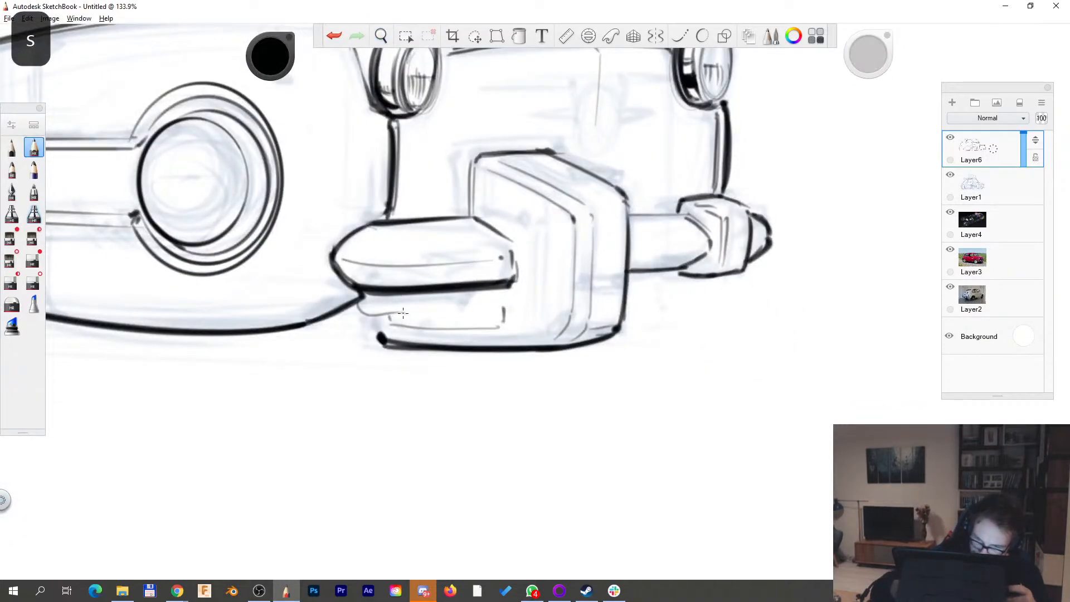
mouse_move(414, 308)
mouse_down()
mouse_move(435, 308)
mouse_move(436, 320)
mouse_up()
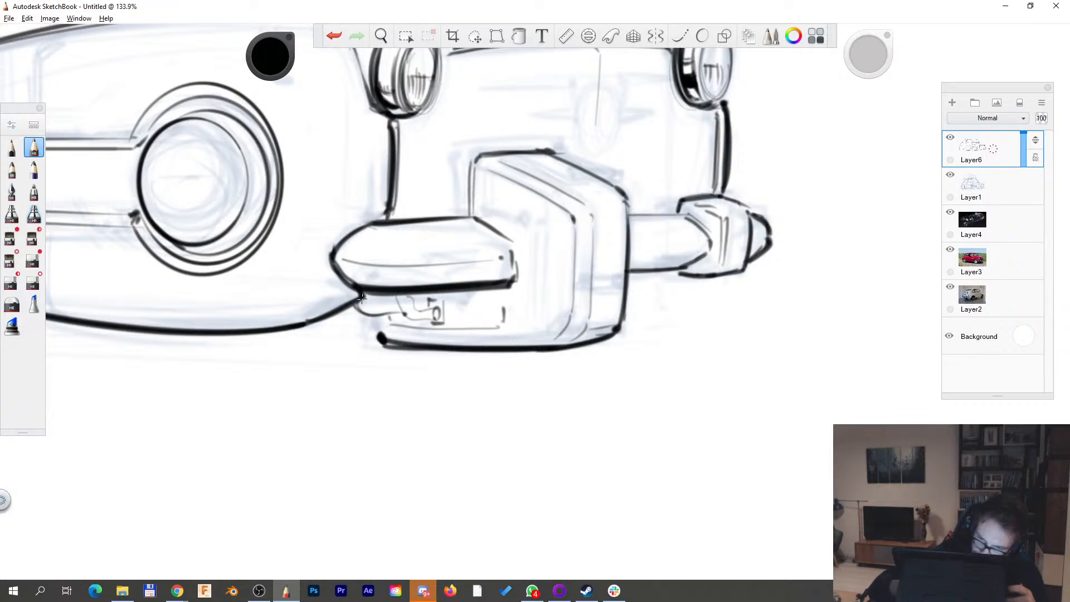
drag(395, 303, 438, 314)
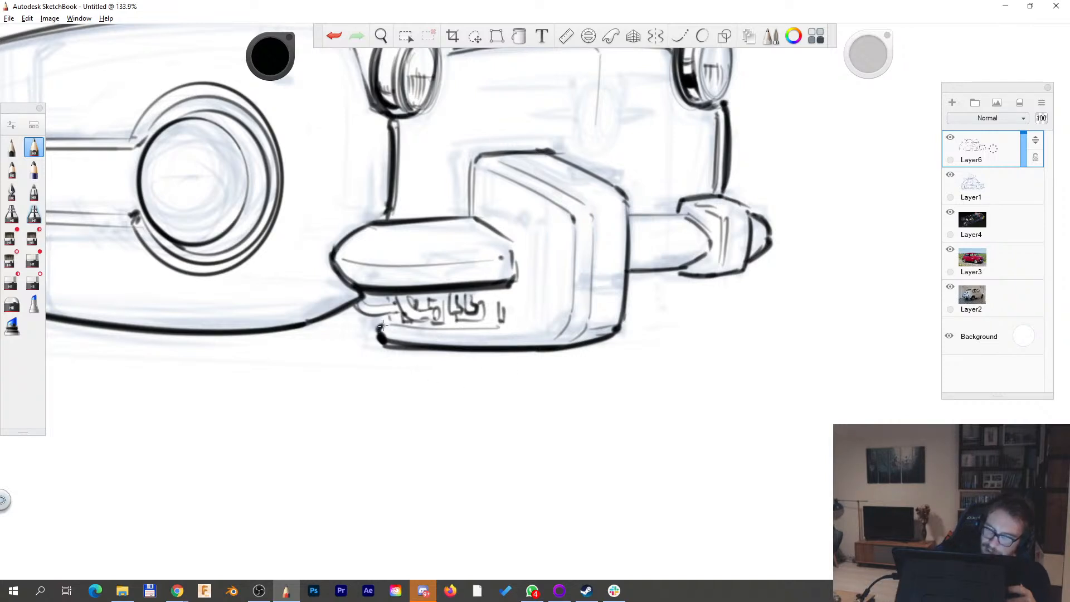
mouse_move(379, 328)
mouse_down()
mouse_move(516, 329)
mouse_move(507, 296)
mouse_up()
drag(372, 296, 371, 305)
- Ink the curved end seams of the side sill panel between the rear wheel pod and the front pod
key(space)
mouse_move(598, 258)
mouse_down()
mouse_move(513, 332)
mouse_move(629, 413)
mouse_up()
drag(636, 359, 560, 384)
drag(560, 420, 579, 423)
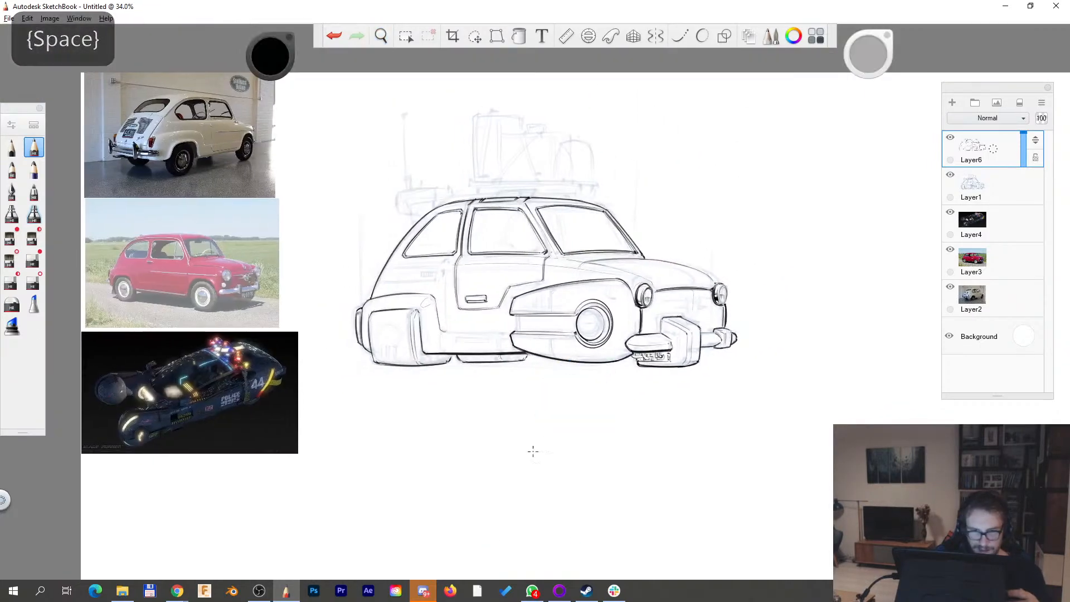
key(space)
drag(522, 318, 544, 311)
drag(401, 404, 485, 392)
drag(554, 363, 666, 313)
mouse_move(413, 305)
mouse_down()
mouse_move(409, 237)
mouse_move(426, 303)
mouse_move(428, 224)
mouse_up()
key(space)
drag(613, 273, 489, 313)
drag(534, 342, 519, 278)
mouse_move(521, 277)
mouse_down()
mouse_move(532, 272)
mouse_move(530, 343)
mouse_up()
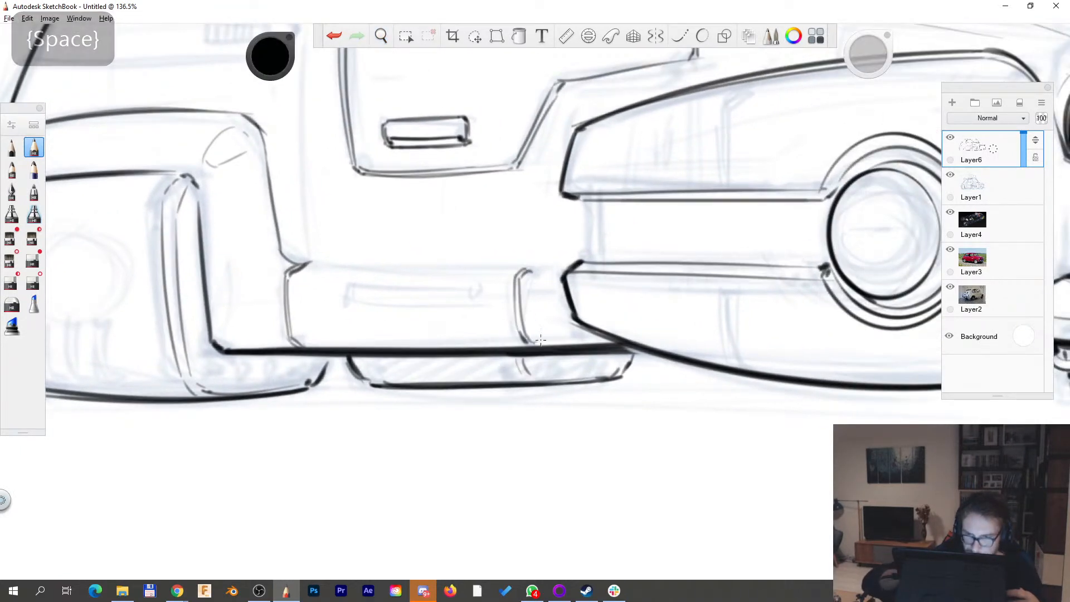
- Ink a vertical seam across the front pod's two halves and its middle channel, and close the channel's rear end
key(space)
drag(671, 337, 664, 330)
drag(341, 446, 534, 259)
key(space)
mouse_move(670, 273)
mouse_down()
mouse_move(669, 245)
mouse_move(674, 259)
mouse_up()
drag(693, 442, 441, 332)
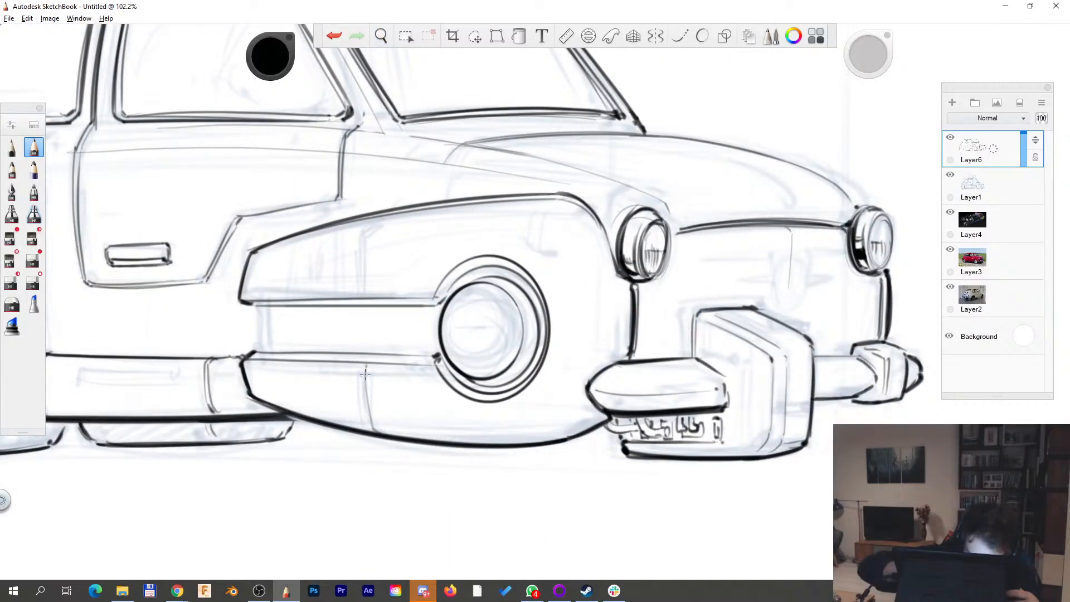
drag(362, 299, 367, 222)
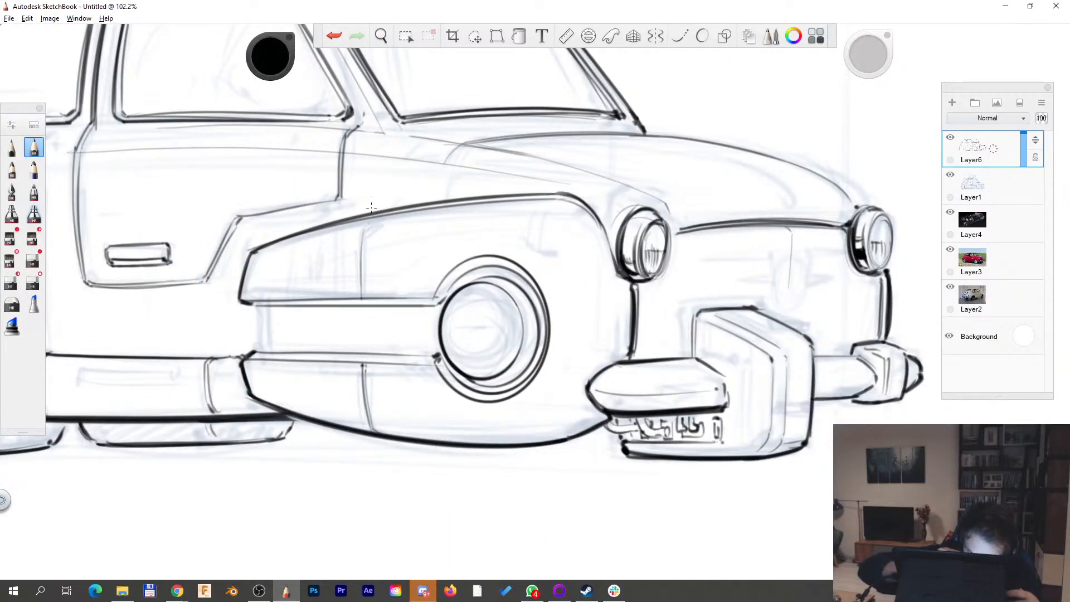
mouse_move(363, 298)
mouse_down()
mouse_move(365, 229)
mouse_move(383, 215)
mouse_up()
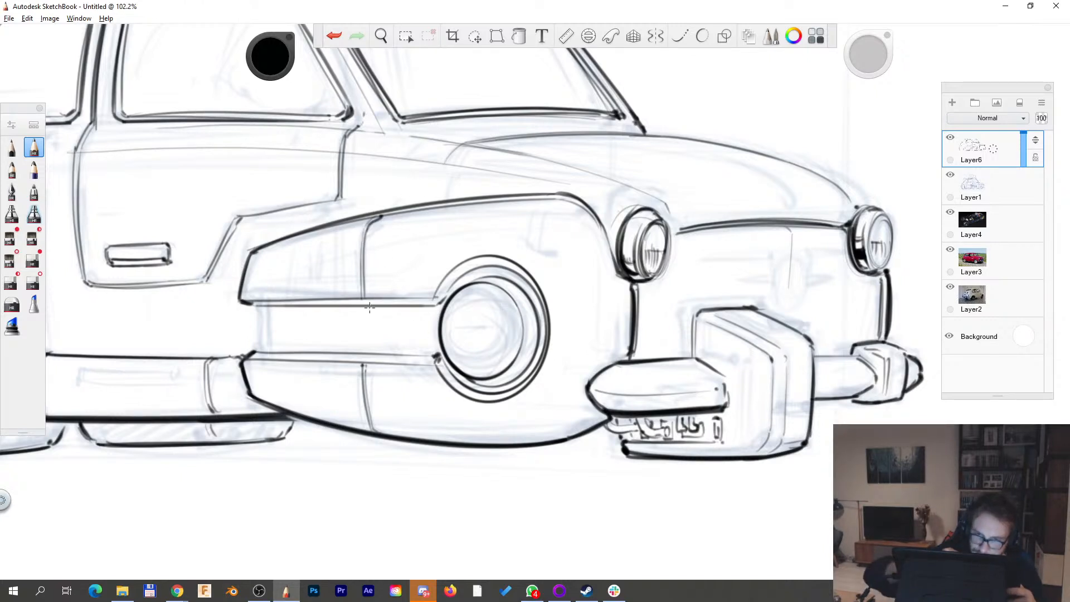
drag(369, 303, 373, 306)
drag(362, 364, 369, 355)
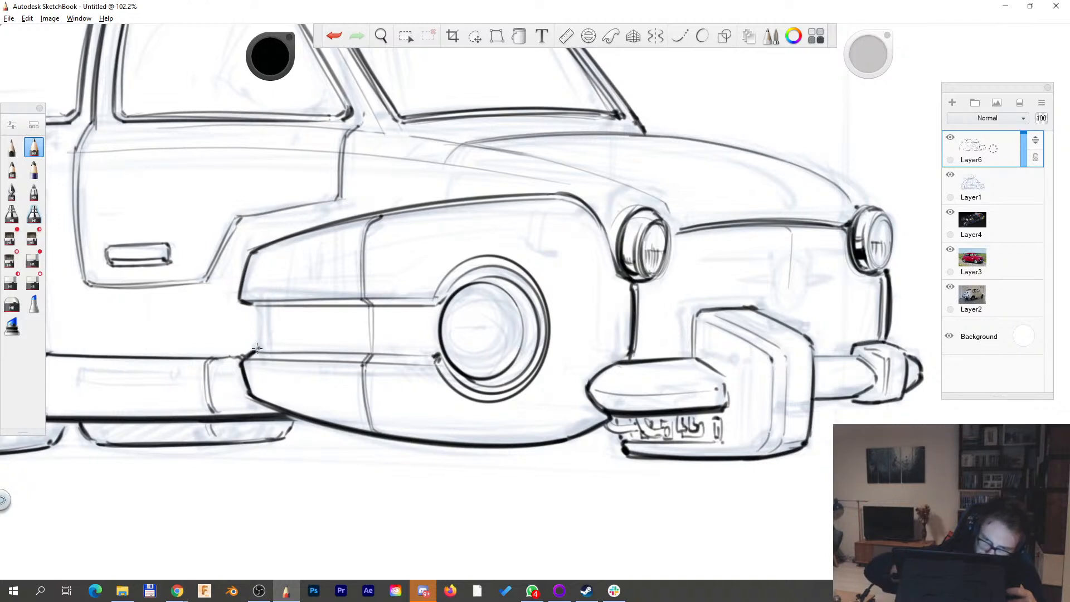
drag(257, 314, 257, 305)
- Outline a long narrow inset panel just beneath the upper edge of the front pod
key(space)
mouse_move(539, 301)
mouse_down()
mouse_move(552, 296)
mouse_move(441, 401)
mouse_up()
drag(441, 401, 509, 403)
key(space)
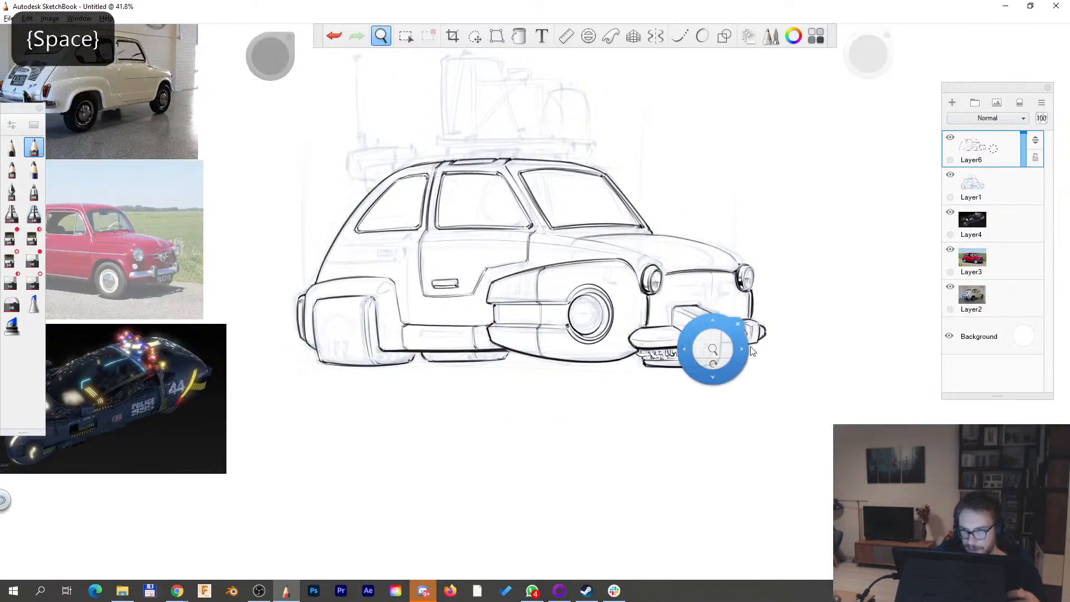
drag(624, 419, 627, 439)
drag(714, 282, 613, 341)
drag(552, 394, 623, 398)
drag(530, 377, 567, 346)
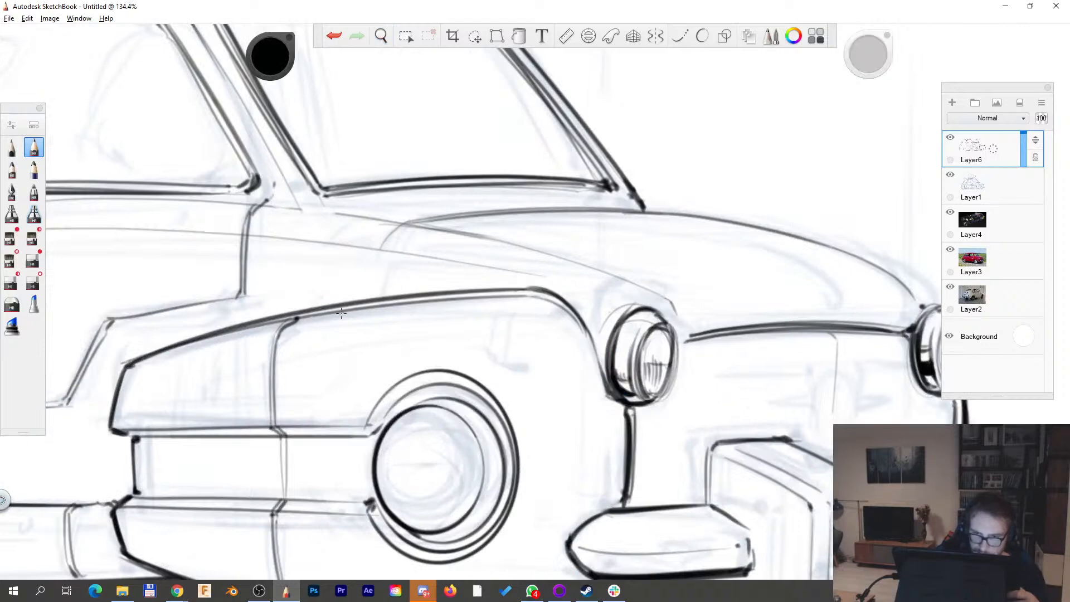
drag(336, 338, 504, 324)
- Erase part of the pod's upper edge at the inset panel's front end and reinforce the panel's lower outline
key(s)
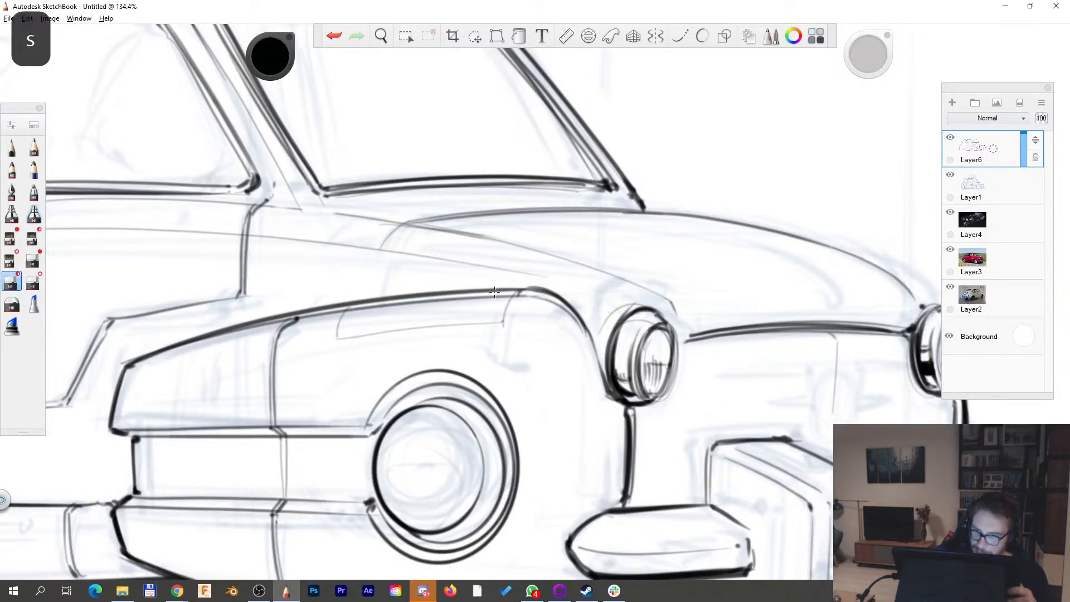
drag(494, 292, 504, 291)
key(s)
drag(338, 337, 508, 323)
key(s)
key(s)
- Draw a small box-shaped device with a round lens on the pod's upper edge and darken the adjoining panel line
mouse_move(481, 276)
mouse_down()
mouse_move(481, 305)
mouse_move(501, 306)
mouse_up()
drag(513, 266, 482, 269)
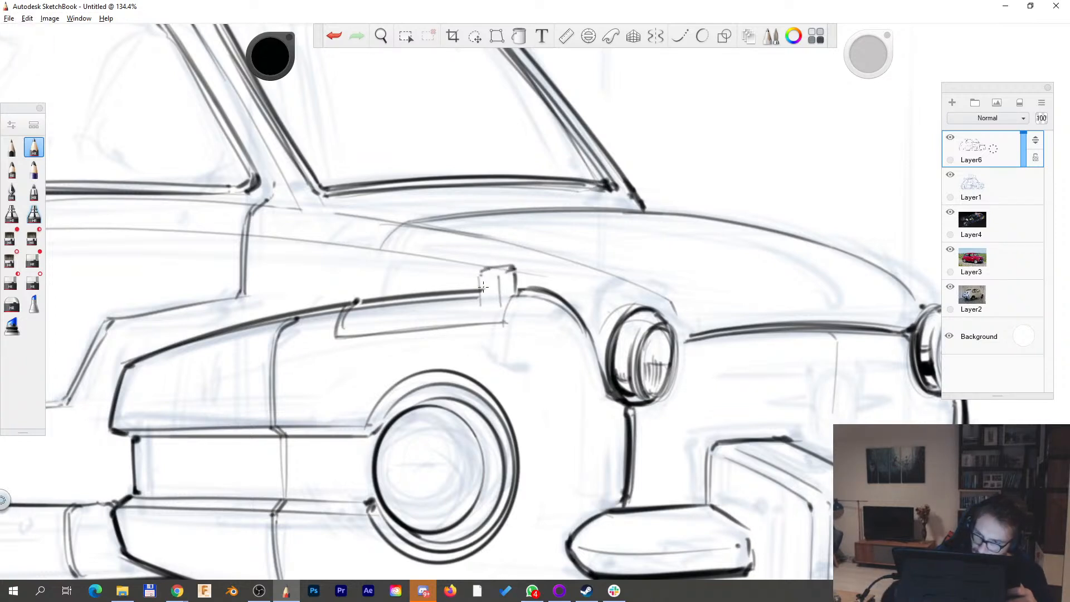
key(s)
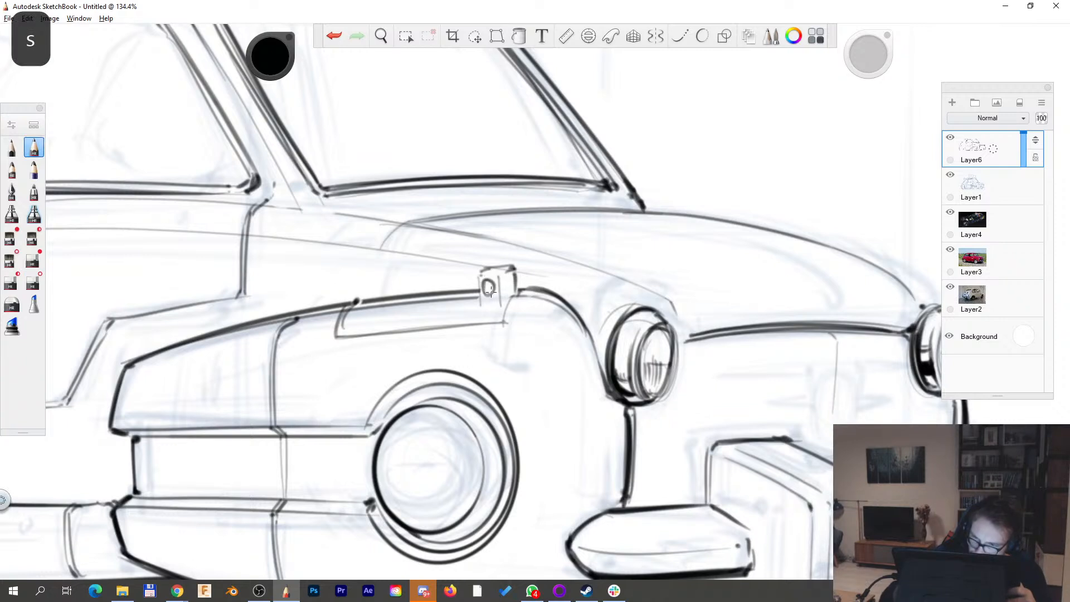
drag(490, 284, 479, 305)
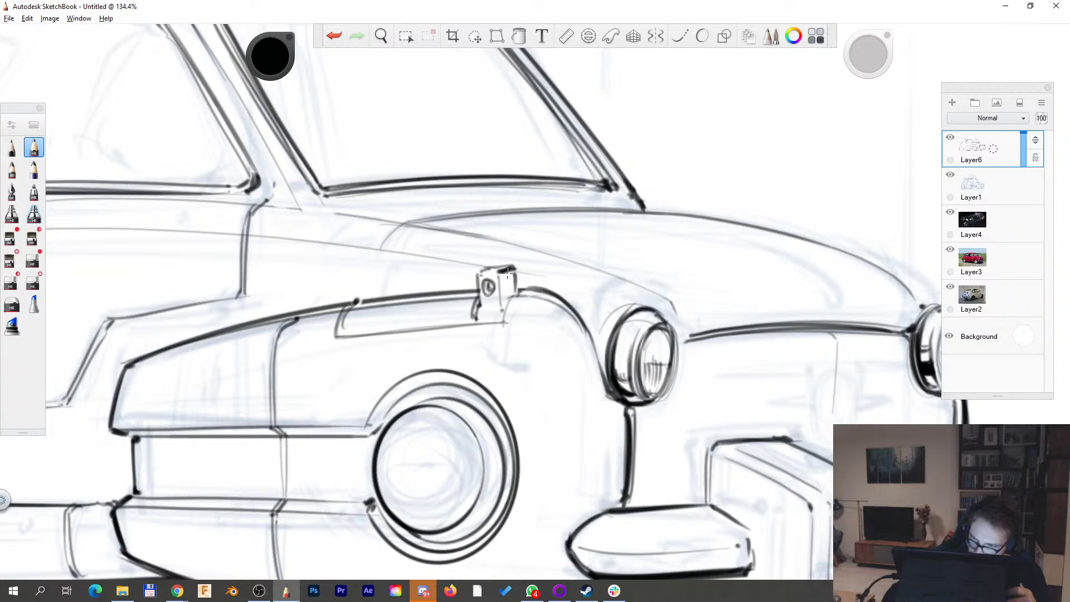
mouse_move(480, 274)
mouse_down()
mouse_move(514, 268)
mouse_move(519, 293)
mouse_move(503, 321)
mouse_up()
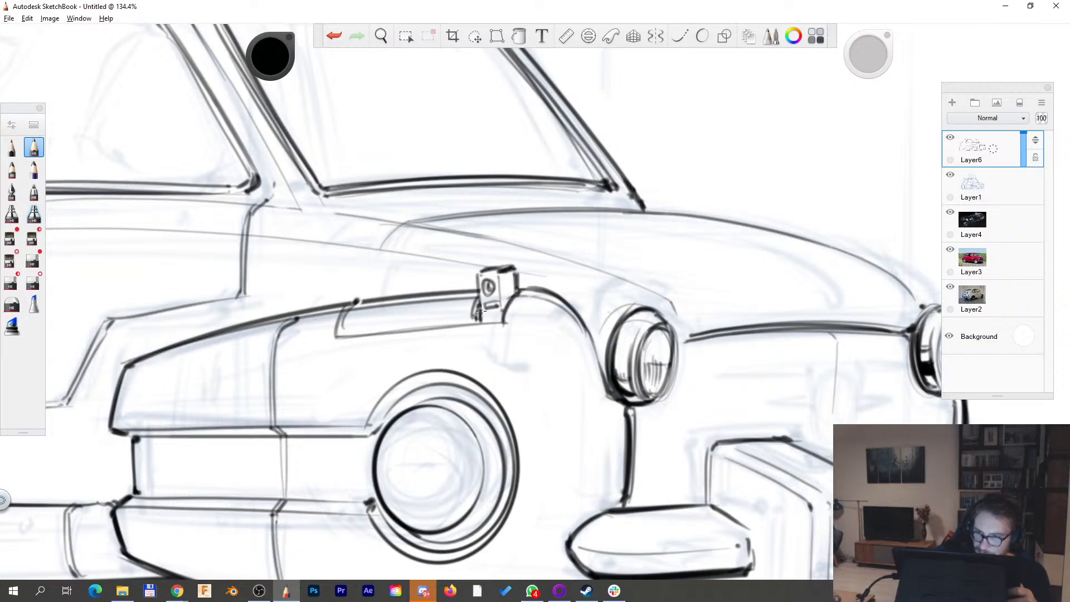
drag(340, 336, 499, 322)
- Cut a notch into the outer side of the front bumper block and add small slot details around it
key(space)
mouse_move(630, 315)
mouse_down()
mouse_move(667, 352)
mouse_move(729, 375)
mouse_move(583, 344)
mouse_move(467, 382)
mouse_move(504, 380)
mouse_move(499, 390)
mouse_move(464, 385)
mouse_up()
key(s)
key(s)
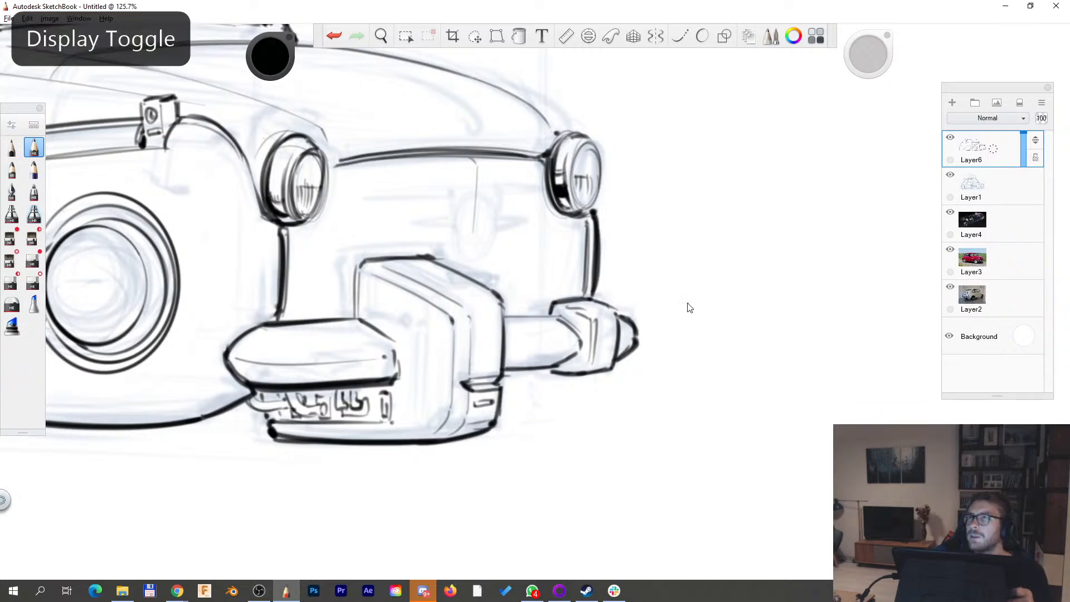
key(alt+Tab)
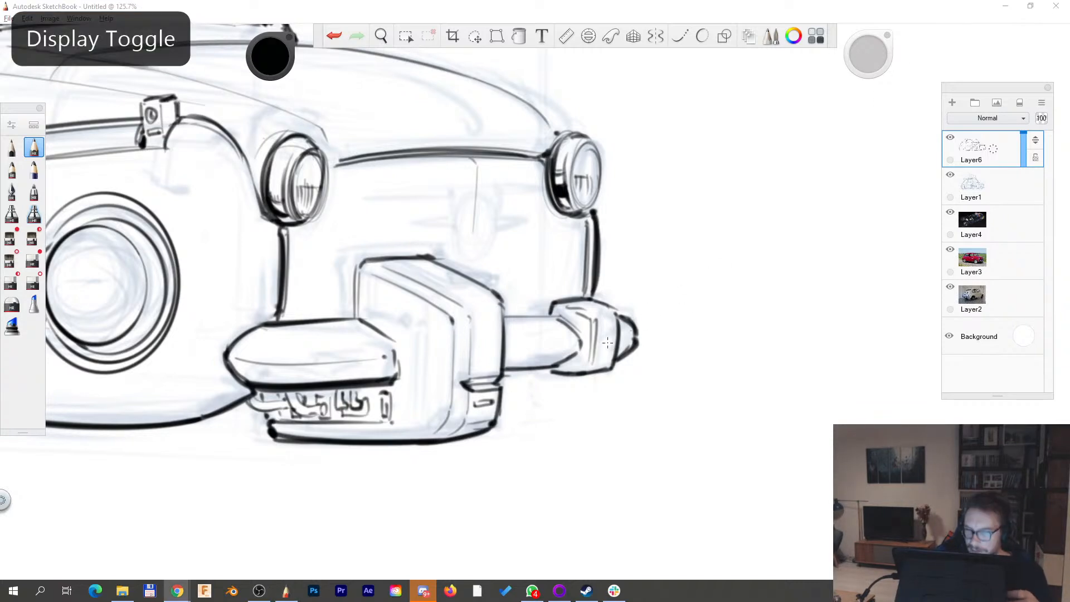
key(alt+Tab)
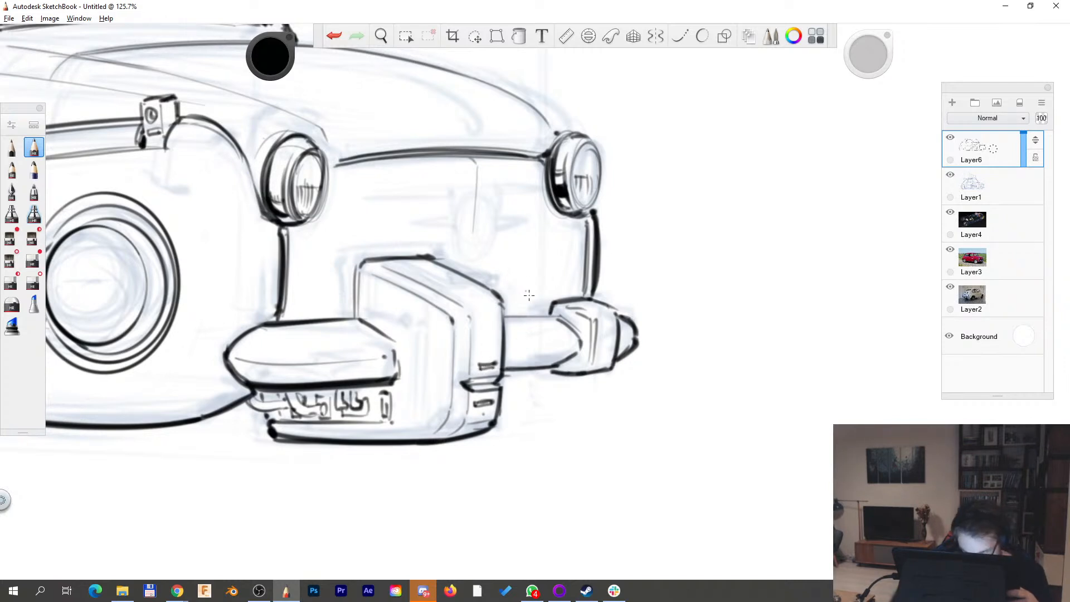
- Ink the framed side panel above the notch on the outer side of the front bumper block
key(space)
drag(545, 298, 539, 352)
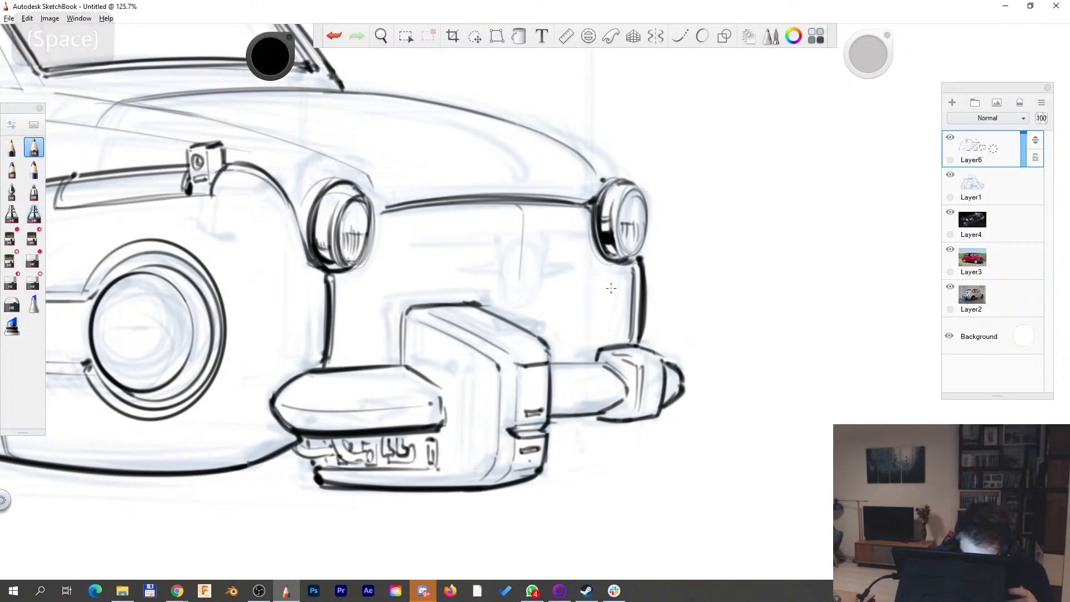
key(s)
key(s)
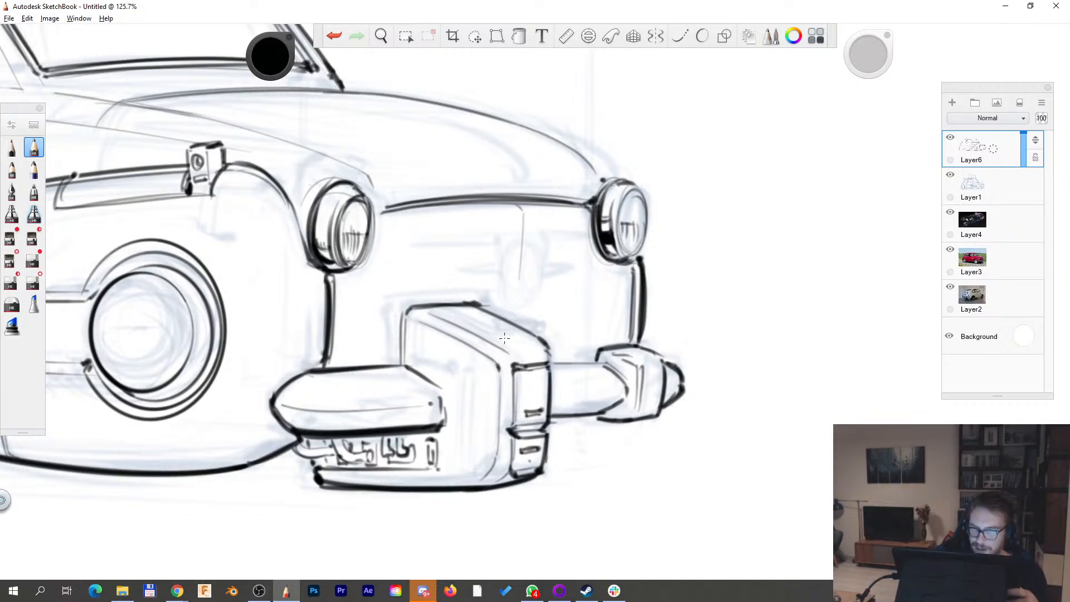
- Ink a stepped inner panel edge on the front bumper block, running down its face behind the near bumper, and darken its corners
key(space)
drag(490, 334, 558, 359)
mouse_move(453, 381)
mouse_down()
mouse_move(447, 486)
mouse_move(457, 494)
mouse_up()
mouse_move(377, 343)
mouse_down()
mouse_move(461, 381)
mouse_move(448, 374)
mouse_up()
key(s)
key(s)
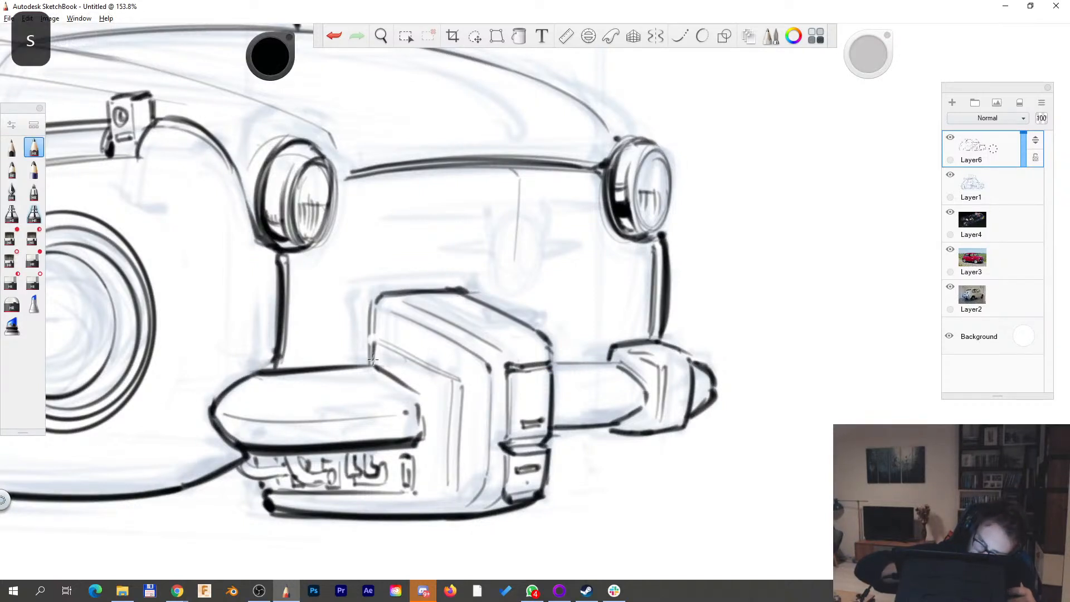
drag(379, 340, 378, 308)
mouse_move(378, 345)
mouse_down()
mouse_move(441, 377)
mouse_move(462, 456)
mouse_move(450, 475)
mouse_up()
mouse_move(464, 389)
mouse_down()
mouse_move(458, 486)
mouse_move(510, 432)
mouse_up()
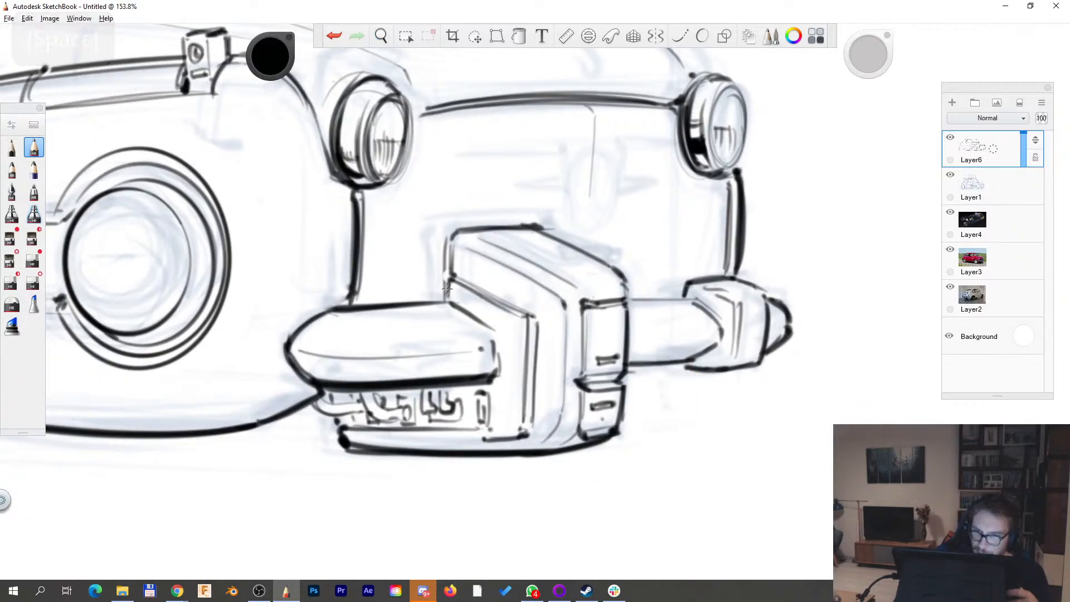
- Draw three narrow vertical slots along the lower face of the rear pod and turn on Predictive Stroke
key(space)
drag(560, 270, 675, 310)
drag(444, 338, 565, 393)
drag(400, 473, 243, 422)
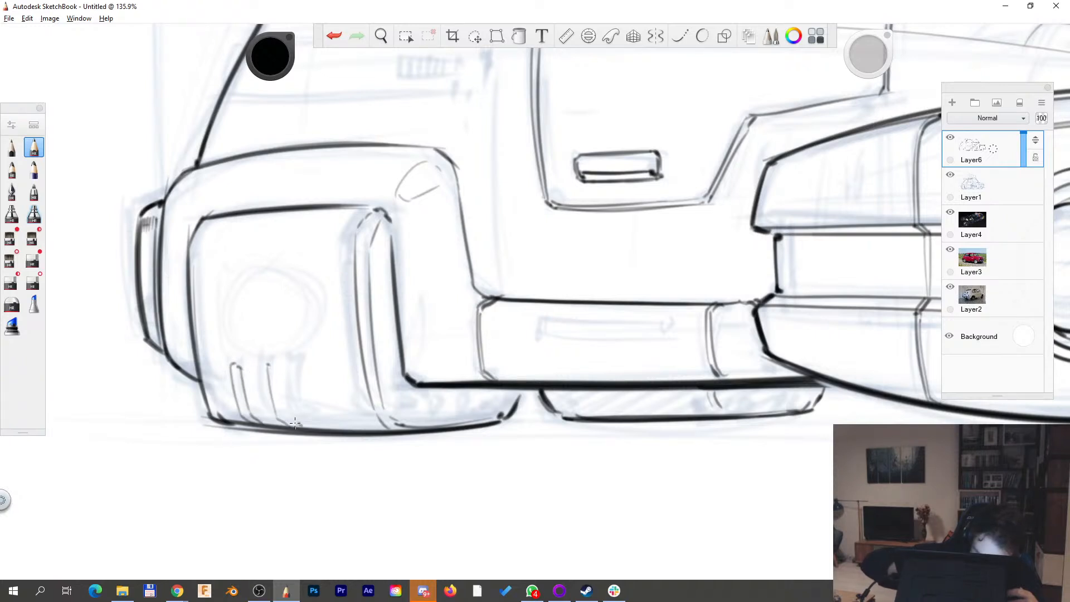
drag(354, 429, 325, 363)
key(space)
drag(404, 372, 507, 418)
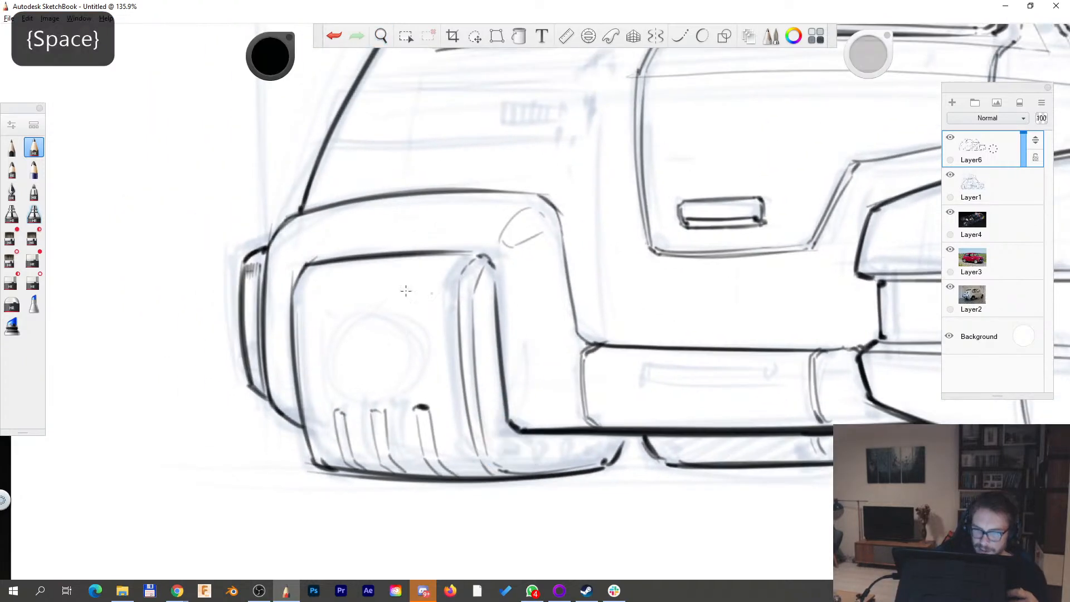
click(703, 36)
drag(362, 390, 337, 384)
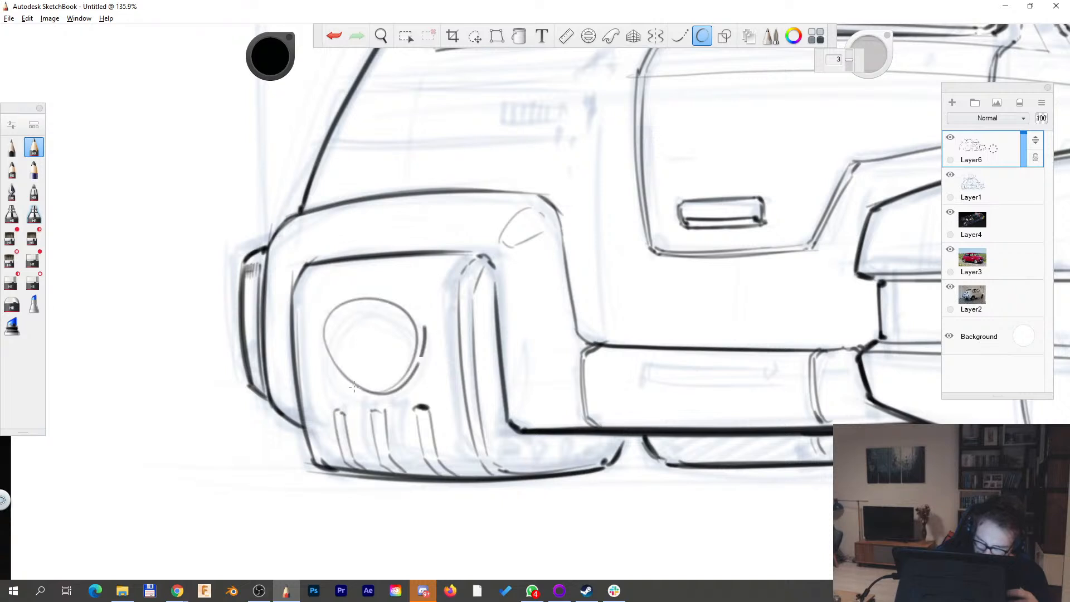
key(ctrl+z)
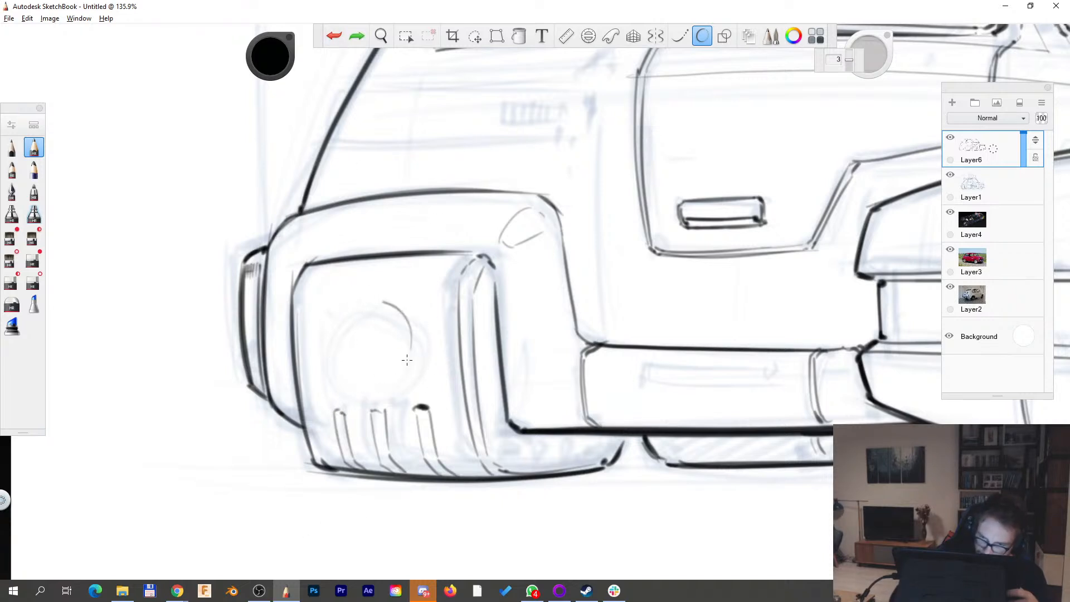
drag(405, 312, 417, 357)
key(ctrl+z)
mouse_move(352, 293)
mouse_down()
mouse_move(409, 353)
mouse_move(357, 293)
mouse_up()
key(ctrl+z)
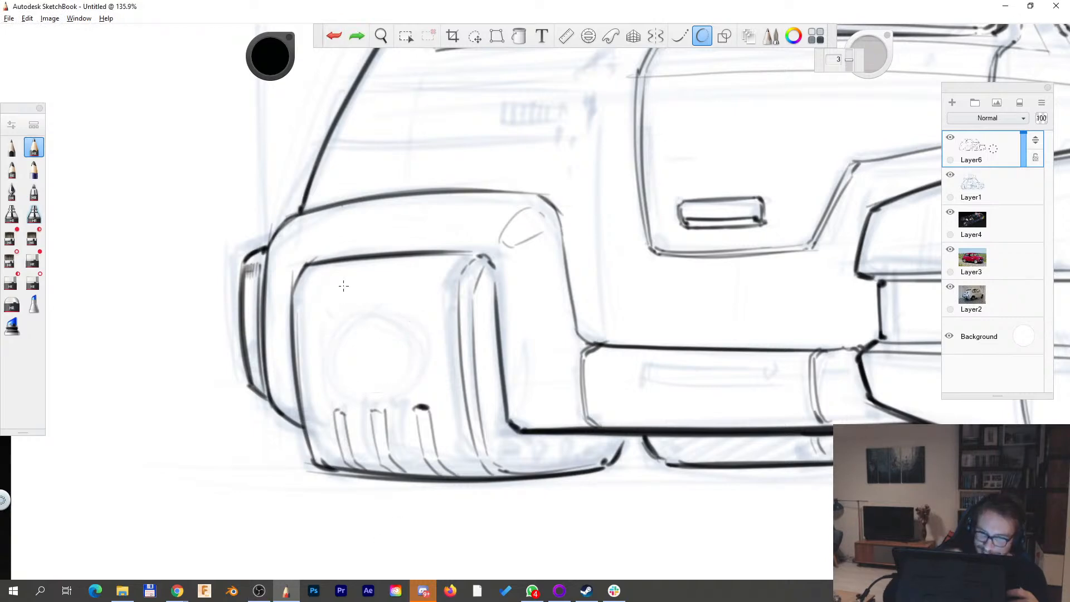
- Draw a clean circle on the rear pod's face above the slots and turn off Predictive Stroke
drag(332, 363, 333, 365)
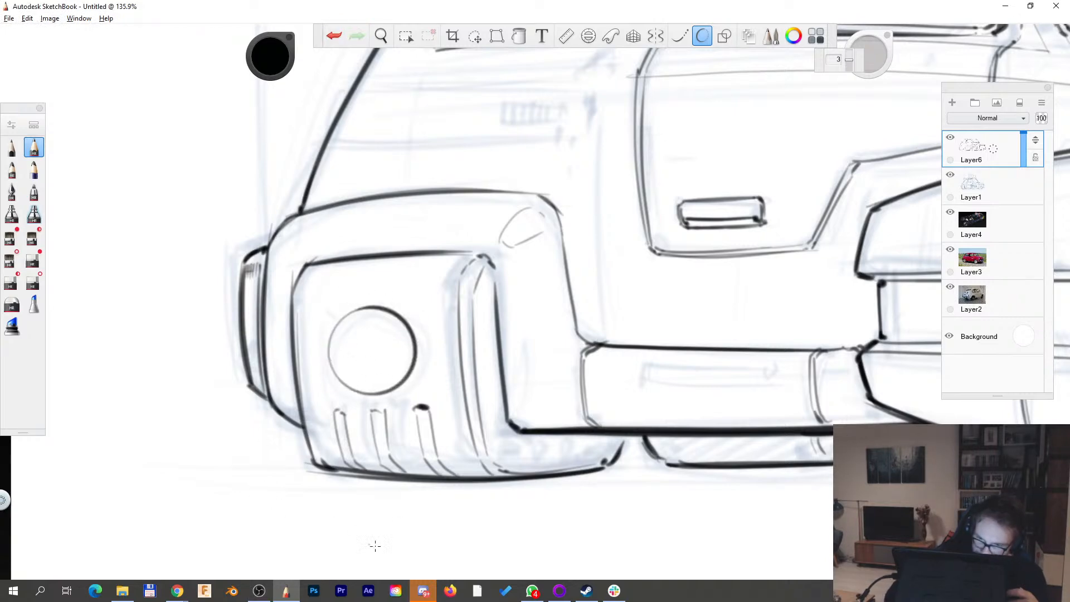
key(space)
drag(511, 359, 604, 358)
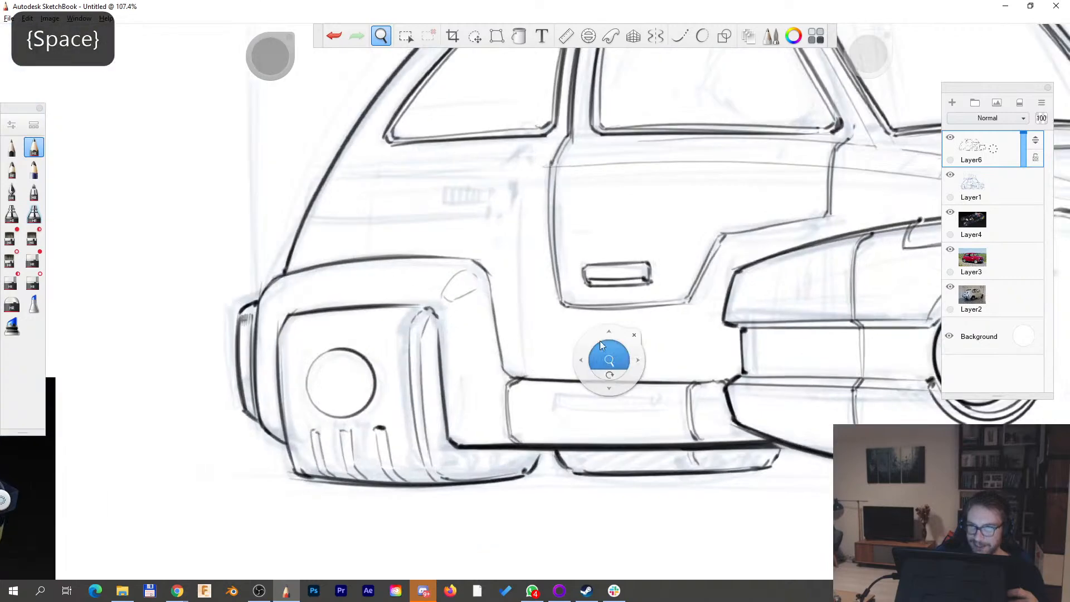
click(702, 36)
- Add two small rectangular tabs inside the rear pod's circle, one at its upper rim and one at its lower rim
key(space)
drag(363, 420, 450, 408)
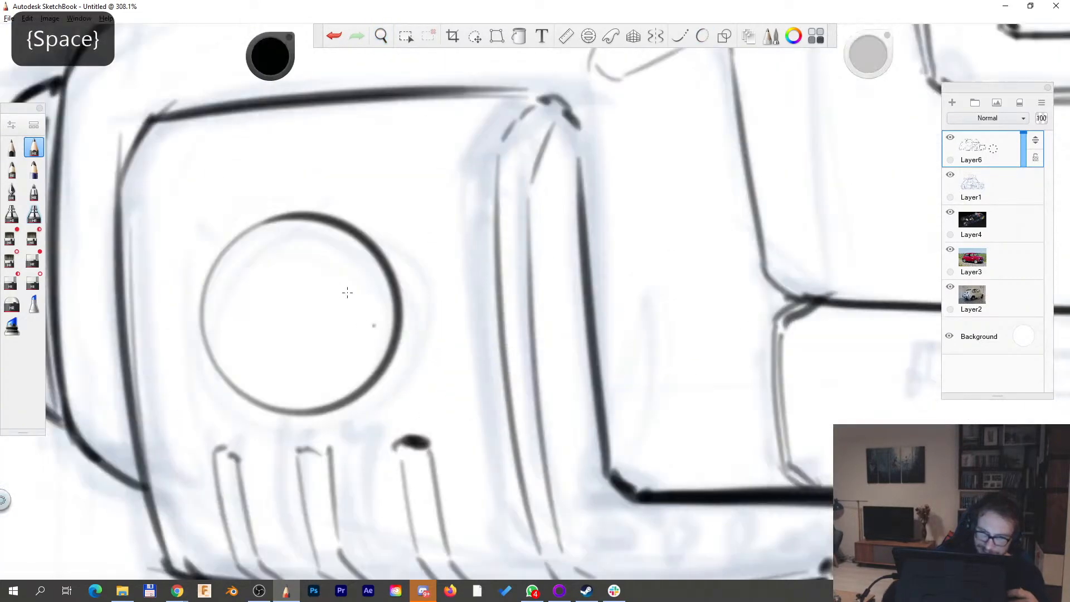
mouse_move(263, 405)
mouse_down()
mouse_move(279, 384)
mouse_move(304, 408)
mouse_up()
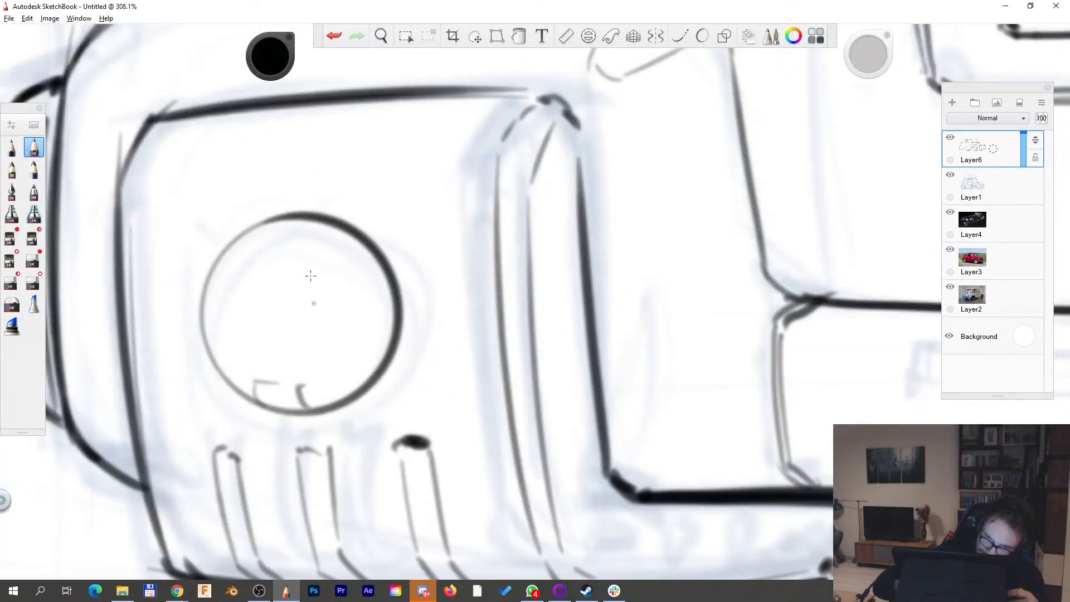
drag(271, 249, 321, 246)
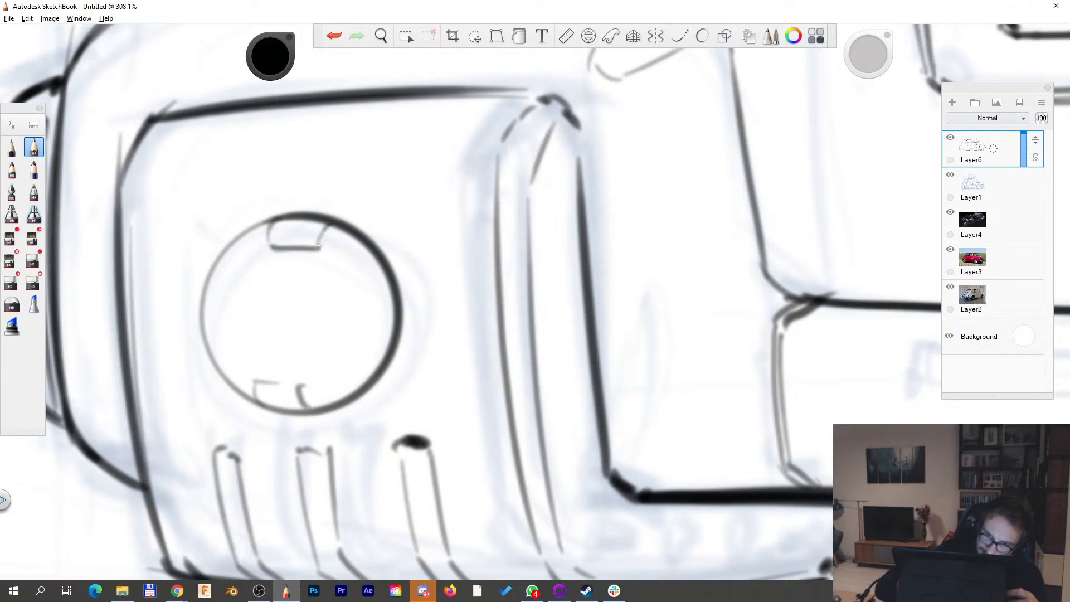
mouse_move(259, 385)
mouse_down()
mouse_move(256, 401)
mouse_move(304, 384)
mouse_up()
drag(305, 384, 311, 407)
- Fit an ellipse guide to the rear pod's circle, trace a second rim line along it, and close the guide
key(space)
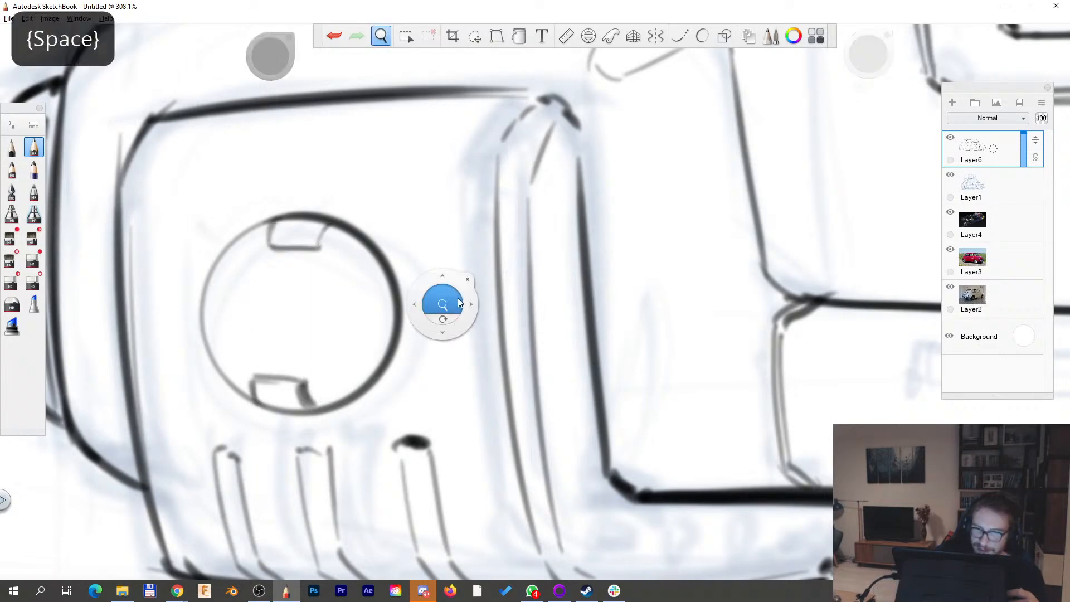
drag(441, 305, 404, 387)
drag(444, 417, 448, 436)
drag(481, 361, 640, 218)
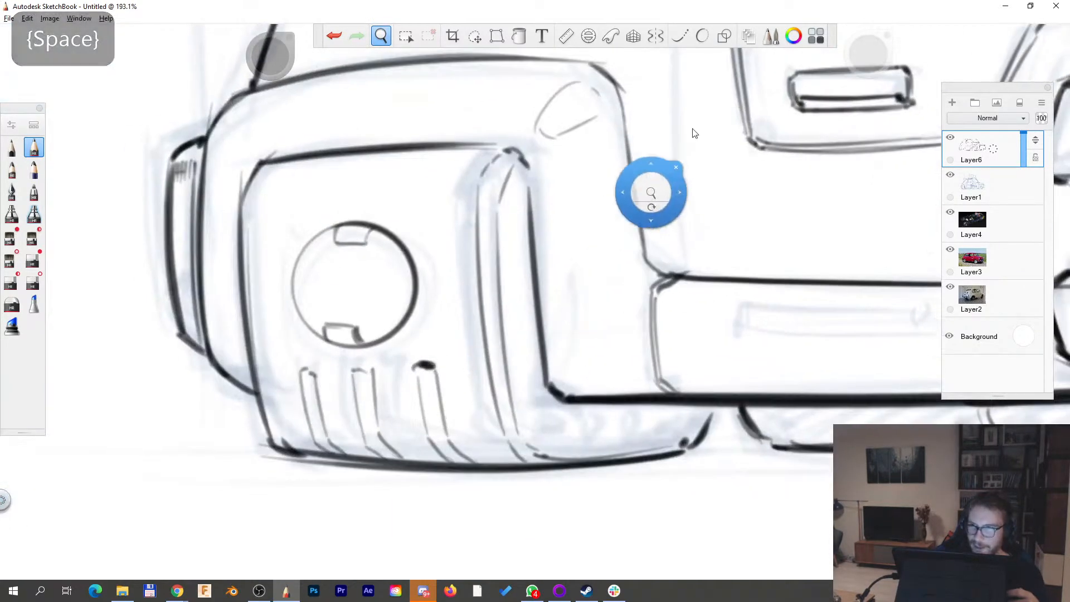
click(588, 36)
drag(509, 310, 258, 288)
drag(353, 186, 353, 196)
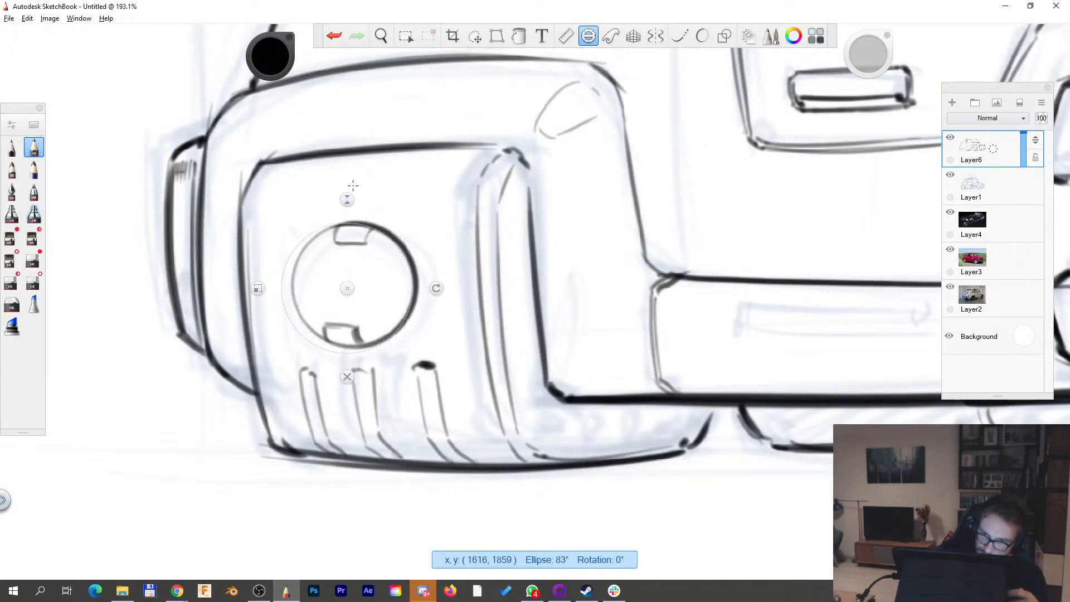
drag(346, 288, 353, 286)
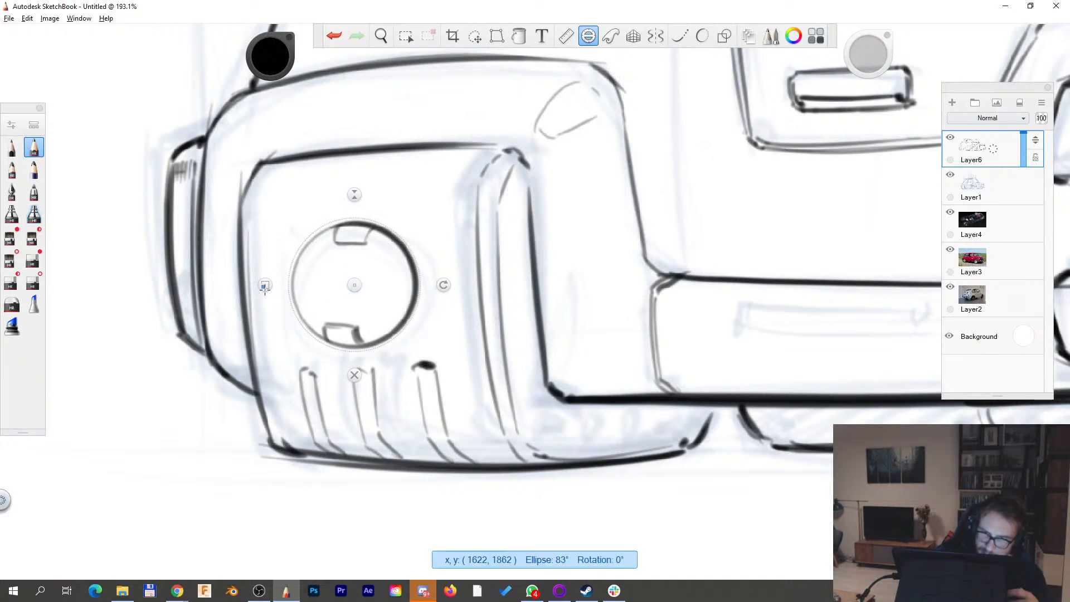
mouse_move(336, 231)
mouse_down()
mouse_move(390, 340)
mouse_move(368, 223)
mouse_up()
mouse_move(301, 262)
mouse_down()
mouse_move(362, 351)
mouse_move(418, 257)
mouse_up()
click(354, 375)
- Outline a long narrow inset strip along the upper edge of the rear pod's face
key(space)
drag(557, 277, 432, 409)
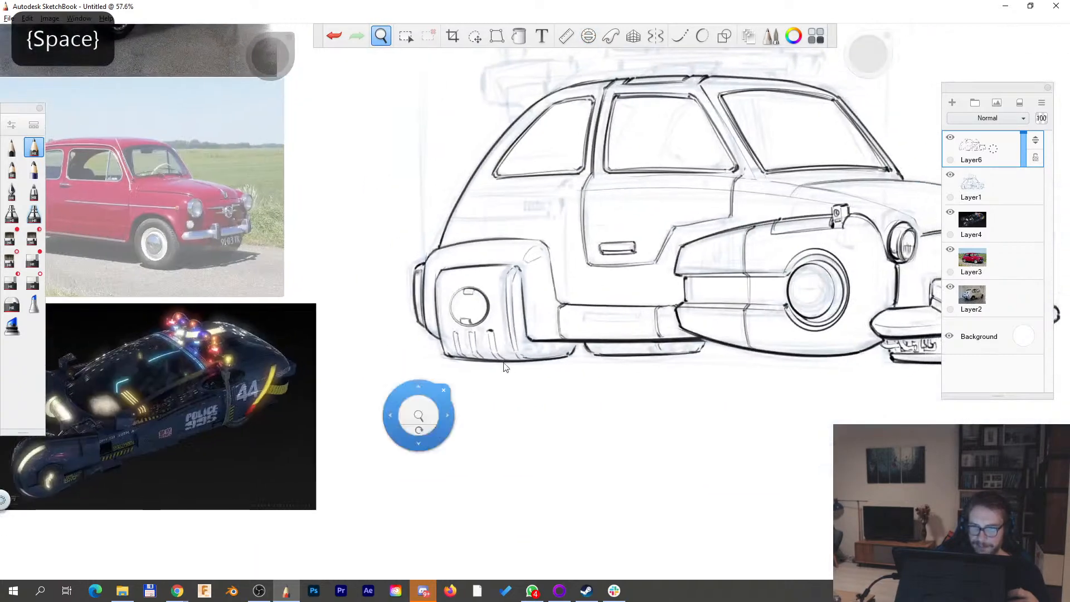
drag(590, 329, 696, 223)
drag(412, 262, 601, 250)
drag(410, 254, 604, 231)
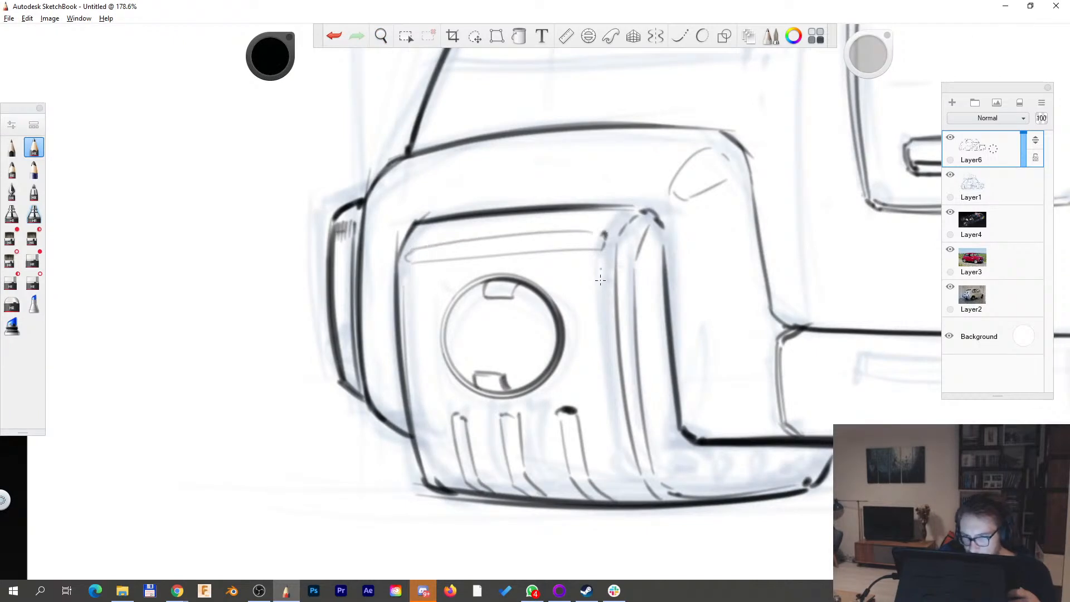
- Outline a tall raised panel wrapping around the forward corner of the rear pod
key(space)
drag(580, 365, 506, 376)
mouse_move(549, 316)
mouse_down()
mouse_move(507, 318)
mouse_move(475, 425)
mouse_move(464, 293)
mouse_up()
drag(477, 427, 459, 296)
drag(482, 428, 504, 449)
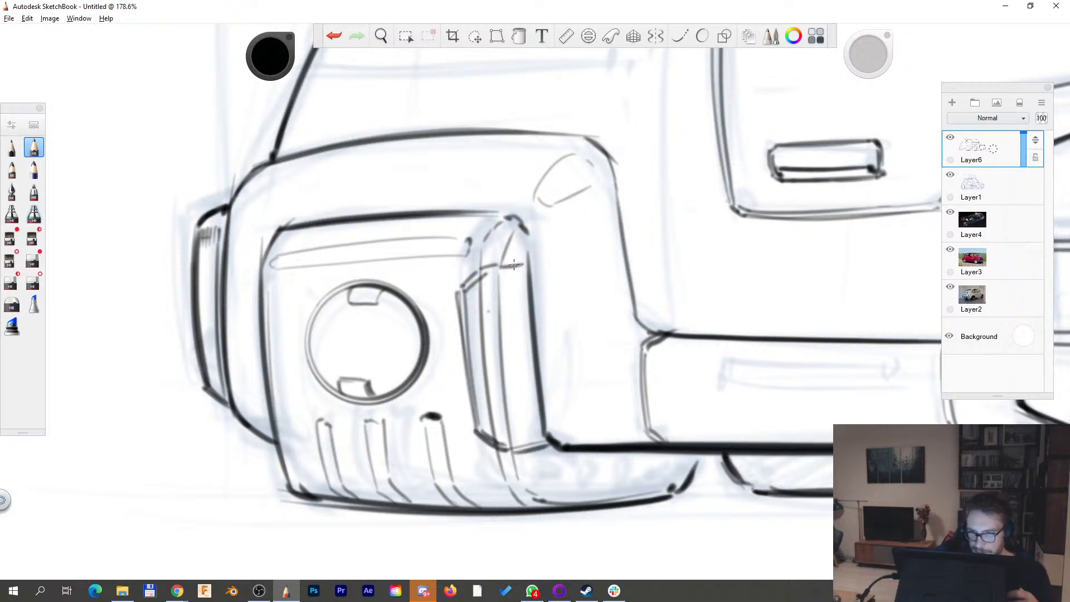
drag(505, 261, 533, 258)
- Draw a matching narrow vertical panel along the rearward edge of the rear pod's face and clean up its corners
key(space)
mouse_move(296, 440)
mouse_down()
mouse_move(265, 279)
mouse_move(277, 302)
mouse_up()
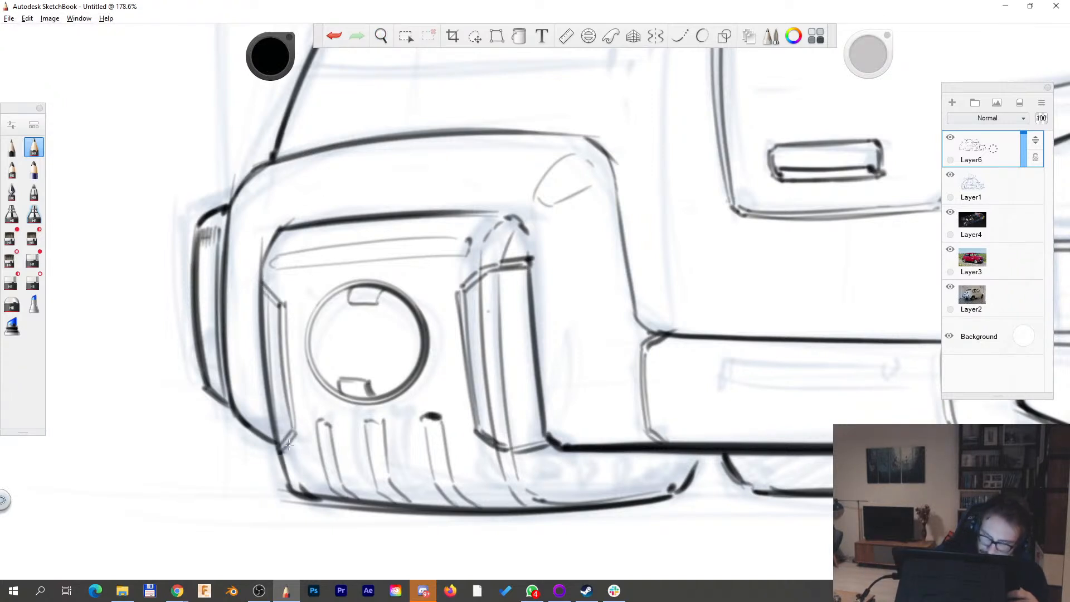
key(s)
key(s)
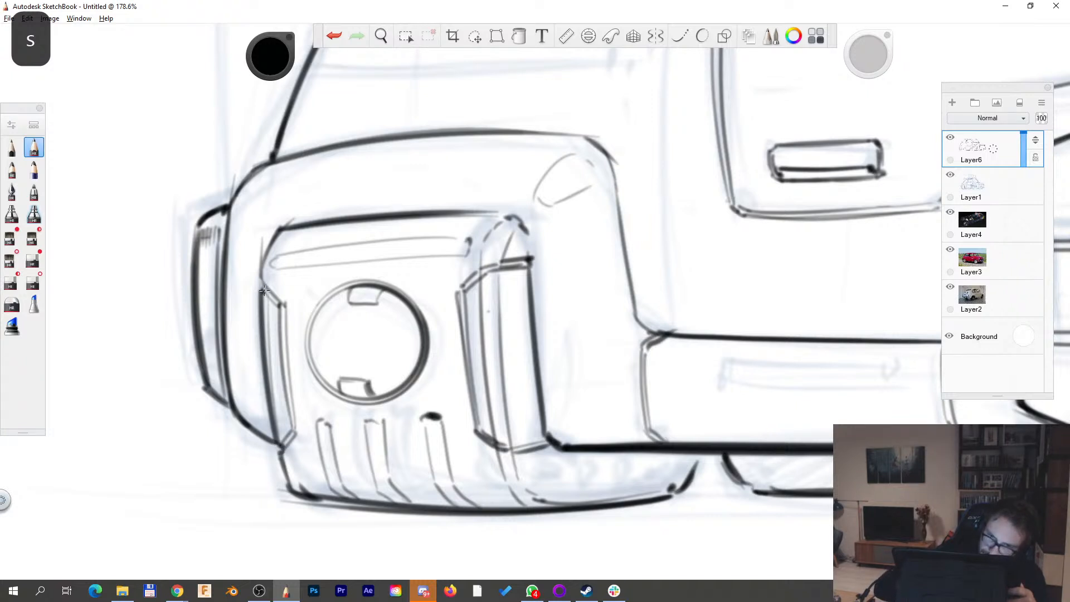
- Add thin diagonal reflection strokes to the door window and a light line across the rear side window
key(space)
drag(545, 302, 445, 403)
key(space)
drag(553, 378, 594, 355)
drag(659, 376, 601, 421)
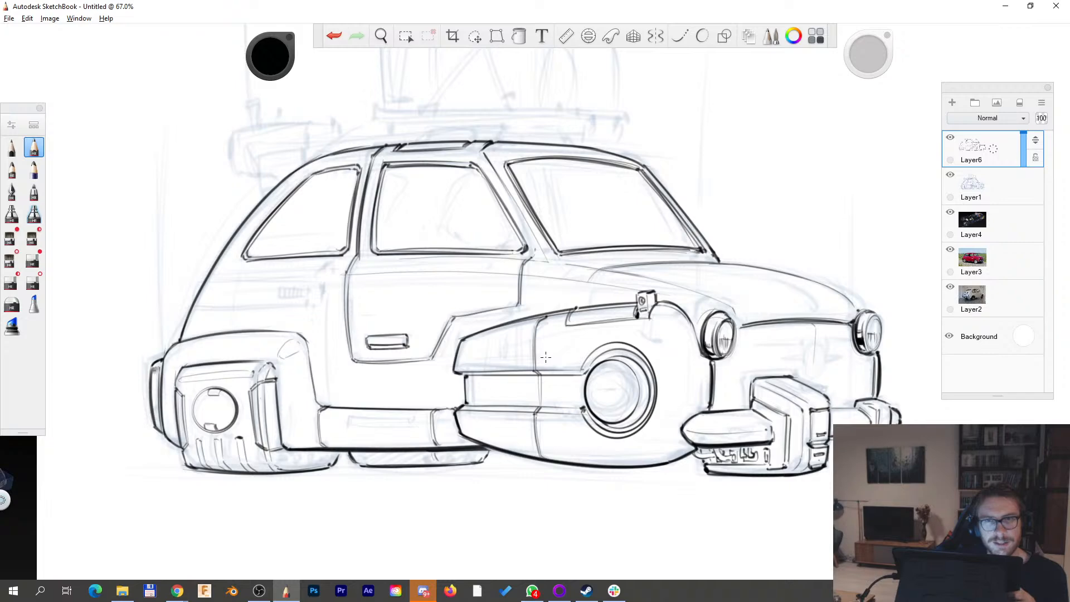
key(space)
drag(243, 368, 373, 323)
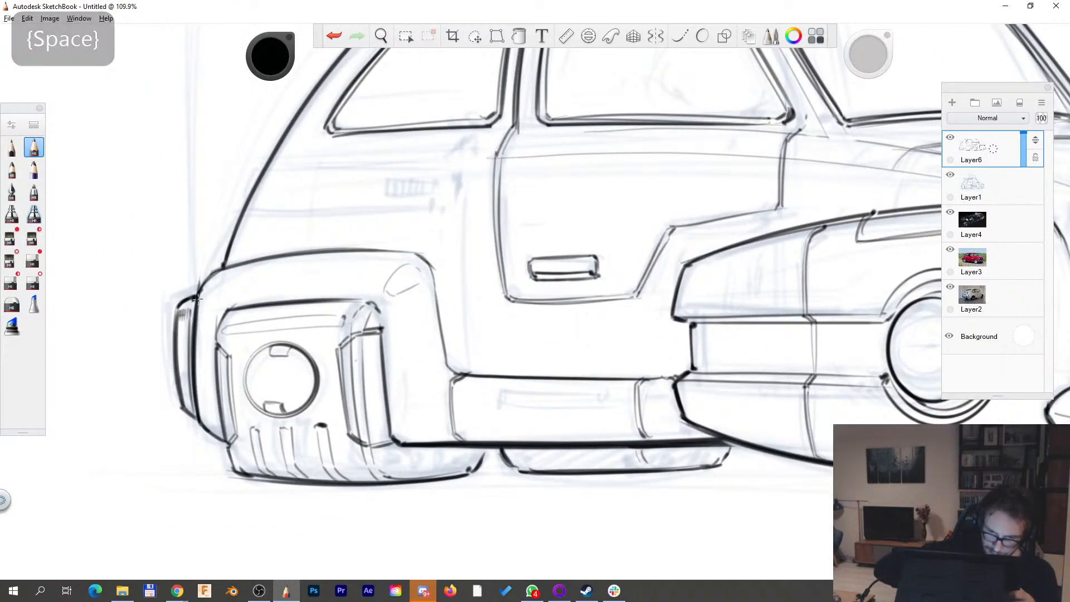
key(space)
drag(454, 237, 638, 224)
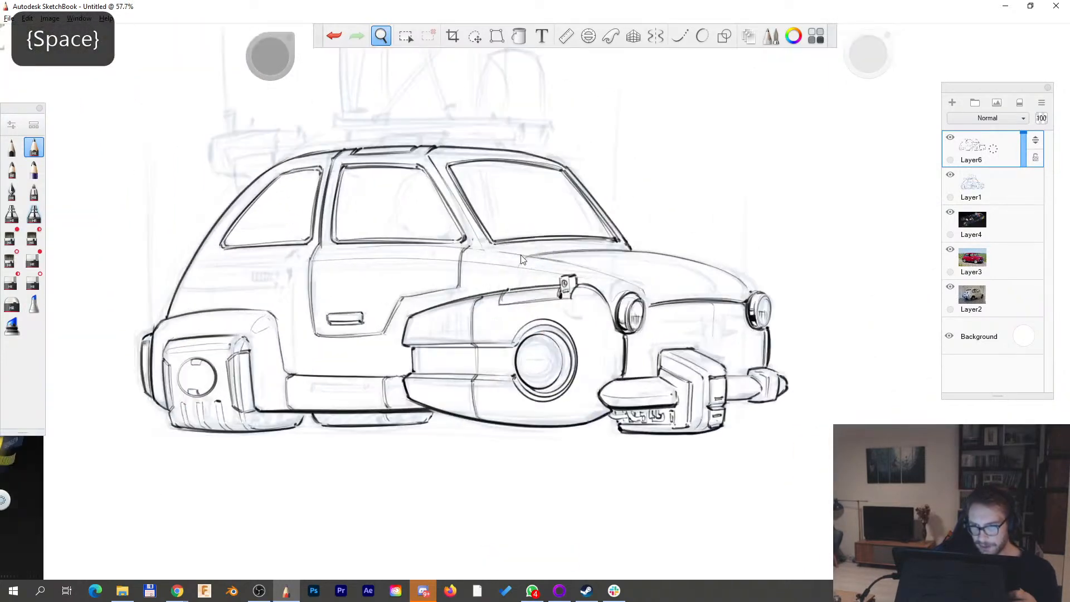
key(space)
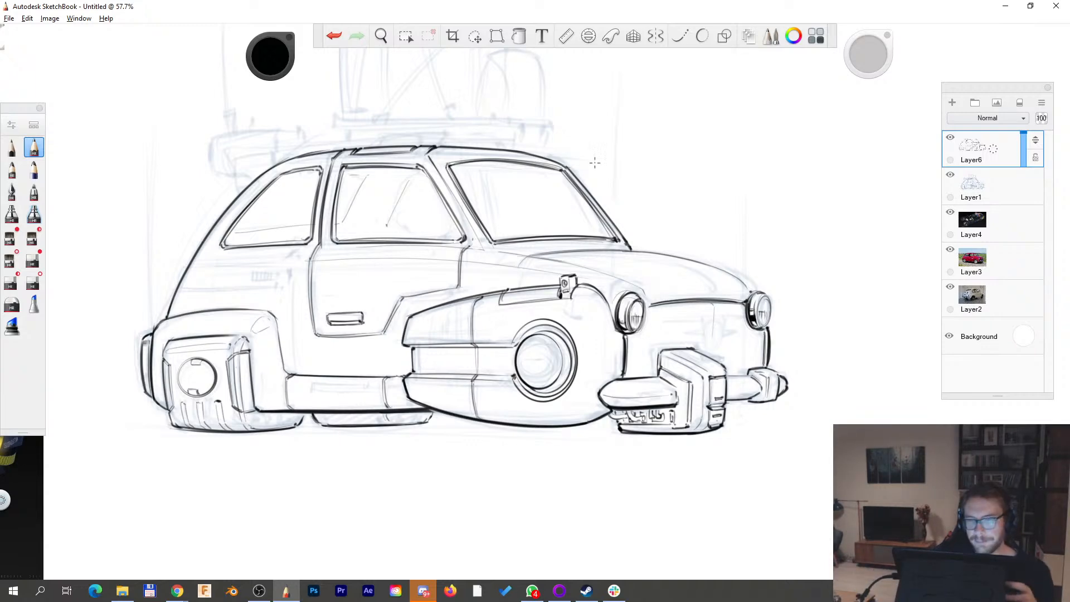
- Ink the pillar line between the windshield and the door window and touch up its lower end
key(space)
drag(504, 261, 488, 300)
drag(488, 226, 466, 172)
key(space)
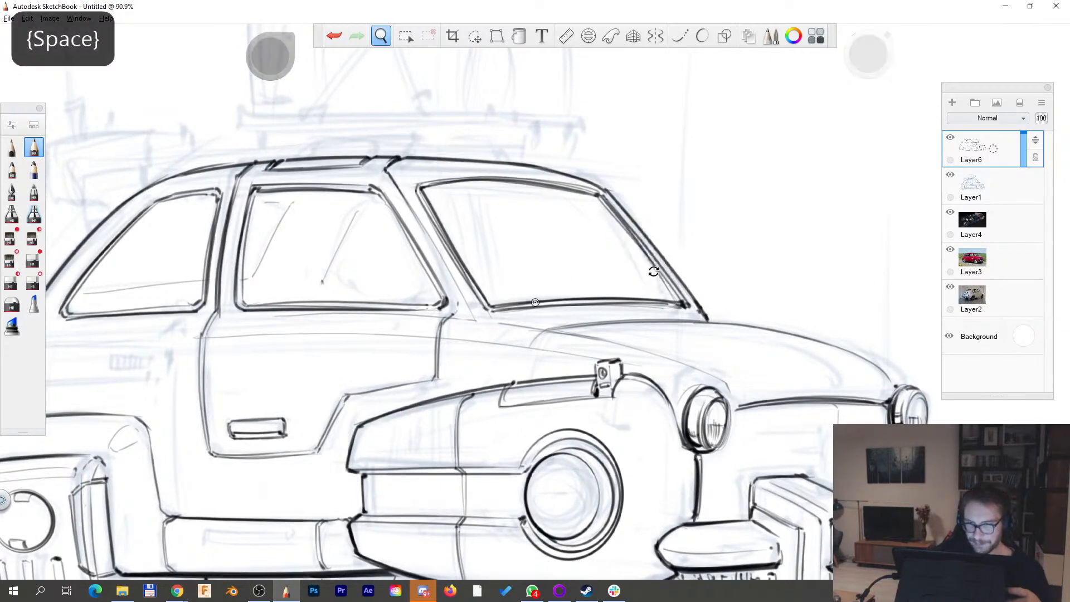
drag(652, 268, 538, 121)
drag(448, 431, 514, 340)
mouse_move(439, 323)
mouse_down()
mouse_move(609, 273)
mouse_move(491, 306)
mouse_move(591, 276)
mouse_up()
key(s)
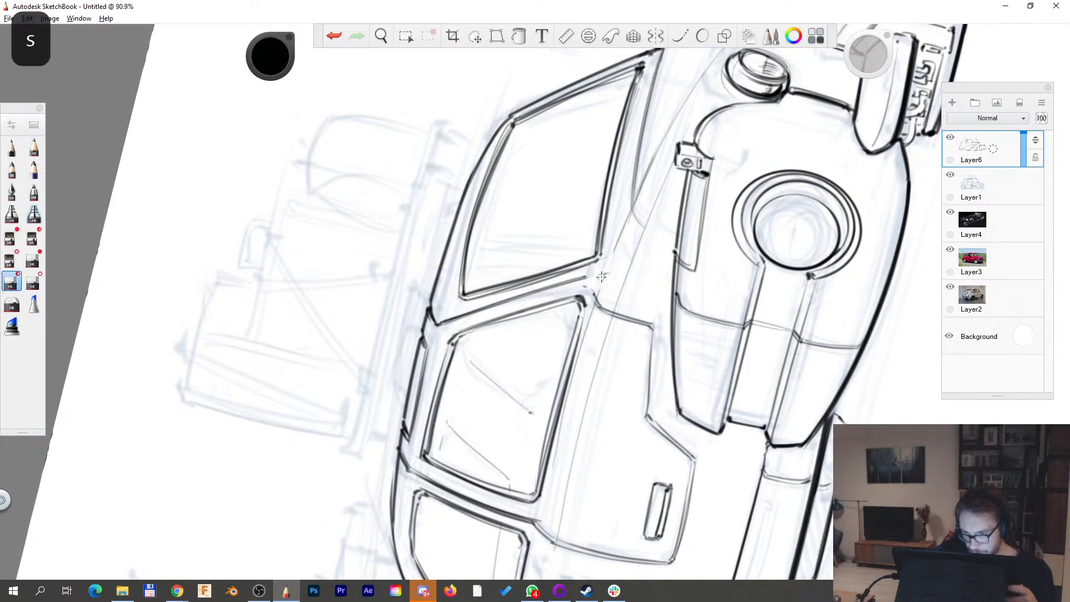
key(s)
mouse_move(576, 279)
mouse_down()
mouse_move(590, 289)
mouse_move(583, 273)
mouse_up()
- Thicken the hood's far contour from the windshield base to the far headlight
key(space)
drag(726, 211, 802, 274)
drag(803, 274, 640, 345)
drag(580, 264, 615, 276)
key(s)
key(s)
drag(414, 334, 608, 178)
drag(410, 343, 592, 187)
mouse_move(533, 224)
mouse_down()
mouse_move(618, 188)
mouse_move(622, 168)
mouse_up()
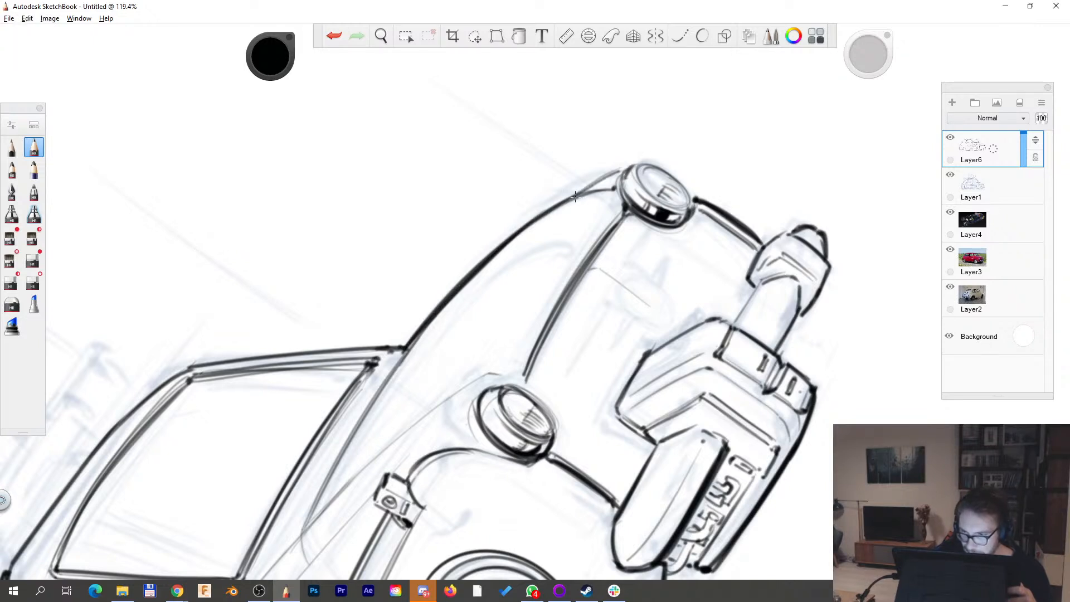
- Ink the fender crease from the windshield base to the near headlight and strengthen the line beneath it
key(space)
mouse_move(740, 189)
mouse_down()
mouse_move(750, 205)
mouse_move(633, 289)
mouse_move(552, 317)
mouse_up()
drag(390, 383, 607, 216)
drag(450, 325, 642, 207)
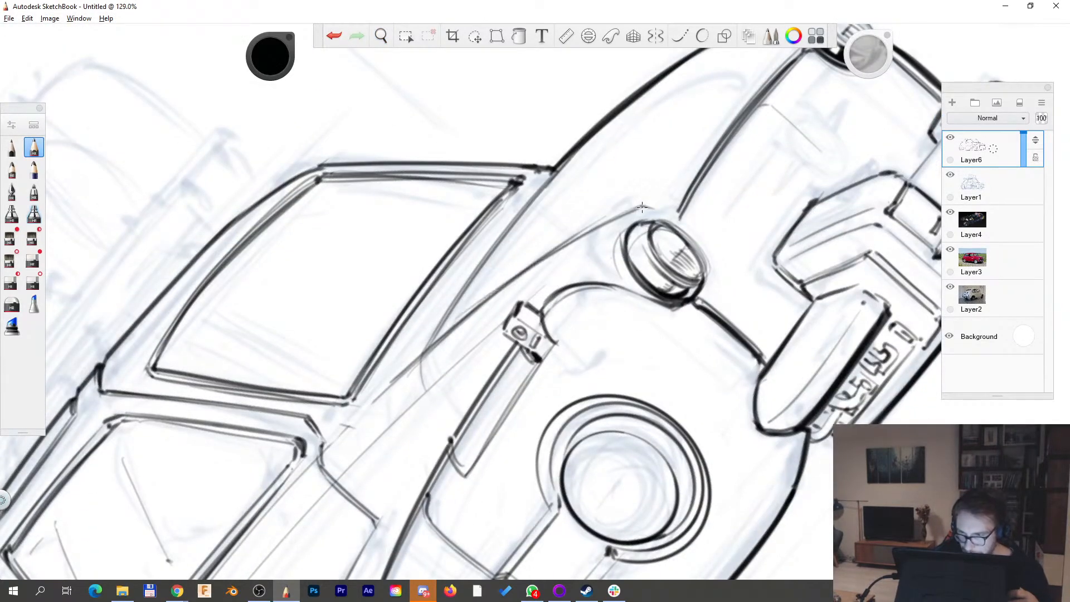
drag(361, 460, 582, 271)
- Select the near headlight with a freehand lasso and shift it slightly toward the car's front centre
key(space)
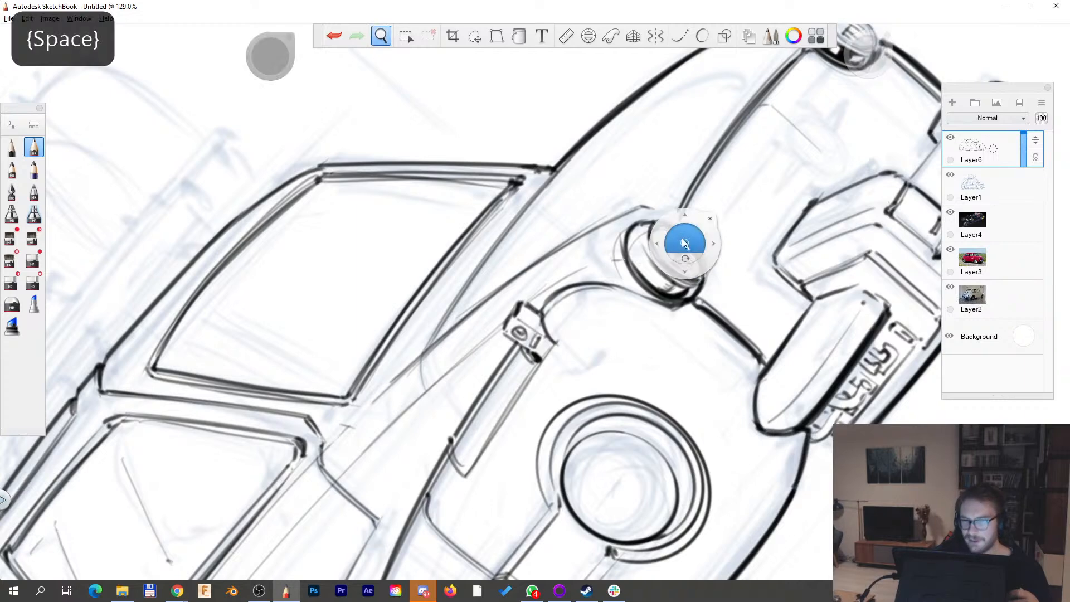
drag(677, 239, 617, 296)
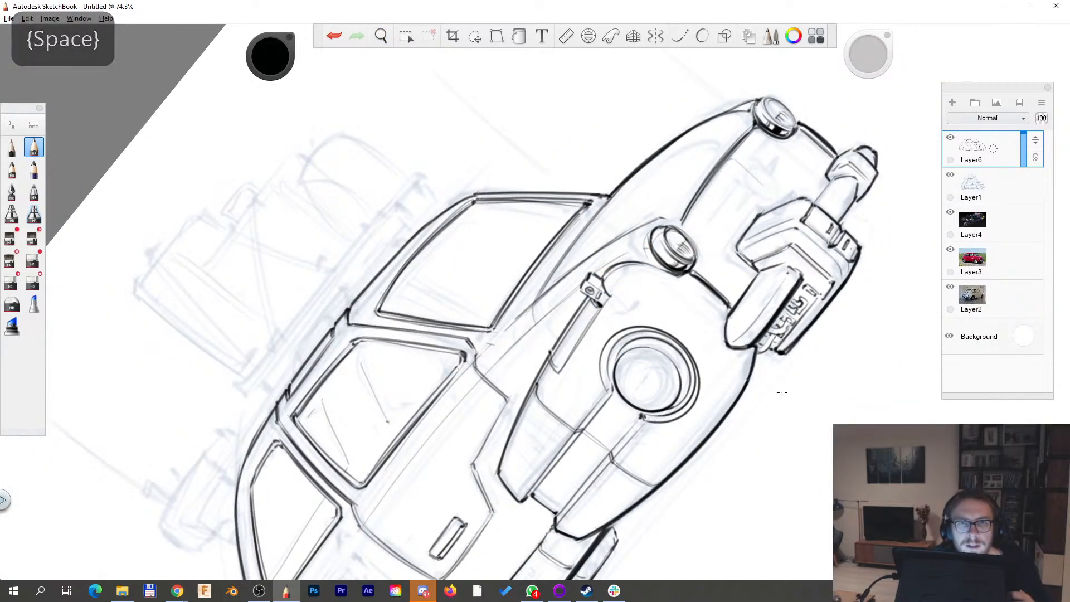
key(space)
drag(745, 215, 744, 218)
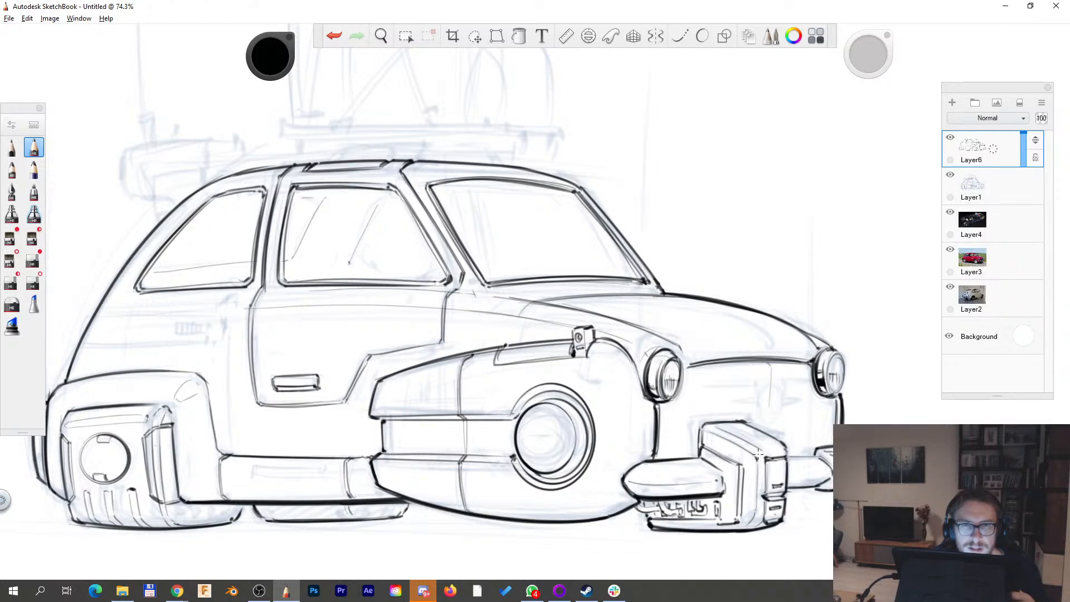
key(space)
drag(501, 238, 353, 435)
key(space)
drag(566, 292, 656, 198)
key(m)
drag(475, 269, 472, 308)
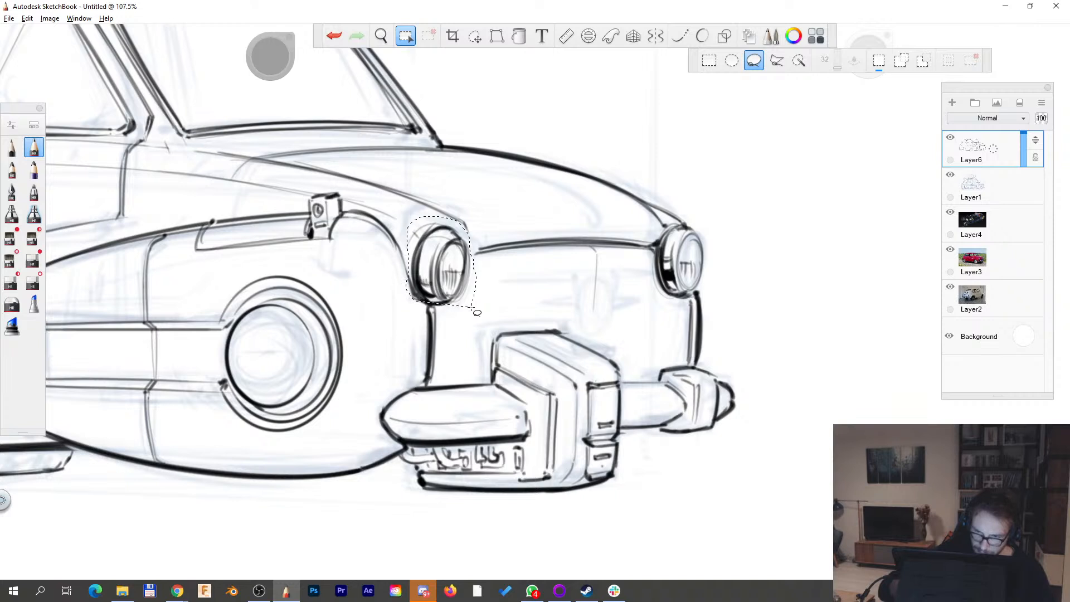
key(v)
drag(535, 368, 544, 391)
key(ctrl+d)
- Erase the old fender arch line between the marker light and the near headlight
key(b)
key(e)
drag(410, 282, 391, 251)
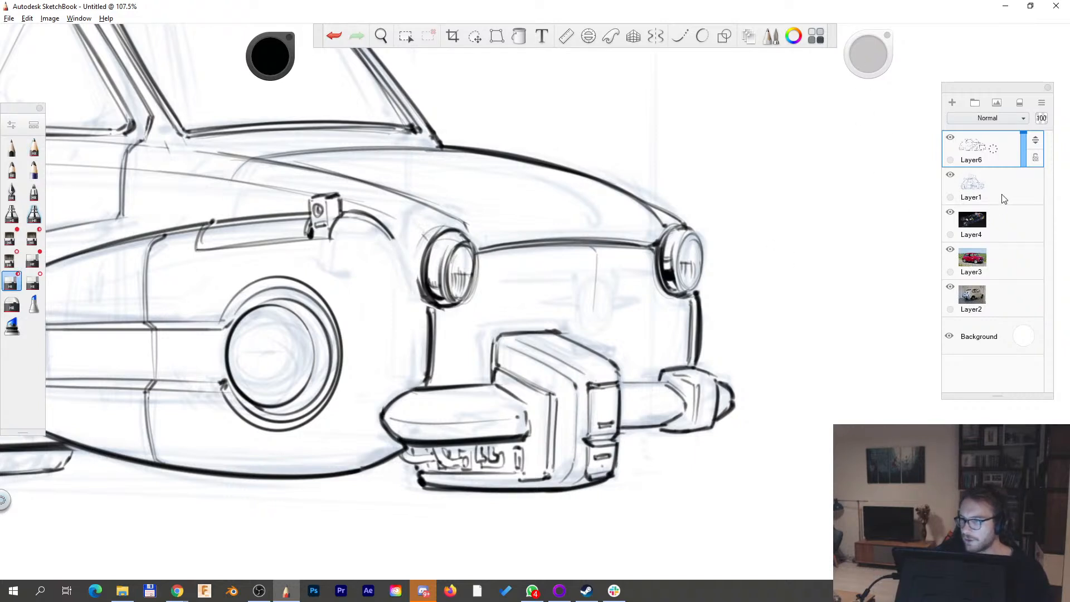
drag(869, 55, 878, 56)
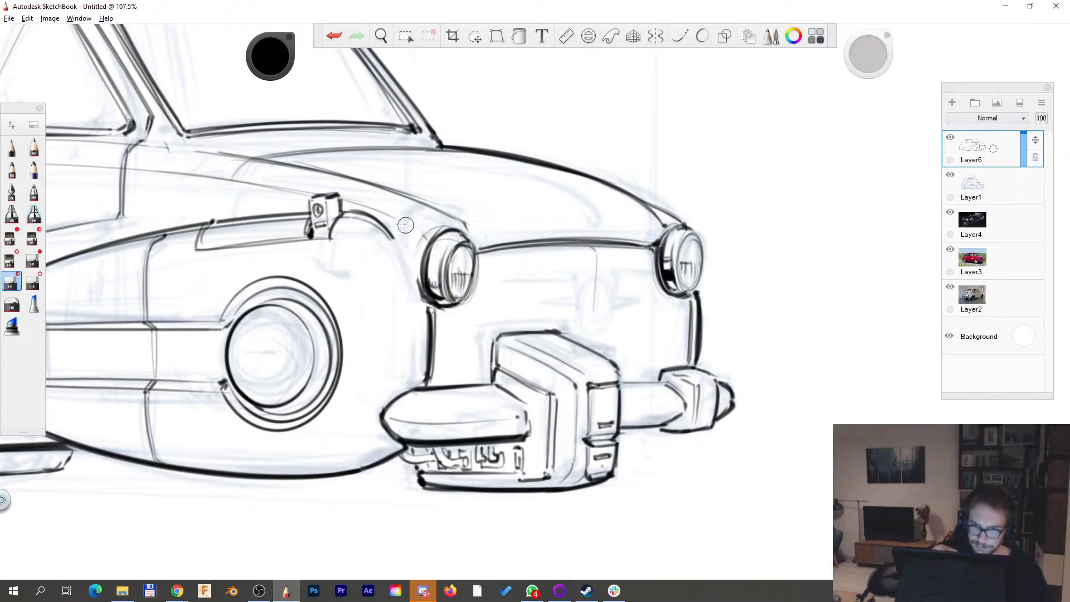
- Ink a new curved fender edge from the marker light down to the base of the near headlight, cleaning up the joint
key(b)
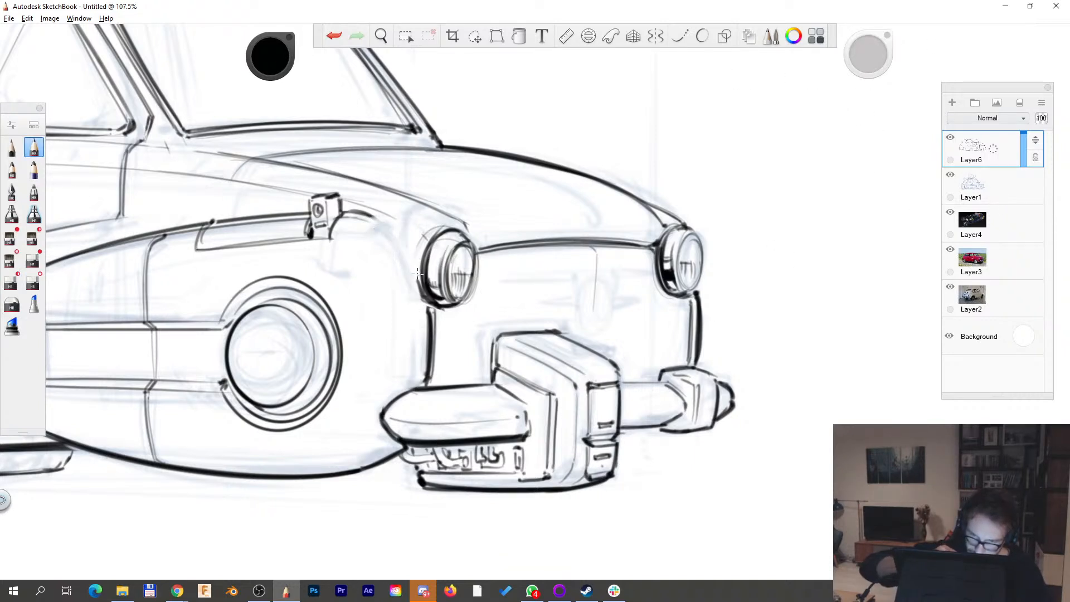
key(space)
mouse_move(657, 336)
mouse_down()
mouse_move(585, 363)
mouse_move(597, 306)
mouse_move(457, 409)
mouse_up()
mouse_move(457, 418)
mouse_down()
mouse_move(538, 277)
mouse_move(487, 310)
mouse_move(553, 257)
mouse_up()
key(space)
mouse_move(643, 220)
mouse_down()
mouse_move(684, 149)
mouse_move(692, 165)
mouse_move(603, 312)
mouse_move(691, 296)
mouse_up()
key(e)
mouse_move(557, 304)
mouse_down()
mouse_move(574, 269)
mouse_move(601, 259)
mouse_up()
key(e)
mouse_move(560, 312)
mouse_down()
mouse_move(597, 253)
mouse_move(622, 242)
mouse_up()
drag(717, 263, 735, 182)
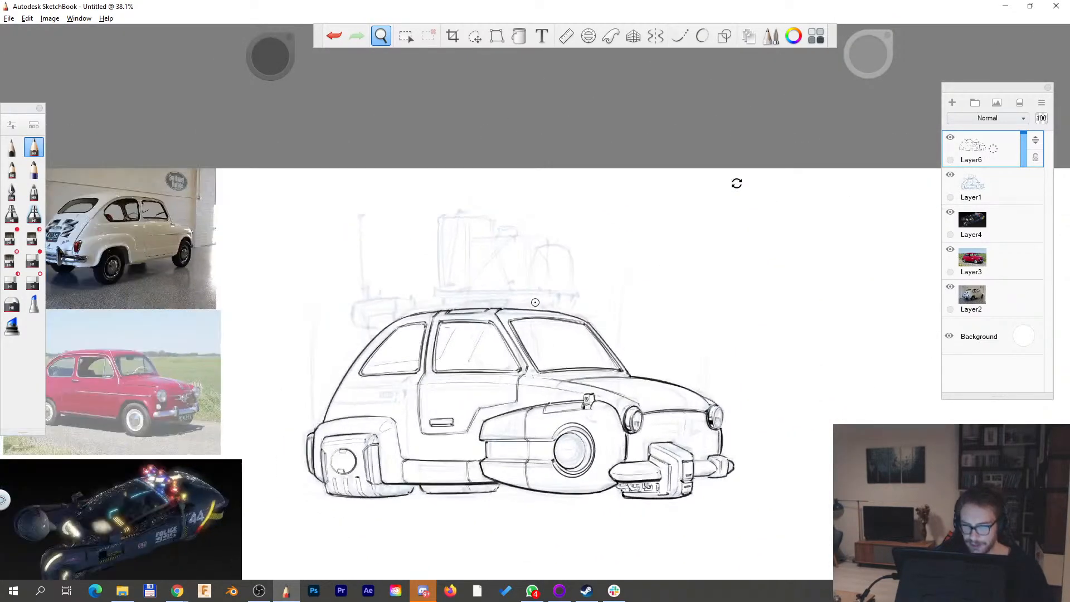
- Draw a light beltline crease from the rear body contour beneath the side windows and across the door
drag(692, 473, 599, 371)
mouse_move(630, 308)
mouse_down()
mouse_move(663, 358)
mouse_move(668, 343)
mouse_up()
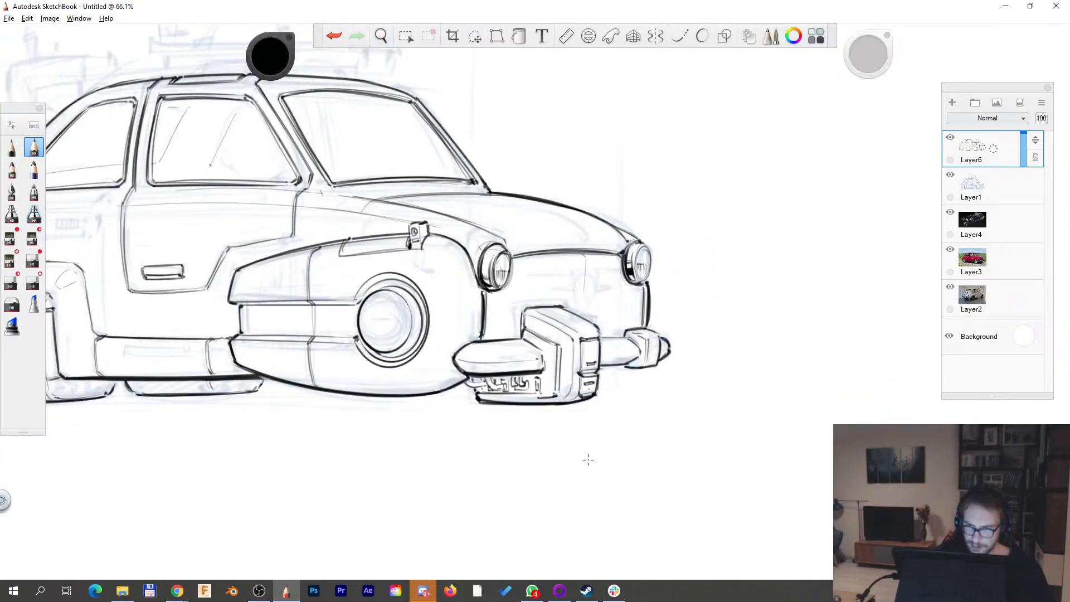
key(space)
drag(392, 350, 632, 394)
key(space)
drag(472, 304, 532, 310)
drag(577, 463, 666, 351)
drag(496, 325, 540, 303)
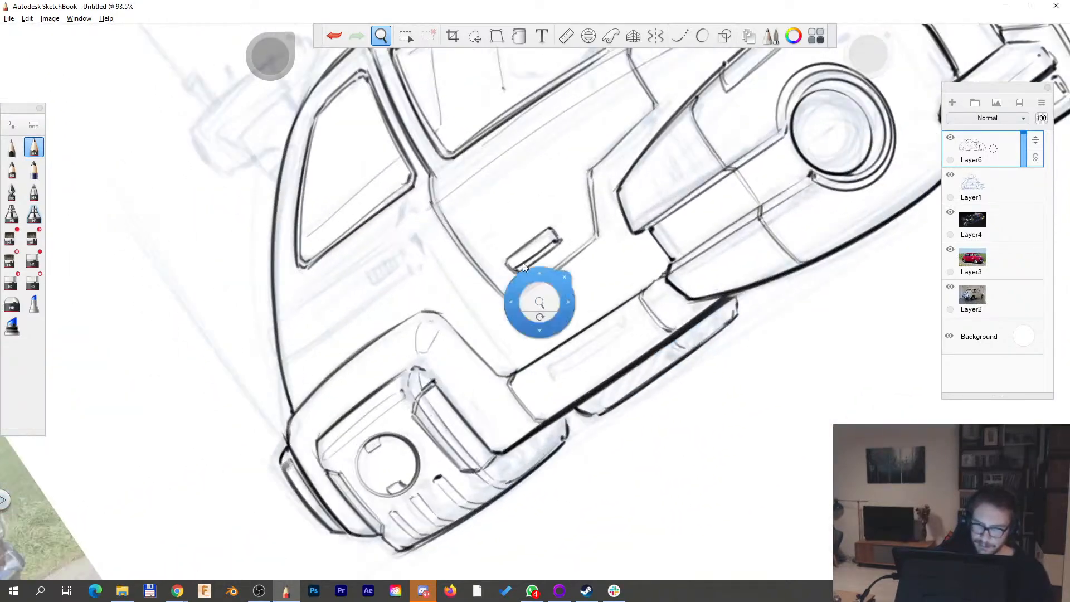
drag(274, 326, 460, 182)
drag(296, 310, 630, 72)
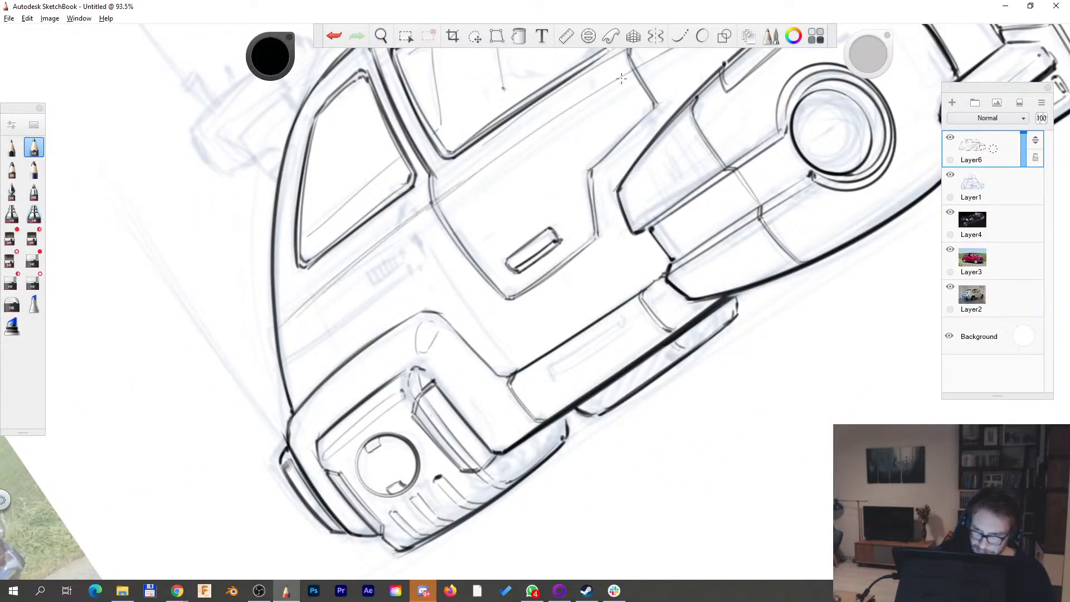
drag(301, 292, 400, 205)
- Ink a double vertical panel seam behind the door down to the sill and a thin line from it back to the rear contour
drag(542, 219, 508, 229)
mouse_move(687, 138)
mouse_down()
mouse_move(736, 204)
mouse_move(753, 251)
mouse_up()
drag(653, 339, 472, 396)
mouse_move(473, 331)
mouse_down()
mouse_move(504, 321)
mouse_move(459, 334)
mouse_up()
drag(302, 231, 310, 339)
drag(301, 228, 306, 346)
key(space)
drag(657, 299, 647, 249)
drag(302, 469, 482, 376)
drag(477, 338, 576, 283)
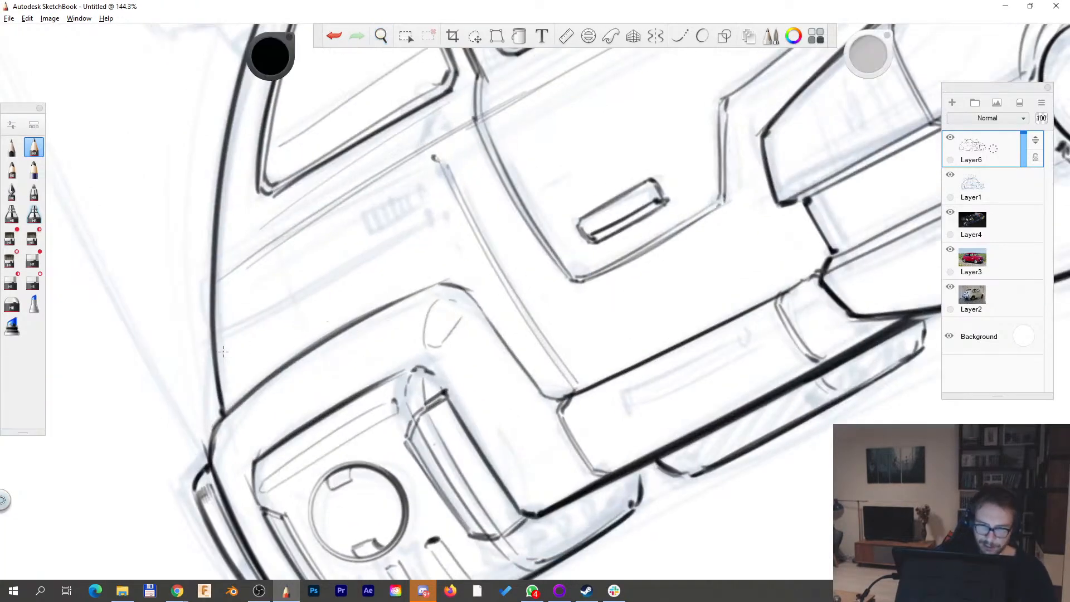
mouse_move(226, 345)
mouse_down()
mouse_move(470, 202)
mouse_move(216, 357)
mouse_move(457, 203)
mouse_up()
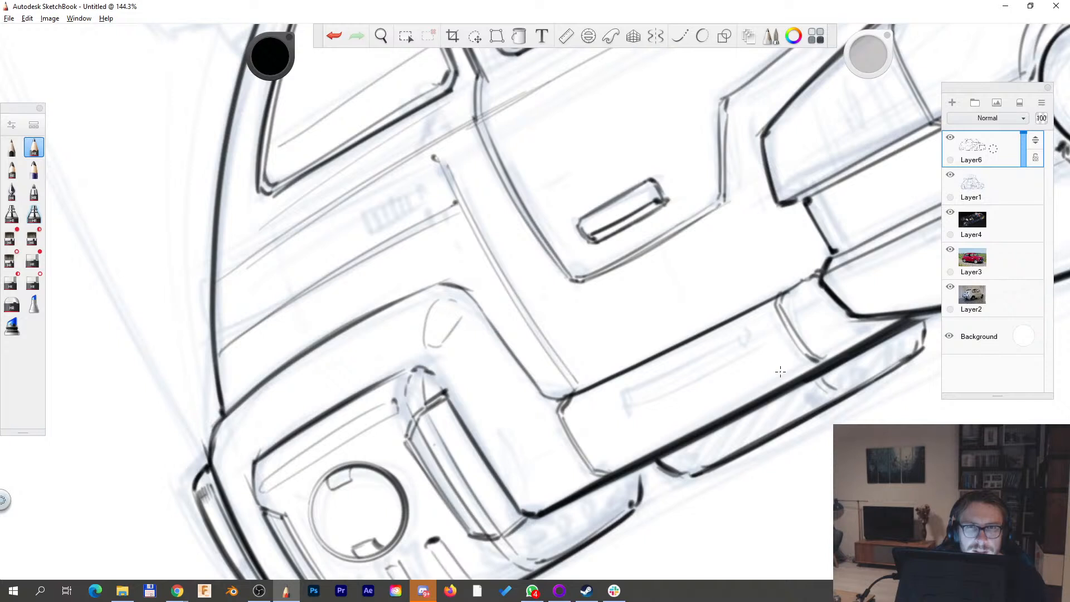
key(space)
drag(726, 236, 749, 328)
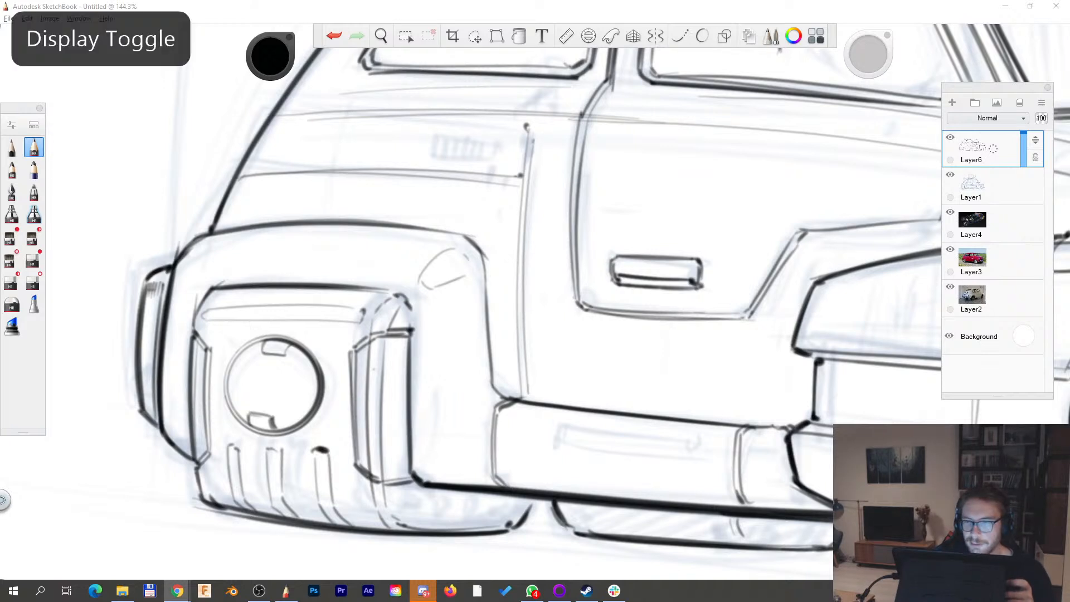
- Review the proportions and line weights of the whole car beside the reference images
click(660, 19)
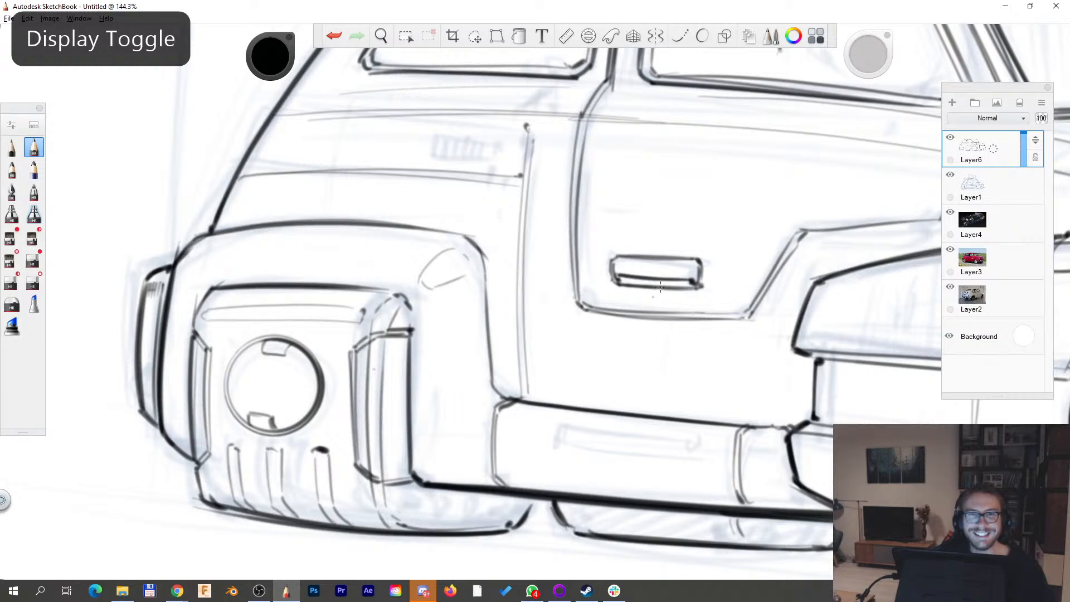
key(space)
drag(639, 223, 551, 315)
drag(558, 337, 411, 349)
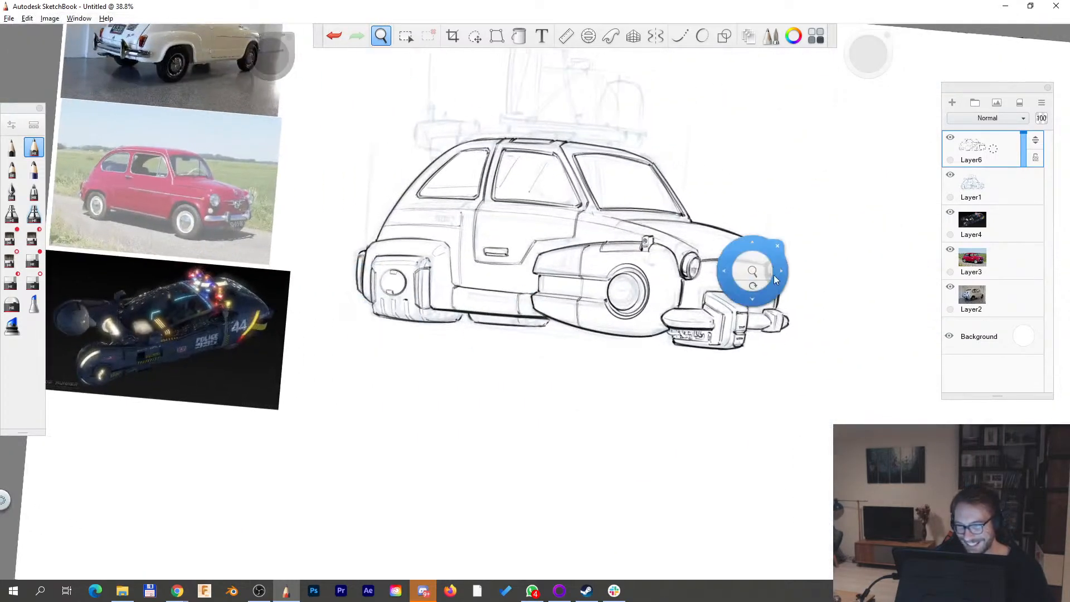
drag(757, 304, 759, 289)
drag(690, 351, 614, 367)
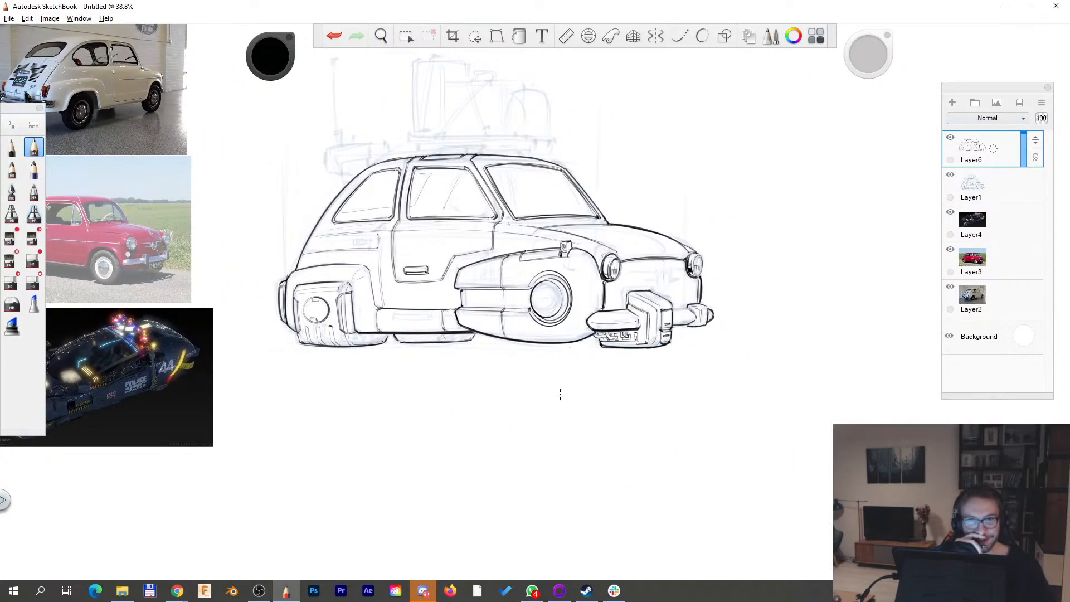
key(space)
drag(466, 255, 507, 251)
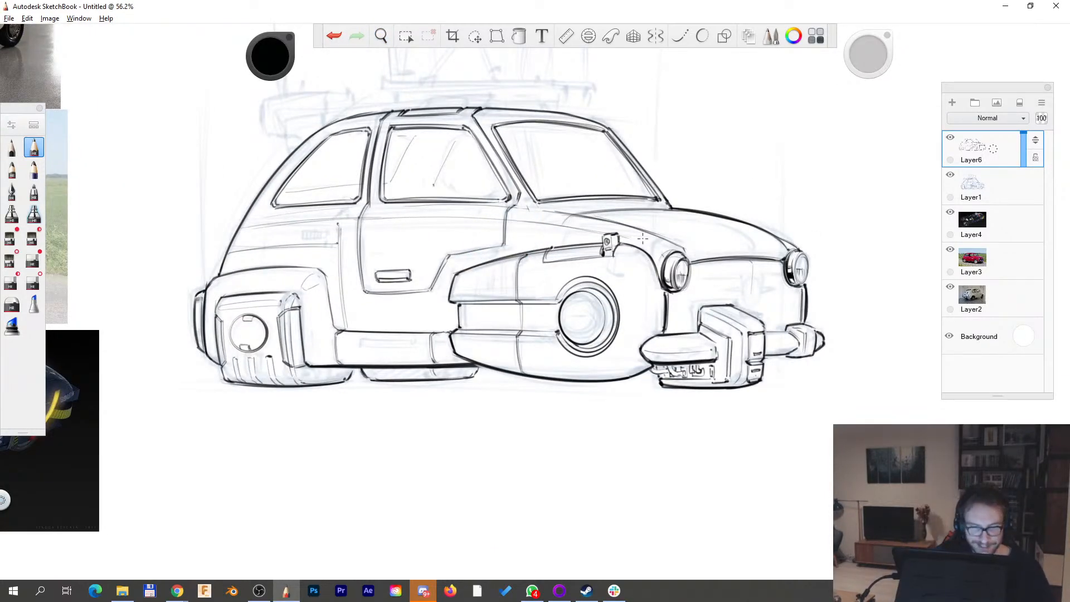
- Erase the thin line between the rear contour and the panel seam and open a small gap in the contour
key(space)
drag(432, 285, 457, 280)
drag(460, 350, 475, 396)
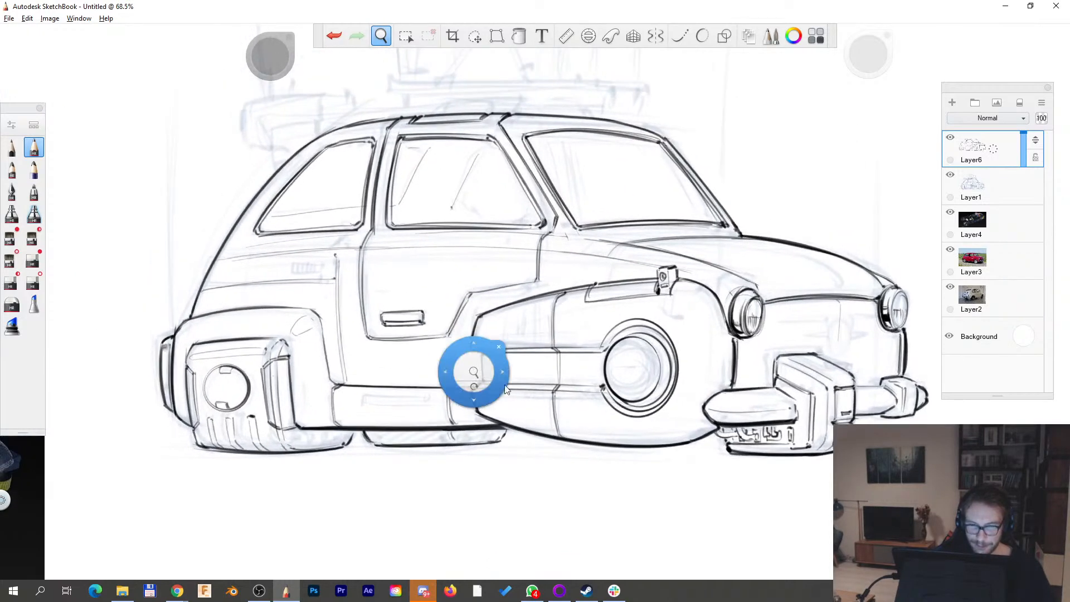
drag(543, 322, 318, 333)
key(s)
key(s)
drag(253, 332, 486, 169)
key(e)
key(e)
key(e)
- Ink a bold double line from the gap in the rear contour to the vertical panel seam
mouse_move(233, 348)
mouse_down()
mouse_move(240, 334)
mouse_move(538, 160)
mouse_up()
key(ctrl+z)
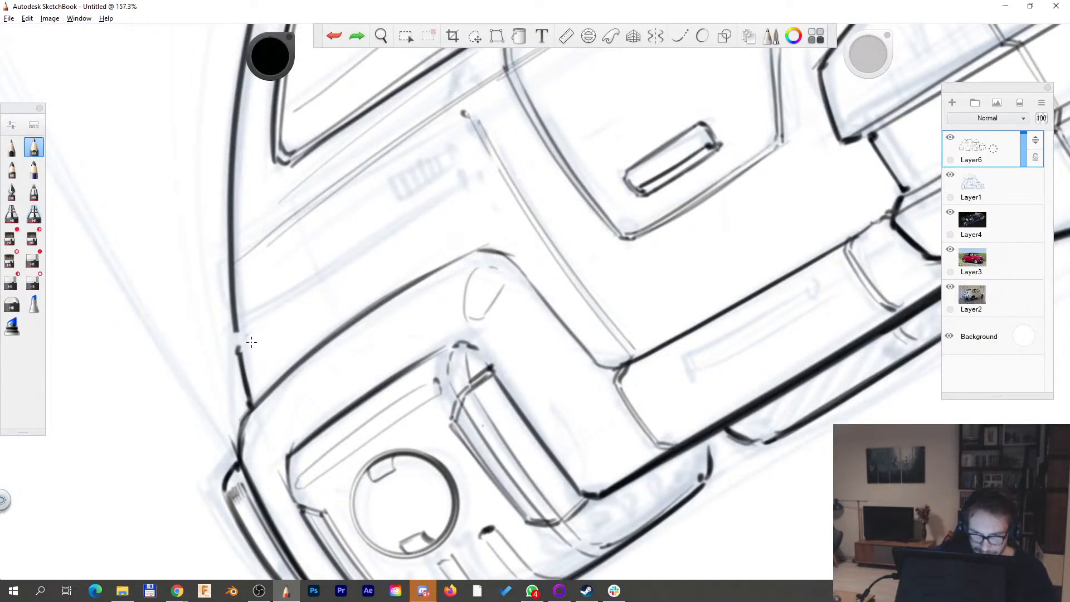
drag(238, 352, 504, 165)
drag(242, 344, 508, 159)
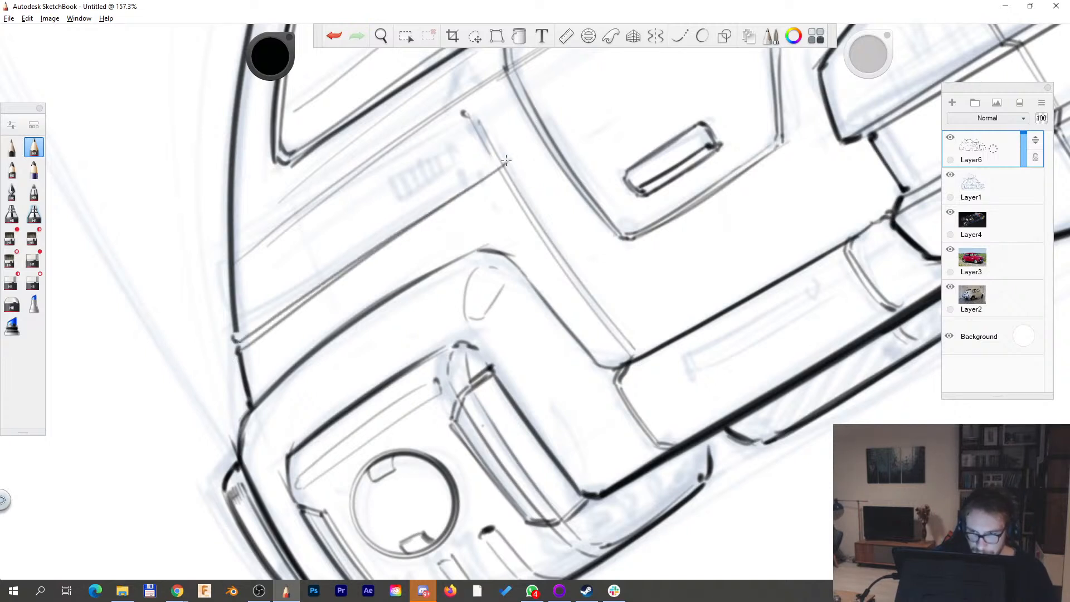
drag(237, 348, 502, 162)
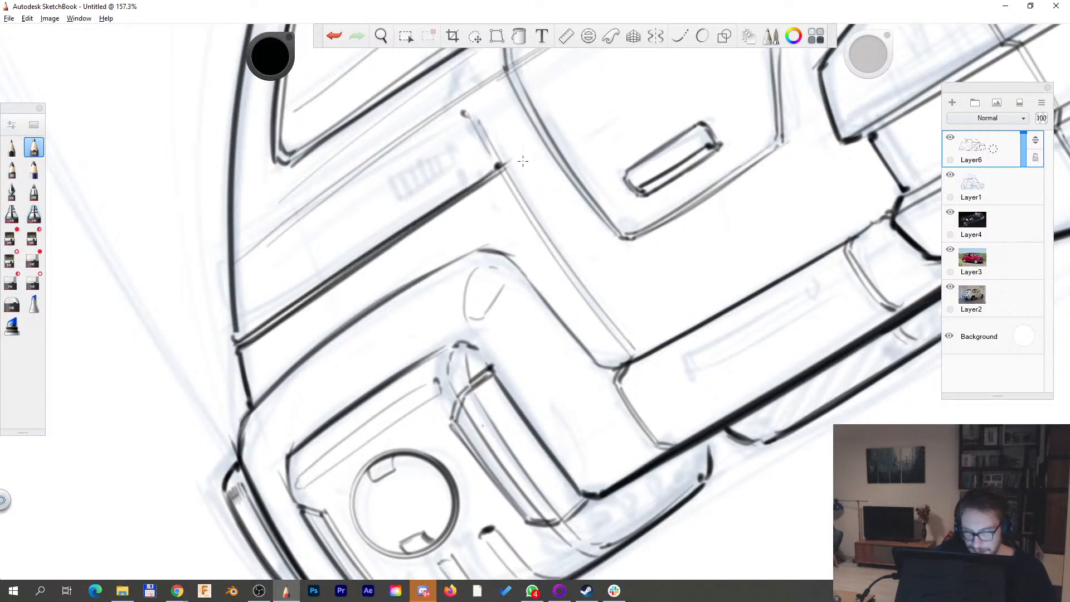
- Rework the rear contour between the bold panel line and the beltline with a small notch at the beltline
key(space)
drag(654, 185, 635, 180)
mouse_move(353, 210)
mouse_down()
mouse_move(313, 245)
mouse_move(351, 195)
mouse_up()
key(e)
key(e)
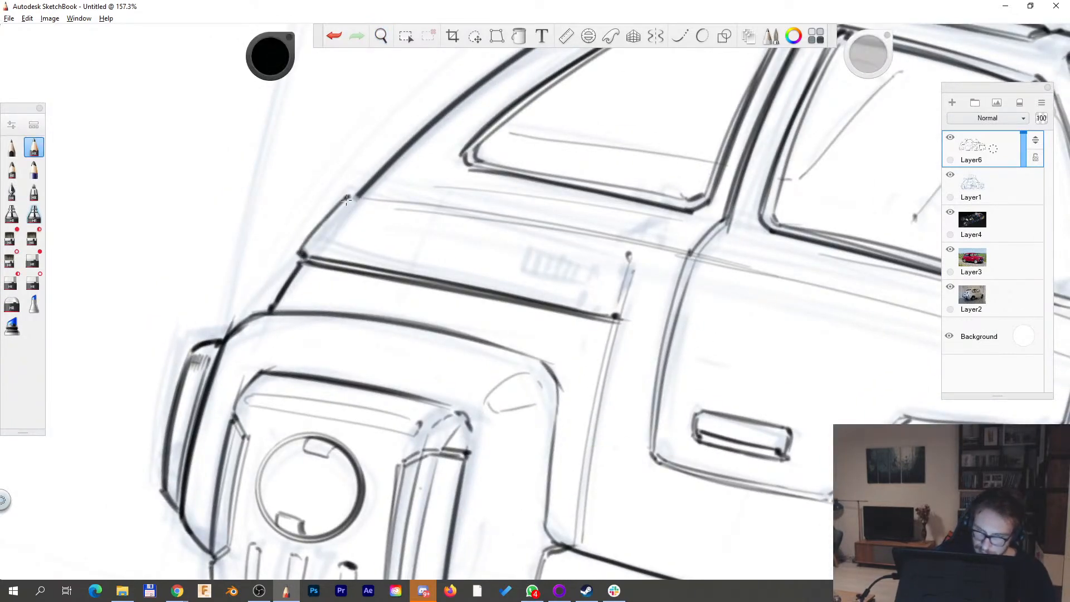
- Ink the rear side panel's upper edge along the beltline and close its corner at the vertical seam
key(space)
drag(794, 316, 730, 181)
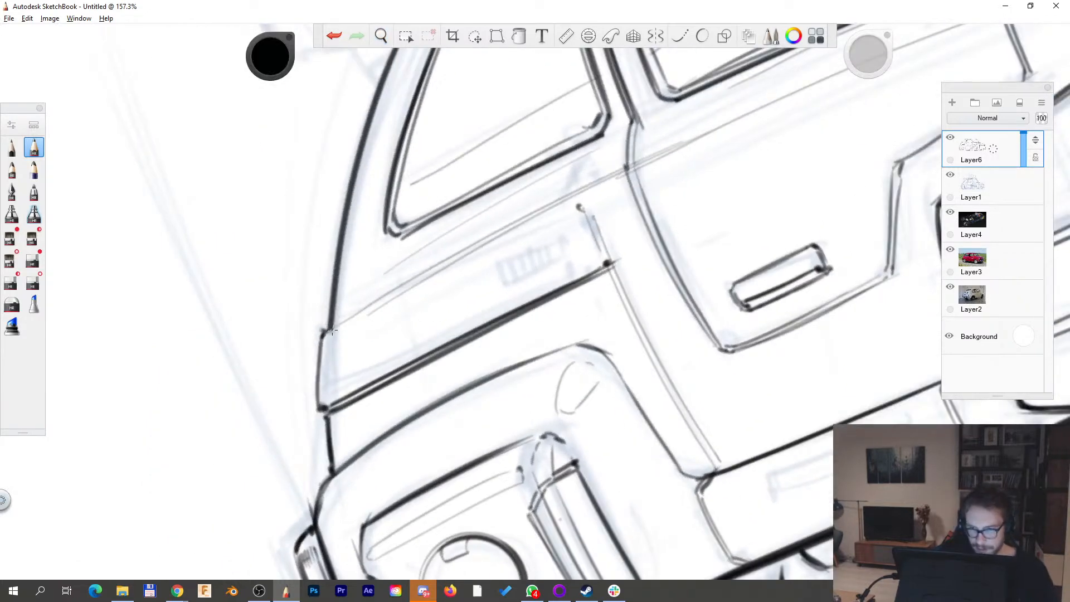
drag(332, 330, 567, 202)
key(space)
drag(680, 247, 698, 322)
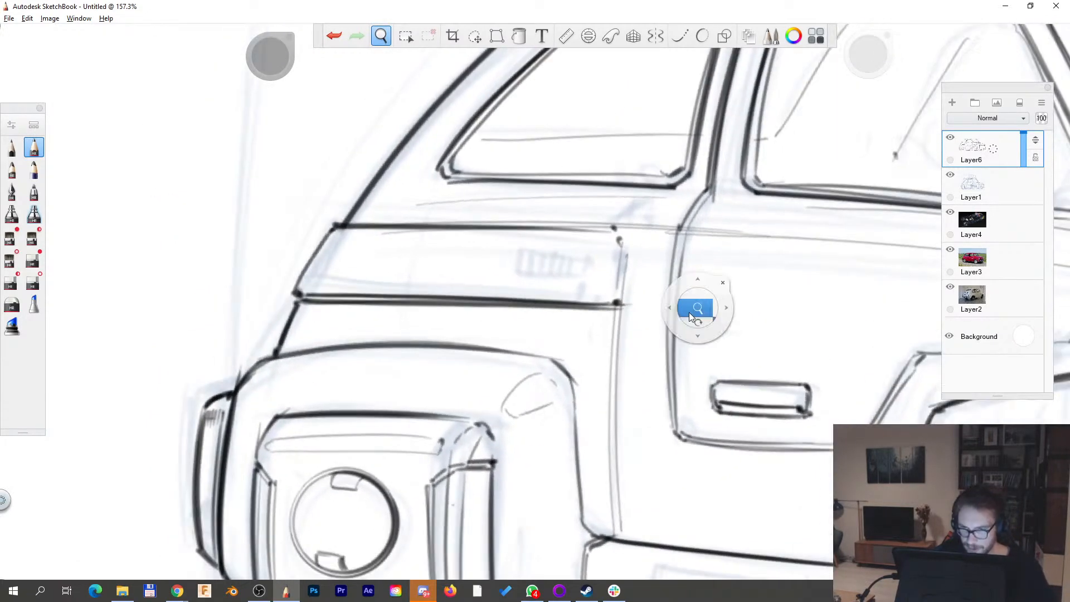
mouse_move(619, 233)
mouse_down()
mouse_move(624, 299)
mouse_move(629, 234)
mouse_up()
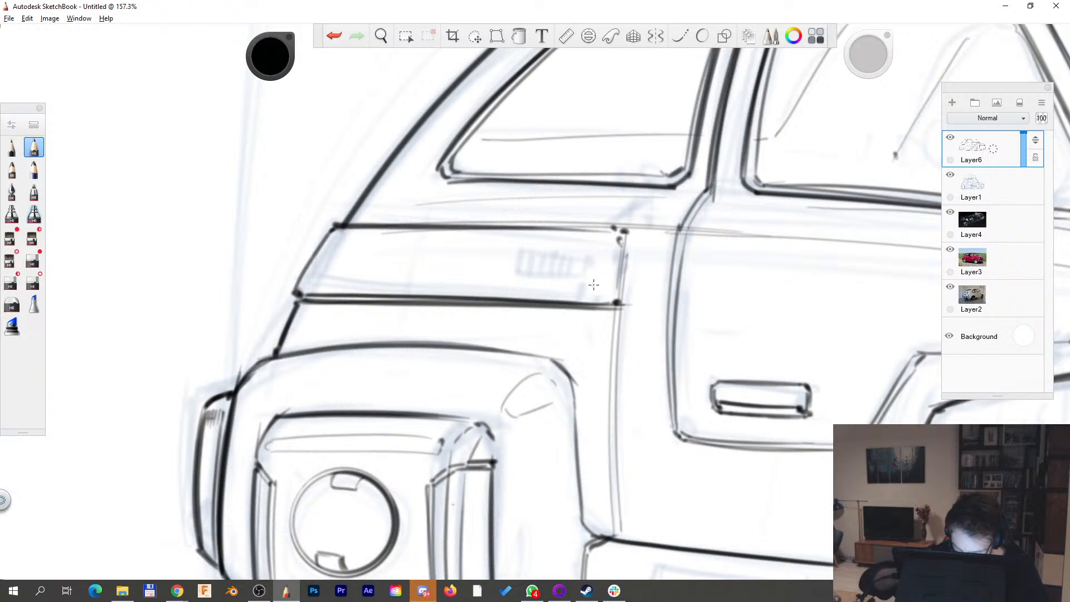
- Ink a rectangular vent in the rear side panel with narrow slats inside and a small bolt dot beside it
drag(522, 272, 522, 286)
drag(597, 242, 526, 244)
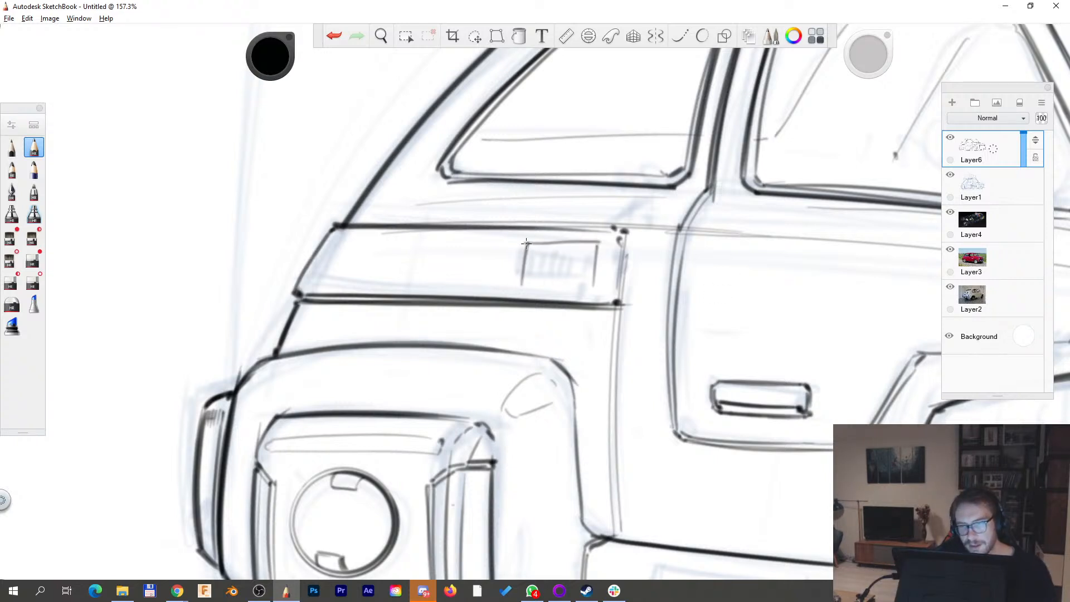
drag(519, 285, 594, 283)
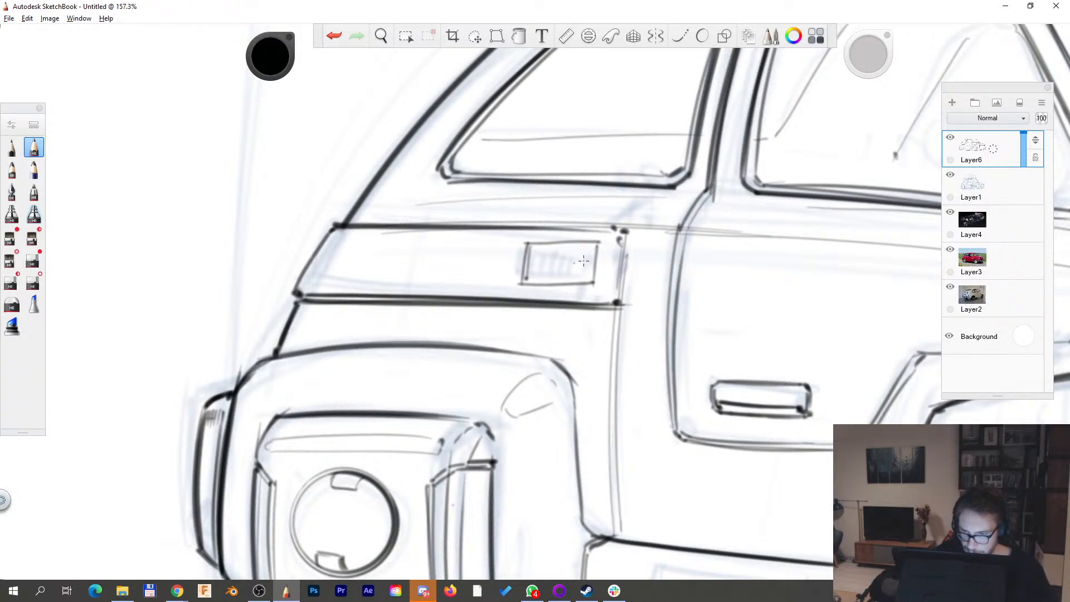
key(space)
drag(735, 296, 723, 221)
drag(518, 285, 578, 262)
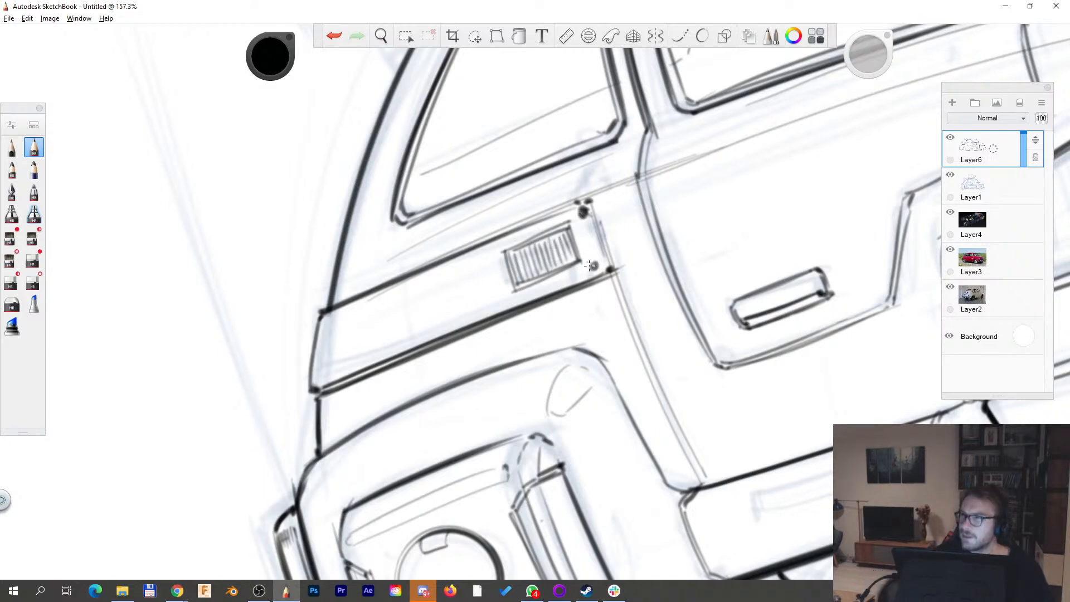
- Ink the front trim between the headlights: horizontal lines, an oval badge in a U-shaped surround and pointed side wings
key(space)
drag(704, 224, 424, 363)
drag(725, 448, 740, 413)
drag(803, 391, 641, 346)
drag(567, 299, 573, 297)
drag(463, 285, 604, 275)
mouse_move(463, 289)
mouse_down()
mouse_move(612, 286)
mouse_move(600, 323)
mouse_up()
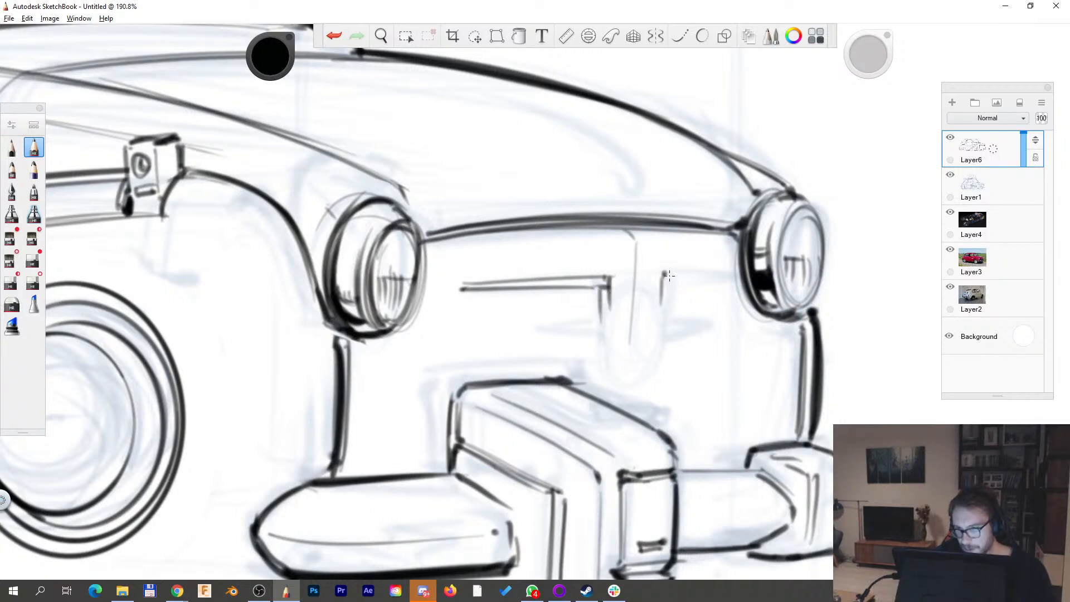
mouse_move(731, 278)
mouse_down()
mouse_move(667, 284)
mouse_move(668, 321)
mouse_move(540, 332)
mouse_move(606, 336)
mouse_move(613, 365)
mouse_move(662, 334)
mouse_move(716, 329)
mouse_move(657, 323)
mouse_move(644, 337)
mouse_move(653, 294)
mouse_move(622, 345)
mouse_up()
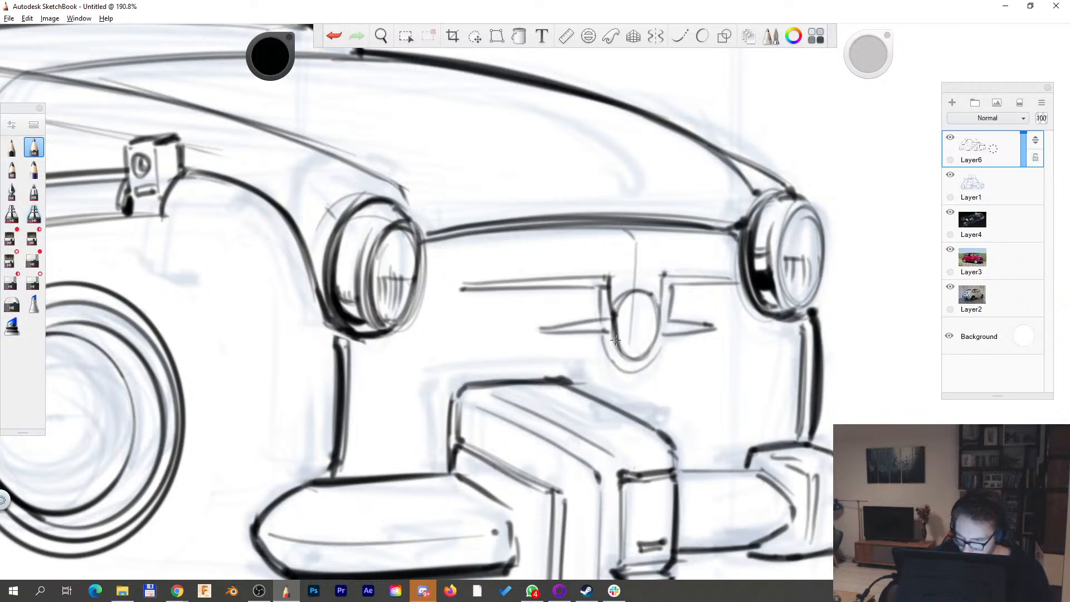
- Strengthen the edges of the badge surround and darken the pointed wings on both sides
drag(663, 272, 656, 310)
drag(605, 334, 722, 331)
key(ctrl+z)
drag(709, 322, 684, 333)
drag(542, 331, 608, 318)
mouse_move(550, 334)
mouse_down()
mouse_move(612, 333)
mouse_move(583, 445)
mouse_up()
- Add a small clip detail across the upper edge of the bumper's central block
key(space)
drag(583, 445, 578, 412)
drag(653, 408, 653, 404)
drag(679, 321, 776, 294)
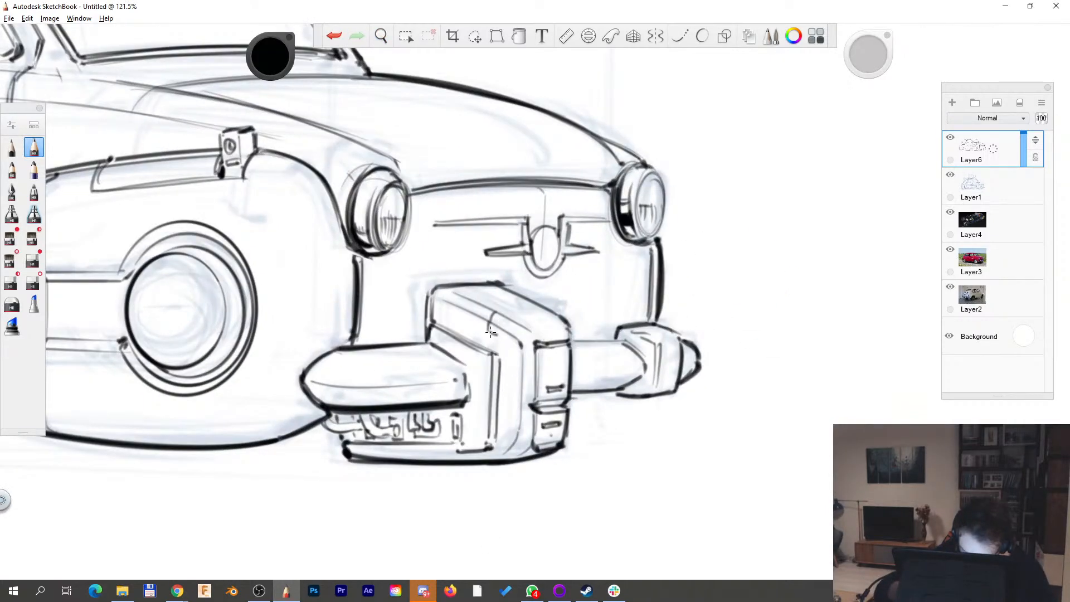
drag(494, 314, 505, 313)
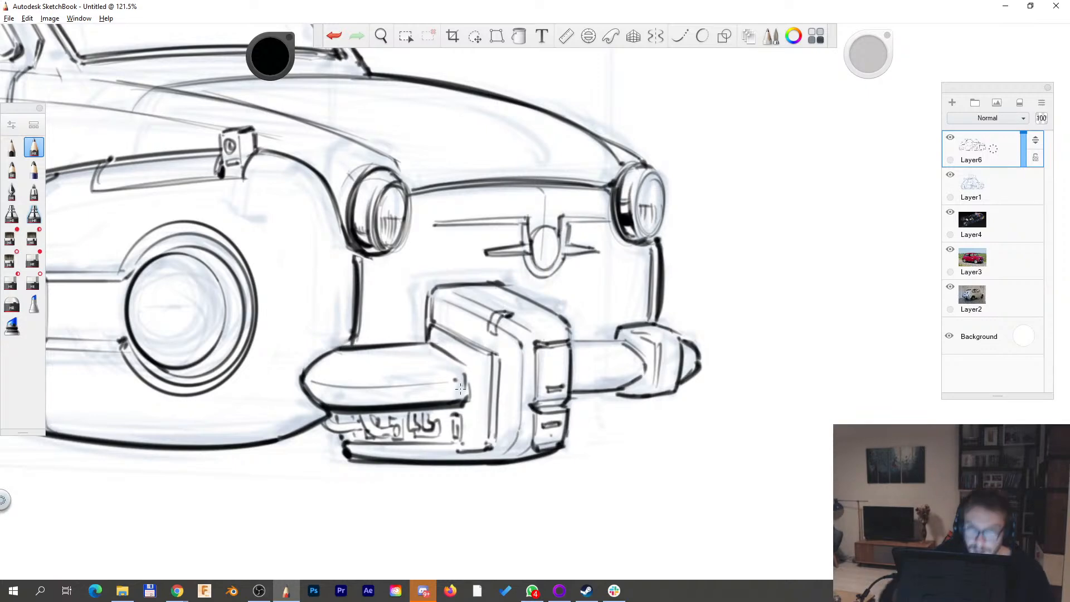
drag(632, 272, 611, 302)
drag(640, 336, 758, 366)
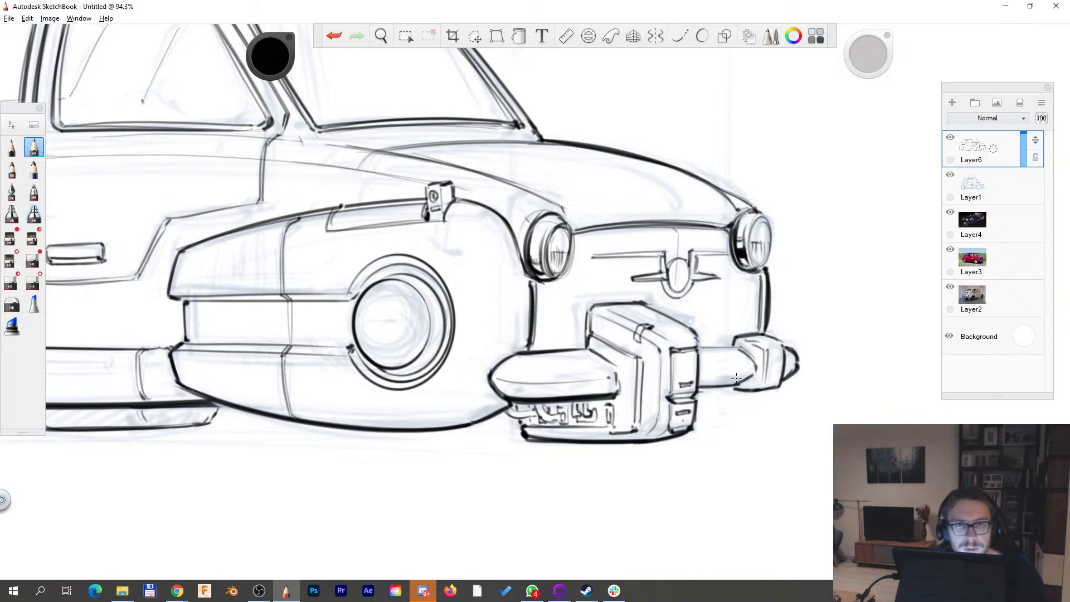
drag(652, 233, 520, 391)
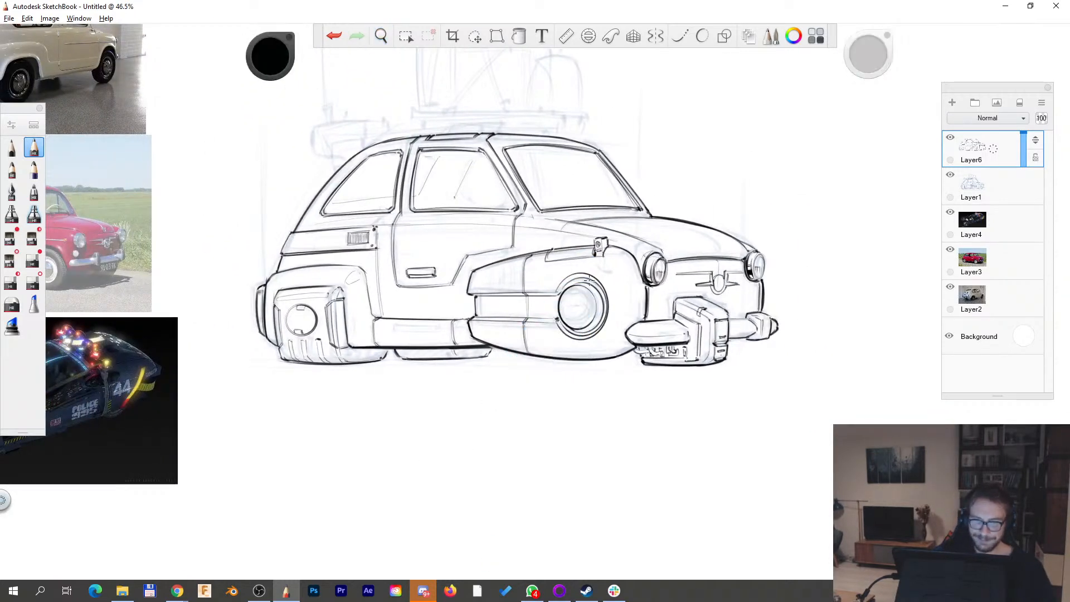
- Ink a curved crease line along the hood, running from the windshield's lower corner toward the far headlight
drag(424, 249, 501, 166)
mouse_move(380, 174)
mouse_down()
mouse_move(382, 242)
mouse_move(387, 170)
mouse_move(377, 169)
mouse_up()
drag(594, 174, 468, 211)
drag(501, 302, 462, 379)
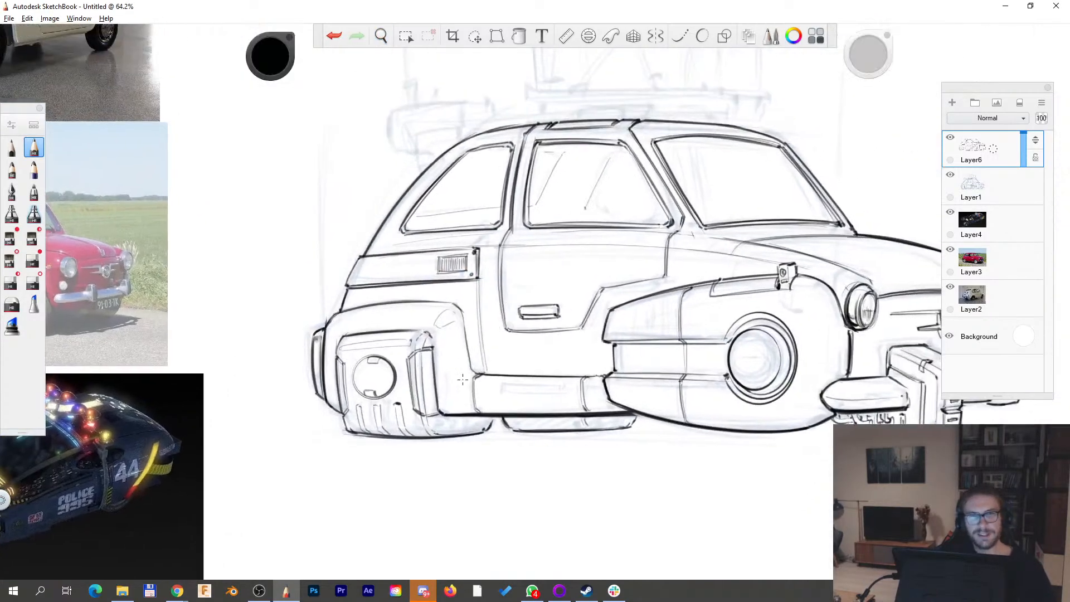
drag(589, 271, 443, 324)
drag(529, 409, 557, 348)
drag(673, 301, 567, 462)
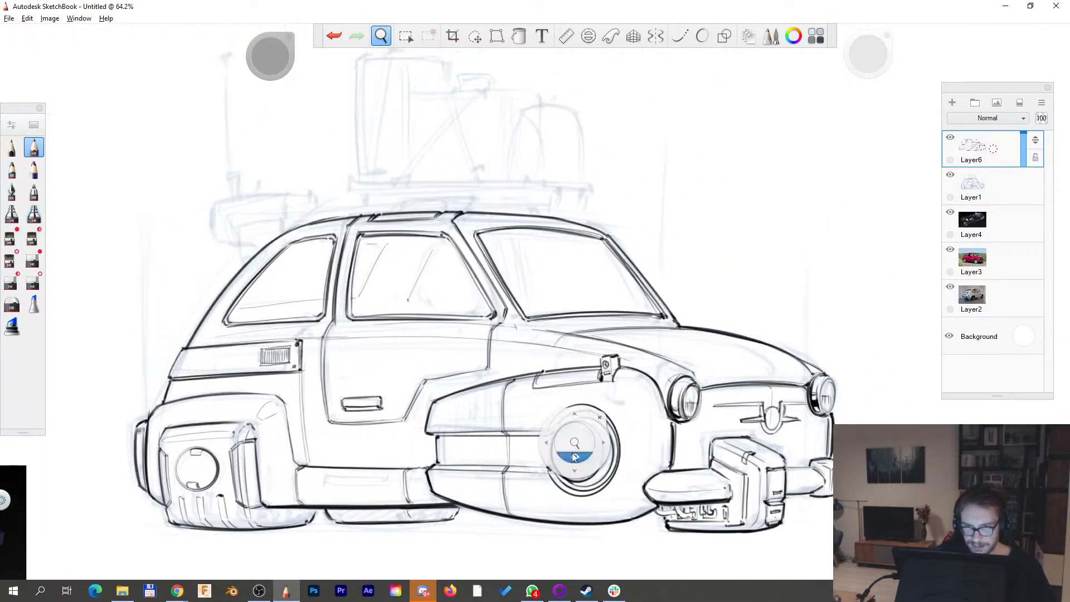
key(space)
drag(737, 424, 544, 400)
drag(695, 370, 578, 311)
click(334, 36)
mouse_move(341, 428)
mouse_down()
mouse_move(446, 314)
mouse_move(569, 259)
mouse_up()
mouse_move(350, 424)
mouse_down()
mouse_move(487, 291)
mouse_move(554, 271)
mouse_up()
mouse_move(343, 428)
mouse_down()
mouse_move(440, 336)
mouse_move(545, 271)
mouse_up()
mouse_move(350, 419)
mouse_down()
mouse_move(518, 264)
mouse_move(569, 255)
mouse_move(590, 263)
mouse_up()
- Lasso the inked hood crease, shift it slightly into better alignment and deselect it
key(space)
drag(690, 258, 619, 357)
drag(729, 278, 855, 301)
key(m)
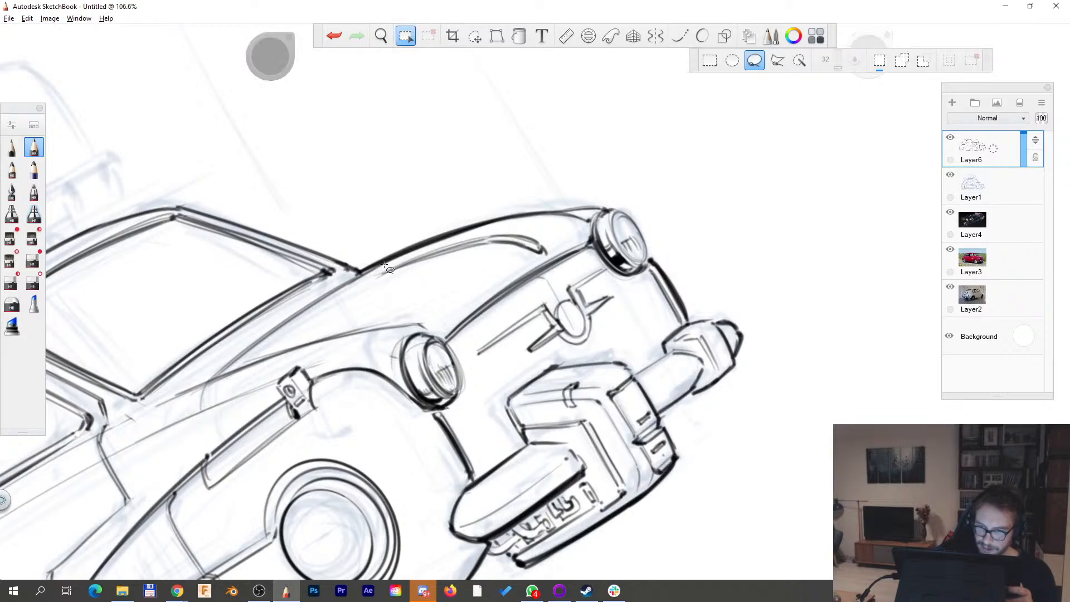
drag(404, 285, 388, 263)
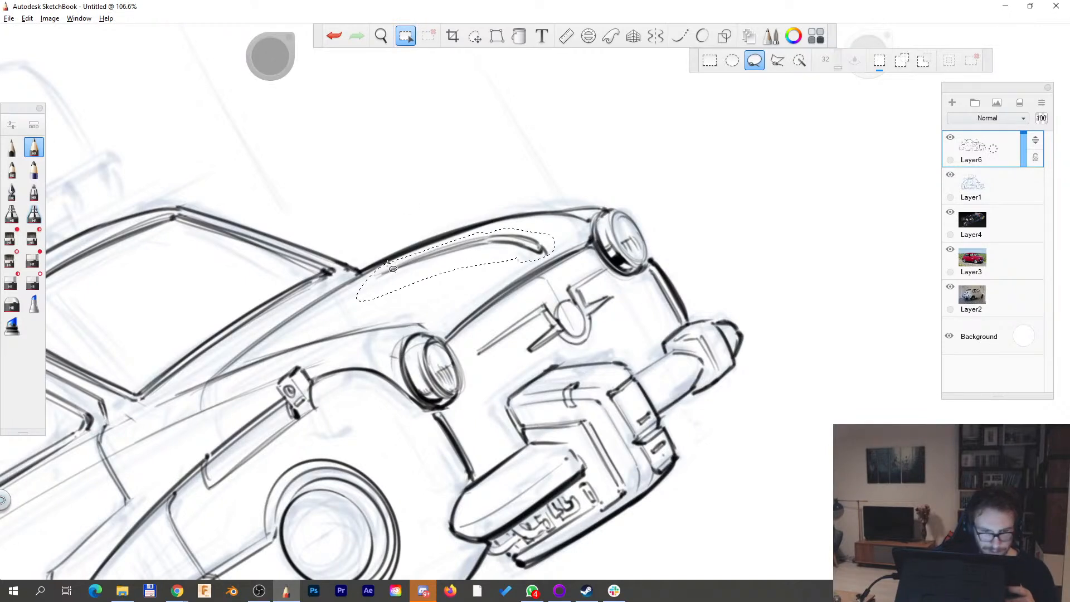
key(v)
drag(558, 356, 544, 355)
click(705, 182)
- Ink the roof rack's side rail as two parallel lines with capped ends and a heavier front section
key(space)
drag(582, 249, 565, 243)
drag(643, 241, 671, 301)
mouse_move(239, 219)
mouse_down()
mouse_move(315, 299)
mouse_move(373, 339)
mouse_up()
key(space)
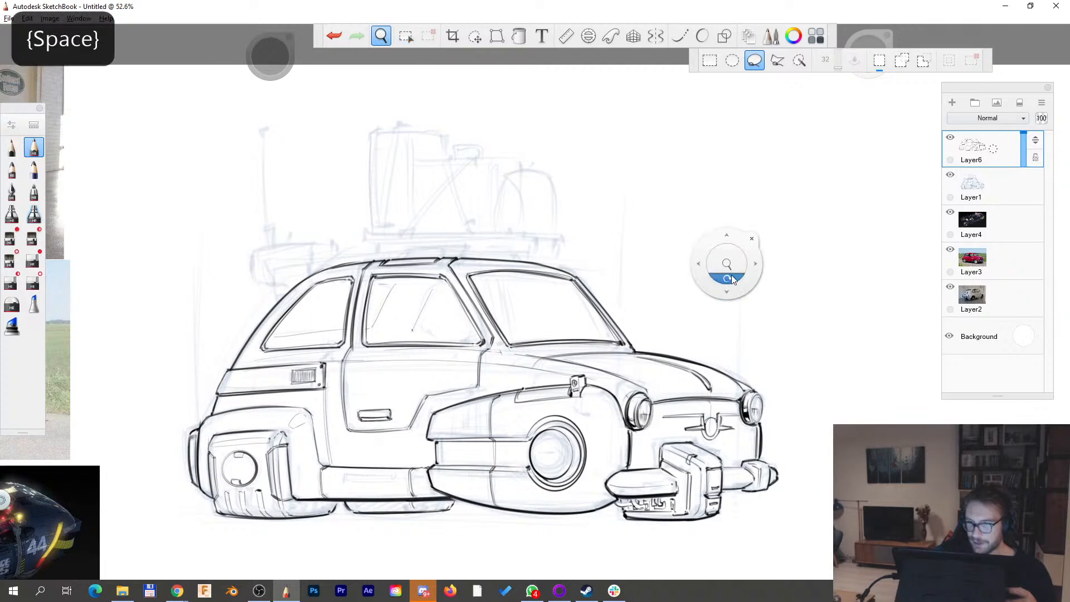
drag(727, 300, 729, 281)
drag(489, 285, 496, 275)
key(s)
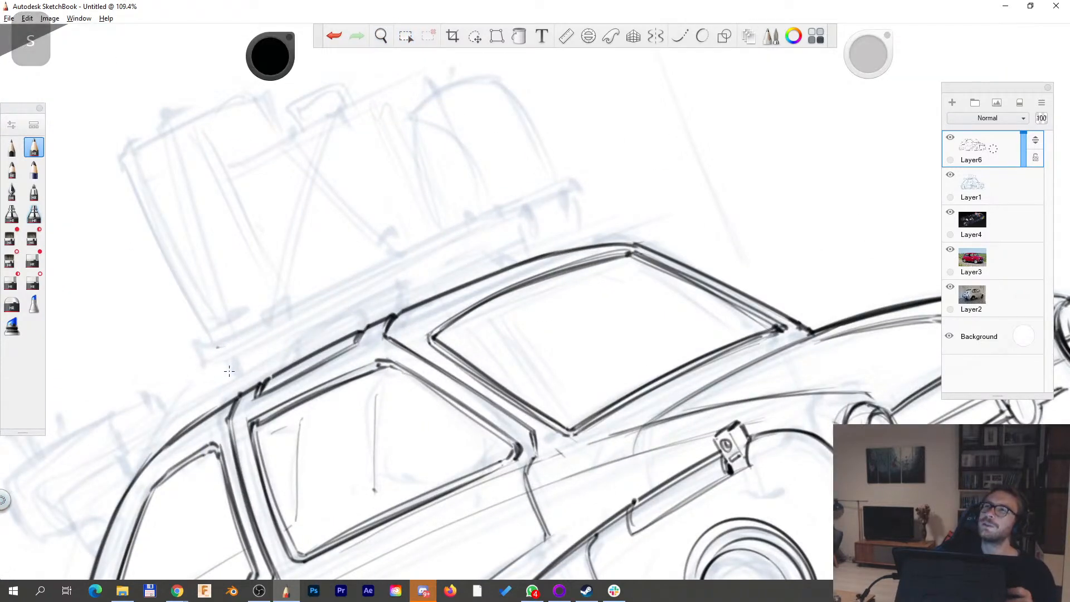
drag(214, 359, 562, 194)
click(335, 36)
drag(214, 361, 534, 212)
drag(221, 350, 490, 215)
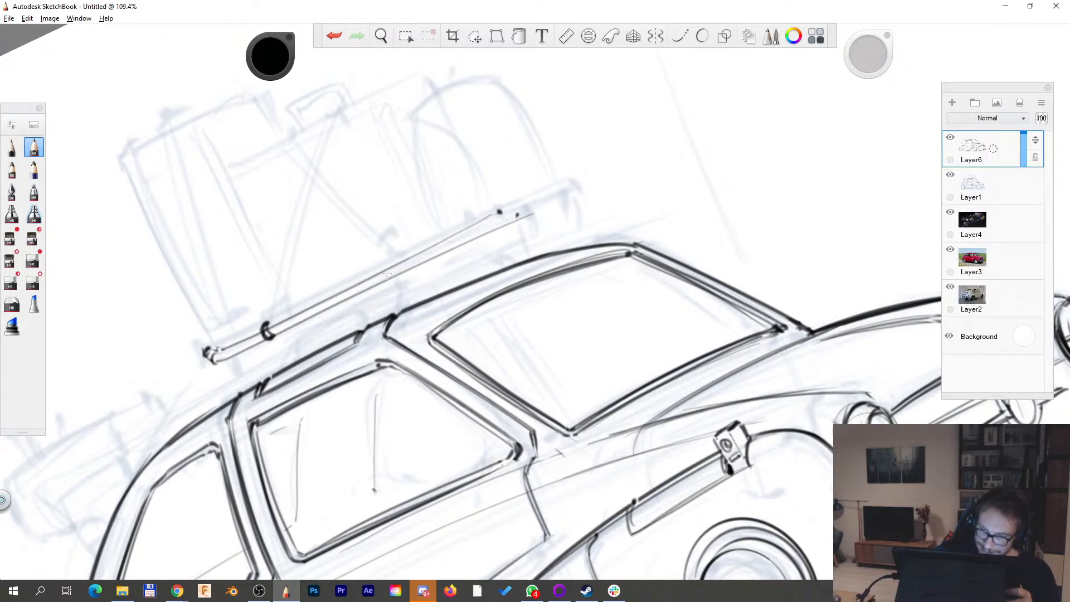
drag(508, 216, 570, 182)
mouse_move(504, 224)
mouse_down()
mouse_move(582, 188)
mouse_move(574, 182)
mouse_up()
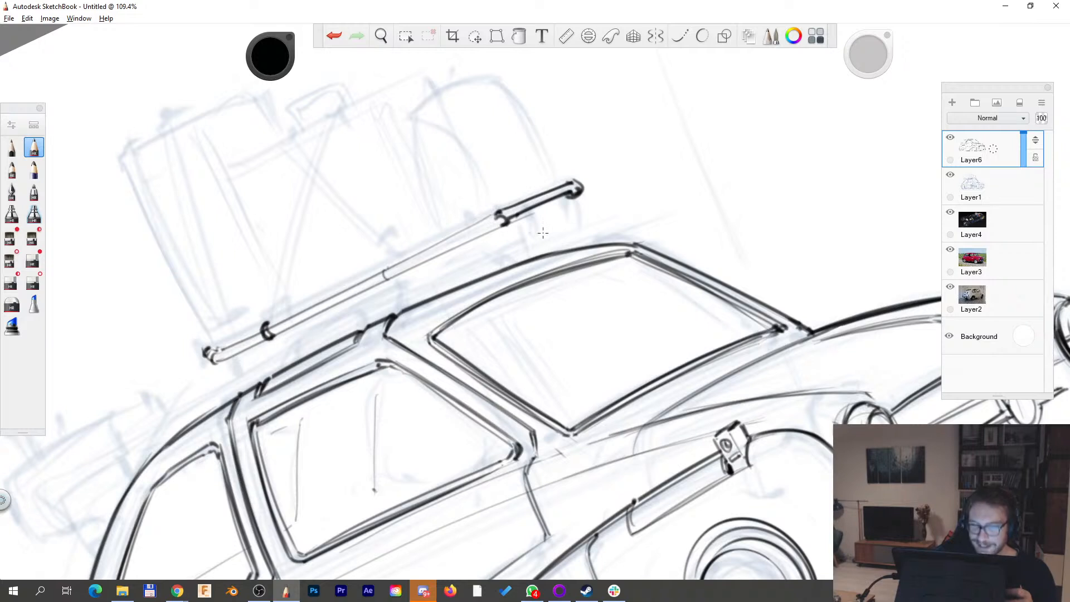
- Add two clamp bands around the middle of the roof rack rail
key(space)
drag(653, 252, 662, 308)
drag(502, 324, 490, 399)
drag(414, 279, 397, 295)
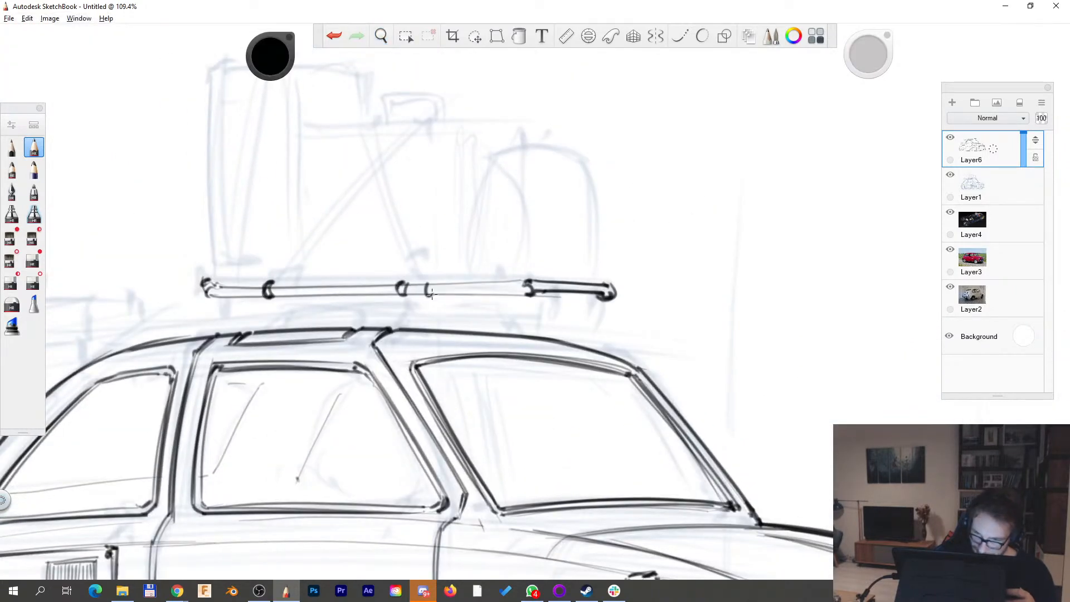
- Ink the upright edges of the middle suitcase on the roof rack, including its double front corner
key(space)
mouse_move(295, 283)
mouse_down()
mouse_move(253, 351)
mouse_move(252, 214)
mouse_up()
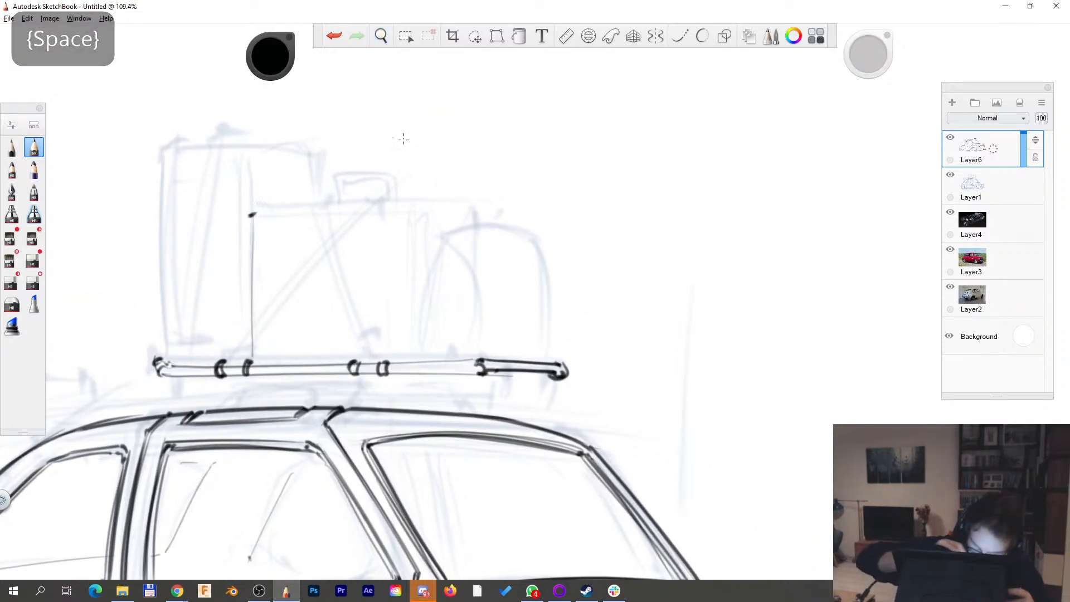
mouse_move(416, 221)
mouse_down()
mouse_move(418, 347)
mouse_move(422, 209)
mouse_move(478, 228)
mouse_up()
key(space)
drag(661, 285, 626, 250)
- Ink the middle suitcase's top edges as two parallel lines and mark its upper corners
key(space)
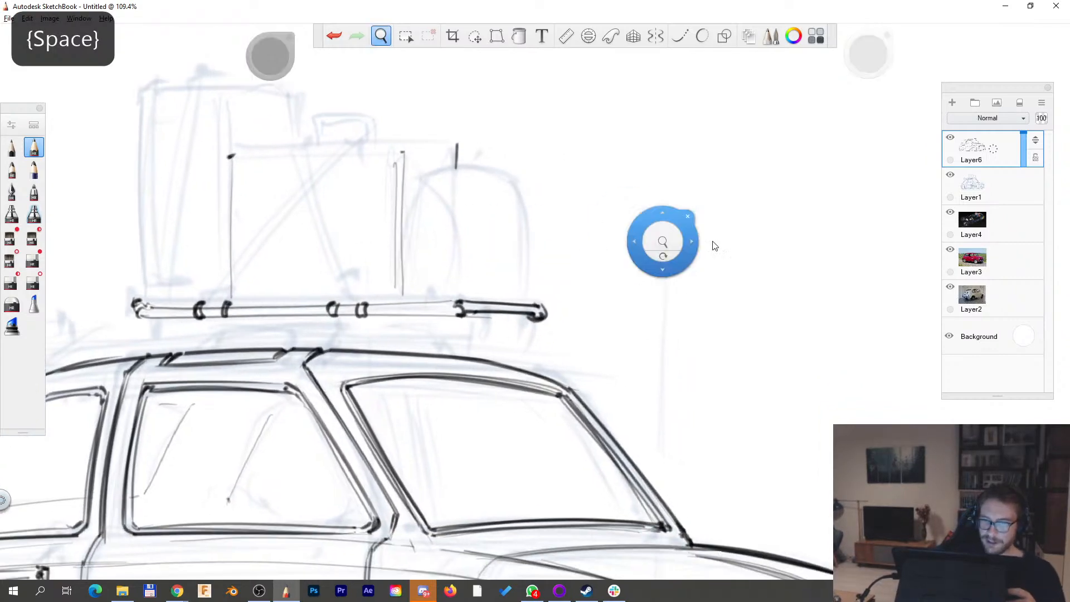
drag(708, 258, 658, 173)
mouse_move(200, 335)
mouse_down()
mouse_move(380, 218)
mouse_move(215, 321)
mouse_move(375, 221)
mouse_up()
drag(217, 330, 389, 225)
drag(373, 218, 392, 220)
- Darken the middle suitcase's upright edges down to the roof rack
key(space)
mouse_move(576, 181)
mouse_down()
mouse_move(567, 214)
mouse_move(607, 243)
mouse_up()
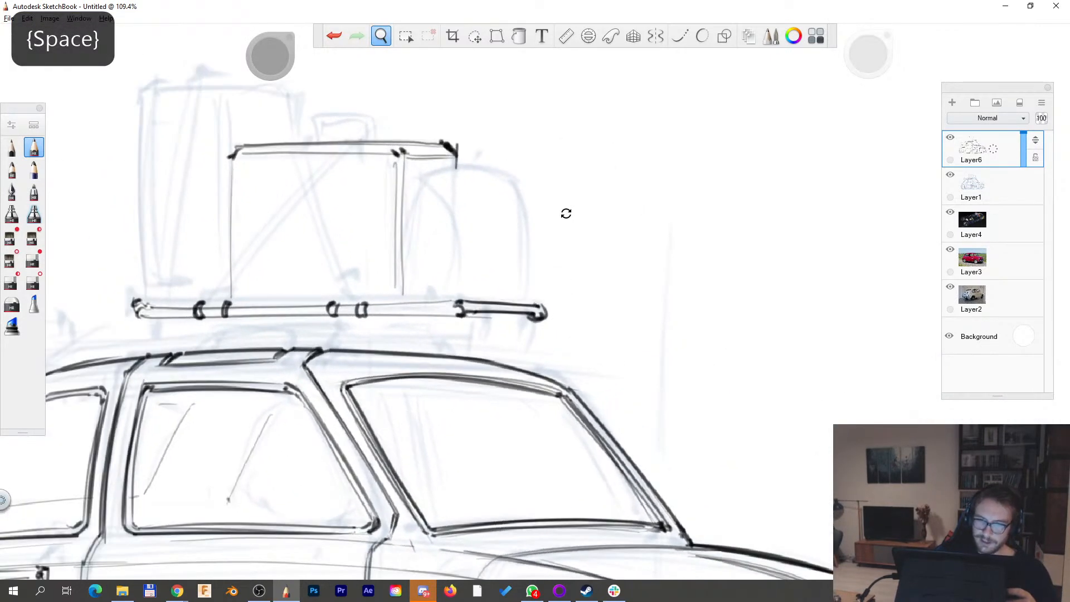
drag(566, 213, 567, 278)
drag(235, 355, 230, 217)
drag(404, 352, 405, 216)
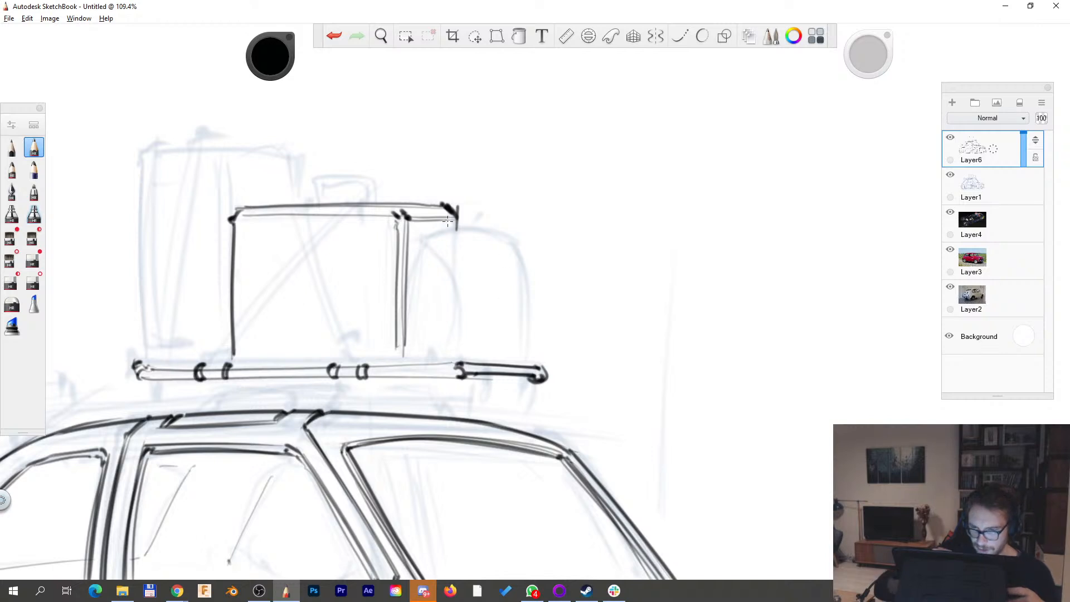
- Ink the outline of the round-topped bag at the front of the rack, with its arched side and base
drag(408, 352, 420, 248)
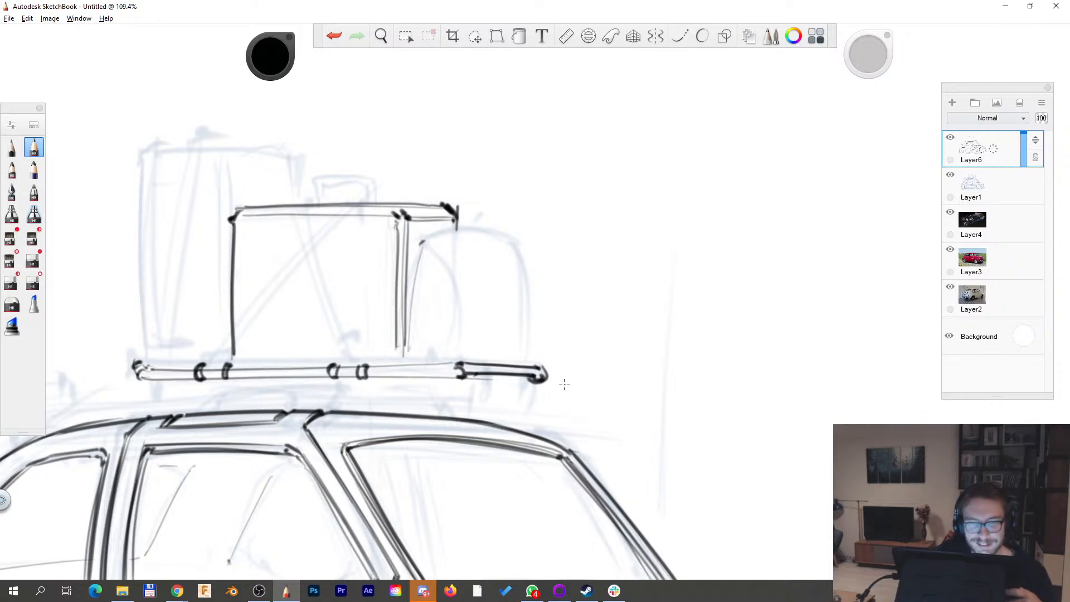
drag(460, 350, 433, 248)
drag(527, 345, 495, 243)
drag(423, 243, 499, 246)
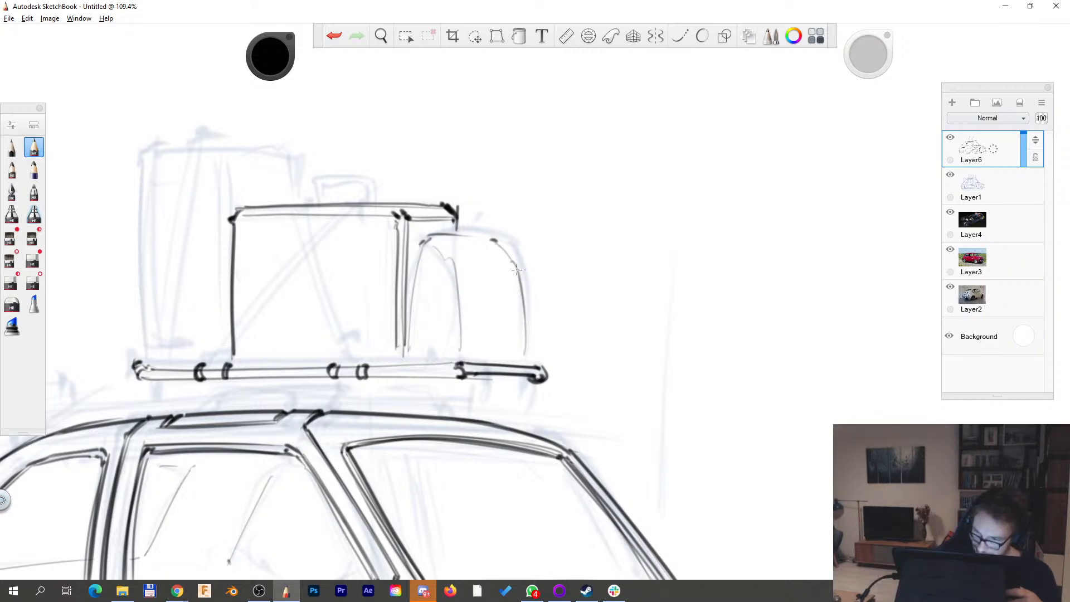
mouse_move(436, 355)
mouse_down()
mouse_move(506, 359)
mouse_move(409, 360)
mouse_move(521, 357)
mouse_up()
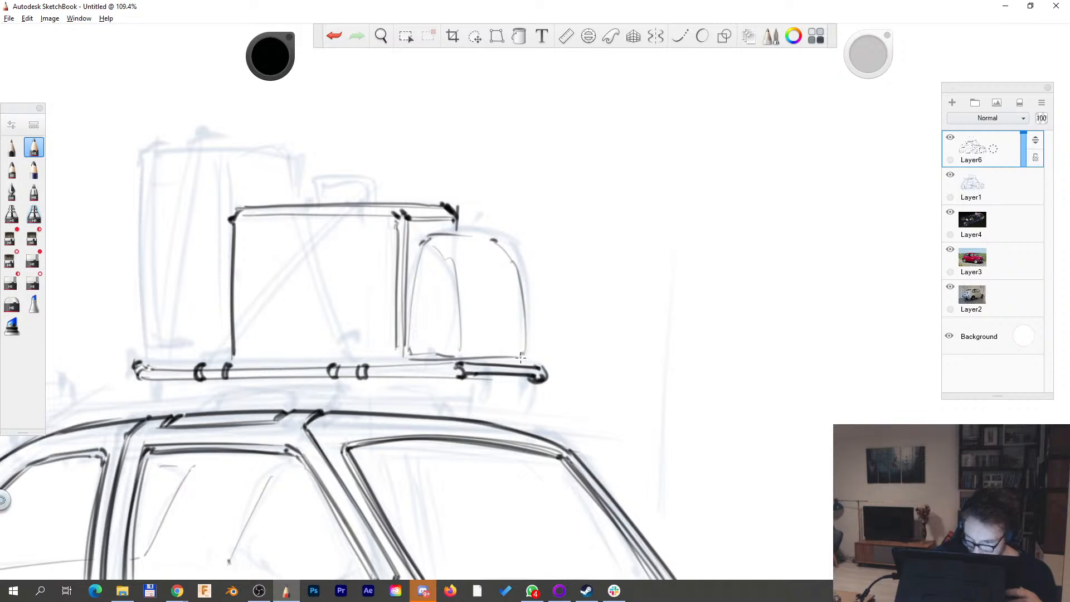
- Thicken the round-topped bag's arched side, add an inner contour with hatching and draw its small top handle
mouse_move(411, 358)
mouse_down()
mouse_move(522, 355)
mouse_move(405, 341)
mouse_move(426, 237)
mouse_up()
drag(459, 351, 440, 241)
mouse_move(416, 348)
mouse_down()
mouse_move(432, 256)
mouse_move(434, 279)
mouse_move(410, 337)
mouse_move(429, 240)
mouse_move(465, 332)
mouse_up()
drag(428, 237, 460, 320)
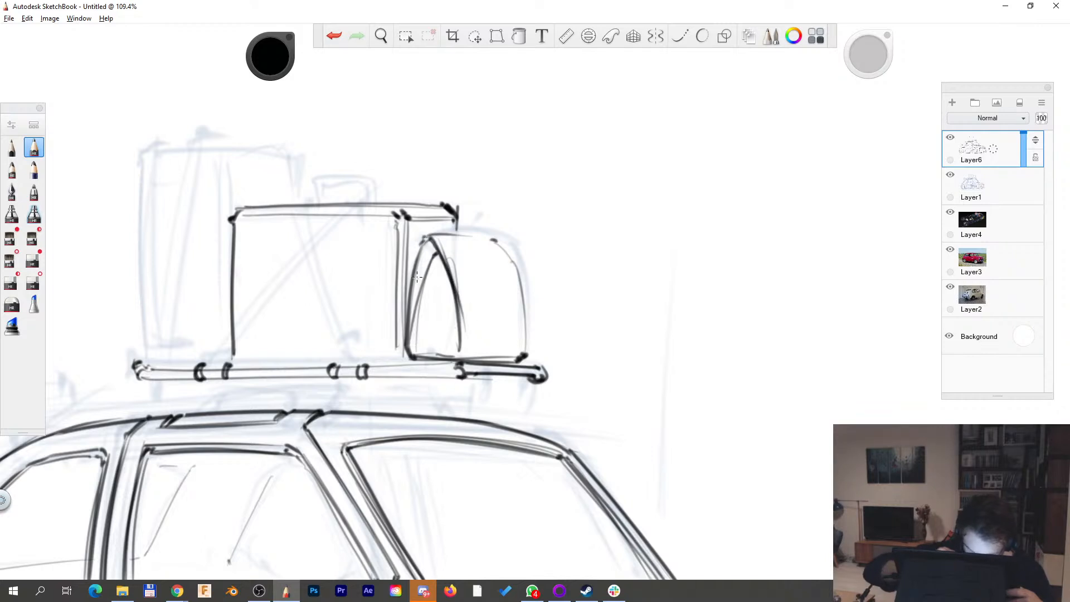
mouse_move(439, 257)
mouse_down()
mouse_move(424, 241)
mouse_move(485, 226)
mouse_move(484, 238)
mouse_up()
- Ink a diagonal strap across the middle suitcase, from its top edge down to the clamps on the rail
drag(342, 362, 306, 223)
click(333, 36)
mouse_move(345, 359)
mouse_down()
mouse_move(290, 222)
mouse_move(305, 216)
mouse_up()
- Draw the second diagonal strap across the middle suitcase, fastened with a buckle near its lower rear corner
key(s)
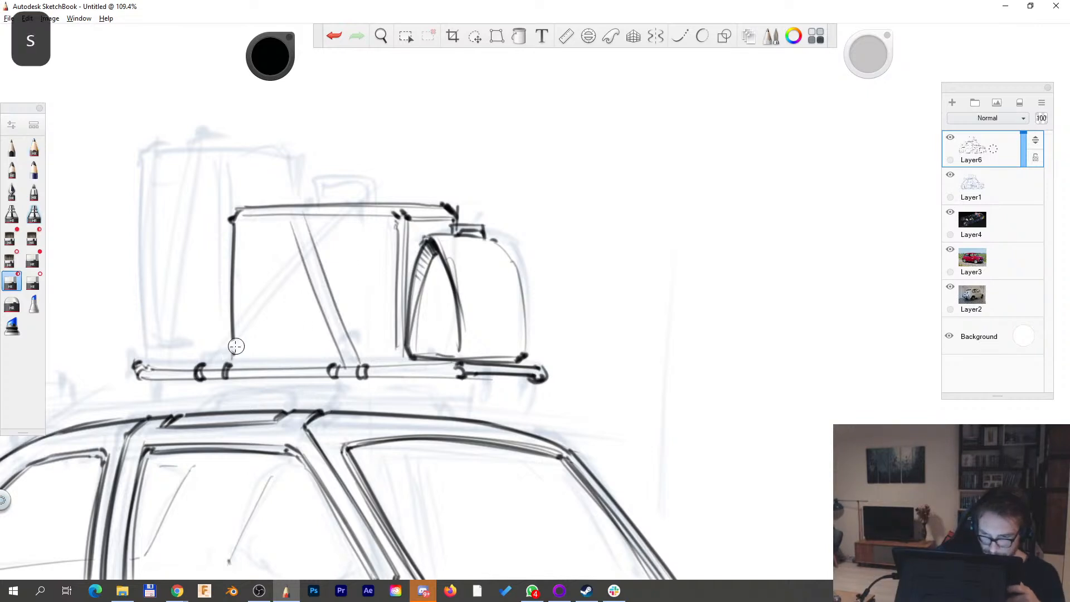
drag(234, 353, 361, 216)
drag(208, 368, 342, 215)
drag(225, 365, 231, 355)
mouse_move(232, 355)
mouse_down()
mouse_move(219, 349)
mouse_move(207, 367)
mouse_up()
drag(215, 357, 333, 245)
key(s)
- Clean up the crossing of the two straps, darken their edges and extend both over the suitcase's top edge
key(s)
drag(221, 348, 314, 249)
key(s)
drag(310, 250, 309, 276)
key(s)
mouse_move(289, 226)
mouse_down()
mouse_move(353, 394)
mouse_move(288, 224)
mouse_move(361, 366)
mouse_up()
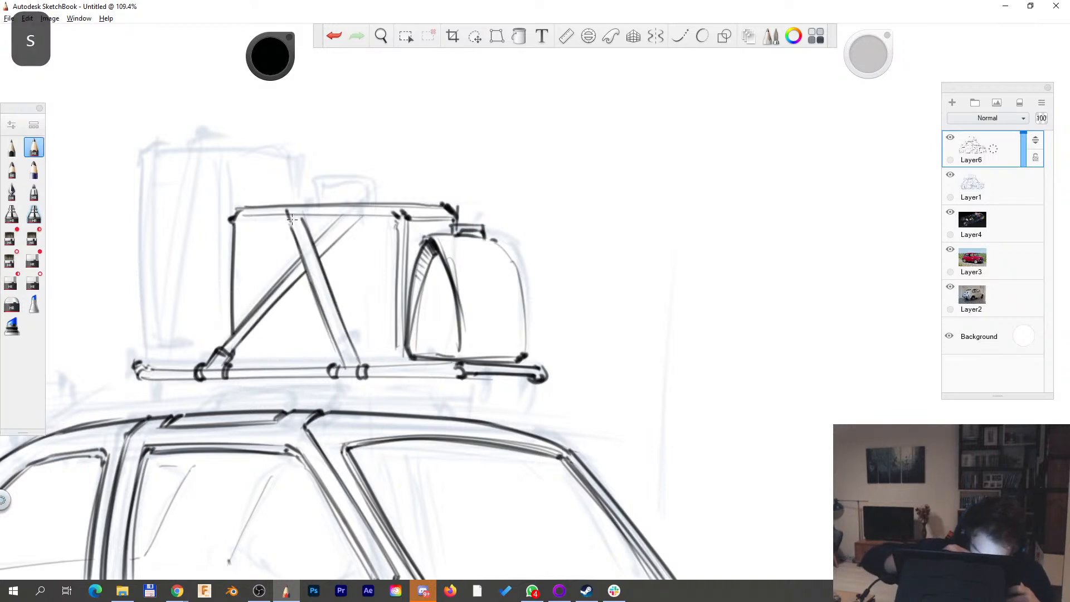
drag(317, 242, 367, 214)
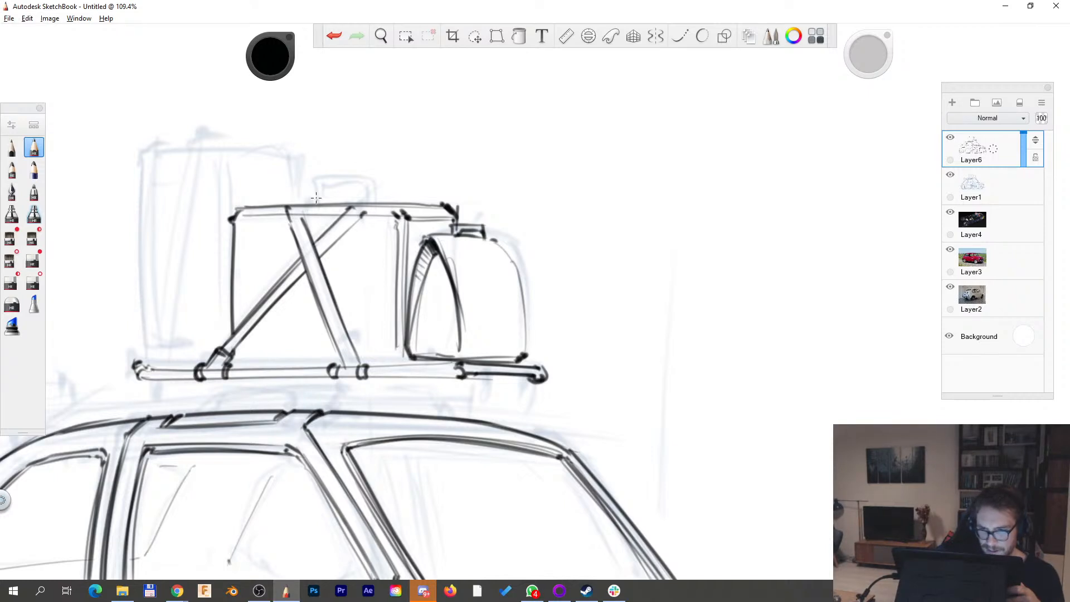
- Ink the middle suitcase's carrying handle with double lines and continue the strap back over the lid
mouse_move(316, 180)
mouse_down()
mouse_move(315, 202)
mouse_move(323, 178)
mouse_move(372, 201)
mouse_move(337, 179)
mouse_move(367, 178)
mouse_up()
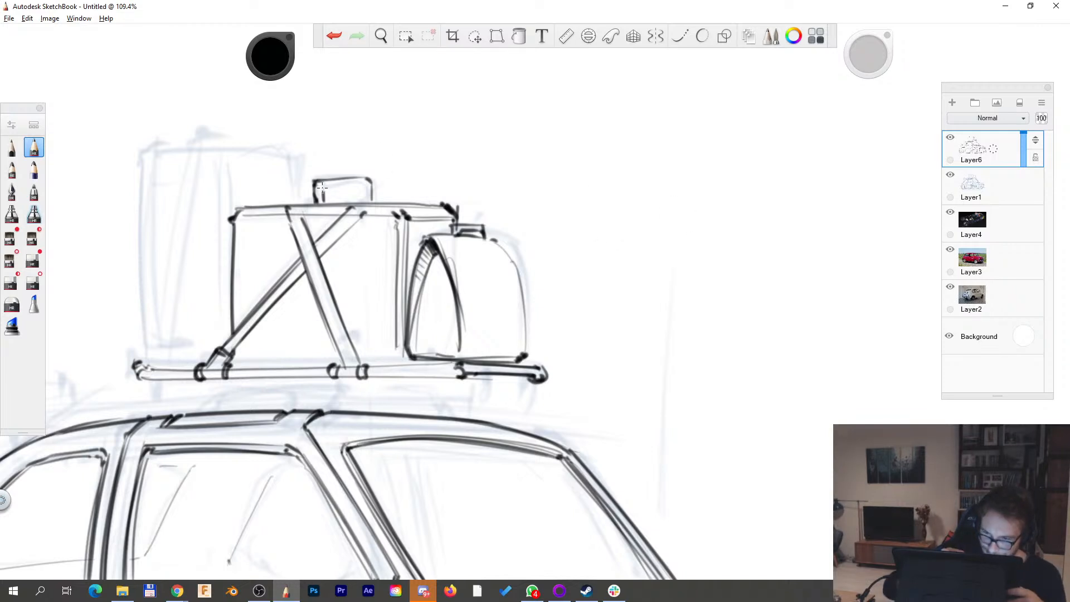
mouse_move(359, 187)
mouse_down()
mouse_move(316, 183)
mouse_move(361, 186)
mouse_up()
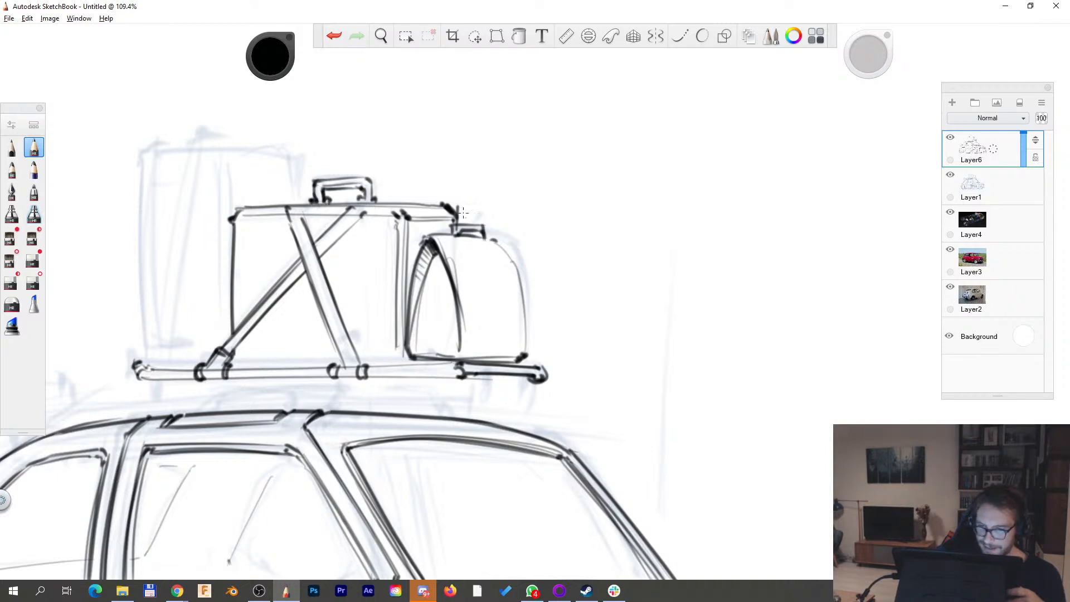
drag(354, 208, 419, 200)
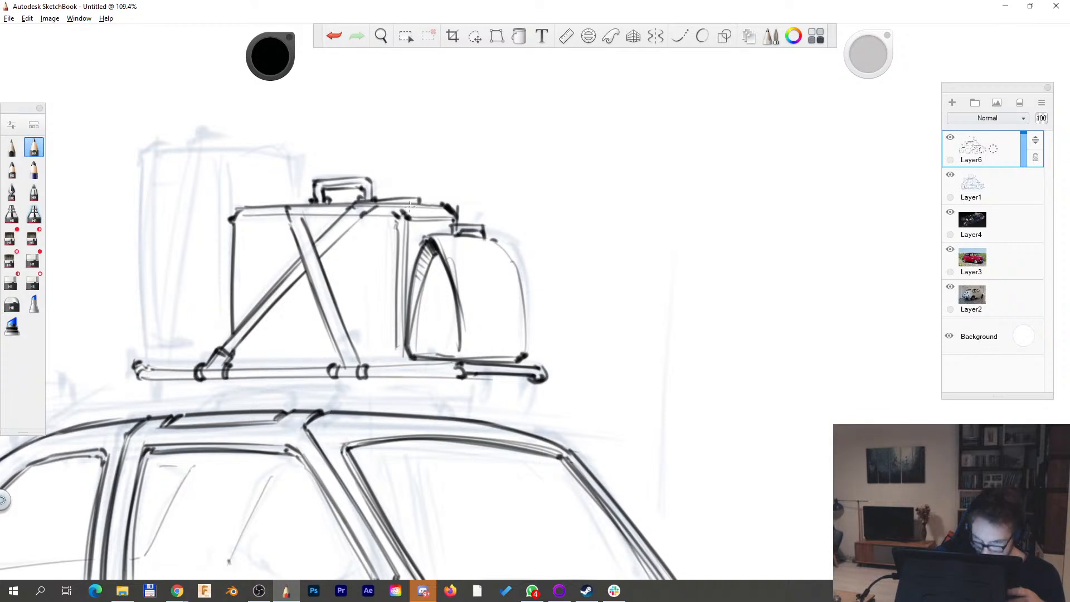
- Ink the upright edges of the tall suitcase at the rear of the roof rack
key(space)
drag(394, 362, 437, 387)
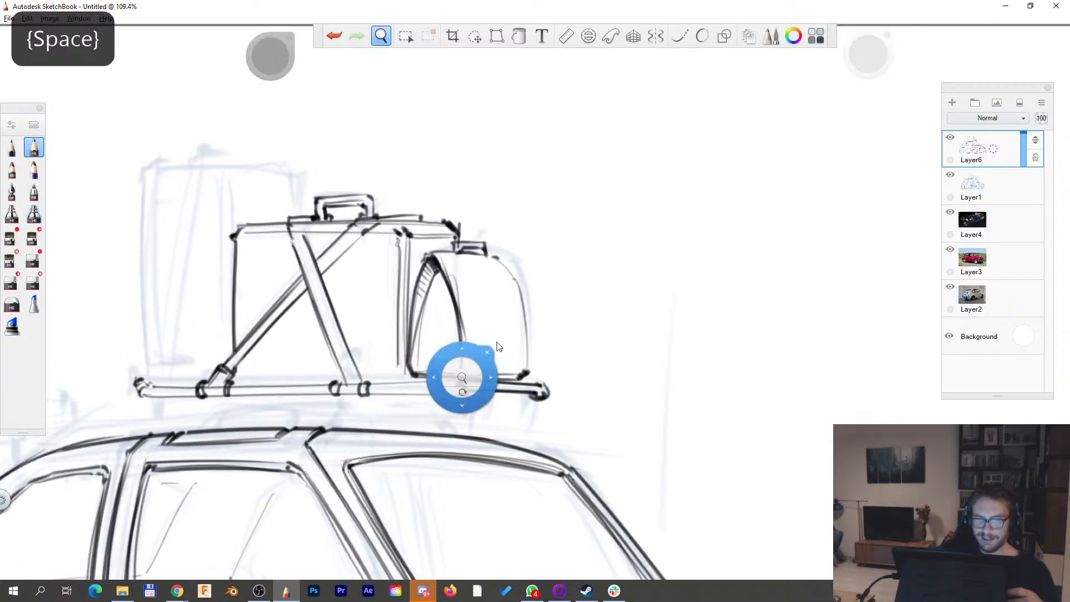
drag(149, 373, 143, 152)
mouse_move(220, 358)
mouse_down()
mouse_move(219, 165)
mouse_move(228, 166)
mouse_up()
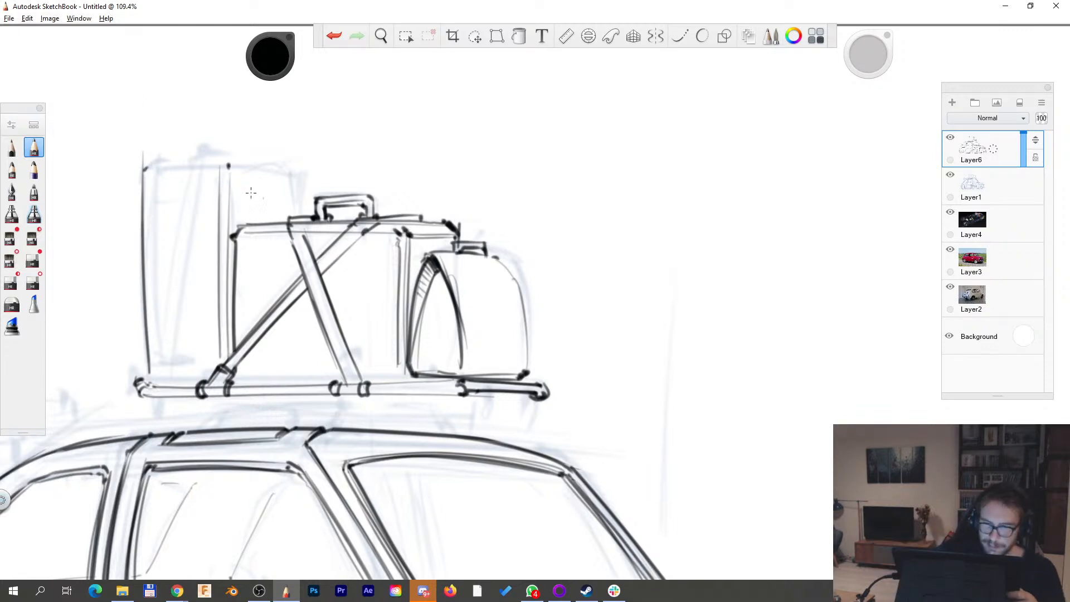
drag(149, 166, 295, 161)
click(334, 36)
drag(149, 167, 301, 159)
click(333, 37)
- Ink the tall suitcase's gently curved top edge and its short front edge, then darken the top line
mouse_move(150, 167)
mouse_down()
mouse_move(303, 161)
mouse_move(305, 207)
mouse_up()
key(space)
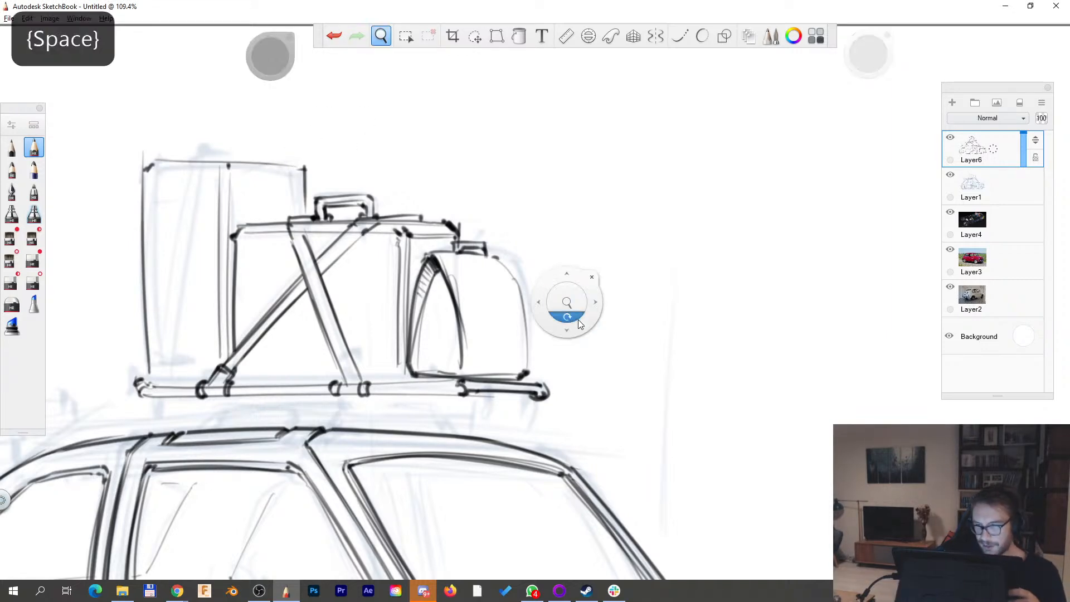
drag(580, 317, 568, 250)
key(space)
drag(663, 205, 680, 306)
drag(571, 465, 613, 404)
key(s)
drag(192, 335, 314, 259)
key(s)
- Ink a slanted strap across the tall suitcase, fasten it to the rail and carry it over the top
key(space)
drag(691, 243, 654, 354)
drag(557, 405, 540, 438)
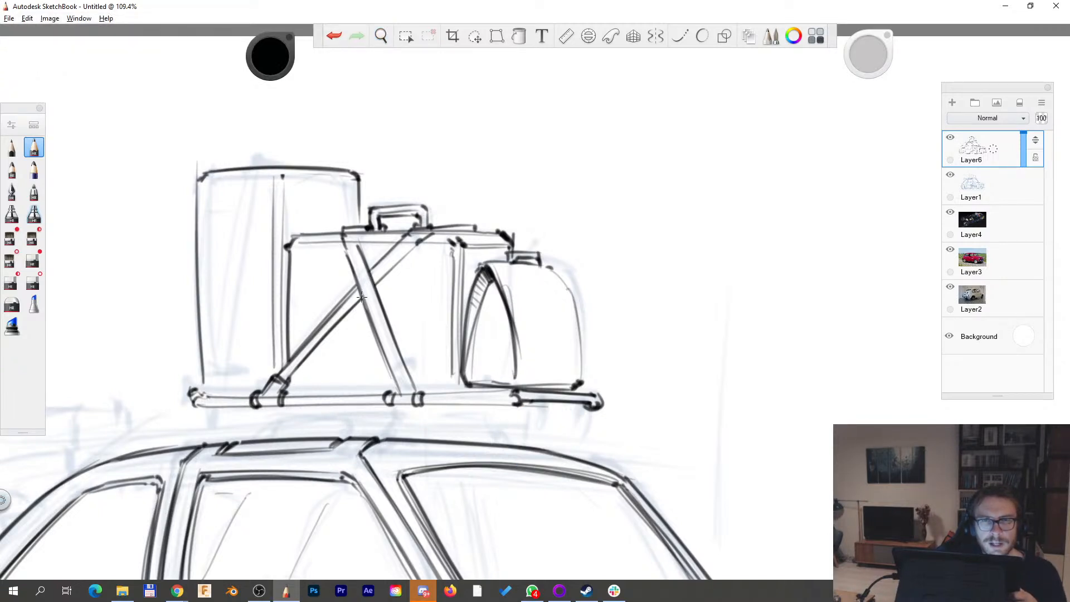
key(space)
drag(332, 352, 344, 366)
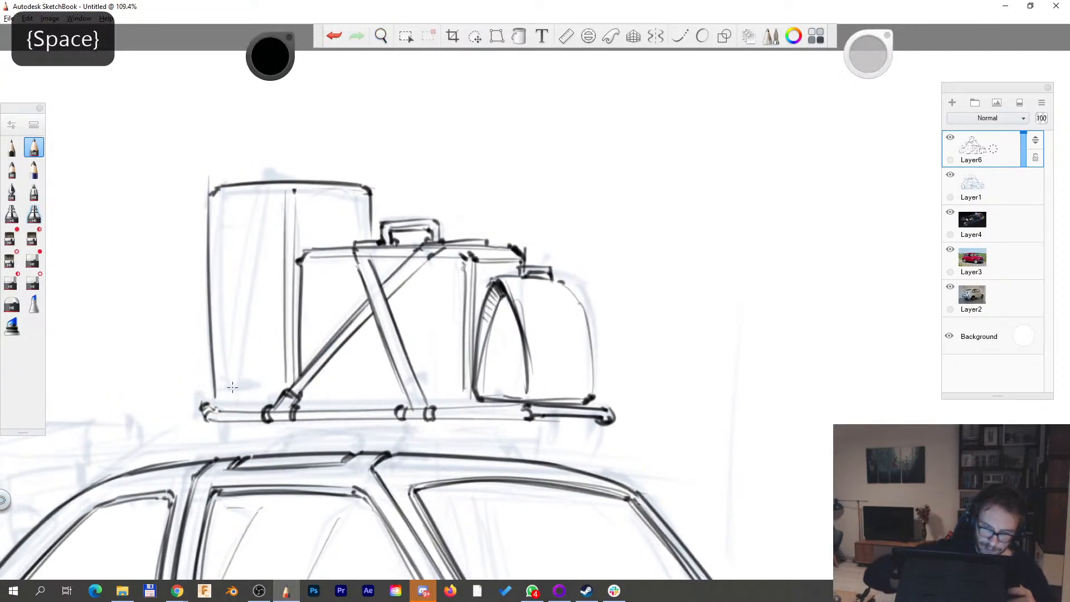
mouse_move(220, 399)
mouse_down()
mouse_move(272, 149)
mouse_move(284, 183)
mouse_up()
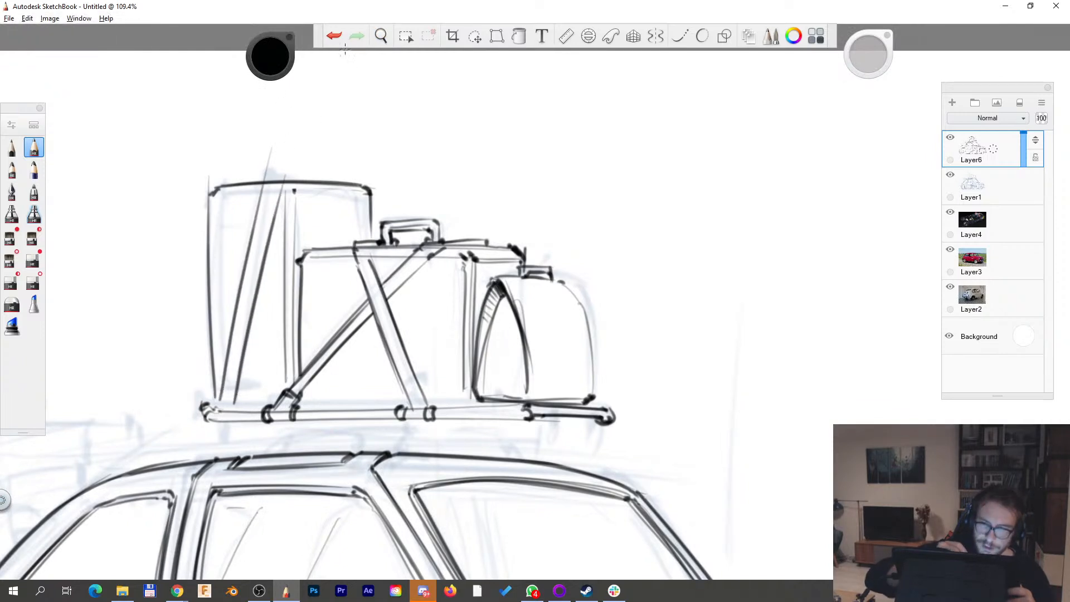
click(334, 36)
mouse_move(232, 403)
mouse_down()
mouse_move(276, 185)
mouse_move(243, 274)
mouse_move(267, 177)
mouse_up()
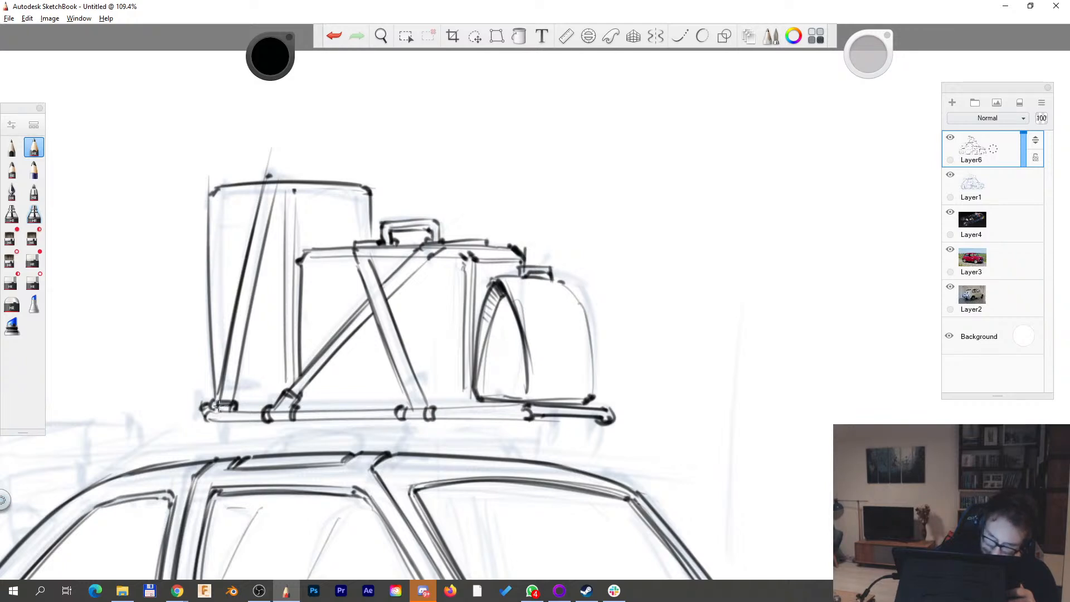
mouse_move(229, 392)
mouse_down()
mouse_move(279, 179)
mouse_move(343, 176)
mouse_up()
drag(271, 179, 353, 188)
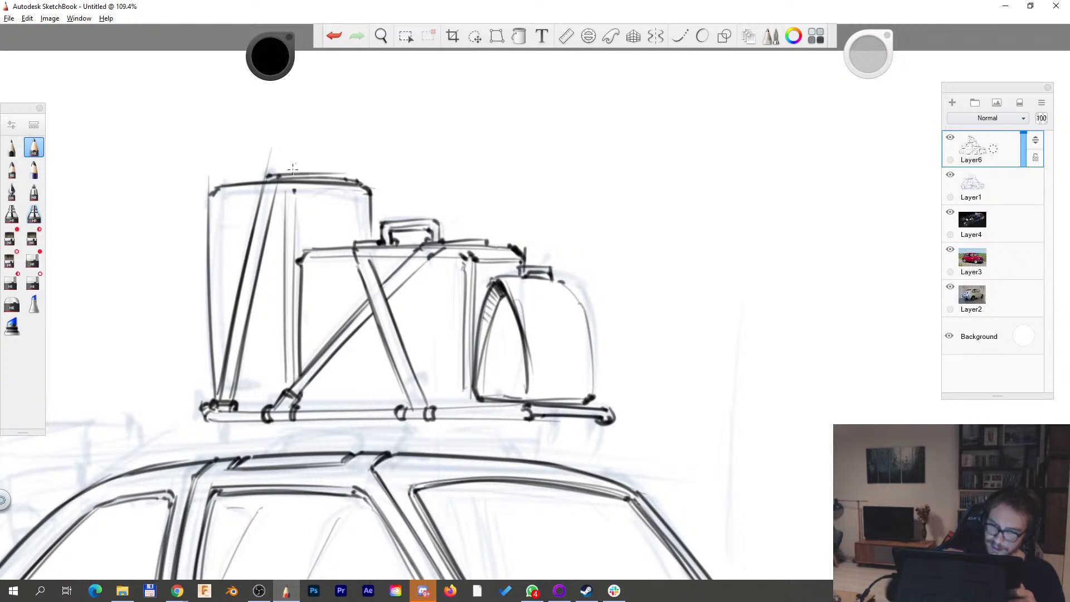
- Ink a second strap crossing behind the first on the tall suitcase and wrap it over the top edge
drag(272, 404, 248, 166)
drag(251, 235, 242, 176)
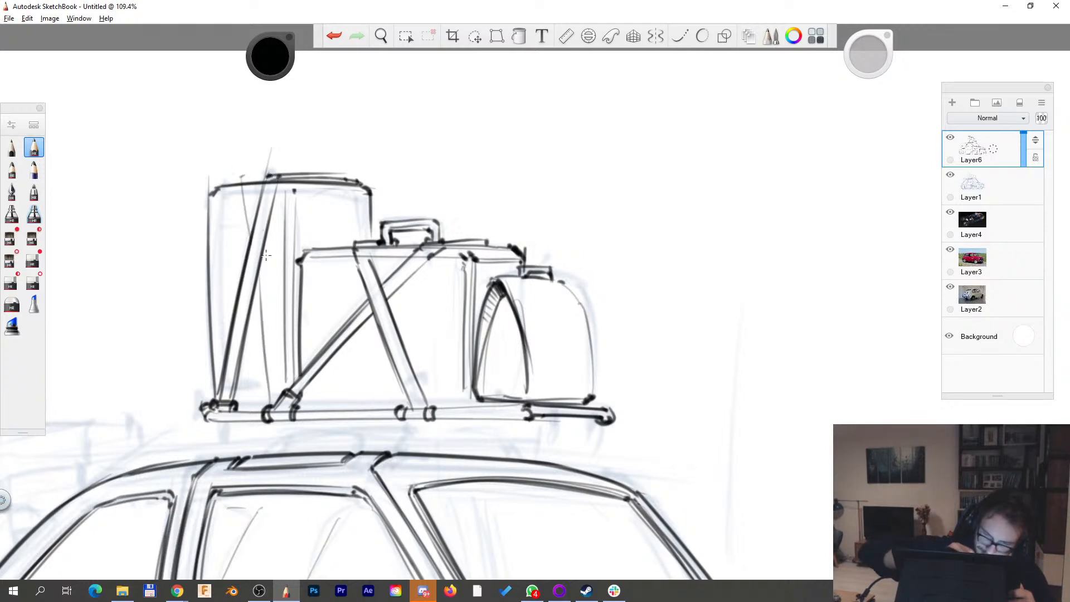
drag(265, 257, 281, 381)
mouse_move(260, 218)
mouse_down()
mouse_move(246, 173)
mouse_move(355, 184)
mouse_up()
drag(272, 403, 237, 175)
drag(260, 221, 252, 175)
drag(242, 180, 254, 173)
drag(265, 268, 286, 391)
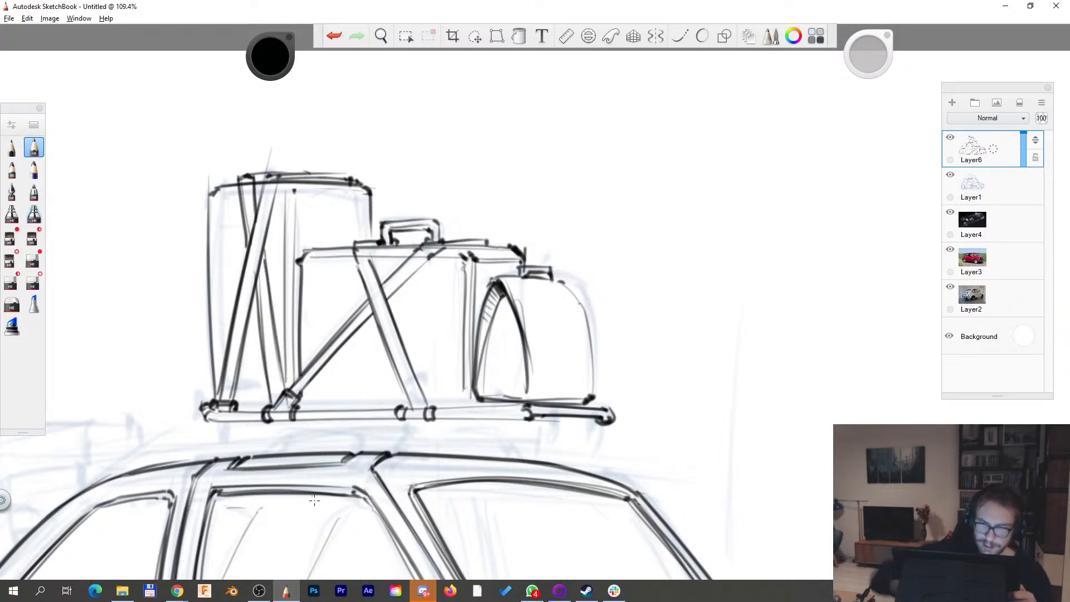
- Ink short vertical rib lines across the upper front part of the tall suitcase
key(space)
drag(313, 251, 312, 193)
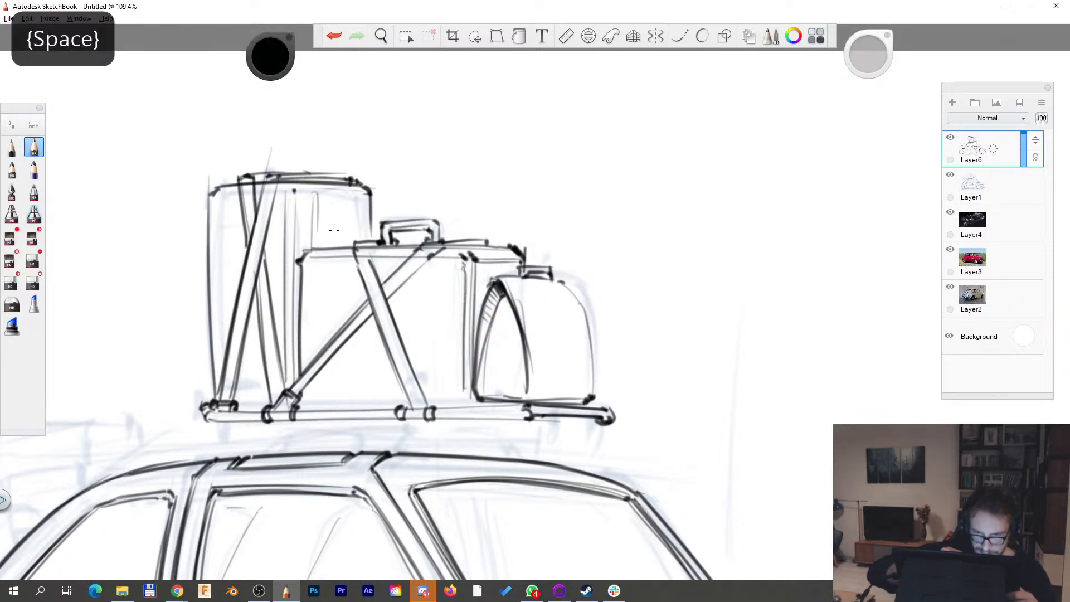
drag(336, 242, 336, 196)
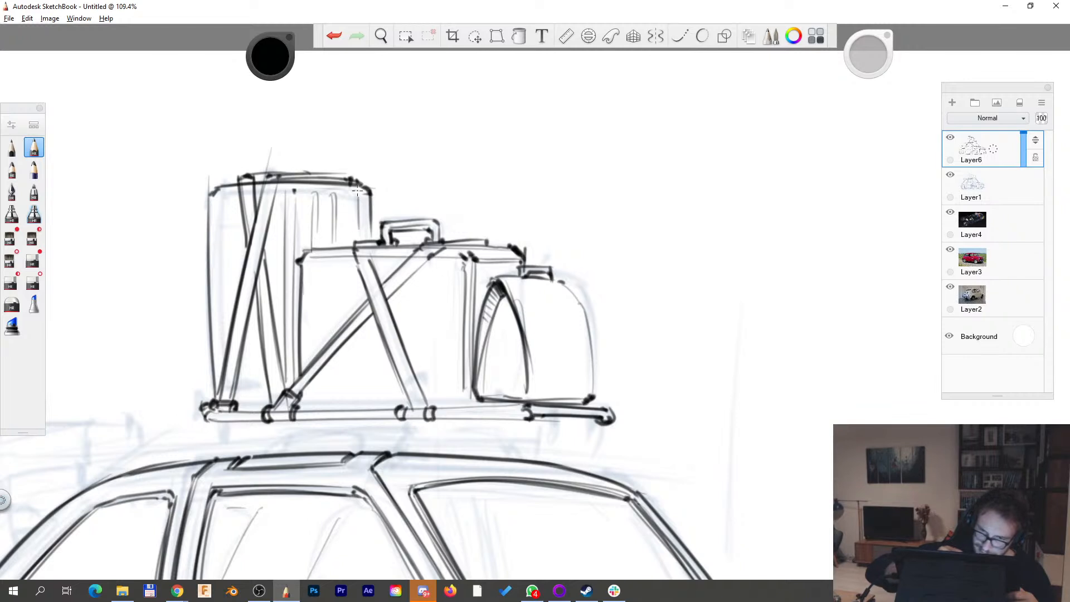
drag(360, 234, 359, 195)
- Ink the small front bag's curved outer edge from its handle down to the rail, redoing the first stroke
key(space)
drag(538, 361, 527, 311)
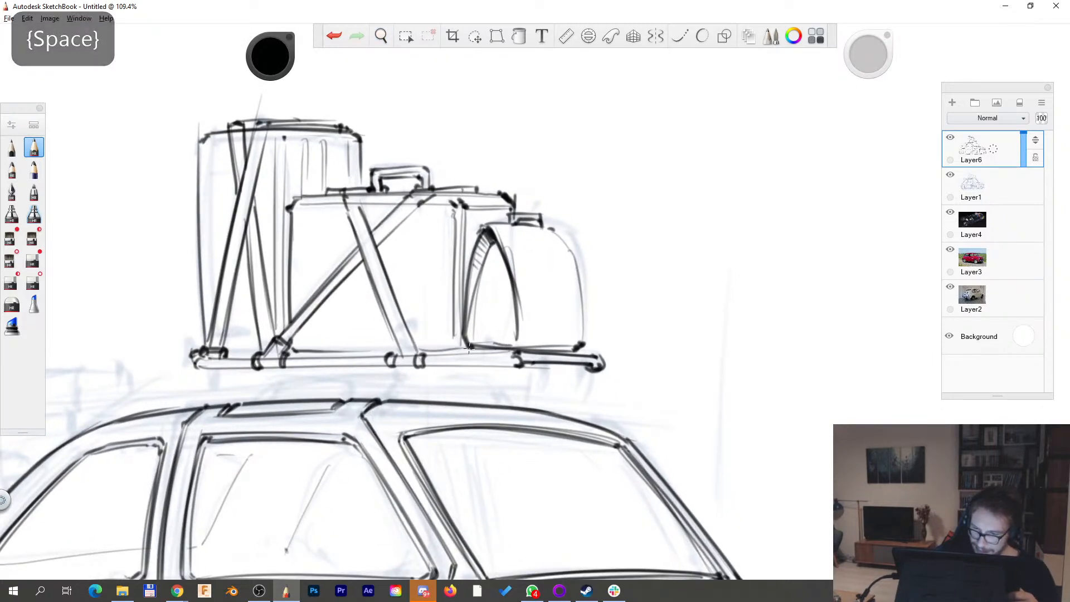
key(space)
drag(589, 345, 553, 234)
click(334, 35)
drag(582, 337, 555, 233)
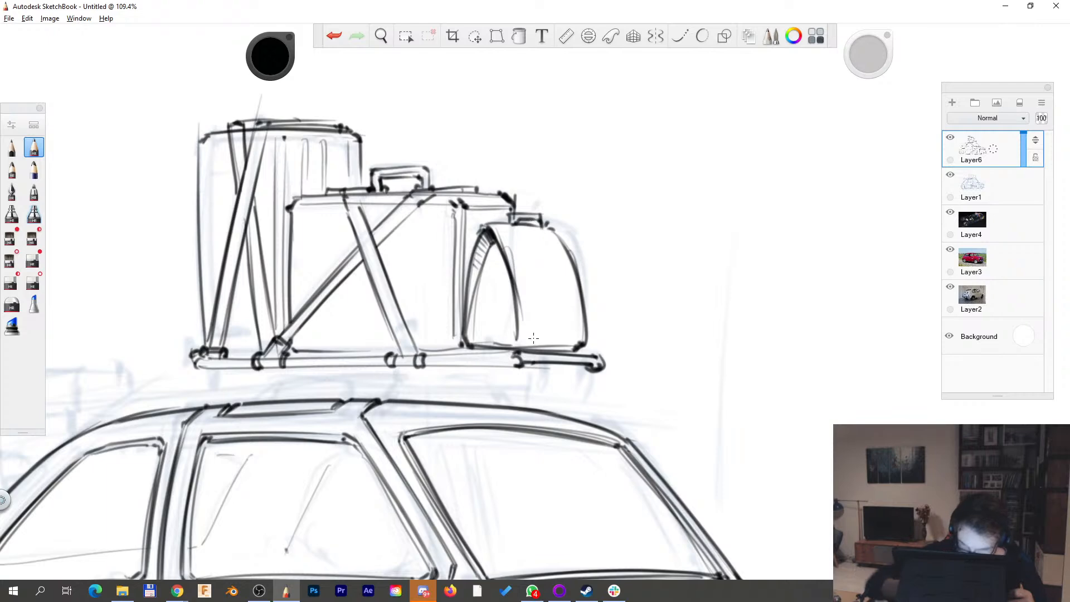
key(space)
- Darken the underside of the roof rack's long rail from its rear end to its front end
drag(467, 360, 384, 382)
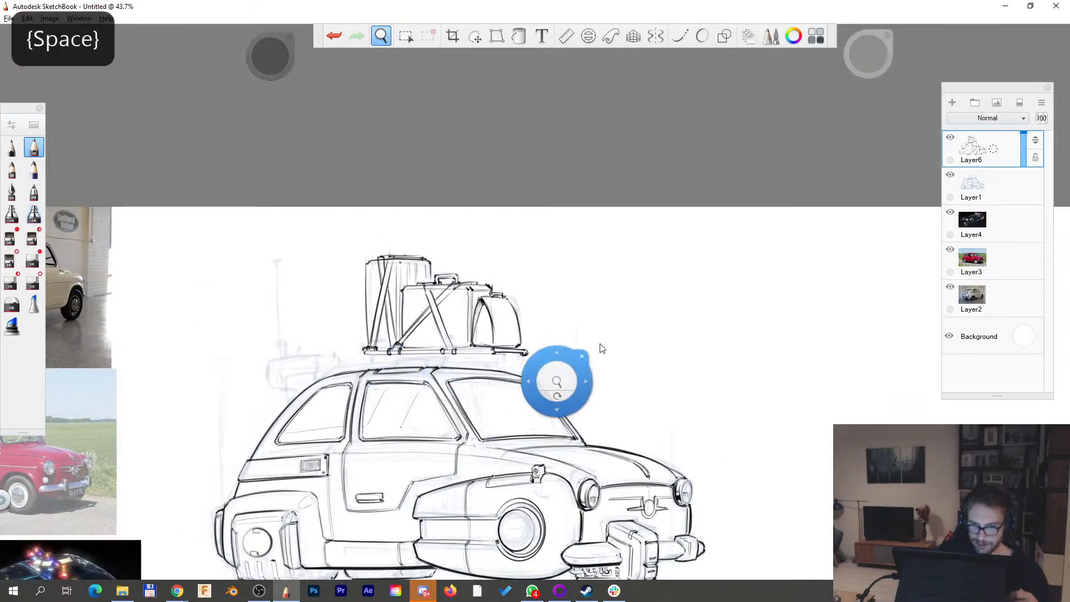
drag(623, 354, 620, 297)
drag(570, 367, 553, 308)
drag(482, 385, 572, 370)
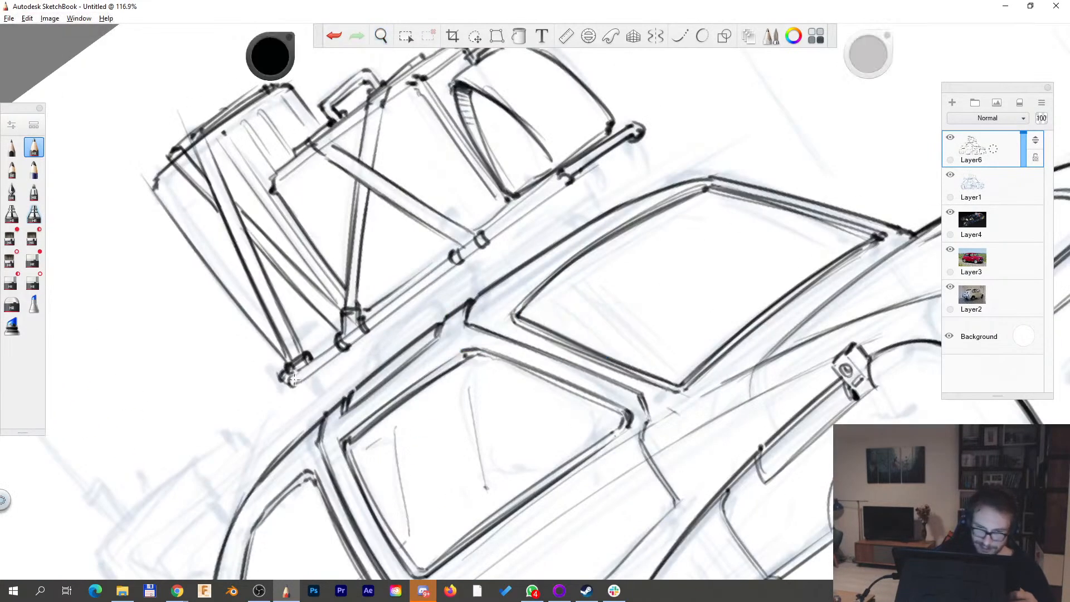
mouse_move(284, 379)
mouse_down()
mouse_move(341, 351)
mouse_move(576, 179)
mouse_up()
drag(484, 242, 632, 135)
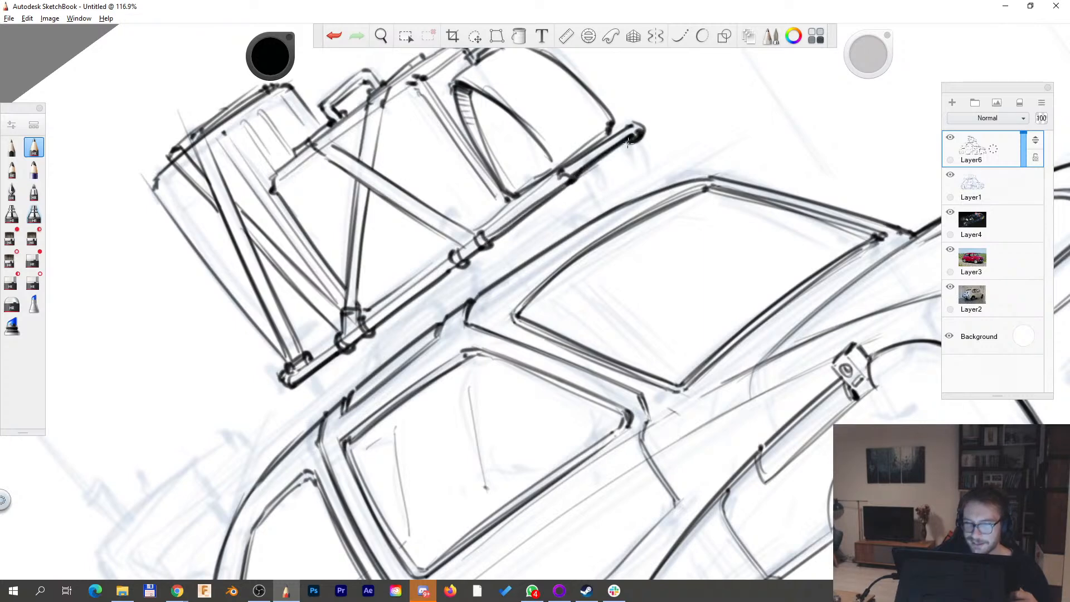
key(space)
drag(651, 185, 698, 279)
drag(647, 312, 602, 358)
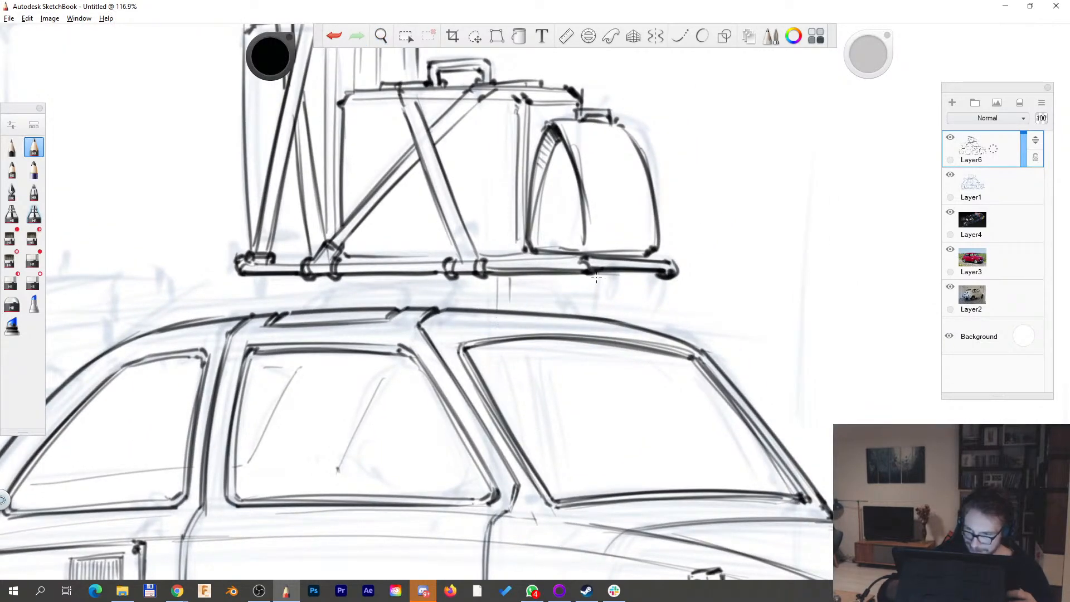
- Lasso the luggage with its roof rack, move it down closer to the car roof and clear the selection
key(space)
drag(574, 276, 505, 333)
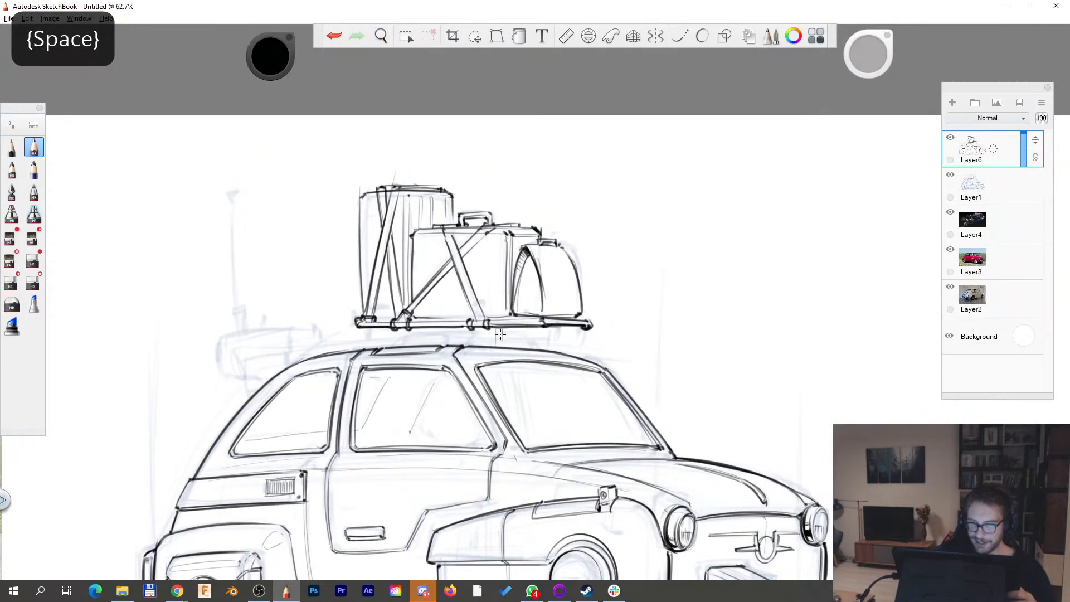
key(s)
key(l)
key(l)
key(l)
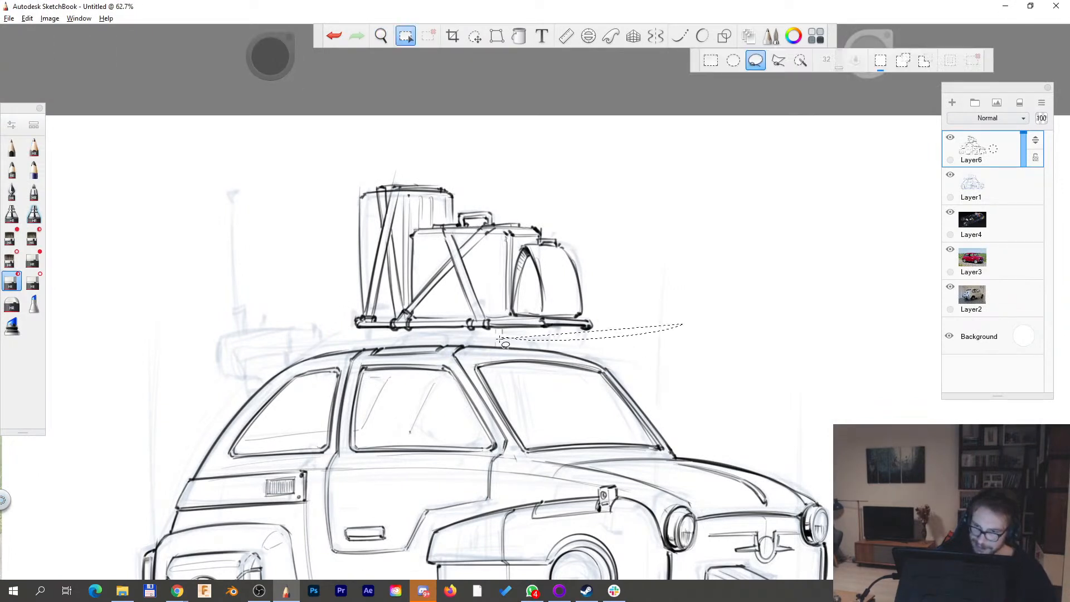
key(v)
mouse_move(623, 370)
mouse_down()
mouse_move(633, 402)
mouse_move(452, 430)
mouse_up()
key(ctrl+d)
key(space)
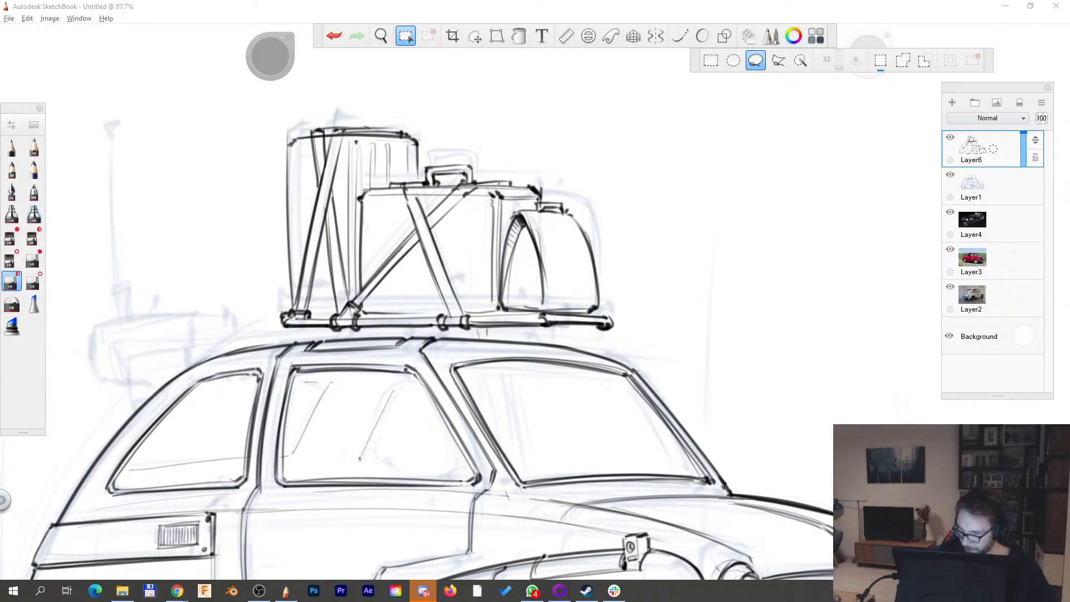
key(space)
drag(399, 351, 448, 306)
key(Escape)
- Ink the two front rack supports between the rail and the roof
key(space)
drag(837, 401, 666, 387)
key(s)
key(s)
key(s)
mouse_move(490, 297)
mouse_down()
mouse_move(513, 301)
mouse_move(492, 310)
mouse_up()
mouse_move(488, 285)
mouse_down()
mouse_move(491, 298)
mouse_move(520, 311)
mouse_move(490, 311)
mouse_move(524, 312)
mouse_up()
mouse_move(597, 285)
mouse_down()
mouse_move(601, 315)
mouse_move(632, 317)
mouse_up()
drag(647, 279, 631, 290)
- Ink the two rear rack supports between rail and roof, hatching the narrow one with short horizontal lines
key(space)
drag(345, 414, 602, 380)
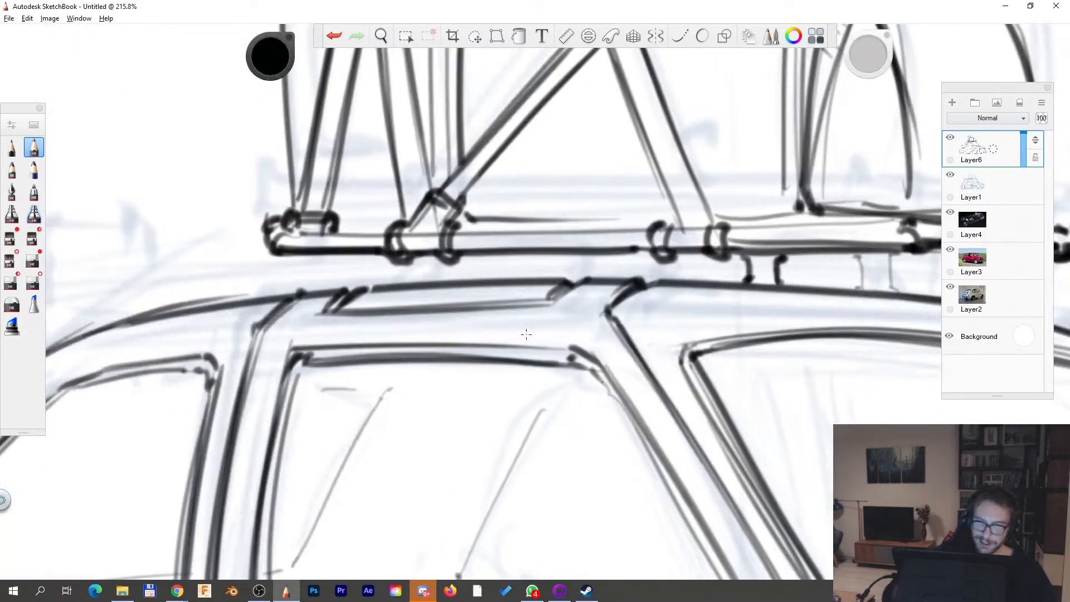
mouse_move(356, 255)
mouse_down()
mouse_move(360, 288)
mouse_move(385, 286)
mouse_up()
drag(384, 256, 386, 284)
mouse_move(463, 257)
mouse_down()
mouse_move(465, 279)
mouse_move(489, 277)
mouse_move(488, 262)
mouse_up()
drag(467, 267, 486, 273)
drag(467, 278, 487, 277)
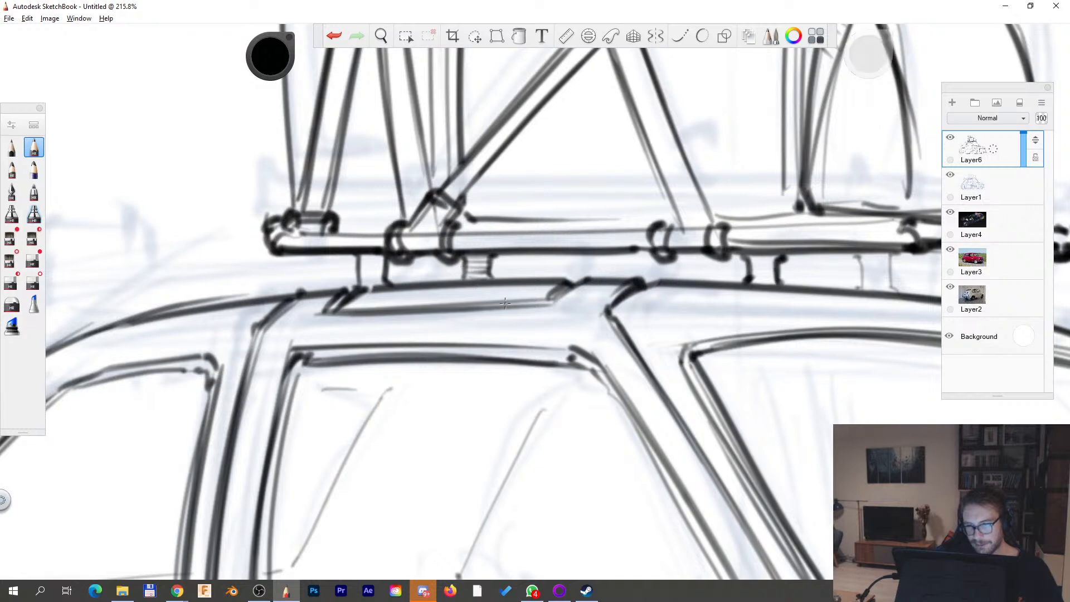
- Hatch the foremost rack support with horizontal lines, thicken its sides and add a short line inside the neighbouring support
key(space)
drag(936, 363, 724, 366)
drag(591, 265, 617, 266)
drag(590, 270, 617, 278)
drag(591, 282, 618, 288)
drag(592, 293, 617, 293)
drag(584, 257, 582, 291)
mouse_move(618, 259)
mouse_down()
mouse_move(621, 288)
mouse_move(619, 255)
mouse_up()
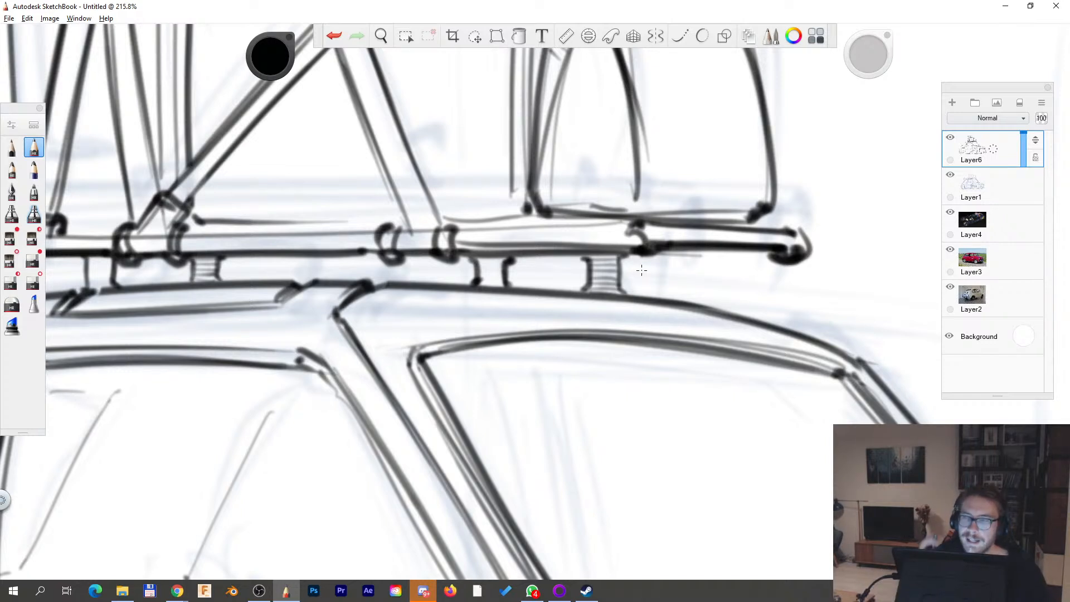
key(space)
drag(498, 262, 496, 280)
key(space)
drag(432, 387, 525, 413)
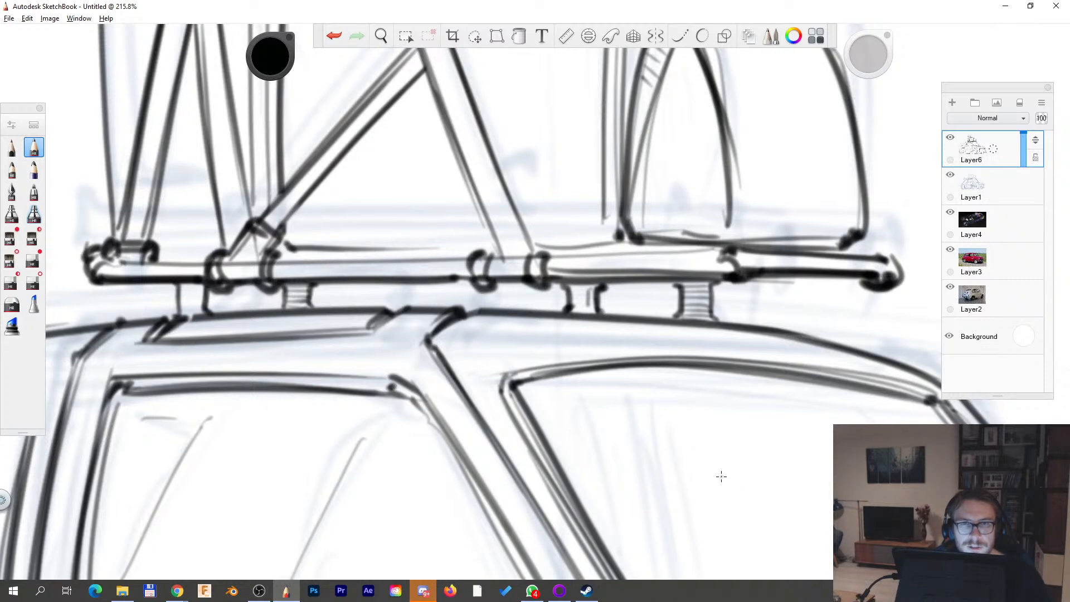
key(space)
drag(519, 248, 422, 293)
drag(426, 315, 402, 407)
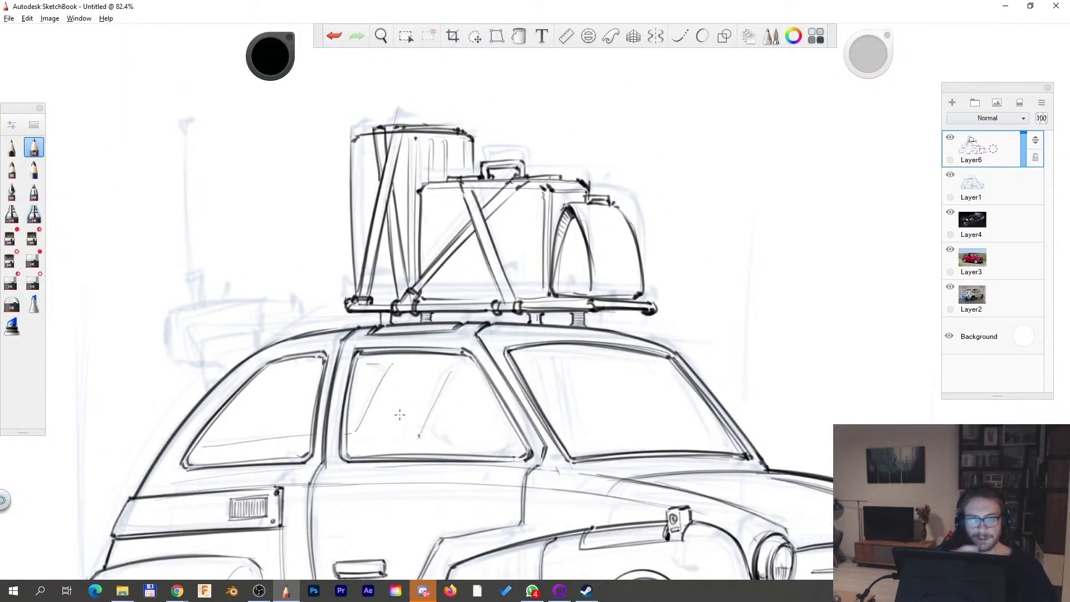
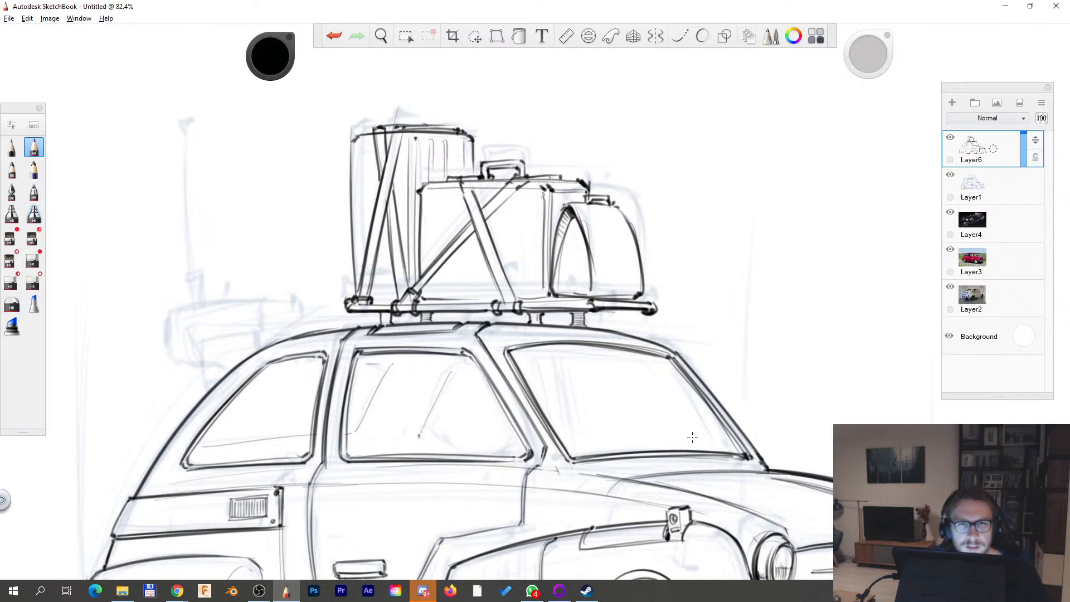
- Thicken the middle suitcase's top edge on both sides of the handle and darken its front upper corner
key(space)
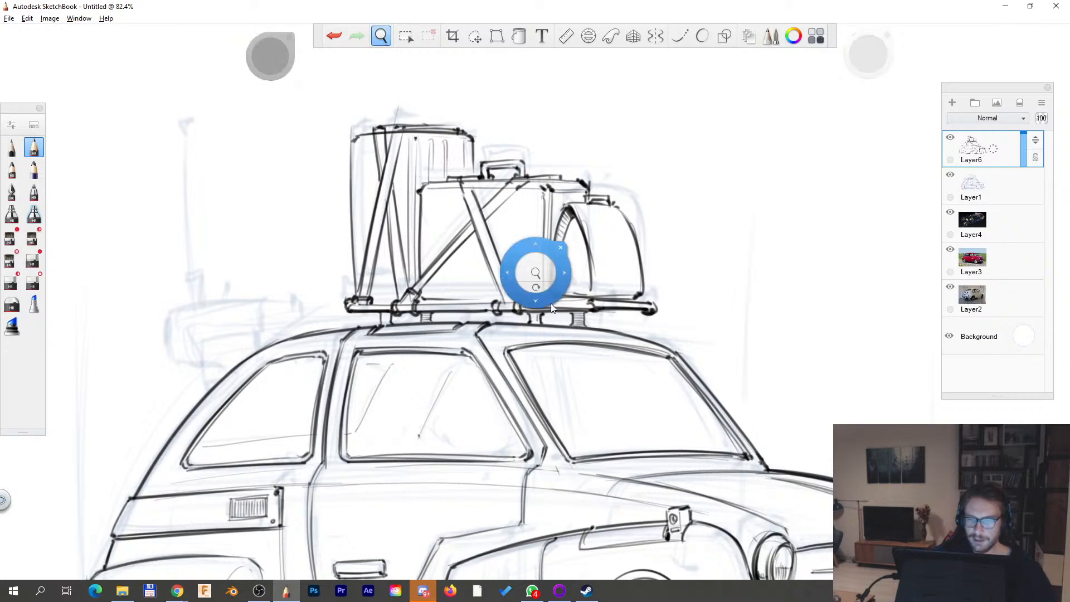
drag(541, 366, 596, 393)
drag(493, 171, 368, 254)
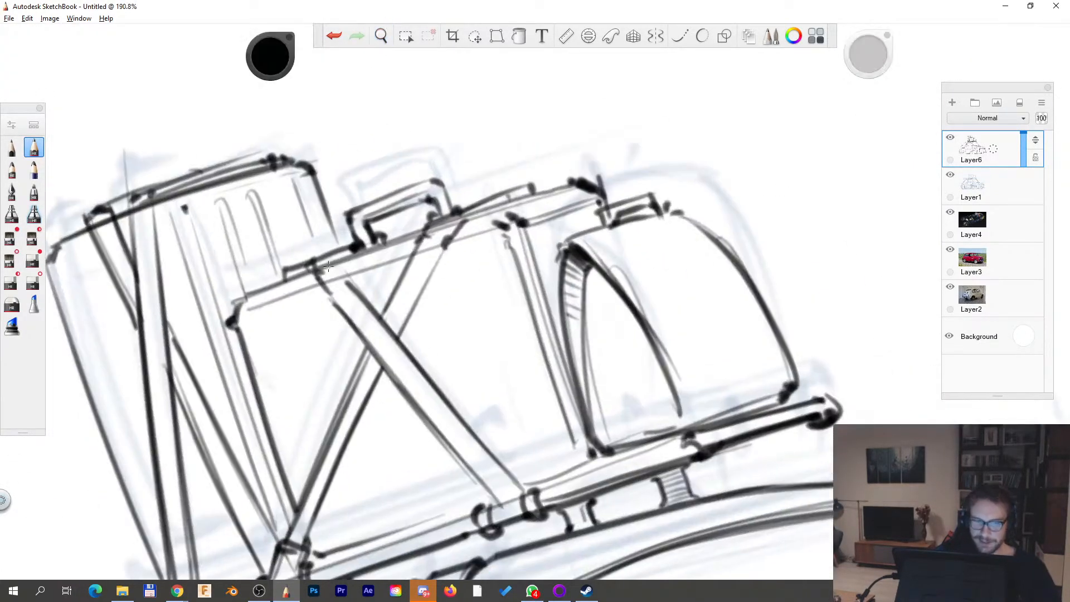
drag(240, 301, 298, 269)
drag(359, 250, 582, 180)
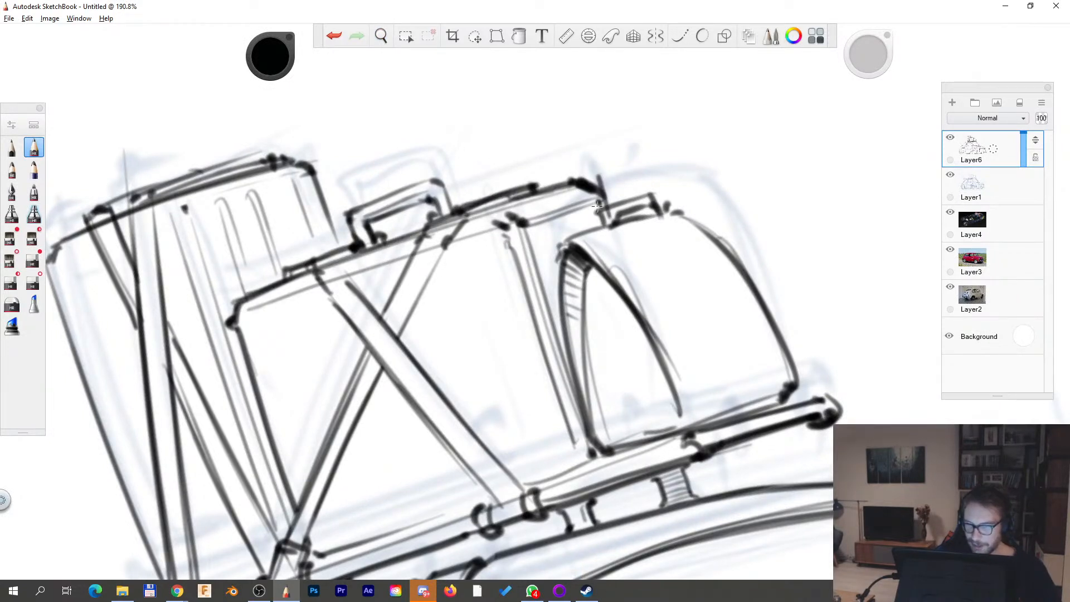
drag(505, 214, 522, 224)
key(space)
mouse_move(537, 279)
mouse_down()
mouse_move(606, 254)
mouse_move(646, 255)
mouse_move(637, 245)
mouse_up()
drag(533, 329, 591, 281)
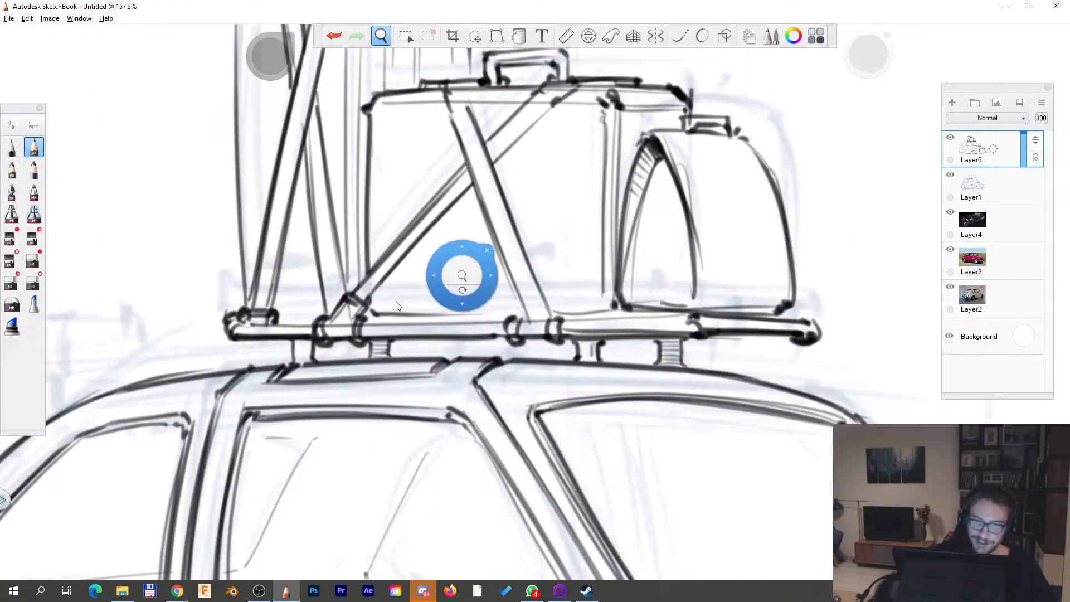
- Thicken the tall suitcase's rear edge from the rail to its rounded upper corner and reinforce its top edge
drag(438, 295, 453, 464)
drag(261, 474, 255, 178)
key(ctrl+z)
mouse_move(262, 477)
mouse_down()
mouse_move(256, 159)
mouse_move(251, 216)
mouse_move(273, 153)
mouse_up()
key(space)
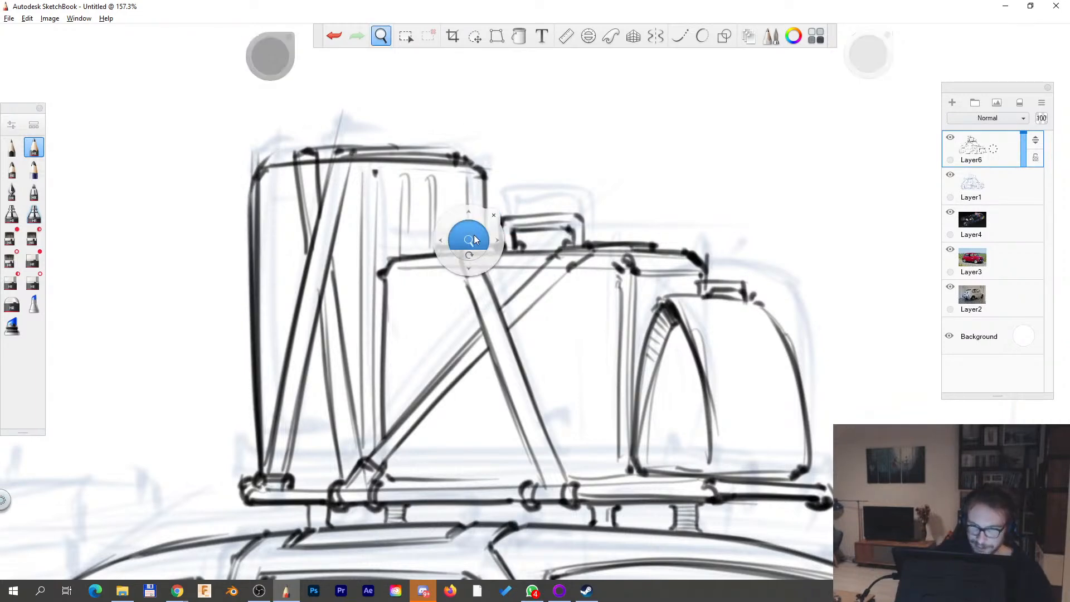
drag(472, 237, 458, 245)
mouse_move(304, 185)
mouse_down()
mouse_move(434, 168)
mouse_move(407, 166)
mouse_up()
key(space)
mouse_move(392, 440)
mouse_down()
mouse_move(475, 299)
mouse_move(418, 414)
mouse_up()
drag(418, 414, 371, 316)
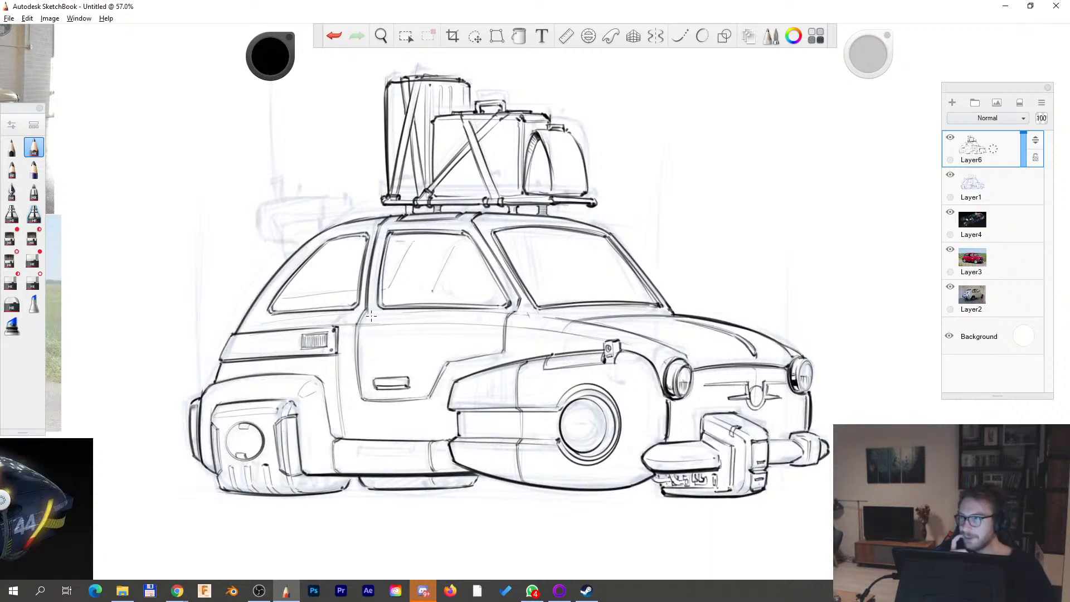
- Ink the arm's long top line behind the roof, its upright support and the rear edge of the box-shaped unit
key(space)
drag(291, 220, 502, 356)
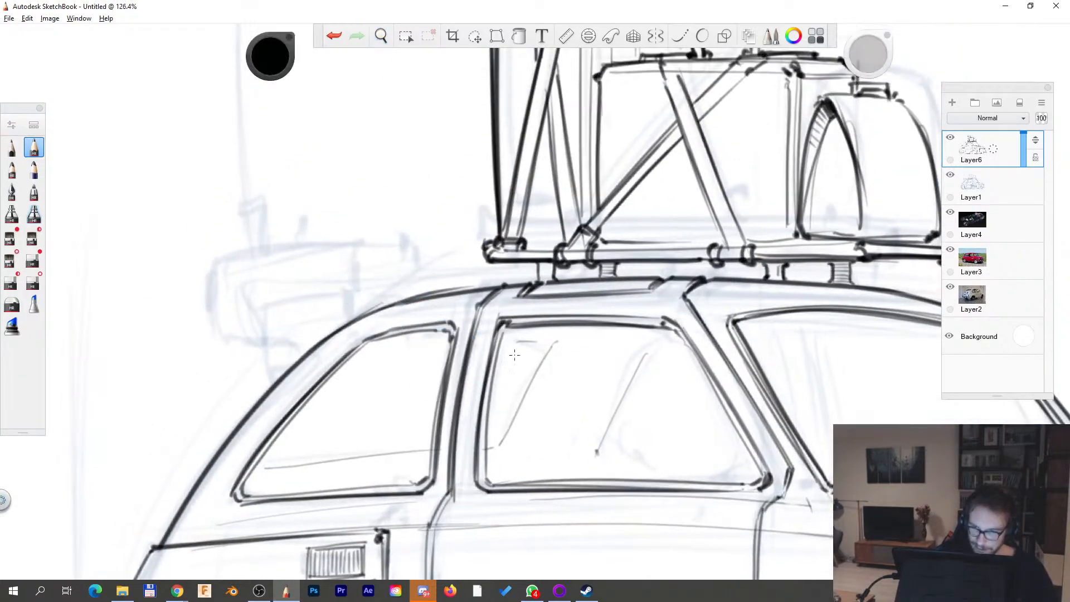
drag(258, 287, 505, 270)
key(ctrl+z)
drag(261, 280, 512, 272)
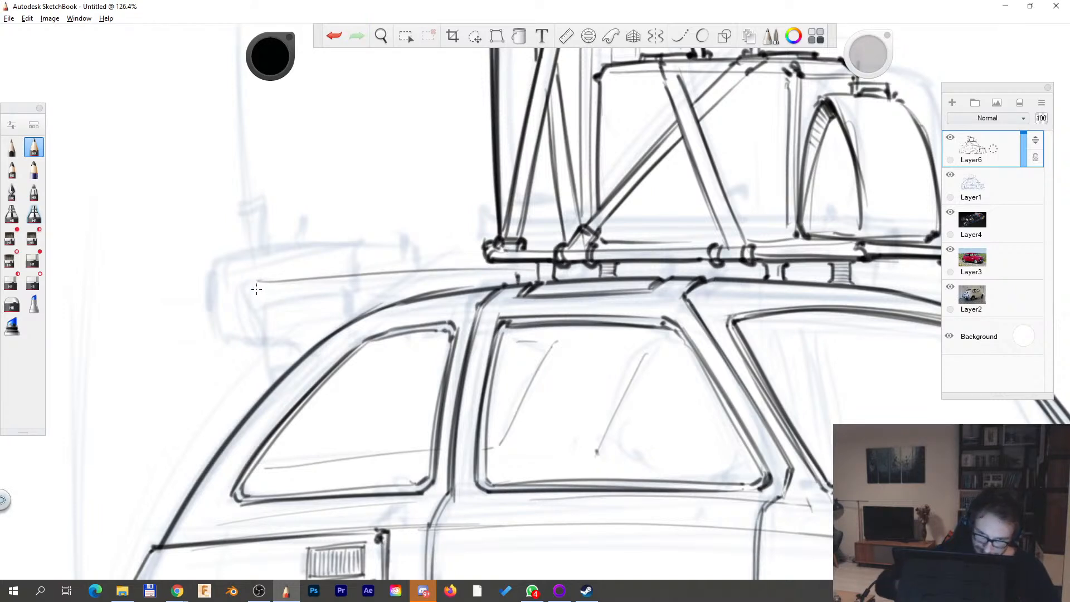
drag(267, 307, 269, 383)
mouse_move(264, 345)
mouse_down()
mouse_move(233, 342)
mouse_move(218, 243)
mouse_up()
- Ink the box-shaped rear unit's front and top edges and add small fittings on top of its front end
drag(420, 241, 420, 262)
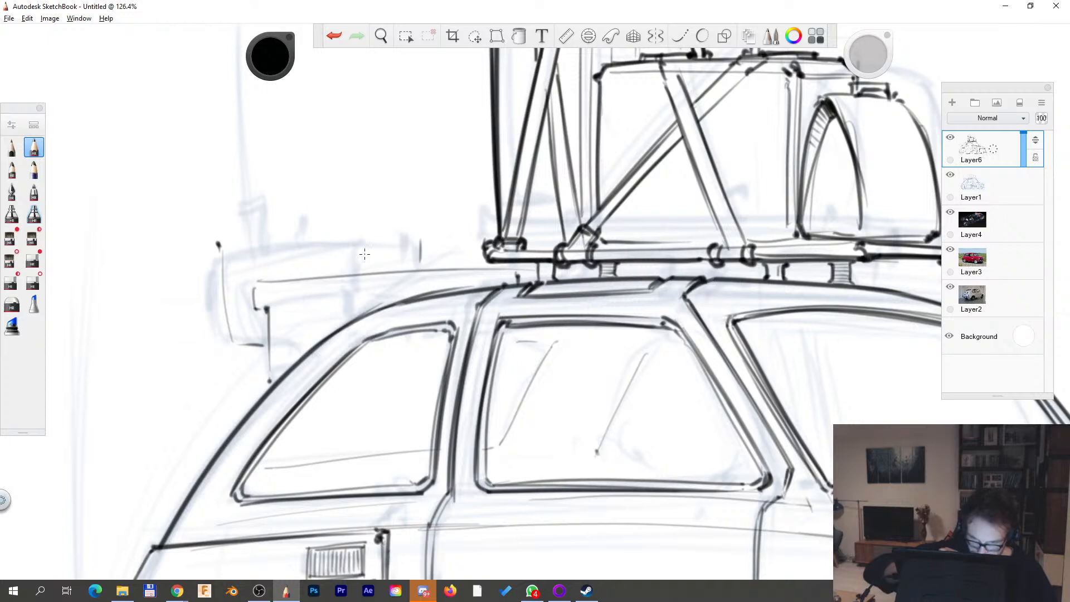
drag(224, 252, 385, 246)
drag(222, 243, 388, 233)
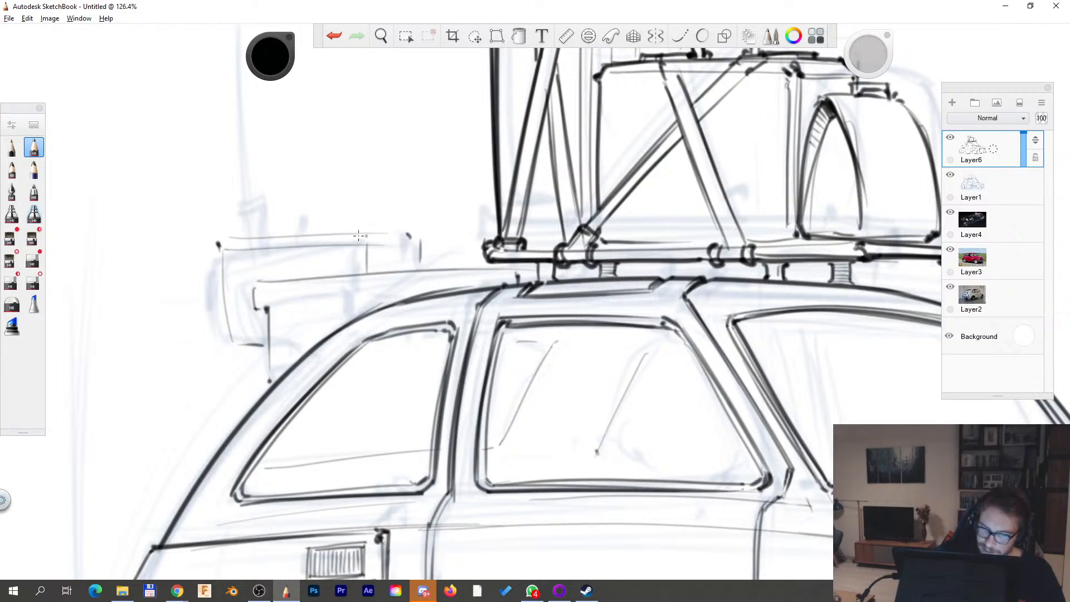
mouse_move(374, 242)
mouse_down()
mouse_move(382, 240)
mouse_move(343, 226)
mouse_move(420, 222)
mouse_move(417, 234)
mouse_up()
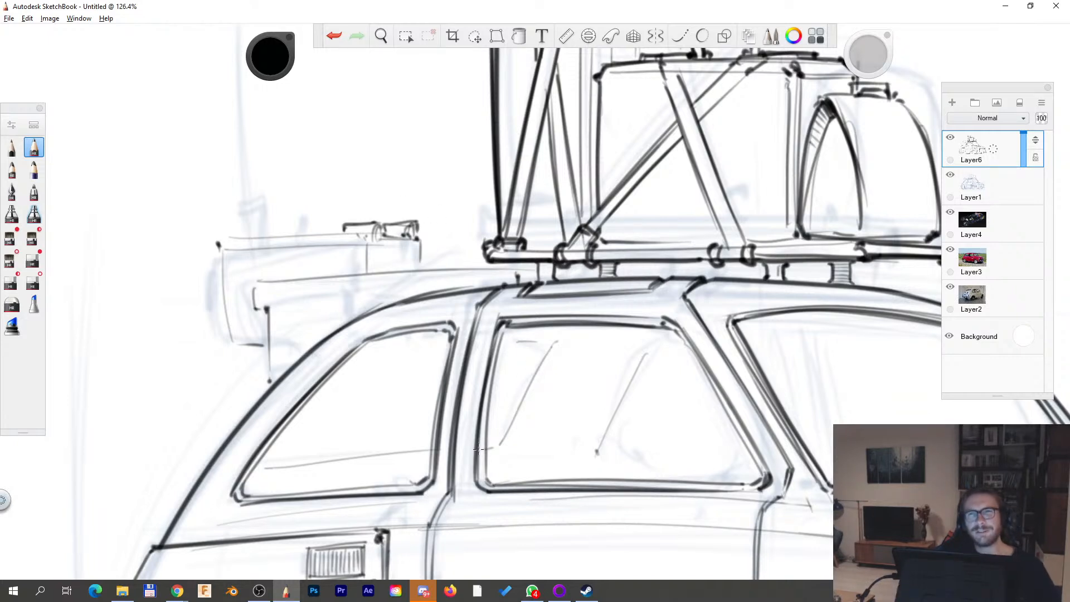
key(space)
mouse_move(256, 403)
mouse_down()
mouse_move(618, 355)
mouse_move(632, 475)
mouse_up()
drag(327, 265, 569, 266)
drag(389, 227, 396, 237)
drag(468, 235, 498, 244)
mouse_move(338, 237)
mouse_down()
mouse_move(393, 219)
mouse_move(388, 202)
mouse_move(410, 238)
mouse_move(467, 222)
mouse_move(514, 240)
mouse_up()
mouse_move(480, 234)
mouse_down()
mouse_move(454, 241)
mouse_move(507, 244)
mouse_up()
drag(350, 216, 357, 202)
drag(349, 200, 506, 209)
mouse_move(384, 216)
mouse_down()
mouse_move(361, 255)
mouse_move(373, 252)
mouse_up()
drag(357, 201, 422, 196)
mouse_move(367, 174)
mouse_down()
mouse_move(473, 201)
mouse_move(505, 248)
mouse_up()
drag(468, 211, 518, 222)
drag(460, 217, 395, 222)
mouse_move(397, 215)
mouse_down()
mouse_move(337, 231)
mouse_move(505, 241)
mouse_up()
drag(509, 209, 516, 234)
key(m)
mouse_move(499, 329)
mouse_down()
mouse_move(466, 101)
mouse_move(334, 360)
mouse_up()
key(Delete)
key(ctrl+d)
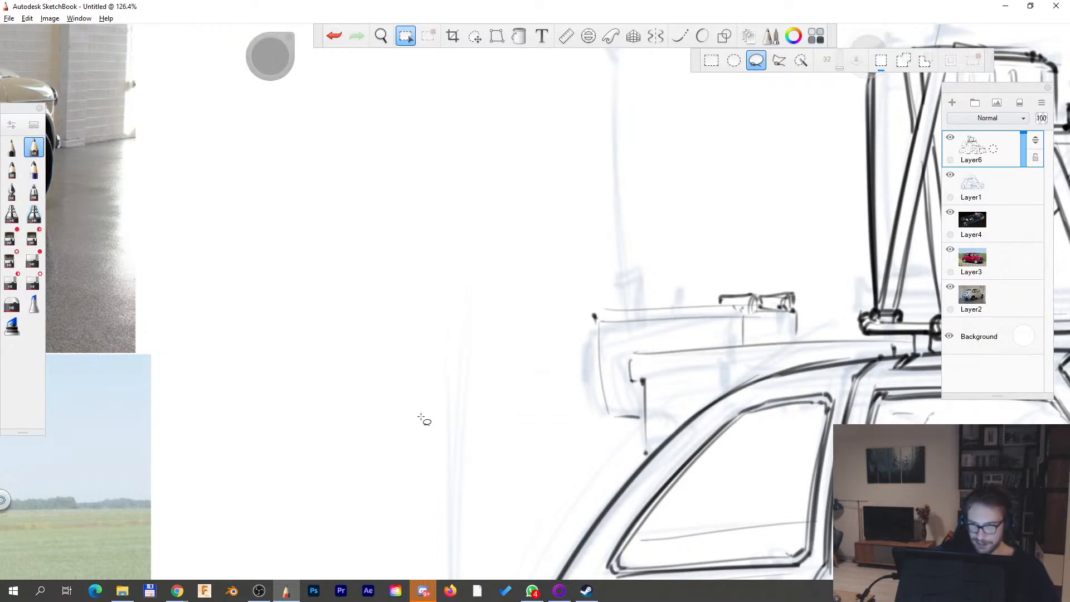
- Darken the rear unit's lower outline and ink the lower edge of the arm beneath it
key(b)
key(space)
drag(991, 458, 705, 418)
mouse_move(318, 374)
mouse_down()
mouse_move(308, 270)
mouse_move(319, 266)
mouse_move(322, 375)
mouse_move(357, 377)
mouse_move(364, 414)
mouse_up()
drag(347, 340, 462, 337)
- Darken the arm's long top edge up to the roof rack, erasing the uneven stroke and redrawing it
key(space)
drag(717, 370, 718, 351)
drag(358, 375, 600, 279)
drag(394, 360, 621, 275)
key(ctrl+z)
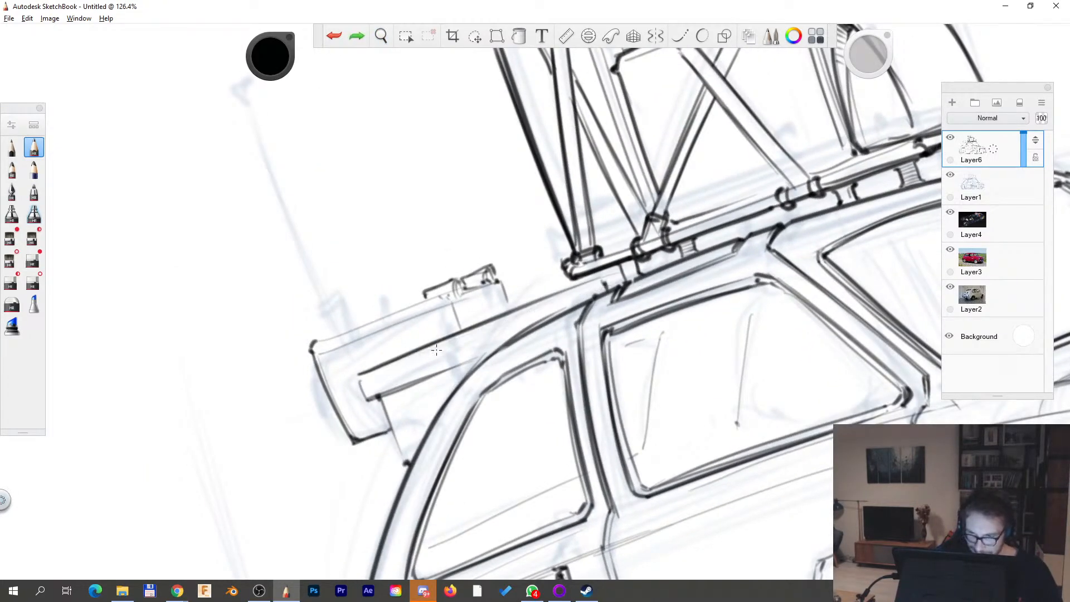
key(e)
drag(383, 365, 599, 280)
key(b)
drag(359, 373, 610, 284)
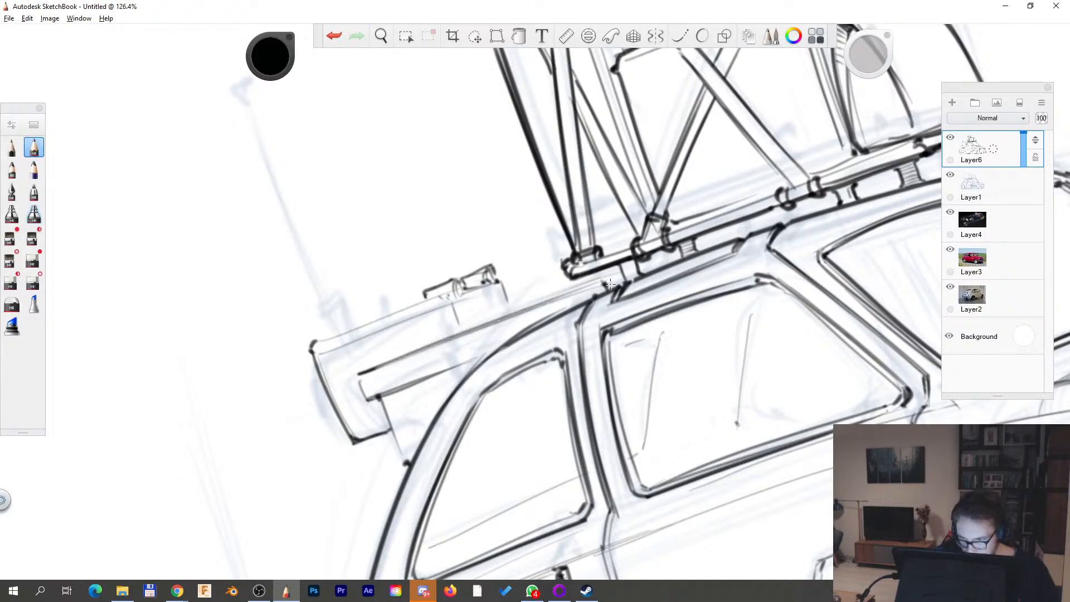
drag(359, 372, 630, 269)
key(space)
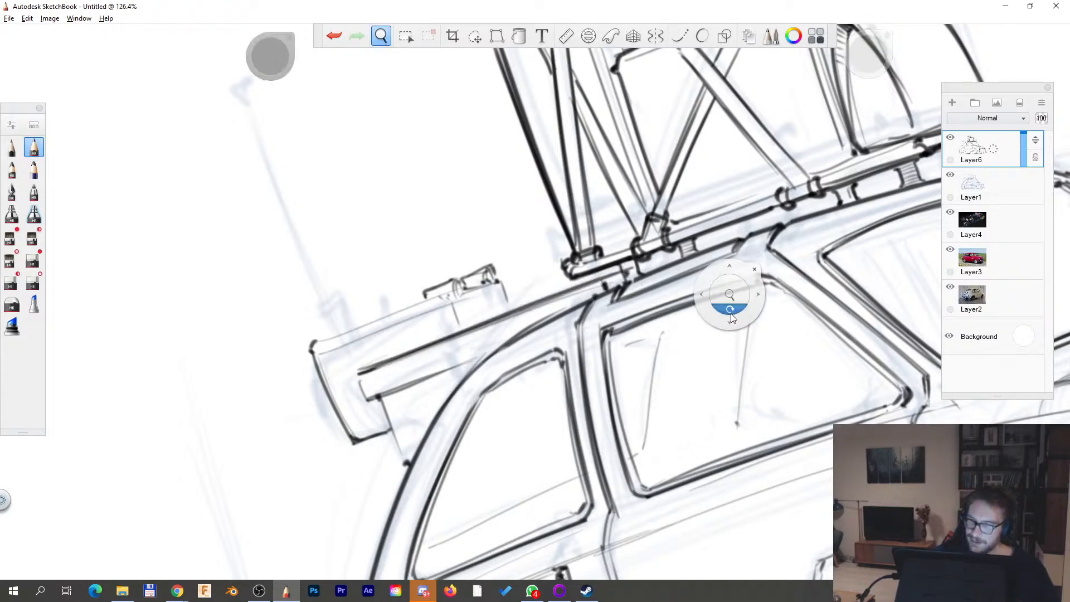
drag(728, 264, 731, 311)
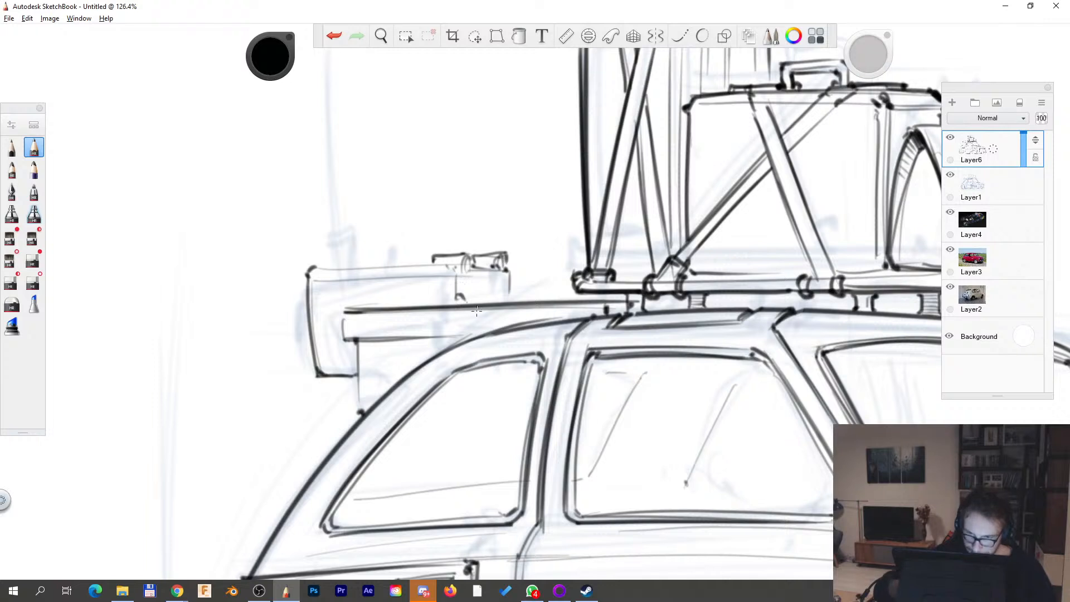
- Ink small slanted details below the rear unit's front fittings and darken the unit's top edge
mouse_move(456, 291)
mouse_down()
mouse_move(524, 302)
mouse_move(515, 297)
mouse_up()
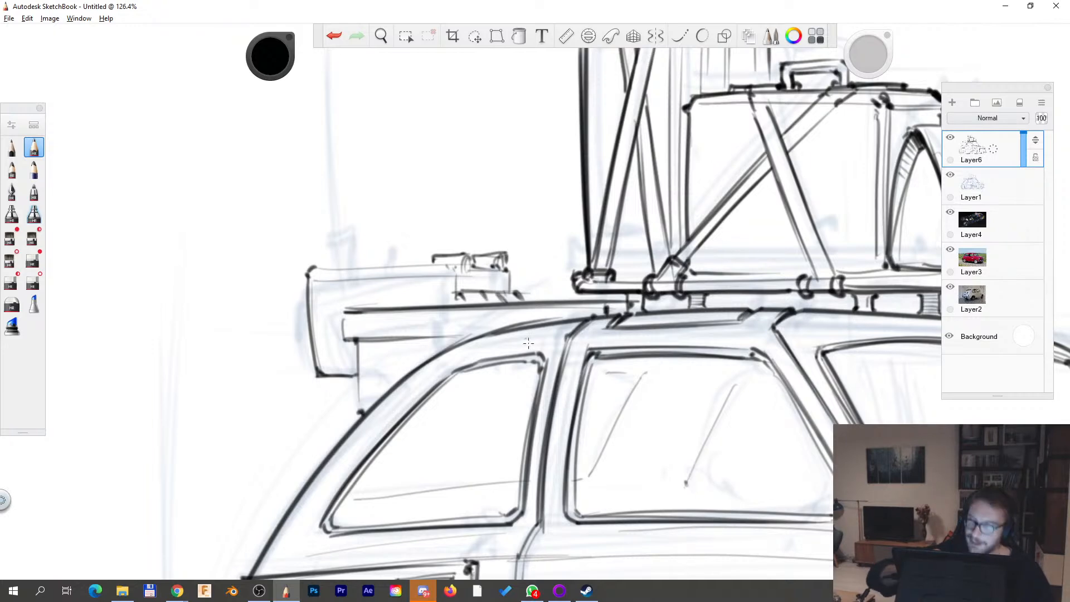
key(space)
drag(701, 321, 559, 364)
drag(608, 522, 467, 484)
mouse_move(510, 257)
mouse_down()
mouse_move(615, 392)
mouse_move(620, 378)
mouse_up()
drag(242, 279, 426, 274)
- Ink the tall antenna mast with its base collar and tip on top of the rear unit's outer end
key(space)
drag(377, 361, 404, 453)
drag(287, 363, 282, 306)
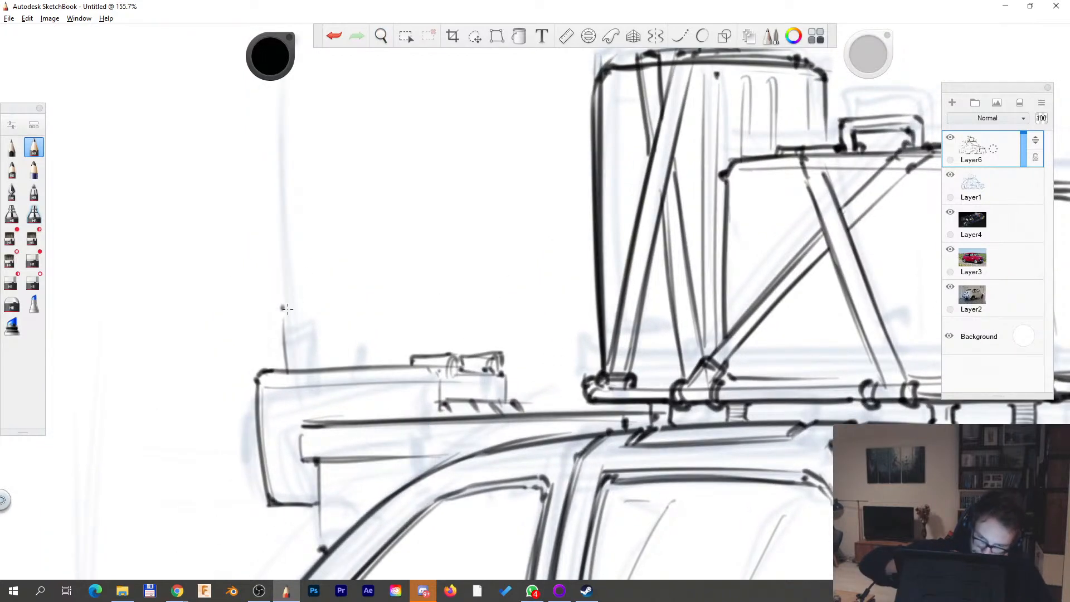
drag(317, 367, 318, 302)
drag(282, 316, 317, 316)
mouse_move(284, 320)
mouse_down()
mouse_move(285, 336)
mouse_move(342, 351)
mouse_move(362, 472)
mouse_move(304, 204)
mouse_move(312, 190)
mouse_up()
key(space)
drag(309, 434, 301, 209)
drag(292, 192, 302, 188)
- Ink the short antenna rods beside the mast and a small round fitting at the rear unit's lower corner
drag(332, 454, 329, 372)
drag(329, 373, 332, 452)
key(space)
mouse_move(402, 514)
mouse_down()
mouse_move(405, 388)
mouse_move(388, 341)
mouse_up()
drag(397, 337, 400, 391)
key(space)
mouse_move(356, 490)
mouse_down()
mouse_move(362, 389)
mouse_move(318, 393)
mouse_move(326, 415)
mouse_up()
key(space)
mouse_move(378, 451)
mouse_down()
mouse_move(358, 387)
mouse_move(336, 407)
mouse_move(333, 323)
mouse_up()
- Ink thin glass reflection lines inside the windshield, with a dot at the lower corner
key(space)
drag(540, 290, 430, 346)
drag(515, 417, 413, 390)
mouse_move(554, 326)
mouse_down()
mouse_move(610, 375)
mouse_move(619, 360)
mouse_up()
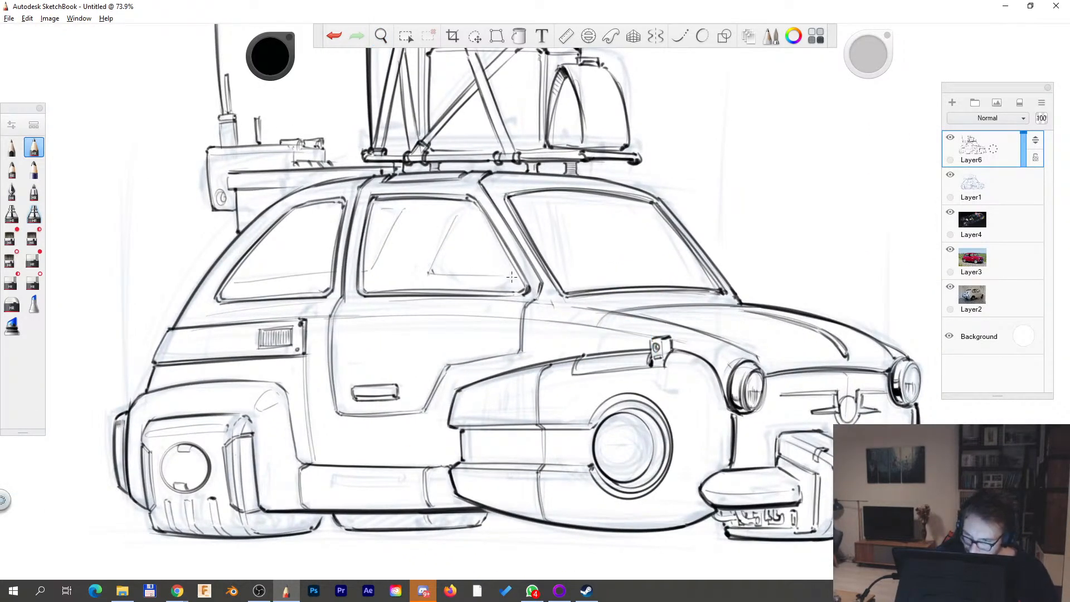
mouse_move(548, 206)
mouse_down()
mouse_move(556, 249)
mouse_move(669, 281)
mouse_up()
click(559, 277)
drag(559, 280, 703, 277)
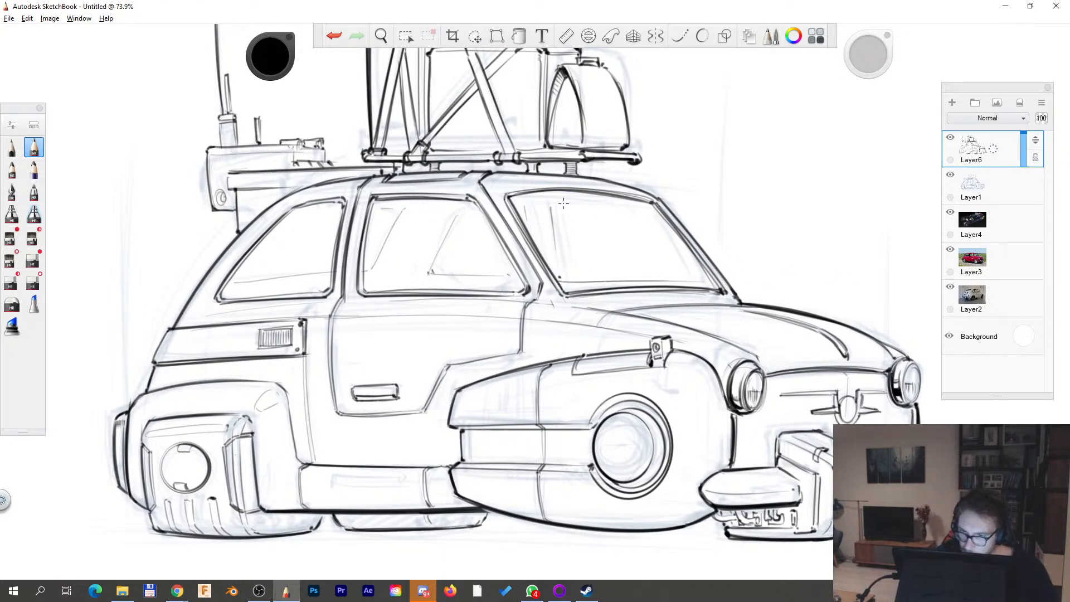
- Toggle the visibility of Layer6 to compare the inked line art with the rough sketch beneath it
key(space)
drag(602, 379, 457, 400)
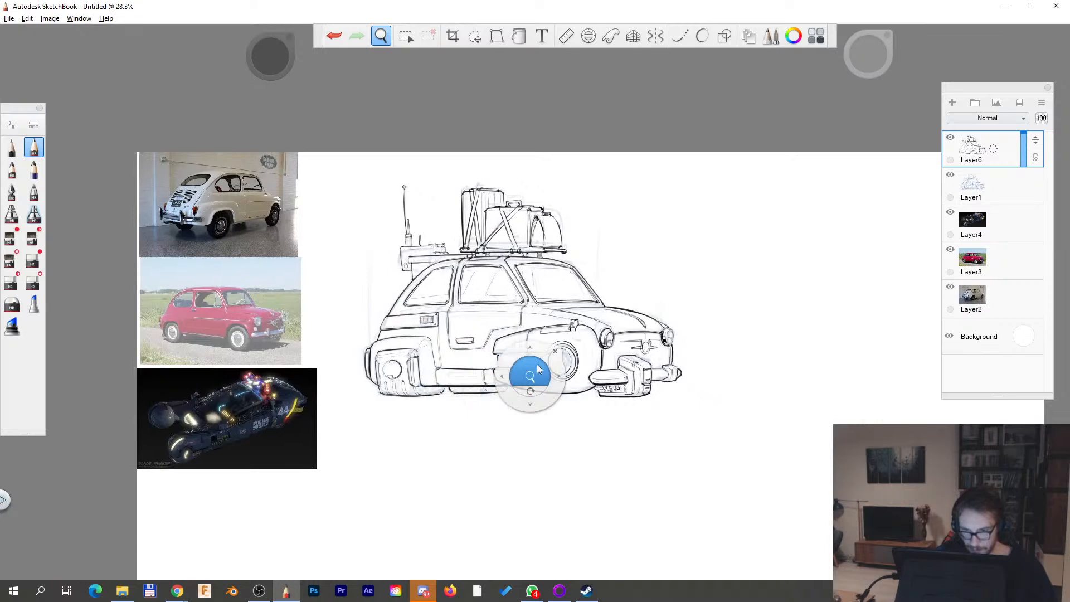
drag(549, 393, 597, 370)
click(950, 139)
click(950, 139)
click(950, 139)
click(950, 140)
click(950, 140)
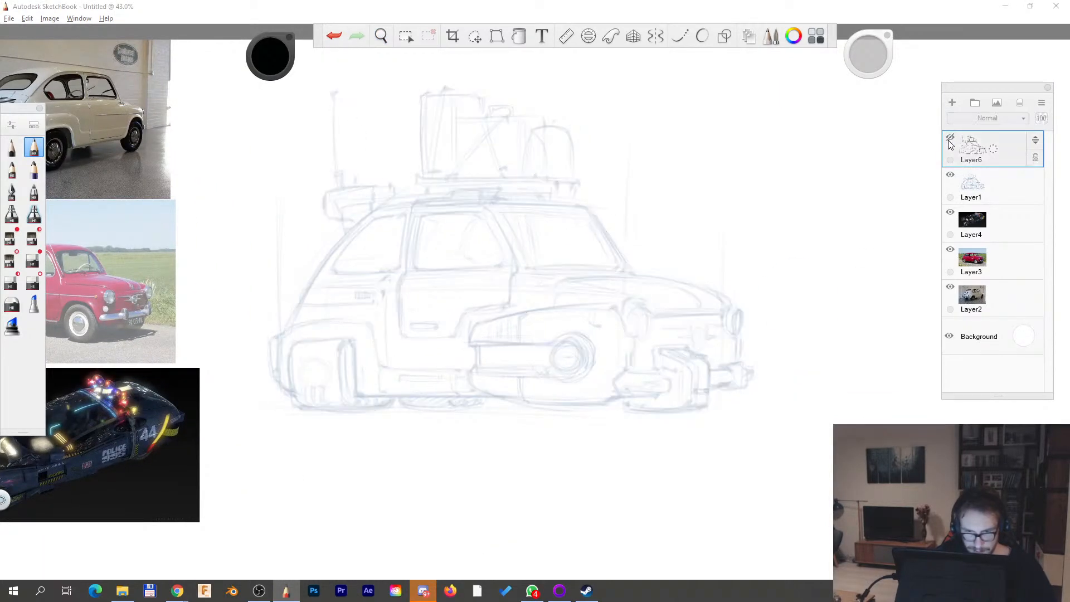
click(951, 140)
- Ink a narrow rectangular recess on the sill panel, erasing the first top edge and redrawing it slightly higher
drag(361, 418, 474, 373)
drag(486, 282, 624, 286)
drag(485, 300, 592, 303)
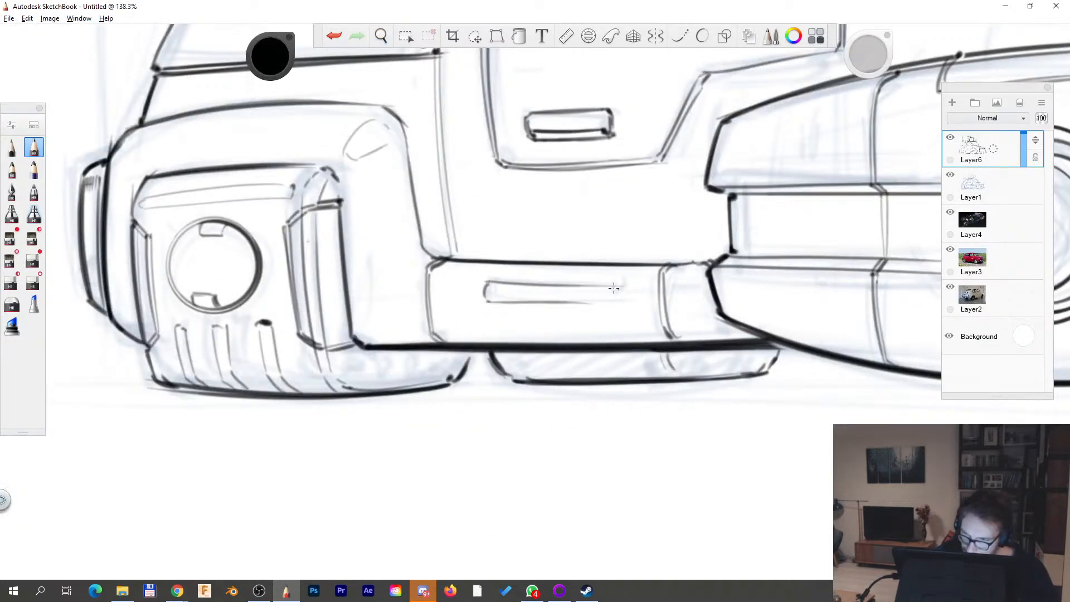
key(e)
drag(489, 283, 615, 286)
key(b)
drag(485, 288, 494, 278)
drag(492, 279, 615, 278)
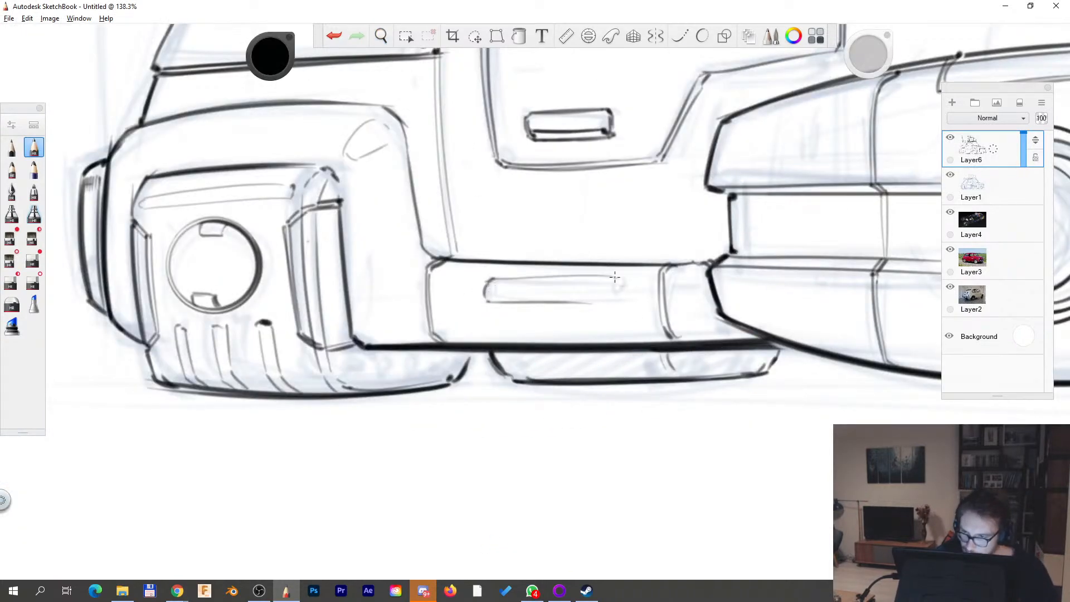
drag(499, 297, 613, 305)
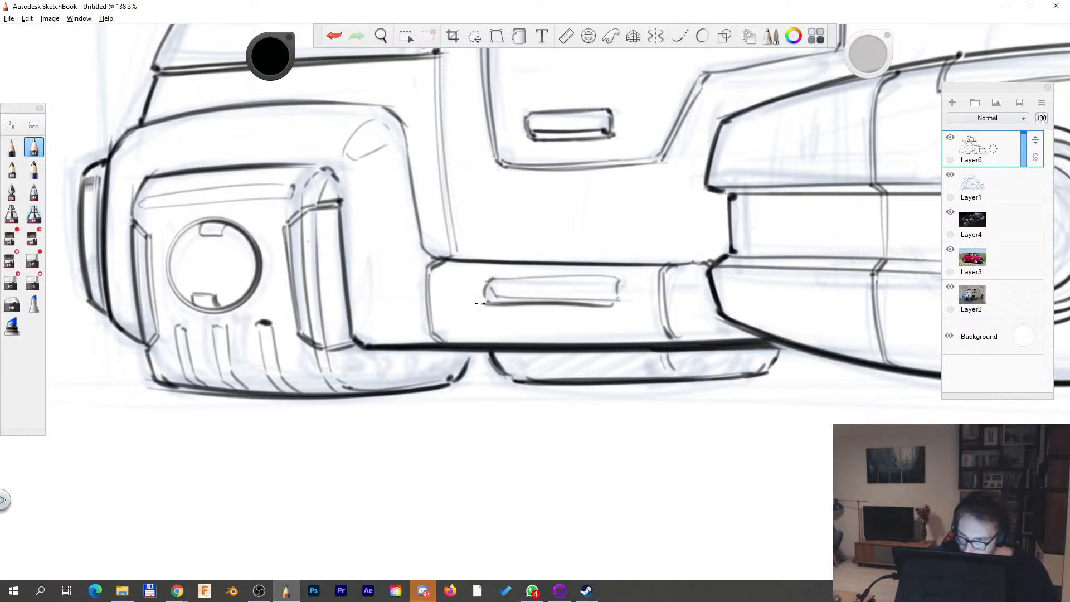
drag(484, 282, 621, 282)
- Ink a lengthwise inner contour line along the near front bumper bar
key(space)
drag(758, 264, 719, 323)
mouse_move(730, 333)
mouse_down()
mouse_move(688, 332)
mouse_move(411, 389)
mouse_up()
drag(725, 312, 677, 392)
drag(647, 416, 645, 437)
key(space)
drag(720, 367, 768, 363)
mouse_move(527, 393)
mouse_down()
mouse_move(524, 336)
mouse_move(613, 341)
mouse_up()
drag(672, 421, 717, 418)
click(725, 419)
key(space)
drag(803, 447, 822, 391)
drag(891, 468, 787, 404)
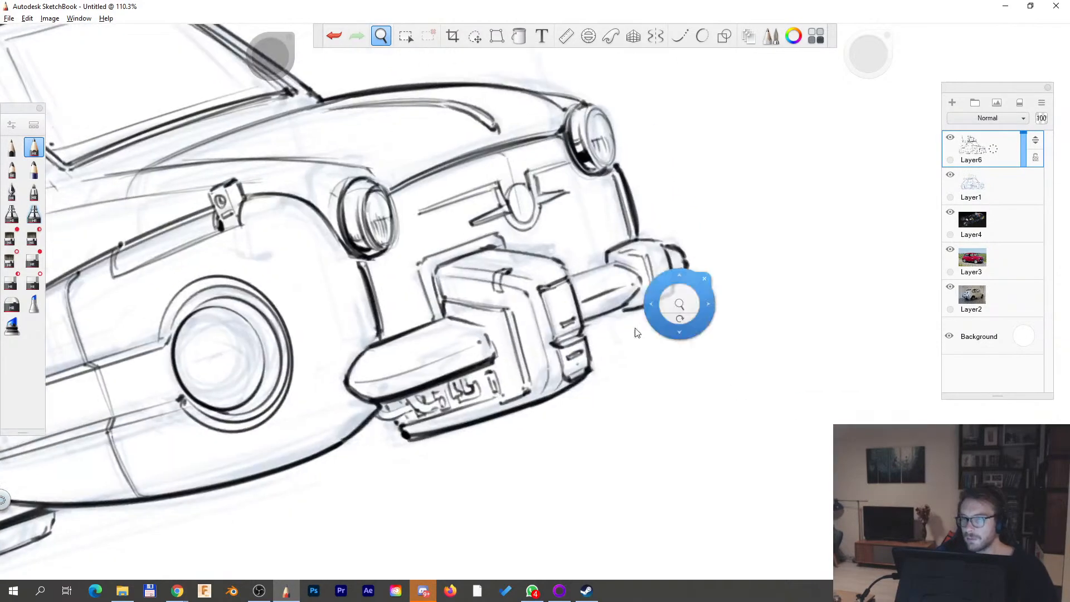
drag(586, 349, 628, 356)
drag(263, 393, 438, 343)
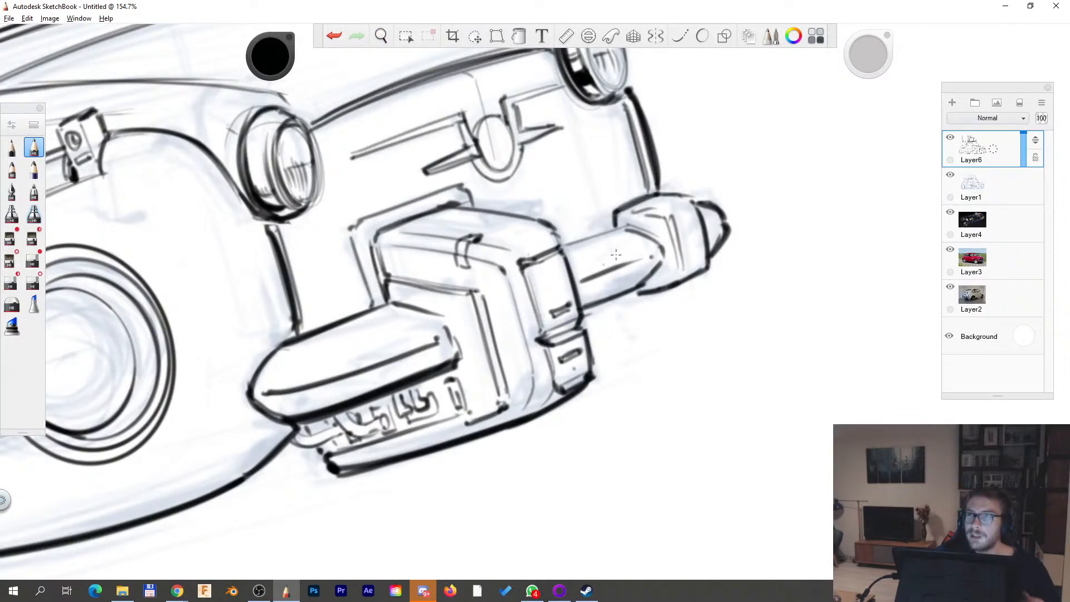
- Fill a dark reflection band along the near bumper bar and add reflection strokes to the far bar
key(Tab)
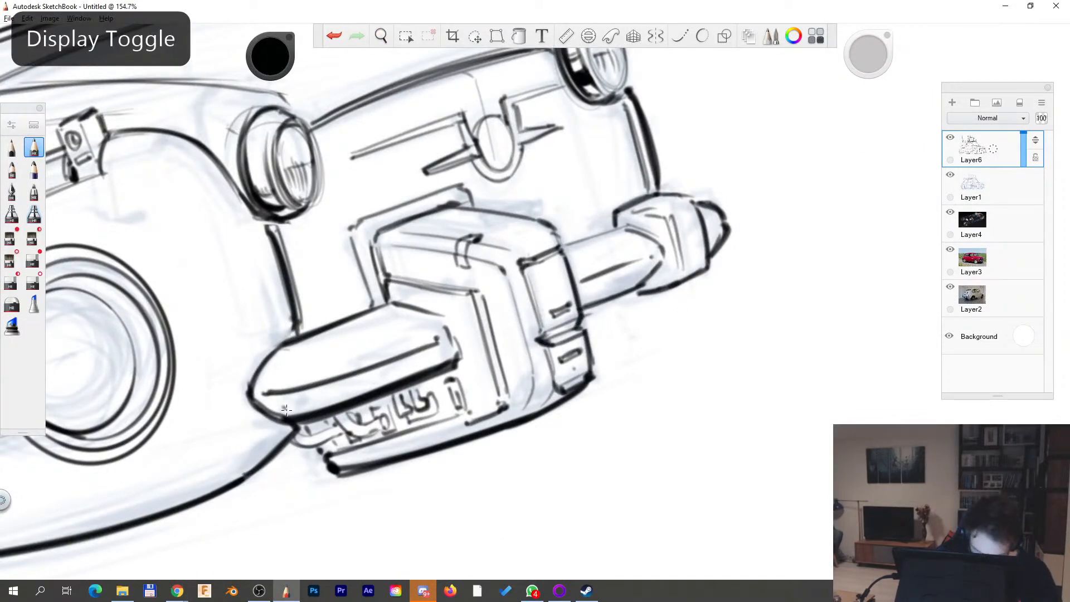
drag(285, 408, 433, 358)
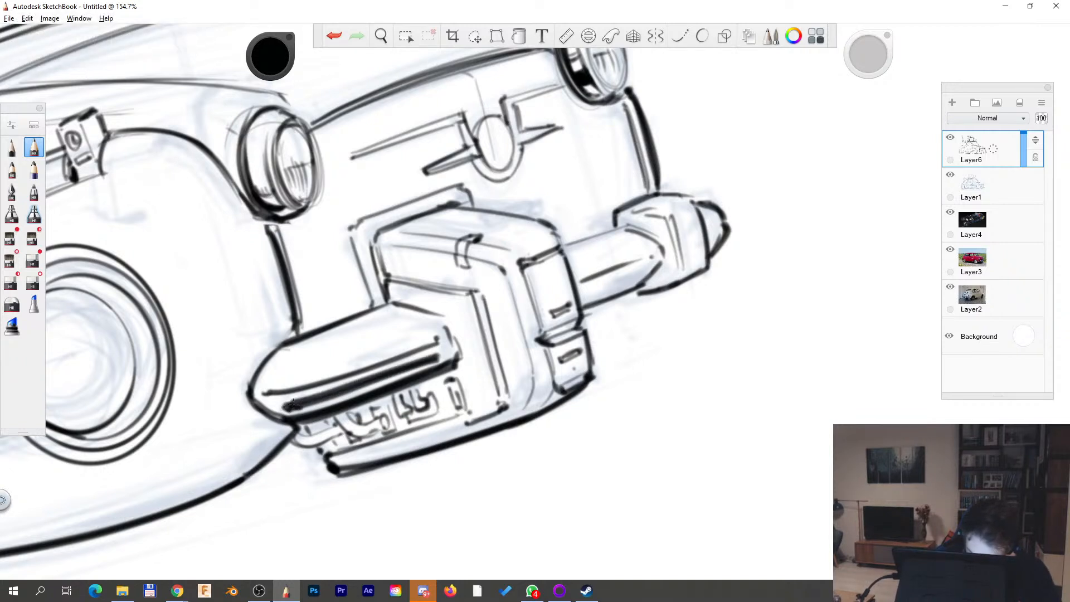
drag(294, 406, 451, 355)
drag(273, 398, 301, 410)
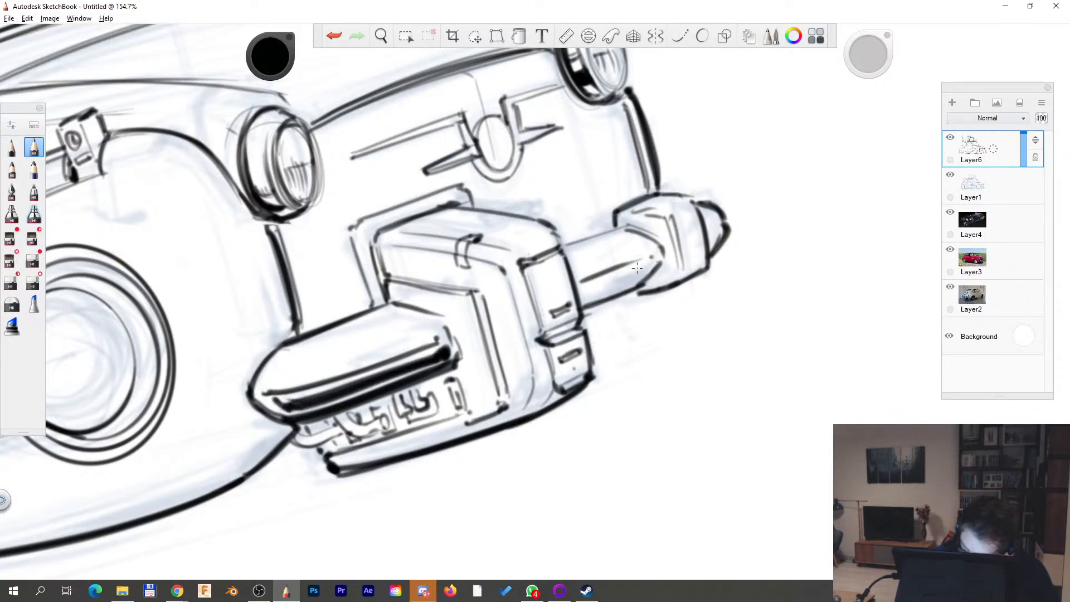
mouse_move(579, 295)
mouse_down()
mouse_move(647, 271)
mouse_move(585, 296)
mouse_move(633, 272)
mouse_up()
drag(266, 387, 390, 357)
- Refine the chrome reflections on both front bumper bars and darken the far bumper's end cap
key(space)
drag(745, 315, 607, 329)
drag(492, 271, 444, 291)
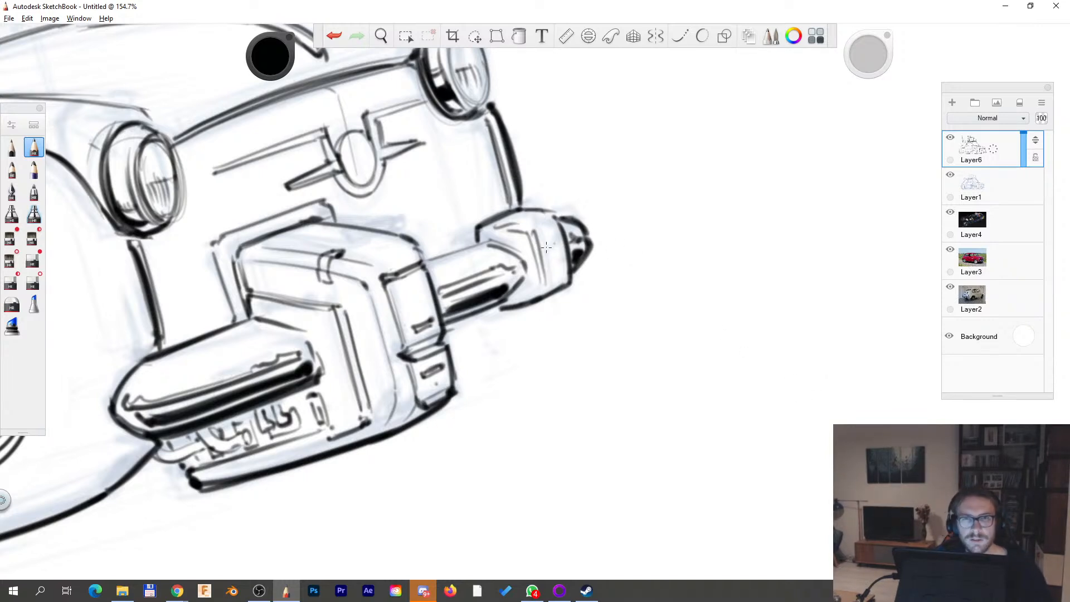
key(space)
drag(563, 248, 530, 261)
mouse_move(619, 238)
mouse_down()
mouse_move(640, 287)
mouse_move(634, 265)
mouse_move(583, 263)
mouse_move(475, 282)
mouse_up()
key(space)
mouse_move(475, 314)
mouse_down()
mouse_move(650, 410)
mouse_move(660, 403)
mouse_move(457, 464)
mouse_move(321, 363)
mouse_up()
drag(293, 373, 317, 395)
drag(559, 341, 614, 346)
- Hide the rough sketch on Layer1 and thicken the lower outline of the rear pod
click(950, 177)
key(space)
drag(590, 457, 644, 375)
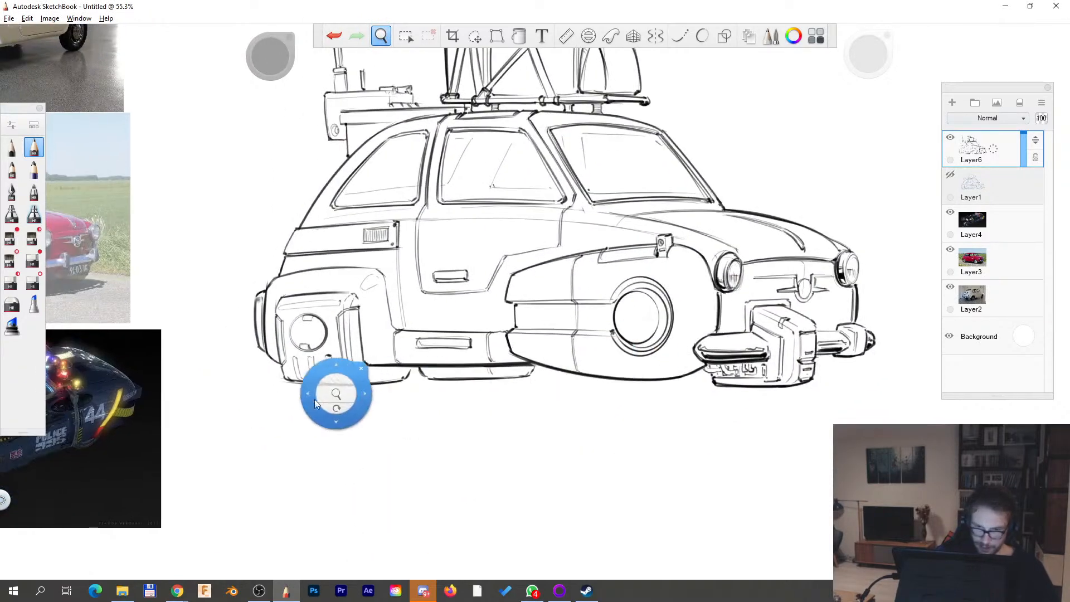
drag(329, 397, 385, 362)
drag(235, 353, 215, 216)
drag(197, 297, 227, 320)
key(space)
drag(563, 355, 596, 307)
drag(553, 472, 519, 339)
drag(396, 443, 508, 264)
mouse_move(479, 327)
mouse_down()
mouse_move(525, 230)
mouse_move(508, 199)
mouse_up()
- Shade the underbody skid beneath the sill panel with diagonal hatching
key(space)
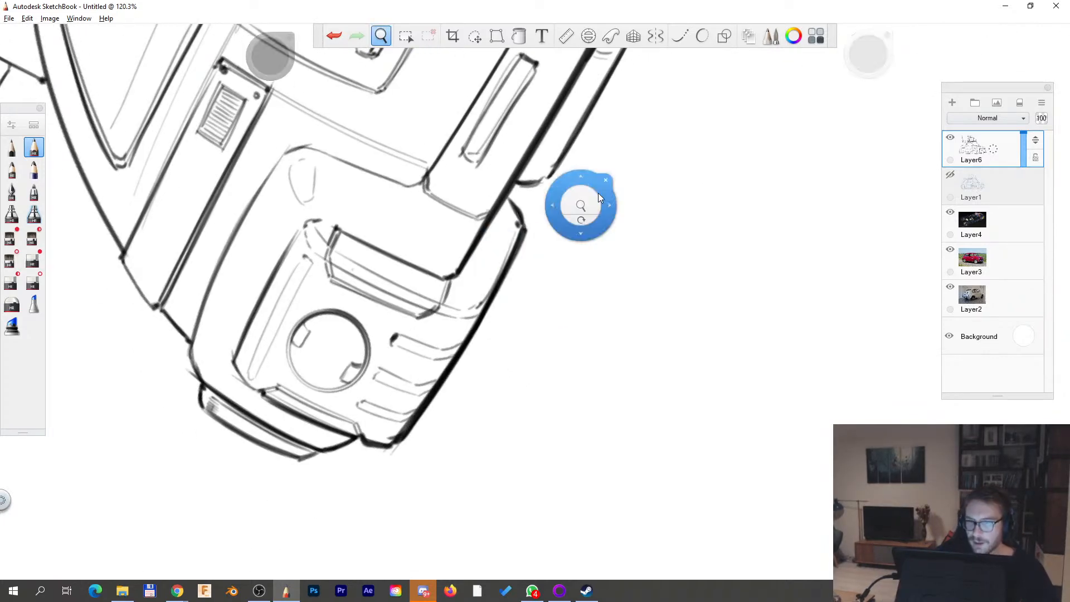
drag(581, 202, 544, 206)
drag(712, 132, 730, 149)
drag(719, 383, 443, 490)
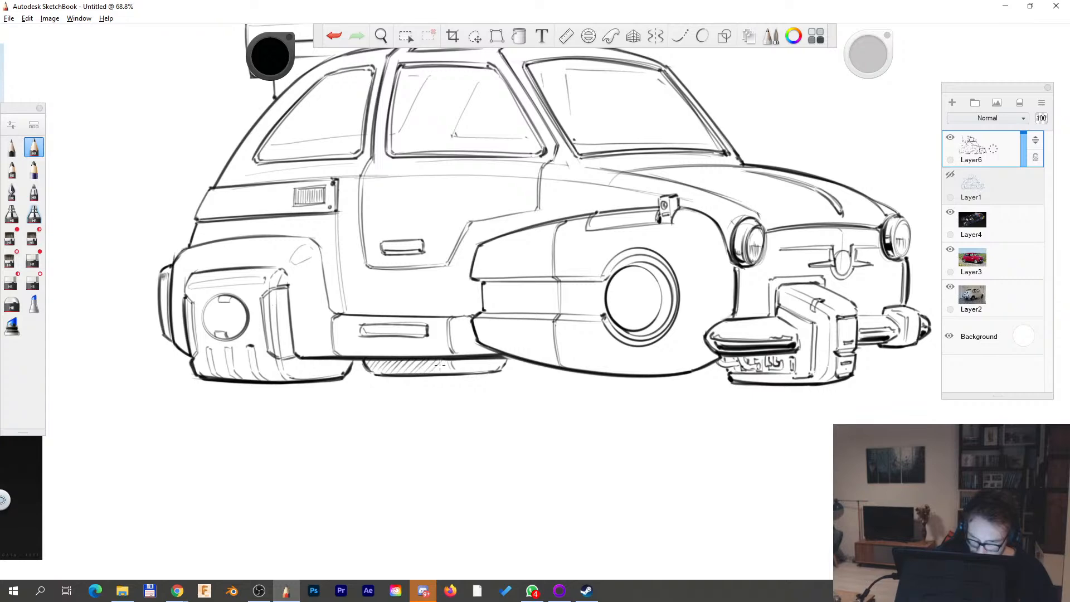
- Thicken the car's rear body contour from the side trim panel up to the arm under the rear unit
key(space)
drag(439, 399, 495, 525)
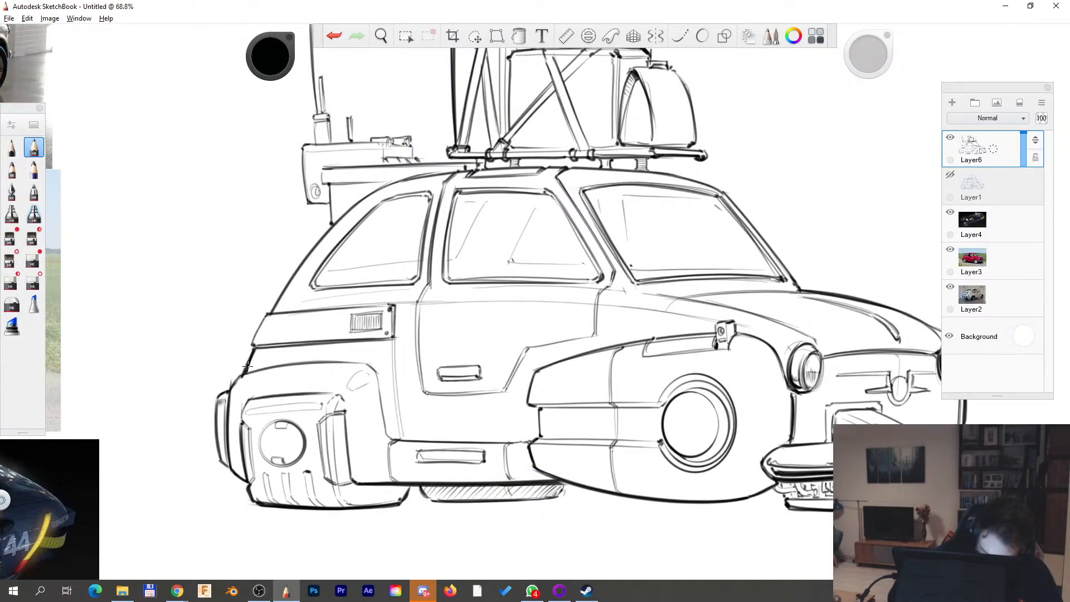
mouse_move(273, 312)
mouse_down()
mouse_move(421, 166)
mouse_move(377, 201)
mouse_move(339, 175)
mouse_move(331, 224)
mouse_up()
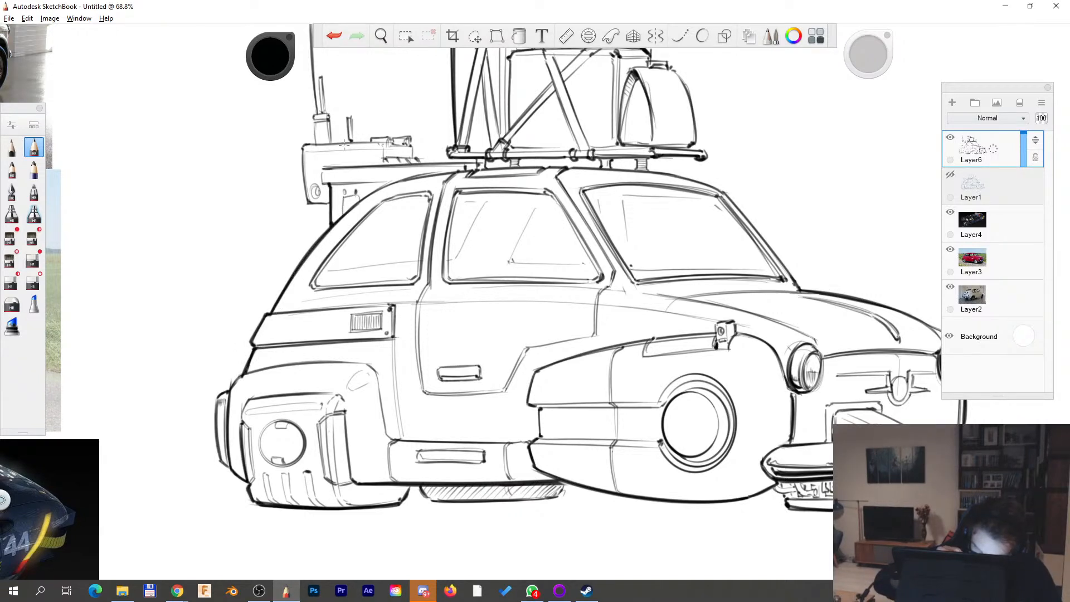
- Darken the antenna base and thicken the rear unit's outer end and top edge
key(space)
drag(378, 174, 358, 273)
mouse_move(275, 313)
mouse_down()
mouse_move(272, 175)
mouse_move(295, 222)
mouse_up()
mouse_move(297, 182)
mouse_down()
mouse_move(309, 228)
mouse_move(256, 333)
mouse_up()
drag(249, 234, 259, 347)
mouse_move(261, 228)
mouse_down()
mouse_move(401, 226)
mouse_move(397, 215)
mouse_move(431, 212)
mouse_up()
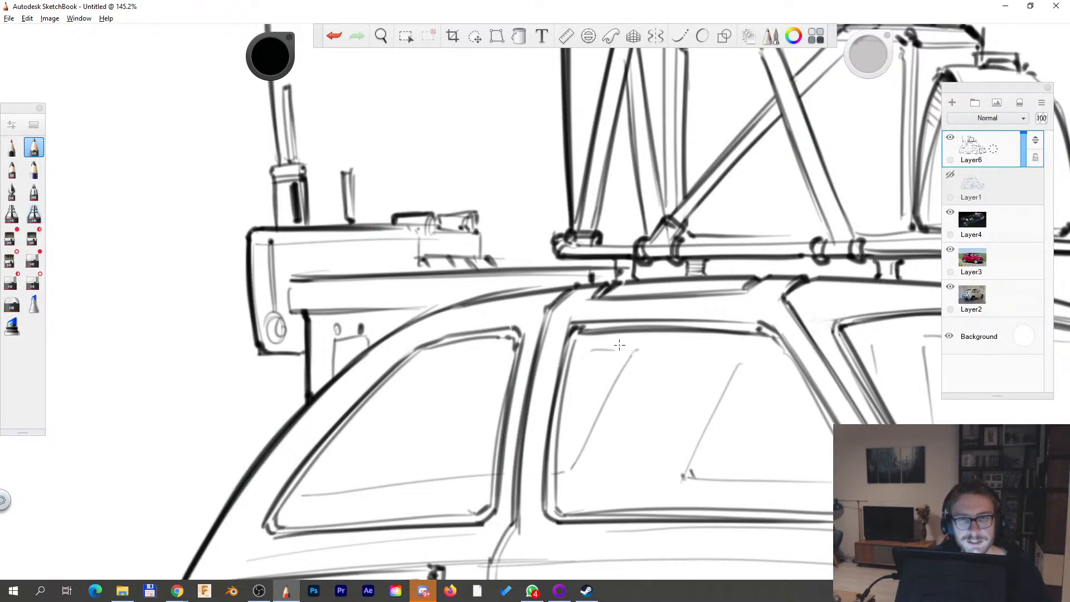
- Review the inked car from the rear roof unit and luggage to the side panels and front end
key(space)
drag(623, 216, 521, 301)
drag(532, 312, 490, 343)
drag(618, 285, 642, 296)
drag(656, 312, 669, 249)
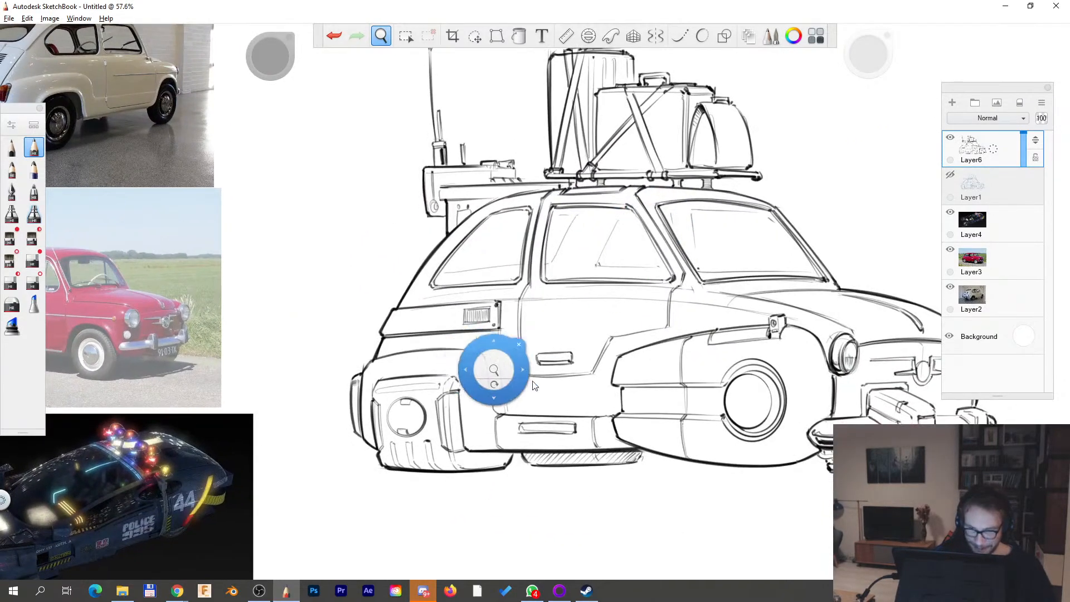
drag(507, 365, 592, 351)
mouse_move(490, 467)
mouse_down()
mouse_move(461, 353)
mouse_move(442, 333)
mouse_up()
key(space)
drag(618, 272, 566, 299)
drag(683, 335, 466, 370)
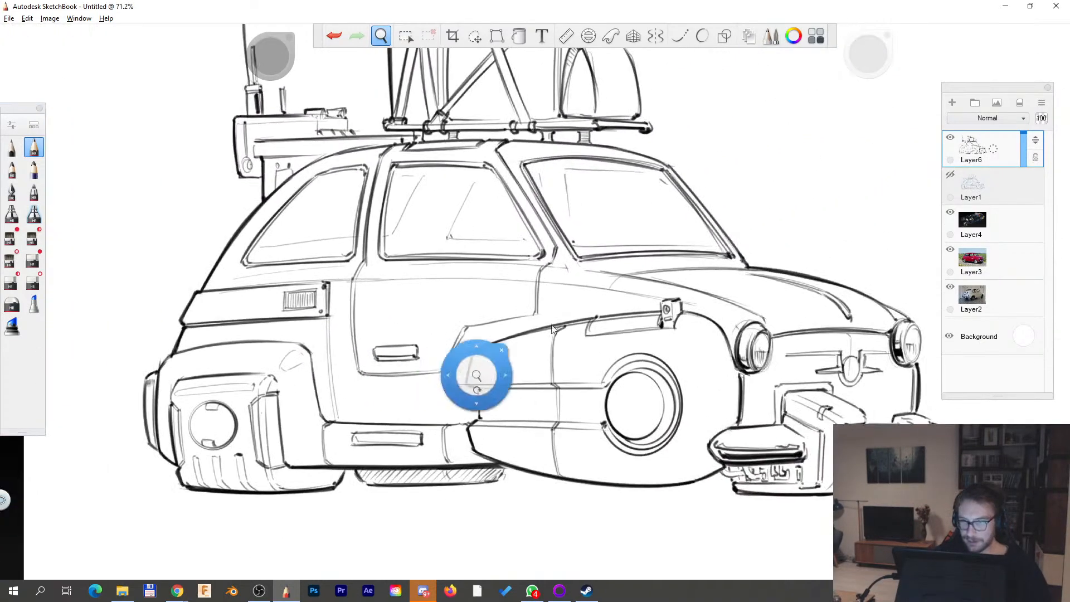
drag(664, 345, 595, 379)
- Ink the steering wheel's arc and the dashboard shape visible through the windshield
key(e)
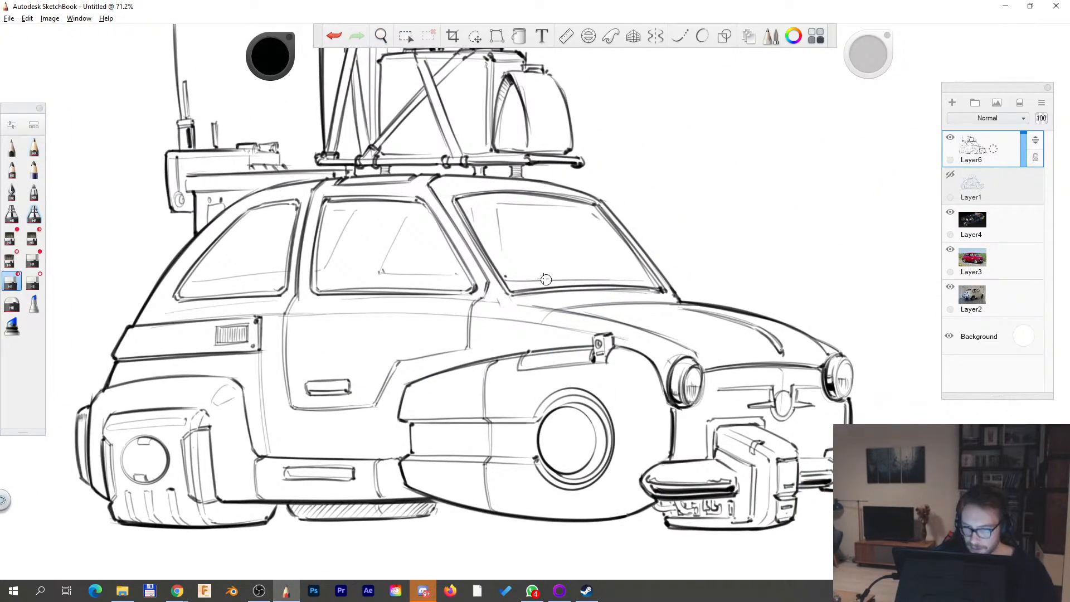
key(e)
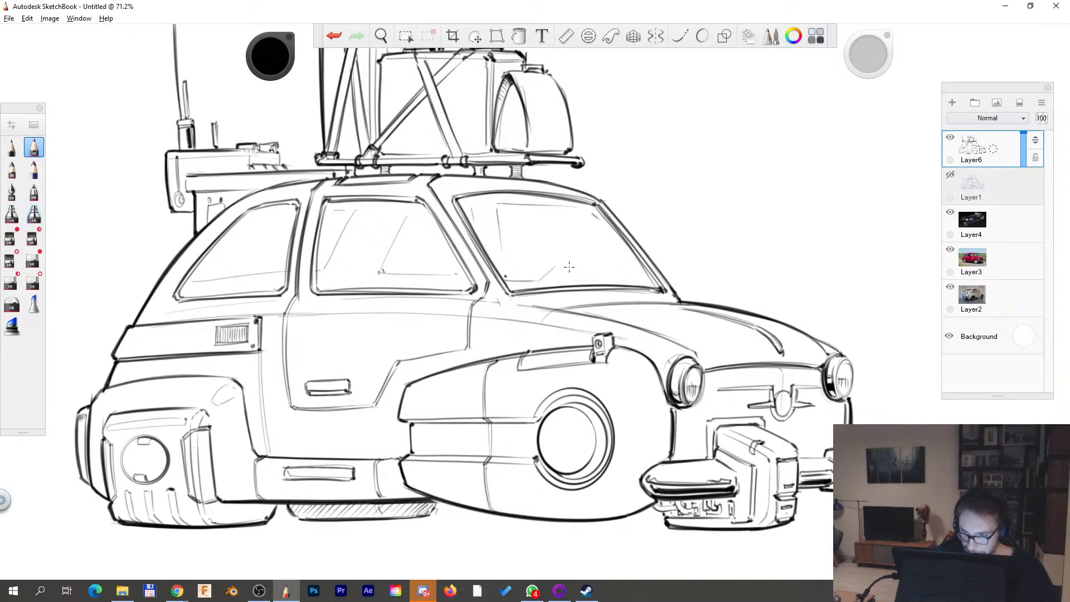
drag(614, 265, 646, 286)
mouse_move(564, 268)
mouse_down()
mouse_move(580, 278)
mouse_move(536, 279)
mouse_up()
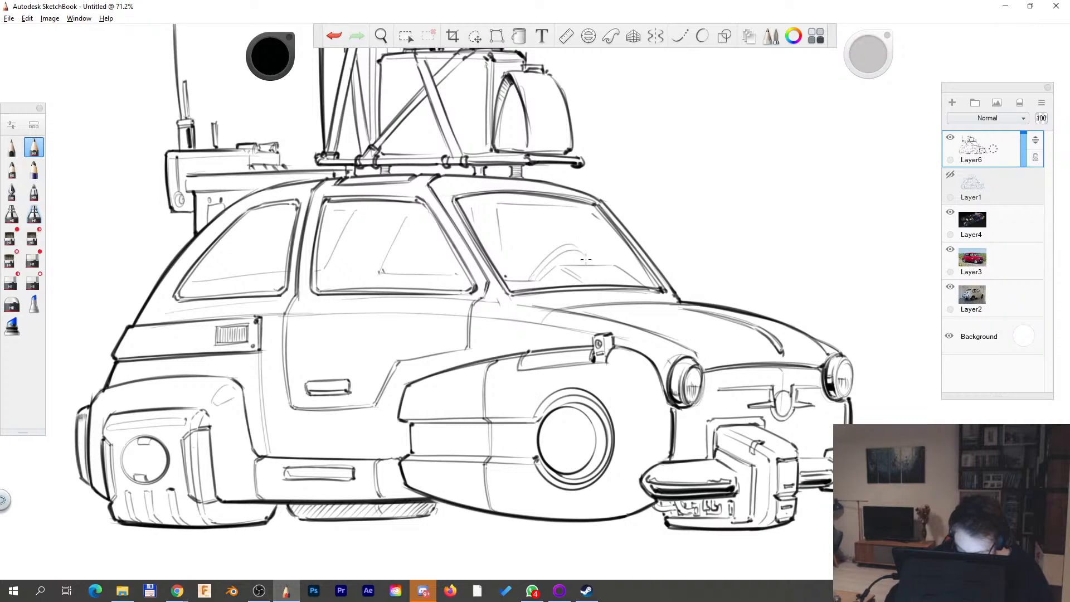
- Ink a small upright slot on the front panel above the far bumper bar, undoing and redrawing its strokes
key(space)
mouse_move(583, 248)
mouse_down()
mouse_move(569, 274)
mouse_move(542, 279)
mouse_up()
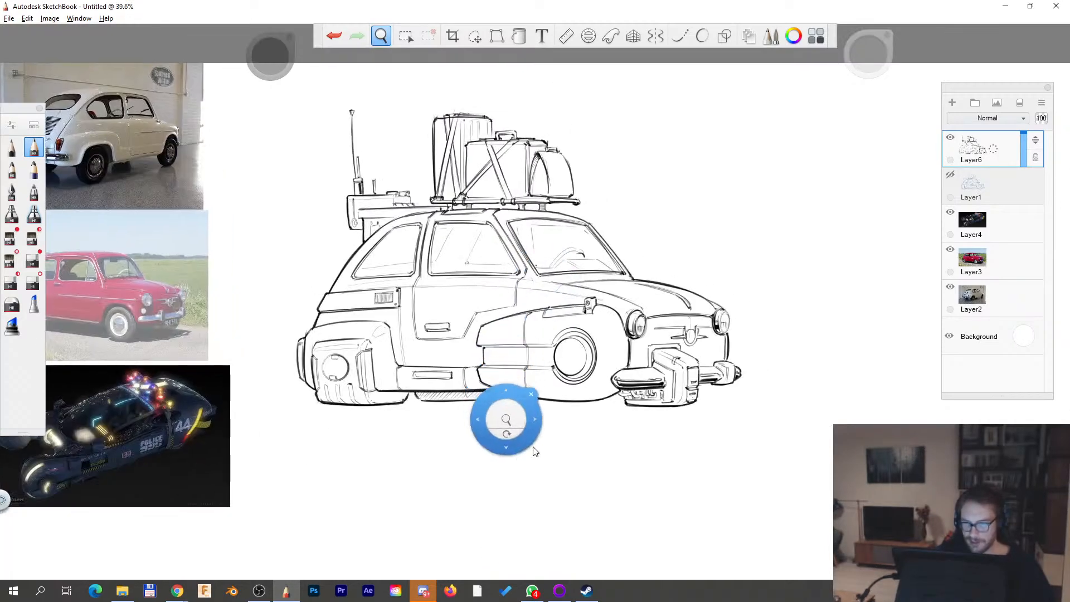
drag(757, 352, 767, 357)
drag(743, 410, 694, 412)
drag(736, 384, 820, 373)
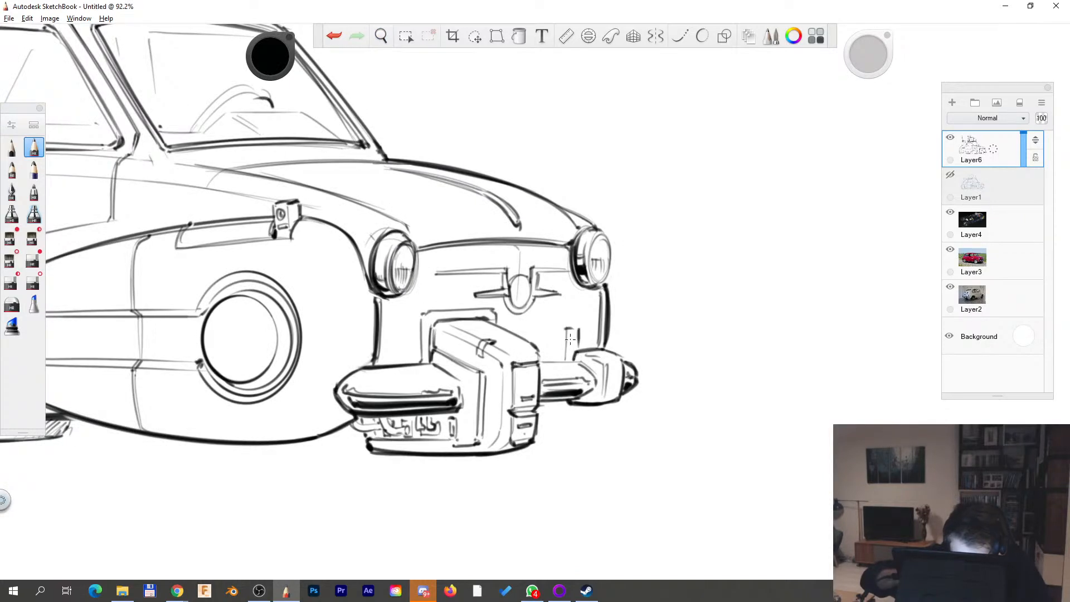
key(ctrl+z)
key(ctrl+z)
drag(574, 330, 566, 360)
key(ctrl+z)
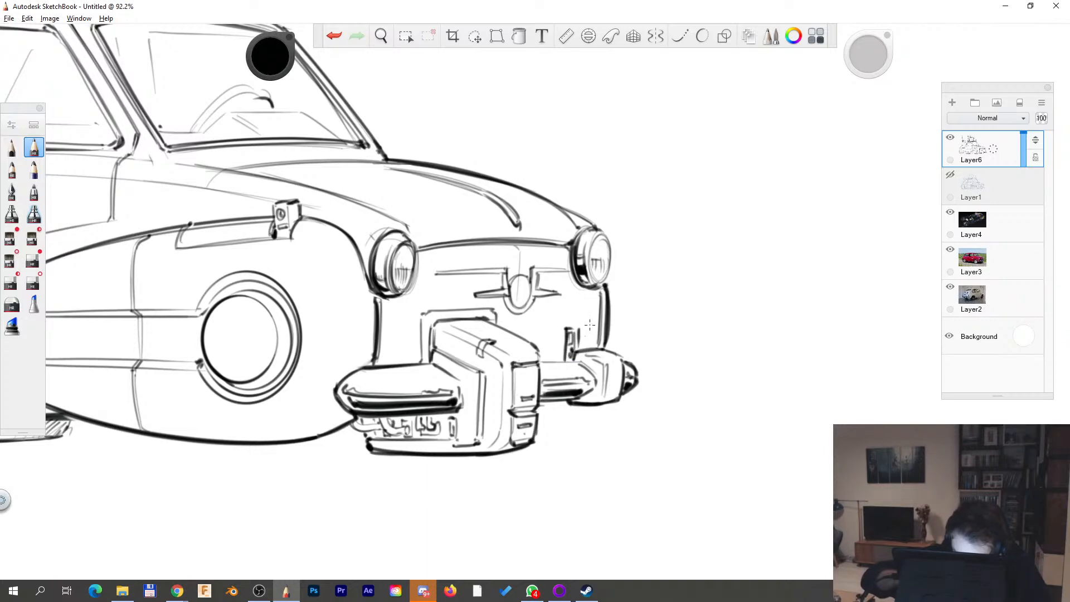
- Ink a curved highlight contour on the front pod's nose and wavy dirt lines with specks along its lower side
mouse_move(500, 318)
mouse_down()
mouse_move(517, 345)
mouse_move(501, 329)
mouse_up()
mouse_move(416, 214)
mouse_down()
mouse_move(457, 305)
mouse_move(420, 208)
mouse_up()
key(space)
mouse_move(467, 306)
mouse_down()
mouse_move(429, 357)
mouse_move(545, 366)
mouse_move(446, 410)
mouse_up()
drag(415, 435, 468, 418)
drag(514, 370, 554, 370)
drag(354, 366, 345, 371)
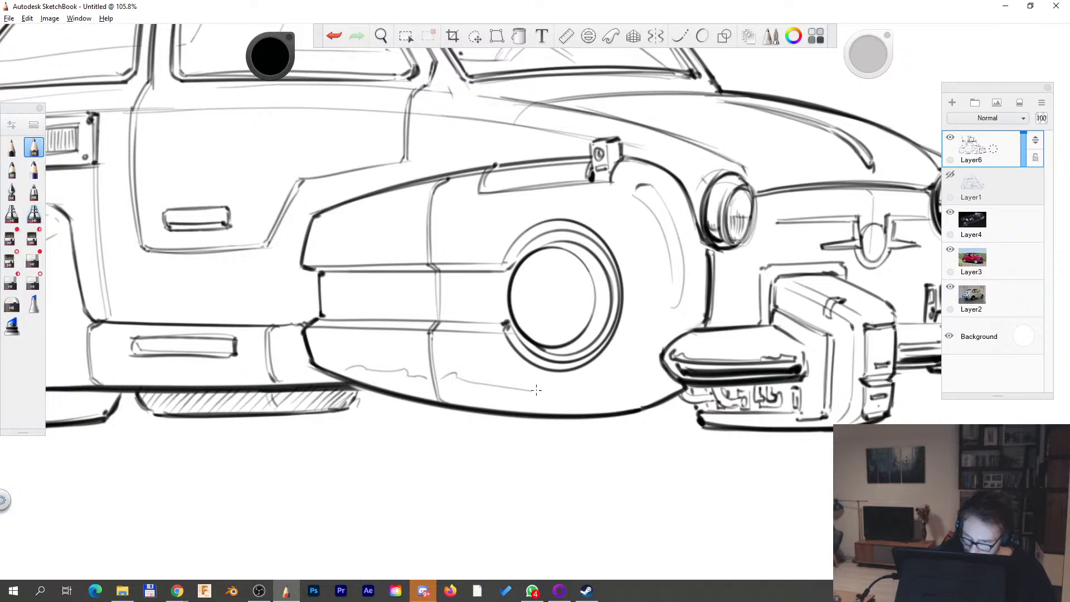
click(642, 373)
- Ink a small rectangular port on the recessed middle band of the front pod
key(space)
drag(497, 423, 573, 455)
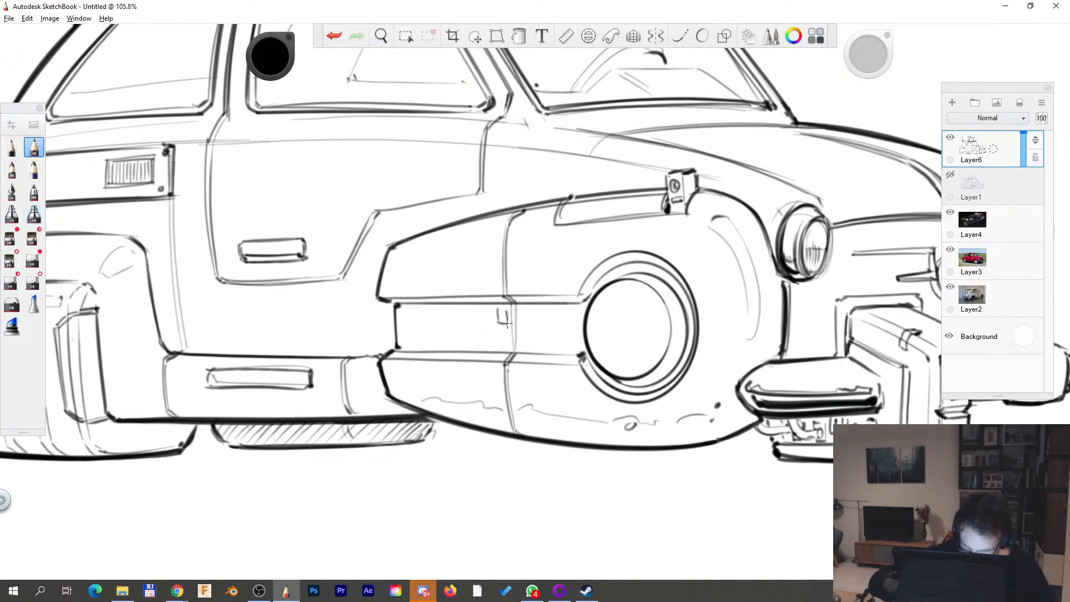
key(space)
drag(502, 312, 515, 344)
- Ink a wavy dirt line with specks above the sill panel and short scratch marks beside the rear pod
drag(496, 371, 447, 401)
drag(683, 344, 714, 333)
drag(590, 395, 699, 379)
drag(482, 352, 527, 335)
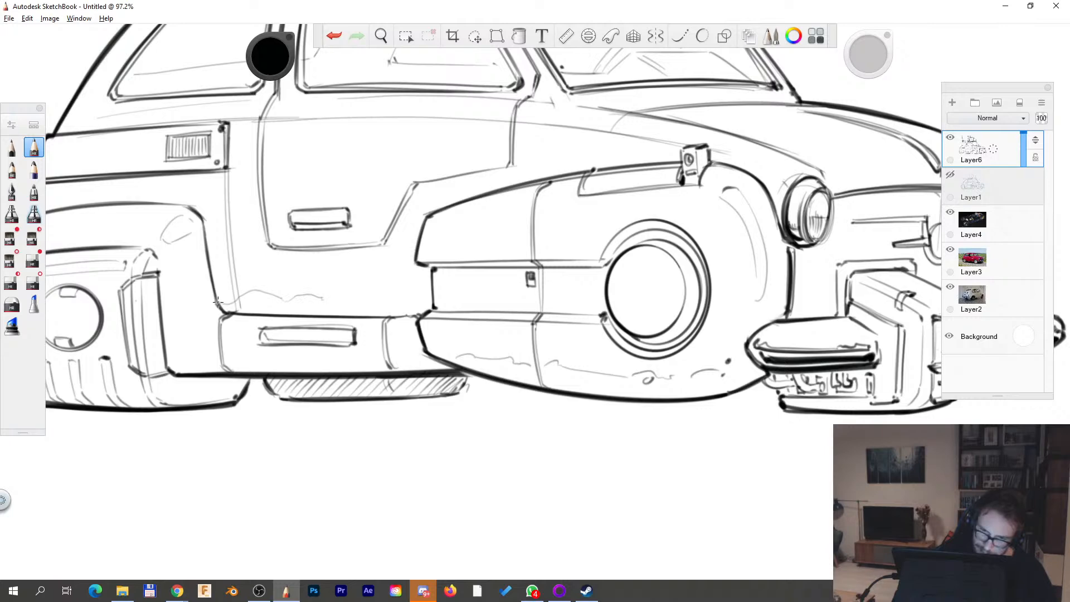
drag(371, 288, 370, 293)
key(space)
drag(185, 314, 365, 340)
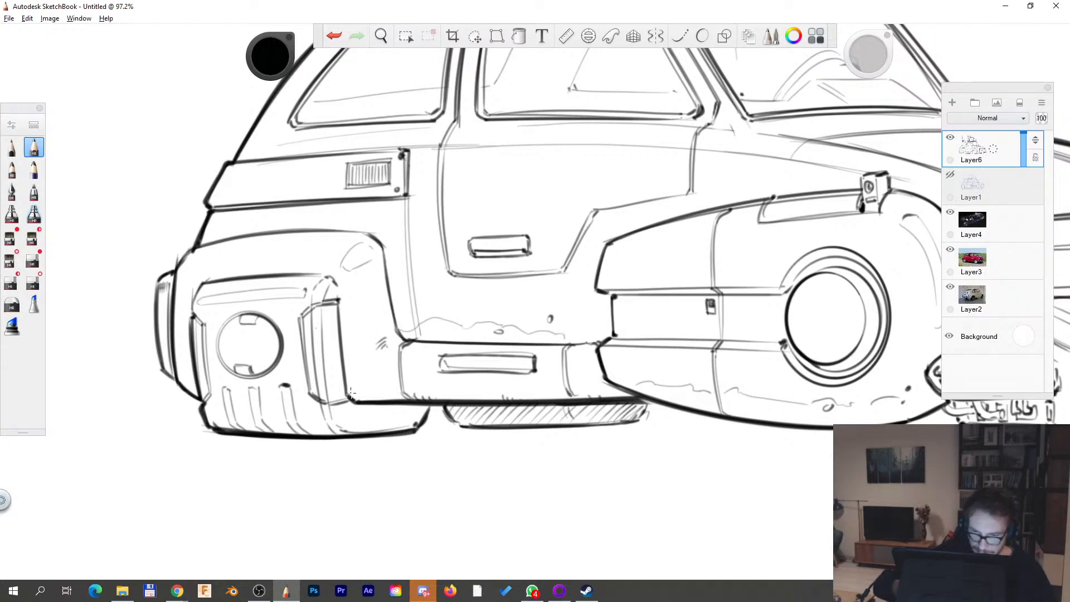
- Ink a thin highlight line along the rear pod's upper edge, undoing one stroke and redrawing it
key(space)
mouse_move(650, 253)
mouse_down()
mouse_move(489, 334)
mouse_move(541, 304)
mouse_move(581, 301)
mouse_up()
key(space)
drag(335, 375, 547, 368)
drag(240, 337, 367, 315)
key(space)
drag(348, 380, 331, 350)
key(ctrl+z)
drag(220, 318, 366, 294)
key(space)
drag(396, 430, 360, 401)
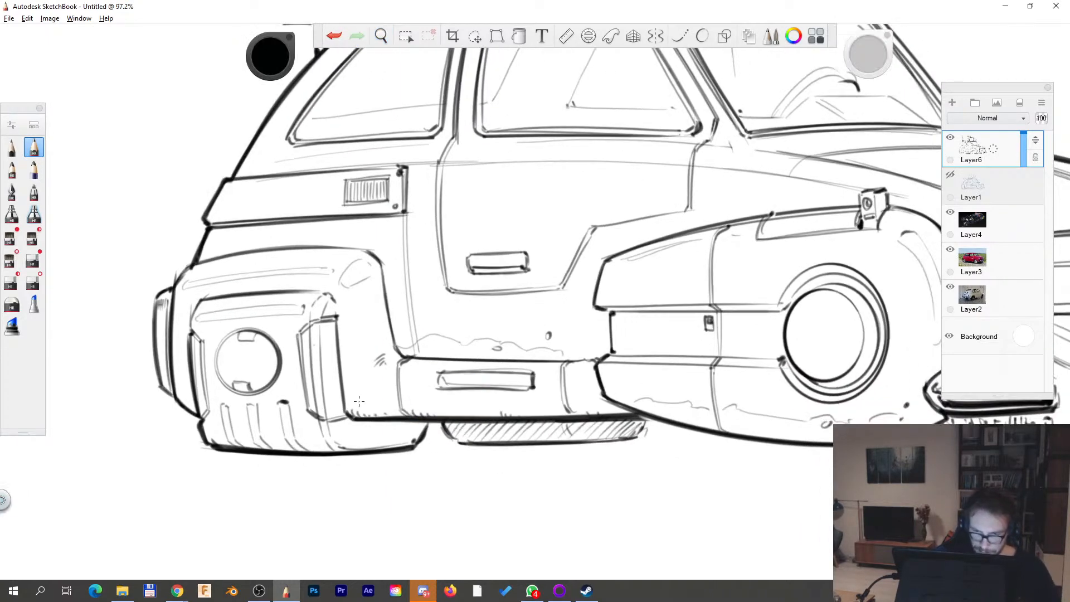
- Ink short wear ticks along the lower edge of the front pod
key(space)
drag(529, 379, 491, 415)
drag(677, 427, 501, 426)
drag(620, 398, 680, 362)
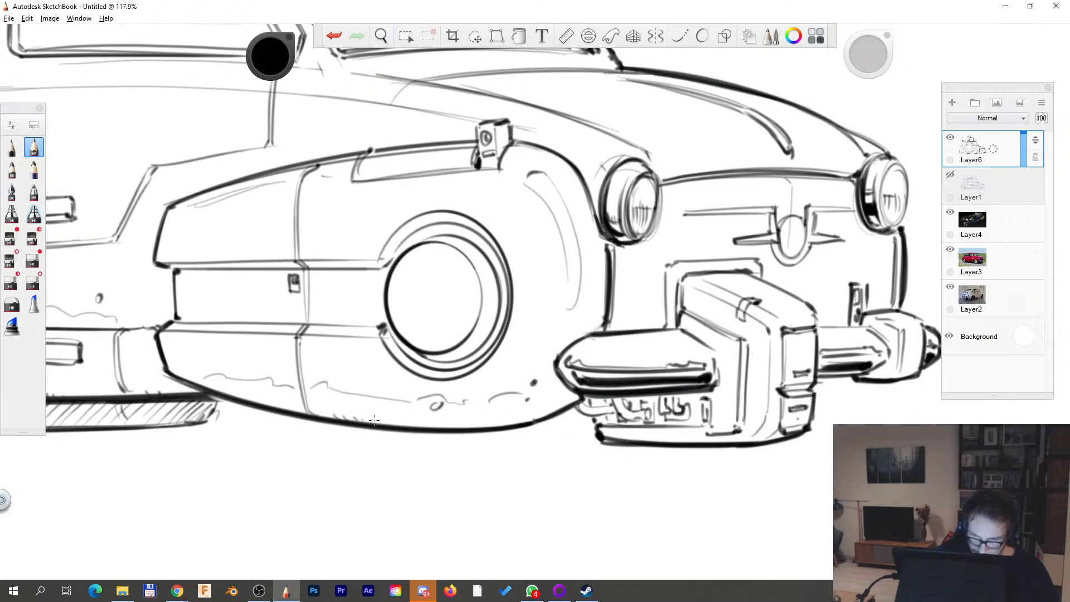
key(space)
drag(685, 422, 625, 447)
- Ink a thin horizontal reflection line across the lower part of the rear side window
drag(366, 251, 564, 468)
key(space)
drag(491, 371, 538, 377)
key(space)
drag(573, 316, 529, 380)
key(space)
mouse_move(718, 350)
mouse_down()
mouse_move(759, 318)
mouse_move(702, 358)
mouse_move(626, 370)
mouse_move(506, 327)
mouse_move(426, 335)
mouse_move(306, 311)
mouse_move(428, 296)
mouse_up()
key(space)
key(space)
key(s)
drag(317, 297, 437, 290)
key(e)
key(s)
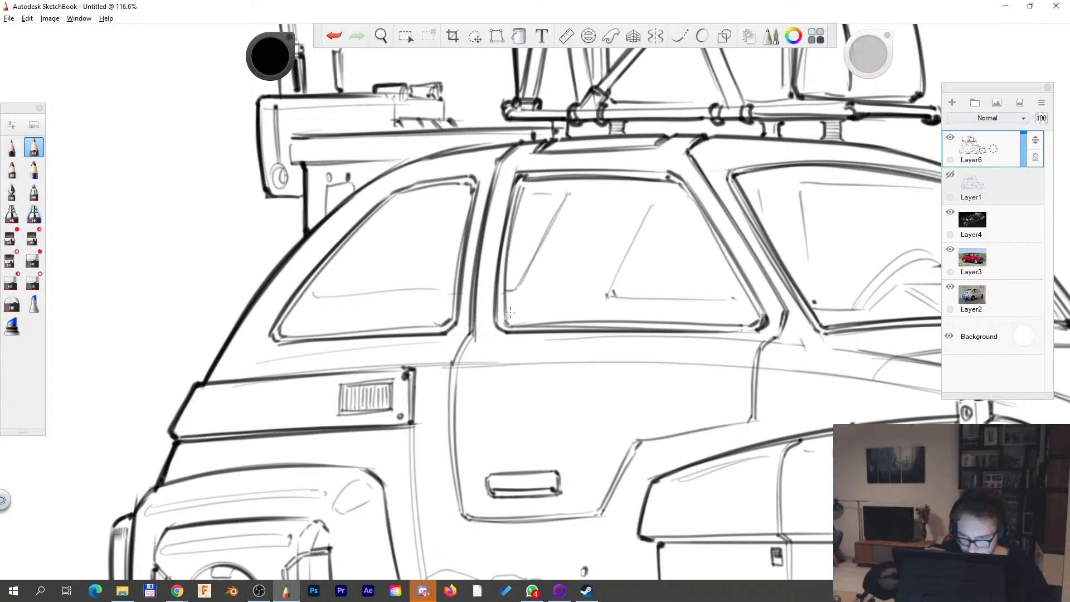
- Ink an irregular stain outline with small specks on the body beside the rear pod
key(space)
drag(507, 364, 542, 354)
drag(385, 491, 510, 335)
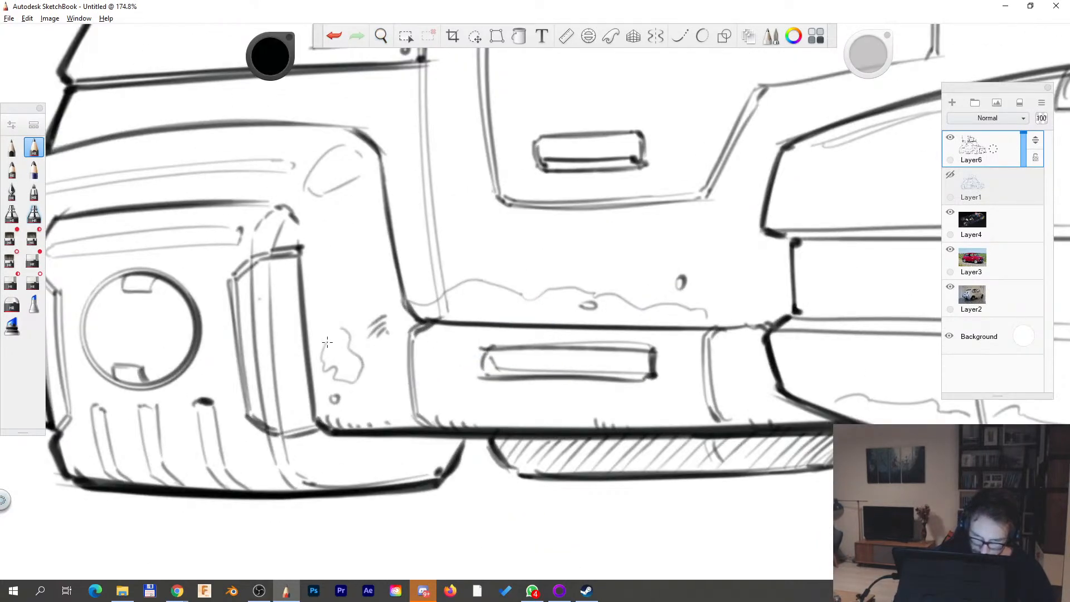
click(372, 368)
- Ink a thin bent pipe from the body to the port on the front pod's recessed band, undoing one stroke
key(space)
drag(519, 357, 510, 423)
drag(509, 423, 375, 430)
mouse_move(600, 390)
mouse_down()
mouse_move(548, 426)
mouse_move(633, 369)
mouse_move(641, 329)
mouse_move(637, 365)
mouse_up()
mouse_move(641, 368)
mouse_down()
mouse_move(421, 395)
mouse_move(640, 374)
mouse_up()
drag(400, 384, 402, 282)
key(space)
drag(281, 328, 262, 341)
drag(296, 396, 296, 397)
drag(360, 337, 363, 377)
mouse_move(360, 337)
mouse_down()
mouse_move(374, 340)
mouse_move(389, 375)
mouse_move(414, 372)
mouse_up()
key(ctrl+z)
mouse_move(371, 336)
mouse_down()
mouse_move(372, 351)
mouse_move(471, 358)
mouse_move(478, 327)
mouse_move(535, 324)
mouse_up()
key(e)
key(e)
mouse_move(371, 342)
mouse_down()
mouse_move(465, 349)
mouse_move(476, 321)
mouse_move(578, 328)
mouse_up()
drag(573, 320, 579, 321)
- Erase a gap in the pipe and ink a clamp and a connector fitting over it near the port
key(e)
drag(871, 57, 861, 56)
drag(533, 318, 534, 328)
key(s)
mouse_move(449, 350)
mouse_down()
mouse_move(455, 368)
mouse_move(458, 341)
mouse_up()
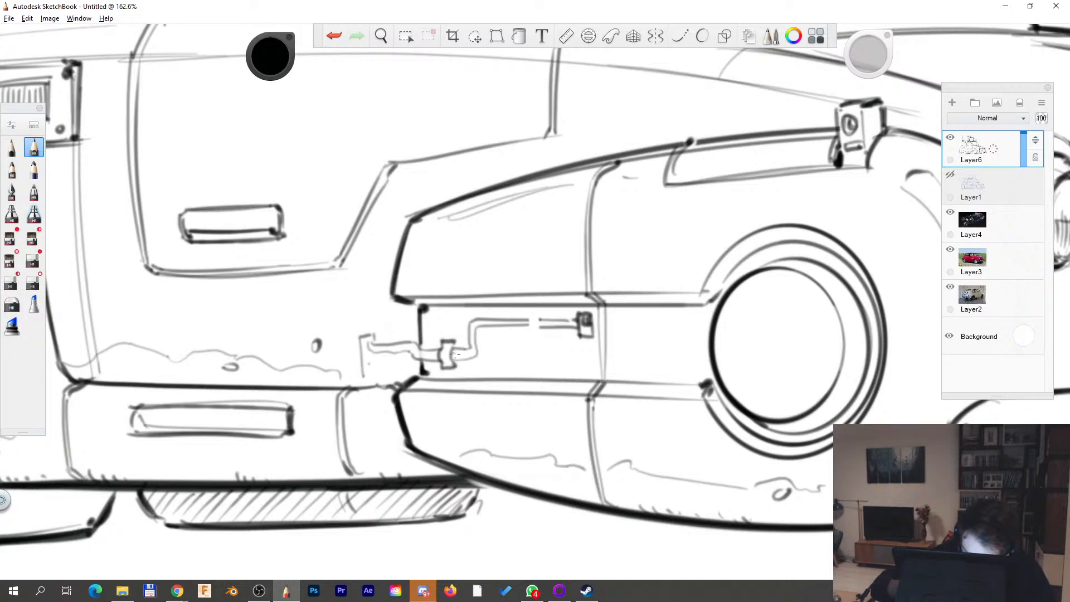
mouse_move(534, 312)
mouse_down()
mouse_move(534, 334)
mouse_move(532, 315)
mouse_move(580, 329)
mouse_up()
key(s)
key(s)
drag(574, 321, 580, 335)
- Ink a small mounting bracket where the pipe meets the car body
drag(374, 349, 380, 373)
drag(360, 338, 373, 367)
mouse_move(365, 335)
mouse_down()
mouse_move(367, 366)
mouse_move(370, 350)
mouse_move(414, 343)
mouse_move(415, 355)
mouse_move(433, 360)
mouse_up()
key(space)
drag(556, 312, 415, 363)
drag(594, 341, 494, 288)
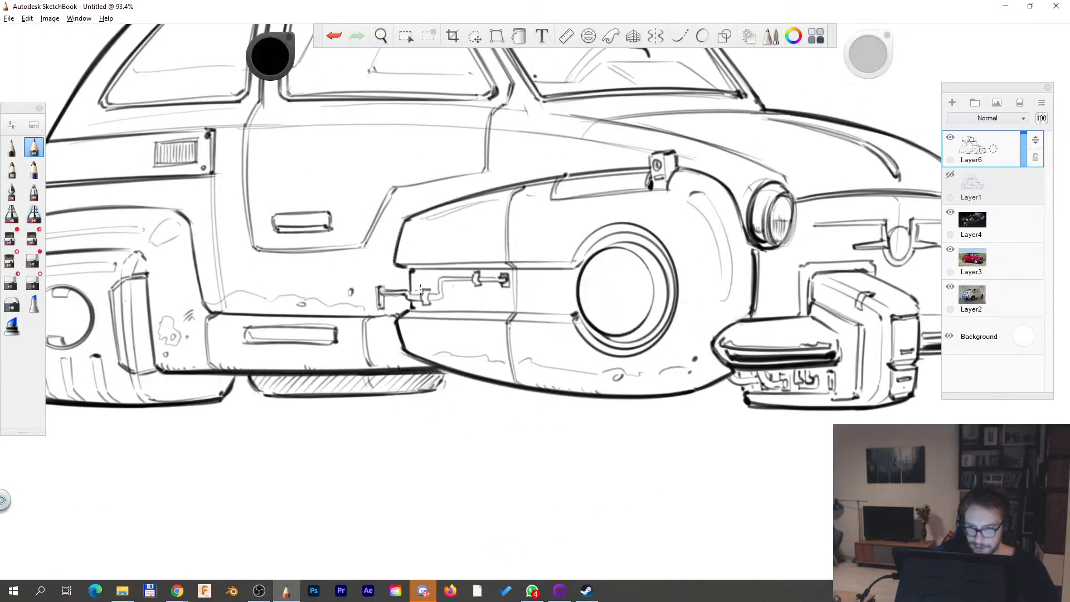
- Ink a small upright vent outline on the body ahead of the door, above the front pod, undoing one stroke
key(space)
drag(597, 287, 557, 290)
mouse_move(392, 250)
mouse_down()
mouse_move(379, 296)
mouse_move(413, 301)
mouse_up()
key(ctrl+z)
mouse_move(393, 250)
mouse_down()
mouse_move(378, 296)
mouse_move(405, 285)
mouse_move(412, 258)
mouse_move(387, 252)
mouse_move(375, 296)
mouse_move(378, 254)
mouse_move(395, 245)
mouse_up()
key(space)
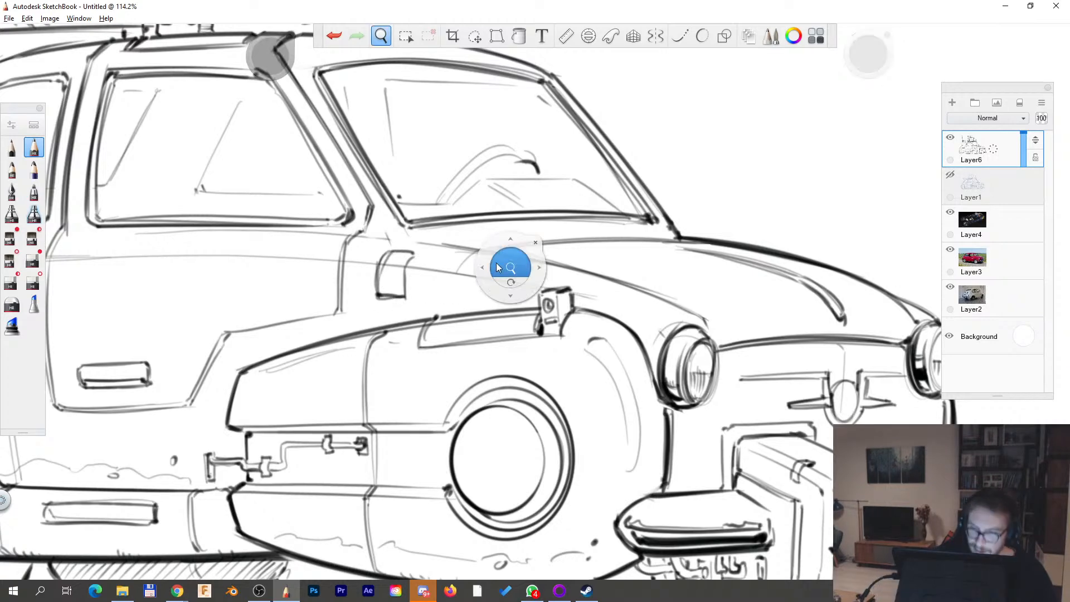
drag(507, 260, 514, 268)
key(space)
drag(567, 359, 586, 439)
drag(663, 314, 680, 379)
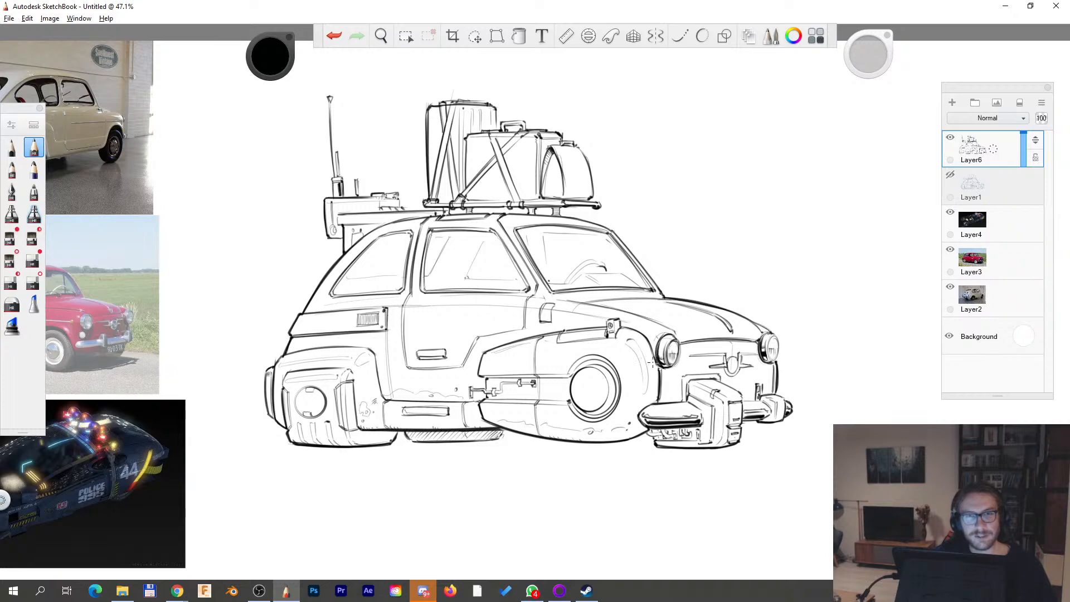
- Close the side of the small box on top of the rear antenna unit with ink lines
key(space)
mouse_move(677, 304)
mouse_down()
mouse_move(689, 323)
mouse_move(686, 261)
mouse_up()
drag(528, 210, 621, 180)
mouse_move(317, 432)
mouse_down()
mouse_move(414, 216)
mouse_move(587, 134)
mouse_up()
drag(402, 216, 610, 129)
key(space)
drag(625, 225, 444, 444)
mouse_move(432, 346)
mouse_down()
mouse_move(487, 238)
mouse_move(584, 119)
mouse_up()
key(space)
drag(589, 211, 583, 215)
key(space)
drag(696, 192, 695, 193)
drag(414, 221, 582, 191)
mouse_move(335, 244)
mouse_down()
mouse_move(335, 263)
mouse_move(331, 241)
mouse_move(392, 263)
mouse_up()
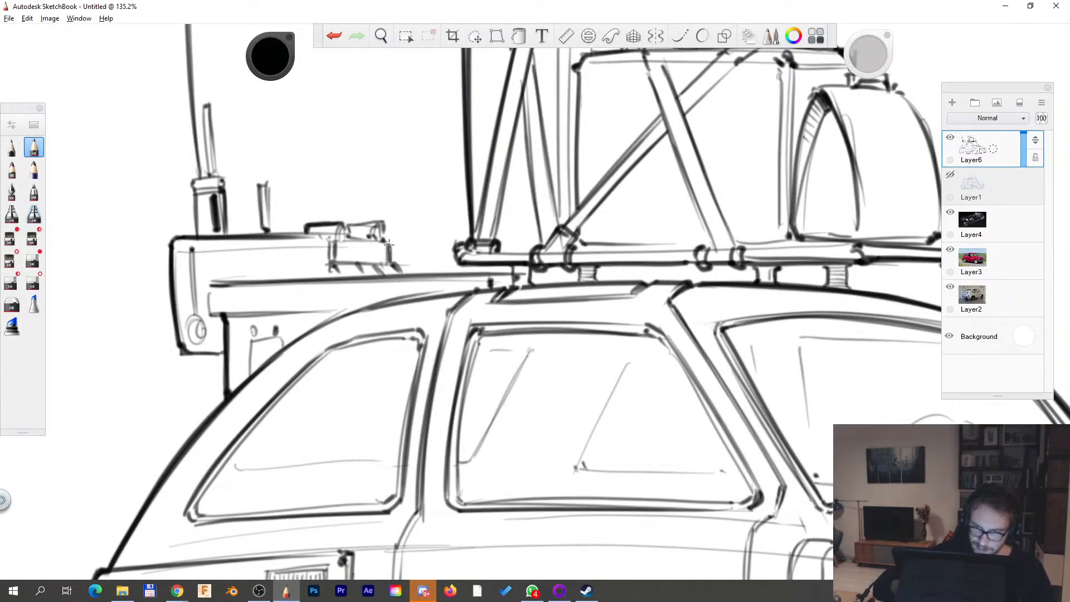
- Ink a row of short vertical vent slots on the small box of the rear antenna unit
key(space)
mouse_move(705, 227)
mouse_down()
mouse_move(561, 256)
mouse_move(725, 224)
mouse_up()
mouse_move(503, 240)
mouse_down()
mouse_move(551, 240)
mouse_move(512, 240)
mouse_move(534, 246)
mouse_up()
drag(541, 240, 548, 246)
key(space)
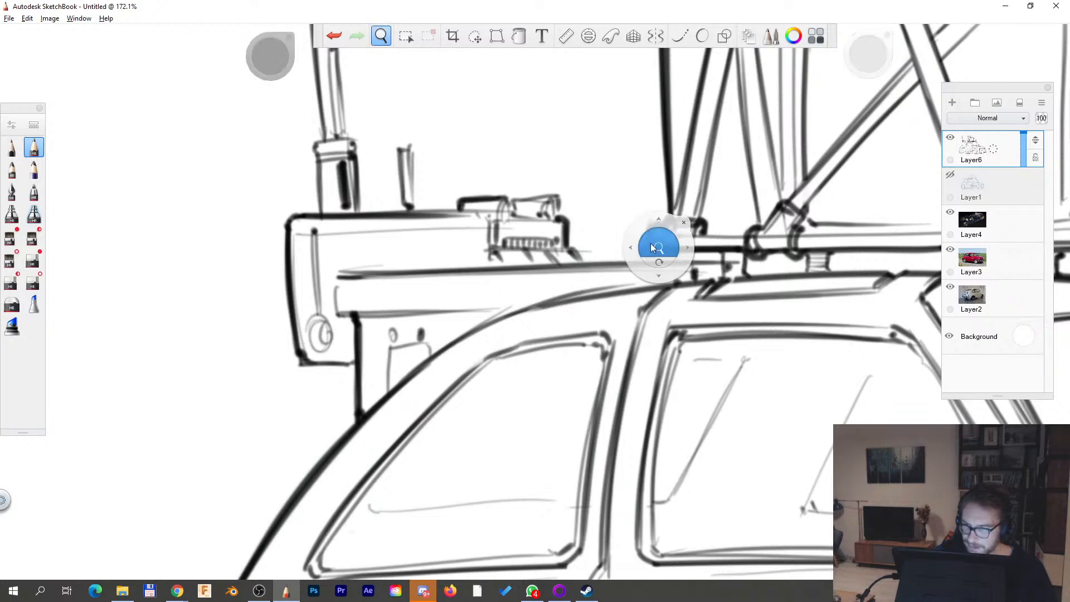
drag(658, 249, 506, 291)
drag(669, 356, 517, 306)
- Ink a small rectangular panel outline on the upper side of the front pod, undoing one stroke
key(space)
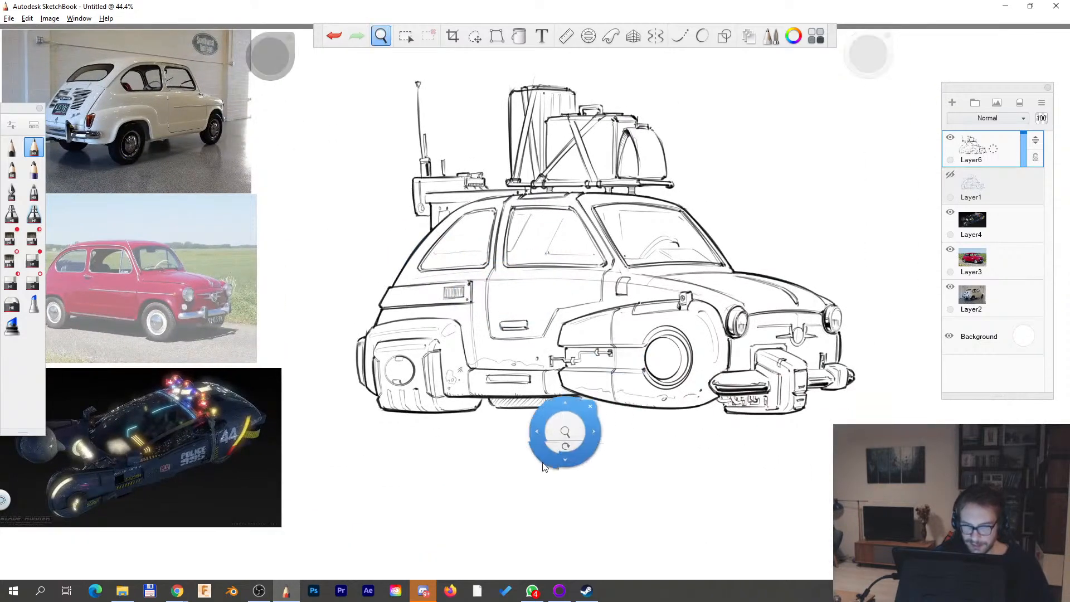
drag(544, 462, 533, 450)
drag(650, 406, 590, 425)
drag(634, 361, 671, 352)
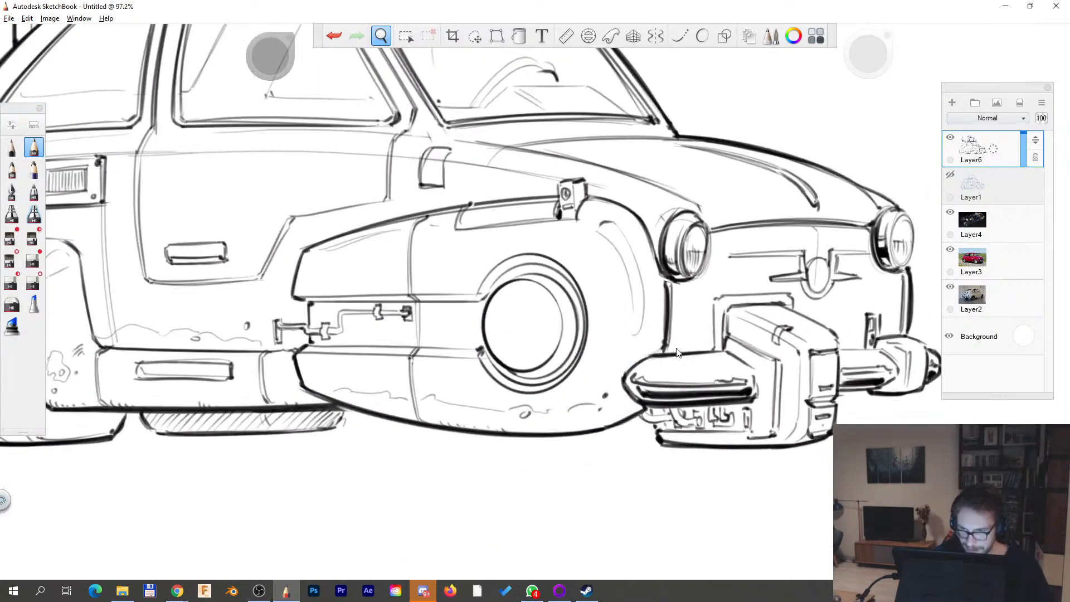
mouse_move(427, 250)
mouse_down()
mouse_move(427, 269)
mouse_move(472, 268)
mouse_move(467, 250)
mouse_move(472, 269)
mouse_move(614, 255)
mouse_up()
key(ctrl+z)
drag(486, 190, 490, 262)
- Ink a ring of small dots inside the rectangular panel on the front pod
click(398, 199)
click(377, 212)
click(362, 224)
click(374, 244)
click(396, 254)
click(423, 249)
click(433, 230)
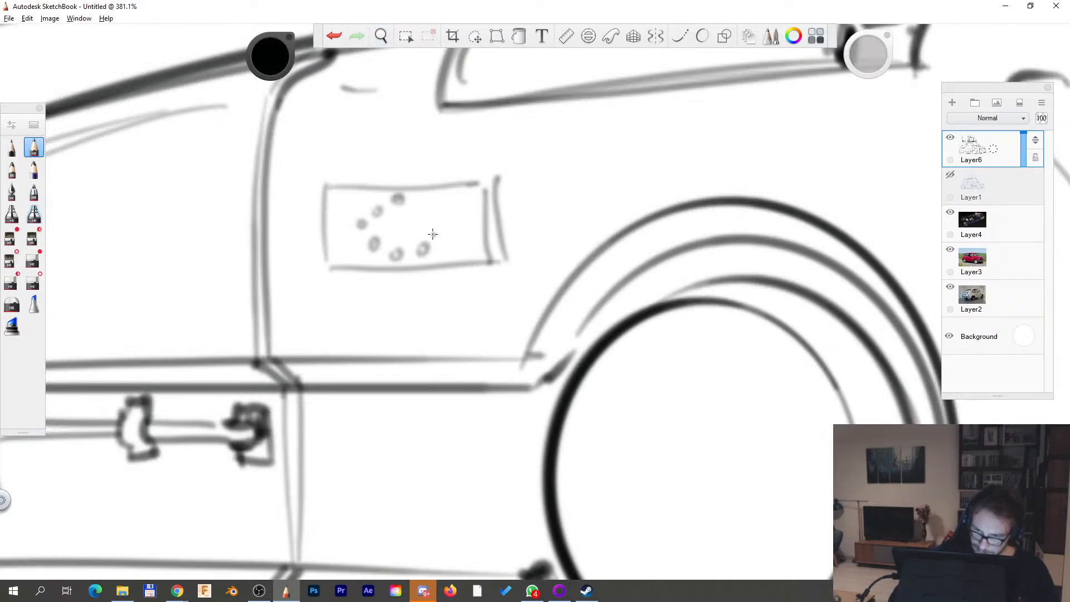
click(430, 211)
click(416, 208)
- Erase gaps in the line art along the windshield's lower edge to make room for wipers
key(space)
drag(496, 271, 435, 329)
mouse_move(605, 238)
mouse_down()
mouse_move(581, 286)
mouse_move(498, 350)
mouse_up()
drag(604, 271, 645, 235)
drag(663, 246, 664, 327)
drag(526, 301, 549, 297)
click(11, 281)
drag(334, 217, 480, 266)
drag(576, 254, 582, 263)
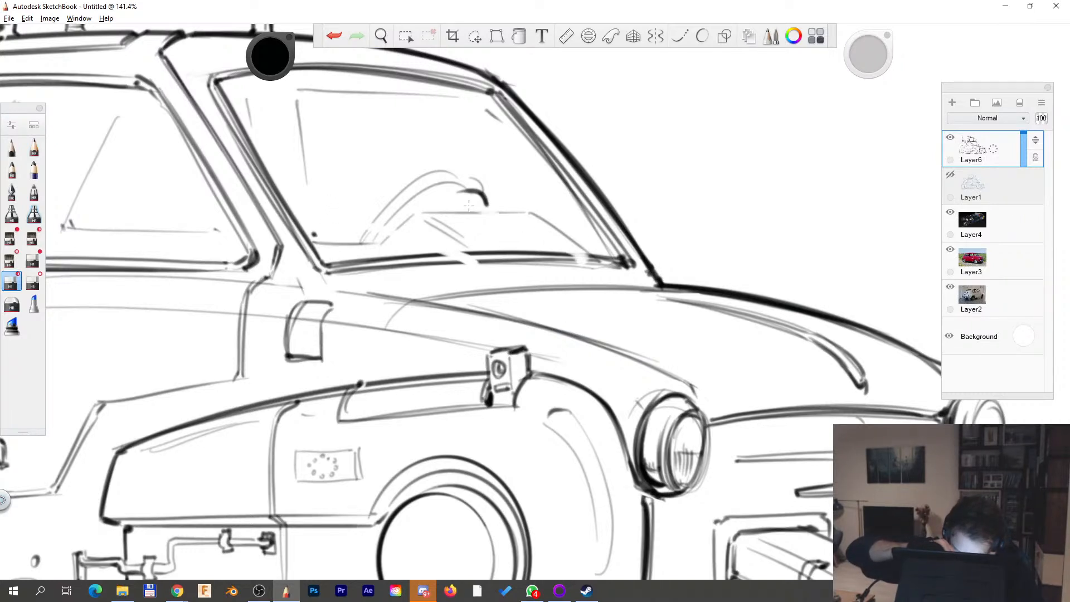
- Ink the first windscreen wiper across the erased gap at the windshield's lower edge
click(34, 148)
mouse_move(334, 223)
mouse_down()
mouse_move(472, 272)
mouse_move(460, 251)
mouse_move(478, 260)
mouse_move(457, 268)
mouse_up()
drag(457, 268, 476, 264)
drag(339, 221, 415, 250)
click(415, 249)
- Ink the second windscreen wiper with its blade and arm on the lower windshield
key(space)
drag(656, 307, 597, 199)
mouse_move(369, 422)
mouse_down()
mouse_move(454, 341)
mouse_move(444, 298)
mouse_move(521, 233)
mouse_up()
drag(427, 320, 523, 246)
drag(486, 332, 497, 324)
drag(489, 324, 507, 306)
mouse_move(532, 252)
mouse_down()
mouse_move(490, 324)
mouse_move(536, 247)
mouse_up()
drag(498, 308, 521, 271)
drag(517, 275, 531, 260)
drag(482, 333, 540, 242)
key(space)
drag(627, 209, 561, 232)
drag(740, 158, 704, 391)
drag(701, 350, 559, 449)
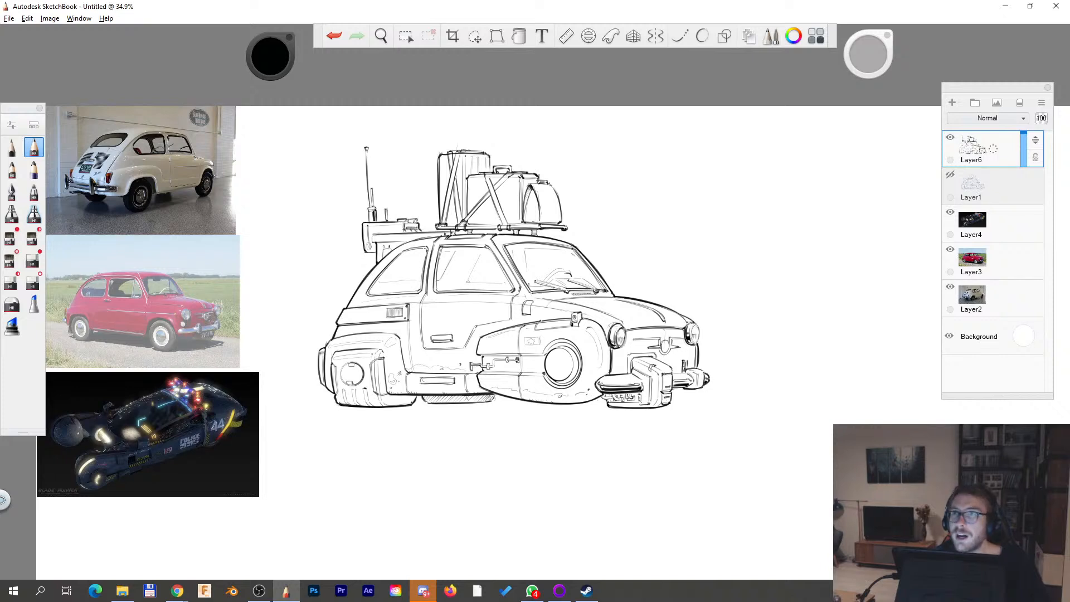
- Paste the copied purple-and-yellow comic reference image and move it to the empty canvas in front of the car
key(alt+Tab)
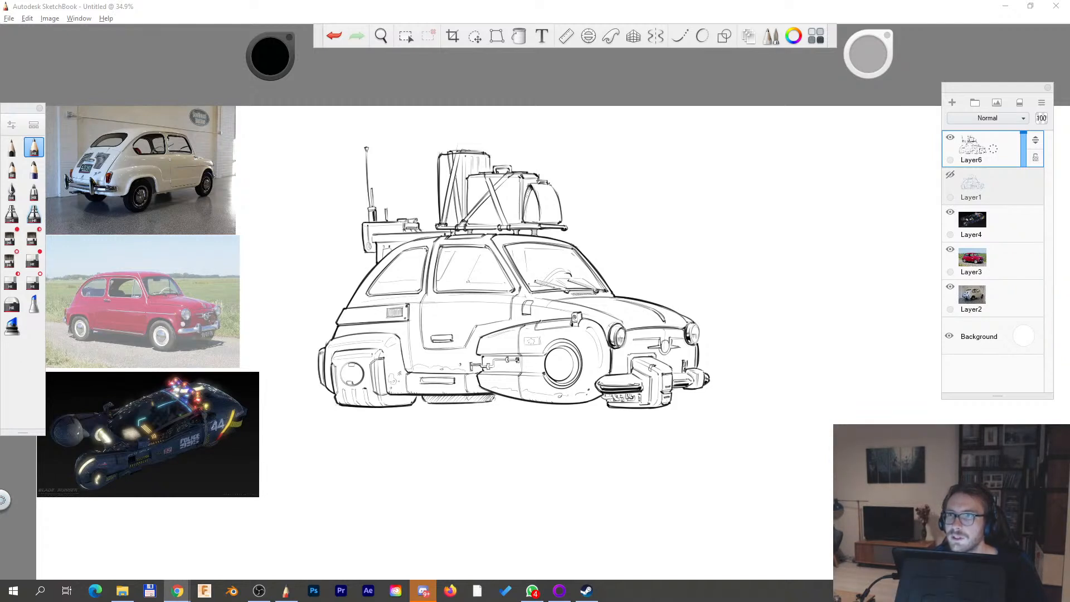
click(634, 234)
key(ctrl+v)
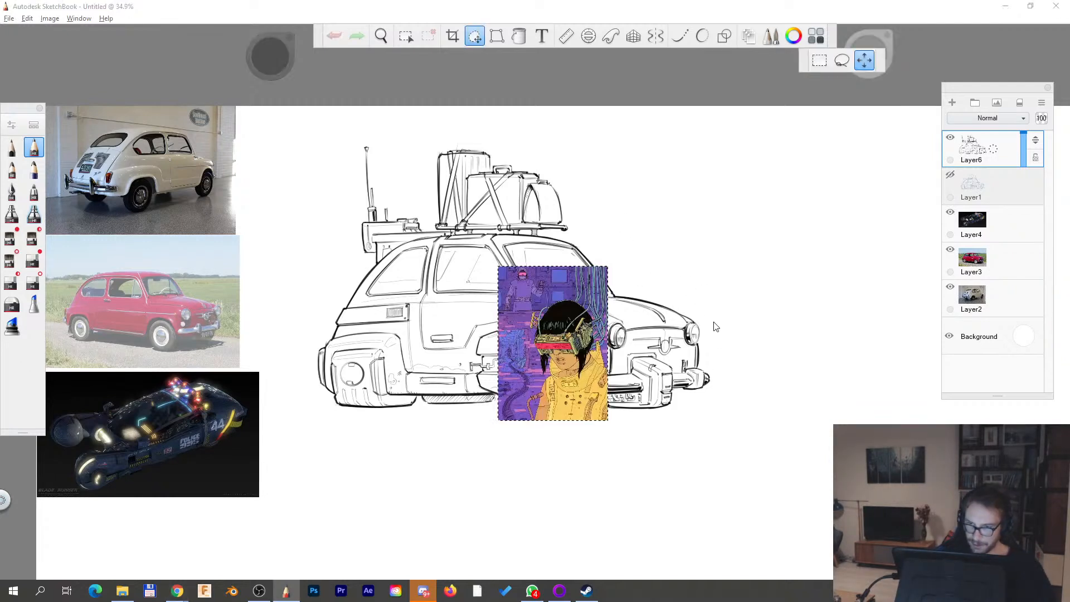
drag(551, 411, 829, 320)
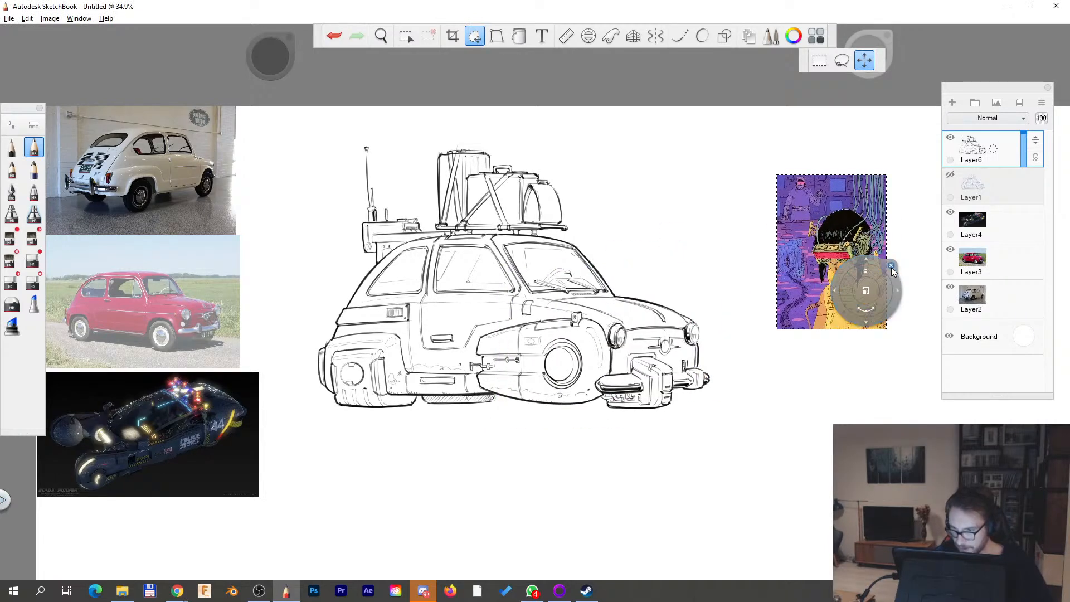
key(space)
drag(796, 370, 718, 388)
drag(780, 324, 873, 317)
- Sample the purple from the comic reference and add a new layer beneath the line art
alt+click(670, 340)
drag(415, 384, 741, 310)
key(space)
drag(584, 305, 532, 367)
click(1003, 208)
key(ctrl+shift+n)
key(e)
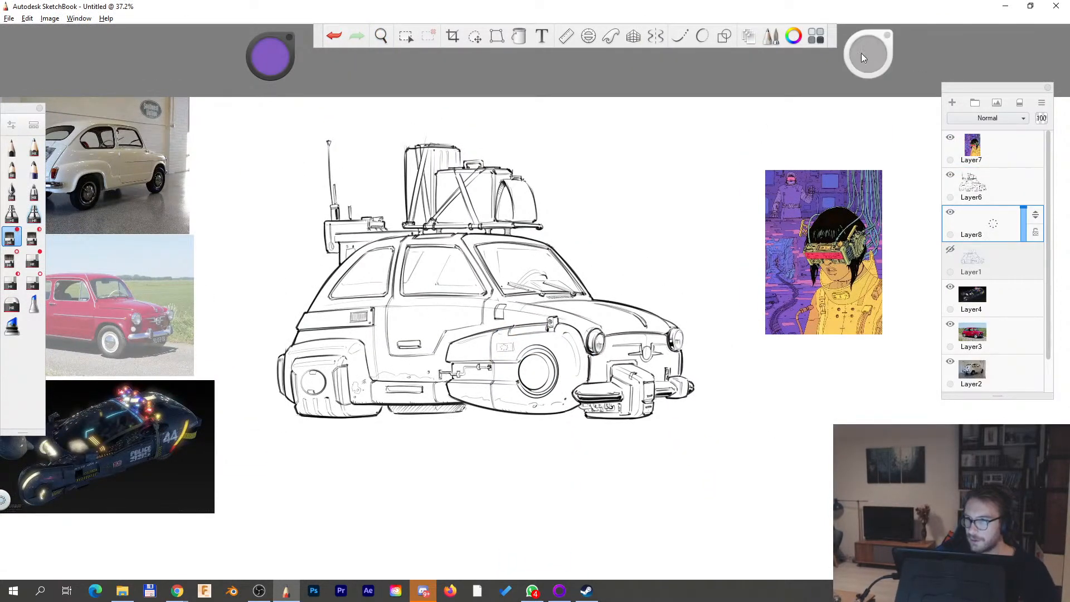
- Paint a flat purple base over the car's body, windows and pods, undoing one stray stroke
mouse_move(370, 287)
mouse_down()
mouse_move(312, 357)
mouse_move(304, 329)
mouse_move(364, 307)
mouse_move(334, 264)
mouse_move(390, 240)
mouse_move(384, 356)
mouse_move(362, 379)
mouse_up()
mouse_move(302, 343)
mouse_down()
mouse_move(305, 400)
mouse_move(338, 393)
mouse_move(310, 407)
mouse_move(516, 363)
mouse_move(390, 397)
mouse_move(529, 385)
mouse_move(384, 365)
mouse_move(558, 334)
mouse_move(588, 384)
mouse_move(595, 371)
mouse_up()
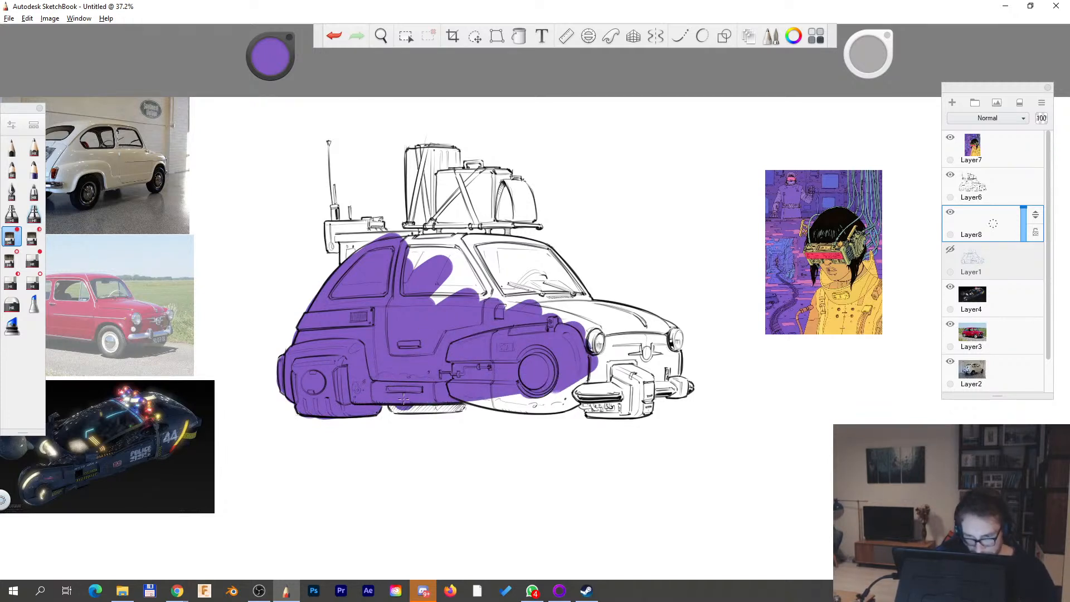
mouse_move(390, 409)
mouse_down()
mouse_move(576, 401)
mouse_move(545, 400)
mouse_up()
mouse_move(621, 361)
mouse_down()
mouse_move(583, 402)
mouse_move(633, 398)
mouse_move(630, 379)
mouse_move(649, 368)
mouse_move(666, 390)
mouse_move(591, 342)
mouse_up()
mouse_move(661, 326)
mouse_down()
mouse_move(499, 300)
mouse_move(507, 292)
mouse_move(443, 292)
mouse_move(663, 322)
mouse_up()
key(ctrl+z)
mouse_move(510, 293)
mouse_down()
mouse_move(446, 267)
mouse_move(475, 289)
mouse_move(491, 246)
mouse_move(540, 258)
mouse_move(517, 267)
mouse_move(574, 296)
mouse_move(513, 277)
mouse_up()
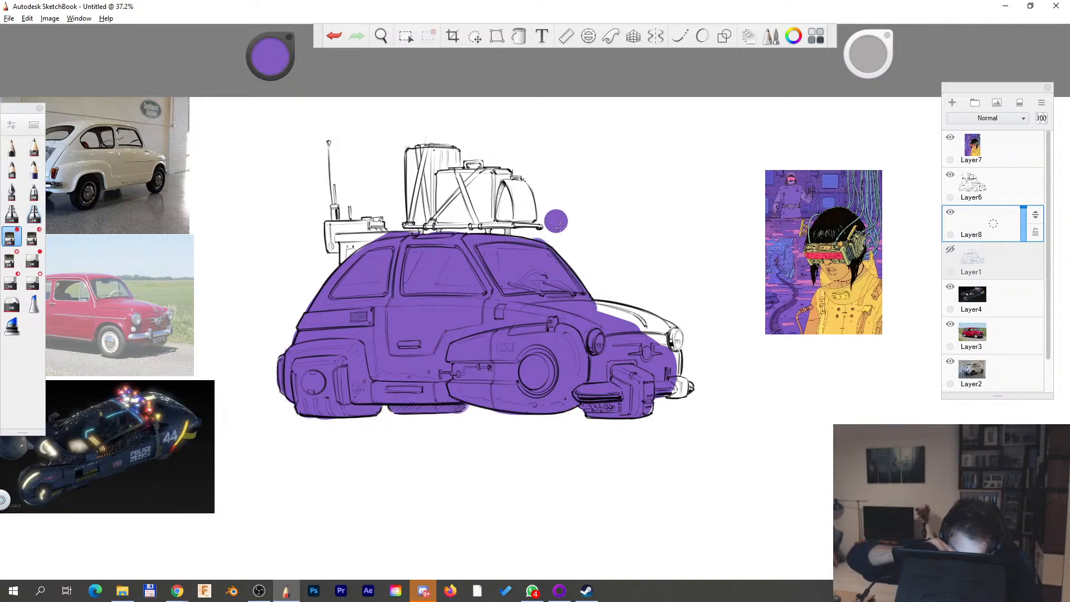
- Fill the remaining hood and front end with the flat purple base
key(s)
key(ctrl+z)
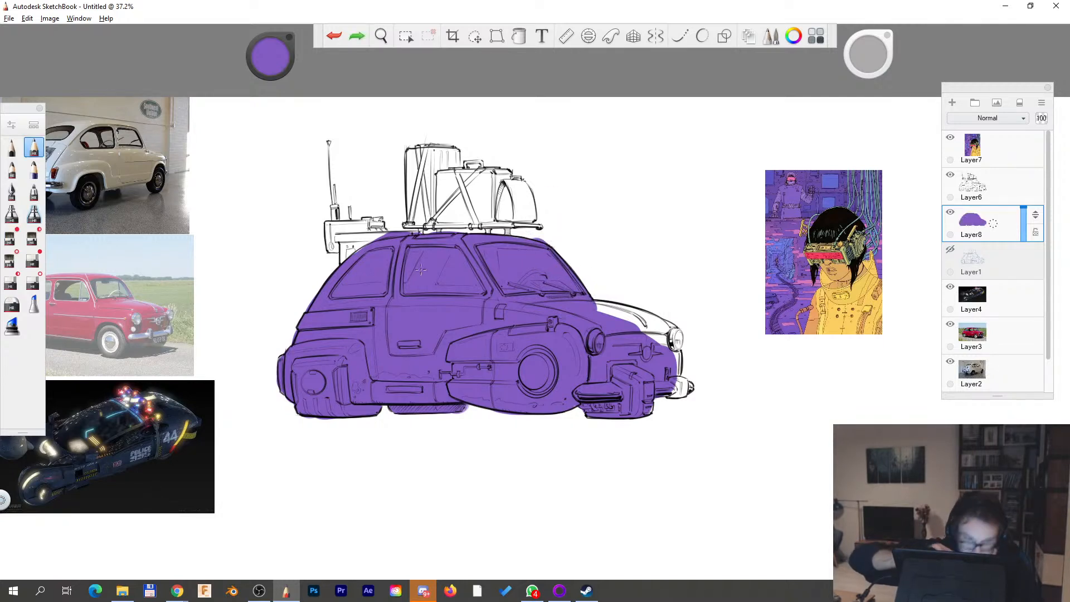
click(10, 237)
click(10, 282)
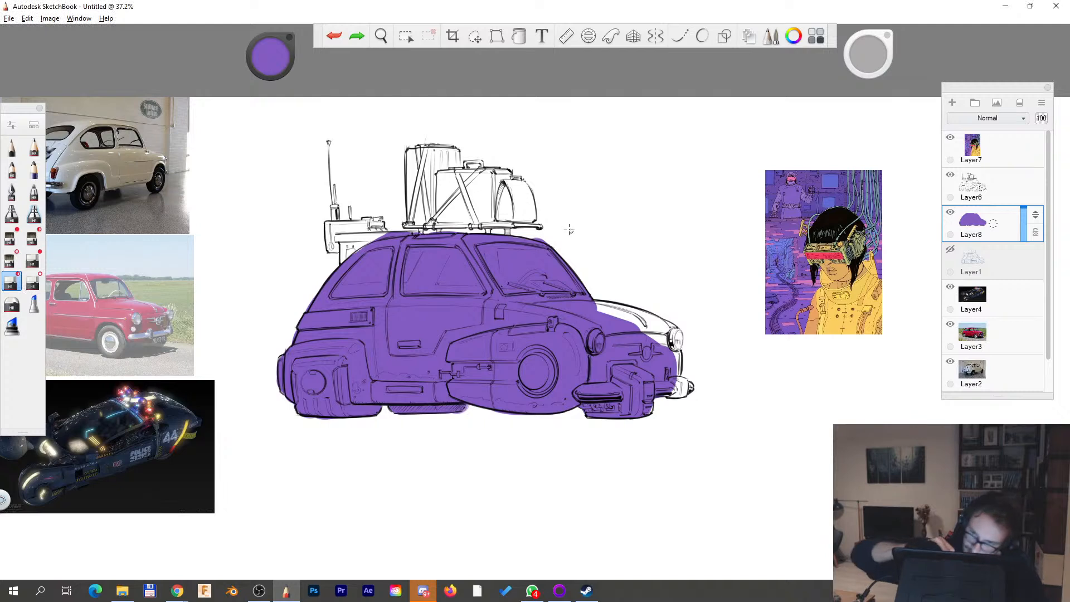
key(s)
mouse_move(597, 305)
mouse_down()
mouse_move(642, 329)
mouse_move(646, 315)
mouse_move(666, 339)
mouse_move(655, 334)
mouse_up()
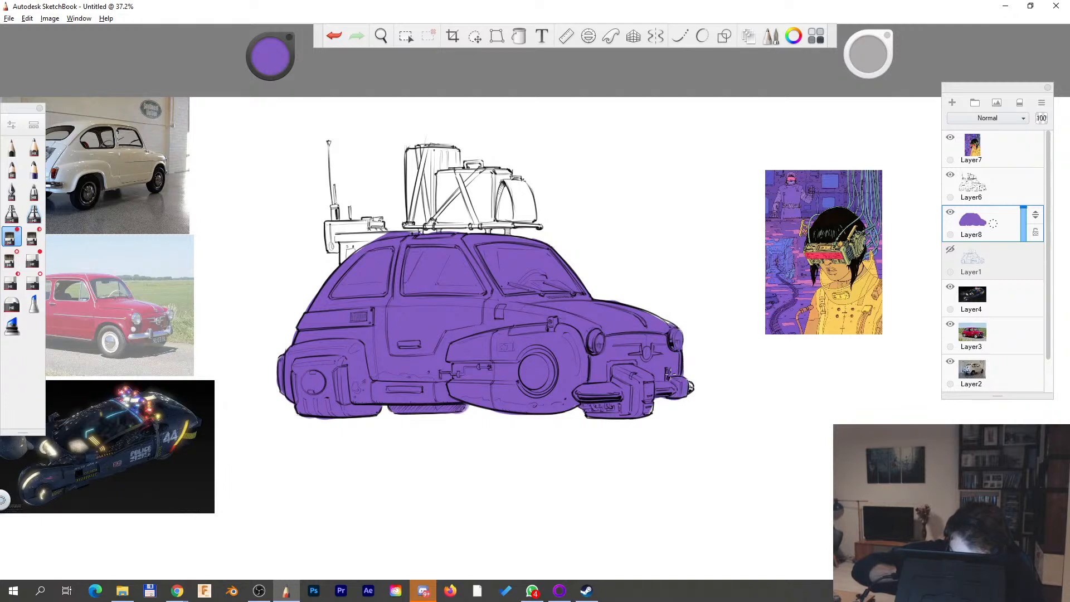
key(e)
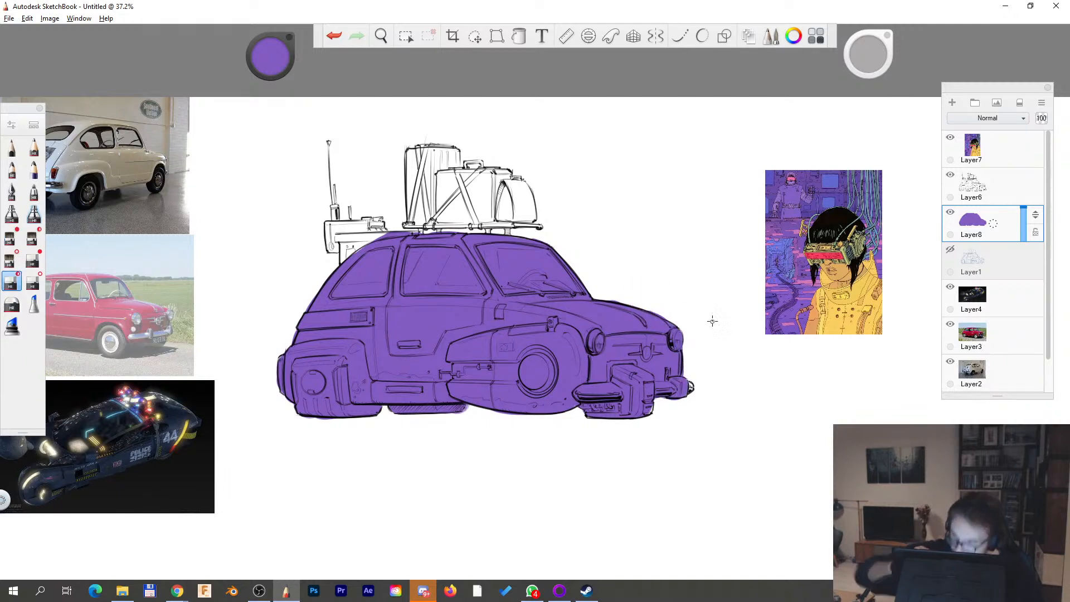
- Fill the front bumper's tip and the equipment box behind the roof with the flat purple base
mouse_move(879, 63)
mouse_down()
mouse_move(875, 84)
mouse_move(879, 53)
mouse_up()
key(s)
key(ctrl+z)
key(s)
key(s)
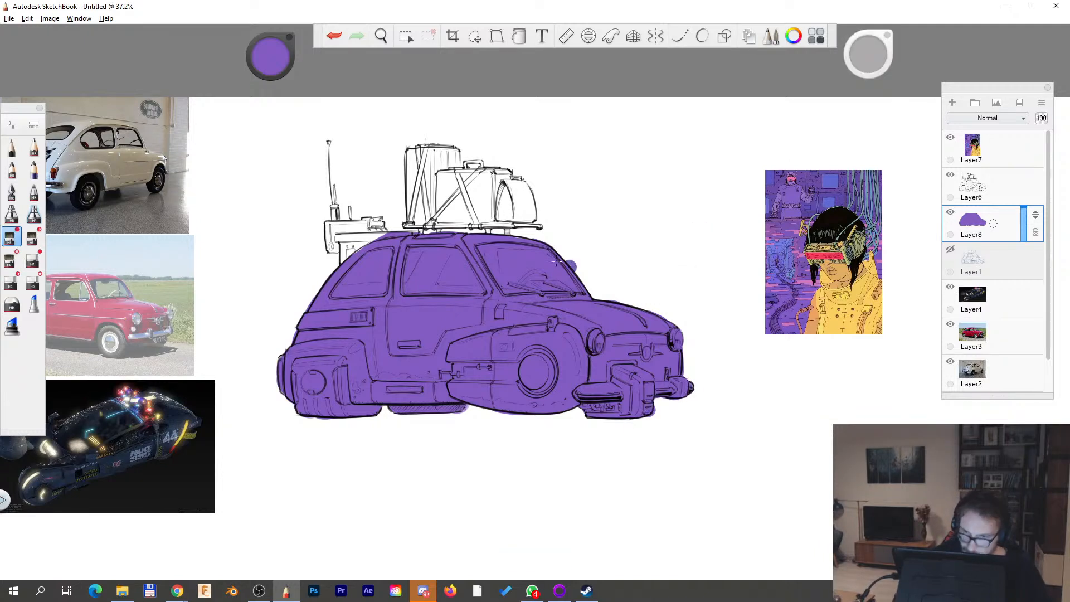
mouse_move(354, 238)
mouse_down()
mouse_move(347, 258)
mouse_move(346, 239)
mouse_move(353, 244)
mouse_move(333, 229)
mouse_up()
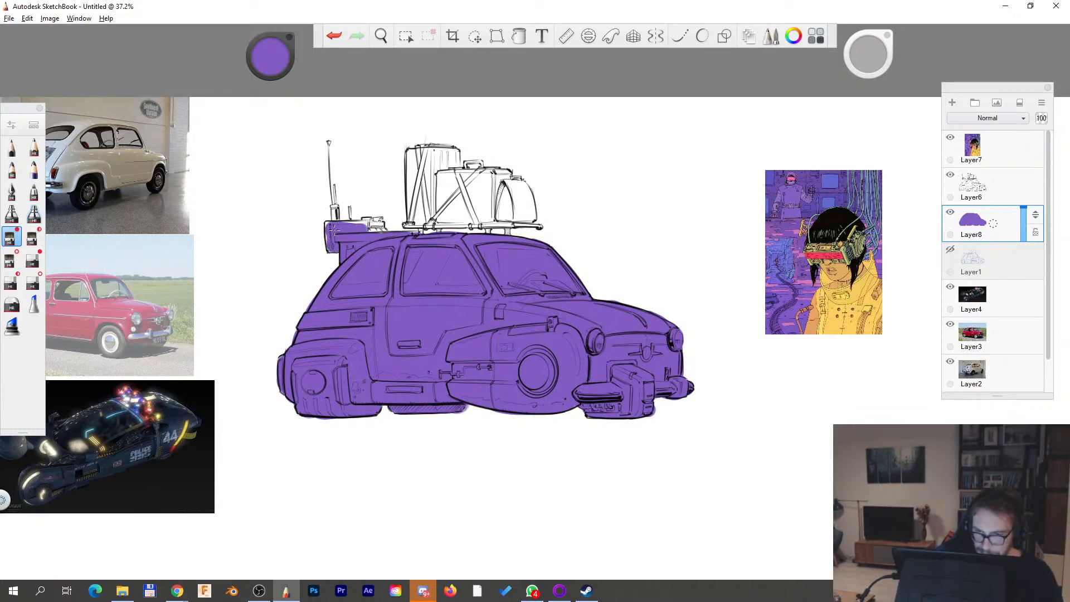
- Paint the antenna bases, short aerials and small fittings on the rear equipment box flat purple
key(space)
mouse_move(355, 228)
mouse_down()
mouse_move(495, 212)
mouse_move(443, 372)
mouse_up()
drag(871, 63, 874, 61)
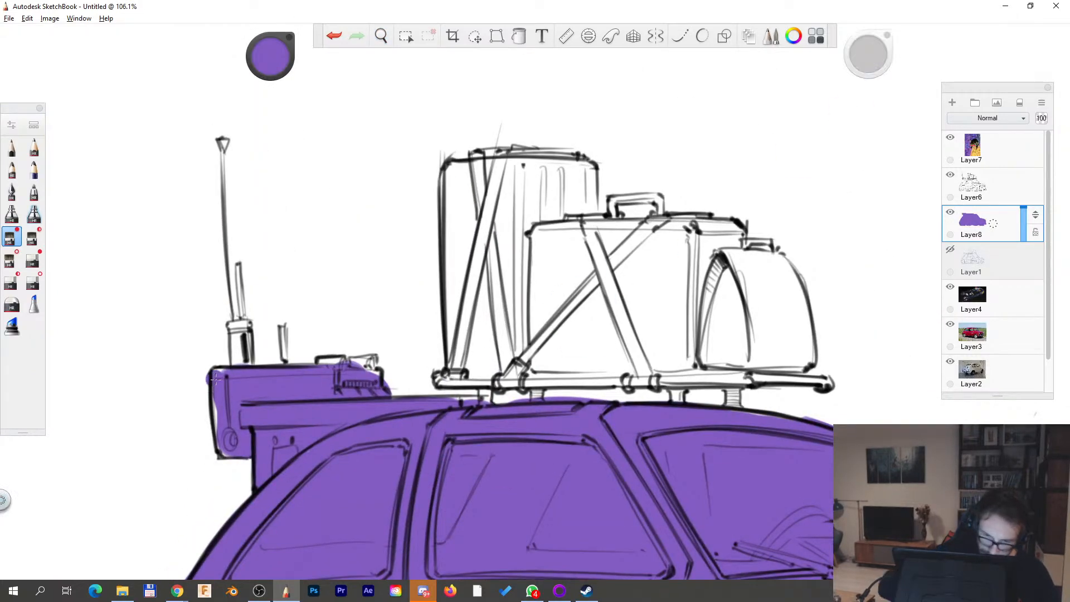
mouse_move(245, 328)
mouse_down()
mouse_move(243, 341)
mouse_move(236, 331)
mouse_up()
key(ctrl+z)
drag(875, 54, 868, 52)
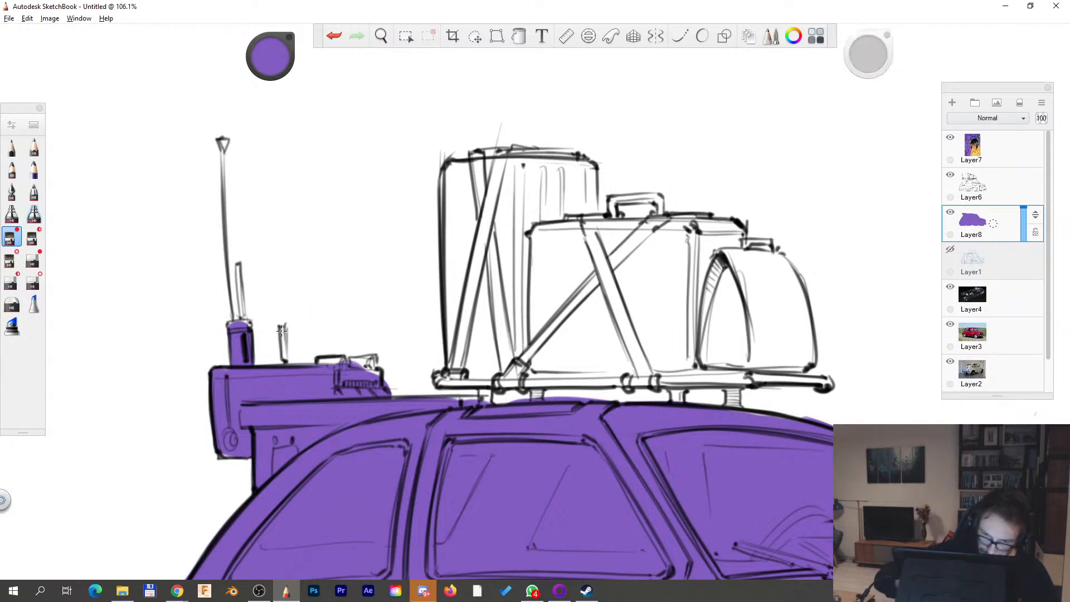
drag(239, 266, 243, 320)
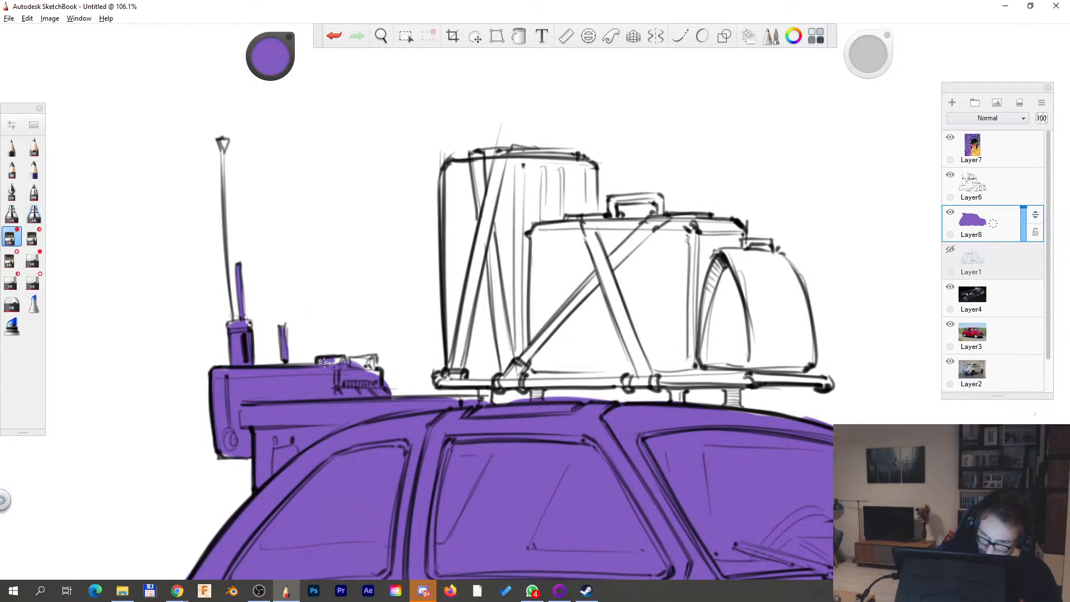
drag(856, 50, 875, 58)
- Paint the tall ribbed suitcase on the roof rack flat purple up to its upper edge
mouse_move(450, 171)
mouse_down()
mouse_move(458, 375)
mouse_move(448, 336)
mouse_up()
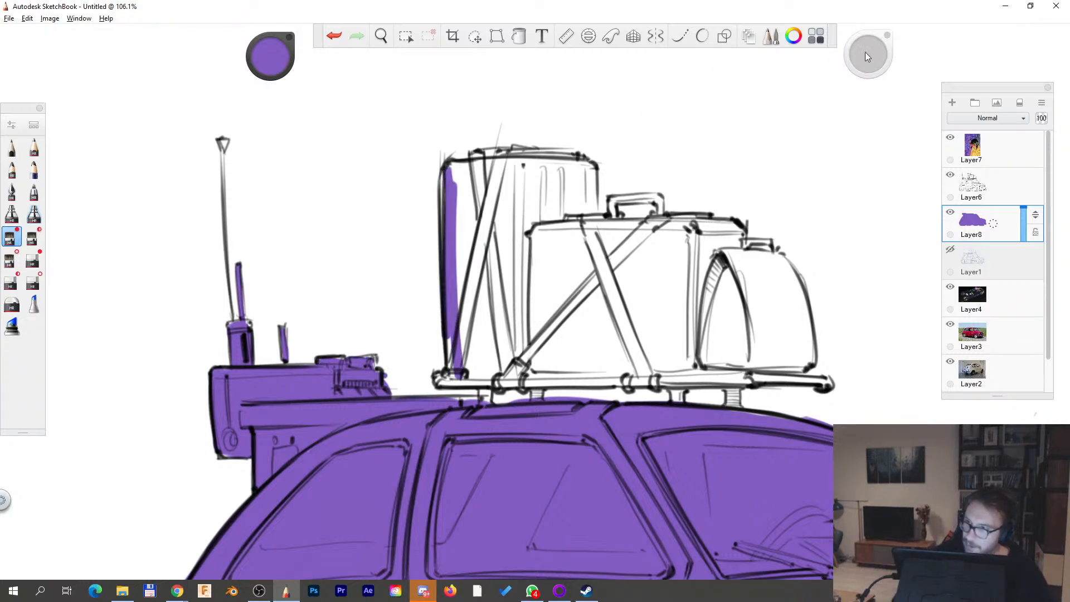
mouse_move(462, 184)
mouse_down()
mouse_move(507, 368)
mouse_move(552, 184)
mouse_move(585, 367)
mouse_up()
drag(582, 187, 599, 362)
drag(599, 246, 591, 170)
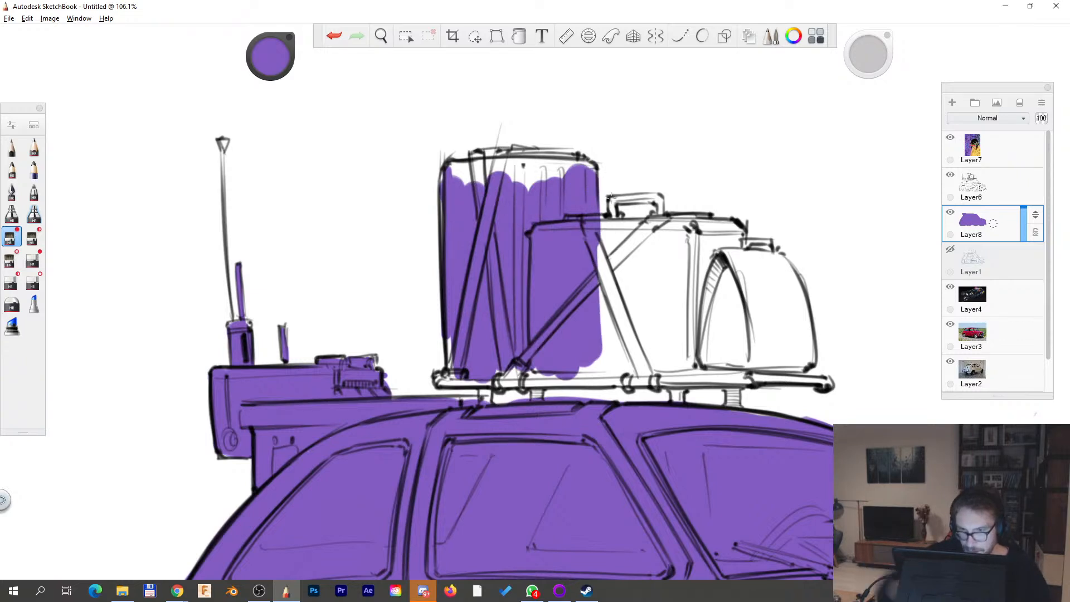
drag(502, 162, 476, 184)
drag(579, 156, 470, 175)
mouse_move(602, 220)
mouse_down()
mouse_move(719, 226)
mouse_move(604, 262)
mouse_move(590, 229)
mouse_up()
- Fill the strapped middle suitcase, the roof rack bar and its supports with flat purple
mouse_move(747, 287)
mouse_down()
mouse_move(718, 341)
mouse_move(743, 357)
mouse_move(700, 362)
mouse_up()
drag(456, 375, 794, 375)
key(s)
drag(515, 393, 752, 393)
key(s)
drag(790, 287, 794, 280)
key(ctrl+z)
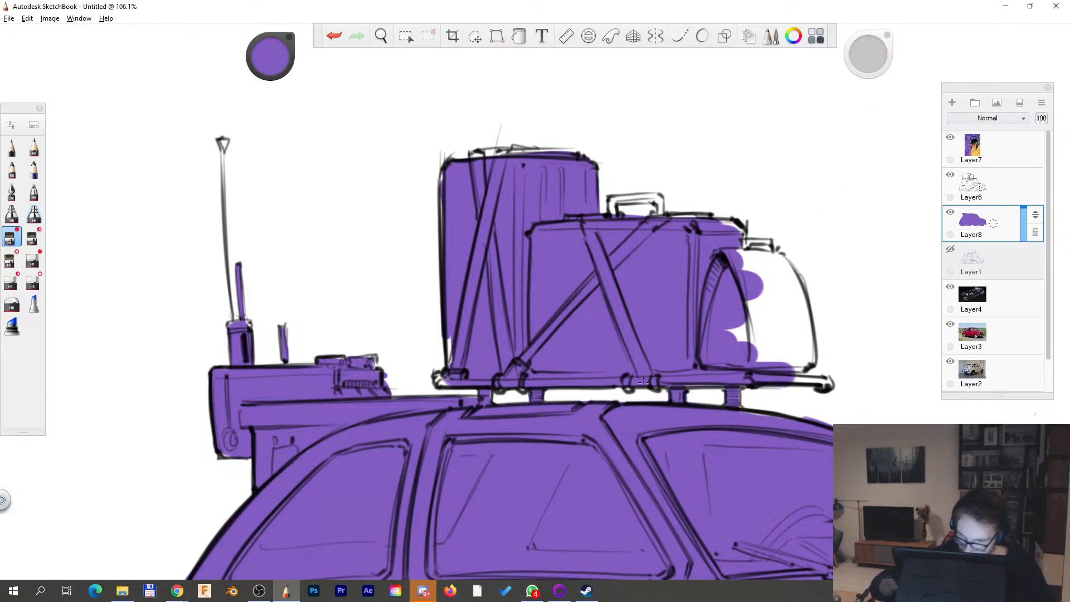
drag(453, 365, 452, 341)
- Fill the rounded bag, the luggage handles and the front end of the roof rack with flat purple
key(space)
mouse_move(797, 439)
mouse_down()
mouse_move(745, 423)
mouse_move(498, 415)
mouse_up()
click(690, 182)
key(ctrl+z)
drag(868, 50, 868, 53)
mouse_move(449, 283)
mouse_down()
mouse_move(493, 344)
mouse_move(436, 258)
mouse_up()
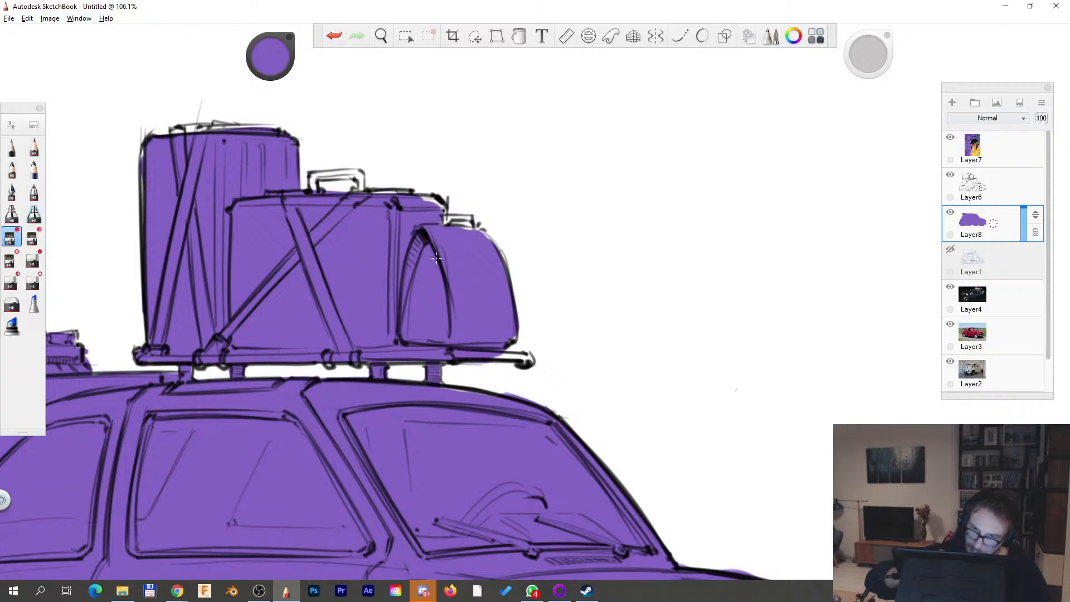
drag(871, 62, 871, 66)
click(648, 206)
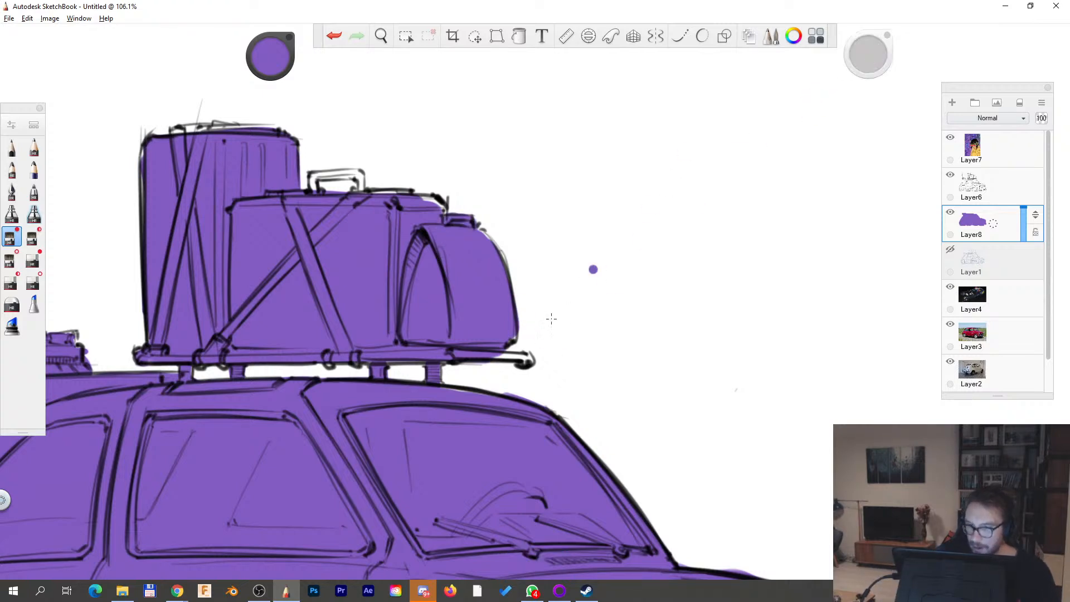
drag(313, 188, 313, 188)
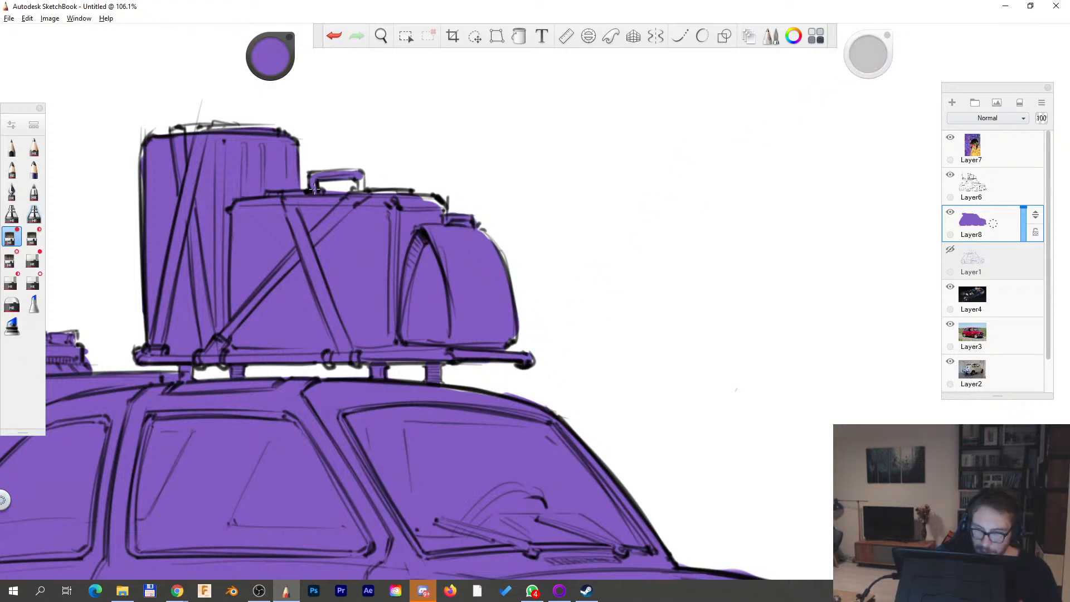
- Lock the transparency of the flat-colour layer and set the brush to a lighter tint of the car's purple
drag(683, 254, 564, 411)
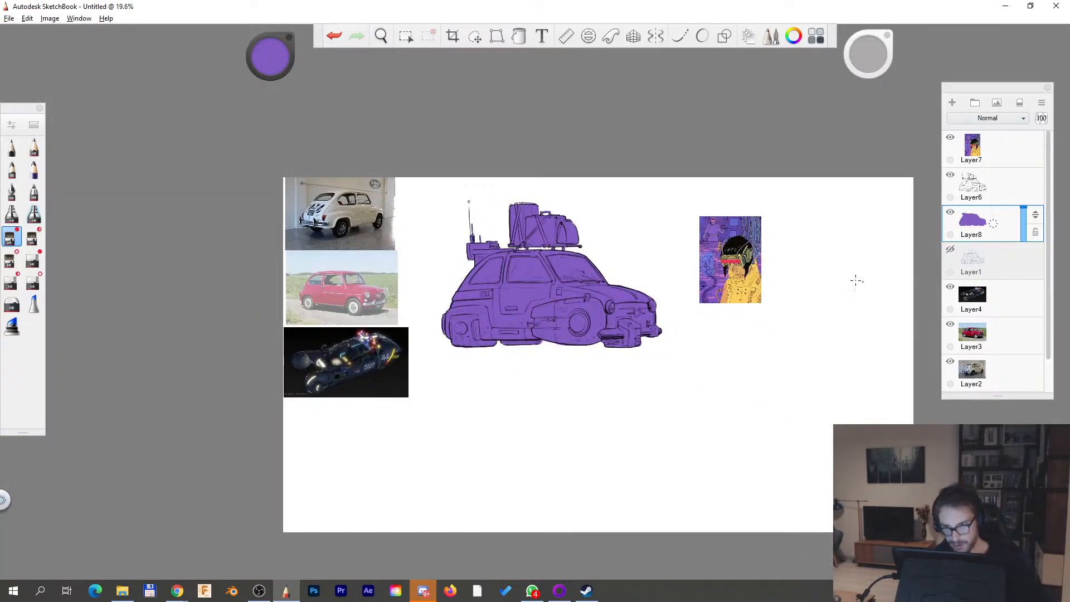
drag(744, 263, 722, 330)
alt+click(676, 340)
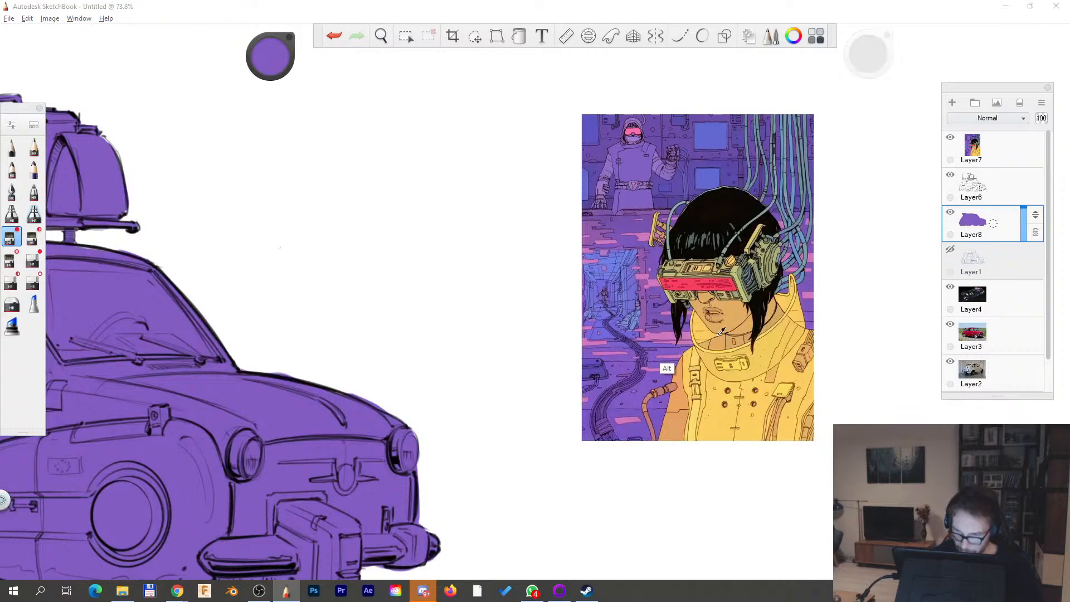
drag(33, 574, 327, 446)
drag(549, 282, 475, 376)
alt+click(475, 376)
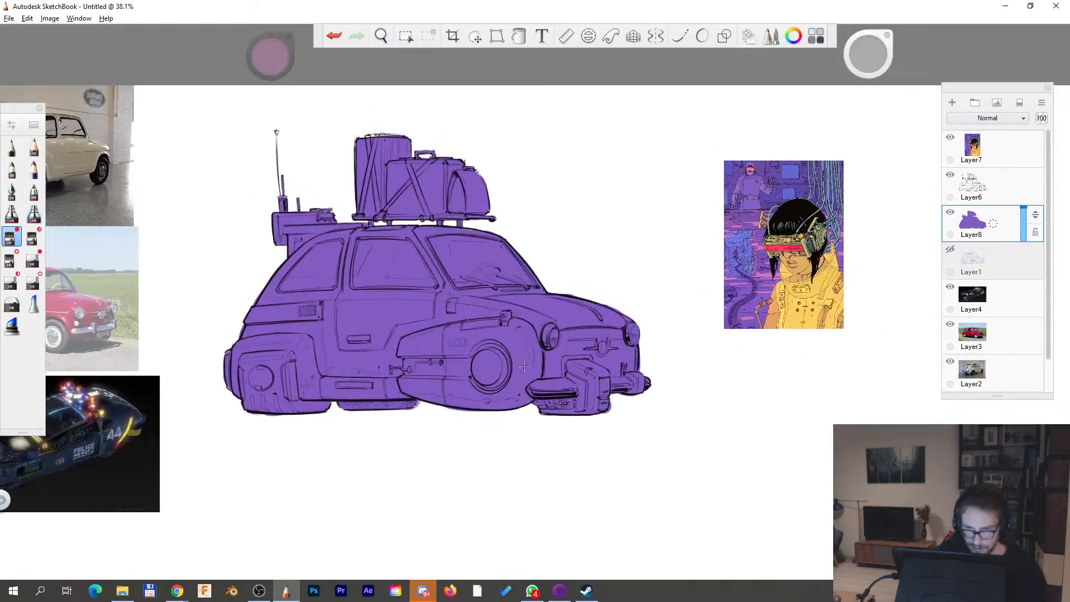
click(1036, 233)
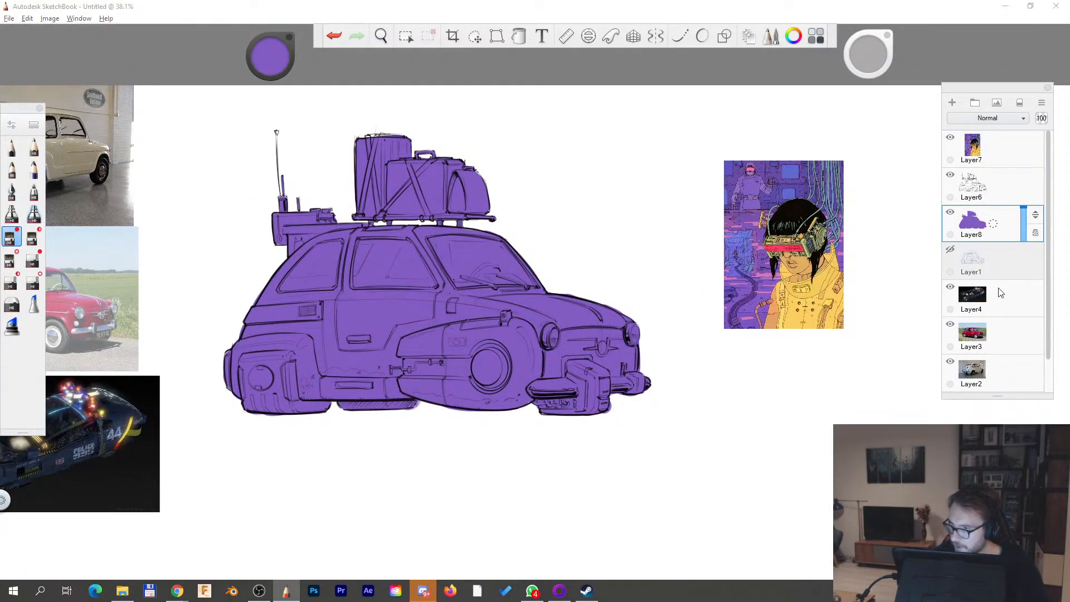
drag(268, 58, 278, 38)
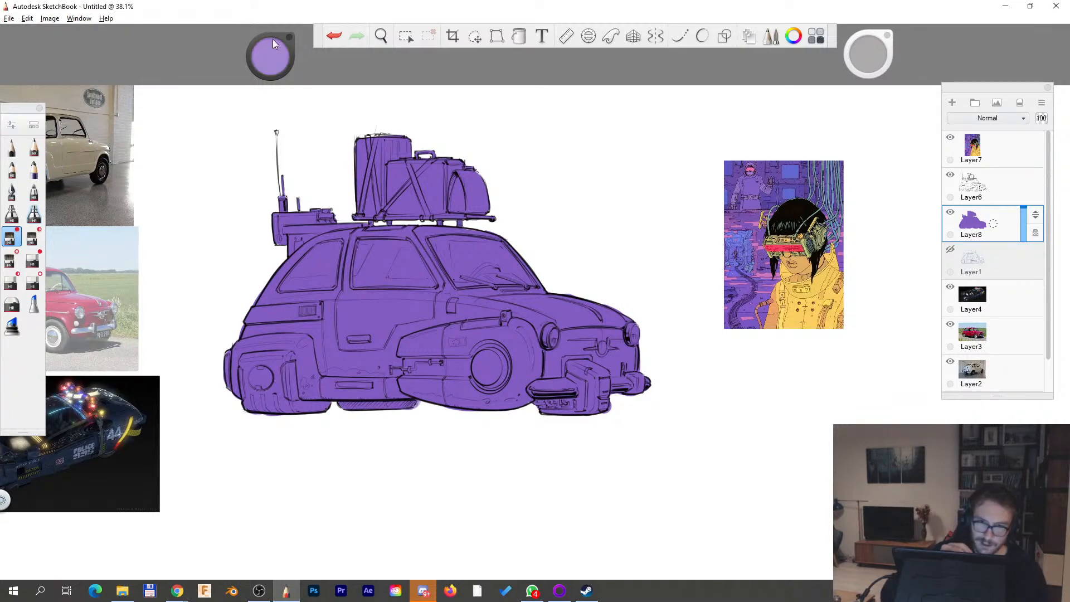
- Paint a light purple highlight along the car's beltline and across the top of the hood
key(space)
drag(581, 326, 624, 268)
key(space)
key(alt)
drag(258, 447, 651, 207)
drag(245, 455, 641, 220)
mouse_move(552, 238)
mouse_down()
mouse_move(651, 182)
mouse_move(717, 160)
mouse_move(657, 217)
mouse_up()
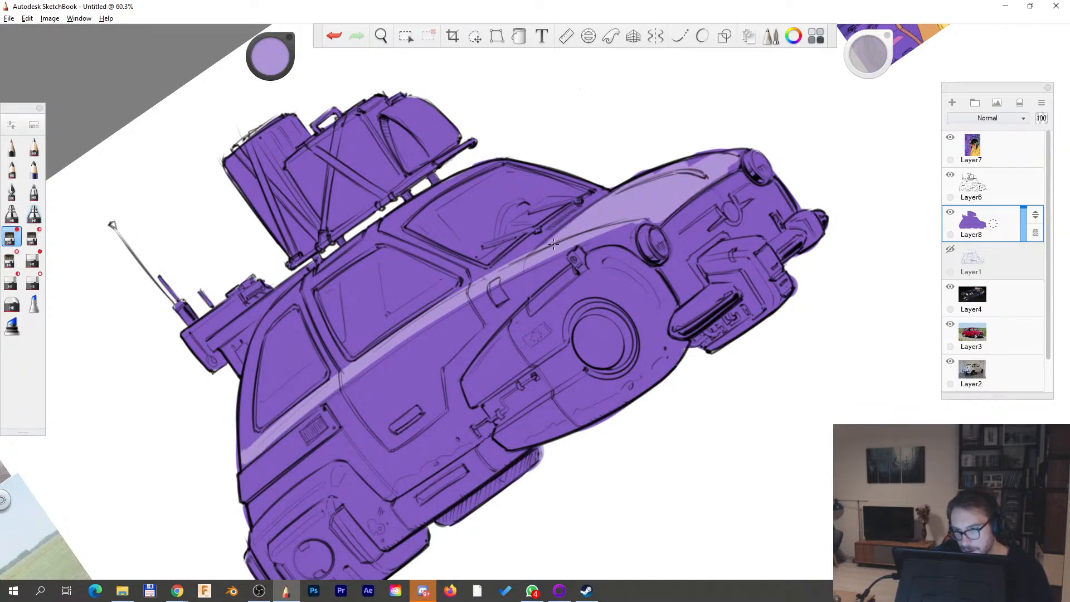
- Extend the light purple to the hood's front end and add highlights around the nose emblem
mouse_move(748, 182)
mouse_down()
mouse_move(671, 234)
mouse_move(749, 176)
mouse_up()
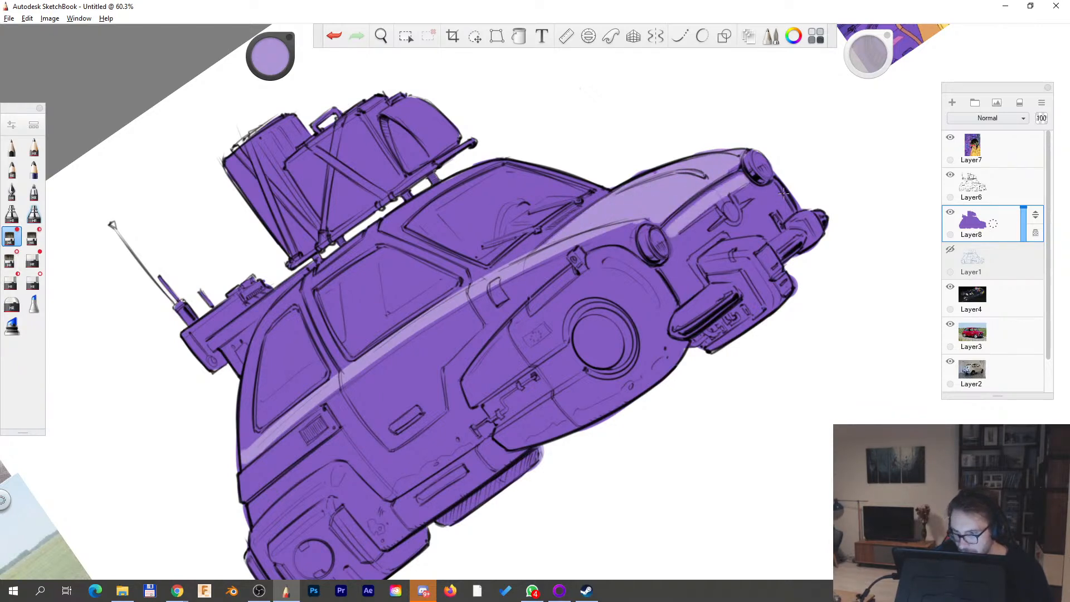
drag(751, 215, 751, 215)
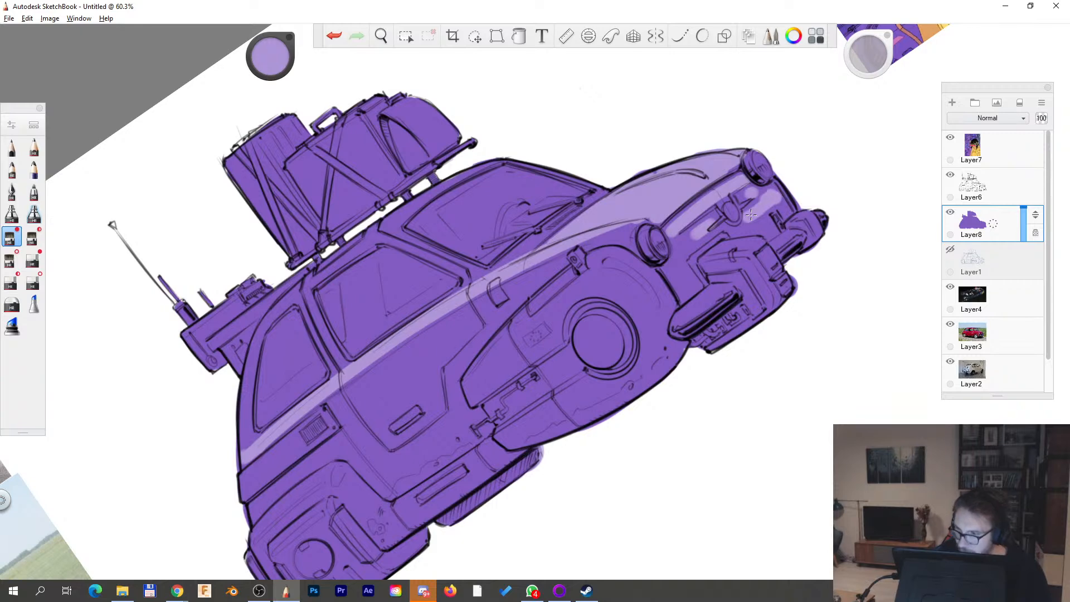
mouse_move(491, 282)
mouse_down()
mouse_move(628, 228)
mouse_move(740, 249)
mouse_move(746, 239)
mouse_up()
key(space)
drag(694, 271, 686, 247)
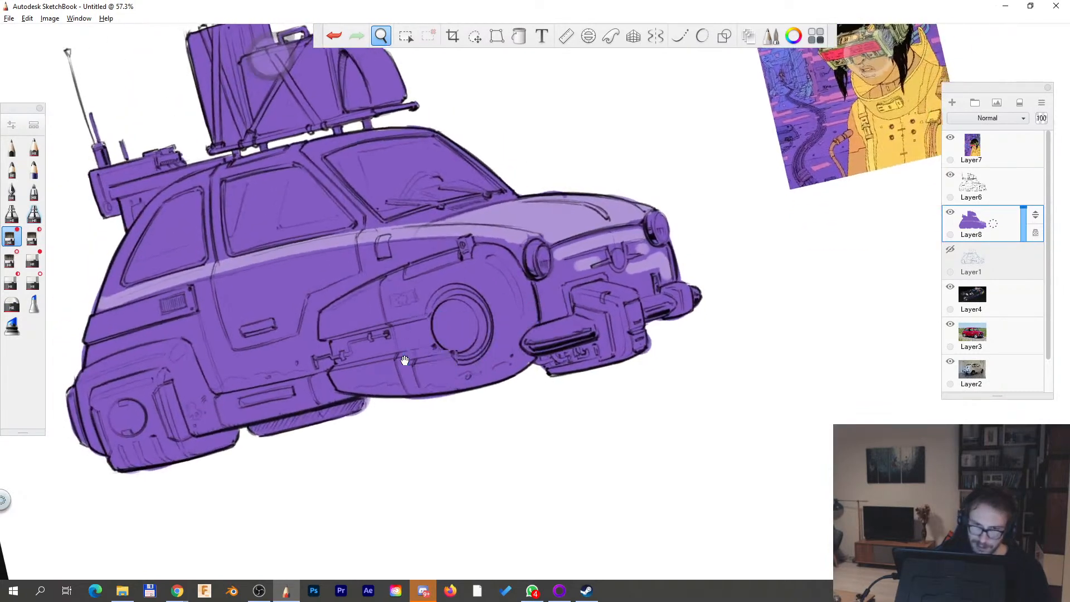
drag(406, 362, 639, 433)
- Paint light purple along the roof's side edge and the windshield pillar, redoing the first roof stroke
drag(409, 261, 543, 223)
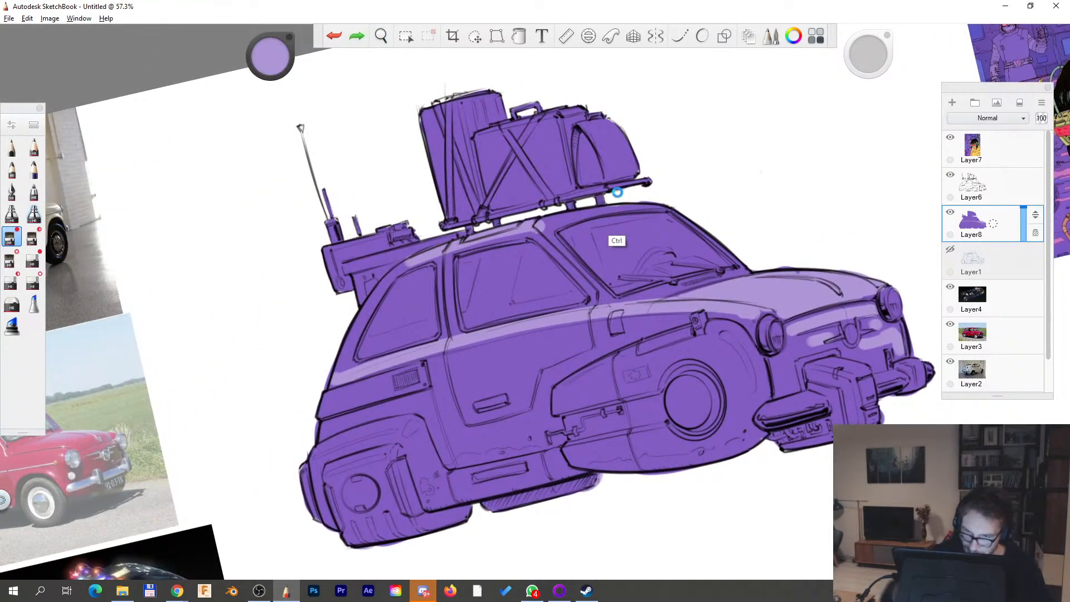
key(ctrl+z)
drag(872, 51, 872, 49)
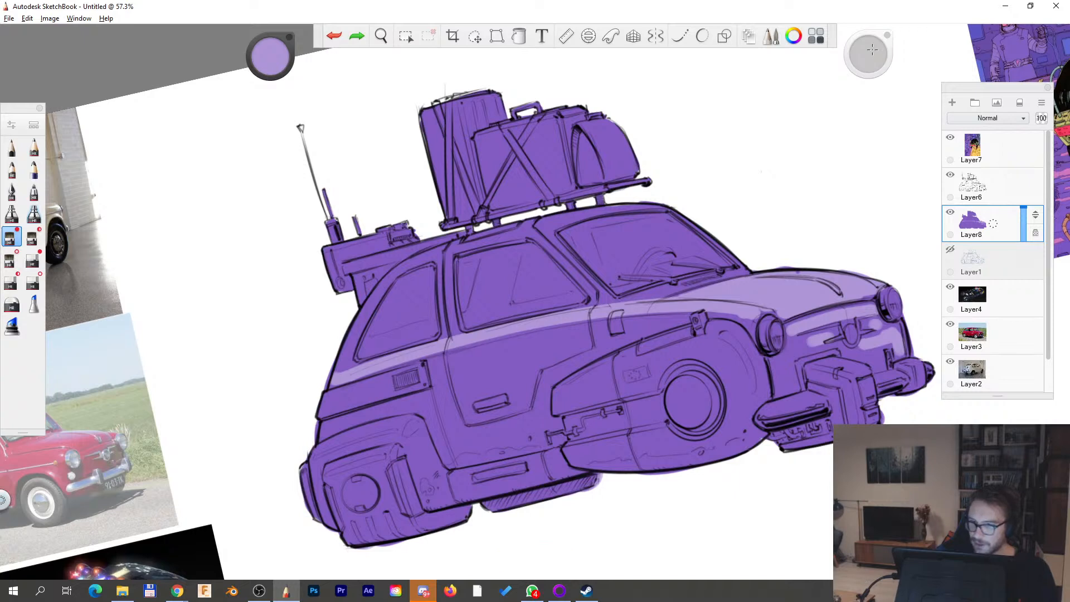
mouse_move(412, 258)
mouse_down()
mouse_move(544, 226)
mouse_move(591, 284)
mouse_move(545, 231)
mouse_up()
mouse_move(624, 300)
mouse_down()
mouse_move(739, 267)
mouse_move(623, 300)
mouse_up()
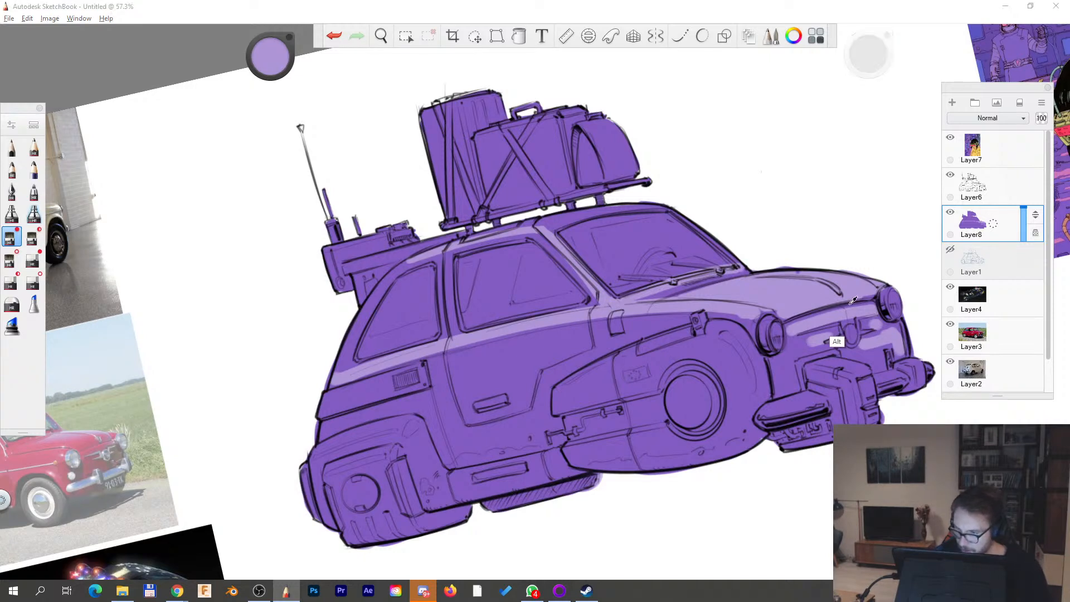
- Sample the base purple from the car and paint a darker strip along the hood's front edge
alt+click(793, 307)
mouse_move(794, 307)
mouse_down()
mouse_move(881, 286)
mouse_move(785, 306)
mouse_move(876, 289)
mouse_up()
key(ctrl+z)
key(ctrl+z)
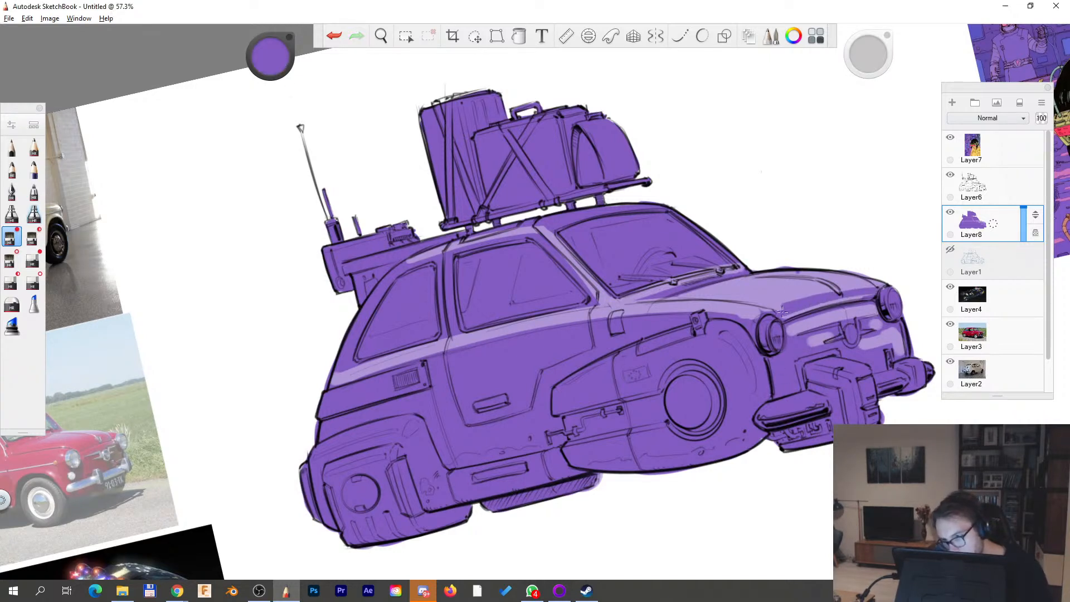
alt+click(829, 288)
key(ctrl+z)
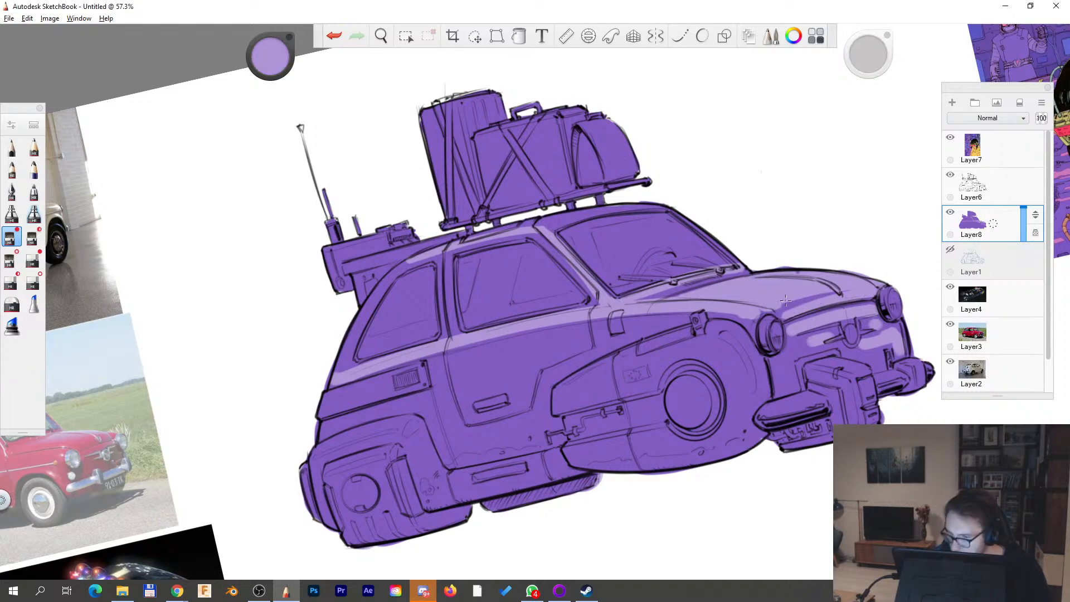
key(space)
drag(817, 336, 923, 319)
alt+click(744, 338)
drag(736, 324, 820, 304)
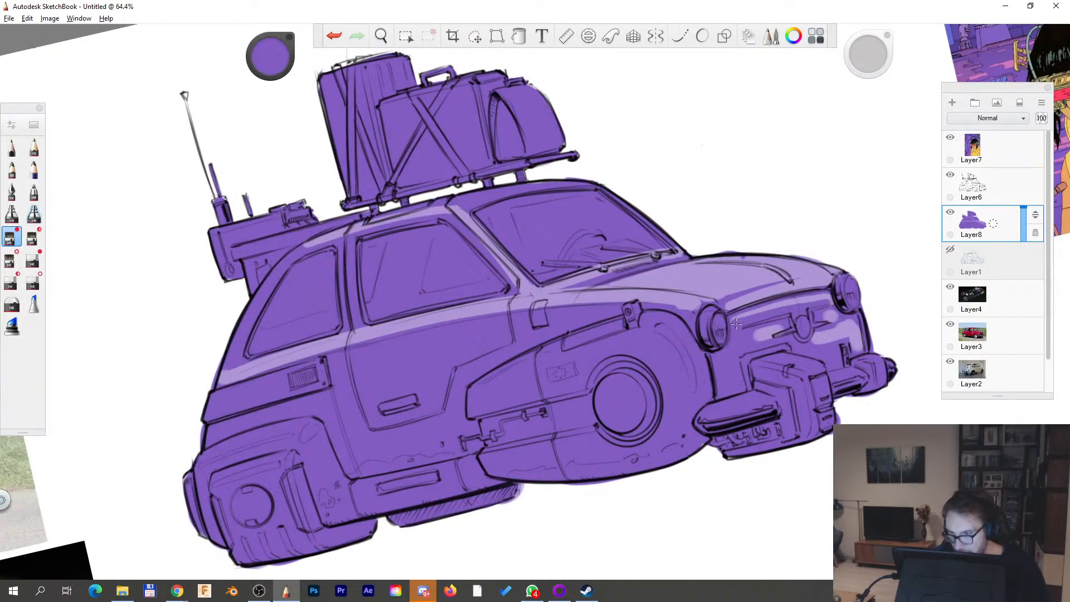
- Sample the pink from the comic reference and fill the front side pod with it
key(space)
drag(707, 333, 534, 393)
alt+click(704, 263)
key(space)
mouse_move(456, 389)
mouse_down()
mouse_move(497, 372)
mouse_move(420, 361)
mouse_move(340, 393)
mouse_move(421, 361)
mouse_up()
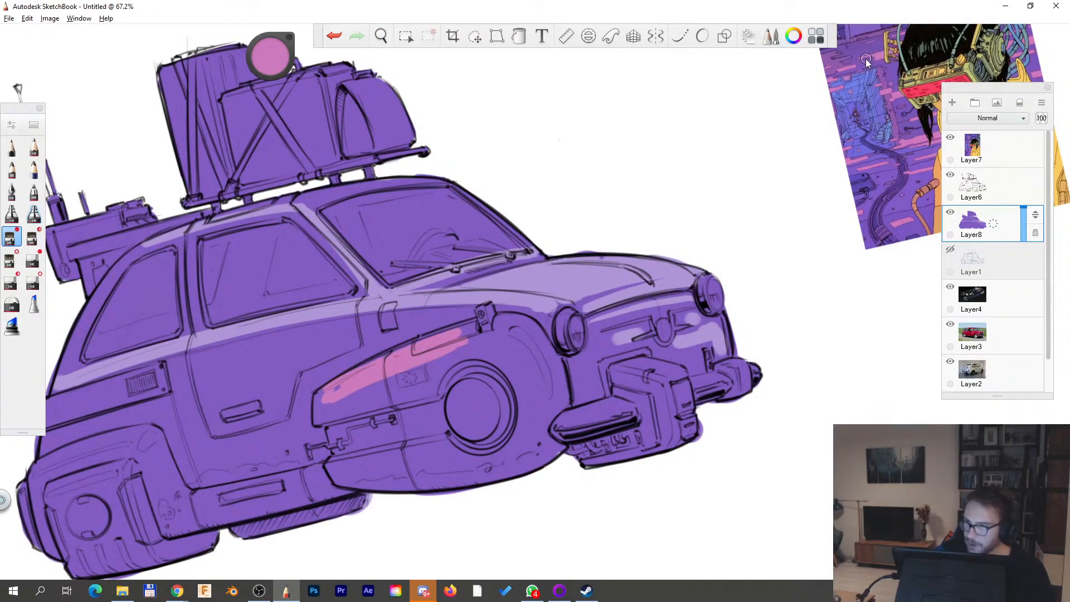
drag(331, 407, 344, 467)
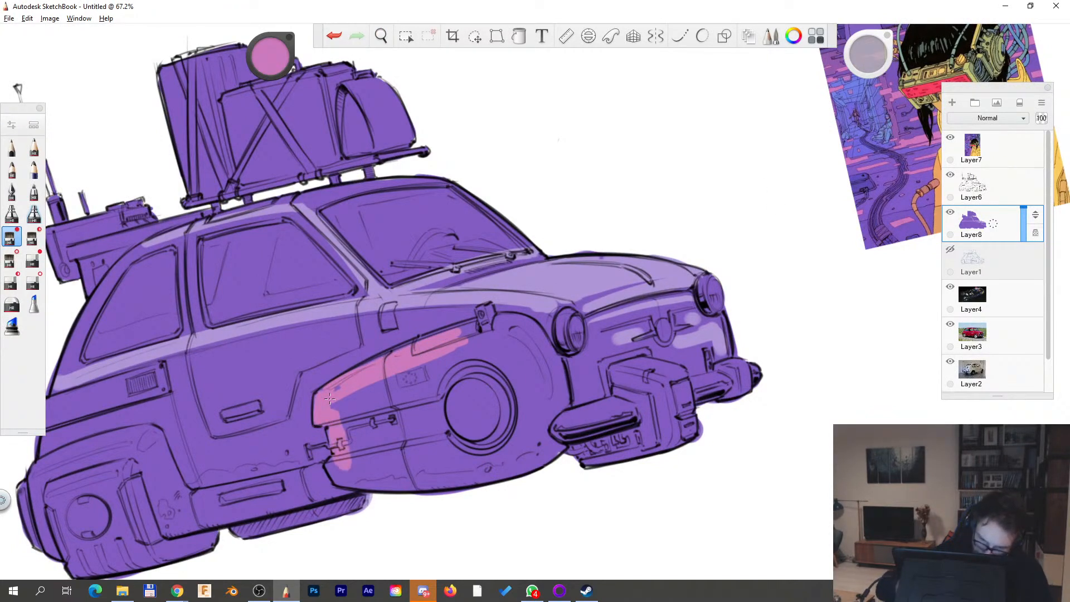
mouse_move(330, 401)
mouse_down()
mouse_move(377, 441)
mouse_move(450, 435)
mouse_move(518, 401)
mouse_move(558, 446)
mouse_move(535, 379)
mouse_move(549, 357)
mouse_move(521, 328)
mouse_move(485, 329)
mouse_move(374, 379)
mouse_move(499, 362)
mouse_move(527, 384)
mouse_up()
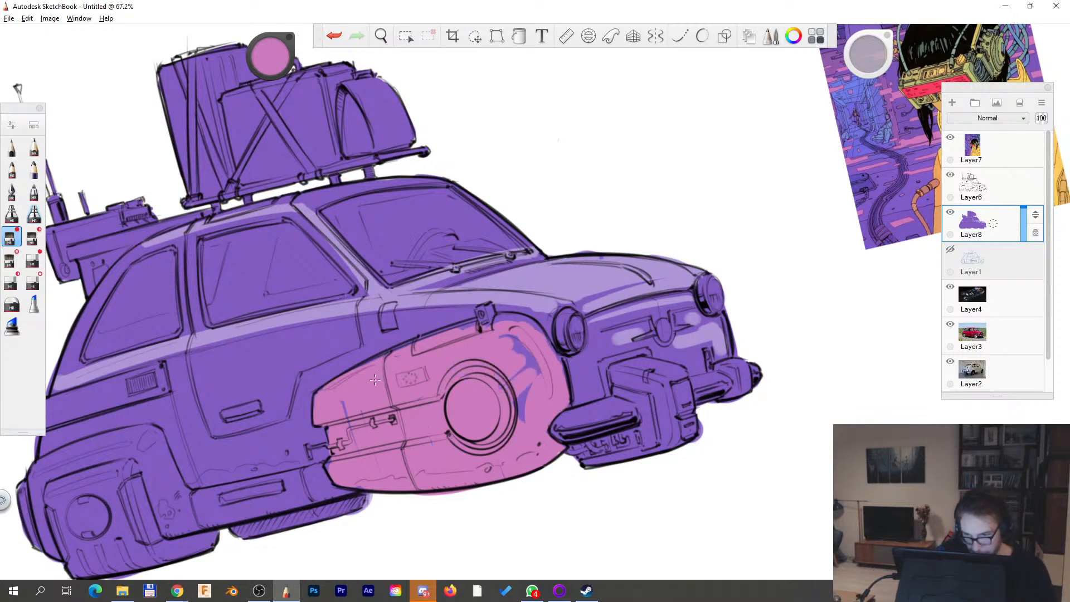
drag(509, 319, 459, 329)
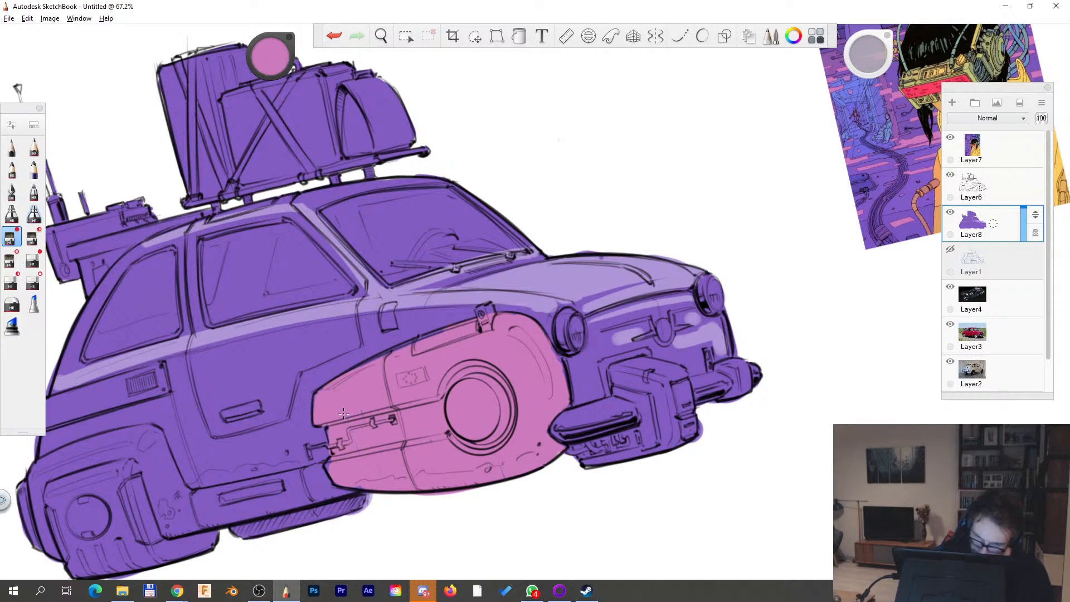
- Try a darker pink on the recessed band across the front side pod, and undo it
key(space)
drag(680, 337, 637, 368)
drag(272, 59, 272, 78)
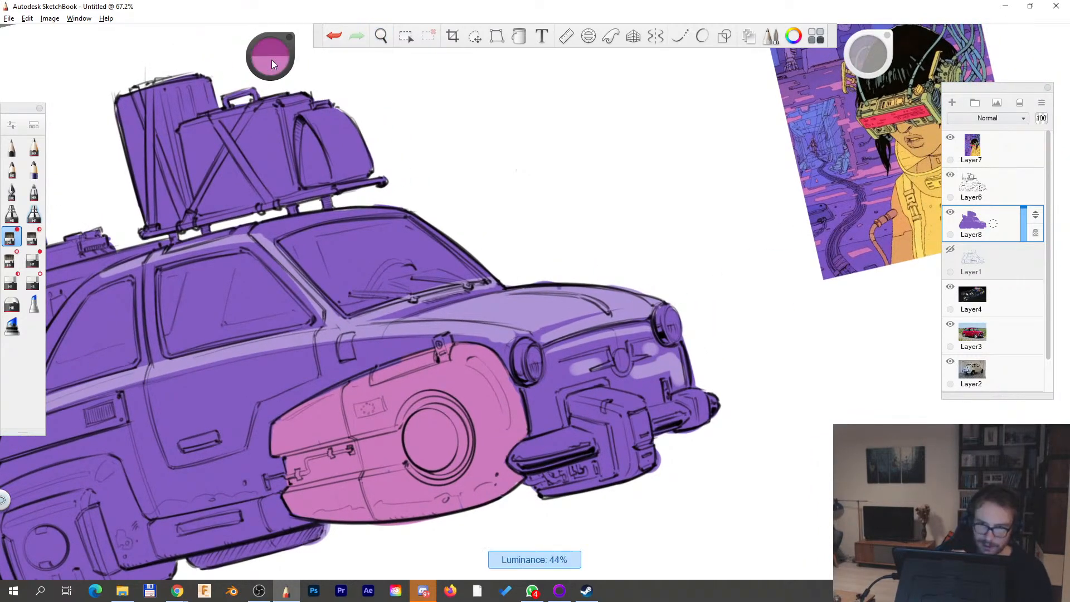
mouse_move(292, 462)
mouse_down()
mouse_move(413, 436)
mouse_move(304, 464)
mouse_up()
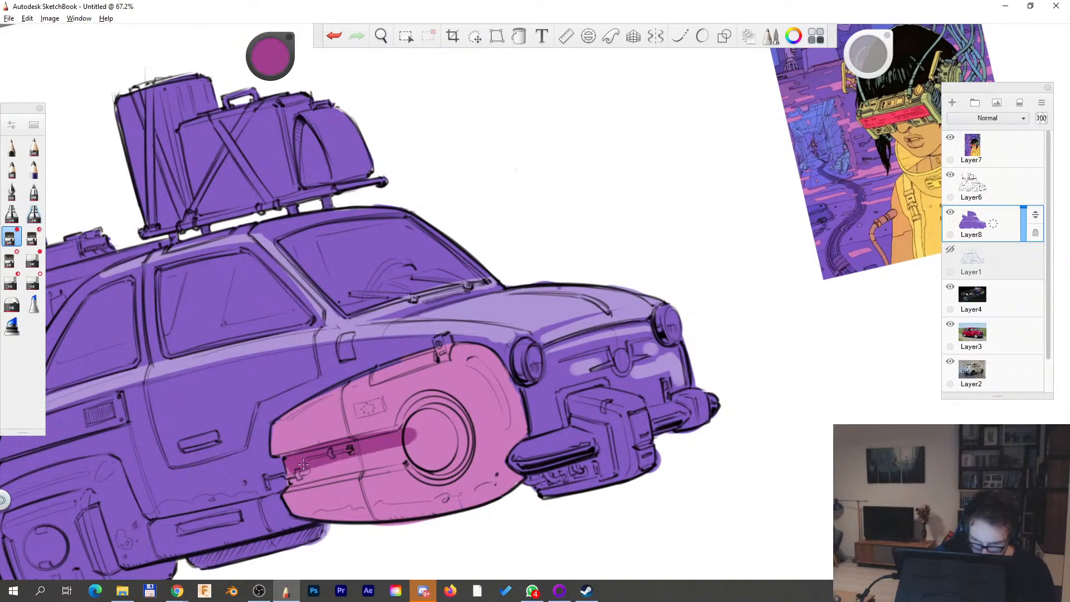
key(ctrl+z)
key(ctrl+z)
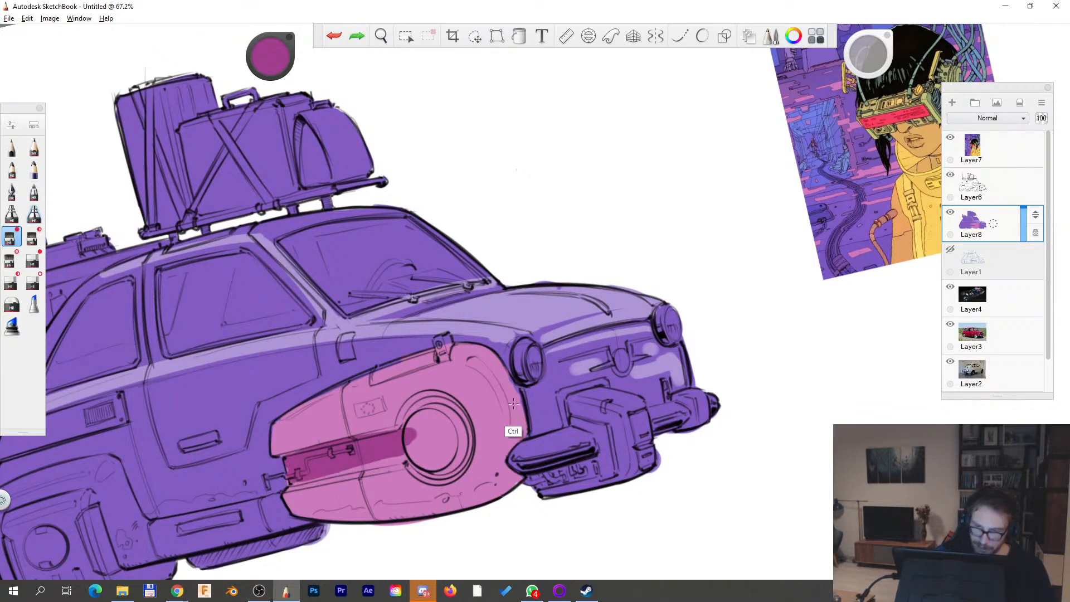
key(ctrl+z)
- Sample the pod's pink, lighten it and paint a highlight along the pod's upper edge
alt+click(475, 397)
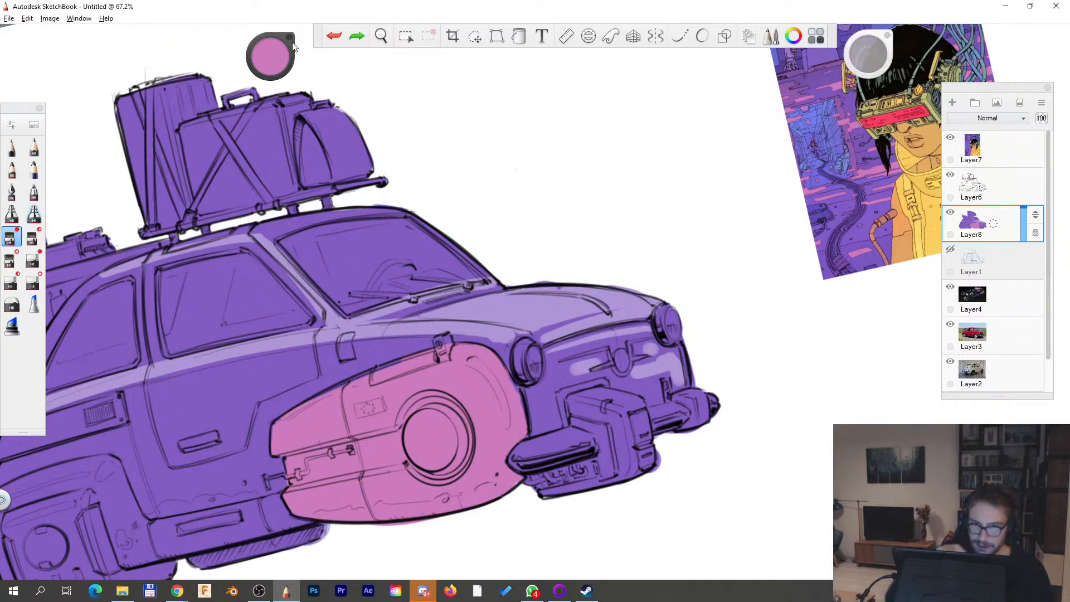
drag(268, 67, 268, 58)
drag(286, 419, 456, 352)
key(ctrl+z)
drag(370, 377, 325, 400)
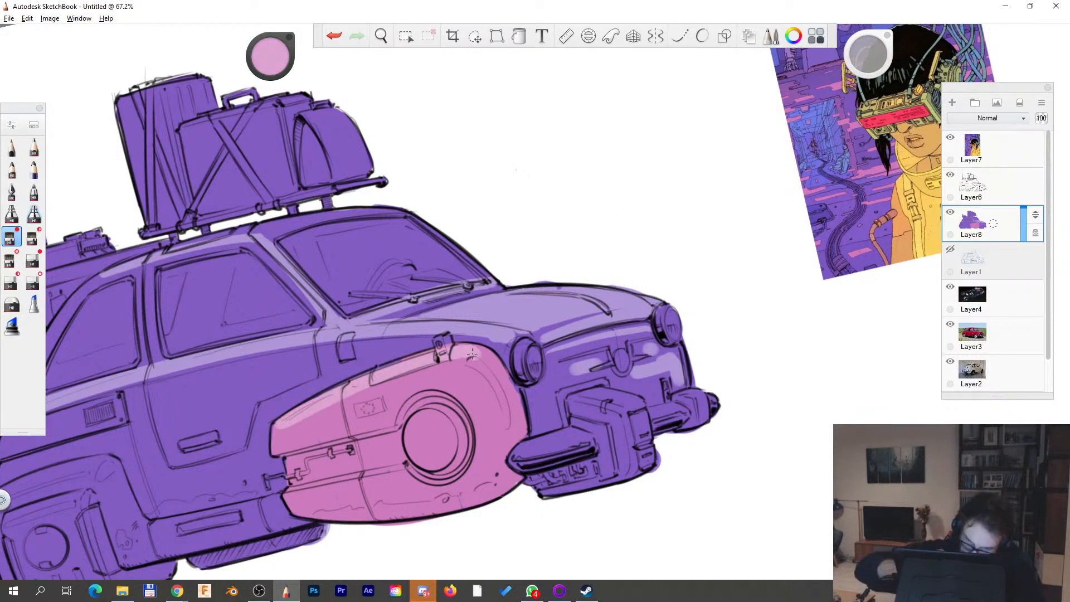
- Paint light pink highlights along the side pod's rounded front edge and on its circular hub
drag(506, 411, 469, 357)
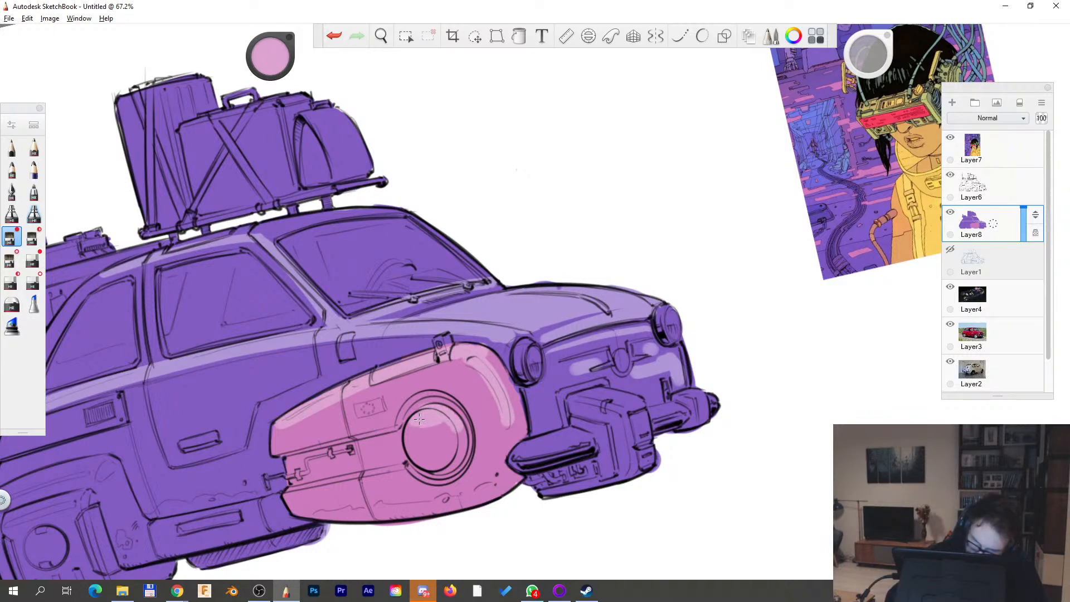
drag(423, 442, 426, 455)
key(space)
drag(569, 308, 432, 393)
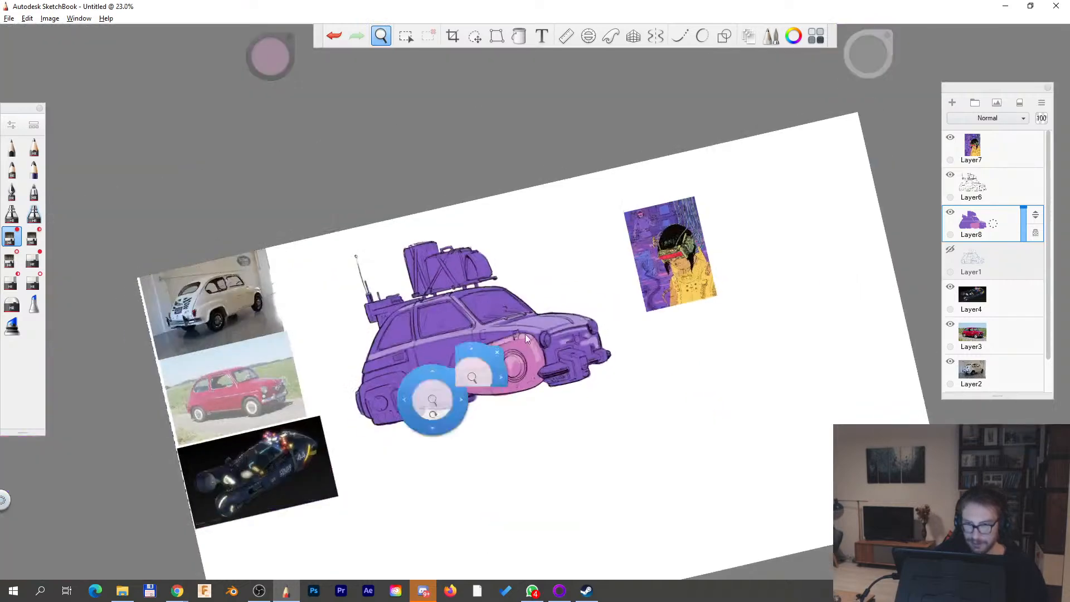
drag(621, 291, 623, 301)
- Sample a blue from the comic reference and fill the rear side window, door window and windshield with it
key(space)
drag(534, 333, 591, 293)
drag(591, 329, 633, 338)
alt+click(840, 227)
key(space)
drag(402, 321, 265, 258)
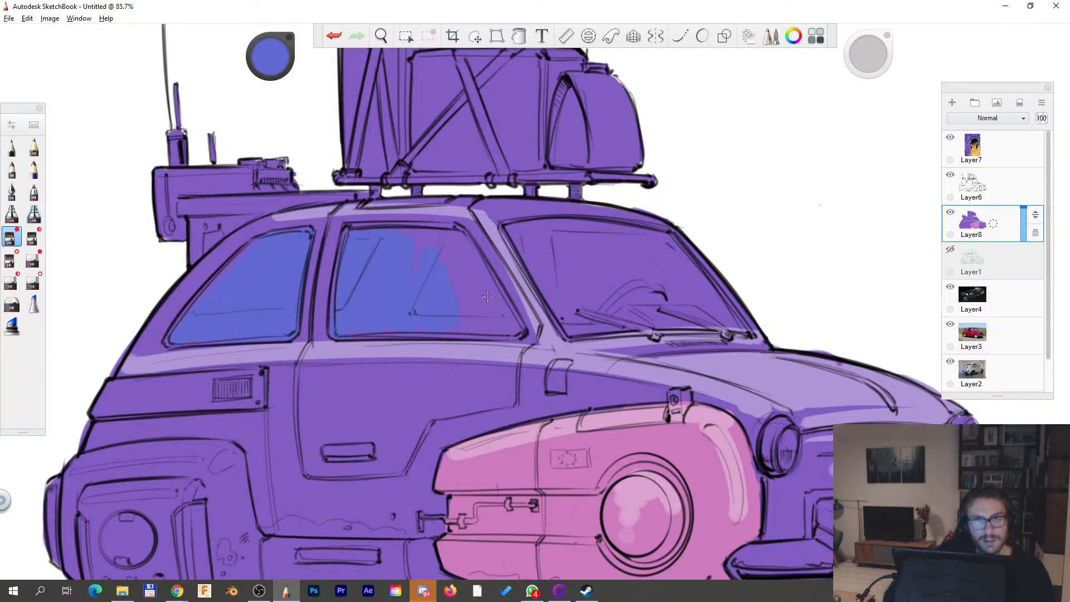
key(space)
drag(346, 340, 394, 366)
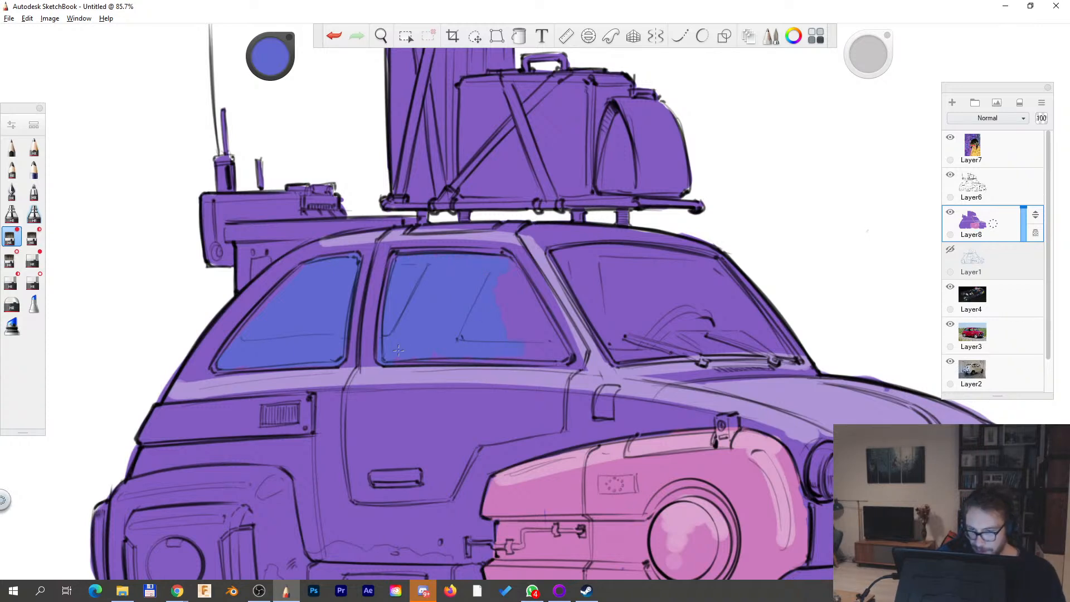
mouse_move(532, 329)
mouse_down()
mouse_move(518, 294)
mouse_move(524, 335)
mouse_up()
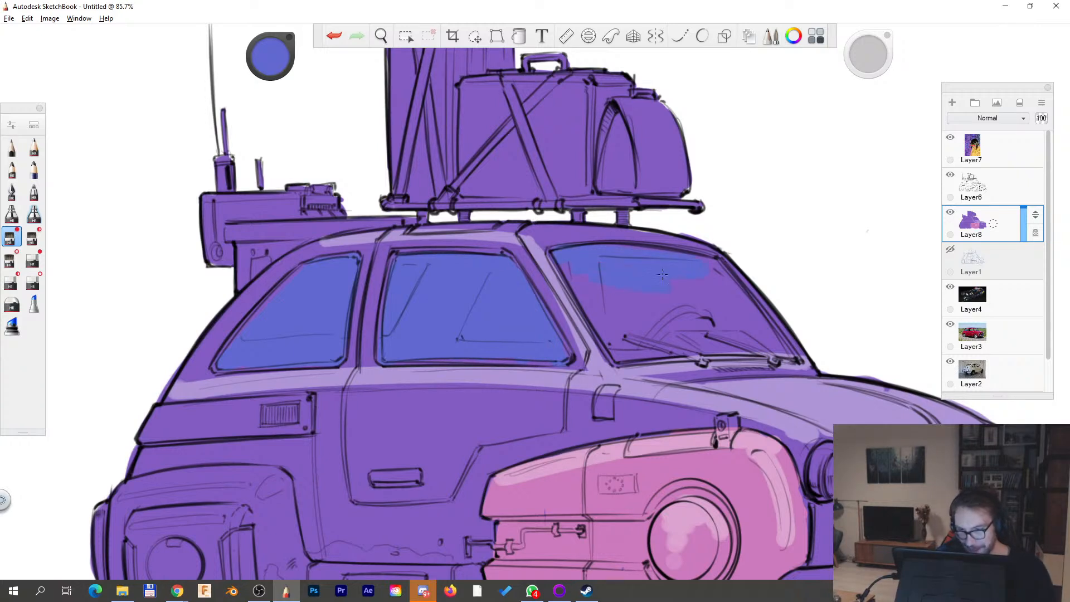
drag(662, 275, 577, 272)
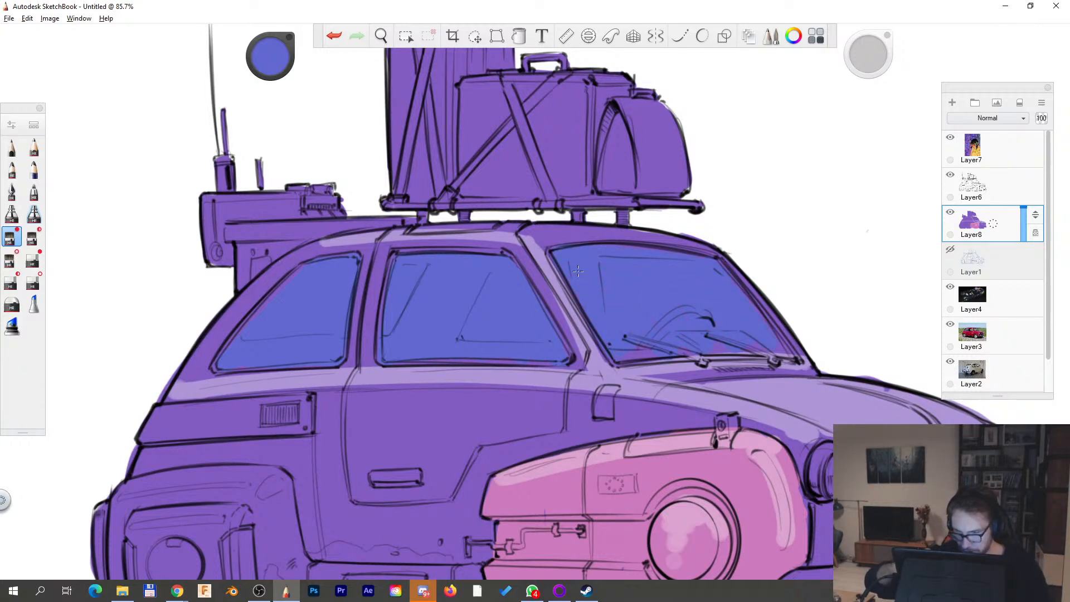
drag(627, 346, 776, 350)
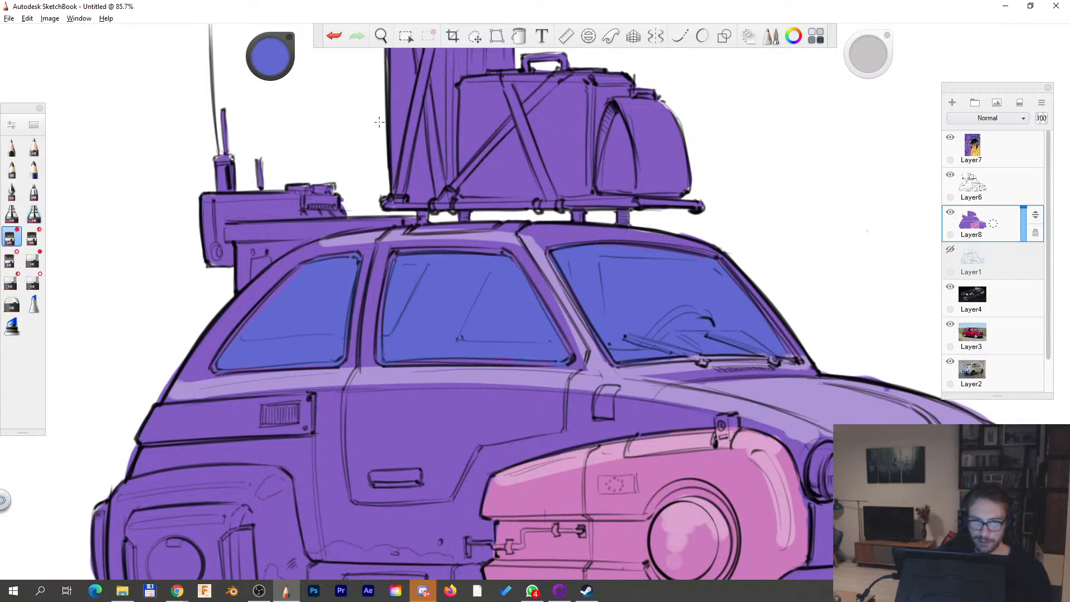
- Sample a lighter blue from the comic reference and paint glass reflections on the side windows and windshield
key(space)
drag(826, 256, 753, 335)
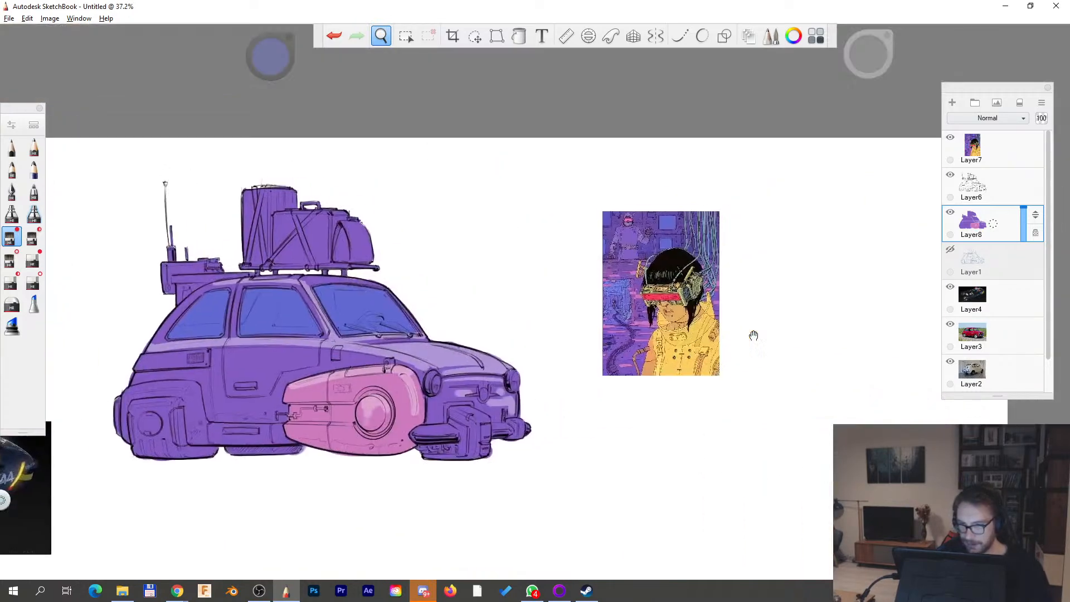
scroll(653, 284, up, 10)
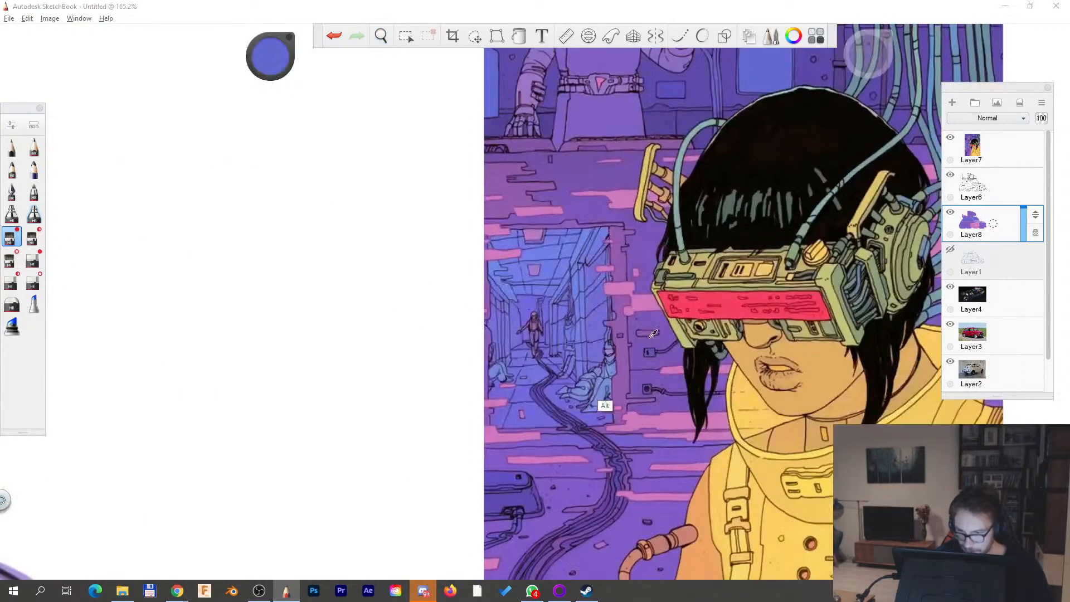
key(space)
mouse_move(652, 268)
mouse_down()
mouse_move(584, 288)
mouse_move(649, 272)
mouse_up()
drag(563, 306, 560, 304)
drag(114, 417, 434, 385)
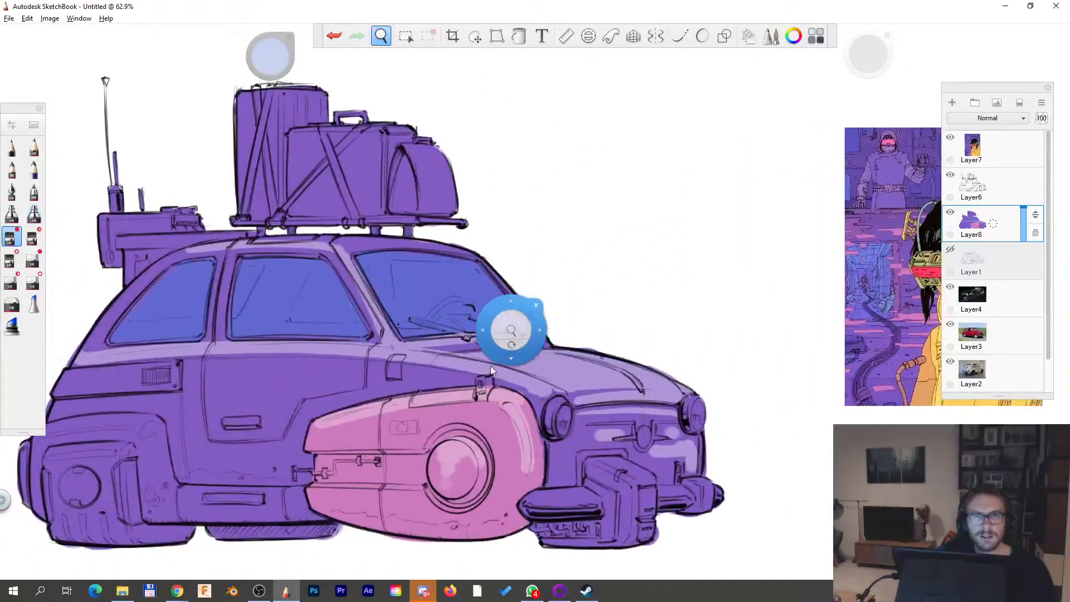
drag(490, 352, 511, 376)
mouse_move(217, 300)
mouse_down()
mouse_move(171, 336)
mouse_move(203, 334)
mouse_move(226, 318)
mouse_move(217, 301)
mouse_move(257, 335)
mouse_move(269, 296)
mouse_up()
mouse_move(337, 307)
mouse_down()
mouse_move(320, 338)
mouse_move(368, 317)
mouse_move(379, 342)
mouse_move(320, 338)
mouse_up()
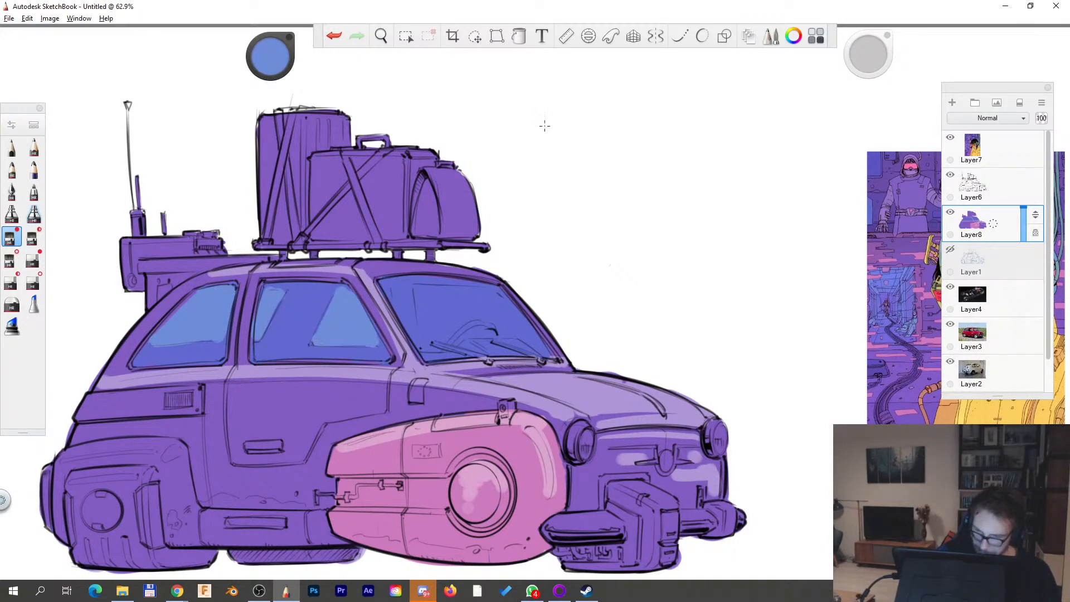
drag(420, 290, 429, 343)
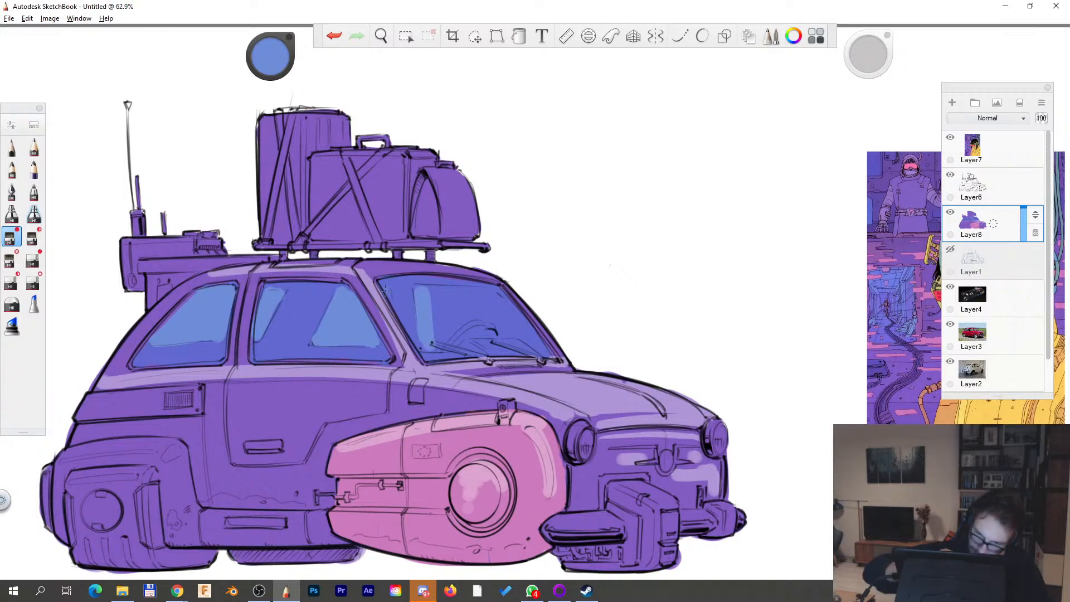
mouse_move(432, 294)
mouse_down()
mouse_move(445, 337)
mouse_move(473, 312)
mouse_move(438, 300)
mouse_move(510, 335)
mouse_move(496, 292)
mouse_move(472, 333)
mouse_up()
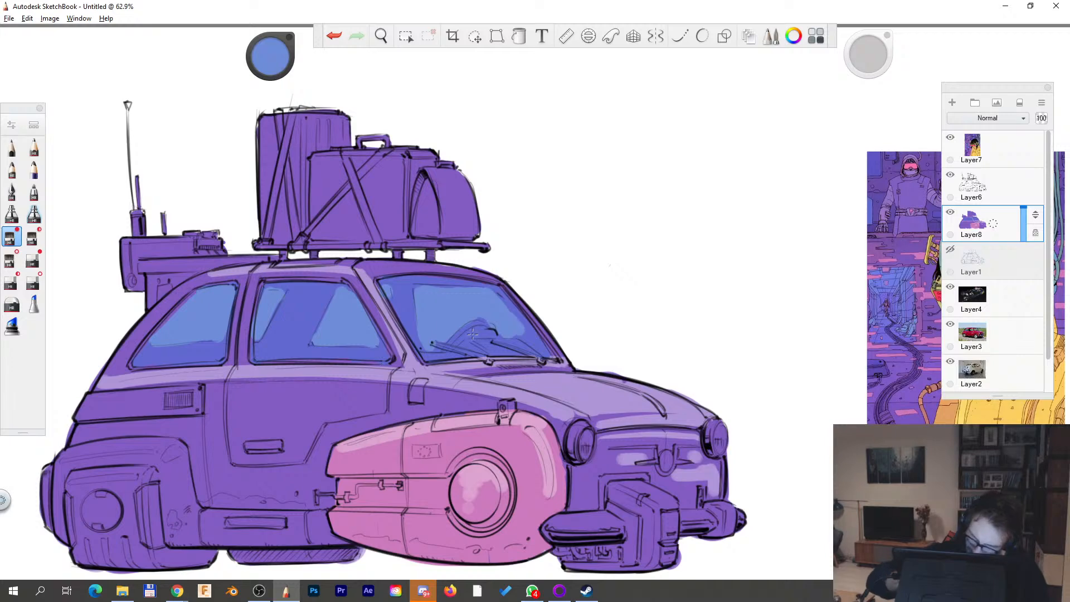
- Sample a magenta-purple from the comic reference and fill the rear fender housing around the thruster
key(space)
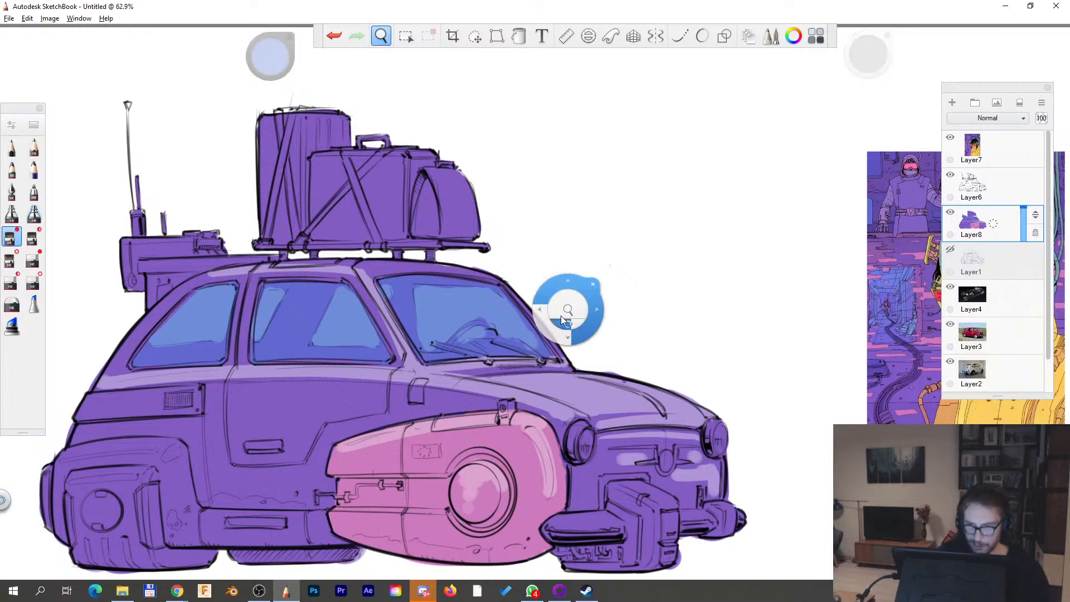
drag(566, 308, 466, 358)
drag(499, 406, 484, 394)
drag(599, 311, 598, 282)
key(space)
drag(421, 428, 437, 415)
drag(889, 361, 696, 403)
mouse_move(717, 306)
mouse_down()
mouse_move(726, 296)
mouse_move(801, 297)
mouse_up()
alt+click(528, 211)
key(space)
drag(683, 326, 693, 376)
key(ctrl+z)
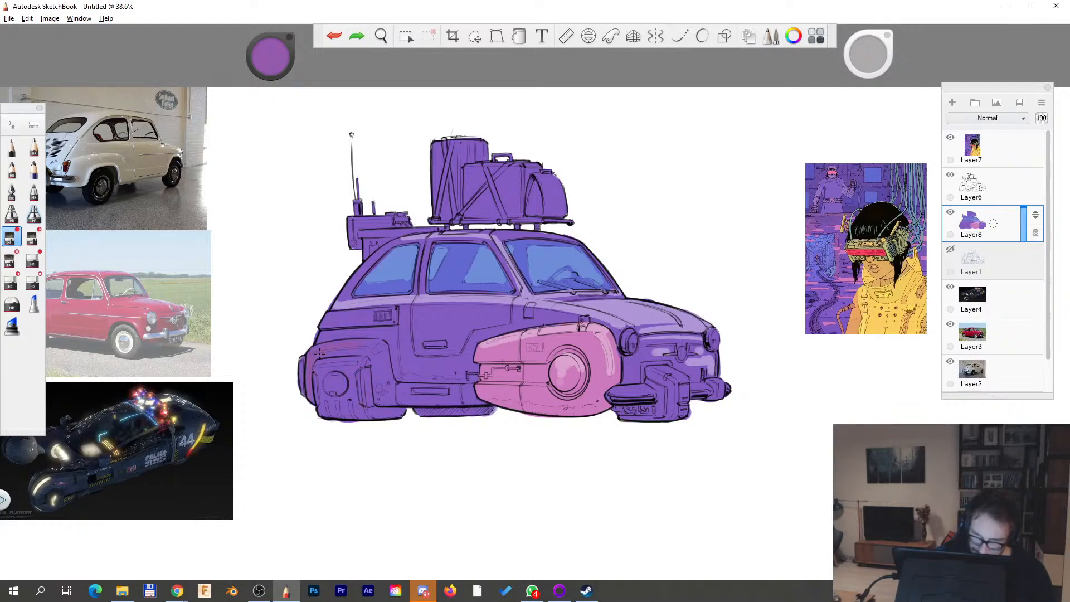
mouse_move(319, 354)
mouse_down()
mouse_move(369, 347)
mouse_move(382, 393)
mouse_move(373, 358)
mouse_up()
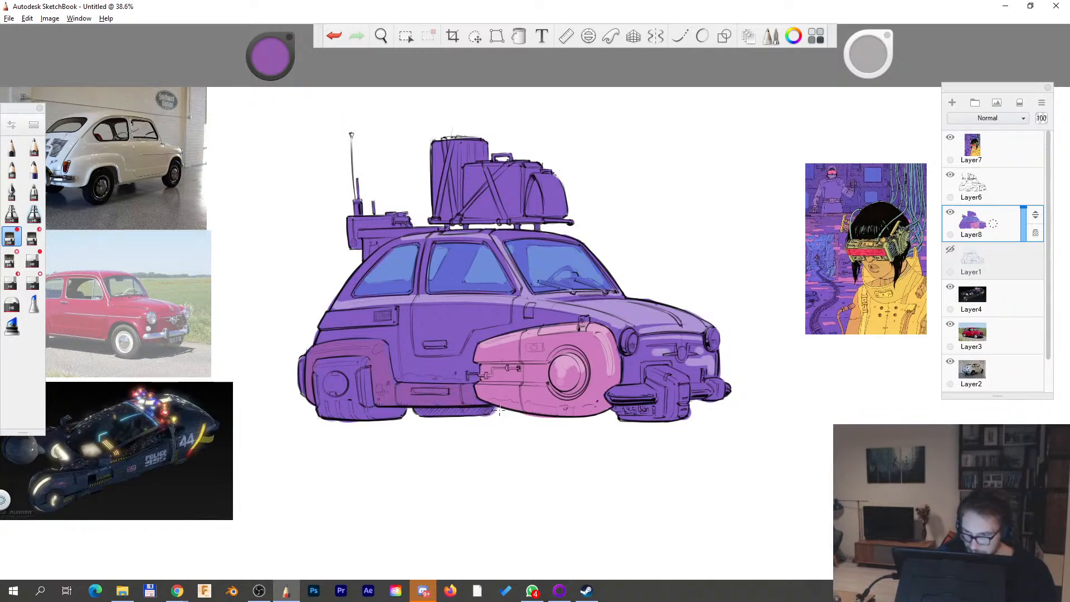
- Paint the vented panel above the rear fender in the same magenta-purple
key(space)
drag(576, 454, 541, 479)
drag(475, 452, 503, 435)
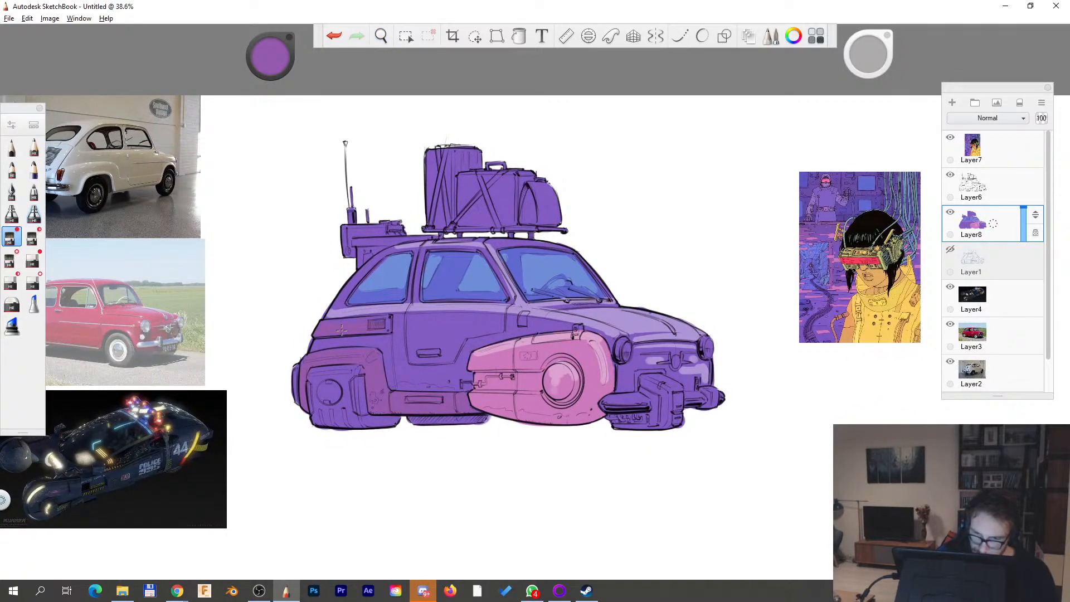
- Sample a dark blue-violet from the comic reference and paint the antenna equipment box and its support behind the roof
key(space)
drag(730, 365, 561, 389)
drag(694, 342, 792, 308)
drag(549, 358, 627, 324)
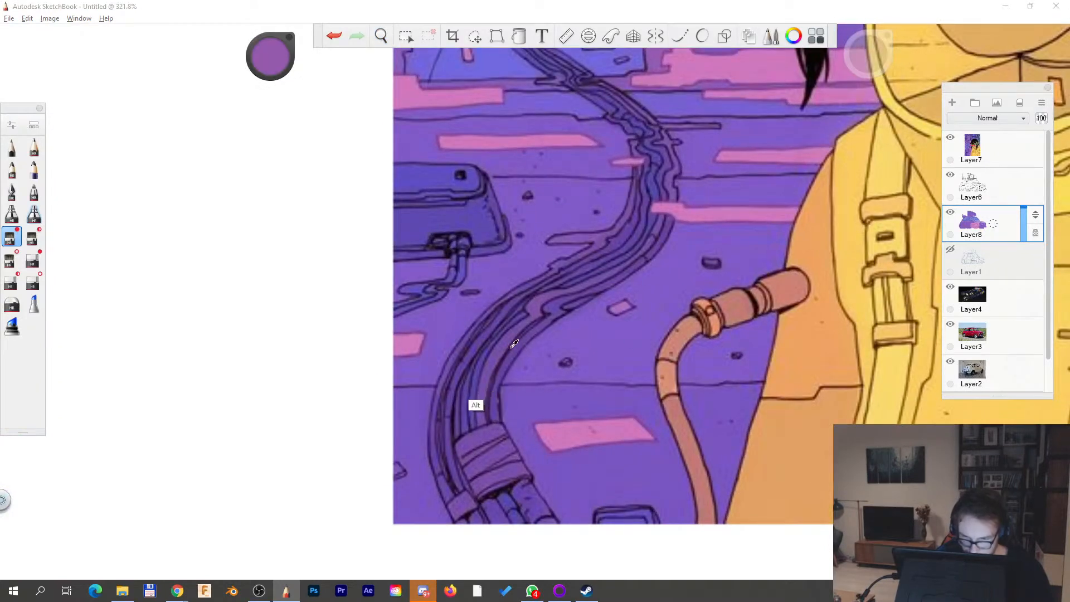
key(space)
drag(681, 290, 604, 334)
mouse_move(239, 363)
mouse_down()
mouse_move(446, 382)
mouse_move(691, 360)
mouse_up()
mouse_move(288, 189)
mouse_down()
mouse_move(303, 166)
mouse_move(357, 156)
mouse_move(273, 142)
mouse_move(282, 110)
mouse_up()
mouse_move(370, 144)
mouse_down()
mouse_move(385, 159)
mouse_move(425, 159)
mouse_up()
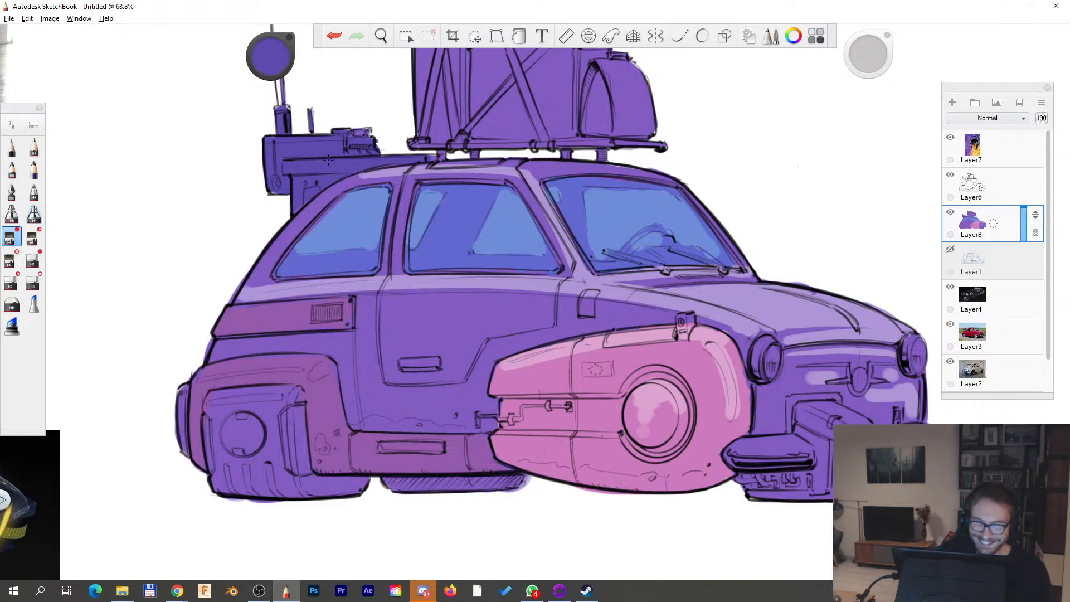
drag(446, 215, 437, 342)
alt+click(328, 295)
drag(311, 296, 324, 284)
- Sample a purple from the comic reference and tint the door panel with it
key(space)
mouse_move(490, 292)
mouse_down()
mouse_move(554, 315)
mouse_move(465, 310)
mouse_up()
drag(585, 434, 515, 387)
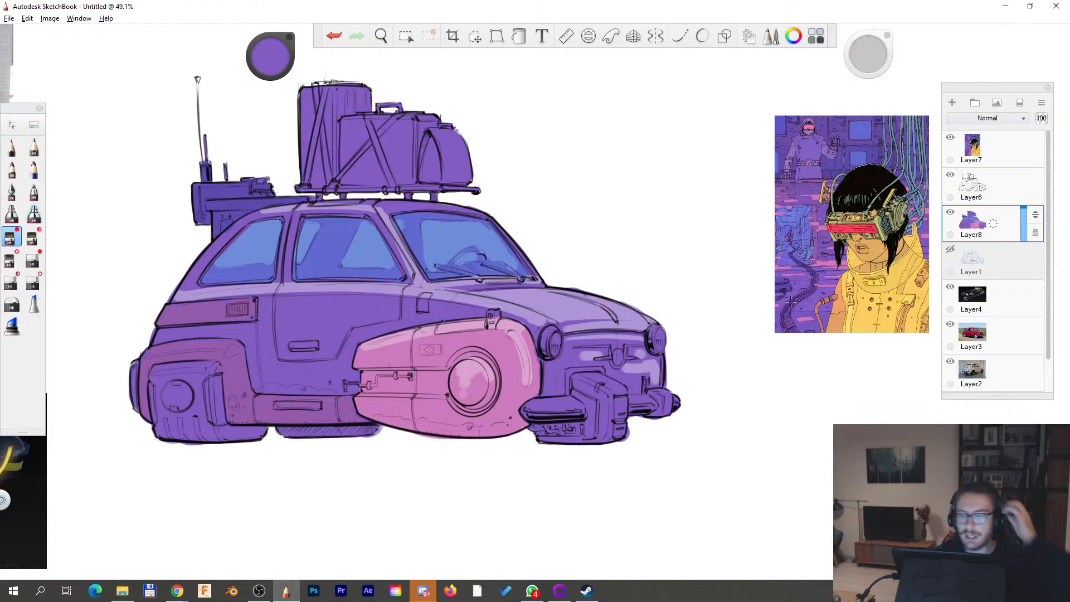
alt+click(813, 178)
drag(376, 387, 514, 341)
scroll(514, 341, up, 3)
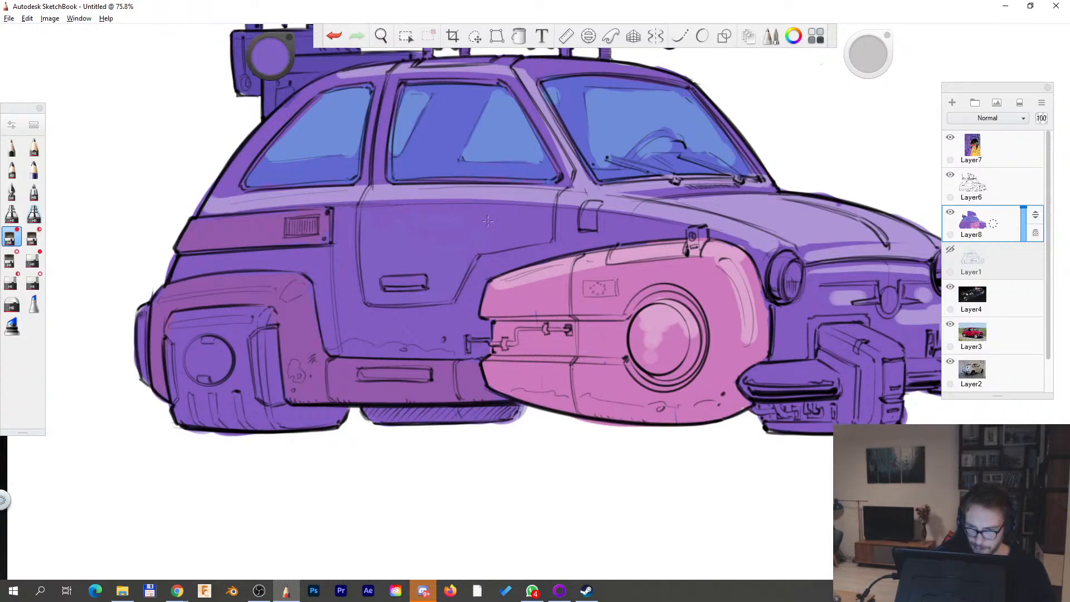
- Sample the side pod's pink, deepen it and paint a shadow along the pod's lower edge
scroll(619, 284, down, 5)
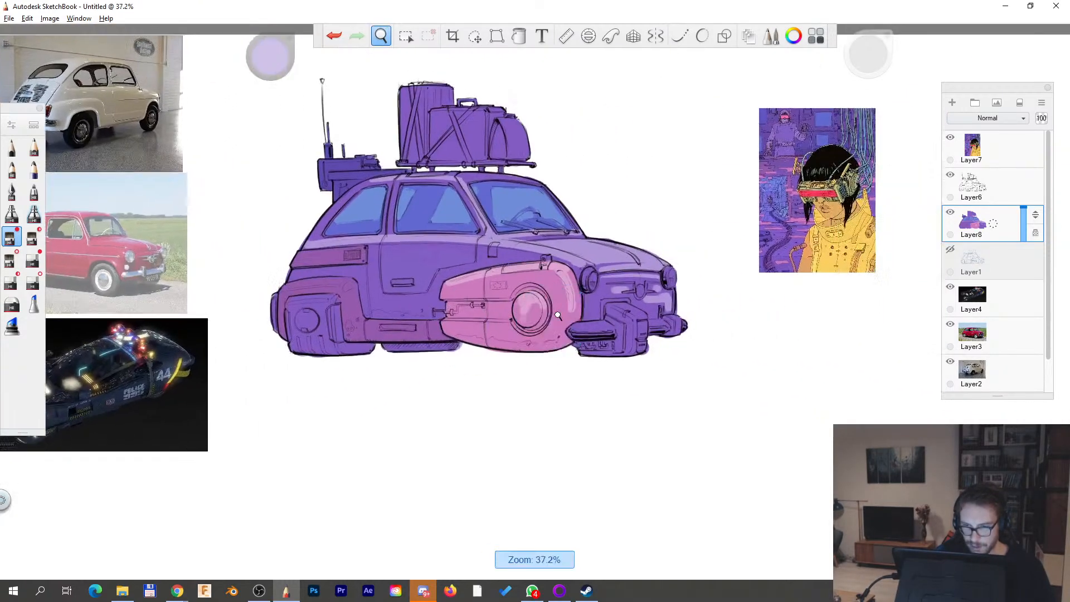
scroll(558, 316, up, 3)
alt+click(552, 347)
drag(266, 65, 267, 60)
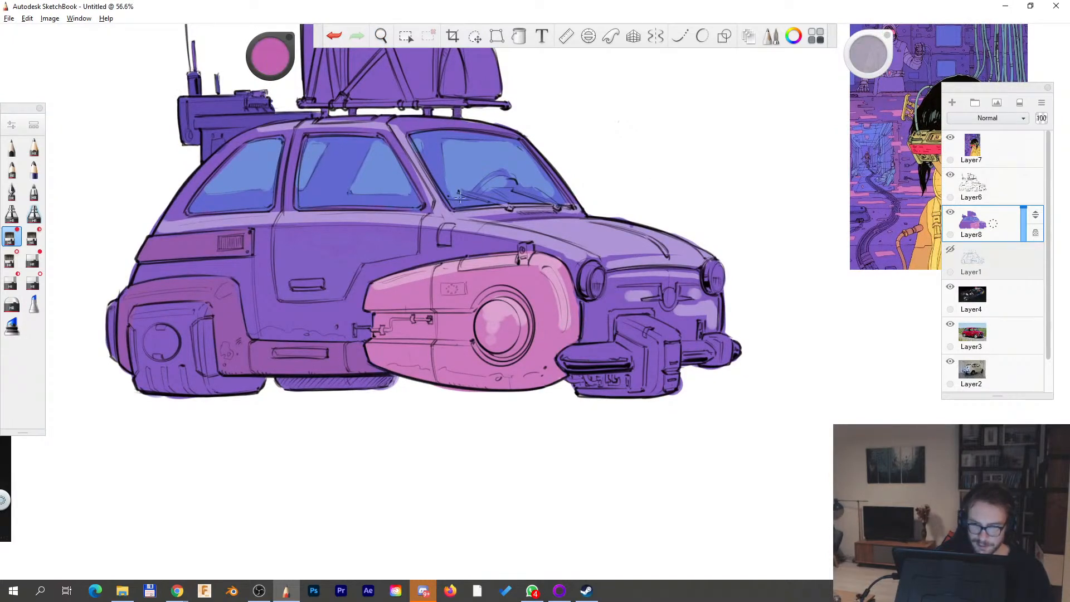
drag(390, 368, 549, 382)
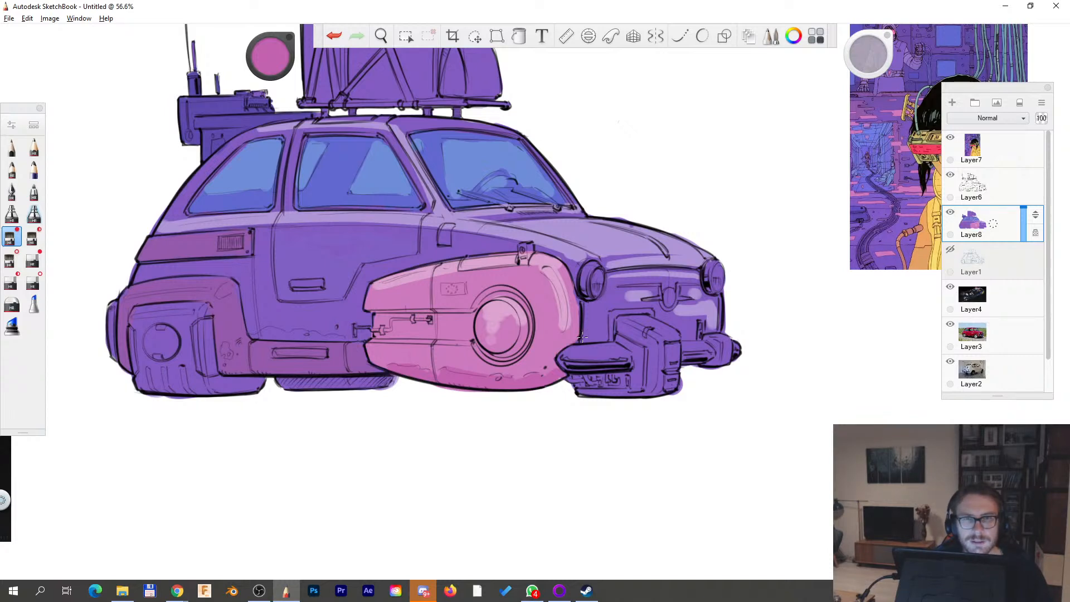
- Sample the grey-green from the comic character's headset and try it on the rear thruster
key(space)
drag(671, 284, 622, 331)
drag(622, 331, 604, 372)
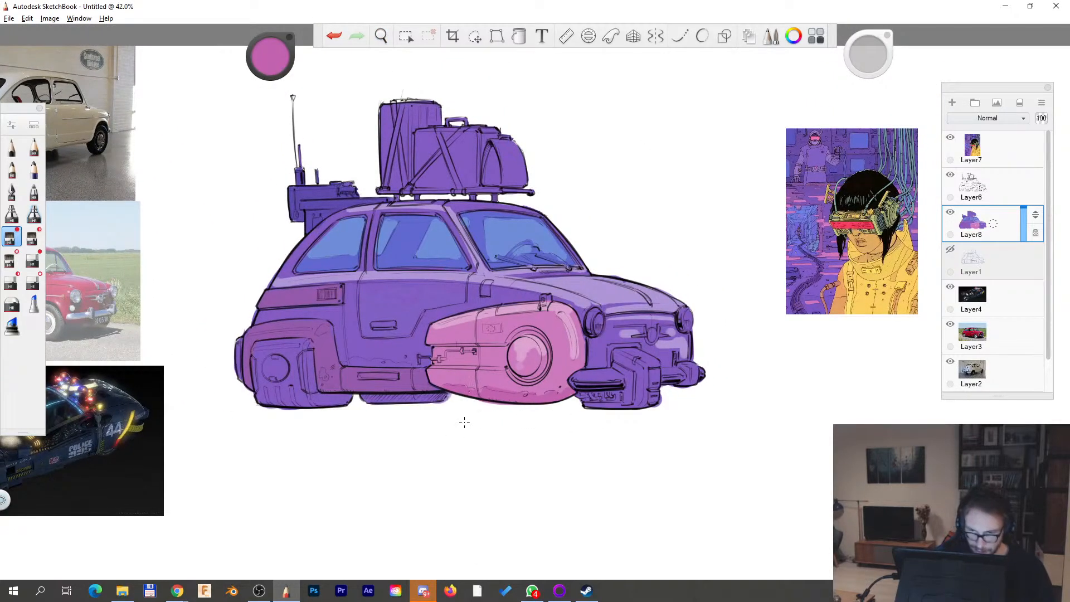
alt+click(328, 375)
key(space)
drag(483, 445, 462, 478)
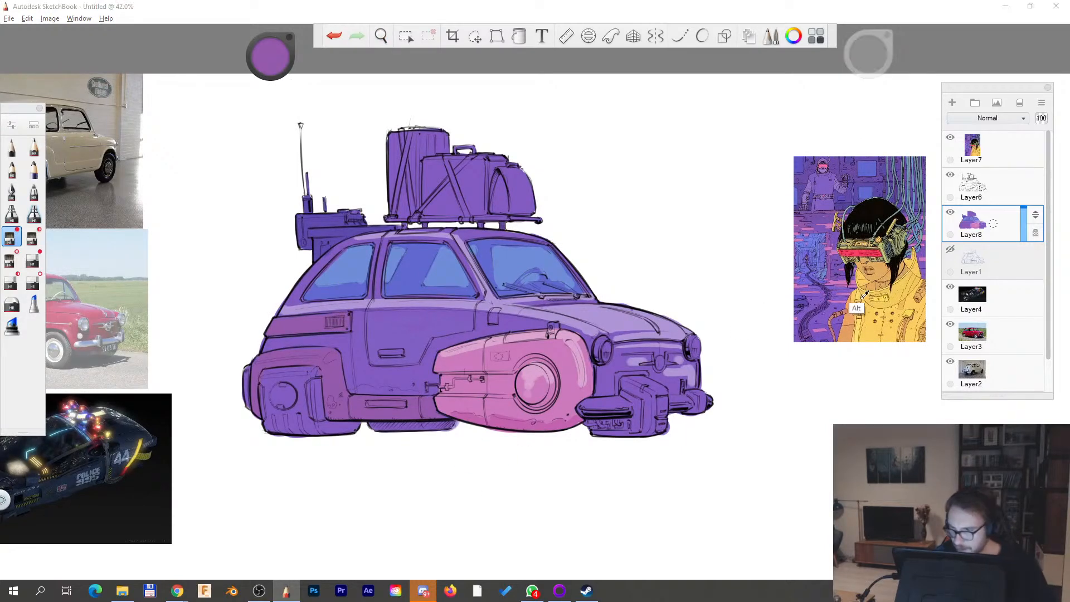
key(space)
drag(853, 267, 880, 334)
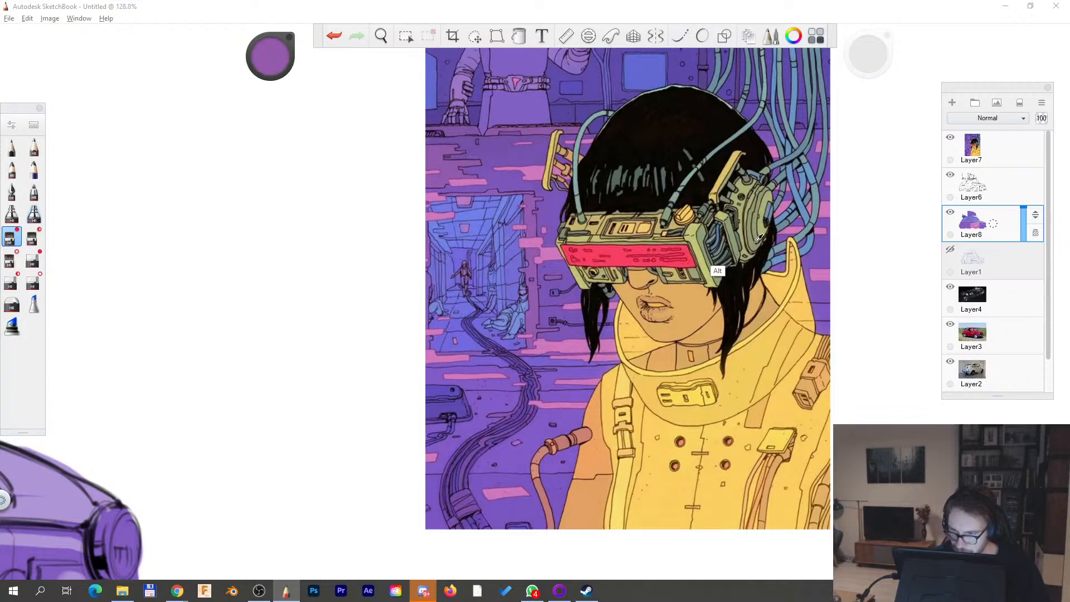
alt+click(751, 239)
key(space)
drag(649, 317, 591, 351)
drag(195, 505, 495, 406)
drag(262, 390, 262, 350)
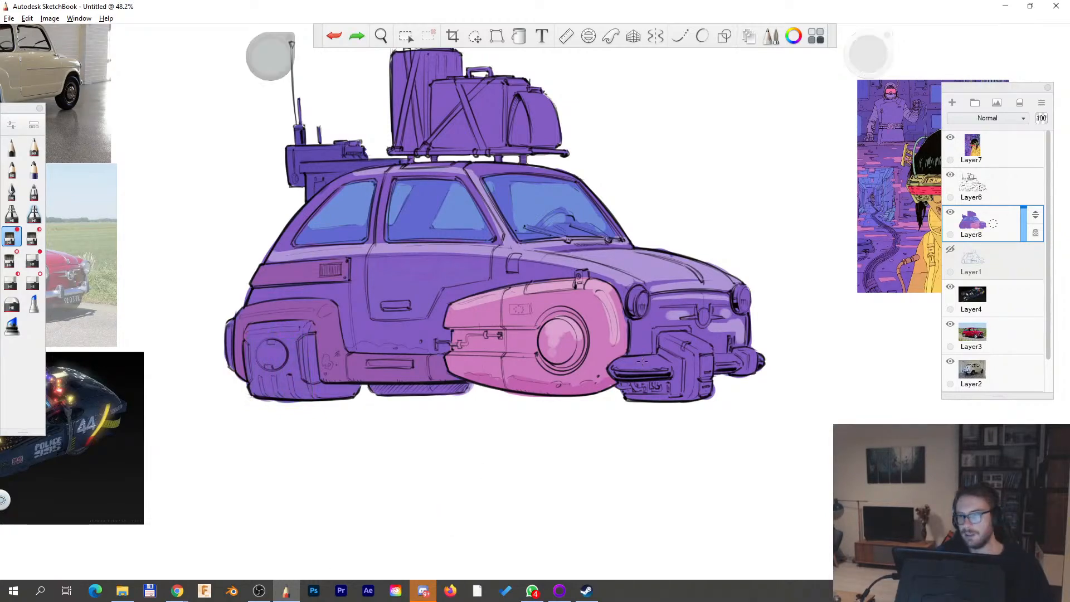
- Sample a teal from the comic's cables and fill the rear thruster, the underbody thruster and the recess behind the front bumper
key(space)
drag(890, 314, 712, 379)
drag(796, 234, 843, 205)
drag(933, 171, 779, 290)
drag(708, 262, 728, 246)
alt+click(683, 246)
key(space)
drag(664, 342, 604, 379)
drag(344, 521, 739, 313)
mouse_move(338, 323)
mouse_down()
mouse_move(357, 378)
mouse_move(378, 379)
mouse_up()
mouse_move(329, 342)
mouse_down()
mouse_move(341, 379)
mouse_move(325, 377)
mouse_up()
mouse_move(323, 321)
mouse_down()
mouse_move(319, 336)
mouse_move(334, 310)
mouse_move(381, 307)
mouse_up()
mouse_move(368, 319)
mouse_down()
mouse_move(330, 321)
mouse_move(332, 341)
mouse_up()
mouse_move(358, 318)
mouse_down()
mouse_move(376, 327)
mouse_move(382, 373)
mouse_up()
mouse_move(382, 373)
mouse_down()
mouse_move(378, 323)
mouse_move(385, 352)
mouse_move(430, 372)
mouse_move(381, 368)
mouse_up()
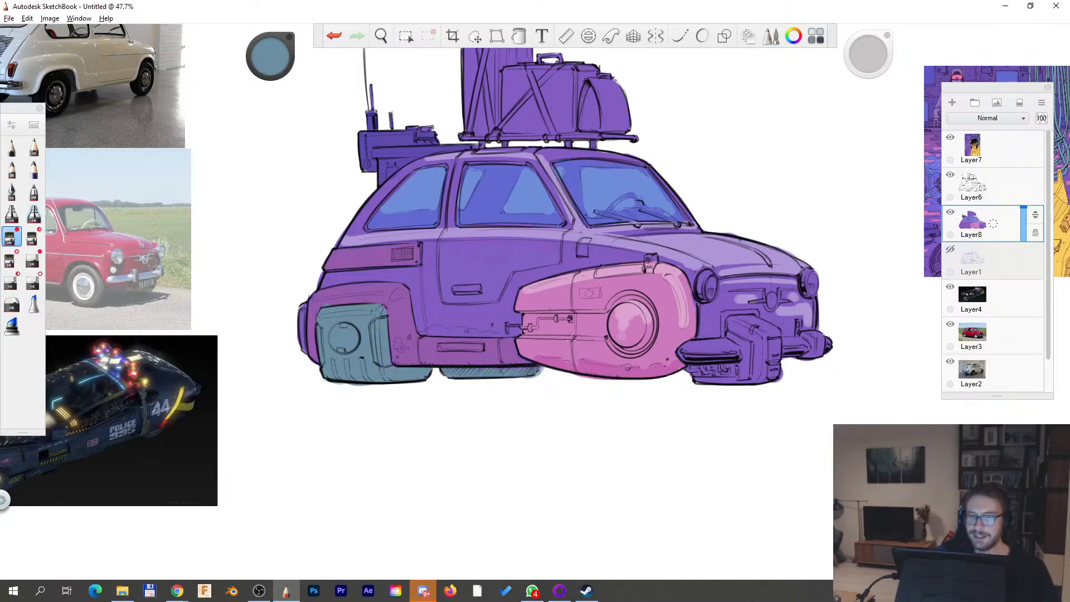
mouse_move(765, 375)
mouse_down()
mouse_move(392, 433)
mouse_move(597, 393)
mouse_move(522, 389)
mouse_move(574, 385)
mouse_move(559, 353)
mouse_up()
- Try the light blue from the comic reference on the front bumper bar, and undo it
key(alt)
alt+click(837, 153)
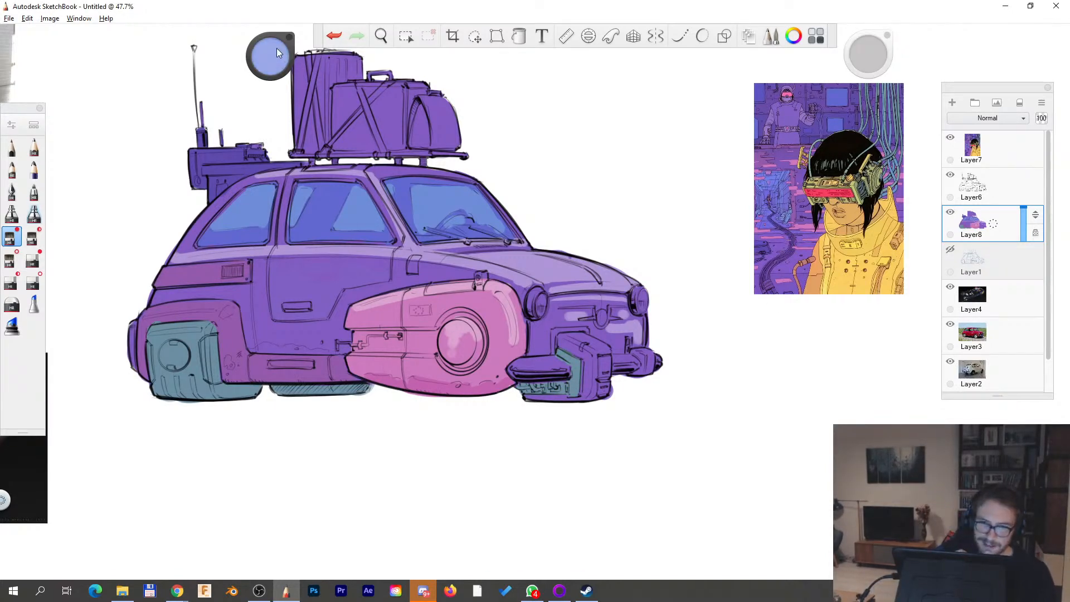
mouse_move(522, 364)
mouse_down()
mouse_move(537, 366)
mouse_move(525, 364)
mouse_up()
key(ctrl+z)
- Try a light purple sampled from the car's roof area on the front bumper bar, and undo it
key(alt)
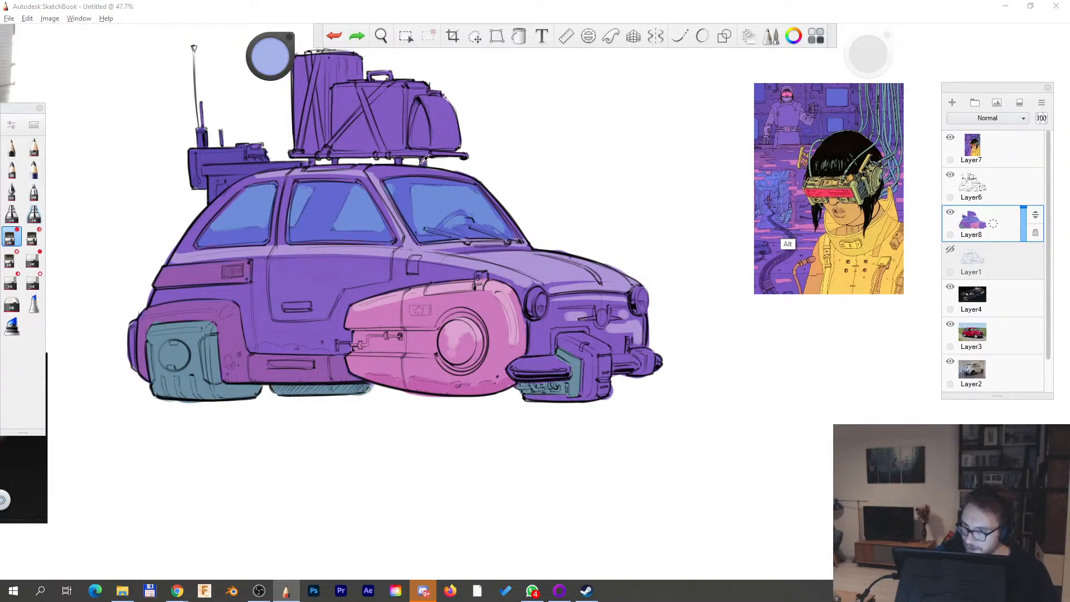
alt+click(423, 168)
mouse_move(533, 363)
mouse_down()
mouse_move(516, 367)
mouse_move(556, 365)
mouse_move(516, 366)
mouse_move(526, 365)
mouse_up()
alt+click(530, 362)
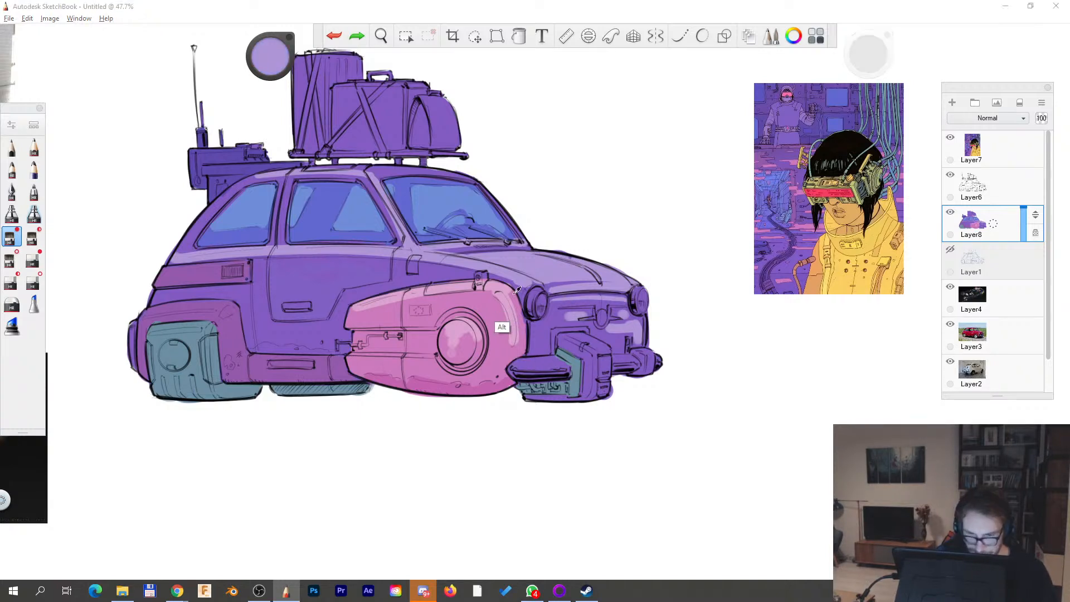
- Sample the rear thruster's teal and paint the front bumper bar with it
alt+click(192, 365)
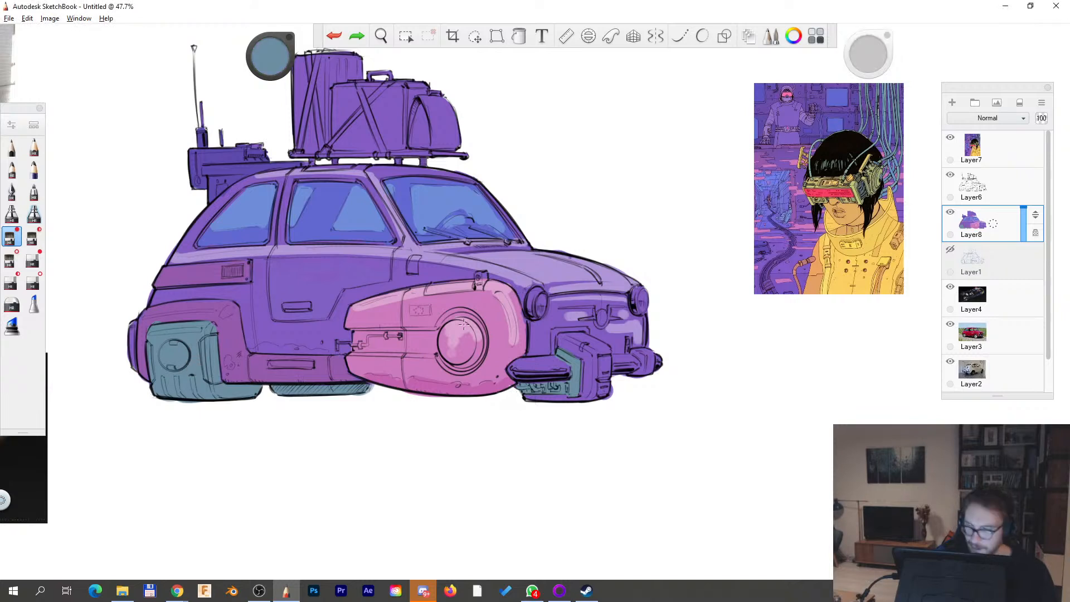
click(272, 55)
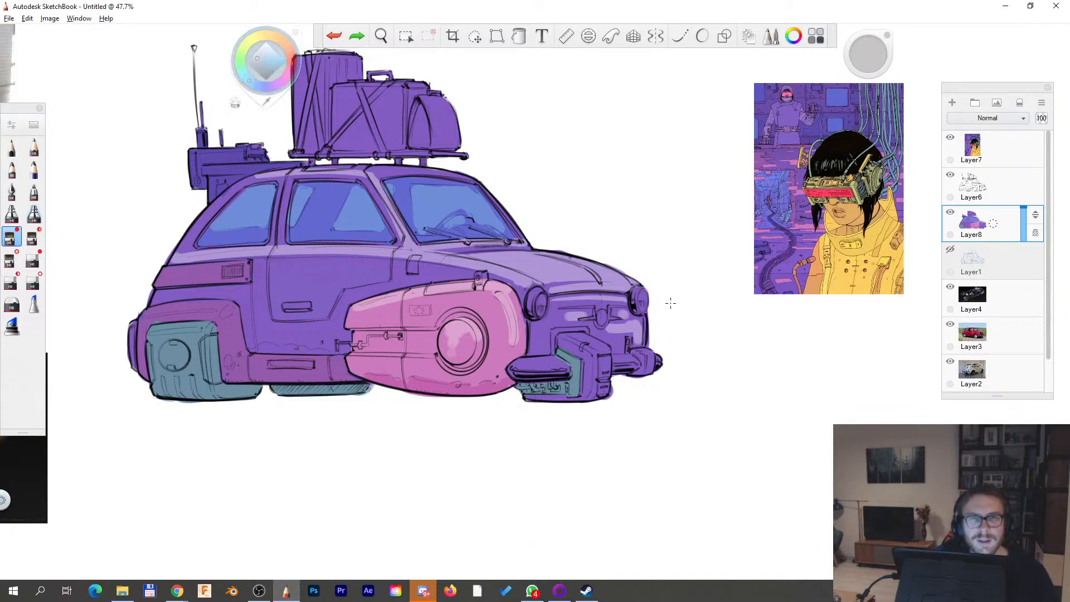
mouse_move(530, 361)
mouse_down()
mouse_move(515, 369)
mouse_move(566, 370)
mouse_up()
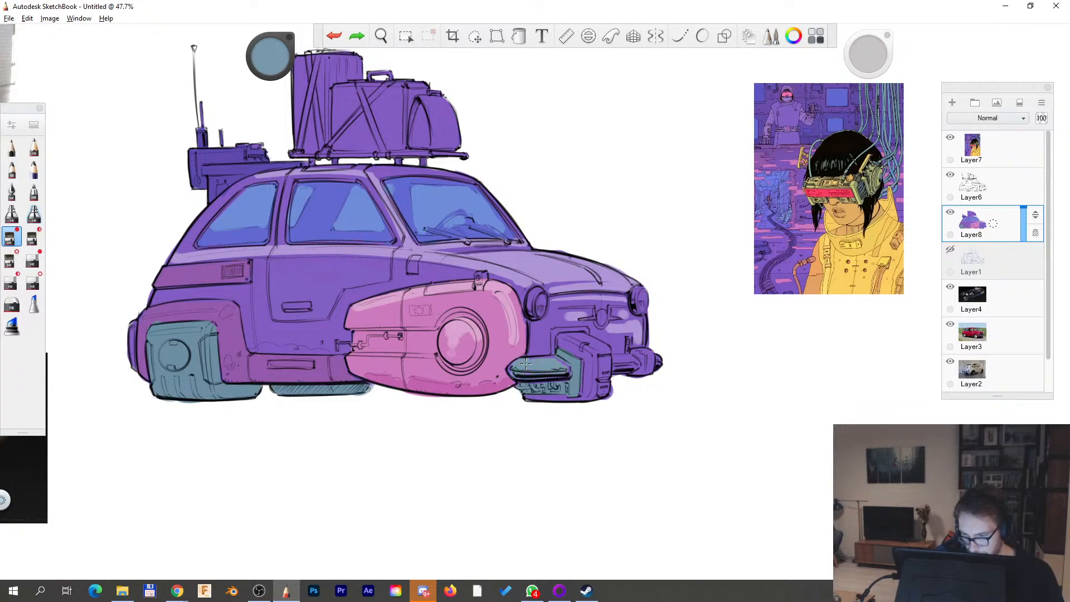
- Undo the teal on the front bumper bar, paint it with the blue sampled from the side window, and add a lighter blue highlight
key(ctrl+z)
alt+click(354, 228)
mouse_move(549, 363)
mouse_down()
mouse_move(537, 362)
mouse_move(557, 370)
mouse_up()
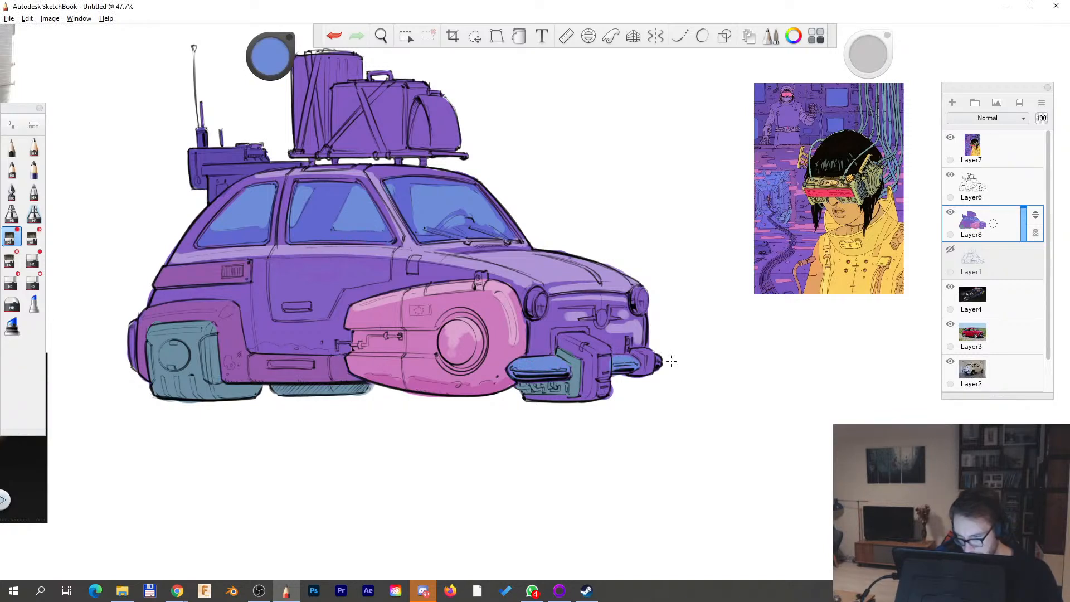
drag(280, 65, 272, 53)
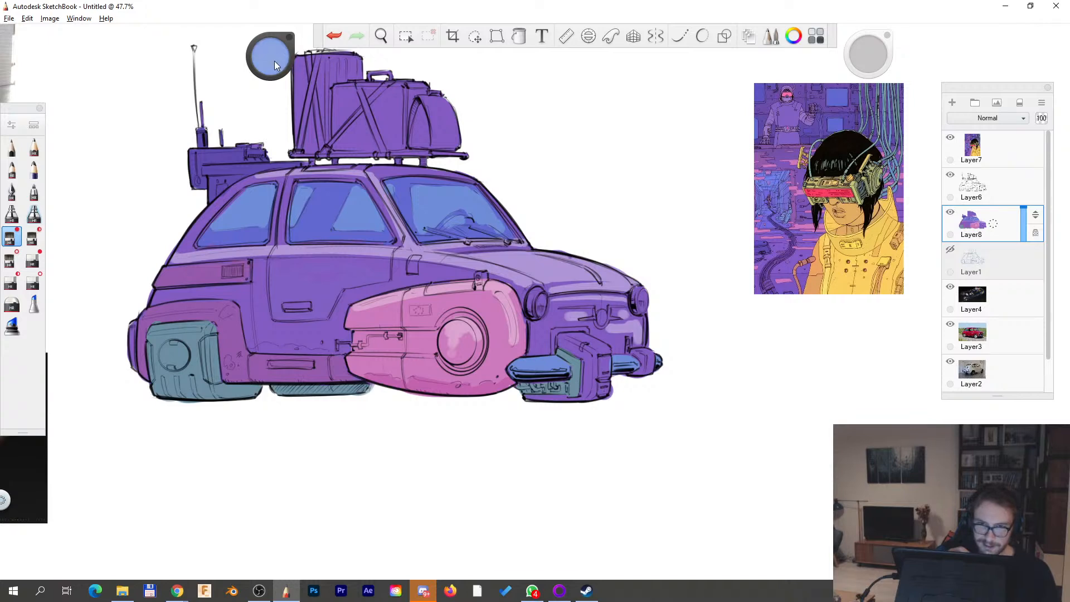
drag(514, 368, 637, 363)
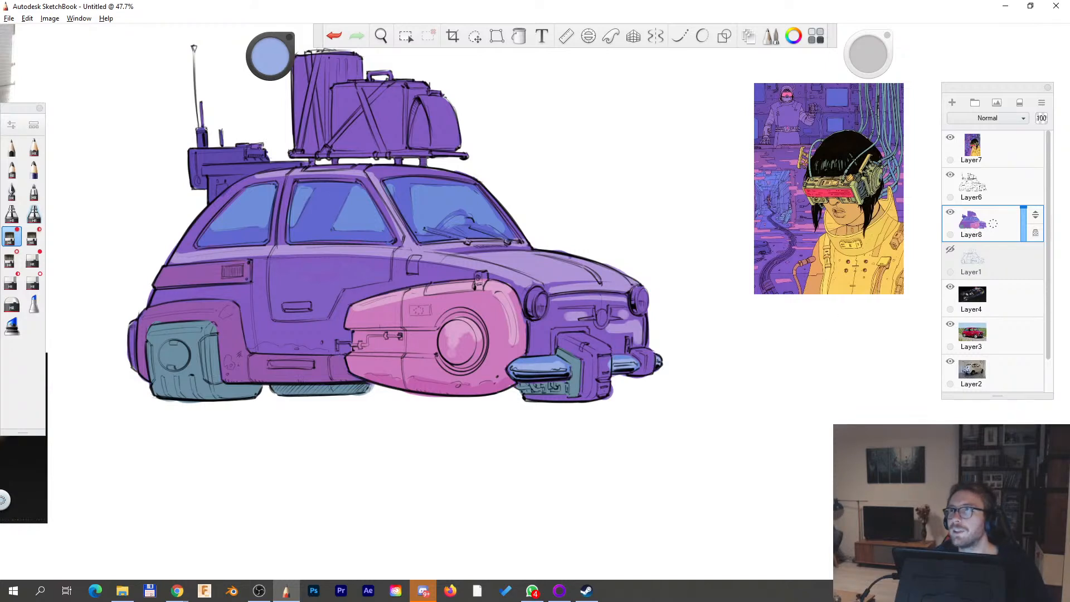
key(alt+Tab)
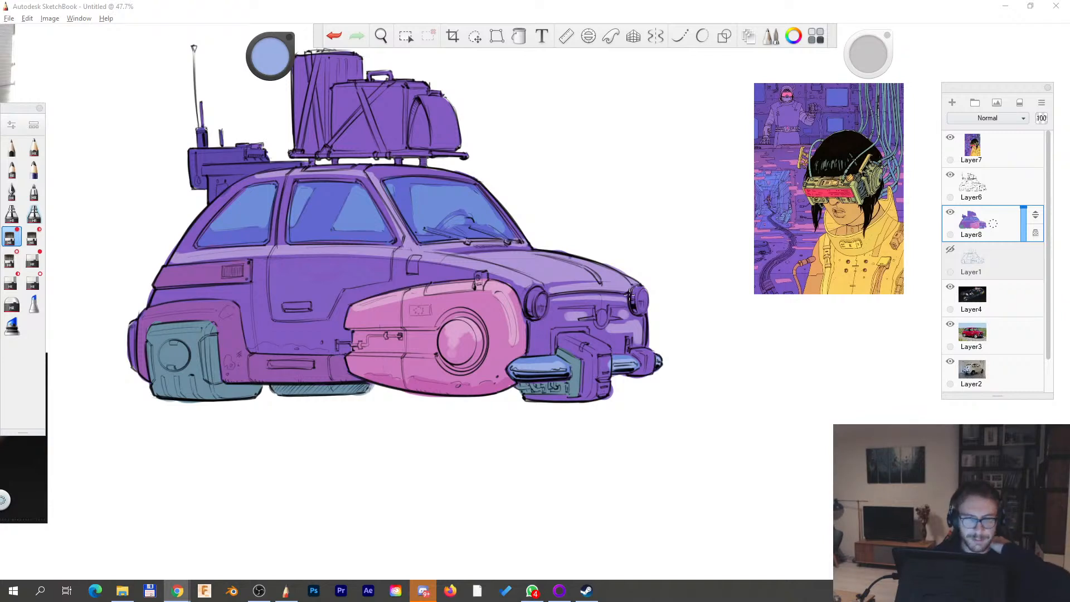
click(682, 312)
key(space)
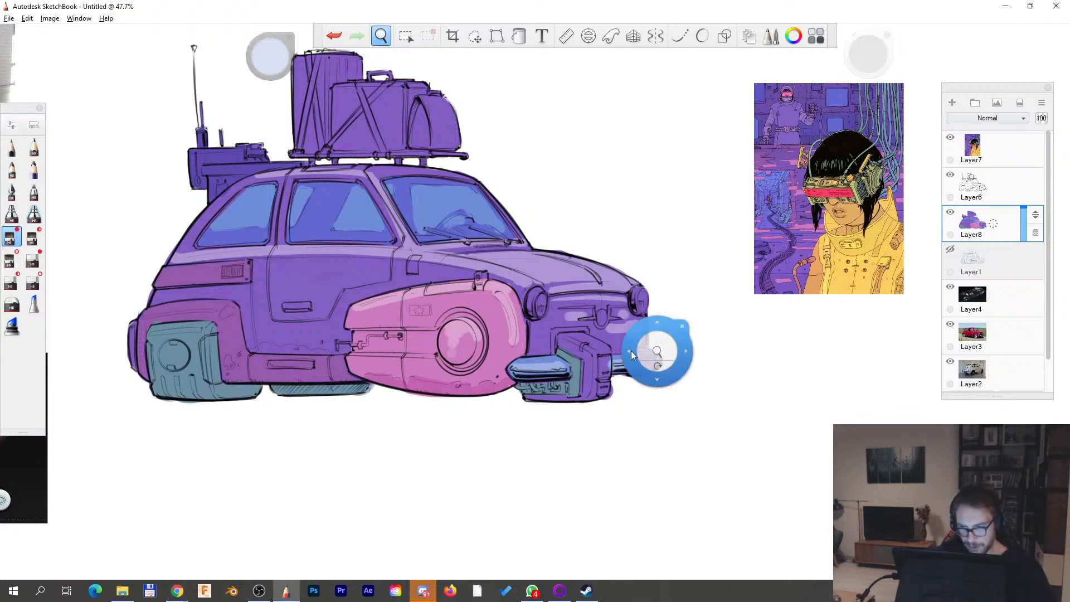
- Trim the light purple highlight on the nose beside the emblem, using the purples sampled around it
alt+click(606, 333)
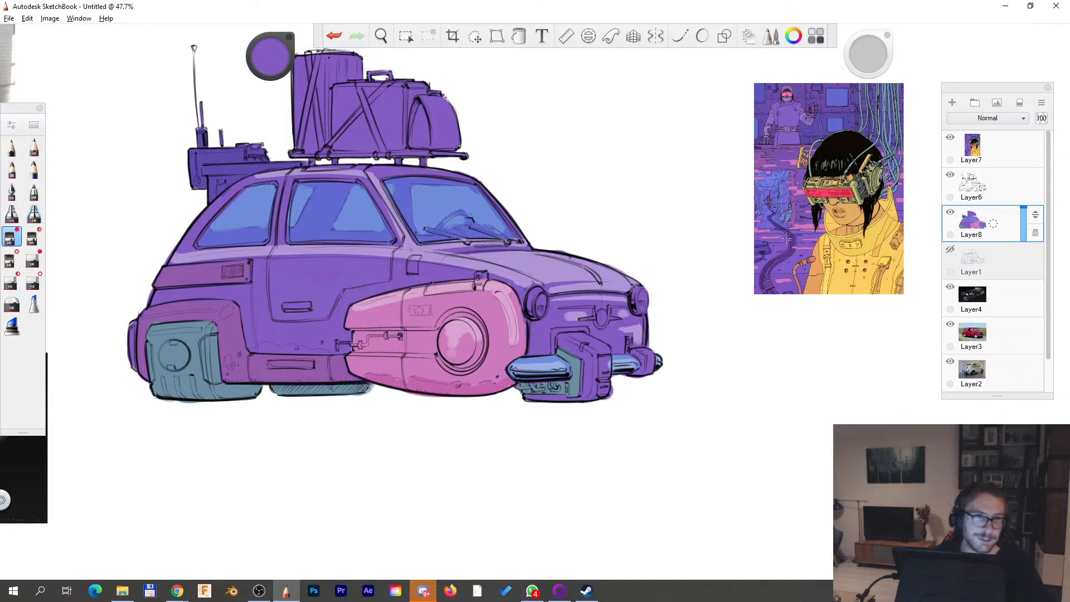
alt+click(620, 326)
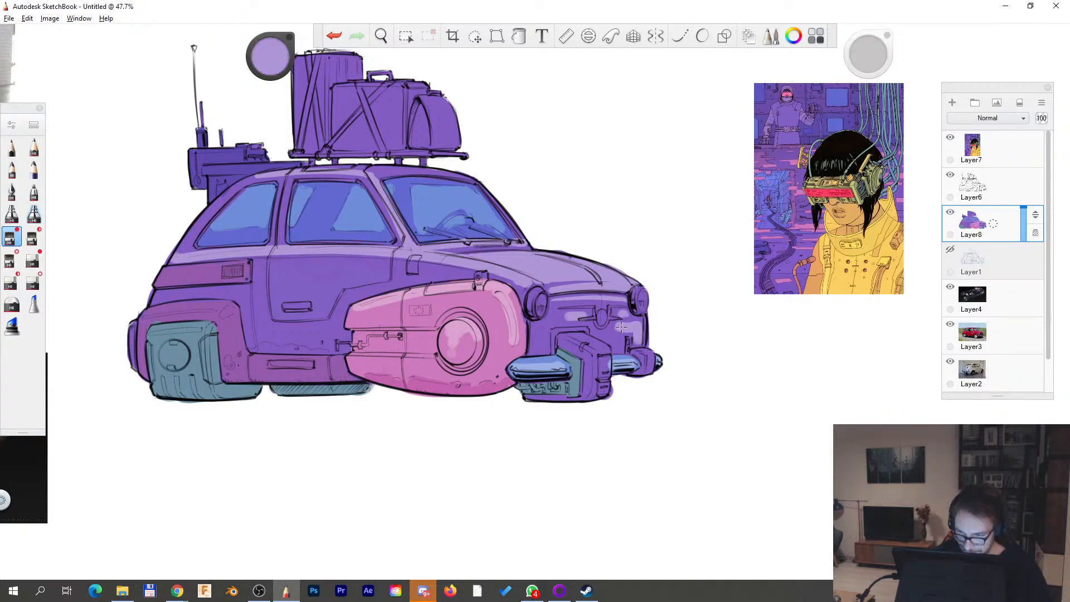
alt+click(615, 332)
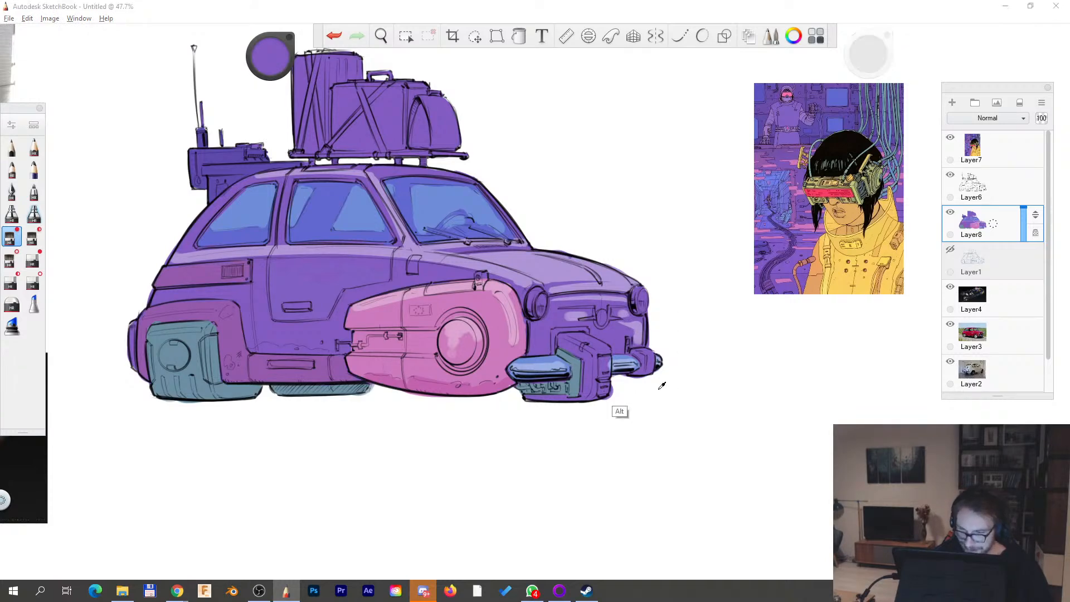
- Sample the body purple, darken it and shade the narrow front face of the large bumper block
key(space)
drag(654, 369, 454, 391)
key(space)
drag(705, 294, 658, 272)
alt+click(606, 298)
key(space)
drag(434, 469, 547, 347)
mouse_move(375, 362)
mouse_down()
mouse_move(370, 347)
mouse_move(371, 413)
mouse_up()
drag(269, 57, 269, 57)
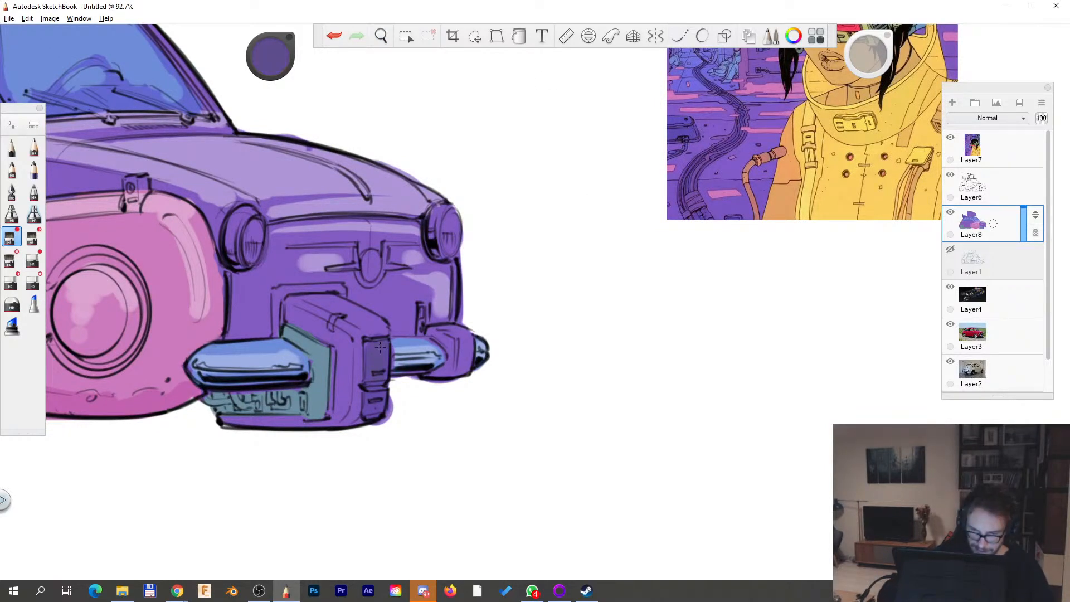
- Paint both headlights in the same blue and light blue as the front bumper bar
key(space)
drag(462, 322, 312, 402)
drag(312, 403, 434, 409)
drag(623, 351, 584, 351)
mouse_move(584, 351)
mouse_down()
mouse_move(609, 392)
mouse_move(661, 363)
mouse_up()
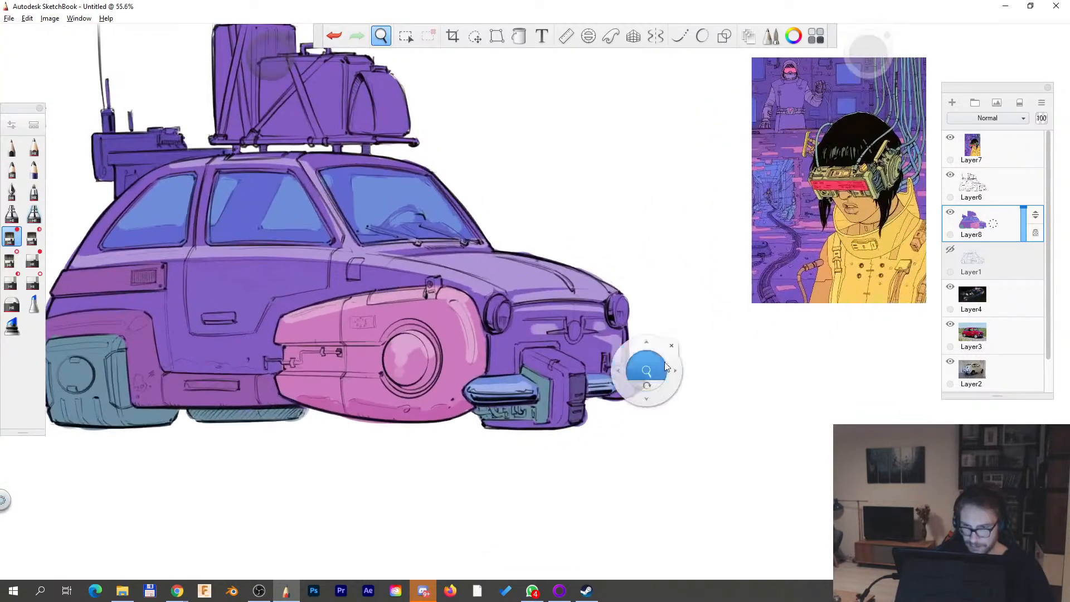
drag(501, 302, 492, 333)
mouse_move(621, 297)
mouse_down()
mouse_move(617, 326)
mouse_move(620, 311)
mouse_up()
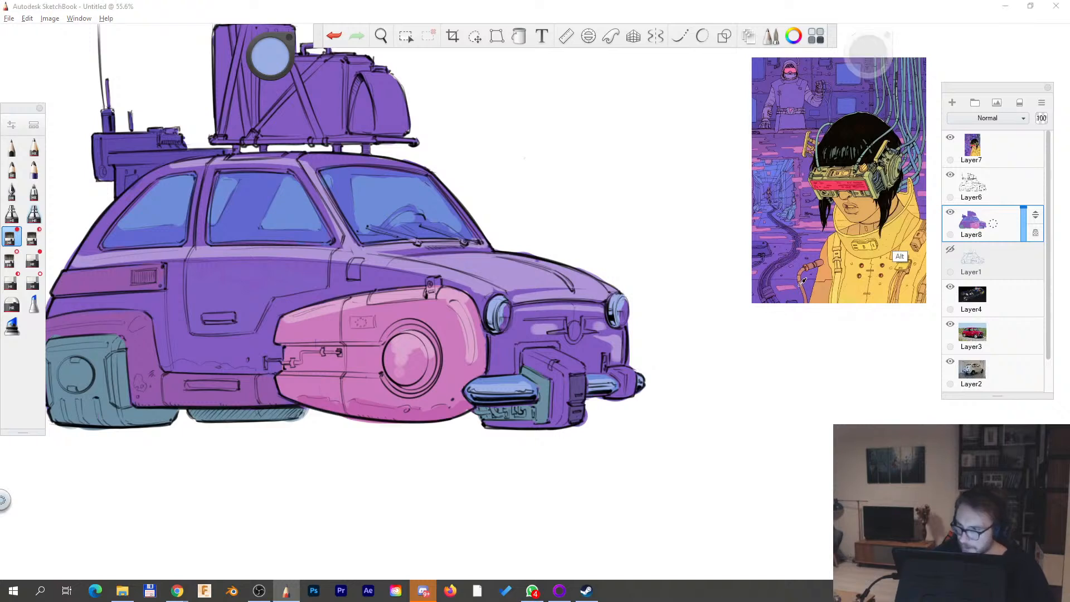
- Try a yellow sampled from the comic reference on both headlight lenses, and undo it
alt+click(802, 283)
drag(505, 304, 502, 329)
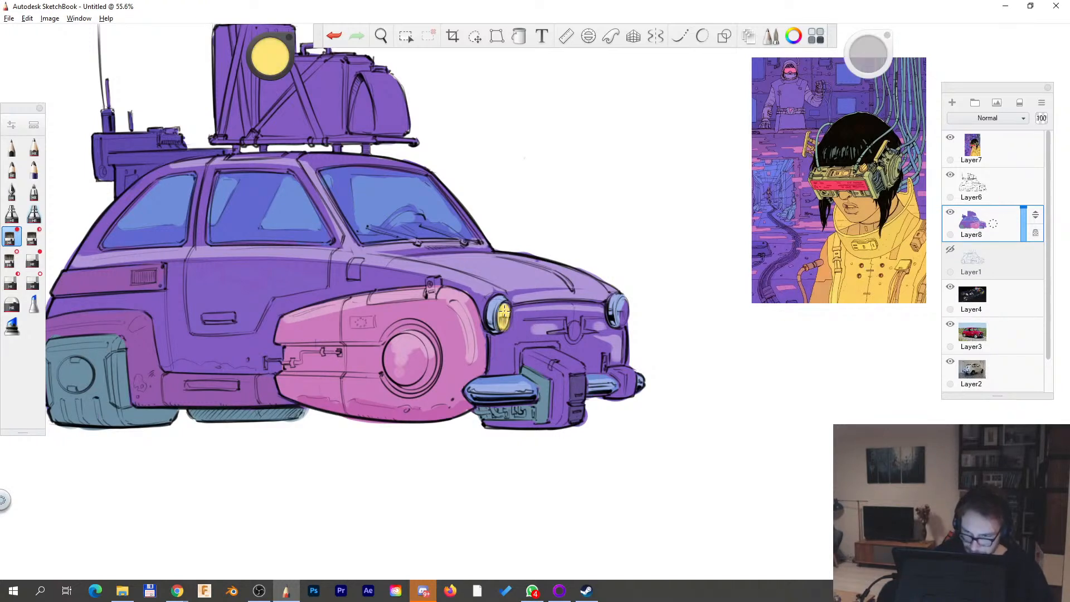
drag(622, 302, 623, 322)
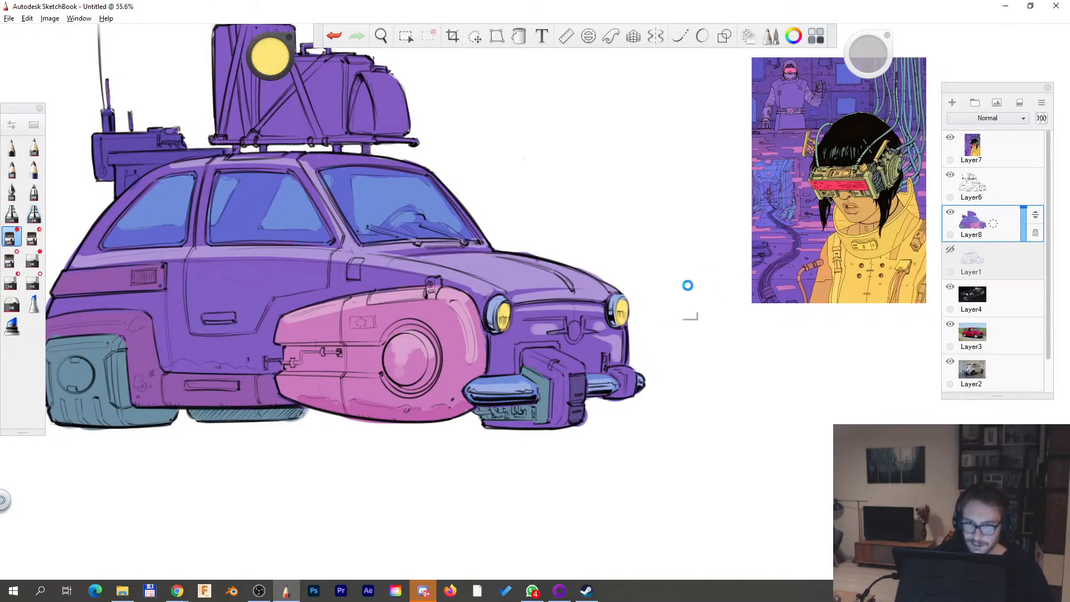
key(ctrl+z)
key(ctrl+z)
key(ctrl+z)
- Soften the yellow to a paler tone and fill both headlight lenses with it
drag(271, 49, 267, 59)
drag(504, 304, 503, 309)
mouse_move(622, 307)
mouse_down()
mouse_move(622, 323)
mouse_move(524, 343)
mouse_up()
- Lighten the colour to cream and paint the winged emblem and trim lines on the car's nose
key(space)
drag(581, 317, 691, 268)
drag(876, 58, 879, 62)
drag(269, 50, 269, 55)
mouse_move(416, 308)
mouse_down()
mouse_move(510, 306)
mouse_move(511, 356)
mouse_move(523, 322)
mouse_move(536, 351)
mouse_move(531, 329)
mouse_move(545, 335)
mouse_move(549, 305)
mouse_move(591, 303)
mouse_up()
mouse_move(548, 335)
mouse_down()
mouse_move(572, 337)
mouse_move(530, 313)
mouse_up()
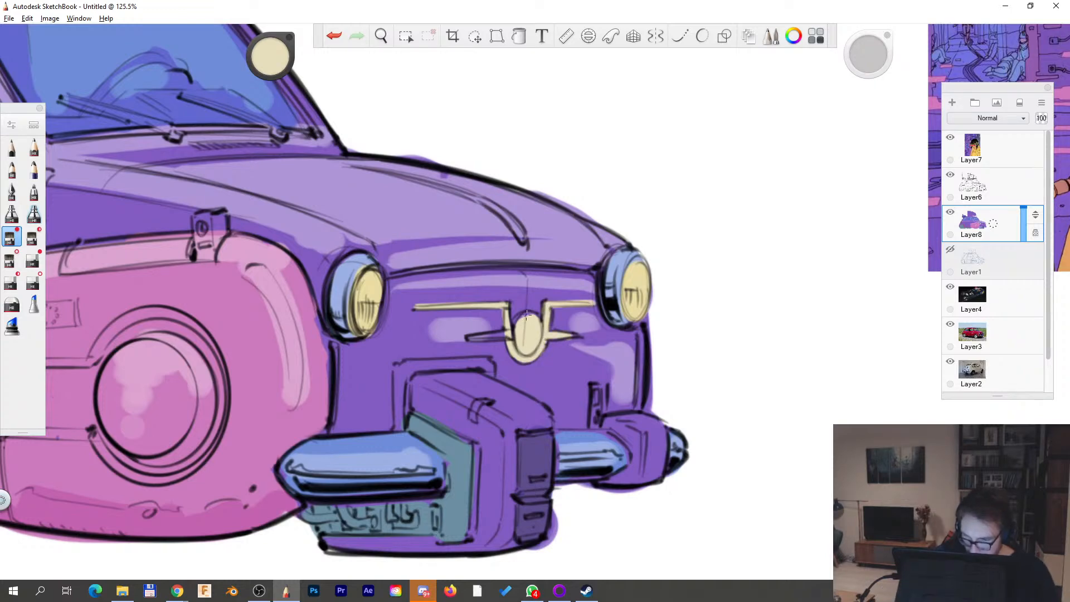
drag(474, 338, 506, 335)
- Sample a dark purple from the comic reference and shade the tall case and the middle suitcase on the roof rack
key(space)
mouse_move(630, 293)
mouse_down()
mouse_move(552, 315)
mouse_move(565, 361)
mouse_up()
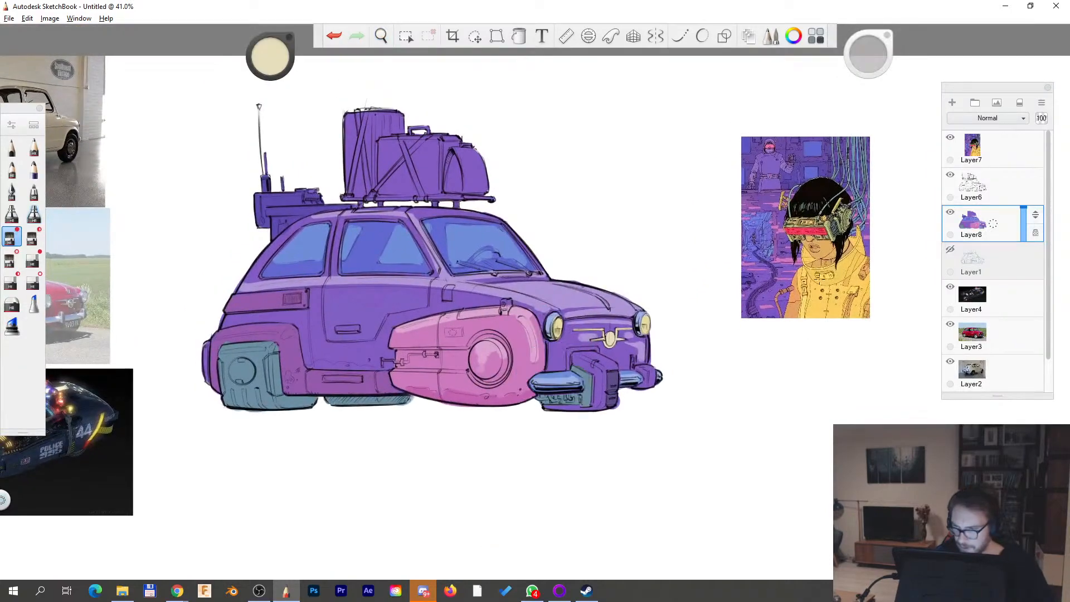
scroll(775, 279, up, 6)
key(alt)
alt+click(757, 302)
key(space)
mouse_move(555, 329)
mouse_down()
mouse_move(434, 326)
mouse_move(570, 366)
mouse_up()
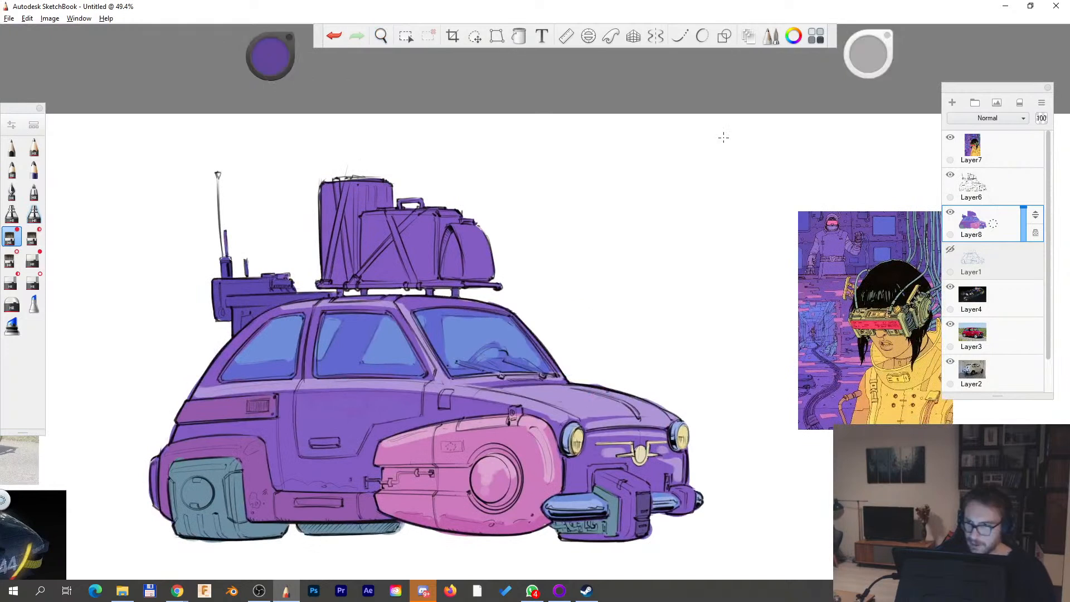
drag(867, 51, 870, 61)
mouse_move(353, 180)
mouse_down()
mouse_move(328, 195)
mouse_move(330, 226)
mouse_move(408, 235)
mouse_move(363, 269)
mouse_move(435, 274)
mouse_up()
drag(724, 251, 652, 279)
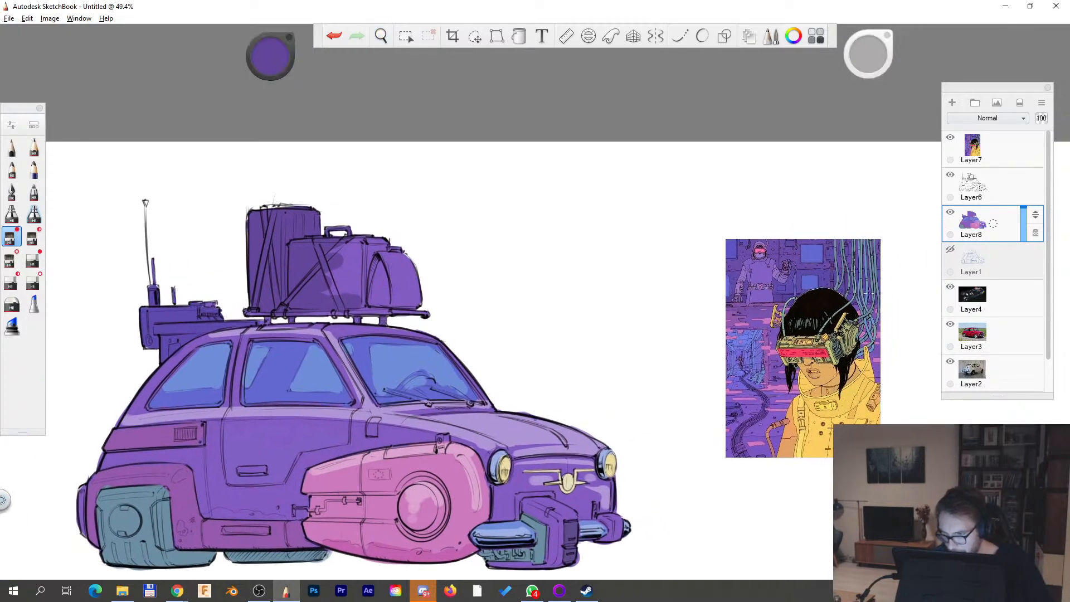
- Sample a blue-teal from the comic's cables, mute it and fill the middle suitcase on the roof rack
alt+click(881, 271)
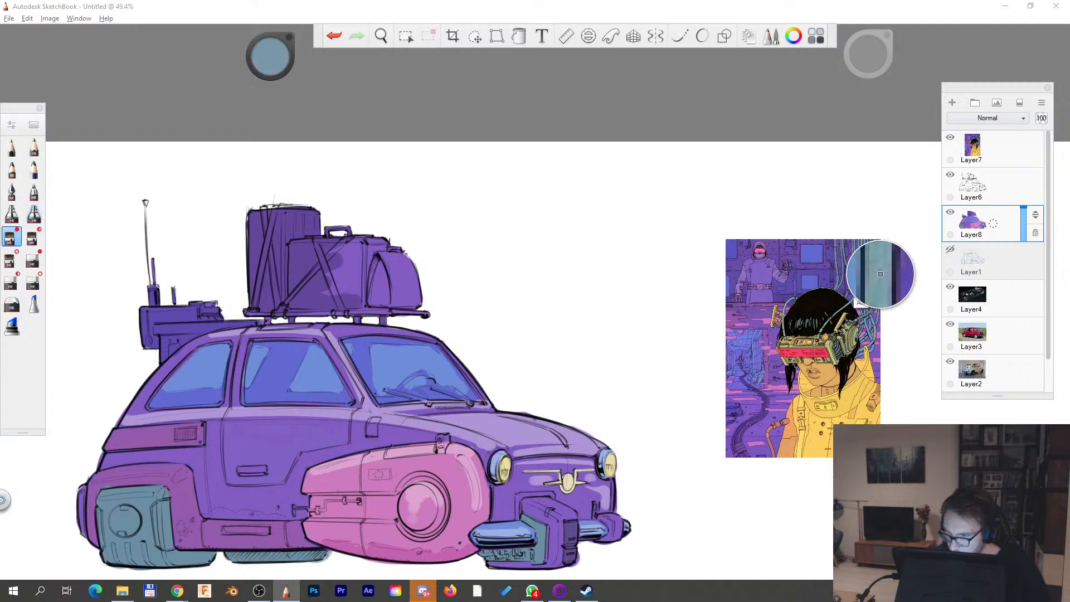
mouse_move(313, 264)
mouse_down()
mouse_move(293, 262)
mouse_move(320, 301)
mouse_move(312, 304)
mouse_move(362, 294)
mouse_up()
key(ctrl+z)
key(ctrl+z)
mouse_move(292, 251)
mouse_down()
mouse_move(311, 301)
mouse_move(335, 262)
mouse_move(368, 300)
mouse_move(315, 245)
mouse_move(371, 256)
mouse_up()
drag(318, 307, 296, 301)
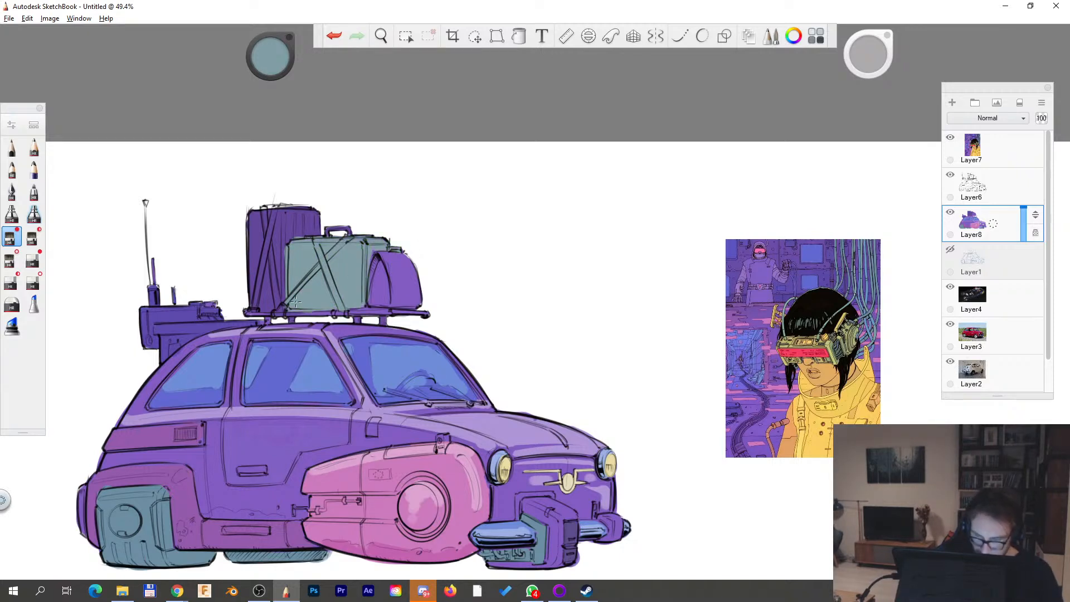
- Sample a purple from the comic reference, shift it to muted magenta in the Color Editor and fill the tall case on the roof rack
key(alt)
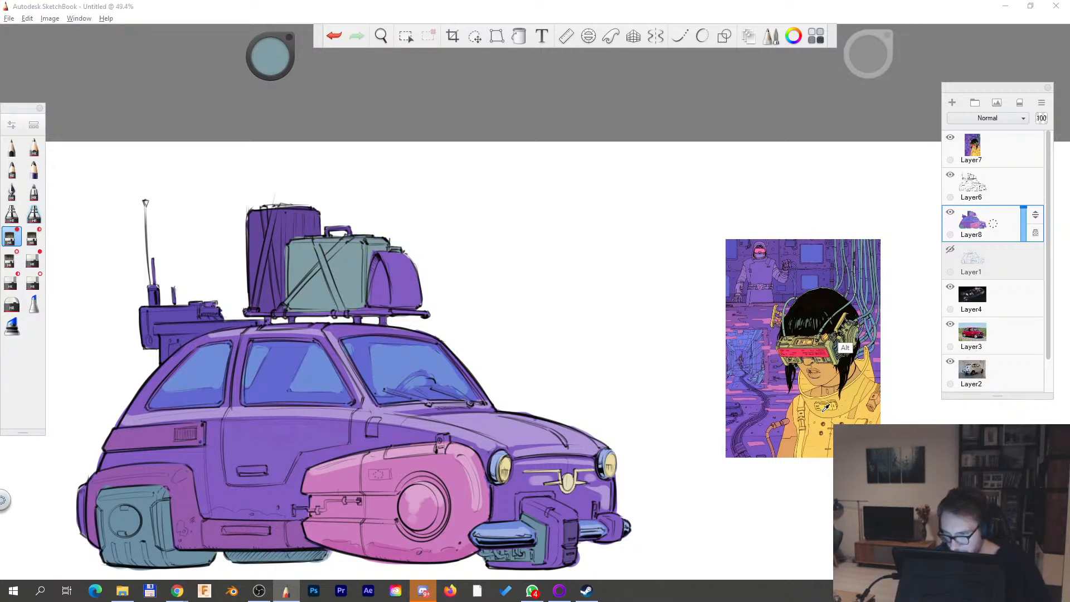
alt+click(733, 398)
drag(274, 60, 273, 64)
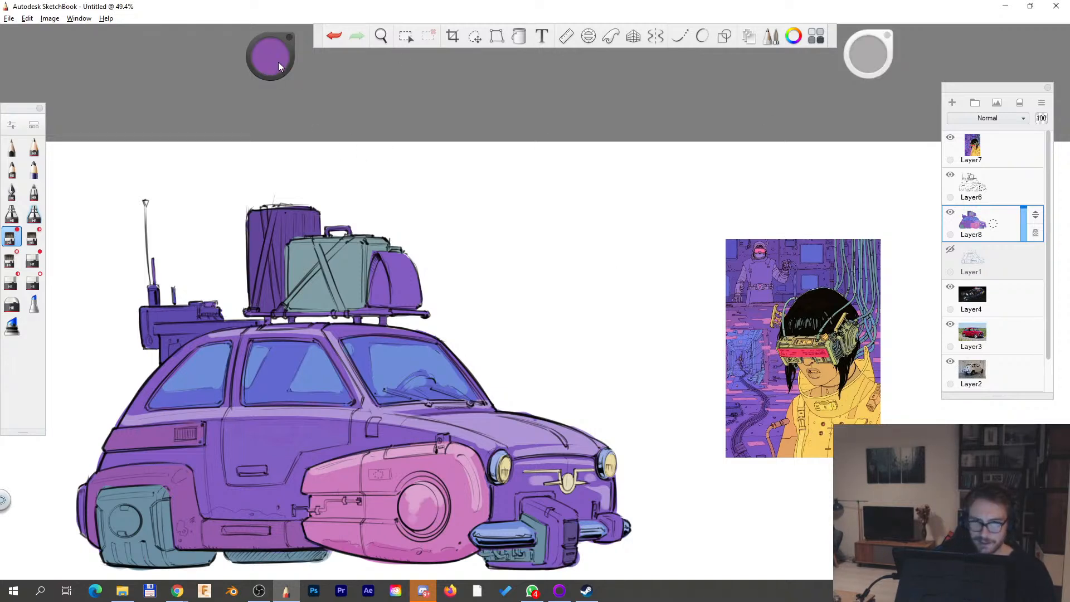
click(816, 37)
click(793, 37)
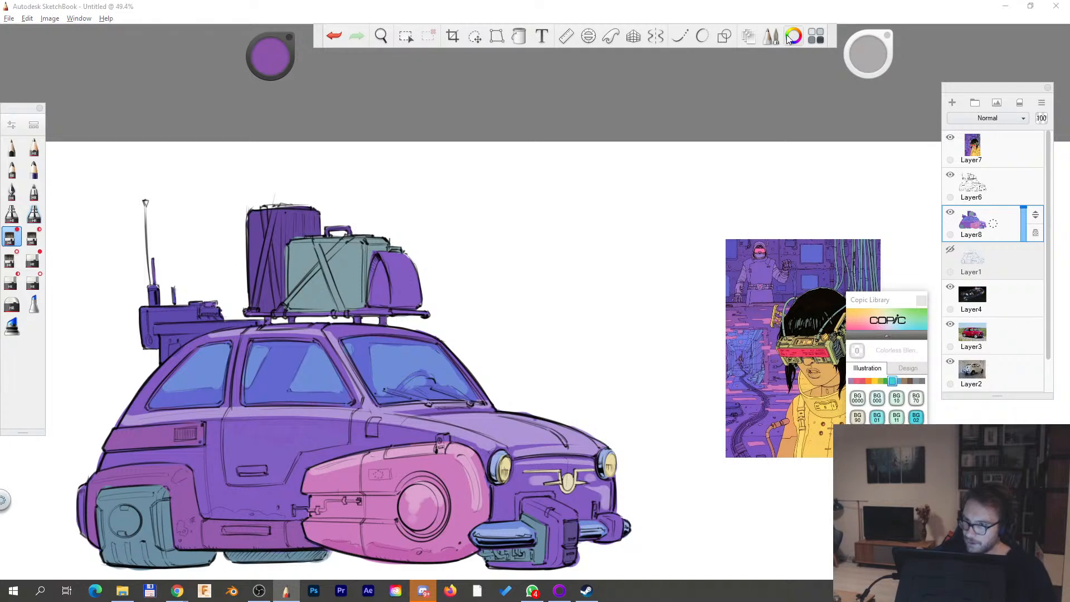
click(921, 300)
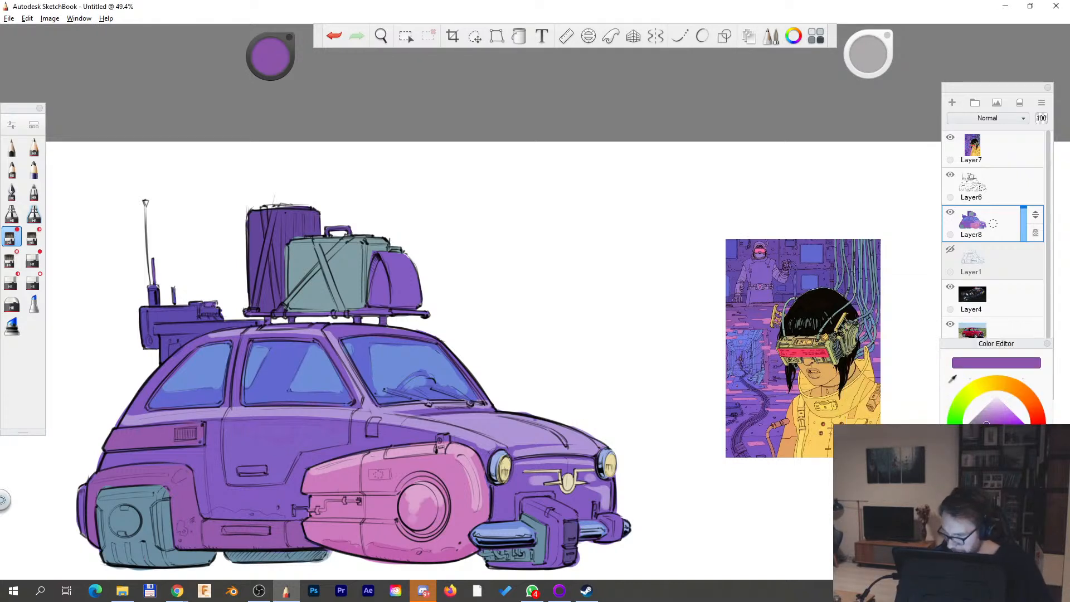
drag(1016, 462, 1026, 454)
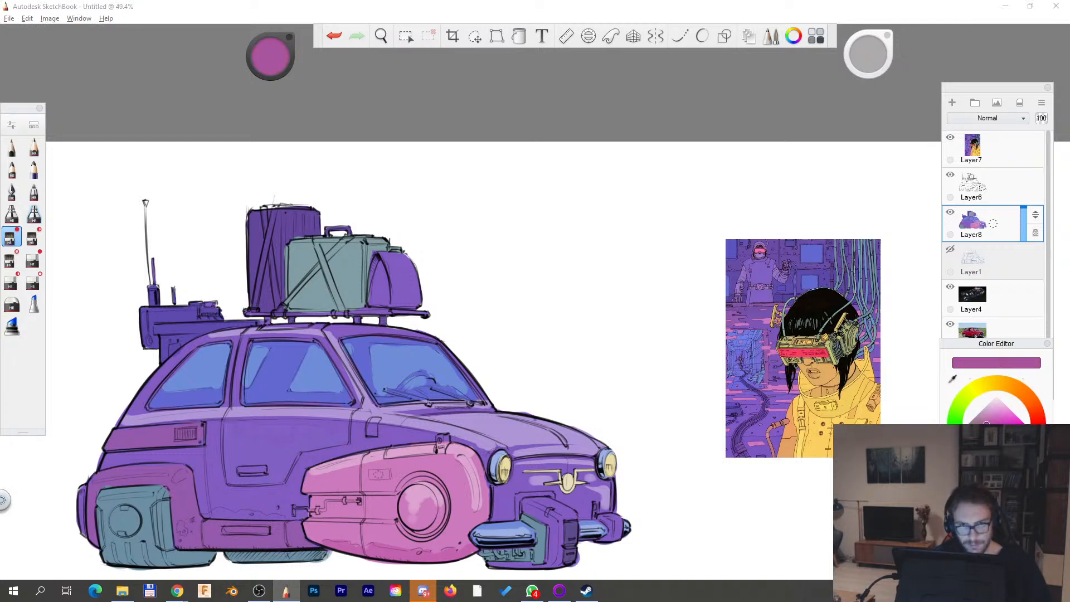
mouse_move(262, 224)
mouse_down()
mouse_move(260, 296)
mouse_move(282, 218)
mouse_move(312, 220)
mouse_move(300, 234)
mouse_up()
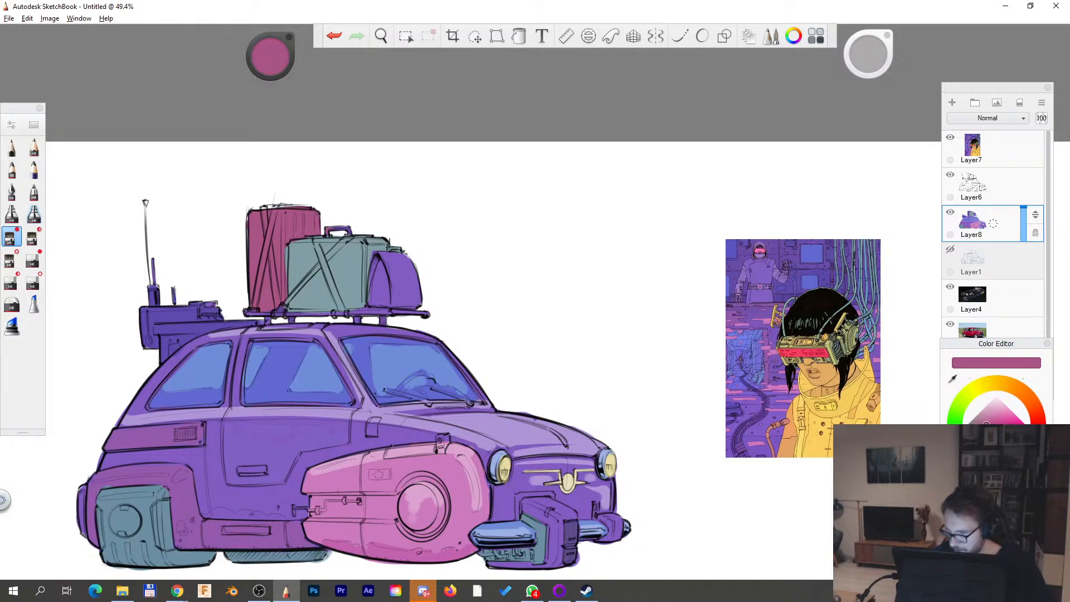
- Try a muted orange-brown on the small rounded bag on the roof rack, and undo it
drag(1031, 406, 1037, 415)
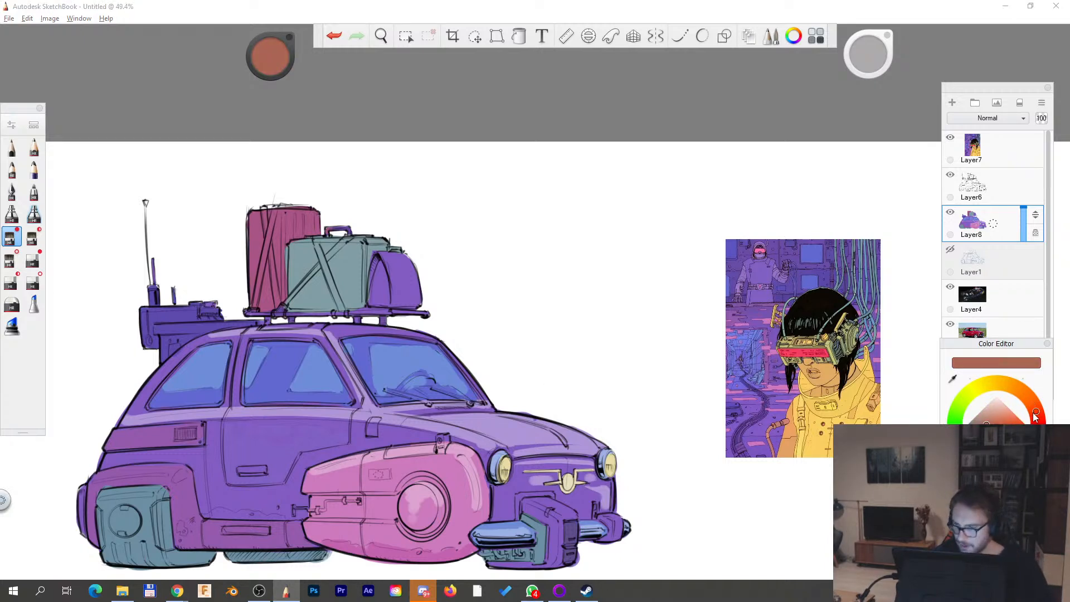
drag(282, 58, 272, 59)
drag(383, 273, 374, 301)
key(ctrl+z)
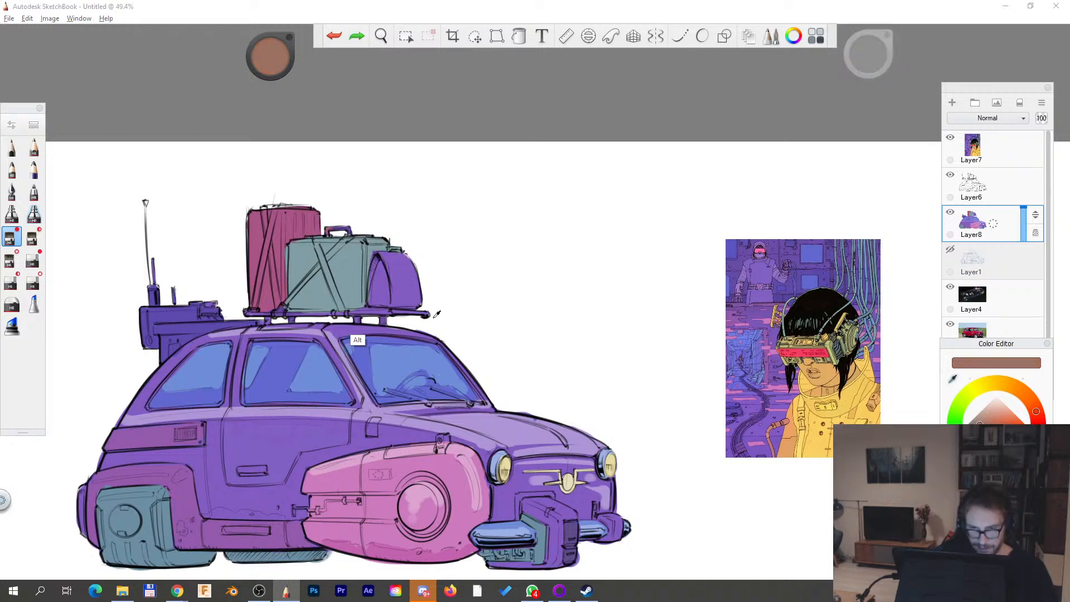
- Sample the front pod's pink, shift it to a muted brownish red and fill the small rounded bag
alt+click(471, 422)
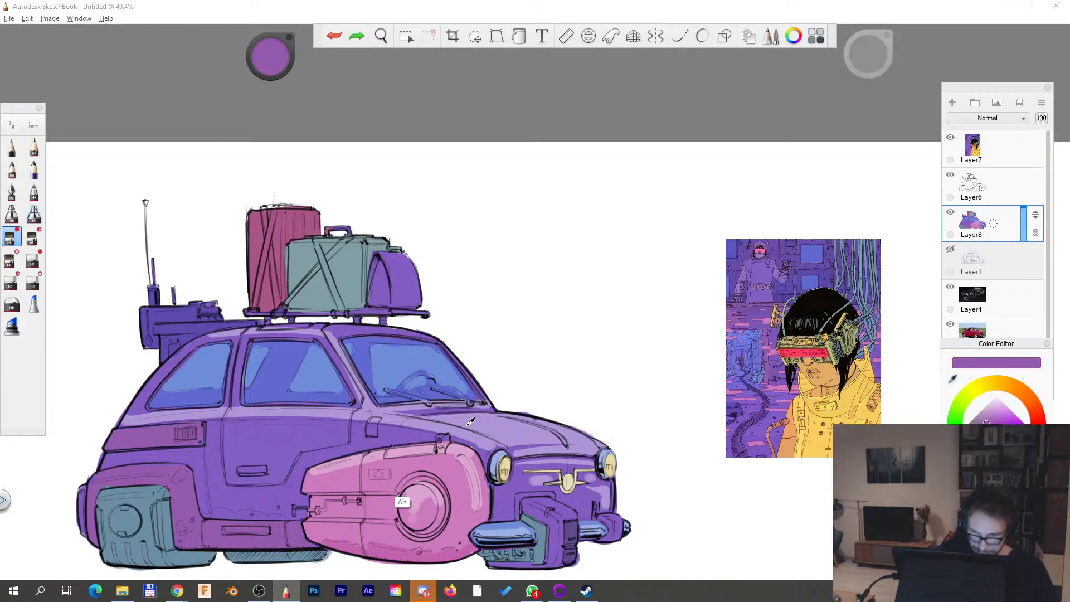
alt+click(393, 492)
drag(1019, 460, 1028, 452)
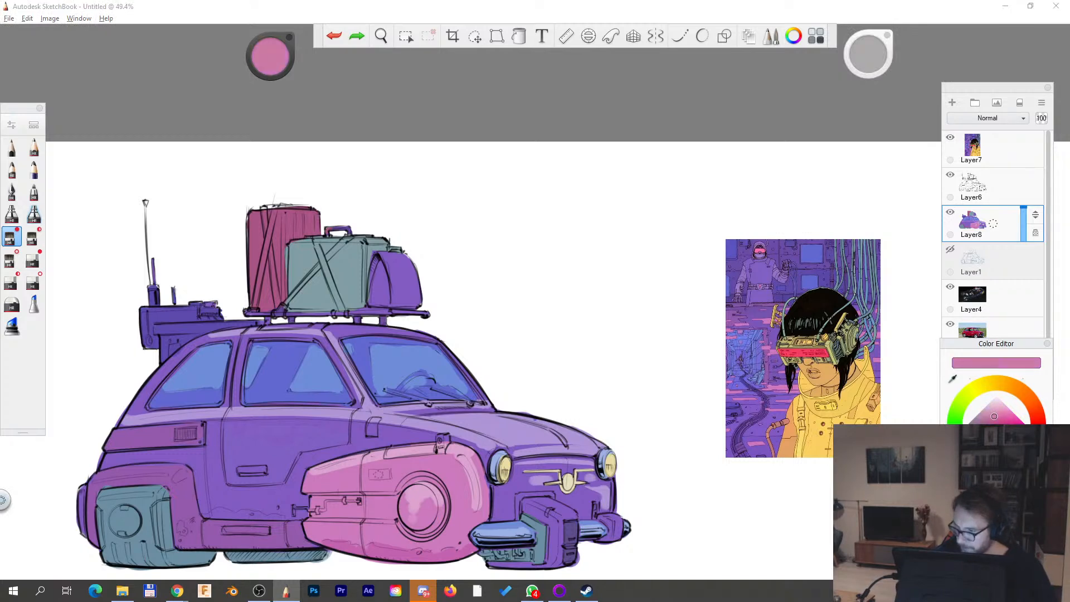
drag(272, 58, 261, 58)
click(982, 428)
click(984, 422)
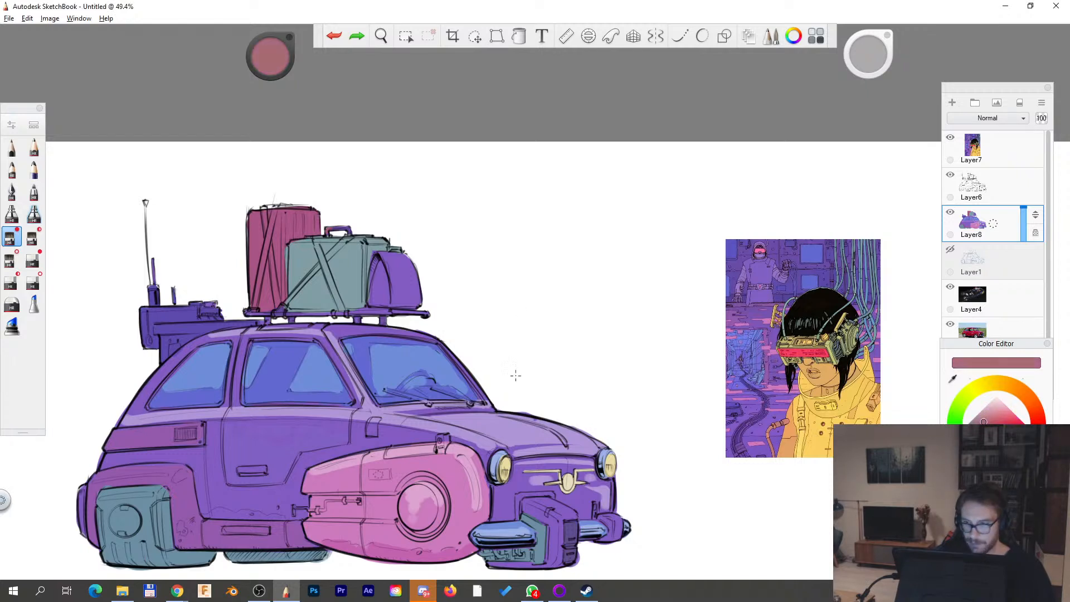
mouse_move(385, 259)
mouse_down()
mouse_move(373, 294)
mouse_move(415, 291)
mouse_move(418, 303)
mouse_up()
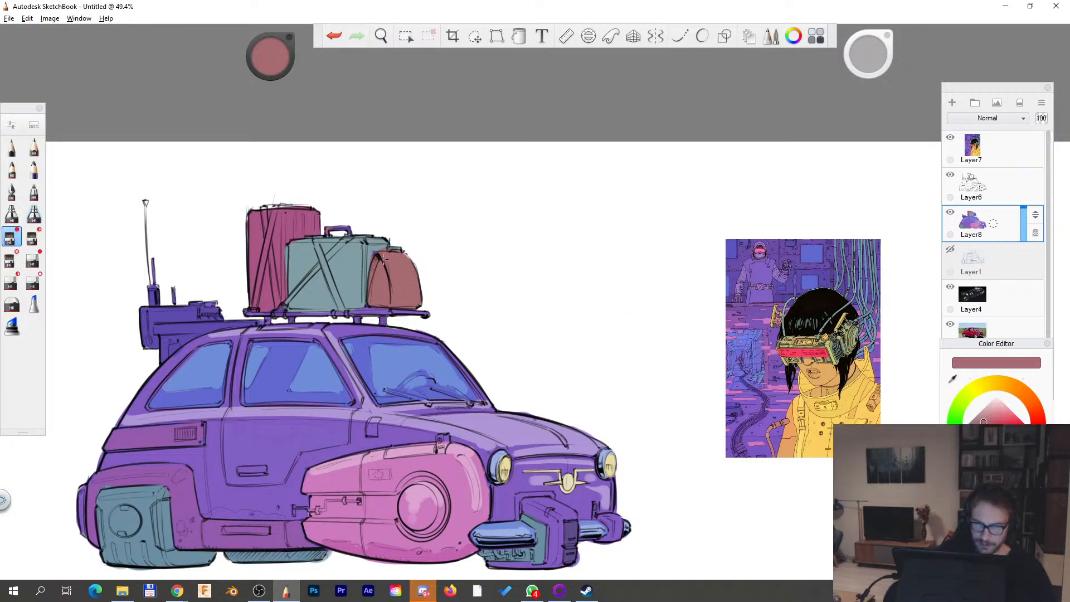
- Sample the middle suitcase's teal and paint the suitcase's handle and the small bag's top clasp with it
scroll(420, 257, up, 4)
alt+click(329, 227)
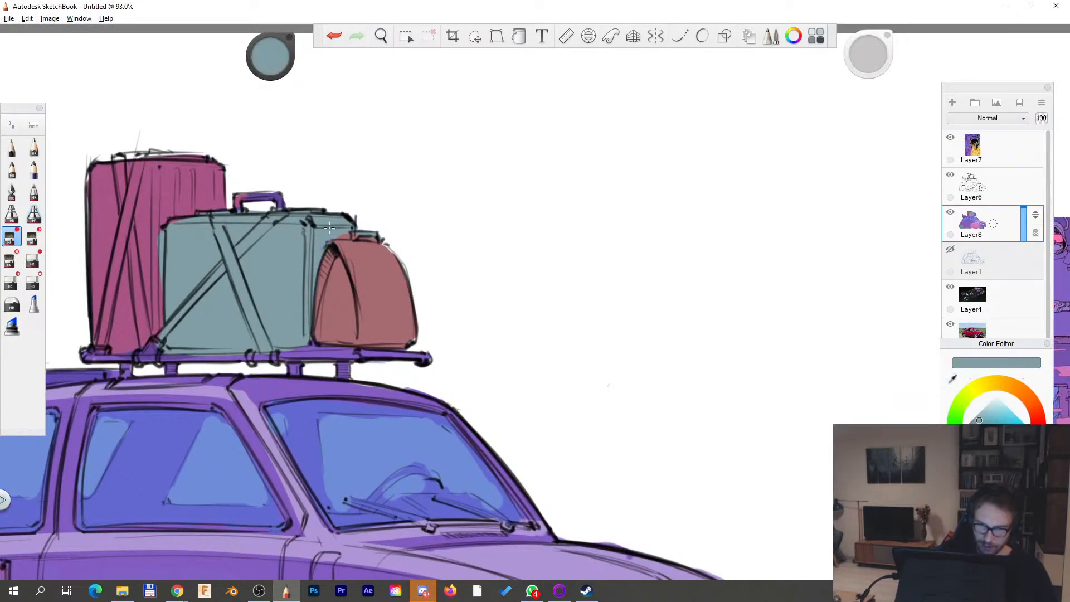
drag(338, 237, 376, 236)
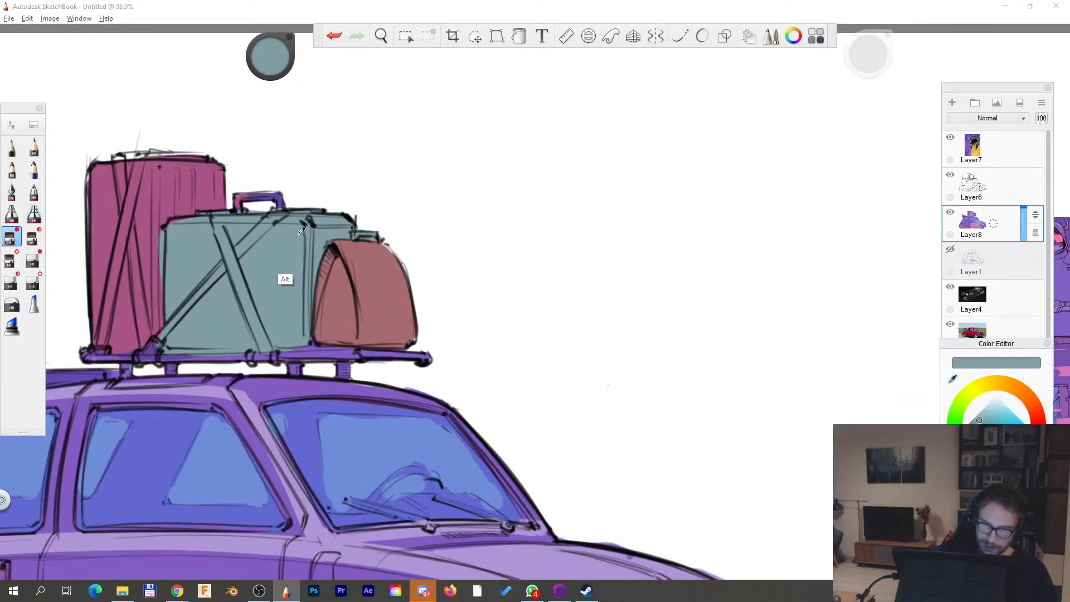
key(space)
drag(274, 336, 417, 314)
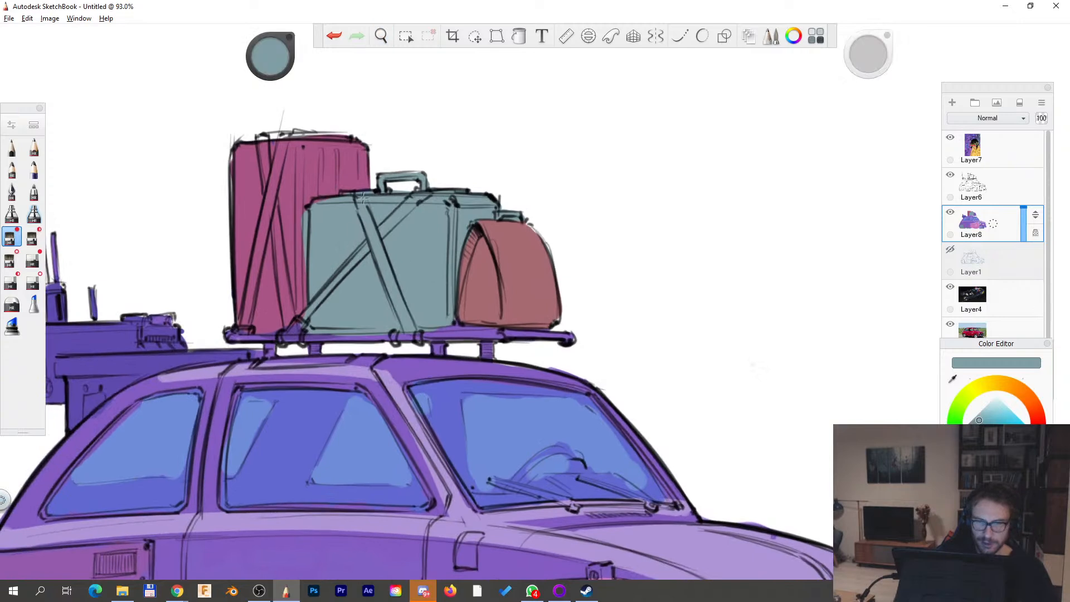
- Sample the tall case's magenta and look over the whole coloured car
alt+click(312, 181)
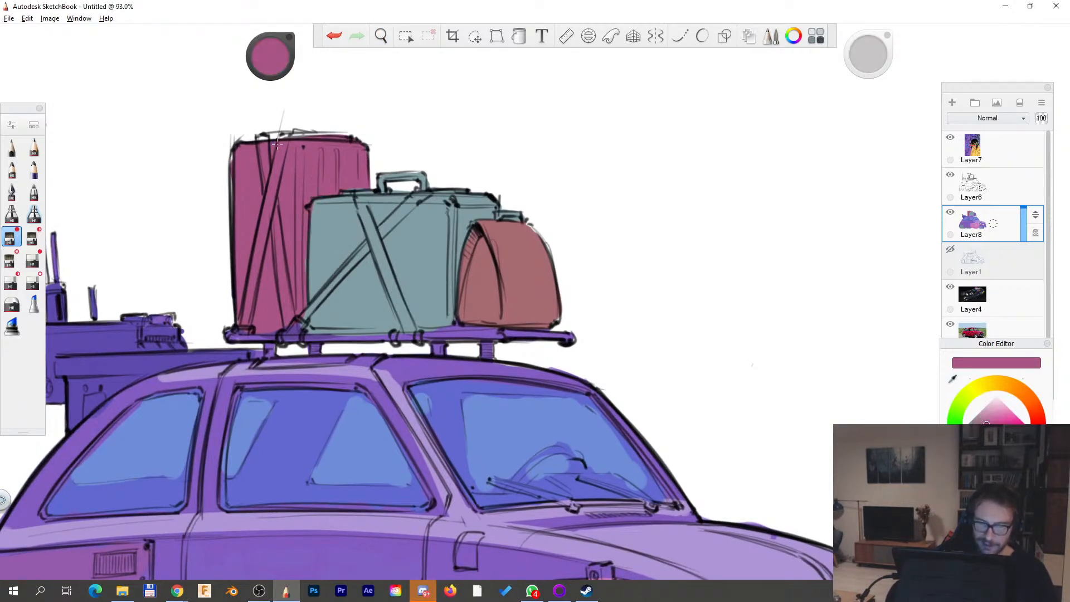
key(space)
drag(401, 453, 492, 381)
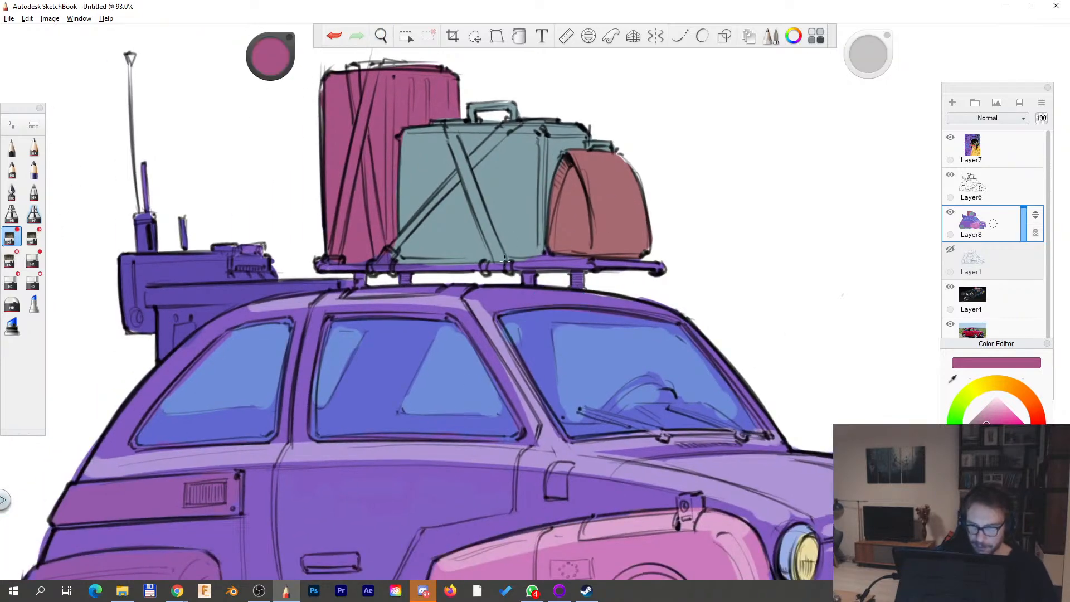
key(space)
drag(574, 345, 534, 349)
drag(510, 441, 498, 406)
key(space)
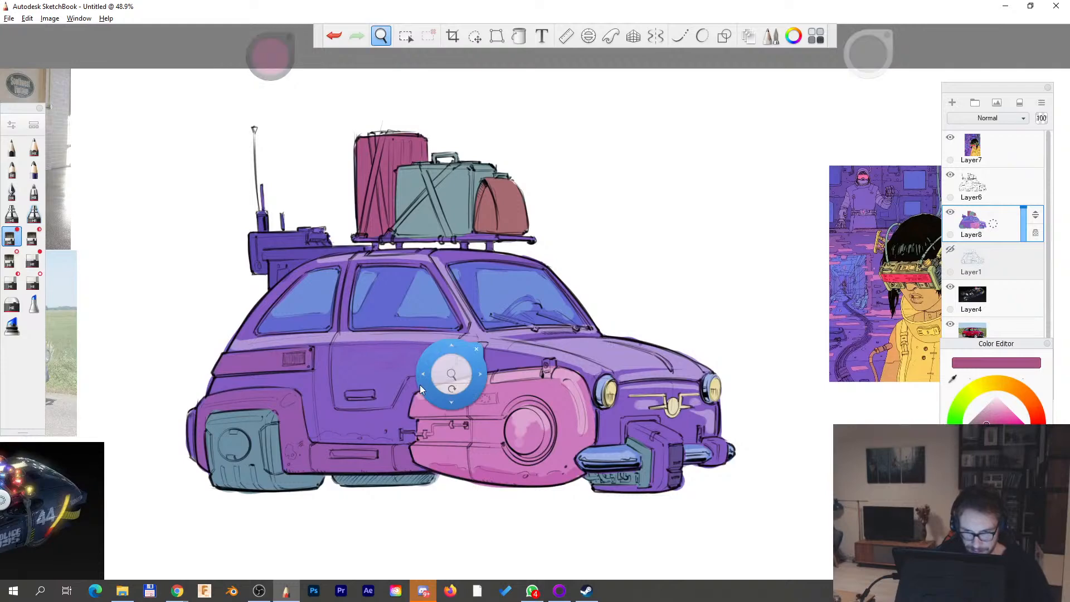
- Sample the car body's purple, darken it slightly and shade along the door panel's lower edge
drag(450, 376, 483, 359)
alt+click(483, 359)
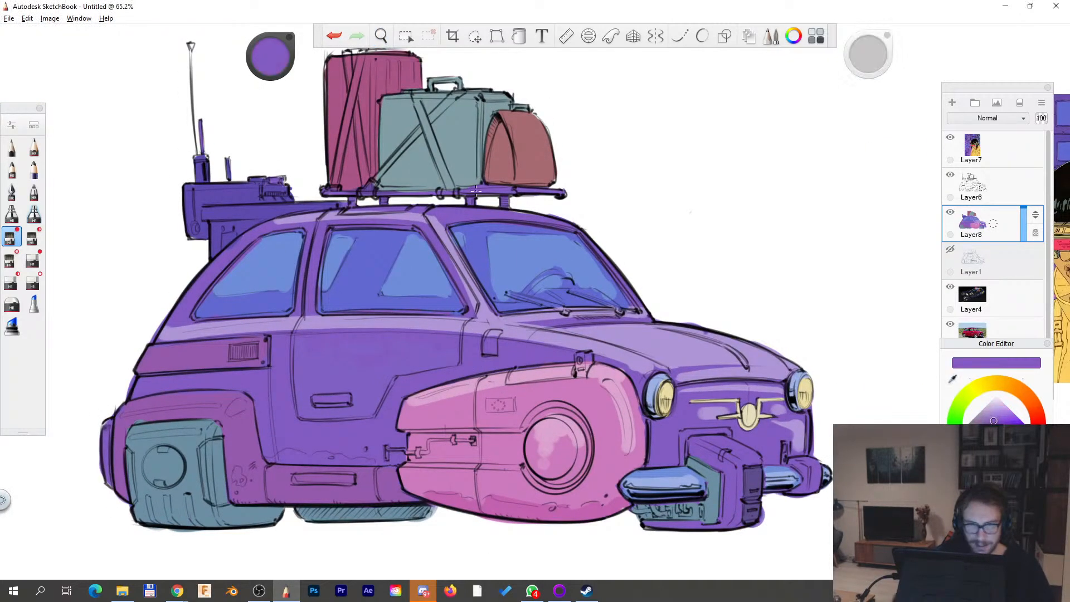
drag(274, 58, 263, 66)
mouse_move(873, 58)
mouse_down()
mouse_move(876, 44)
mouse_move(869, 59)
mouse_up()
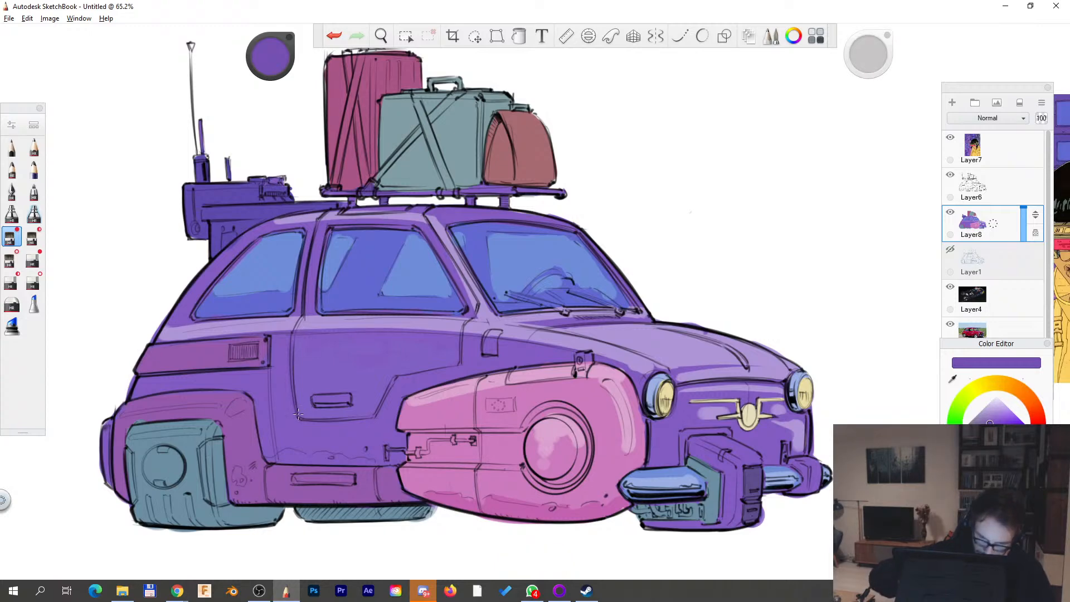
drag(269, 59, 269, 59)
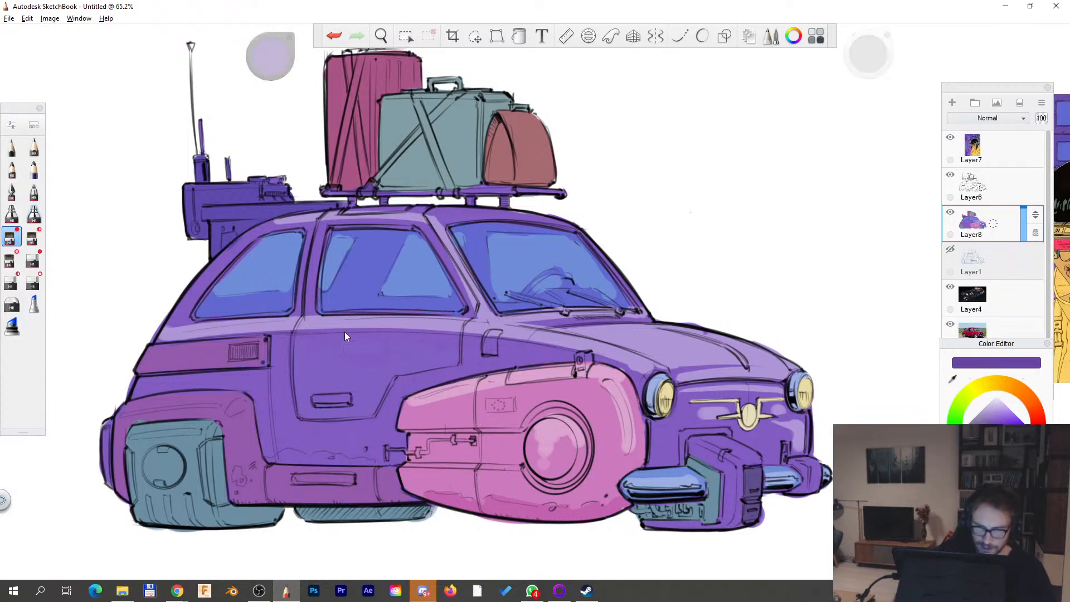
scroll(338, 379, up, 5)
drag(250, 433, 238, 281)
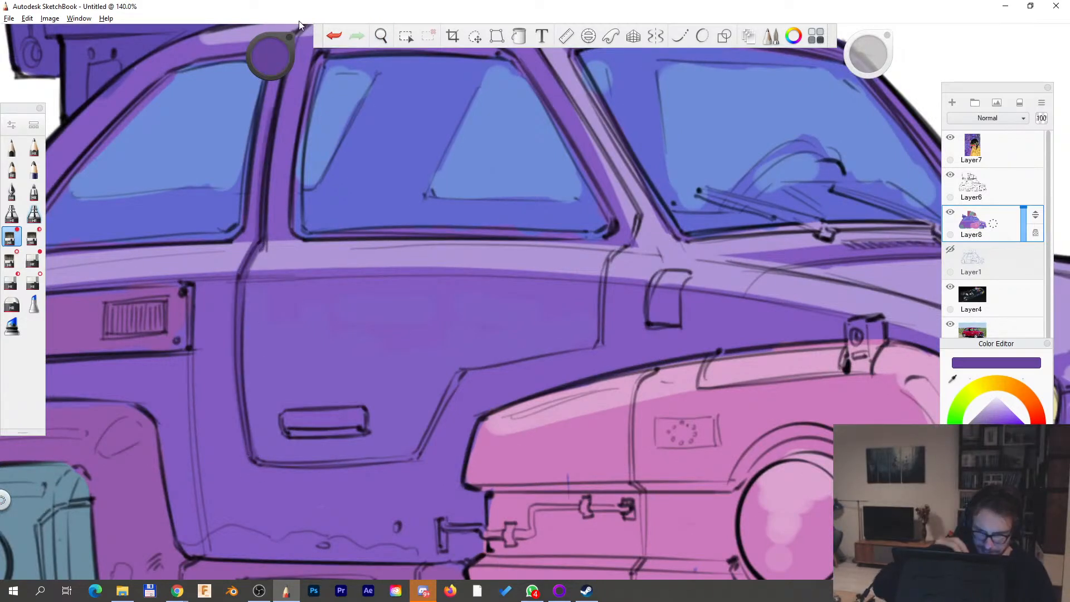
drag(255, 463, 399, 458)
key(ctrl+z)
mouse_move(267, 464)
mouse_down()
mouse_move(417, 458)
mouse_move(470, 372)
mouse_move(582, 350)
mouse_move(636, 240)
mouse_move(525, 370)
mouse_up()
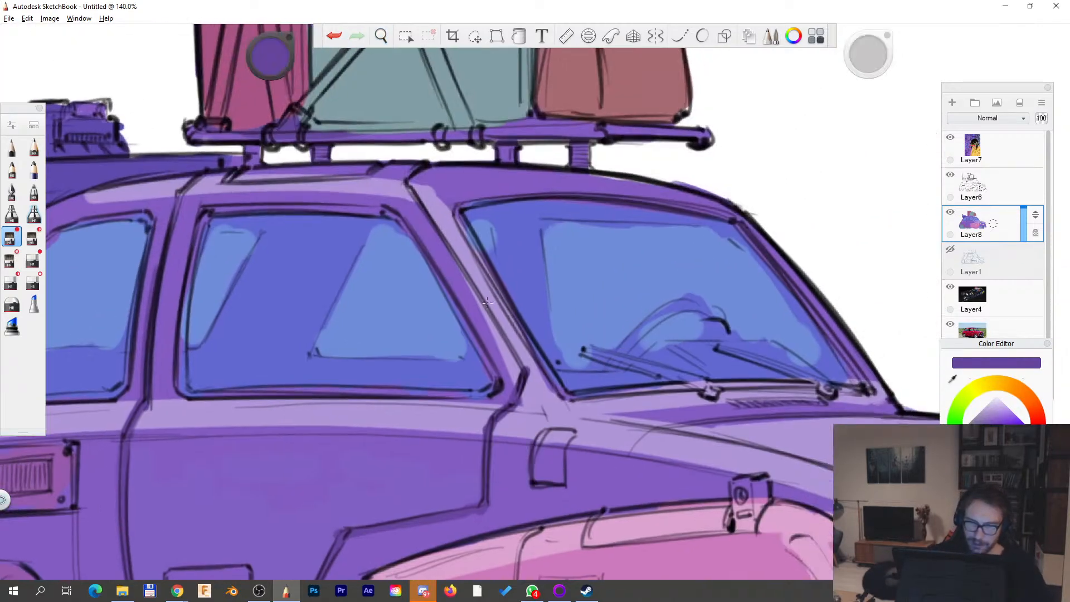
drag(497, 132, 528, 233)
- Sample the pinkish purple of the lower side sill, adjust its tone and touch up the sill
key(space)
drag(433, 454, 346, 470)
drag(611, 380, 537, 428)
drag(546, 328, 571, 298)
drag(537, 413, 526, 447)
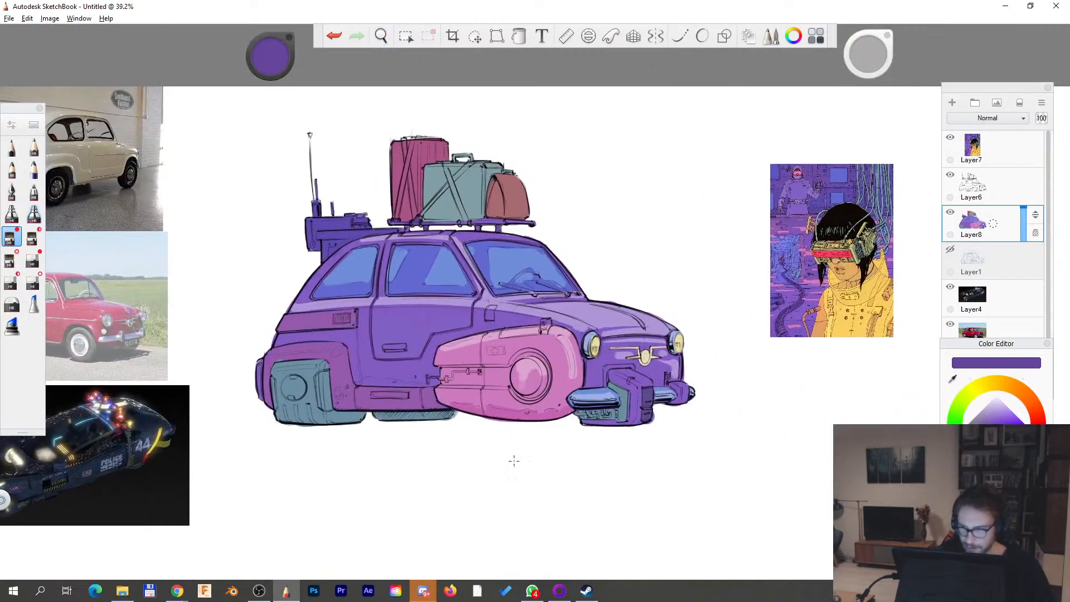
key(space)
drag(491, 387, 585, 354)
alt+click(468, 385)
drag(271, 58, 275, 57)
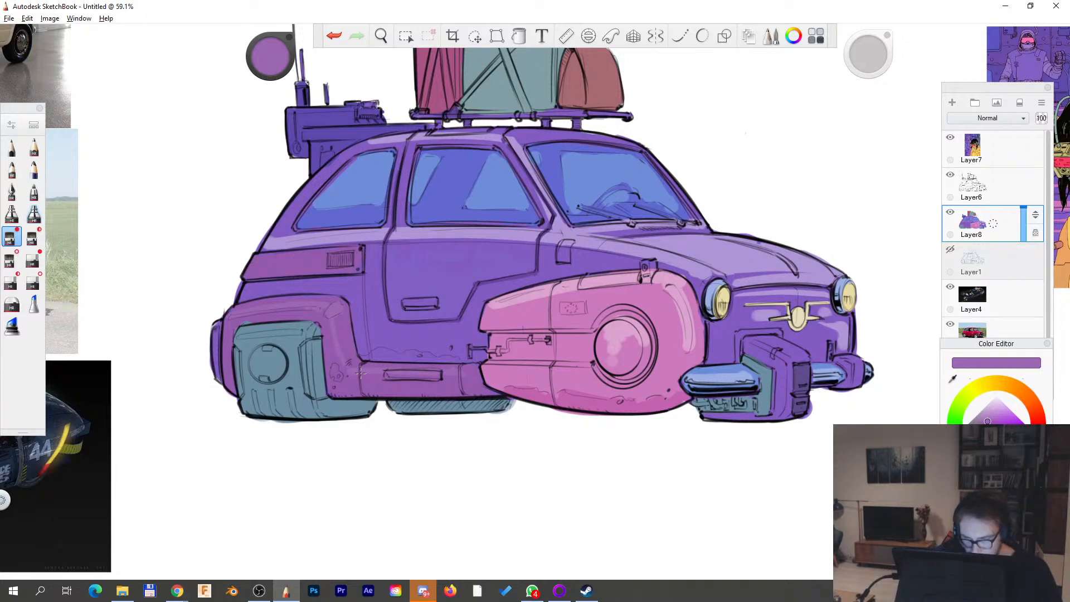
- Sample the middle suitcase's teal, darken it slightly and shade the suitcase's front with it
key(space)
drag(709, 305, 585, 379)
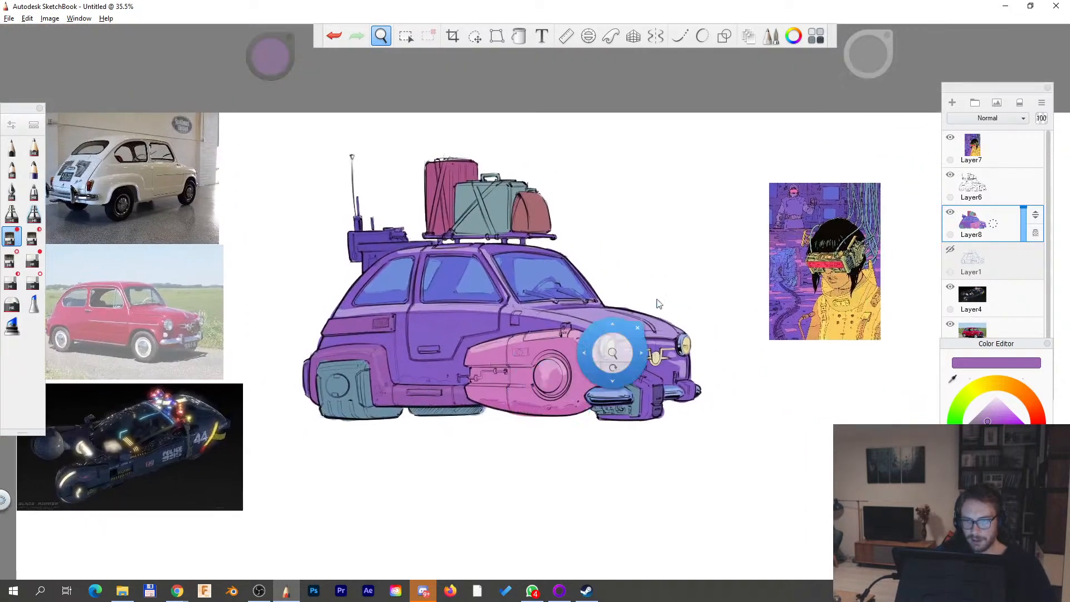
drag(617, 330, 625, 328)
drag(561, 320, 593, 375)
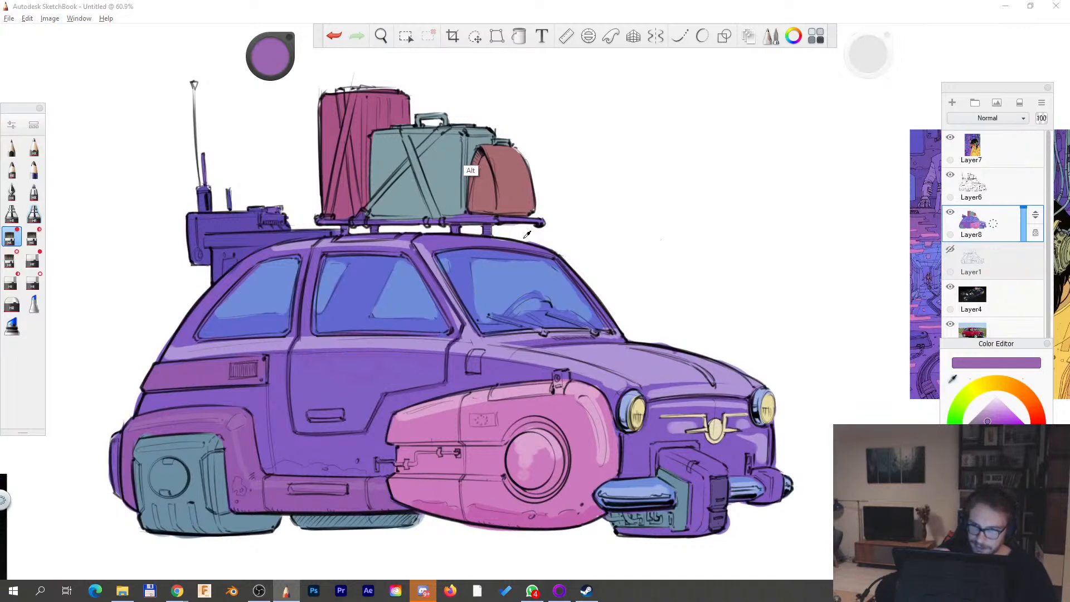
alt+click(453, 190)
drag(276, 56, 293, 106)
drag(881, 49, 864, 58)
mouse_move(376, 157)
mouse_down()
mouse_move(376, 212)
mouse_move(376, 150)
mouse_move(410, 212)
mouse_move(423, 139)
mouse_move(441, 209)
mouse_move(457, 136)
mouse_move(462, 204)
mouse_up()
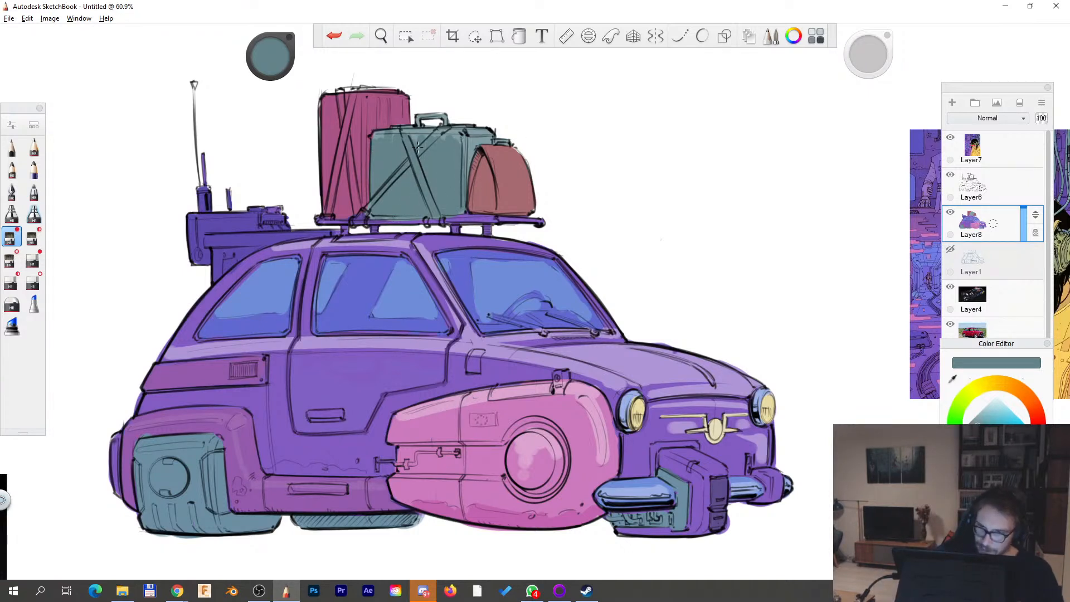
- Sample the door's purple, shift it to a muted brownish tone and paint rust patches along the lower bodywork, front pod and below the headlight
key(alt)
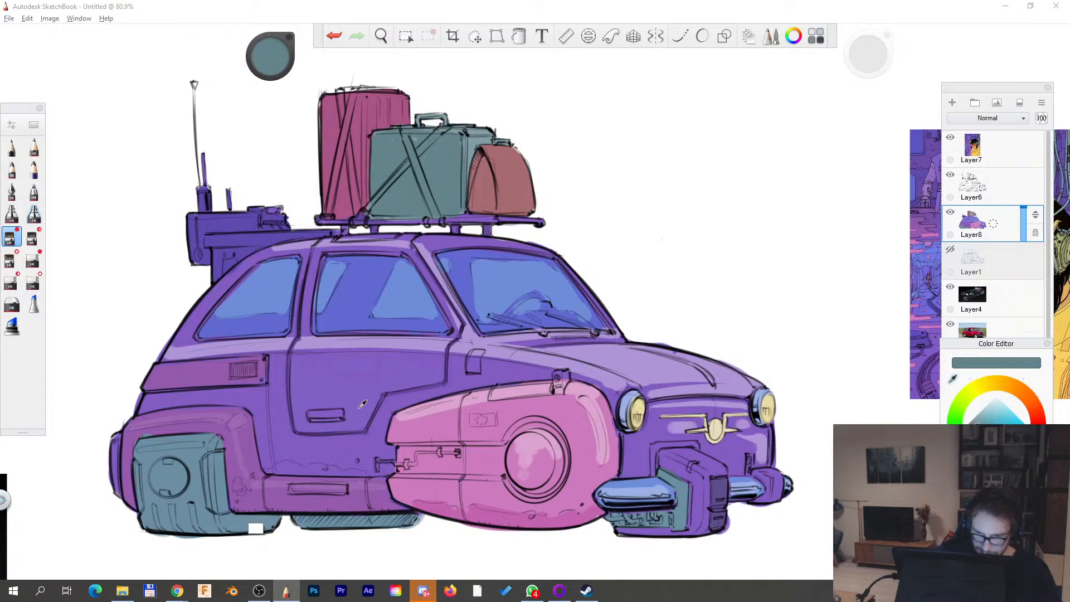
alt+click(362, 404)
mouse_move(275, 54)
mouse_down()
mouse_move(257, 66)
mouse_move(272, 68)
mouse_up()
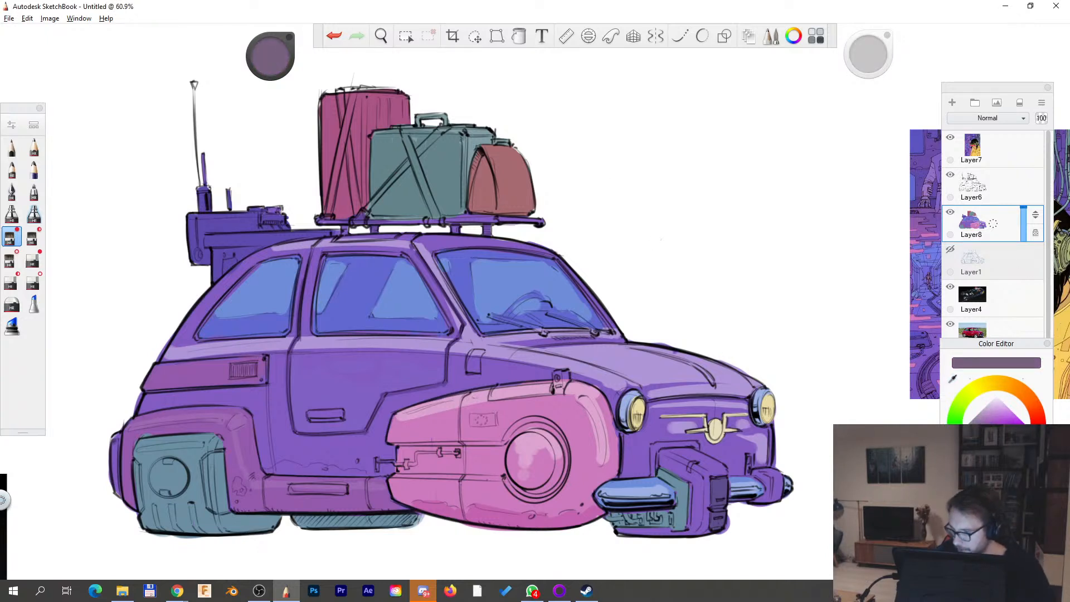
click(1028, 452)
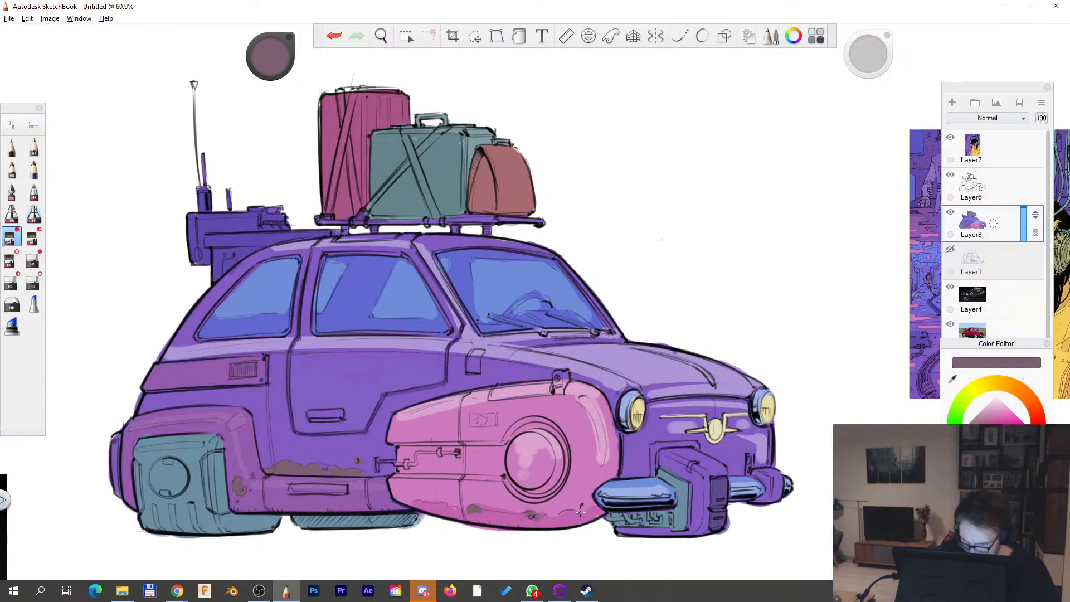
drag(628, 473, 649, 475)
- Sample the front pod's darker pink and paint over the rust spots on the pod's lower edge
alt+click(482, 519)
drag(483, 513, 479, 508)
key(space)
mouse_move(603, 376)
mouse_down()
mouse_move(569, 378)
mouse_move(578, 333)
mouse_up()
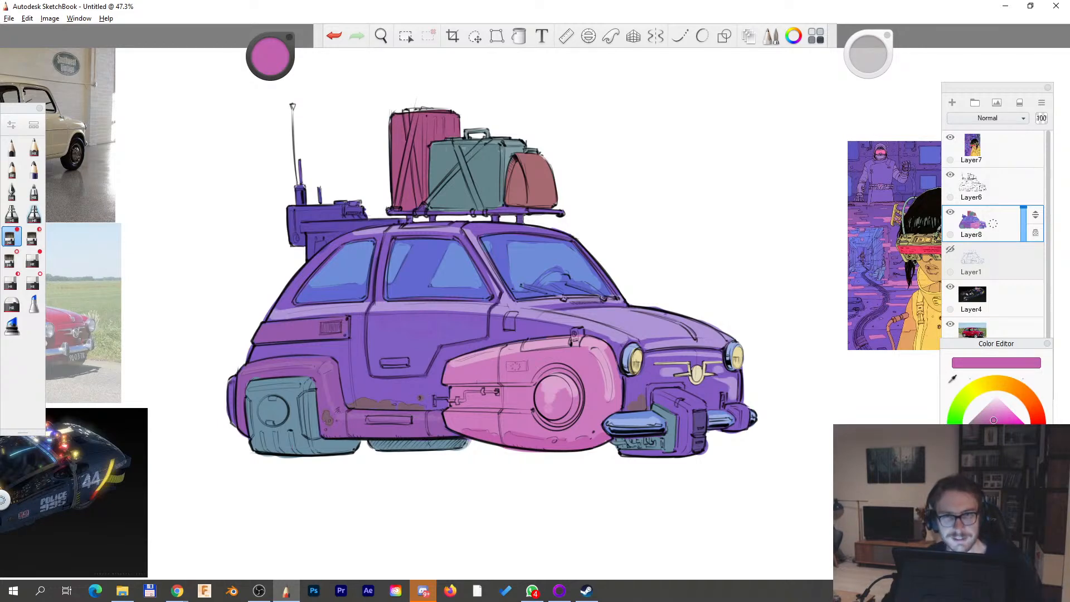
key(space)
mouse_move(701, 312)
mouse_down()
mouse_move(719, 281)
mouse_move(712, 299)
mouse_up()
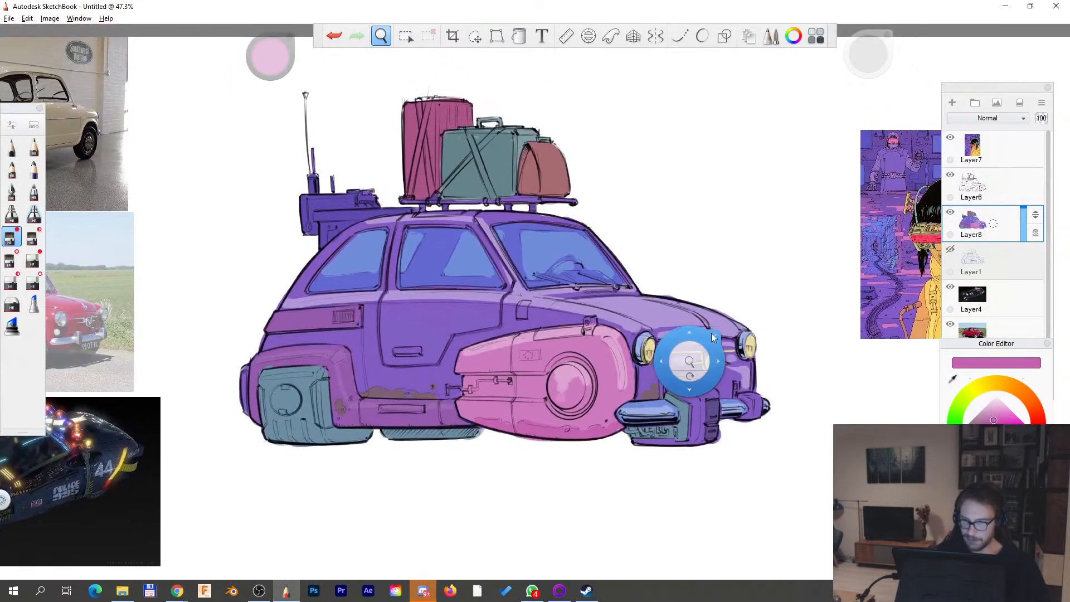
drag(690, 363, 664, 411)
drag(715, 437, 659, 408)
mouse_move(634, 342)
mouse_down()
mouse_move(678, 321)
mouse_move(660, 328)
mouse_up()
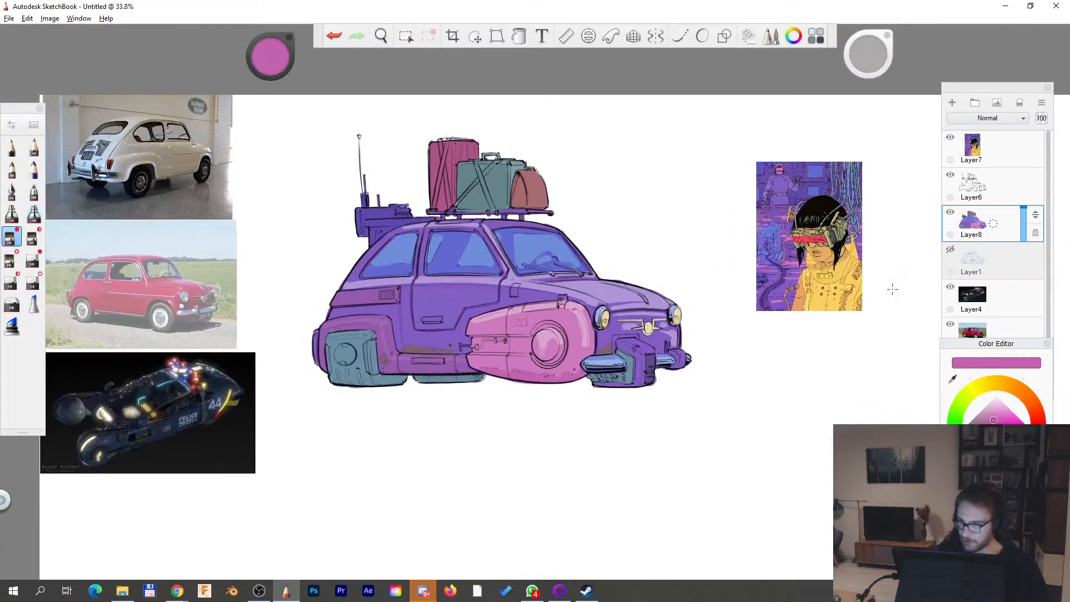
- Add a new layer directly beneath the car's colour layer and select a tall rectangle behind the rear half of the car
click(1010, 265)
drag(1009, 264, 1009, 209)
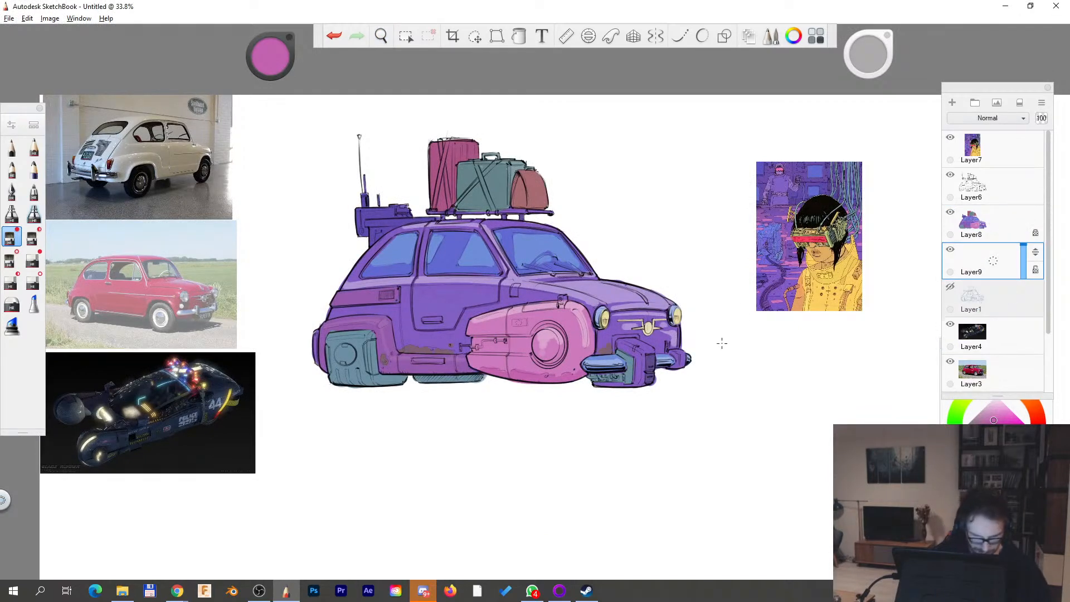
key(m)
drag(599, 444, 505, 494)
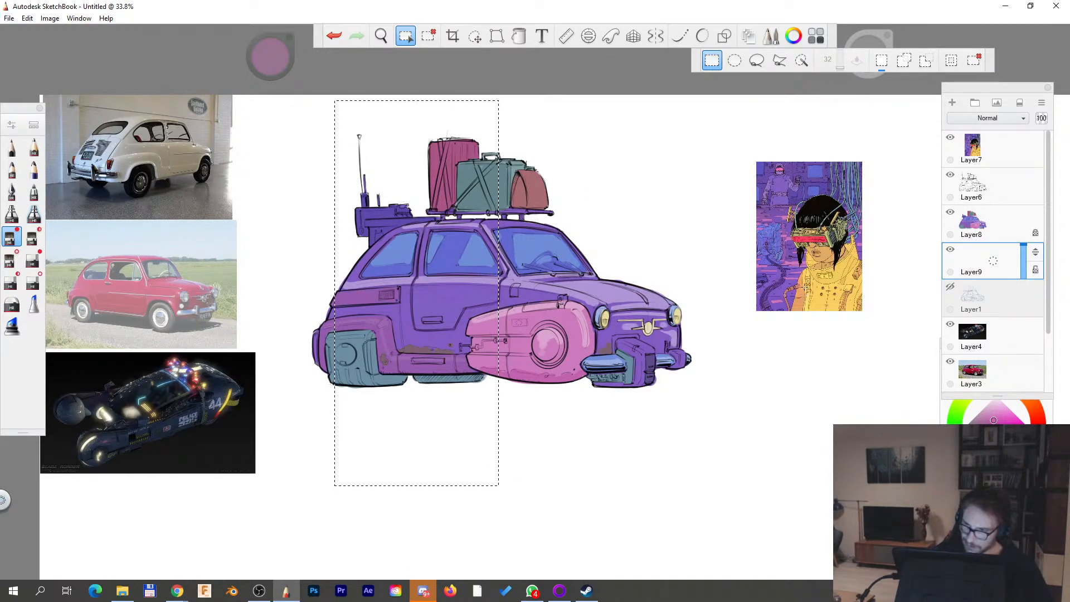
key(alt)
click(407, 37)
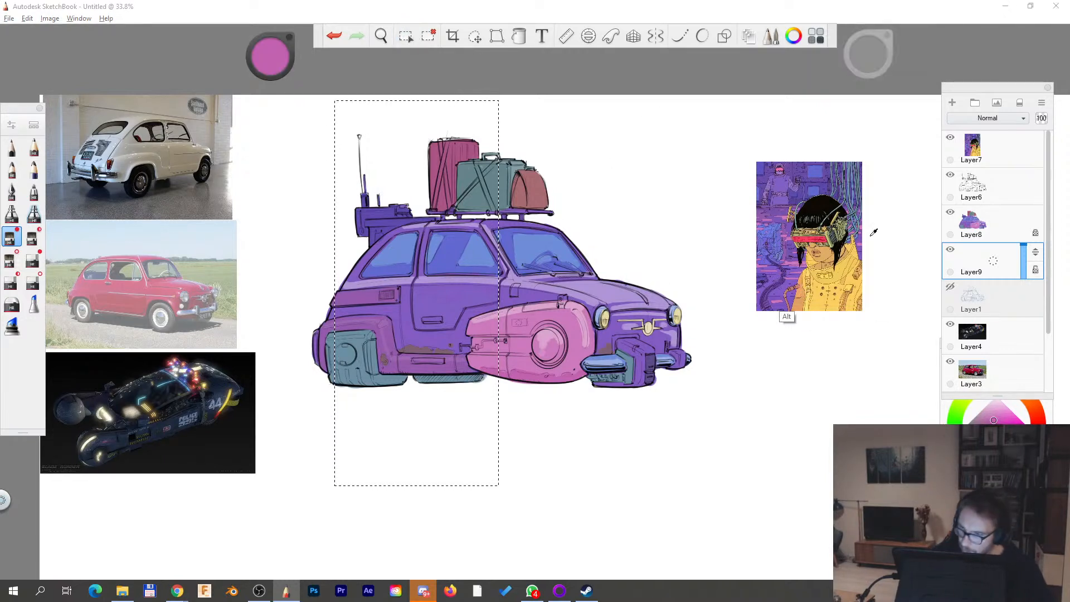
- Try filling the selected rectangle with orange and another tone sampled from the comic reference, and undo both fills
alt+click(795, 304)
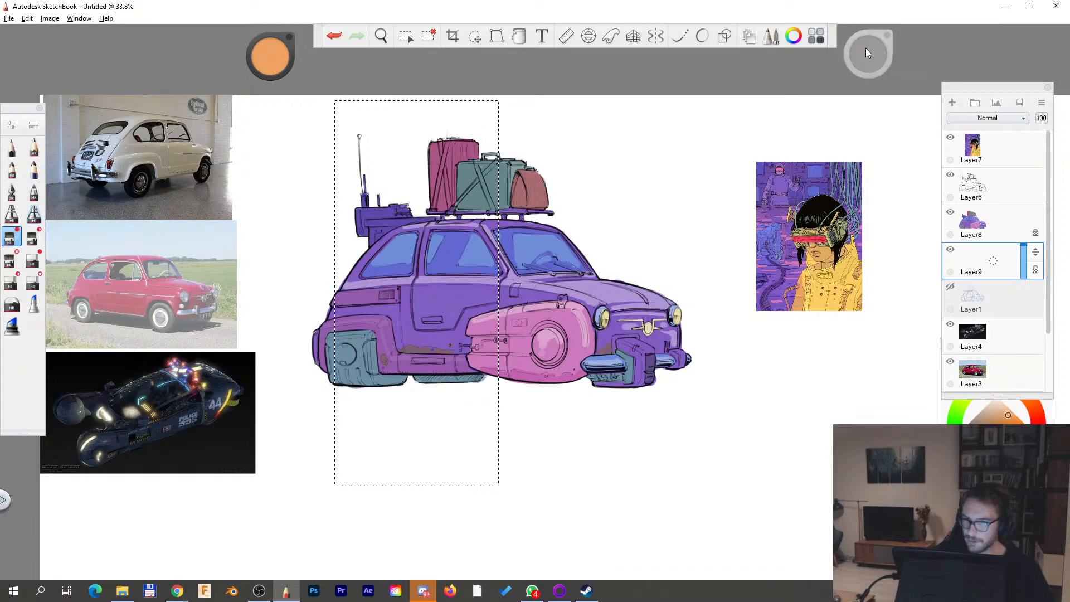
drag(874, 55, 870, 40)
mouse_move(413, 104)
mouse_down()
mouse_move(430, 111)
mouse_move(341, 142)
mouse_move(428, 110)
mouse_move(362, 473)
mouse_move(446, 473)
mouse_move(493, 424)
mouse_up()
key(ctrl+z)
alt+click(809, 289)
mouse_move(484, 107)
mouse_down()
mouse_move(393, 125)
mouse_move(341, 159)
mouse_up()
key(ctrl+z)
- Sample the yellow of the comic figure's coat, fill the selected rectangle with it and deselect
alt+click(834, 262)
mouse_move(390, 96)
mouse_down()
mouse_move(390, 77)
mouse_move(390, 145)
mouse_move(424, 195)
mouse_move(351, 267)
mouse_move(380, 76)
mouse_up()
drag(341, 384, 493, 482)
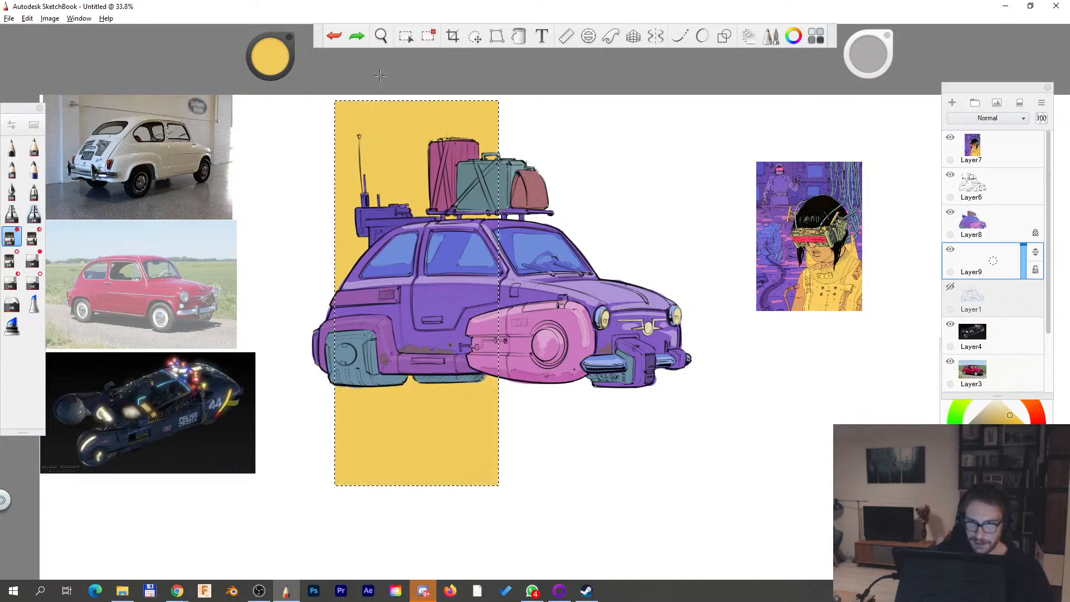
key(ctrl+d)
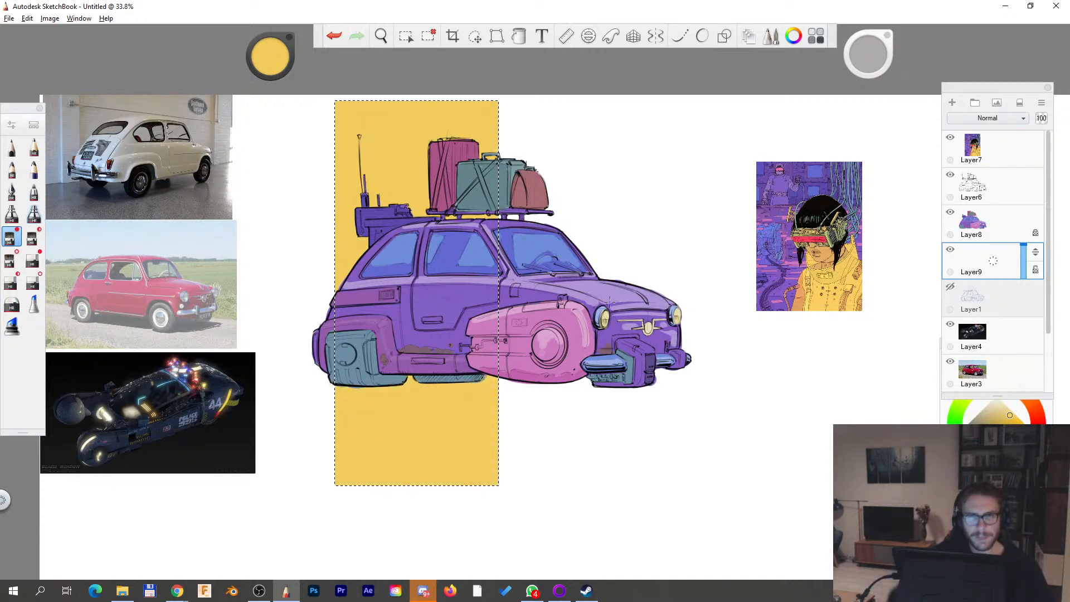
- Select the comic reference, line art, colour and yellow rectangle layers together and move them down the canvas
key(space)
drag(617, 400, 621, 394)
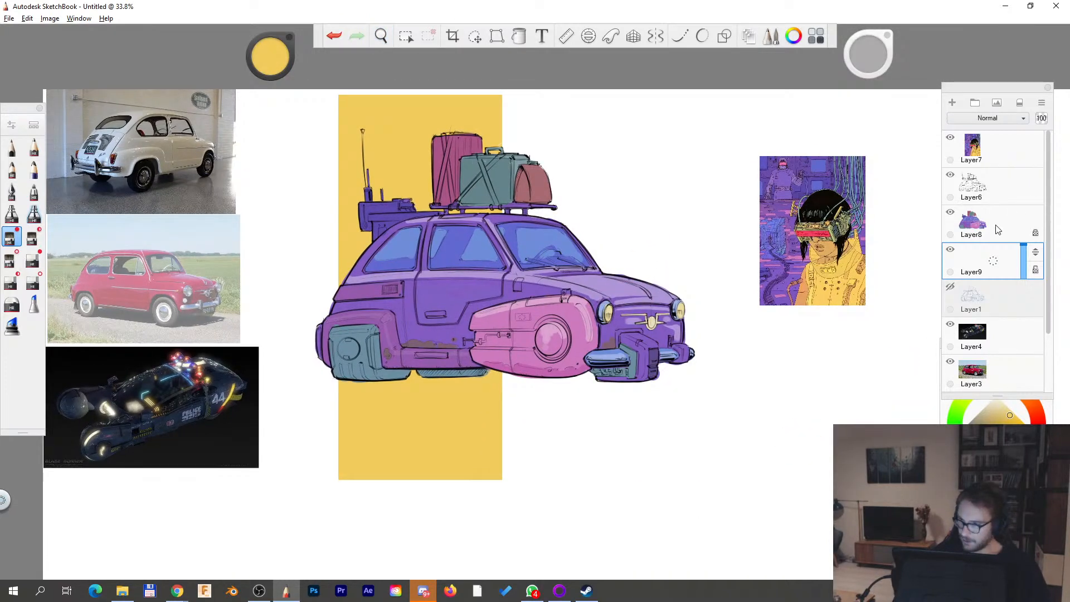
shift+click(1012, 152)
key(v)
drag(613, 390, 621, 450)
key(Escape)
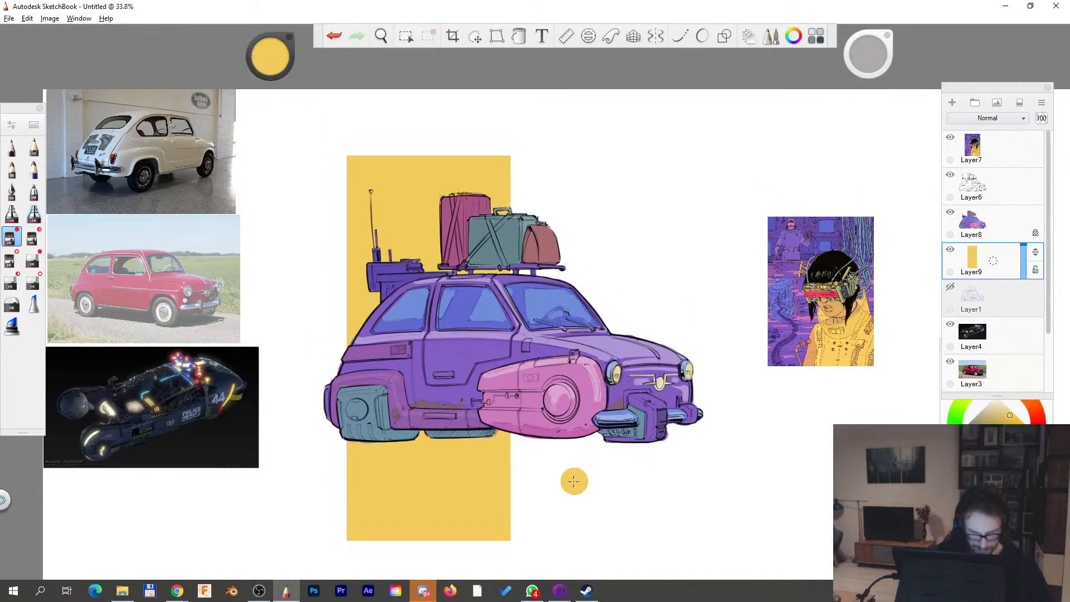
- Try cutting off the bottom strip of the yellow rectangle, and undo it
key(m)
drag(446, 551, 311, 512)
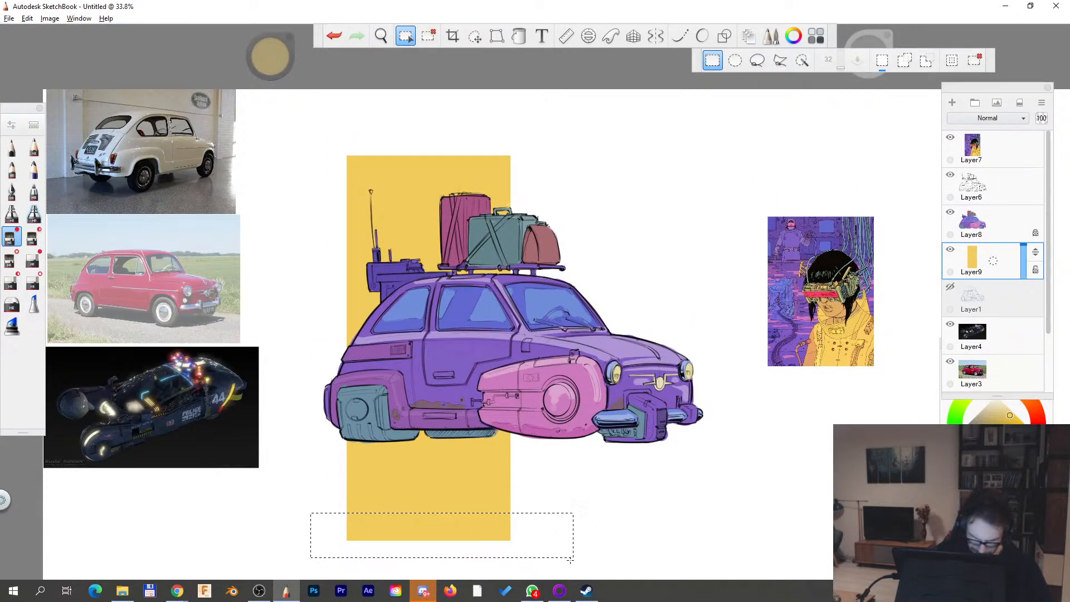
key(Delete)
key(ctrl+z)
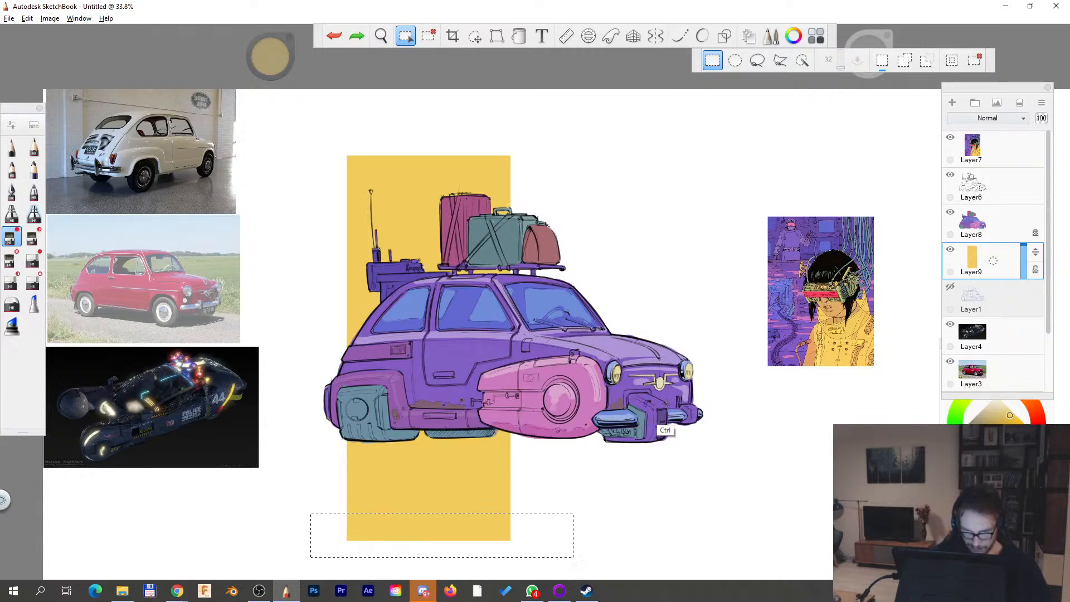
- Activate the line art layer and choose a pencil with the colour set to black at 0% luminance
click(1001, 192)
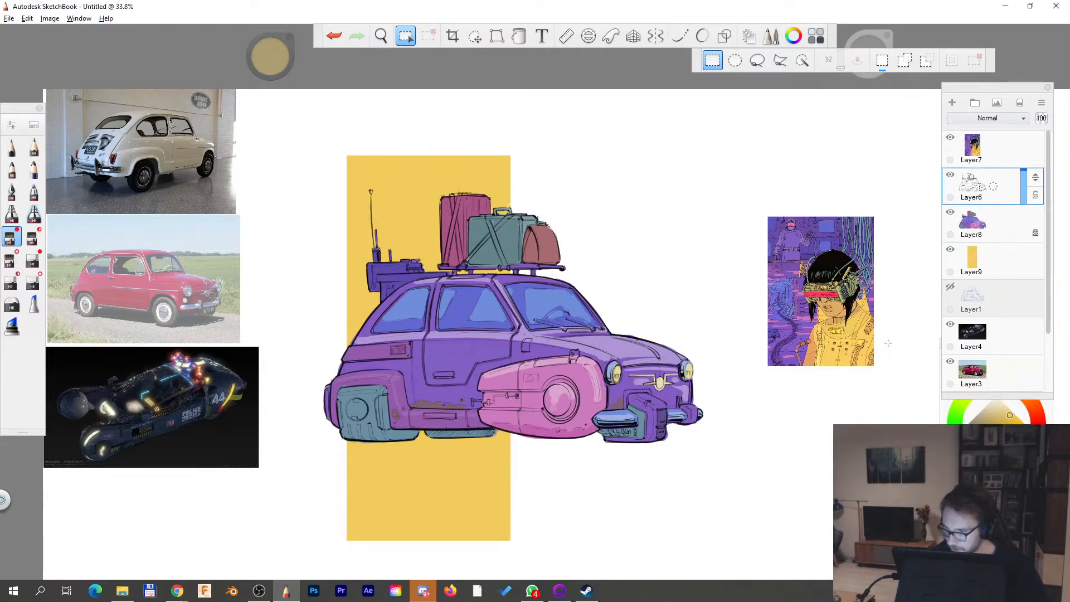
drag(601, 527, 621, 453)
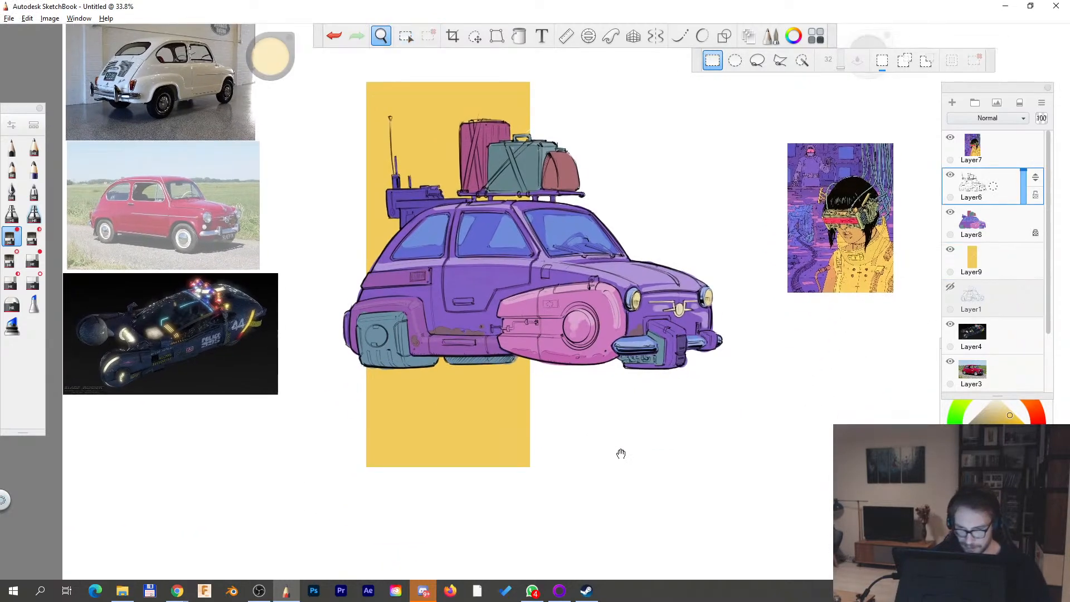
click(35, 148)
drag(276, 55, 270, 59)
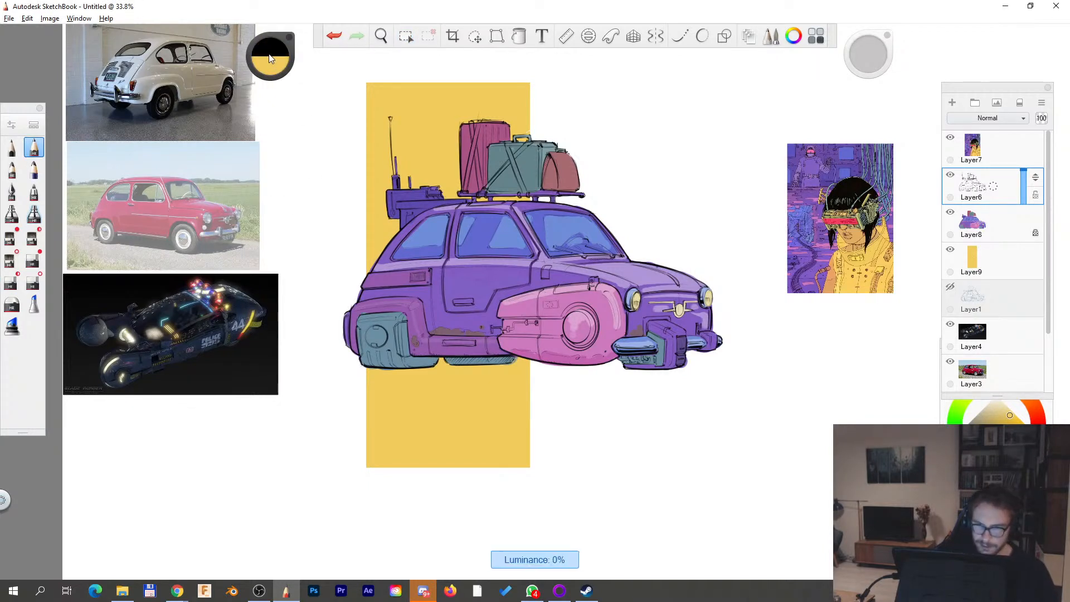
- Try drawing long straight black diagonals across the car and the yellow rectangle, and undo them
key(shift)
drag(347, 418, 367, 397)
key(shift)
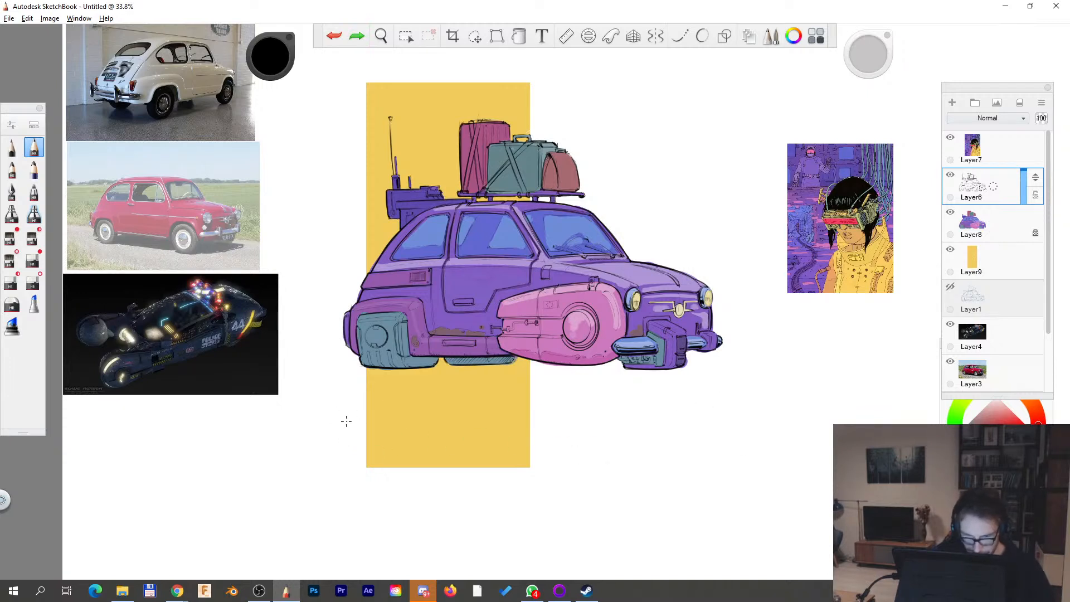
key(shift)
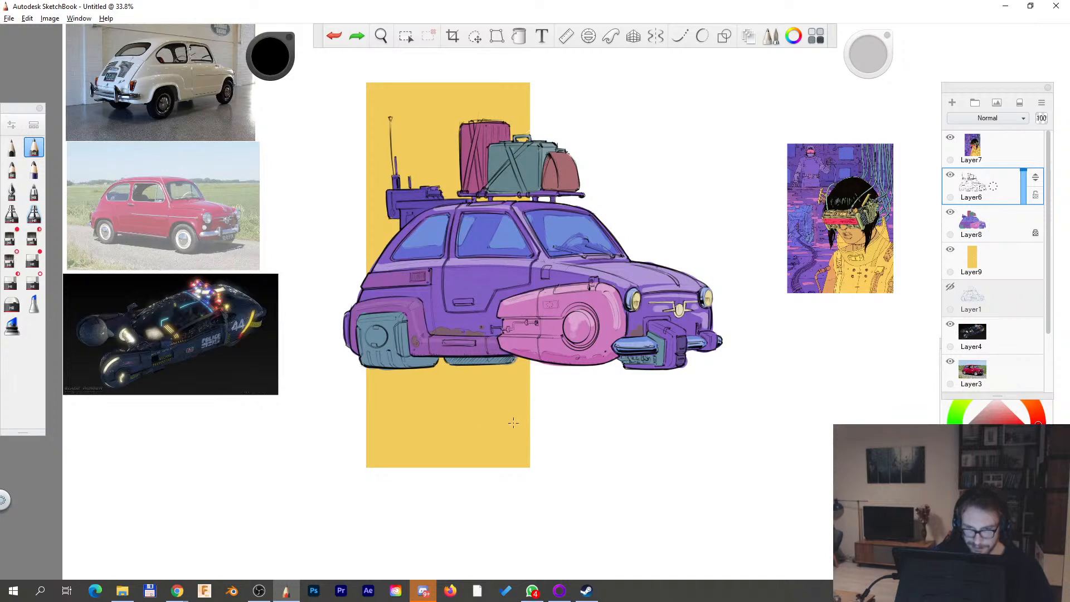
mouse_move(441, 452)
mouse_down()
mouse_move(278, 289)
mouse_move(464, 473)
mouse_up()
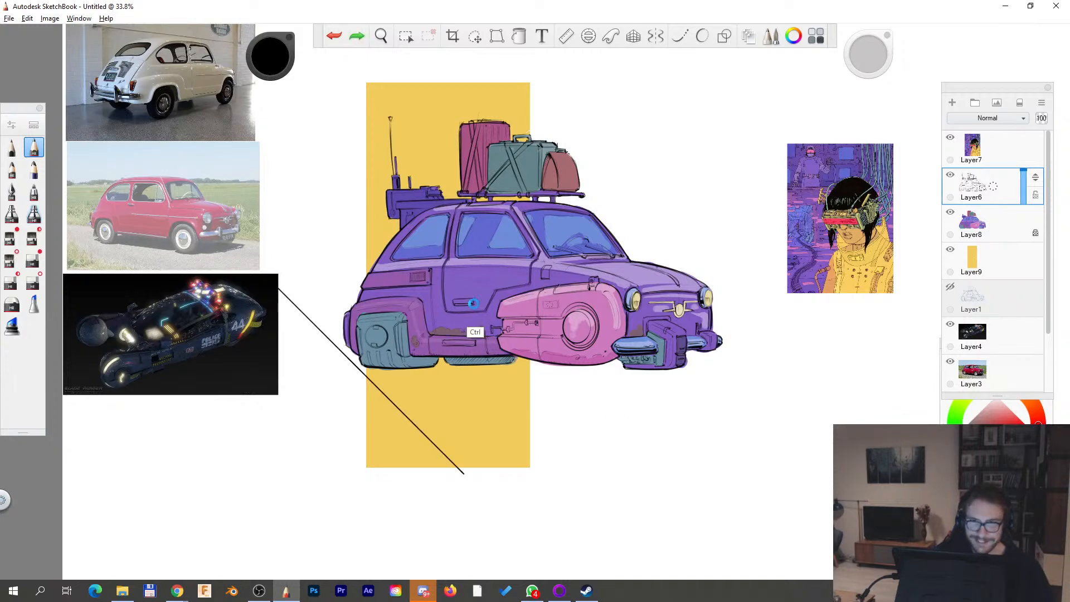
key(ctrl+z)
drag(722, 131, 410, 444)
key(ctrl+z)
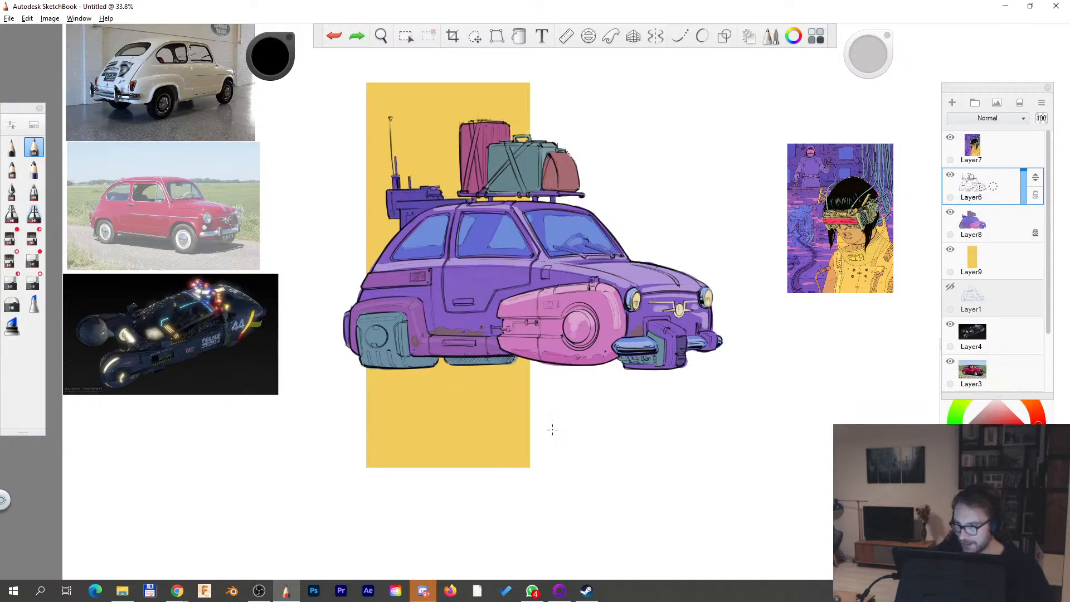
- Try a diagonal line beside the windshield on the line art layer with a different pencil, and undo it
click(995, 226)
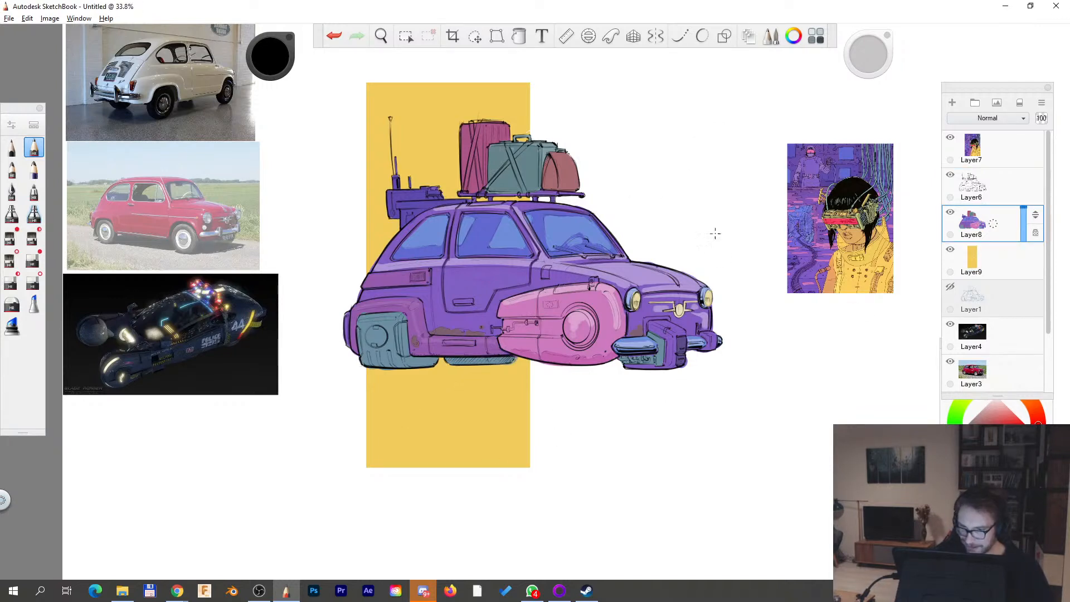
key(ctrl+z)
key(ctrl+z)
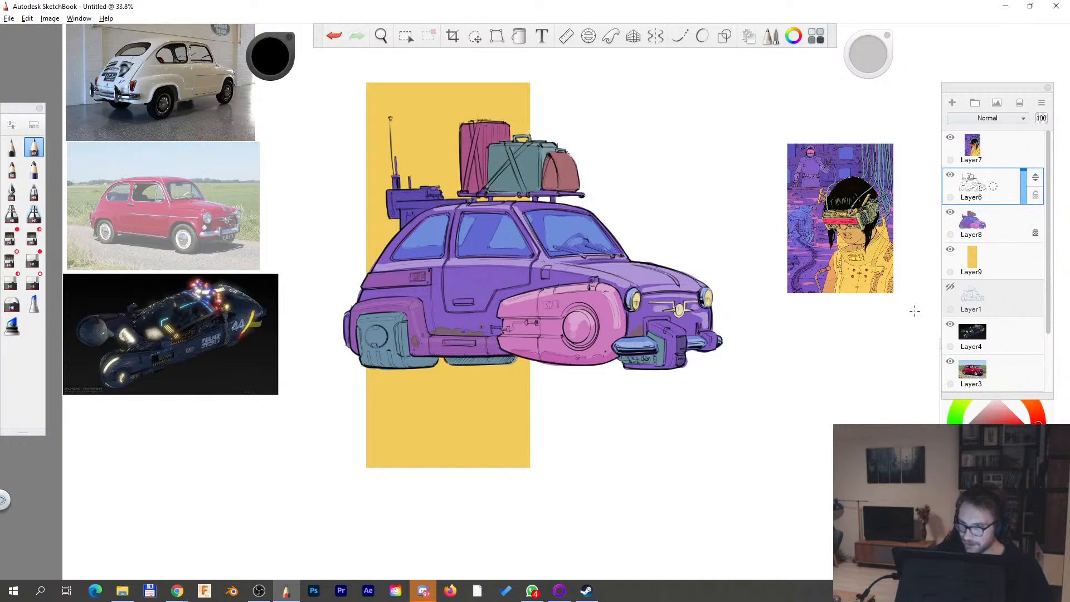
click(34, 170)
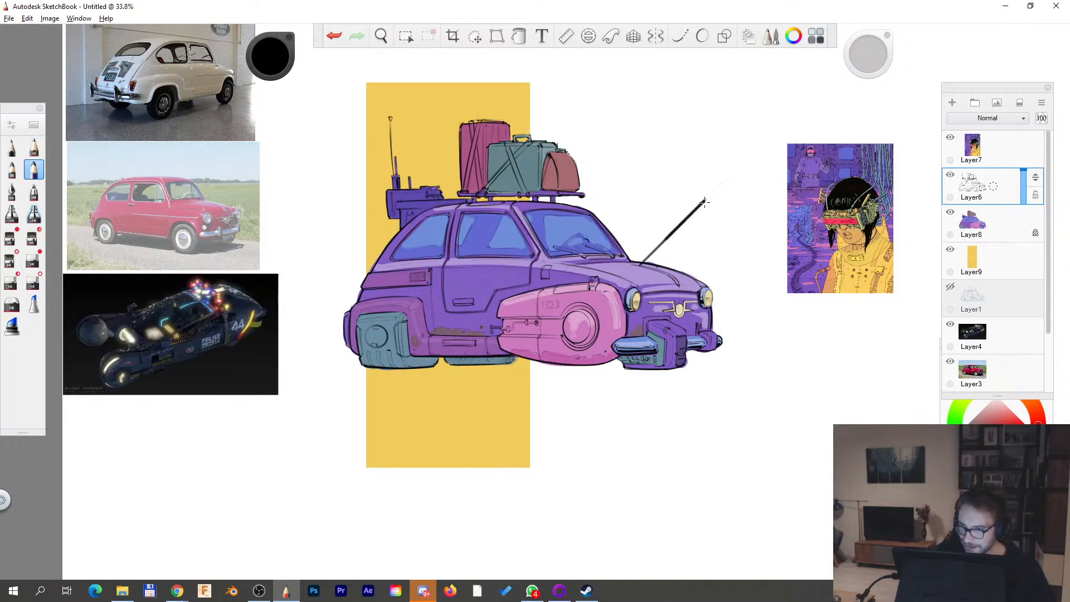
key(ctrl+z)
- Try ruler-guided straight pencil lines in the empty area above the car's hood, and undo them
drag(606, 236, 711, 208)
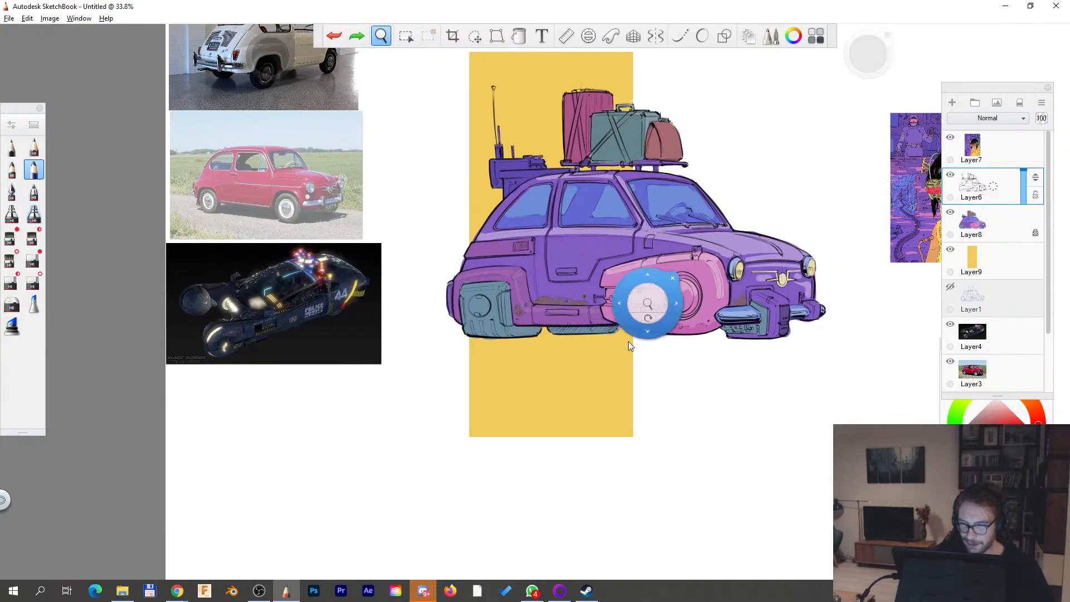
drag(658, 283, 485, 363)
drag(599, 283, 672, 250)
click(566, 36)
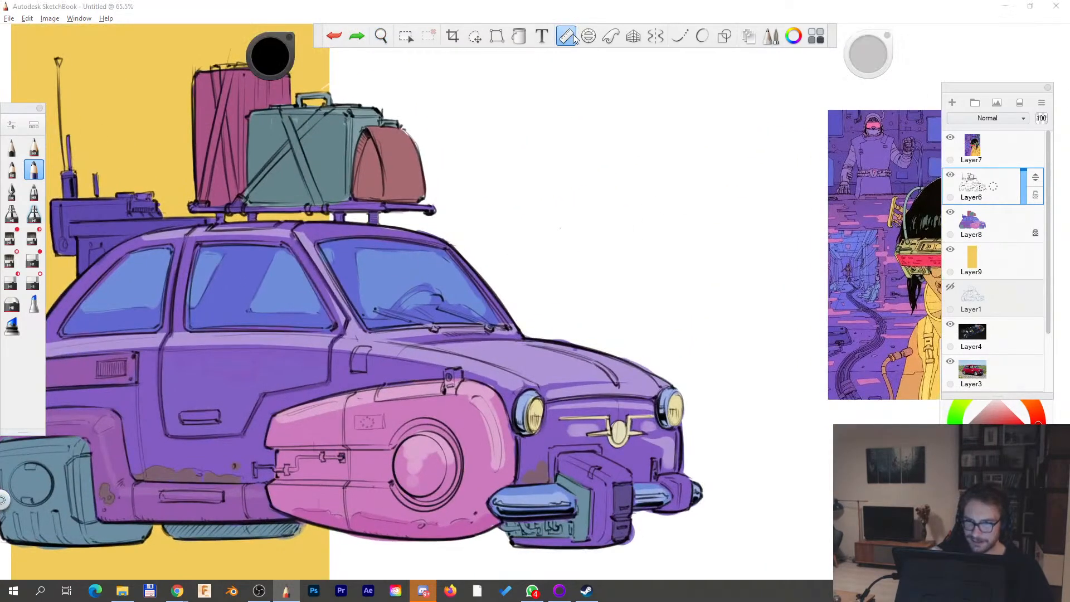
drag(557, 343, 561, 249)
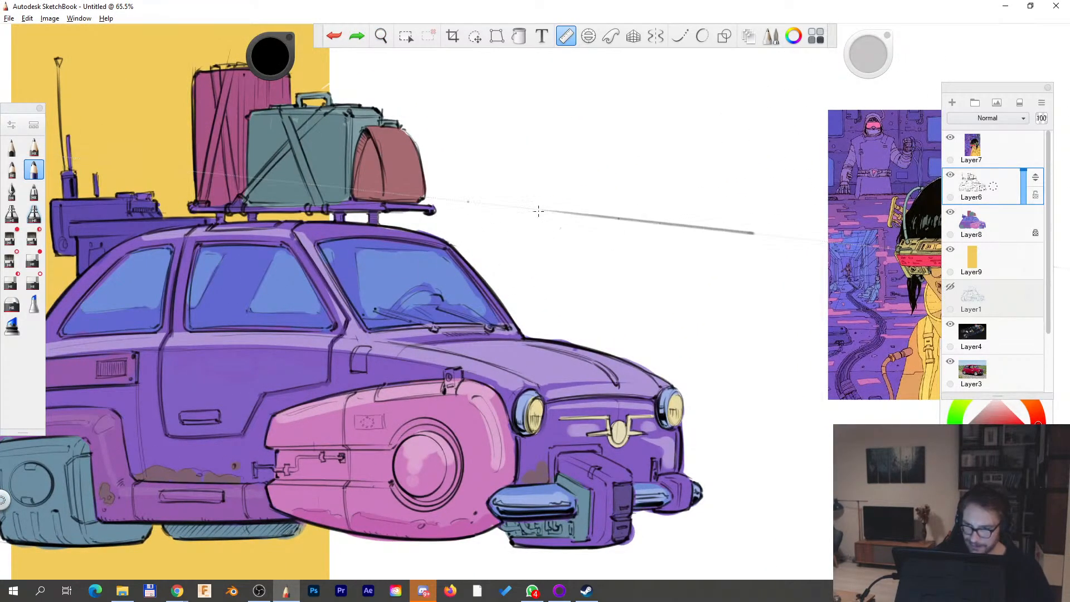
click(538, 258)
key(ctrl+z)
drag(565, 149, 679, 261)
key(ctrl+z)
mouse_move(618, 175)
mouse_down()
mouse_move(521, 269)
mouse_move(466, 401)
mouse_up()
key(ctrl+z)
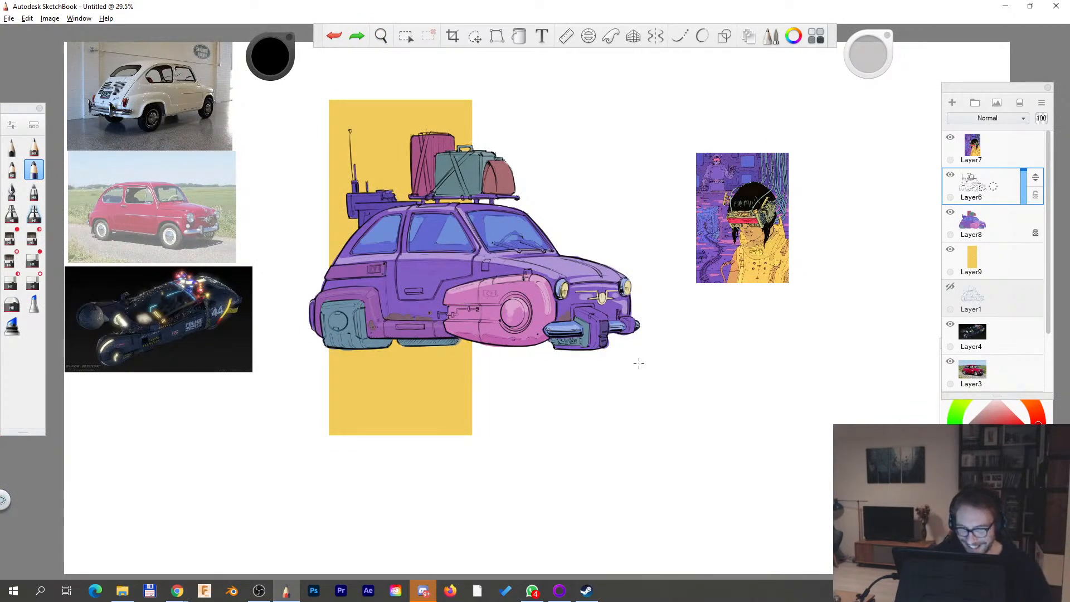
- Try crossing diagonal pencil lines over the car's underside and the lower part of the yellow rectangle, and undo them all
drag(440, 434, 549, 323)
drag(481, 384, 350, 255)
drag(461, 323, 570, 435)
drag(436, 361, 365, 430)
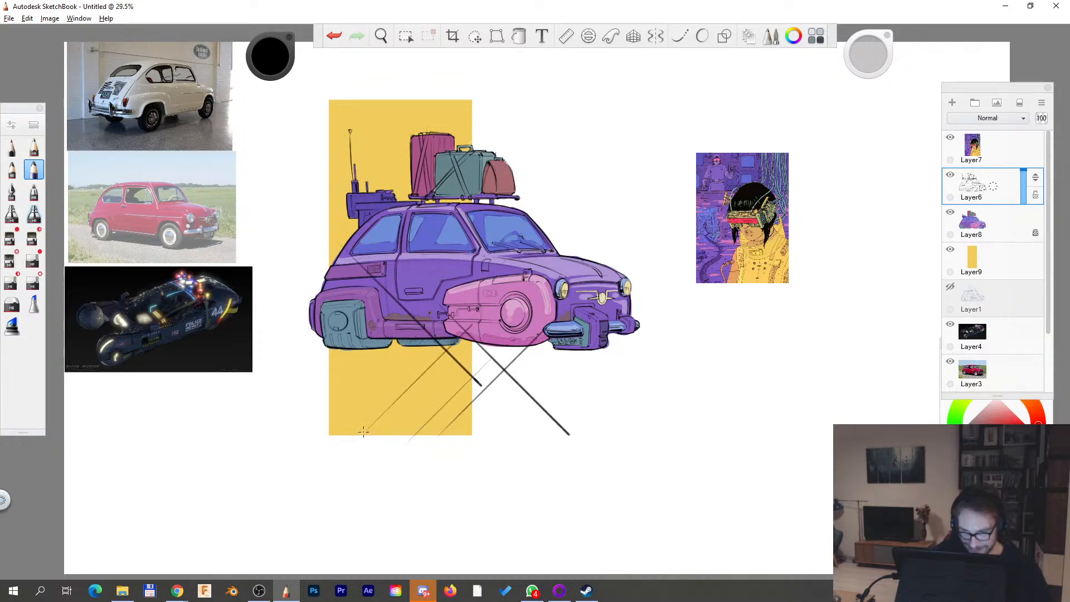
key(ctrl+z)
key(ctrl+z)
key(ctrl+z)
key(ctrl+z)
key(ctrl+z)
key(ctrl+z)
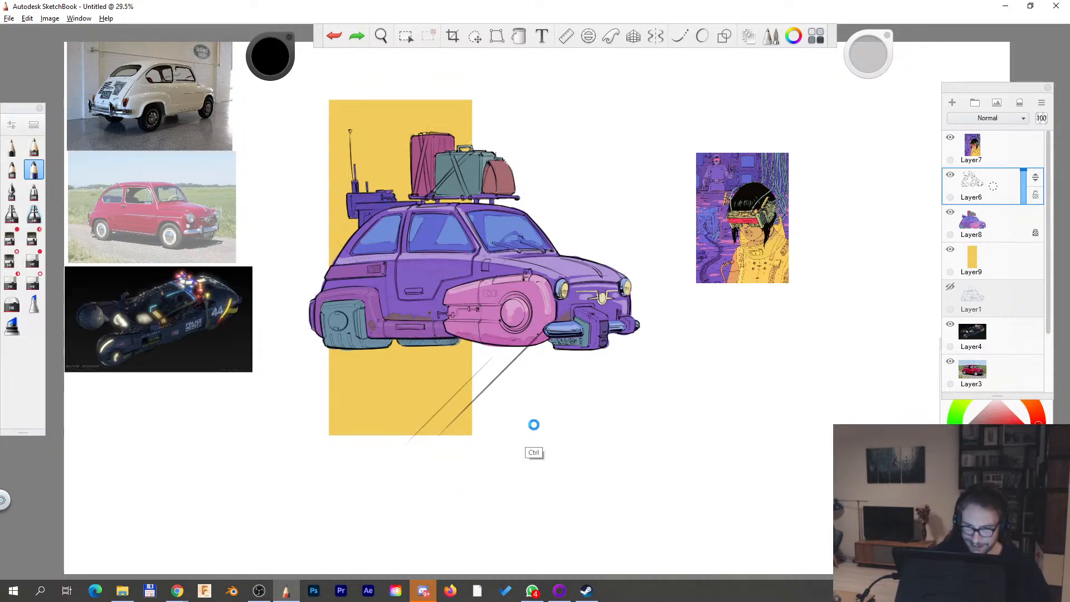
key(ctrl+z)
key(space)
mouse_move(514, 301)
mouse_down()
mouse_move(574, 301)
mouse_move(593, 411)
mouse_up()
mouse_move(663, 317)
mouse_down()
mouse_move(657, 360)
mouse_move(617, 399)
mouse_up()
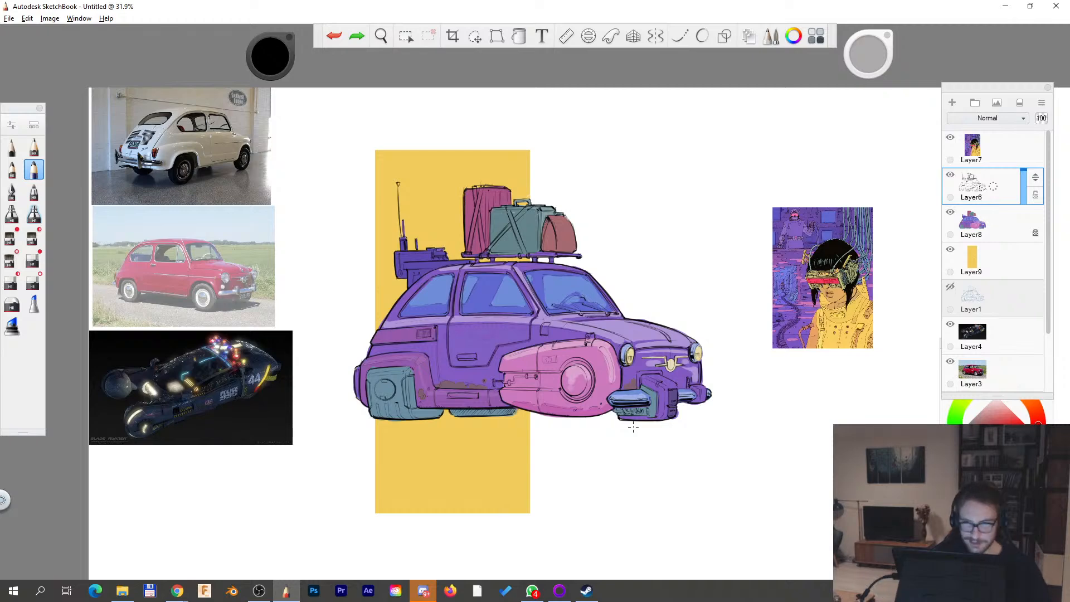
key(space)
drag(644, 303, 580, 289)
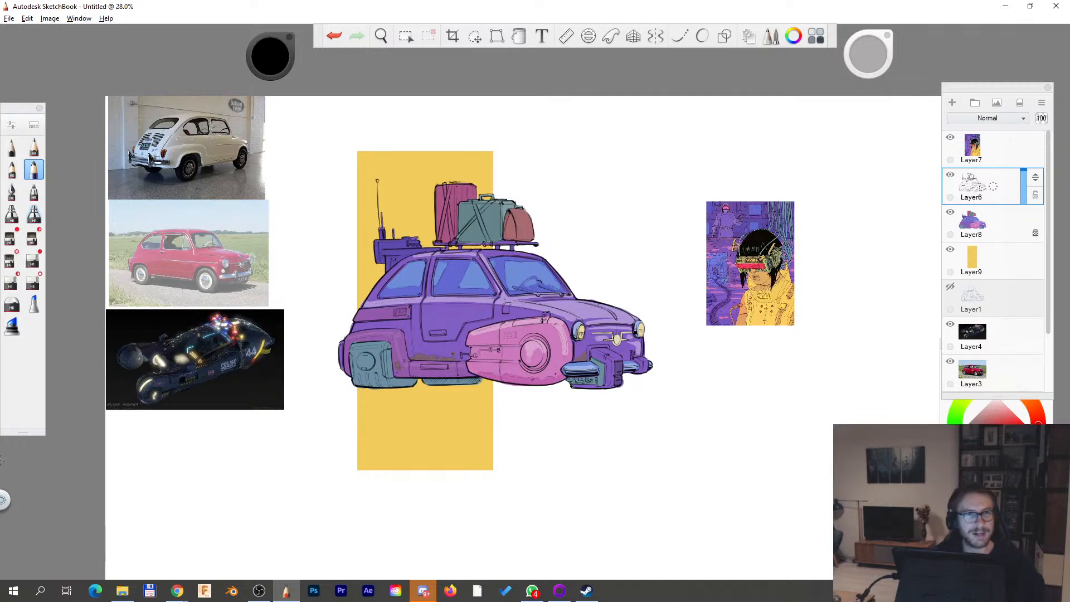
key(alt+Tab)
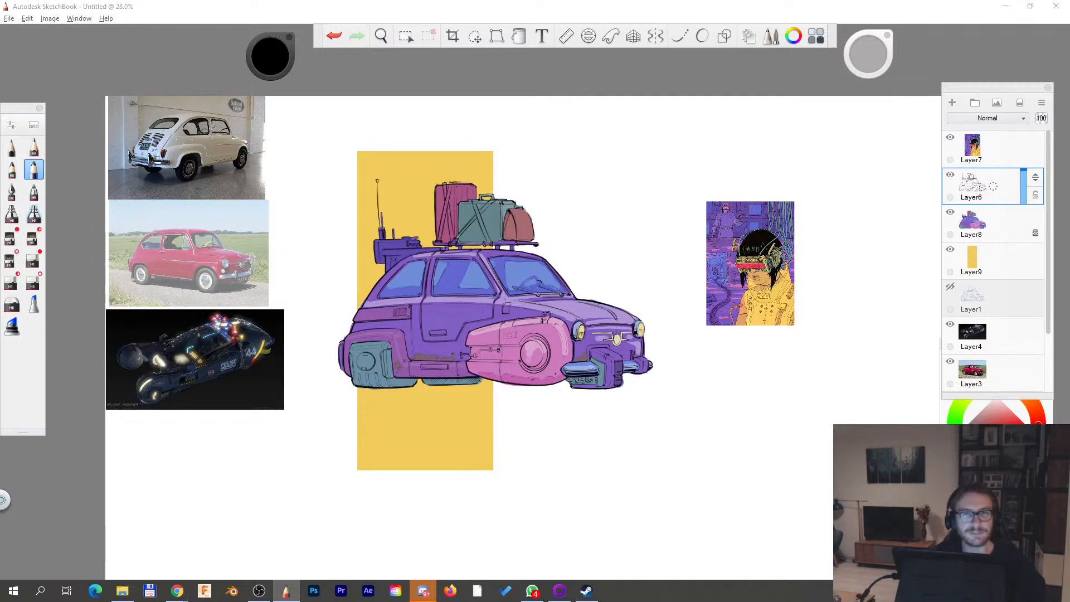